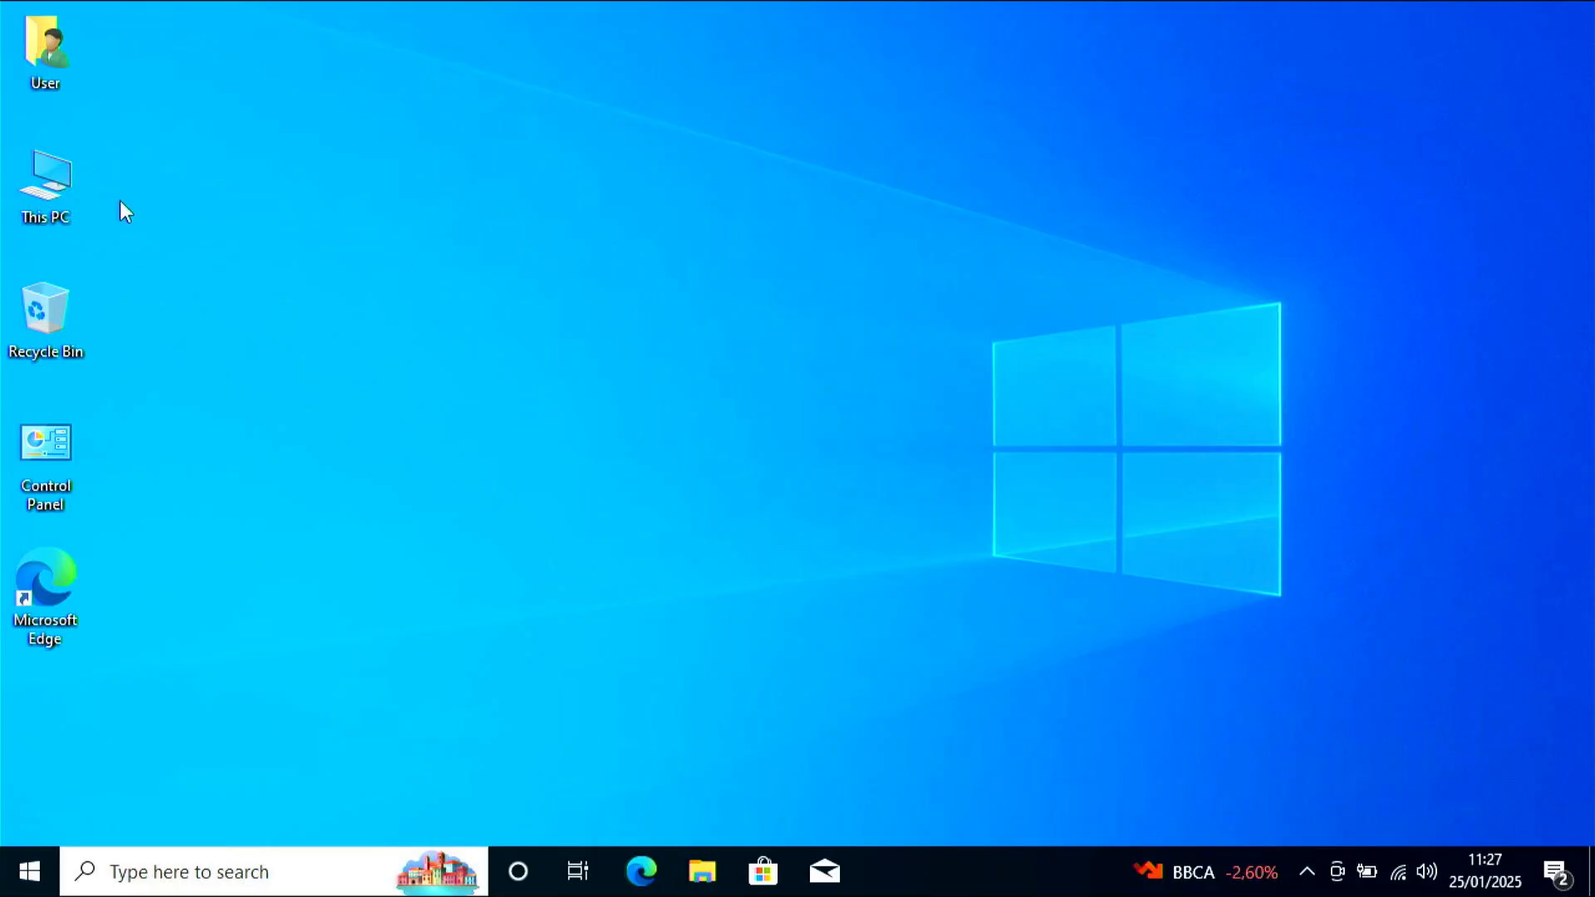
Open the properties of This PC and go from there to Device Manager.
right_click(42, 178)
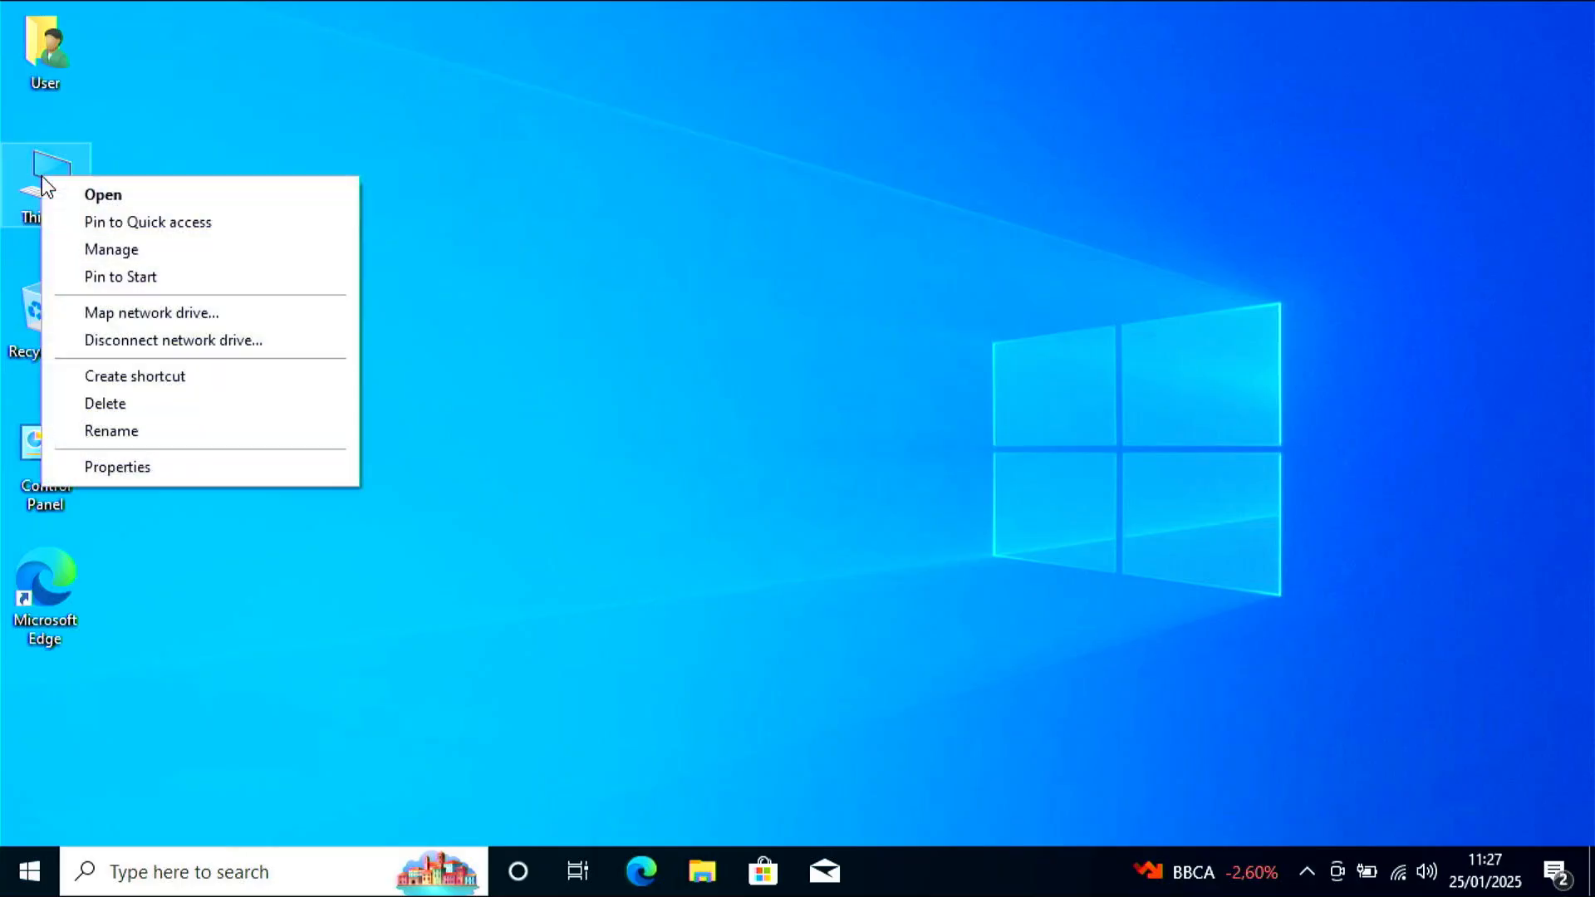
click(123, 465)
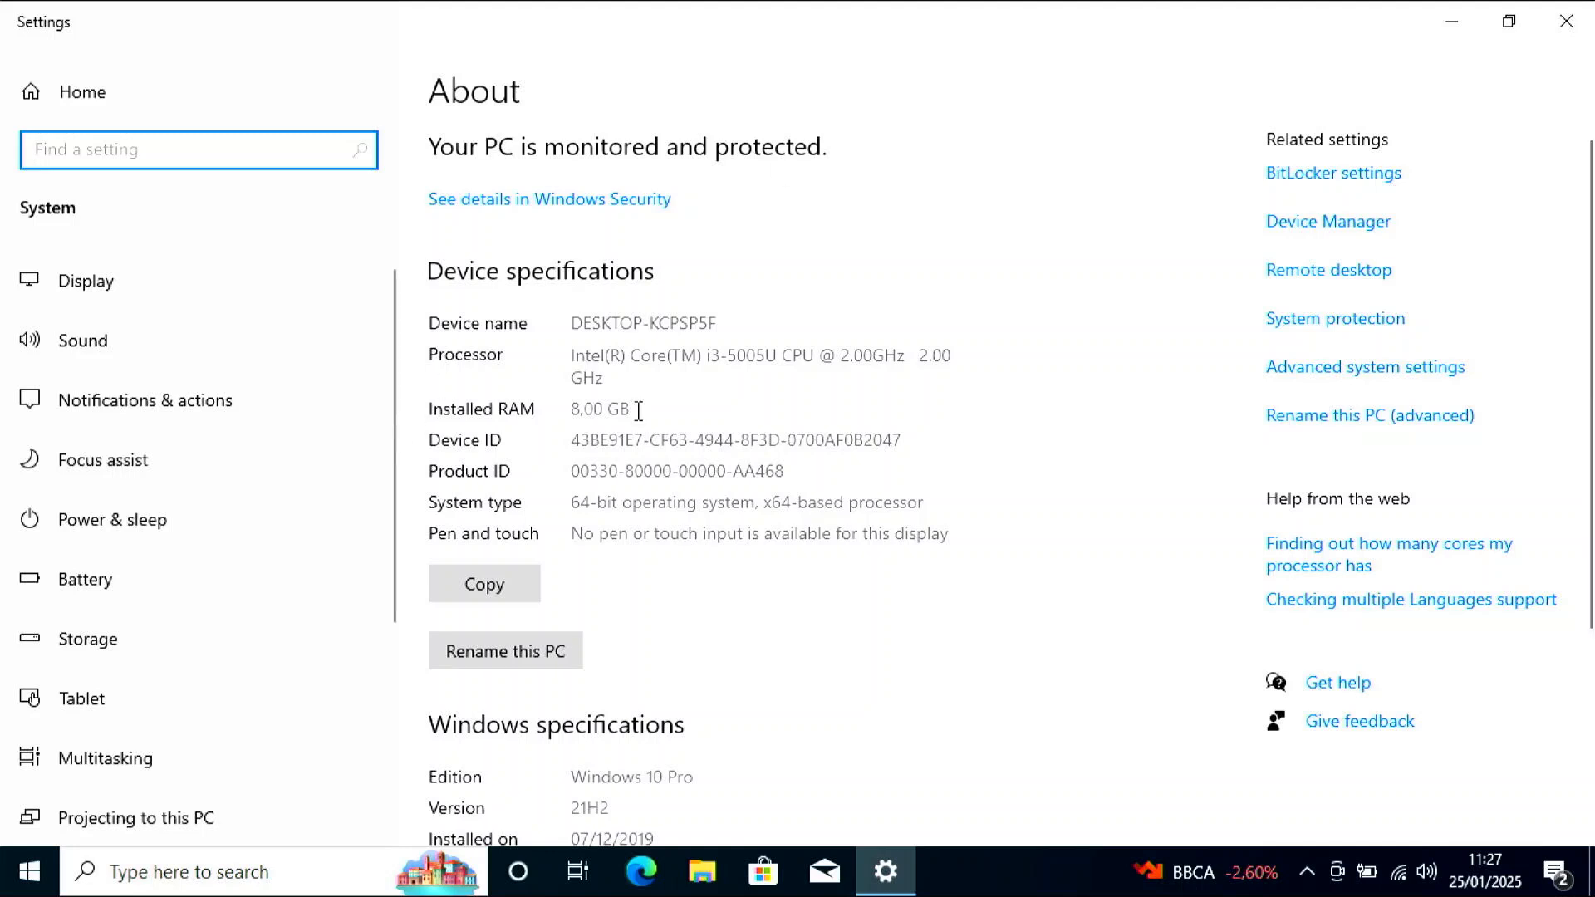
click(1322, 225)
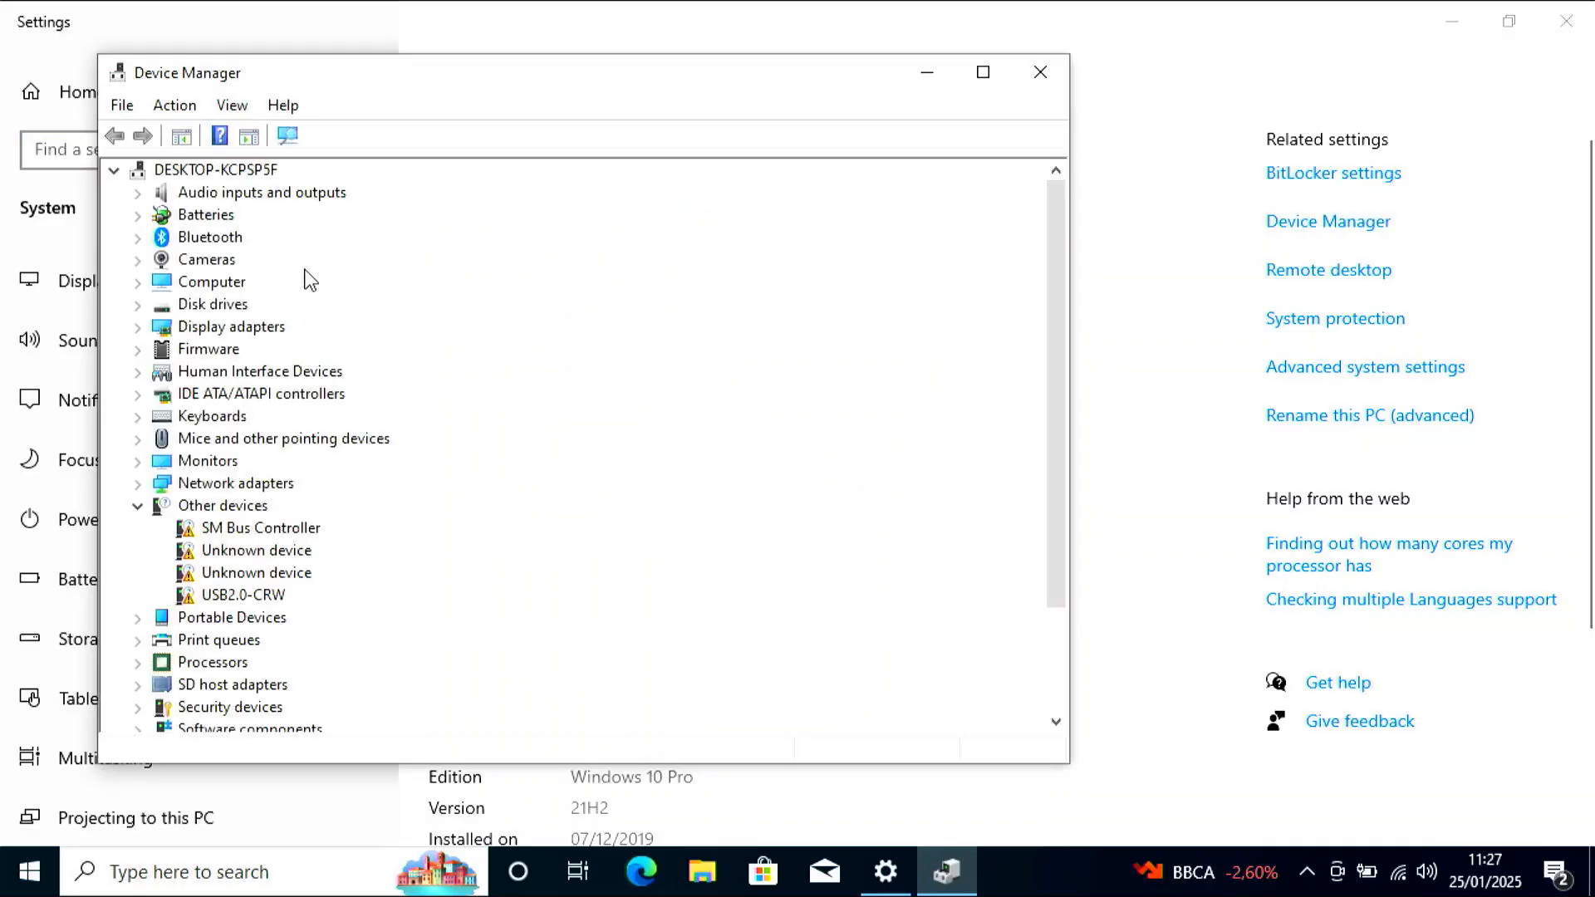
Examine the entries under Other devices: SM Bus Controller, both Unknown devices and USB2.0-CRW.
drag(1053, 208, 997, 235)
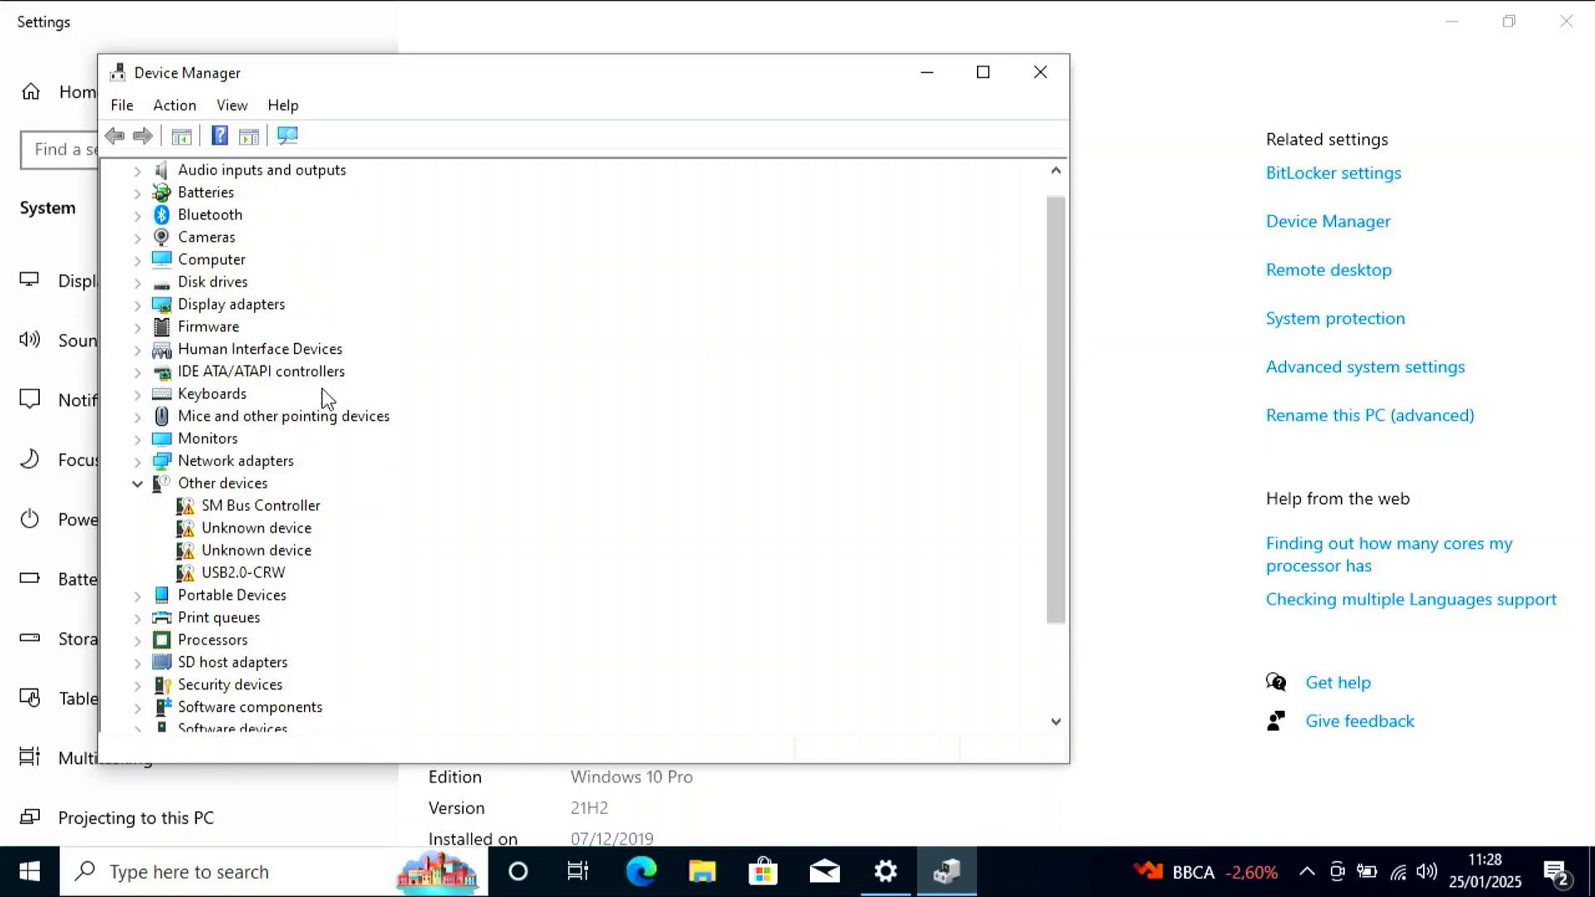
click(235, 487)
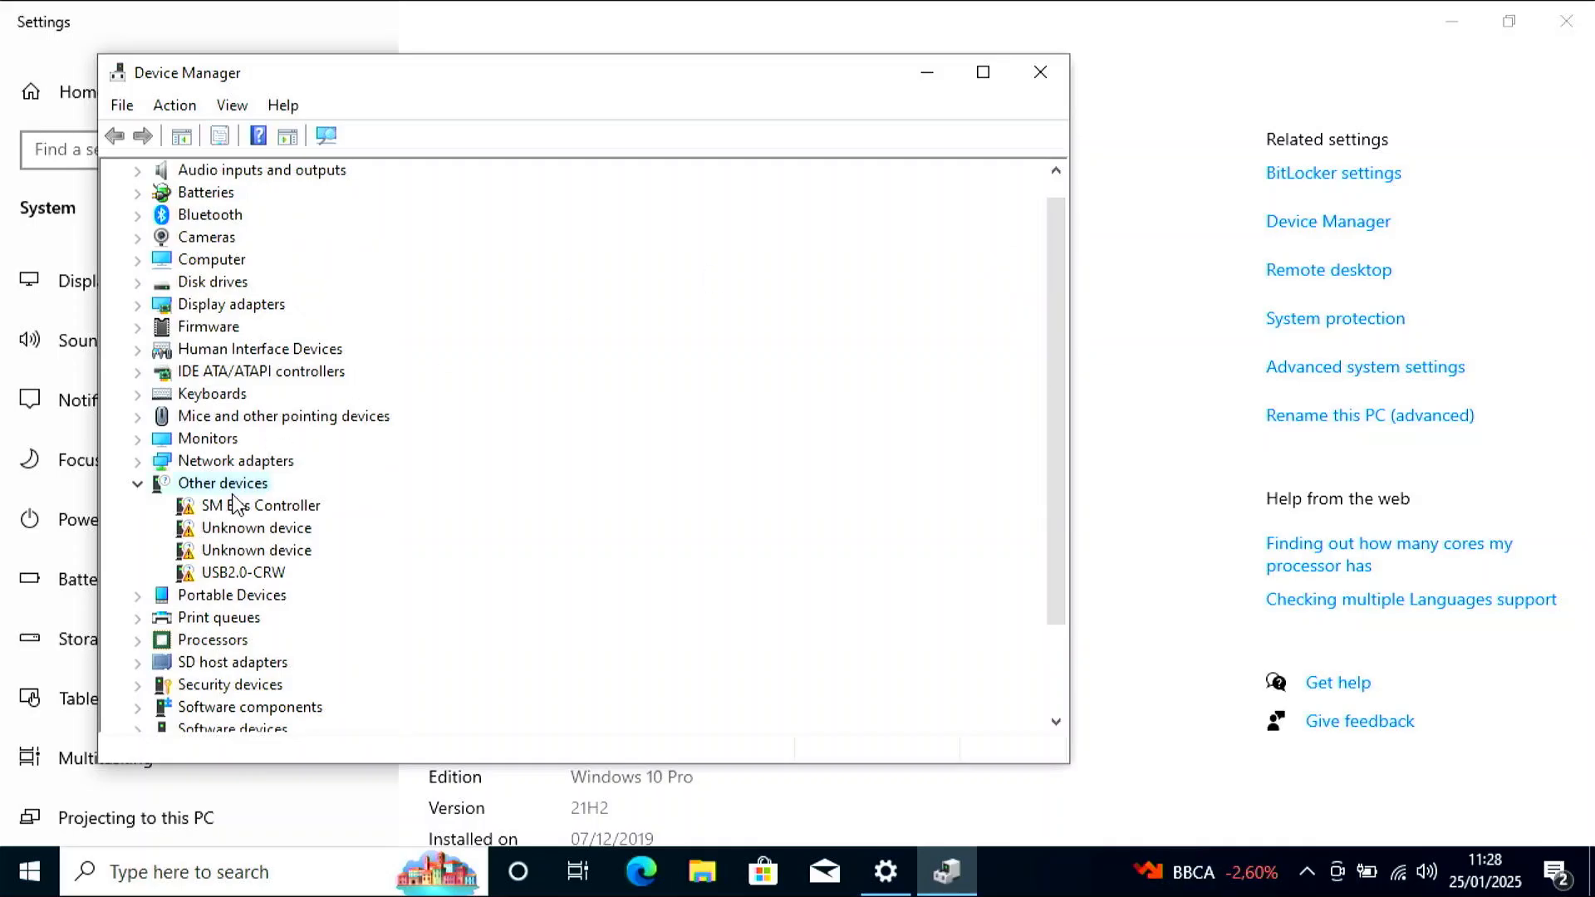
click(247, 508)
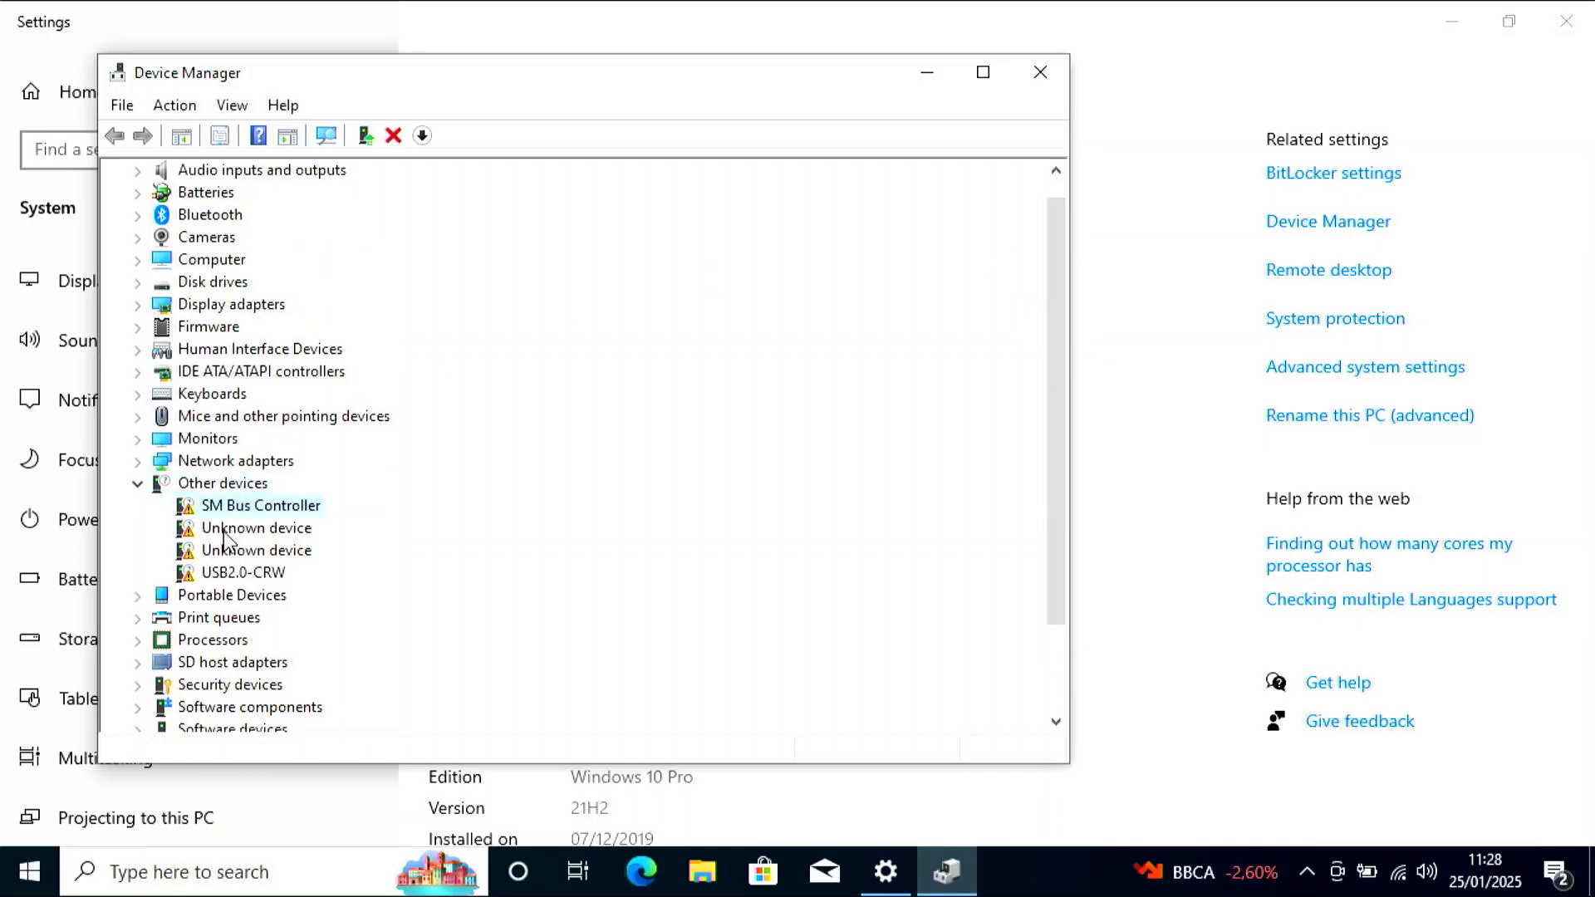
click(222, 529)
click(238, 575)
click(223, 508)
click(240, 532)
click(257, 551)
click(269, 576)
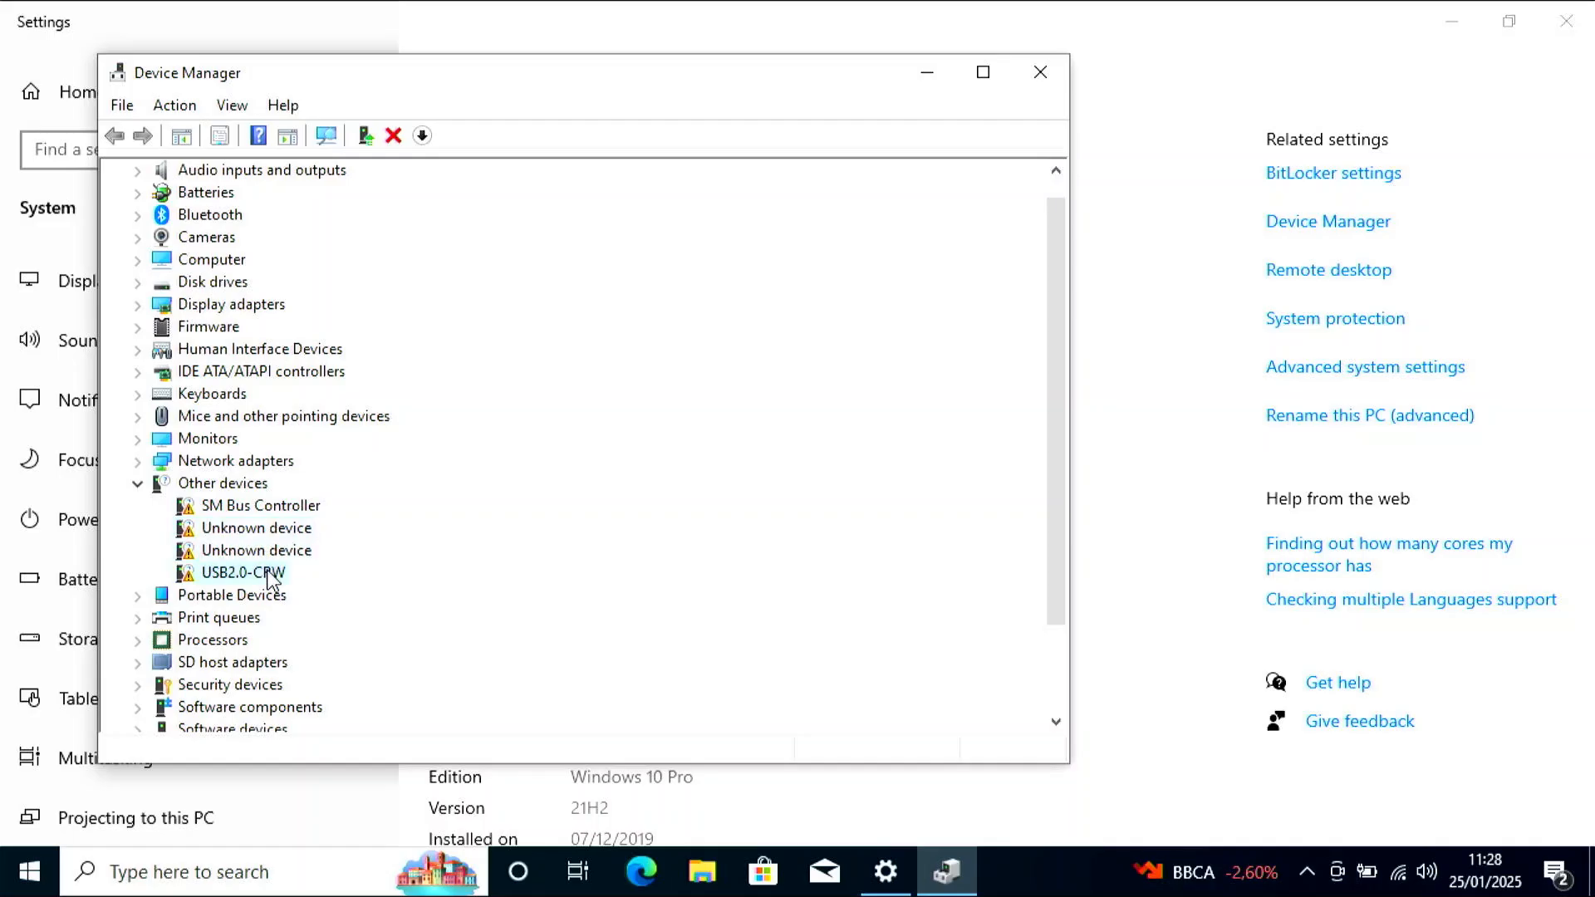
Expand the Display adapters category to check which adapter driver is in use.
click(138, 261)
click(138, 260)
click(138, 305)
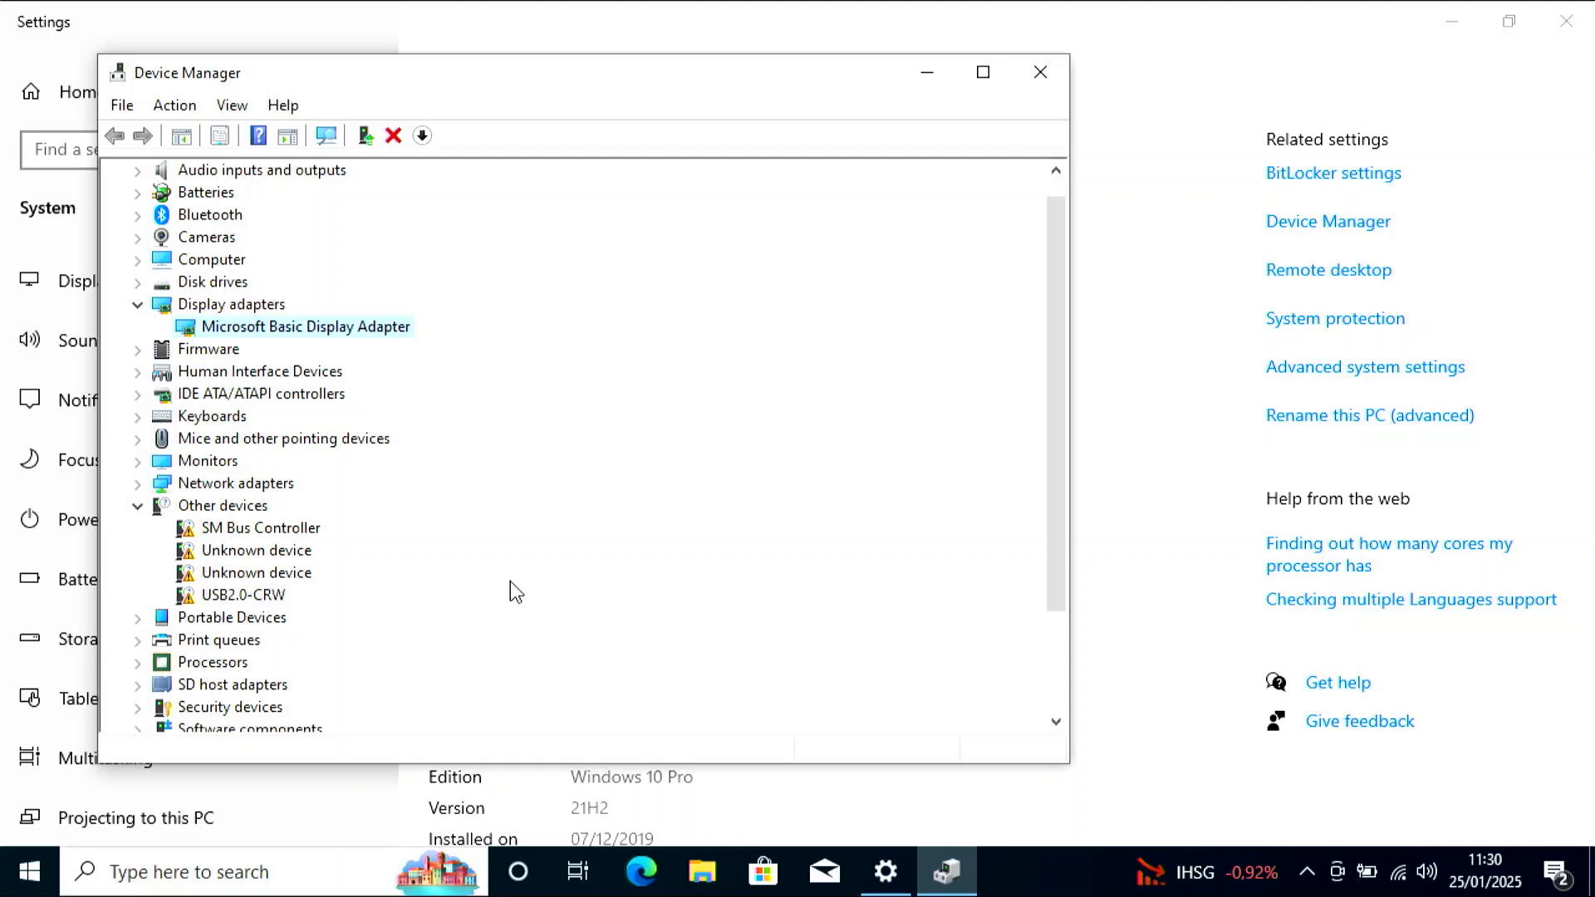
Switch to File Explorer and open the SDI_RUS folder inside SDI Rus on the Utility Albinusa (E:) drive.
click(698, 890)
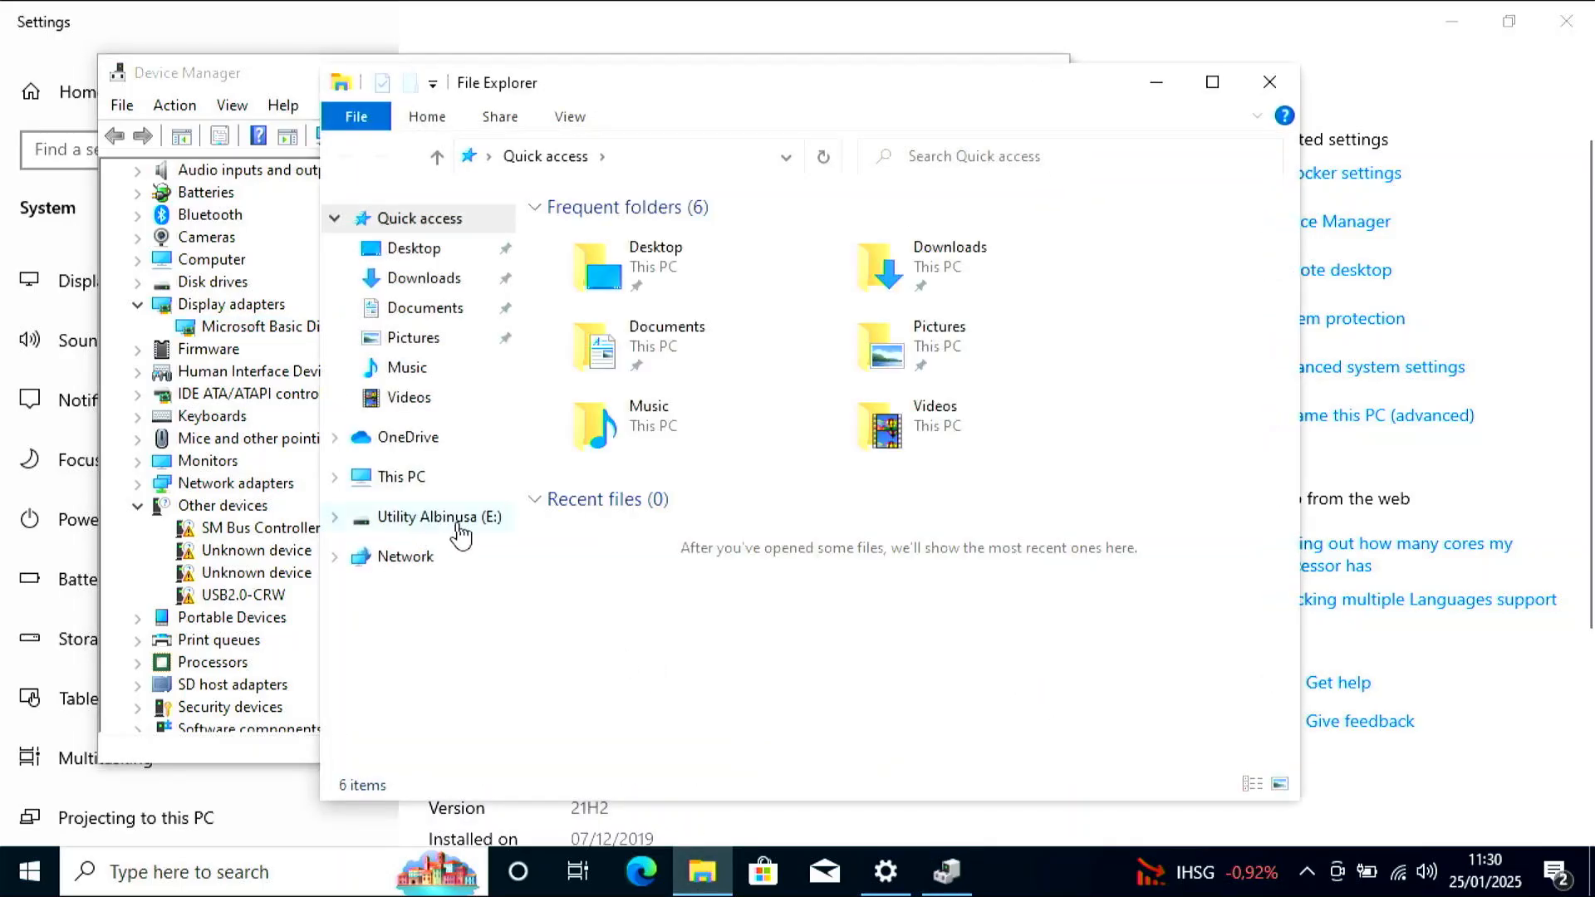
click(464, 525)
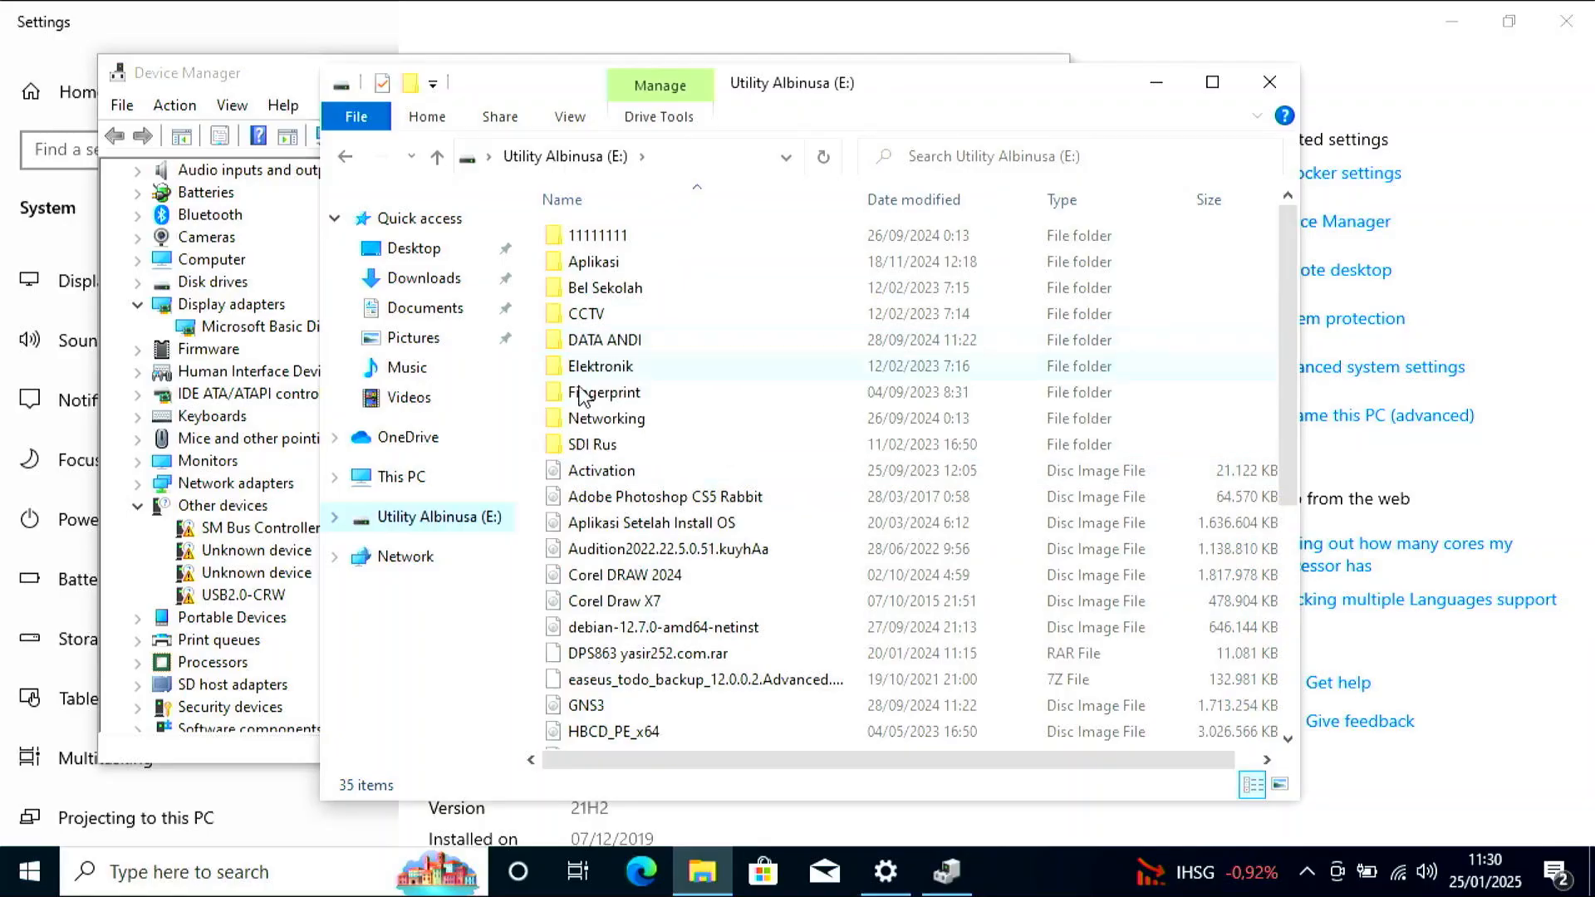
double_click(584, 445)
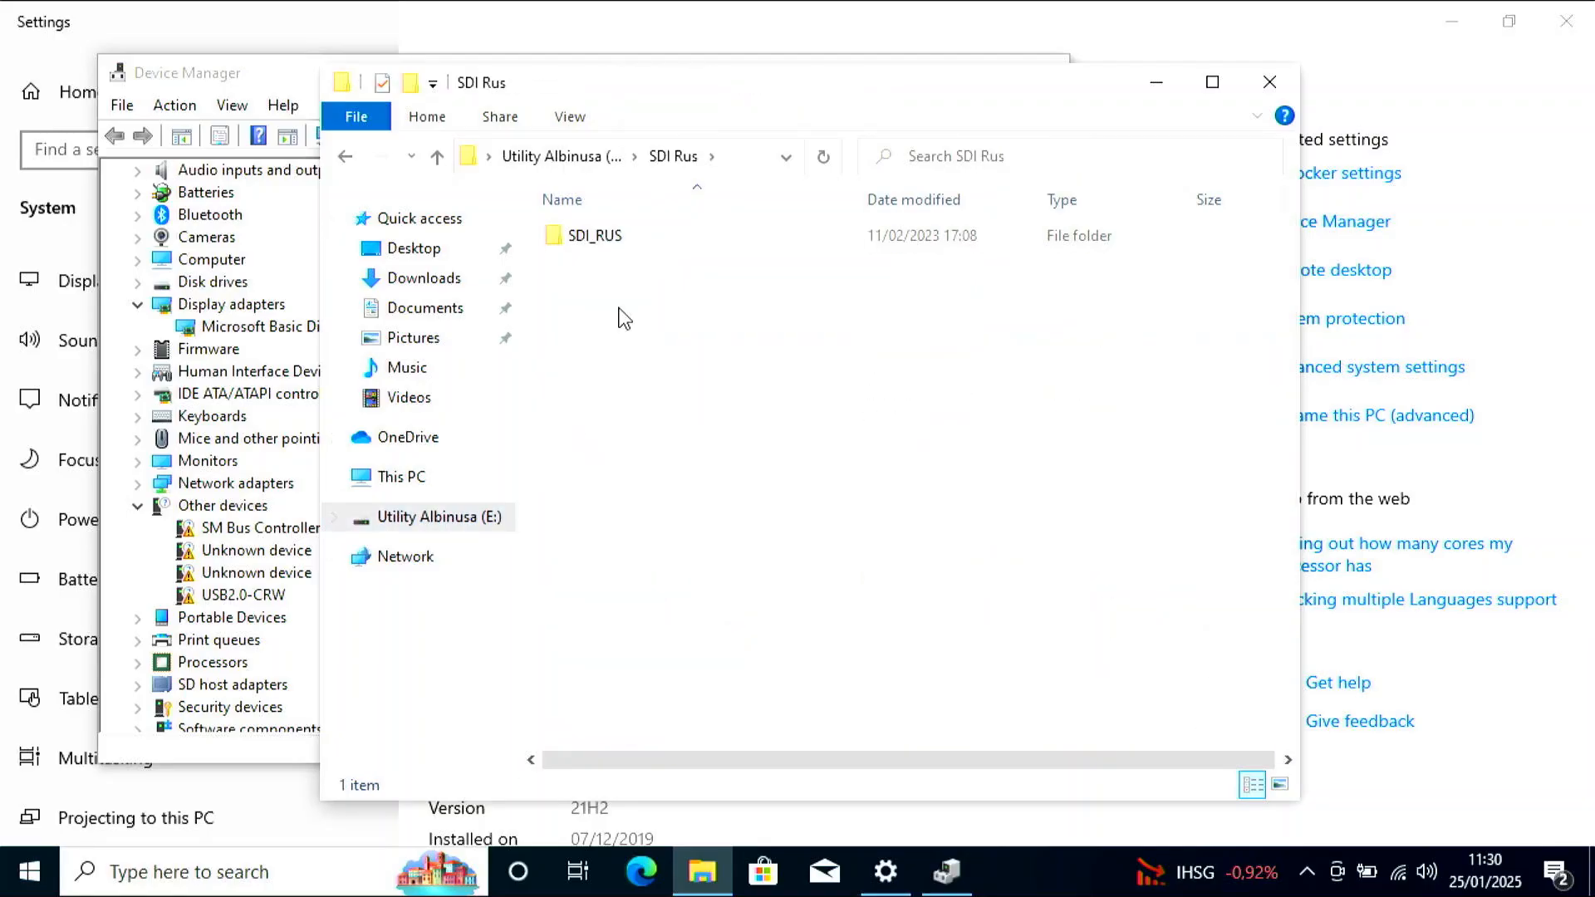
double_click(560, 237)
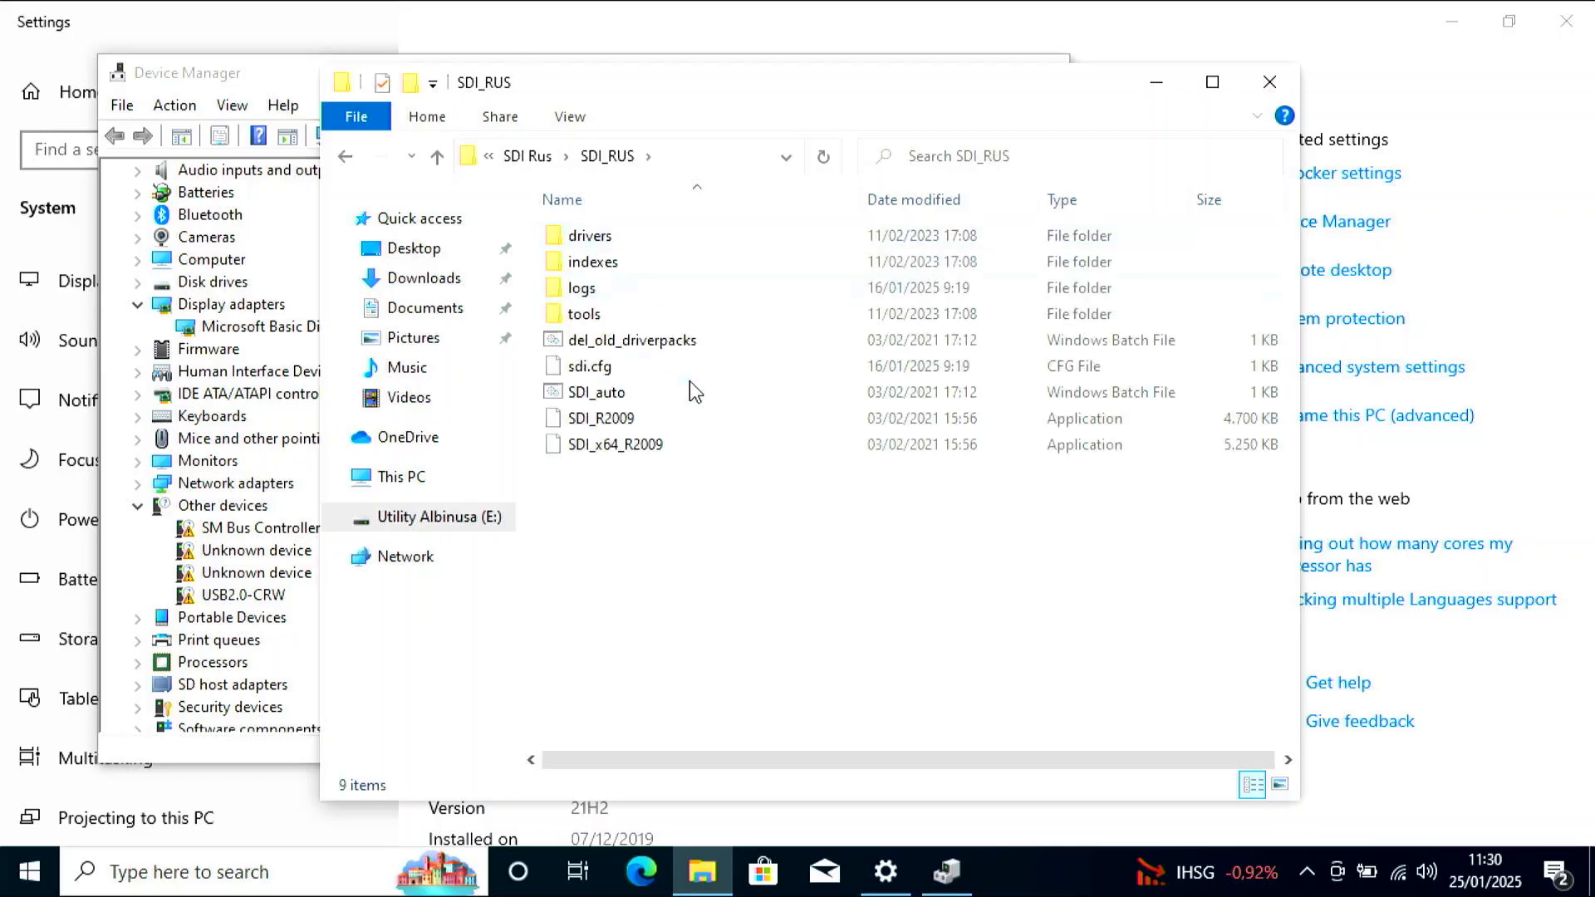
Run SDI_x64_R2009 with permission to make changes and allow it through the firewall on private networks.
double_click(689, 450)
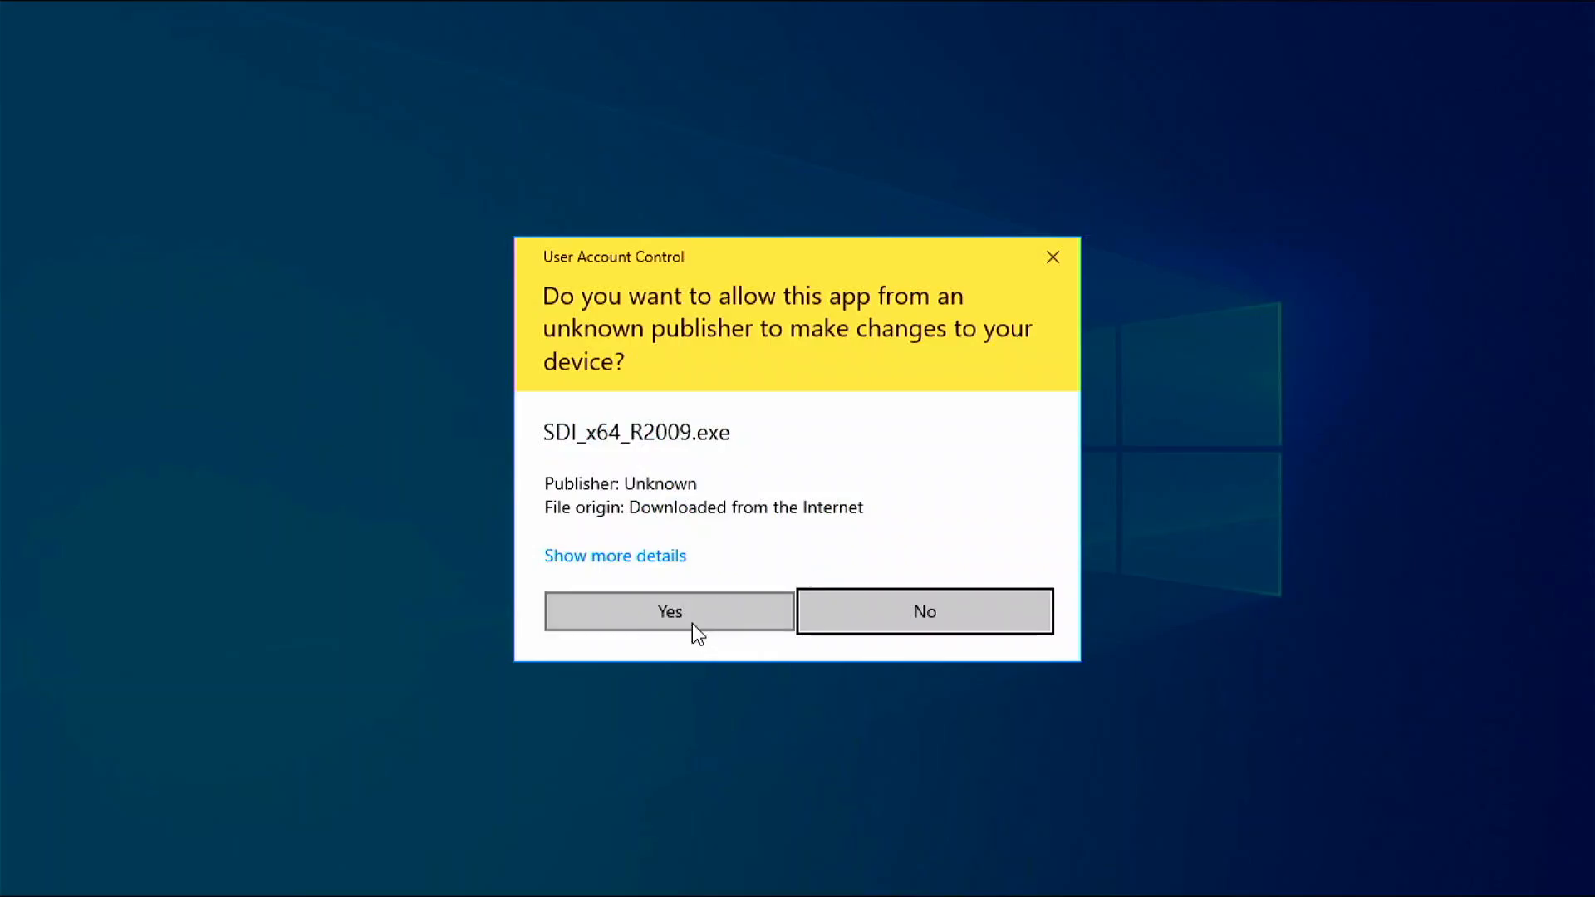
click(692, 624)
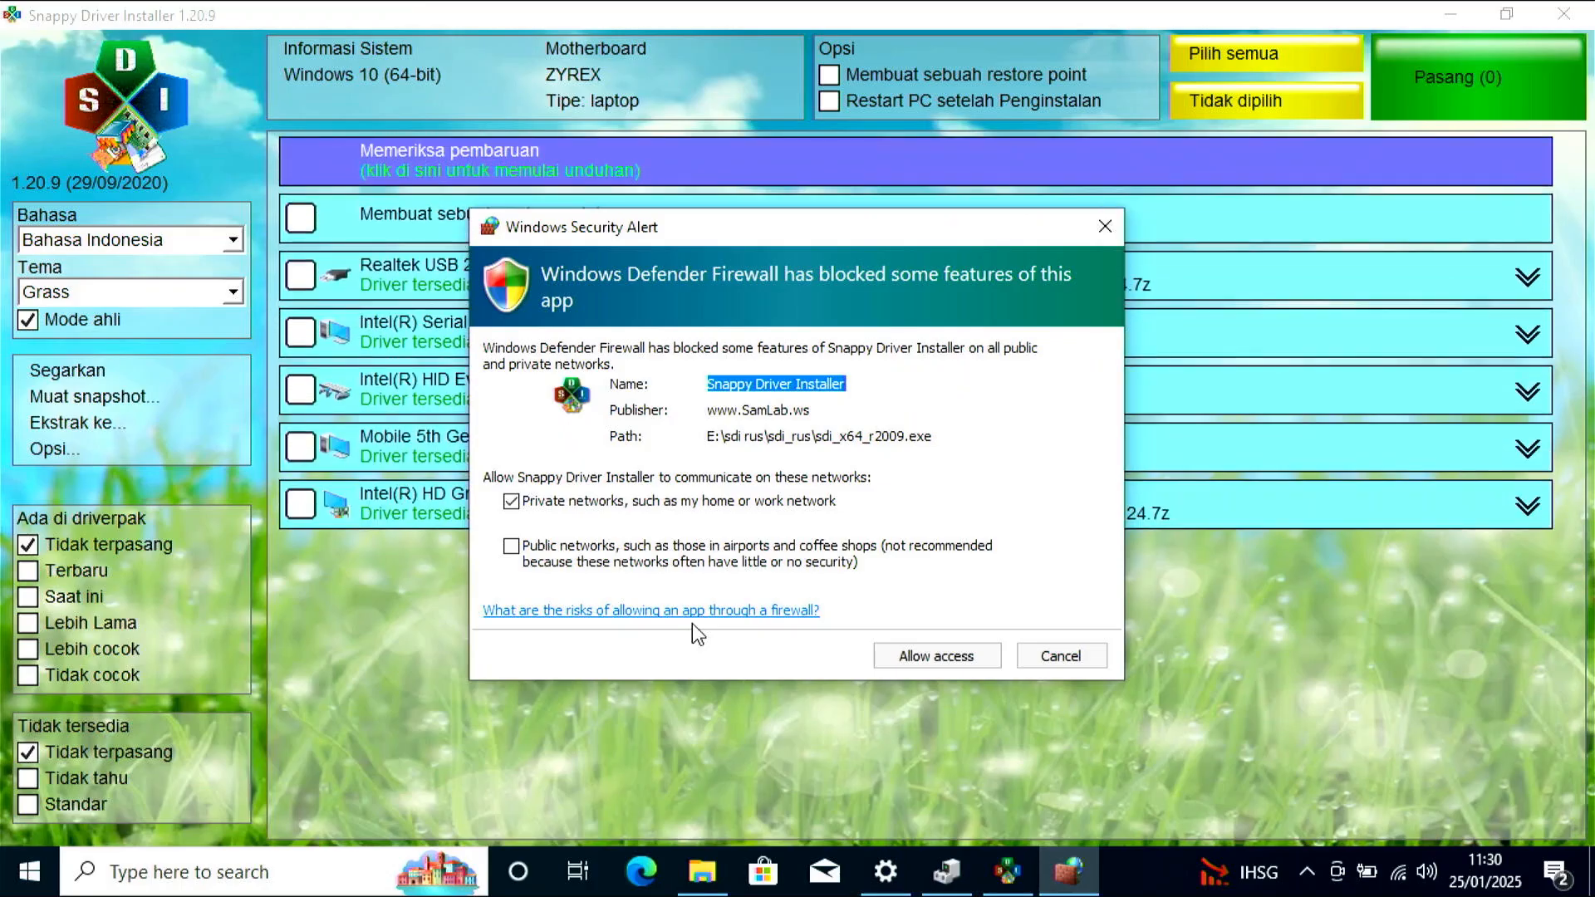
click(924, 662)
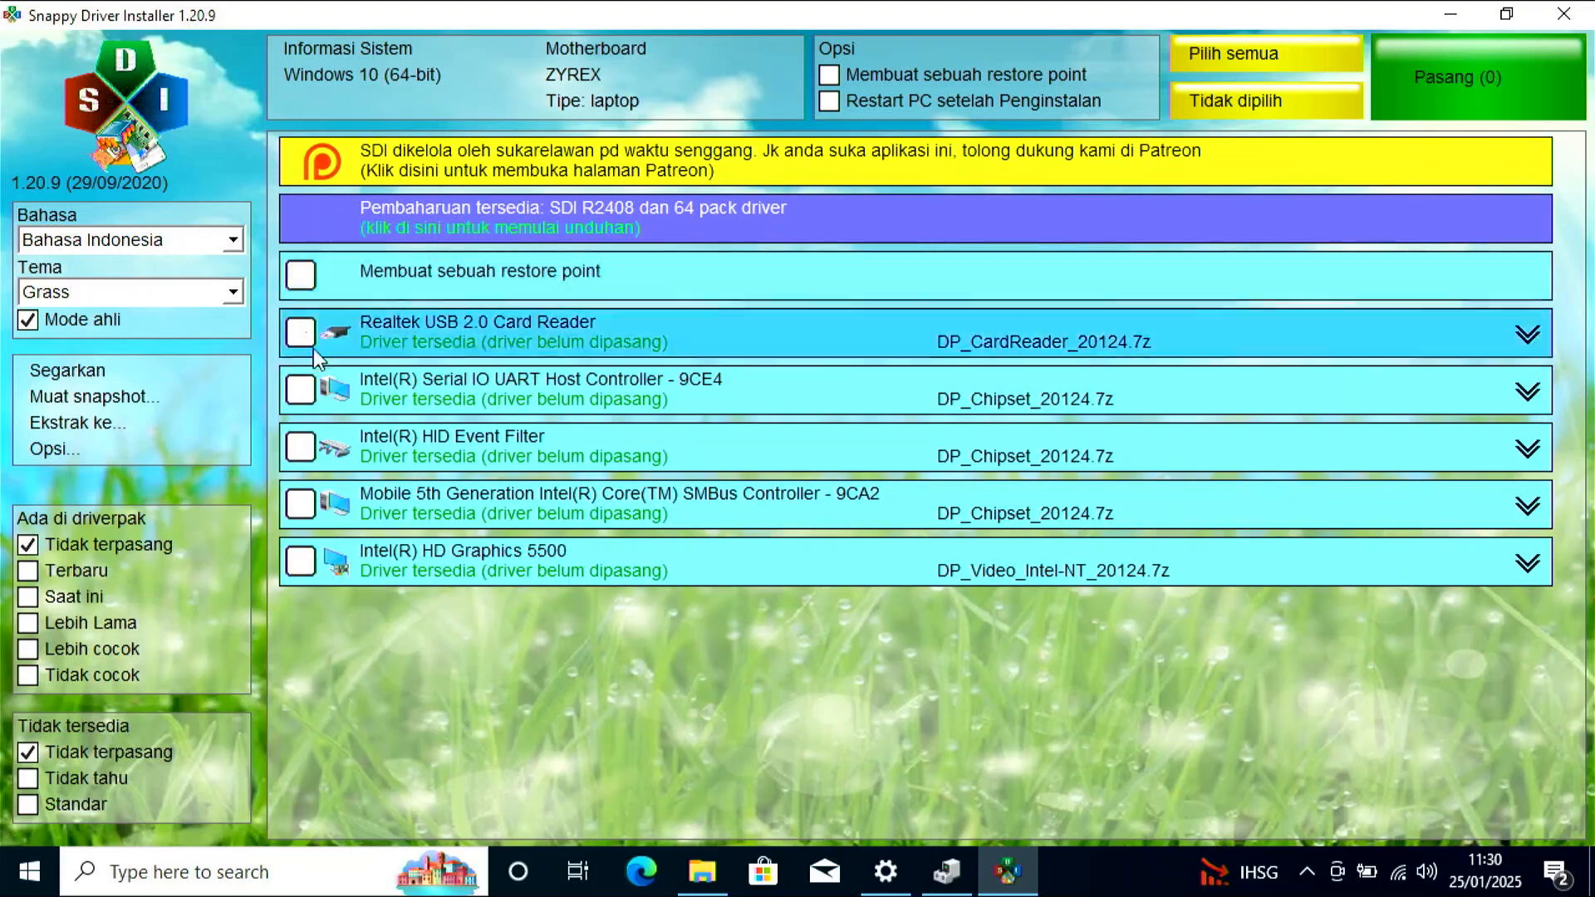
Mark all offered drivers and the restore point for installation, and compare them with the devices in Device Manager.
click(1243, 52)
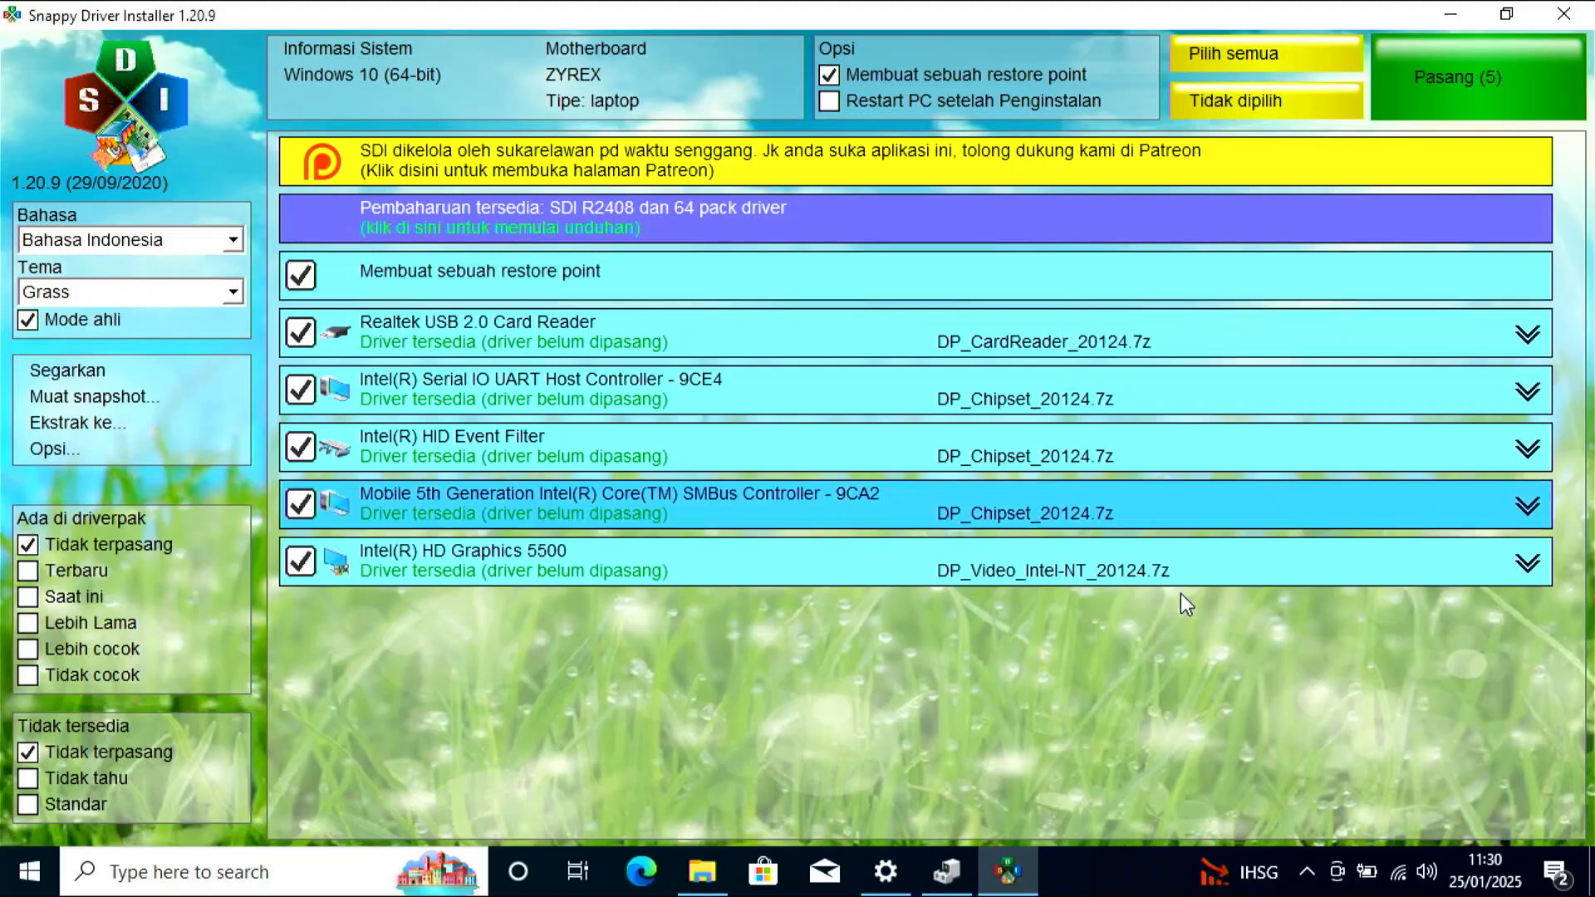
click(951, 873)
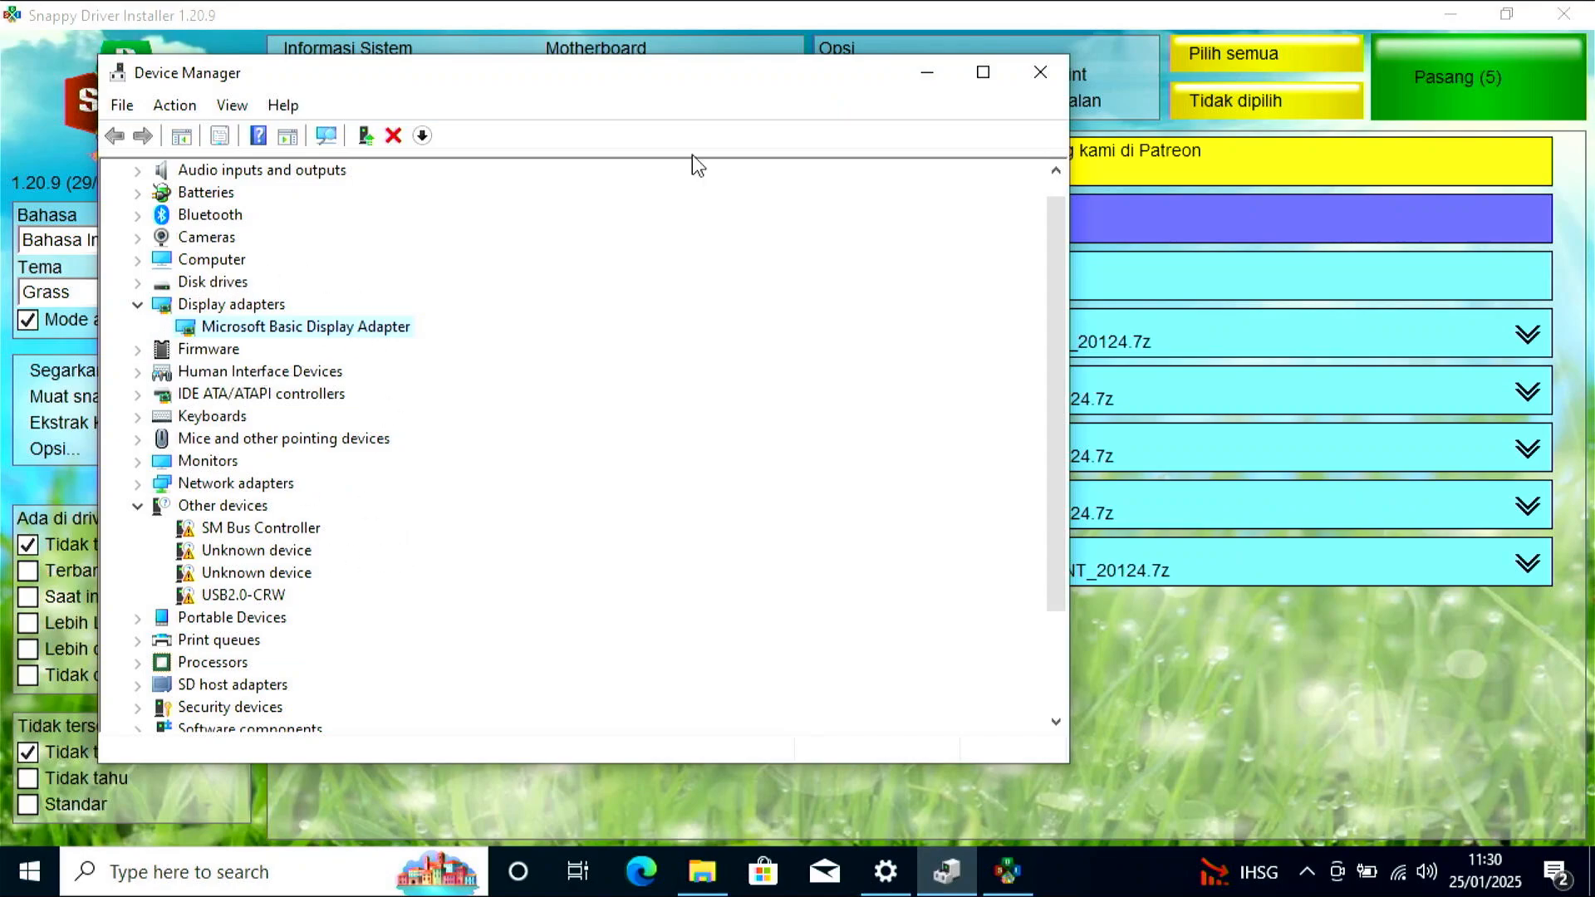
click(925, 73)
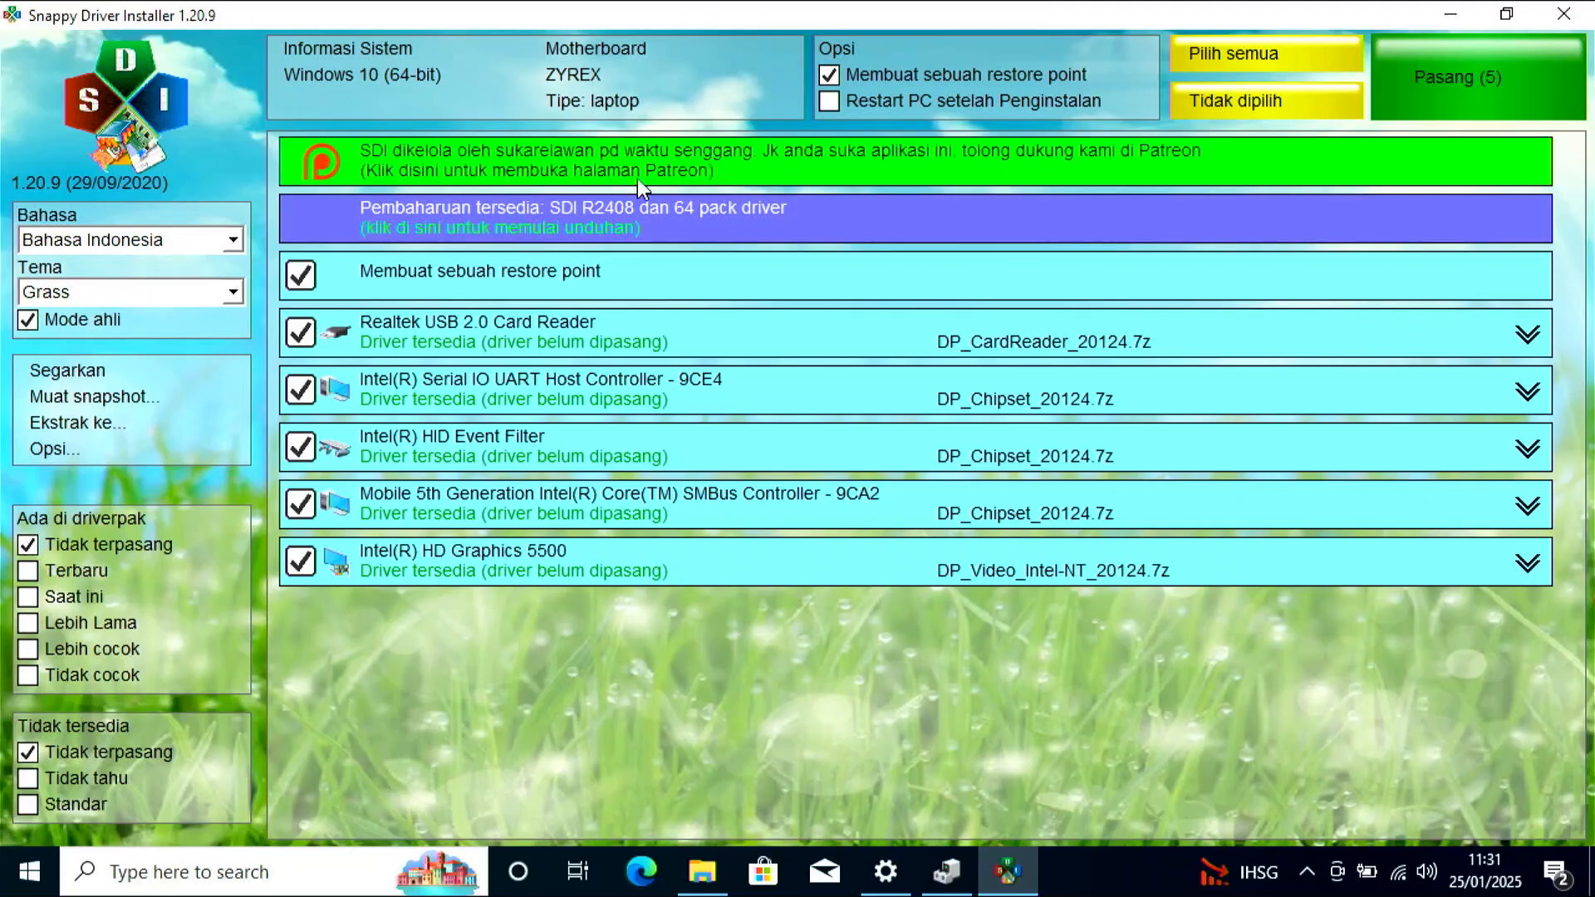
Close Snappy Driver Installer and the SDI Rus folder window, and minimize Settings.
mouse_move(725, 199)
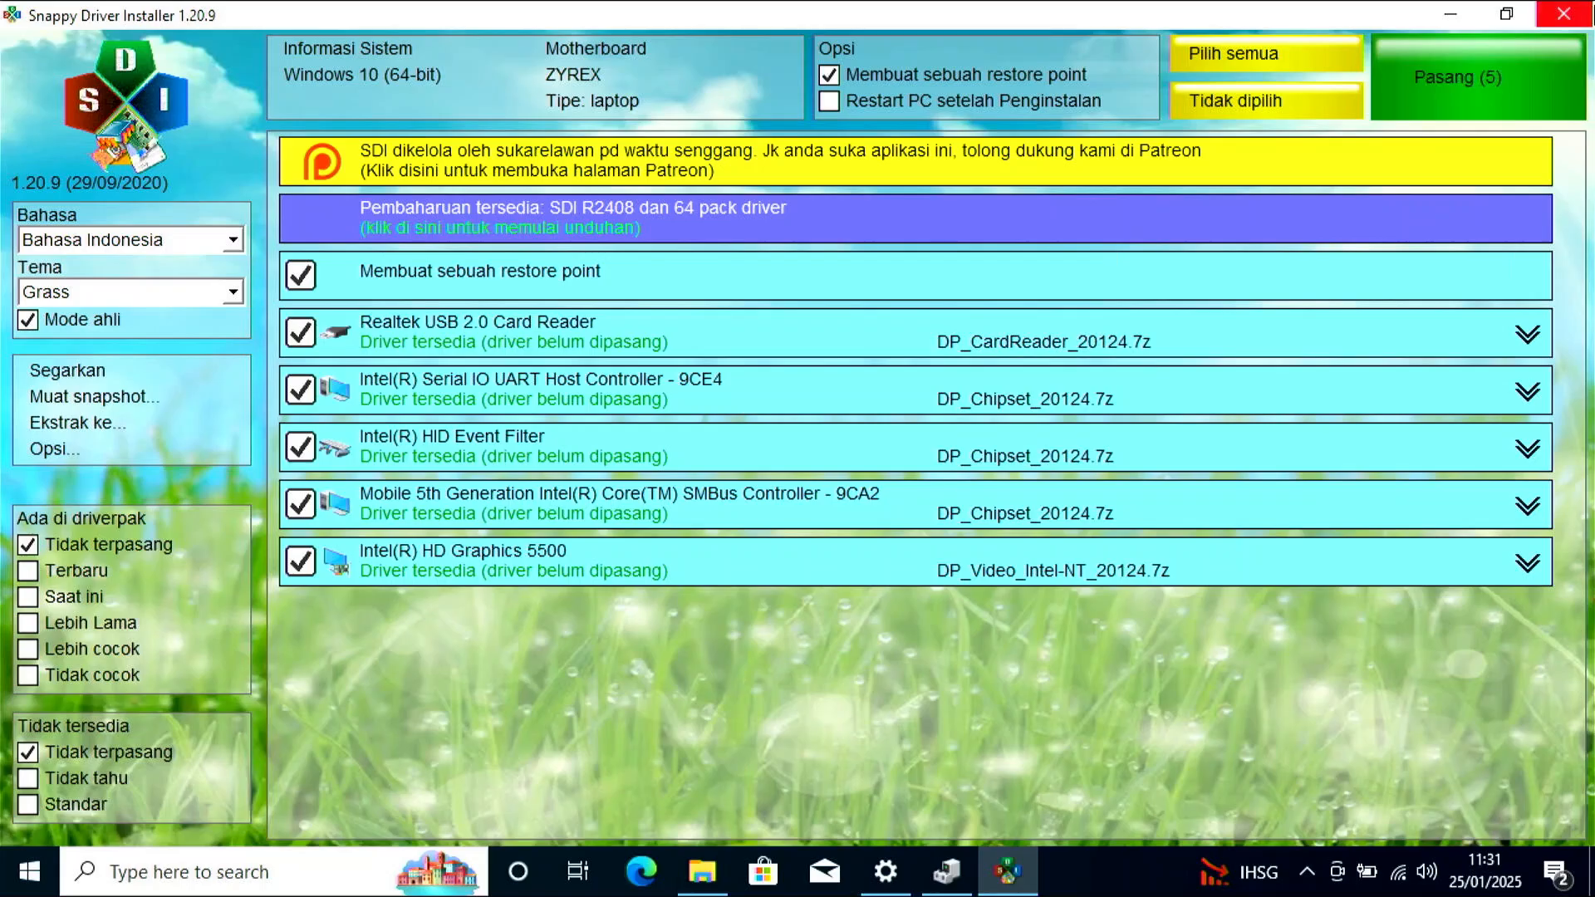
click(1563, 14)
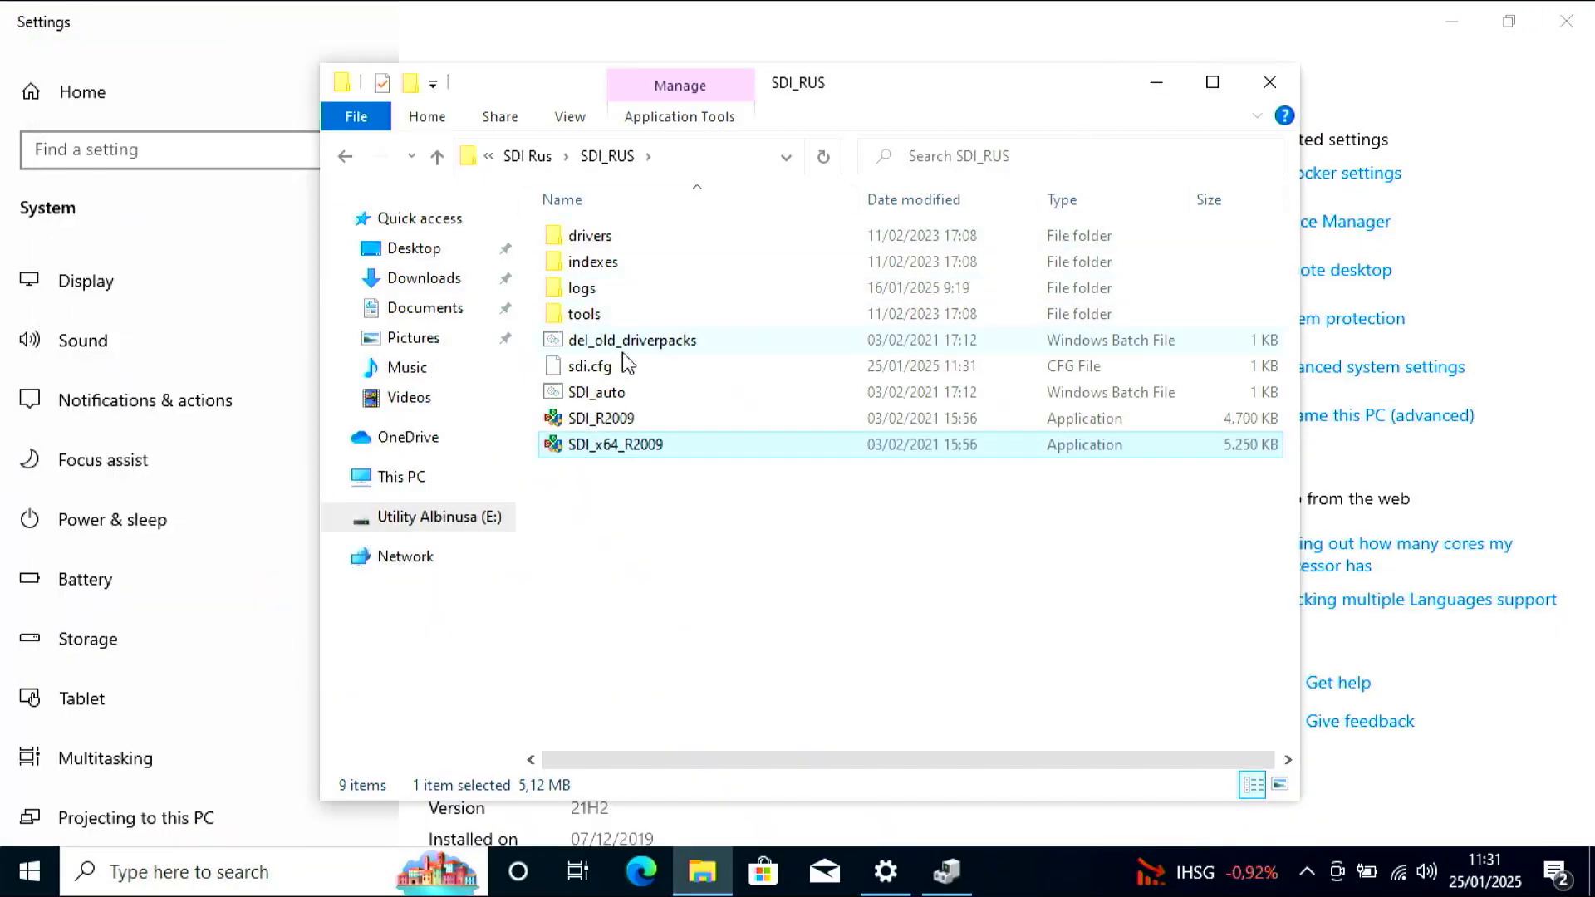
click(345, 156)
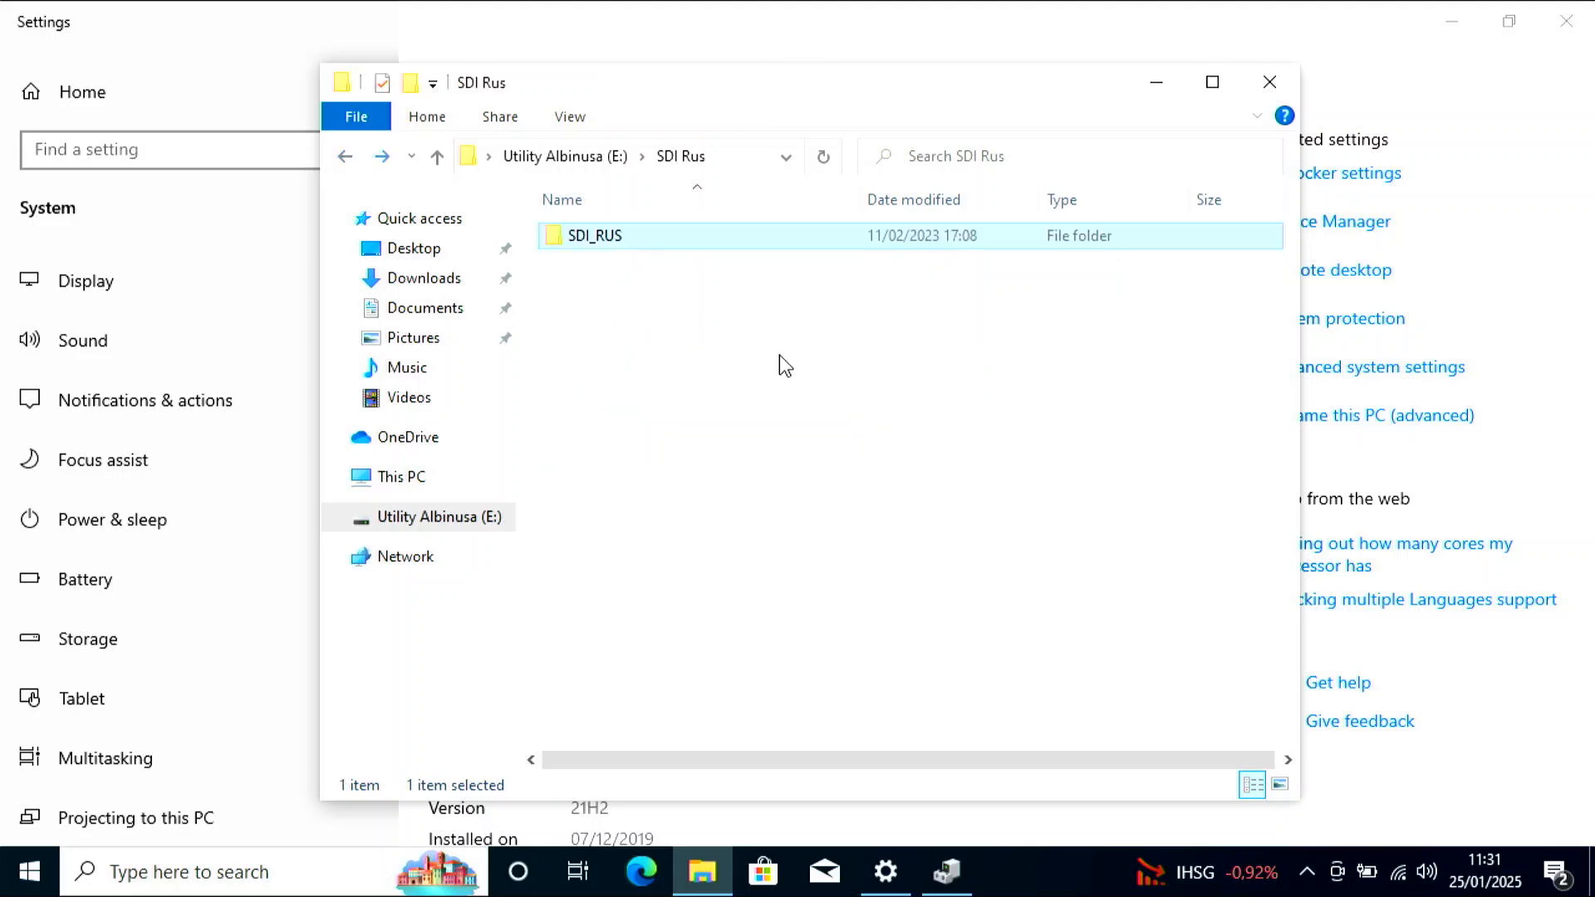
click(1292, 84)
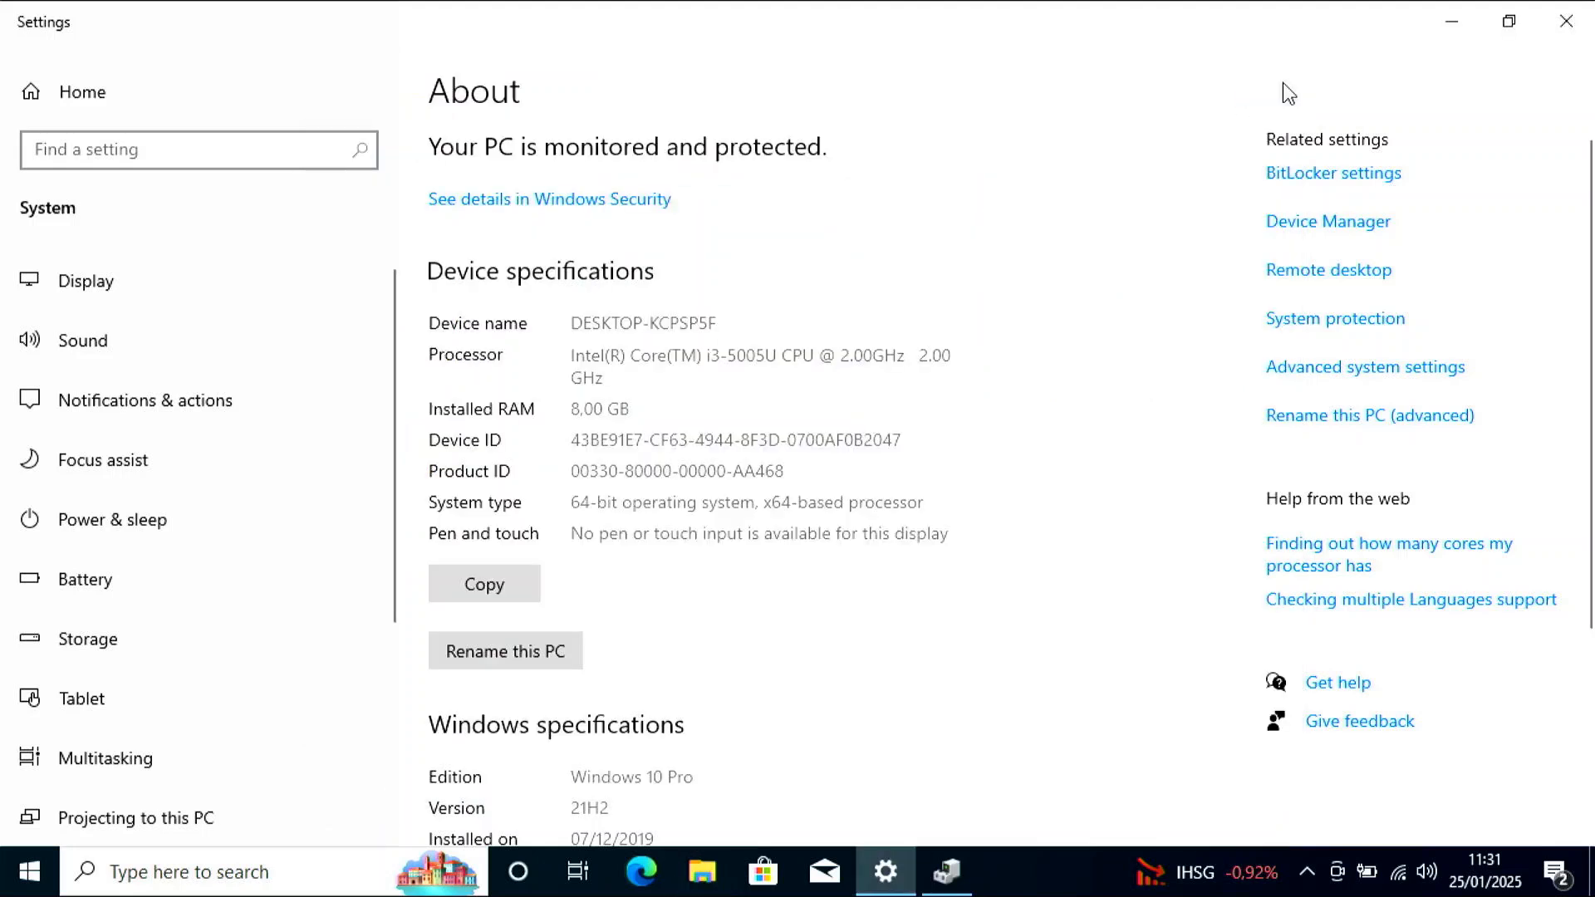
click(1457, 19)
Switch to Device Manager, reposition its window on the desktop and collapse the Display adapters category.
click(947, 870)
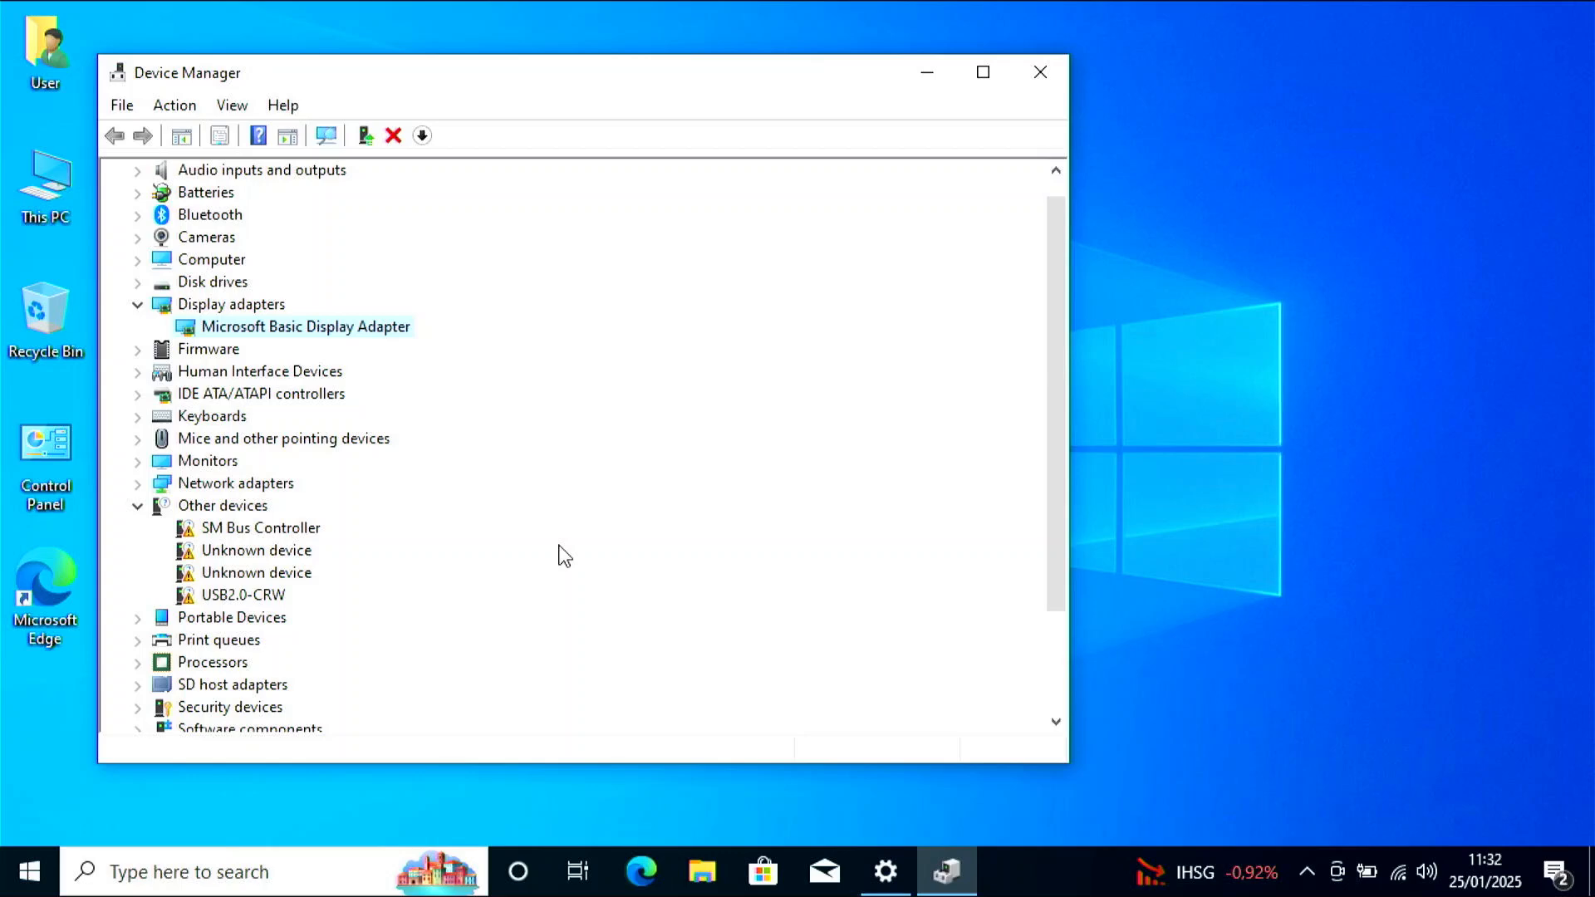
mouse_move(495, 71)
mouse_down()
mouse_move(607, 59)
mouse_move(518, 51)
mouse_up()
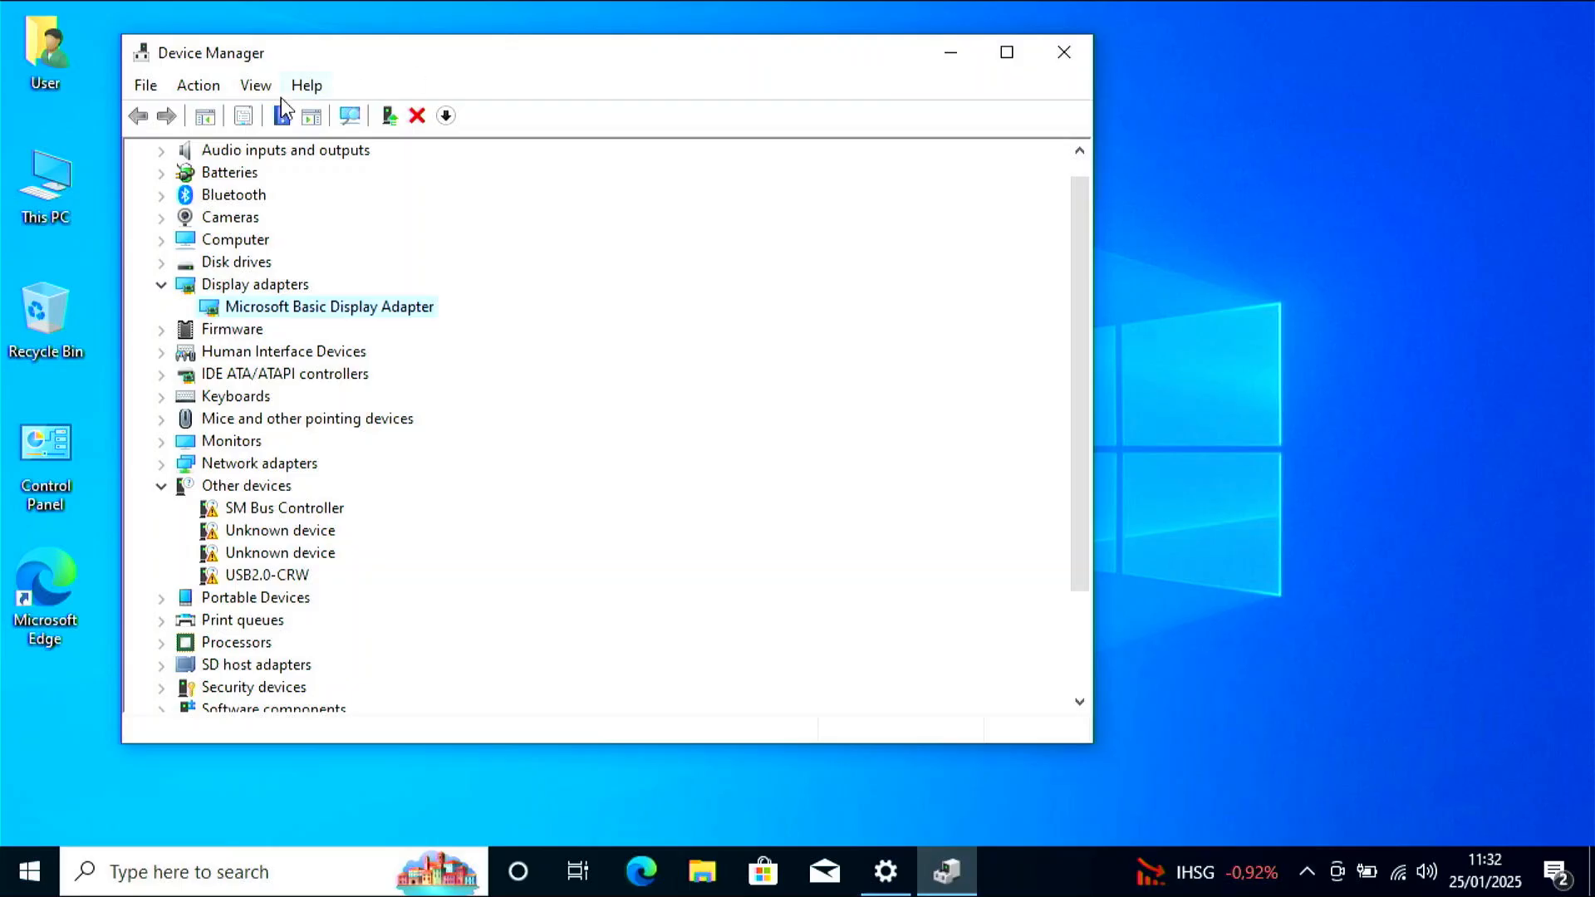
click(161, 284)
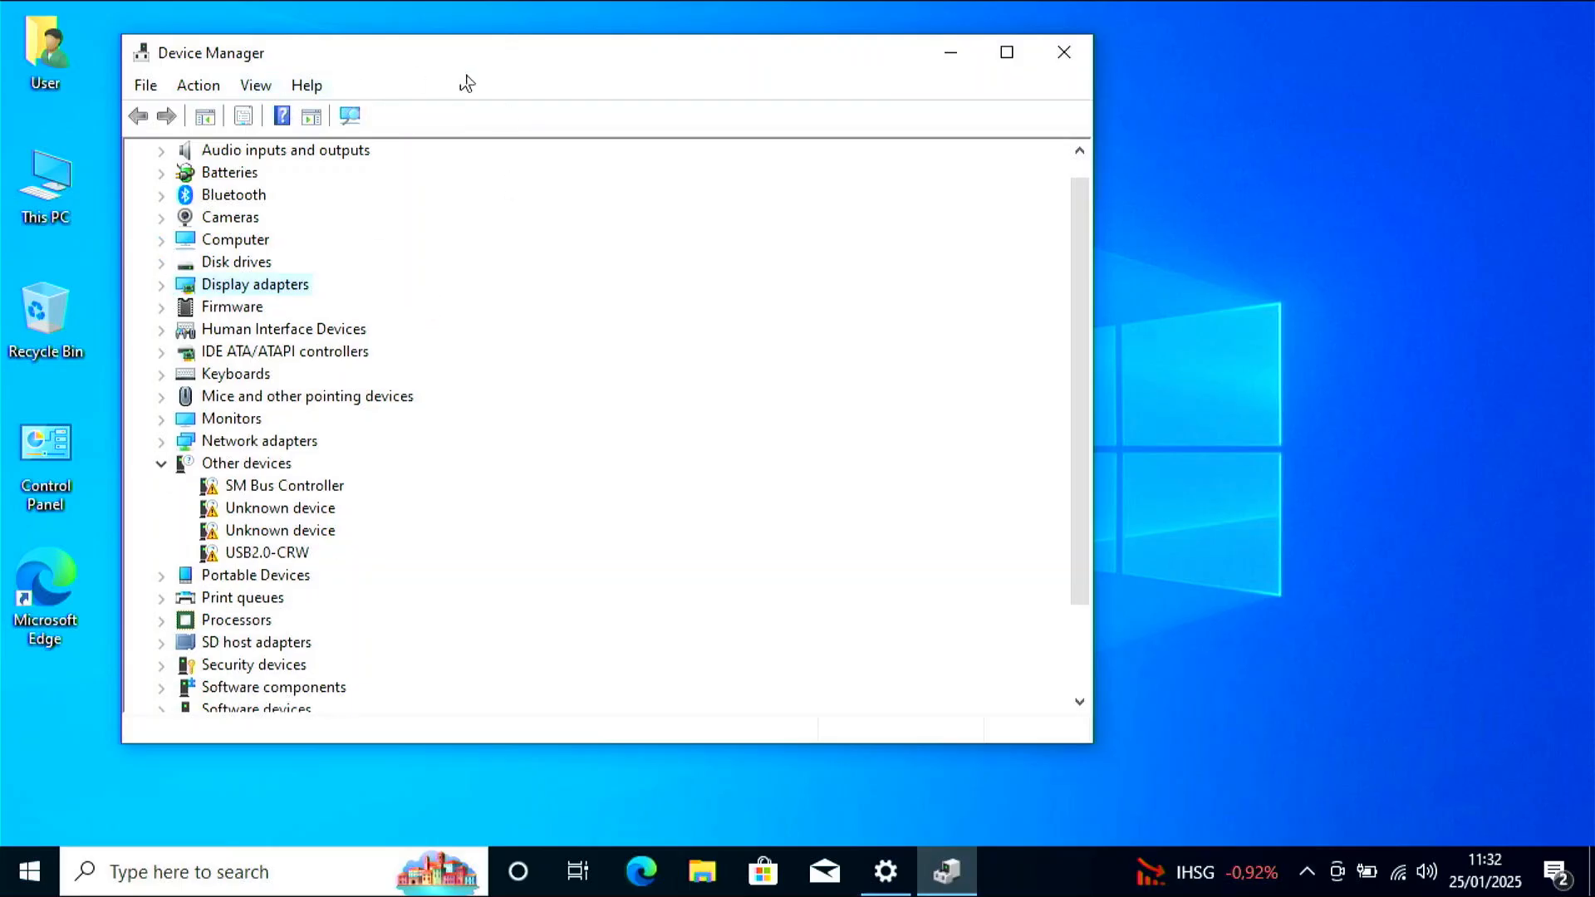
mouse_move(413, 53)
mouse_down()
mouse_move(378, 8)
mouse_move(397, 40)
mouse_up()
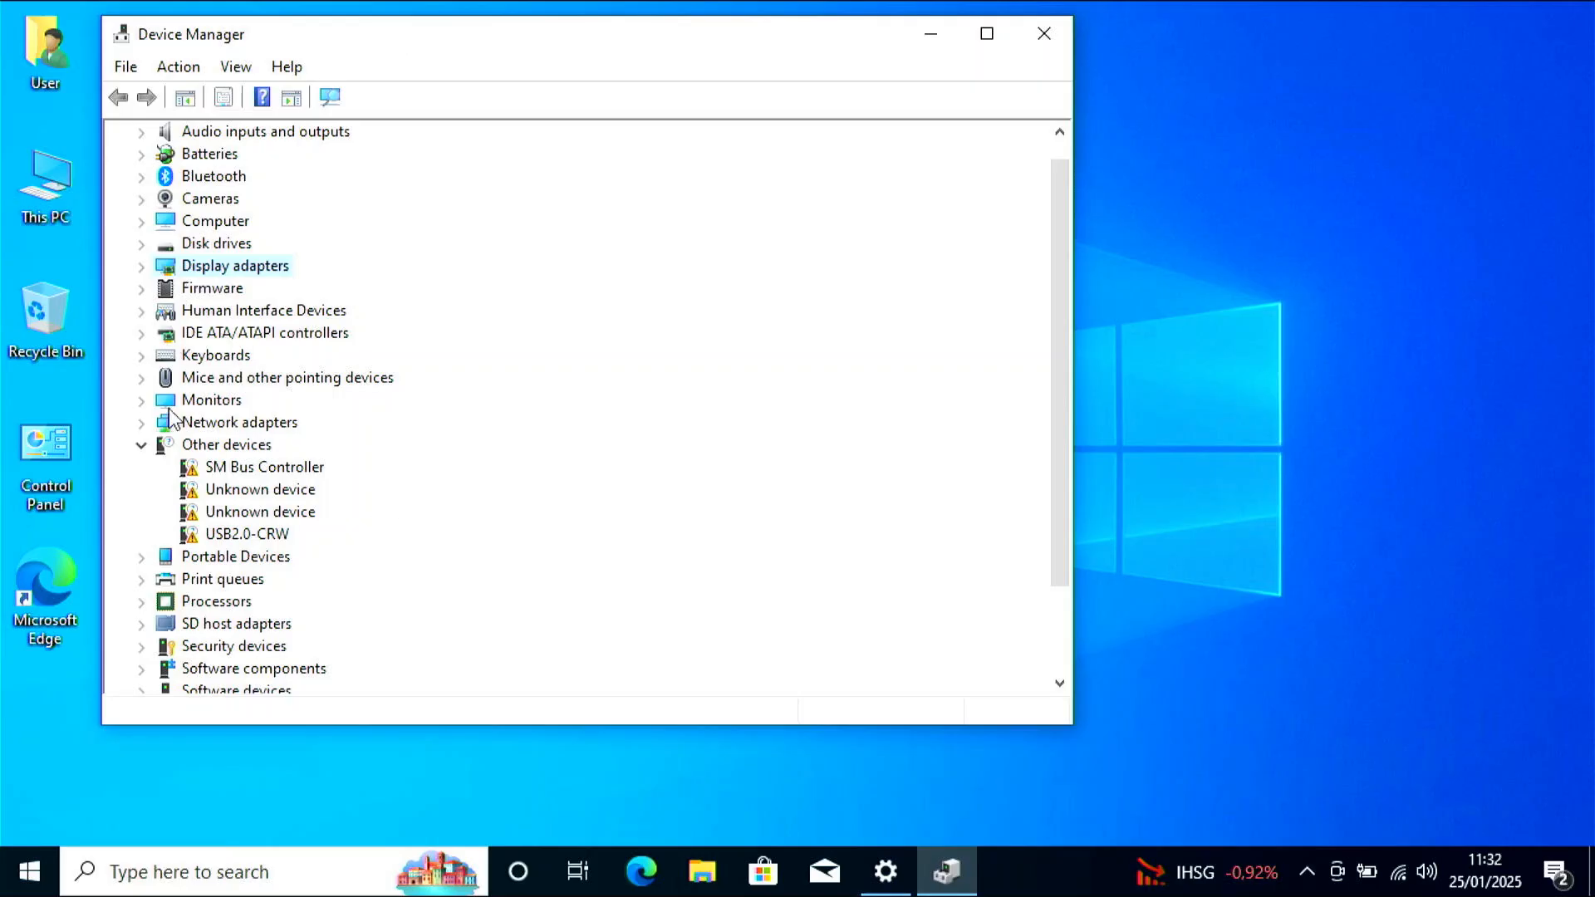
Open Notepad beside the device list and start the note with the label "sm bus :".
click(30, 871)
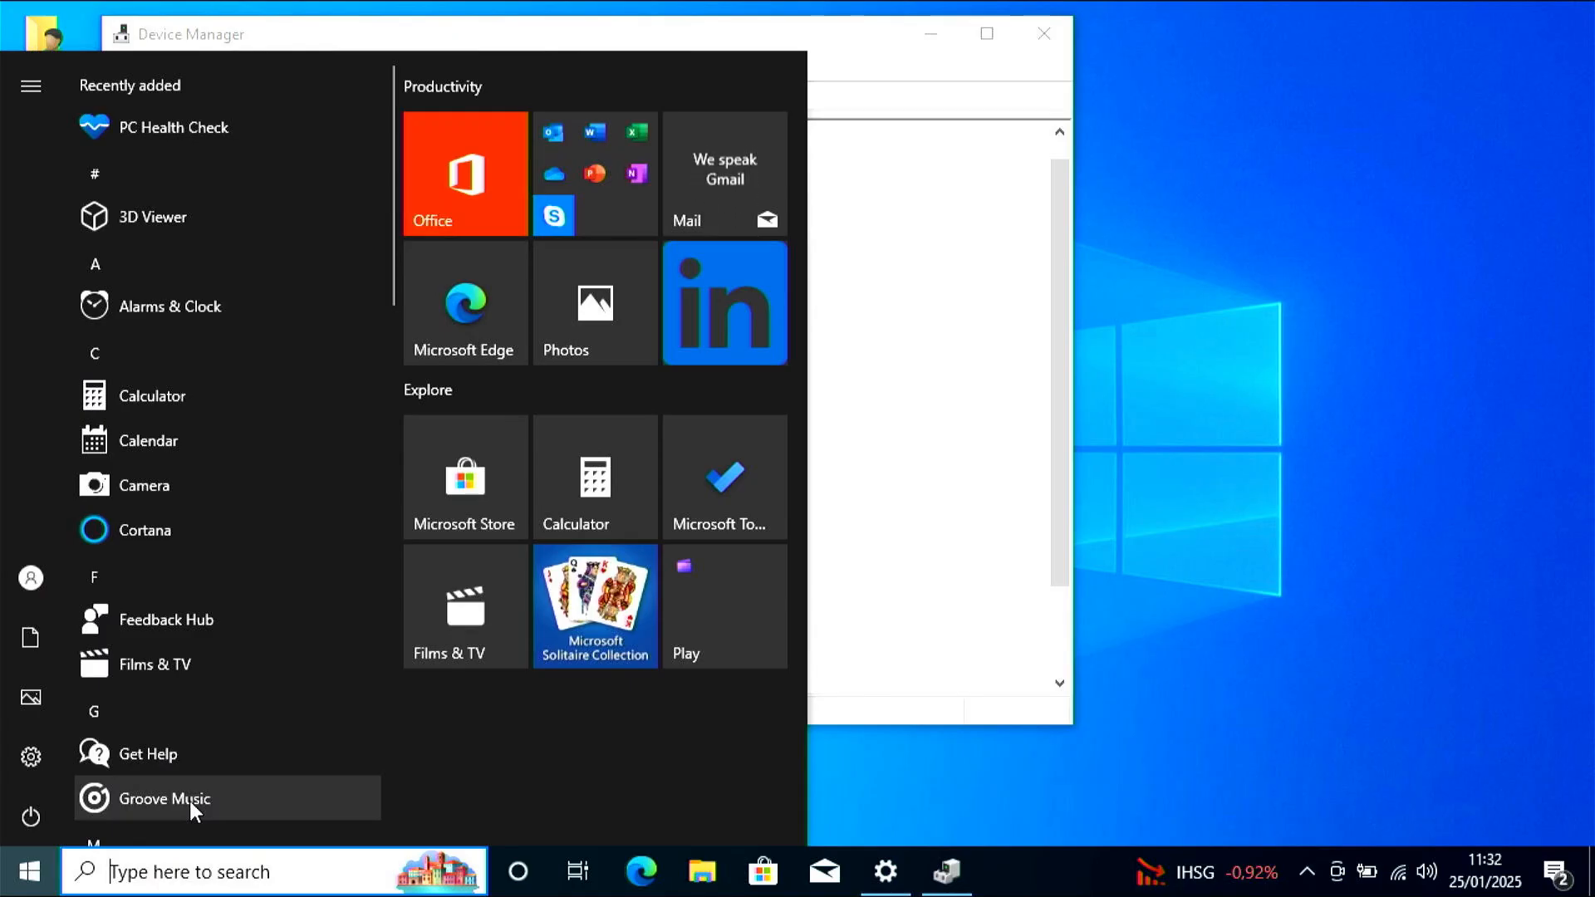
text(notepad)
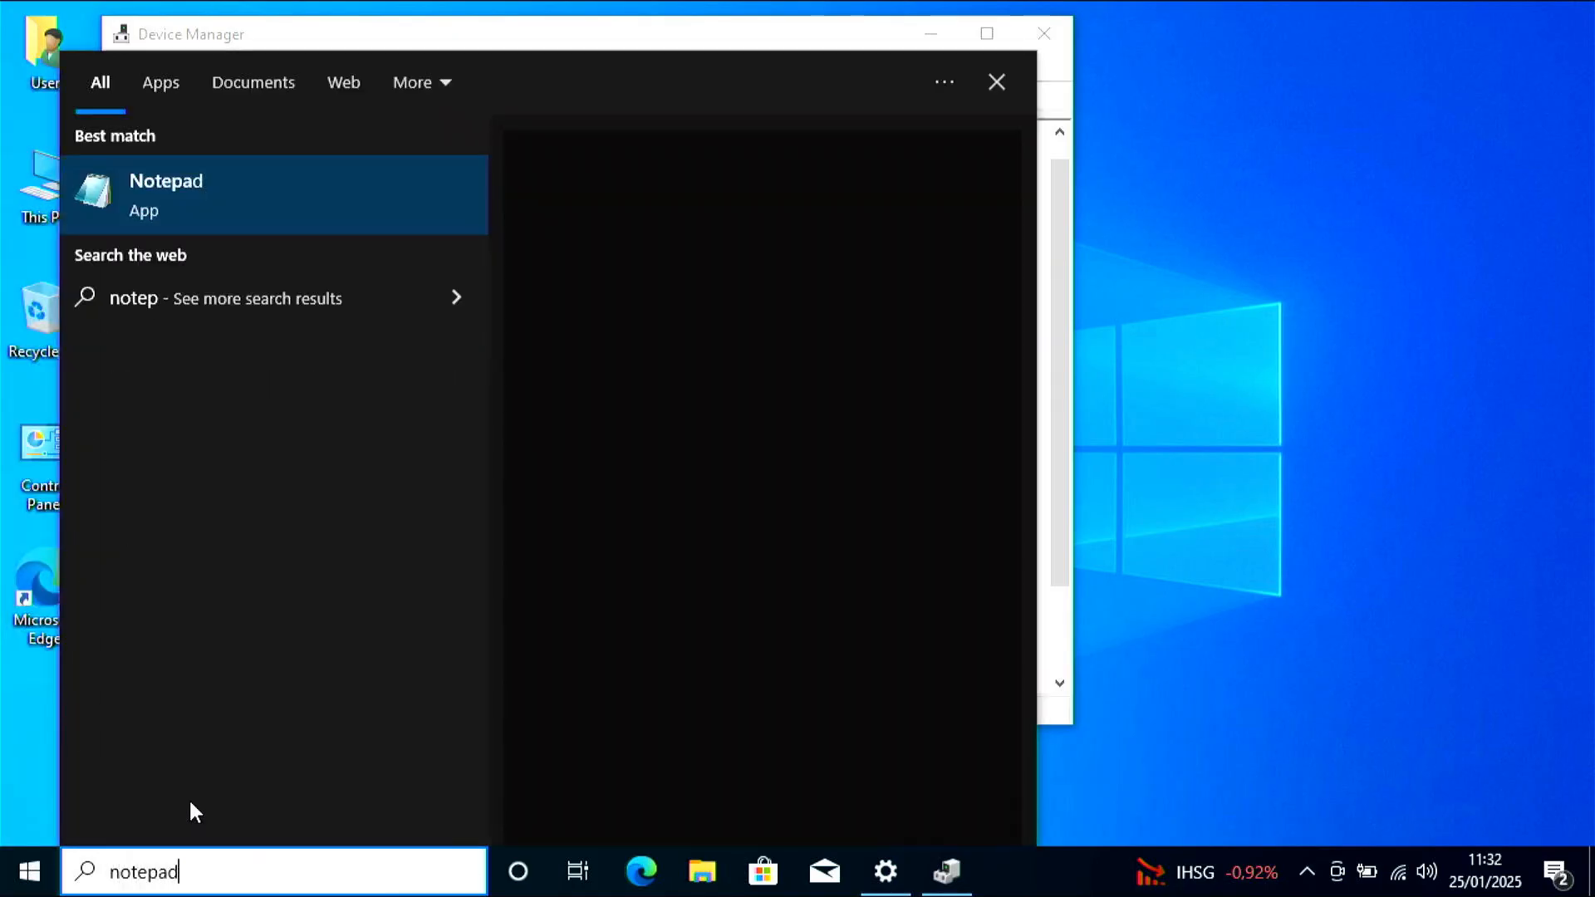
key(Return)
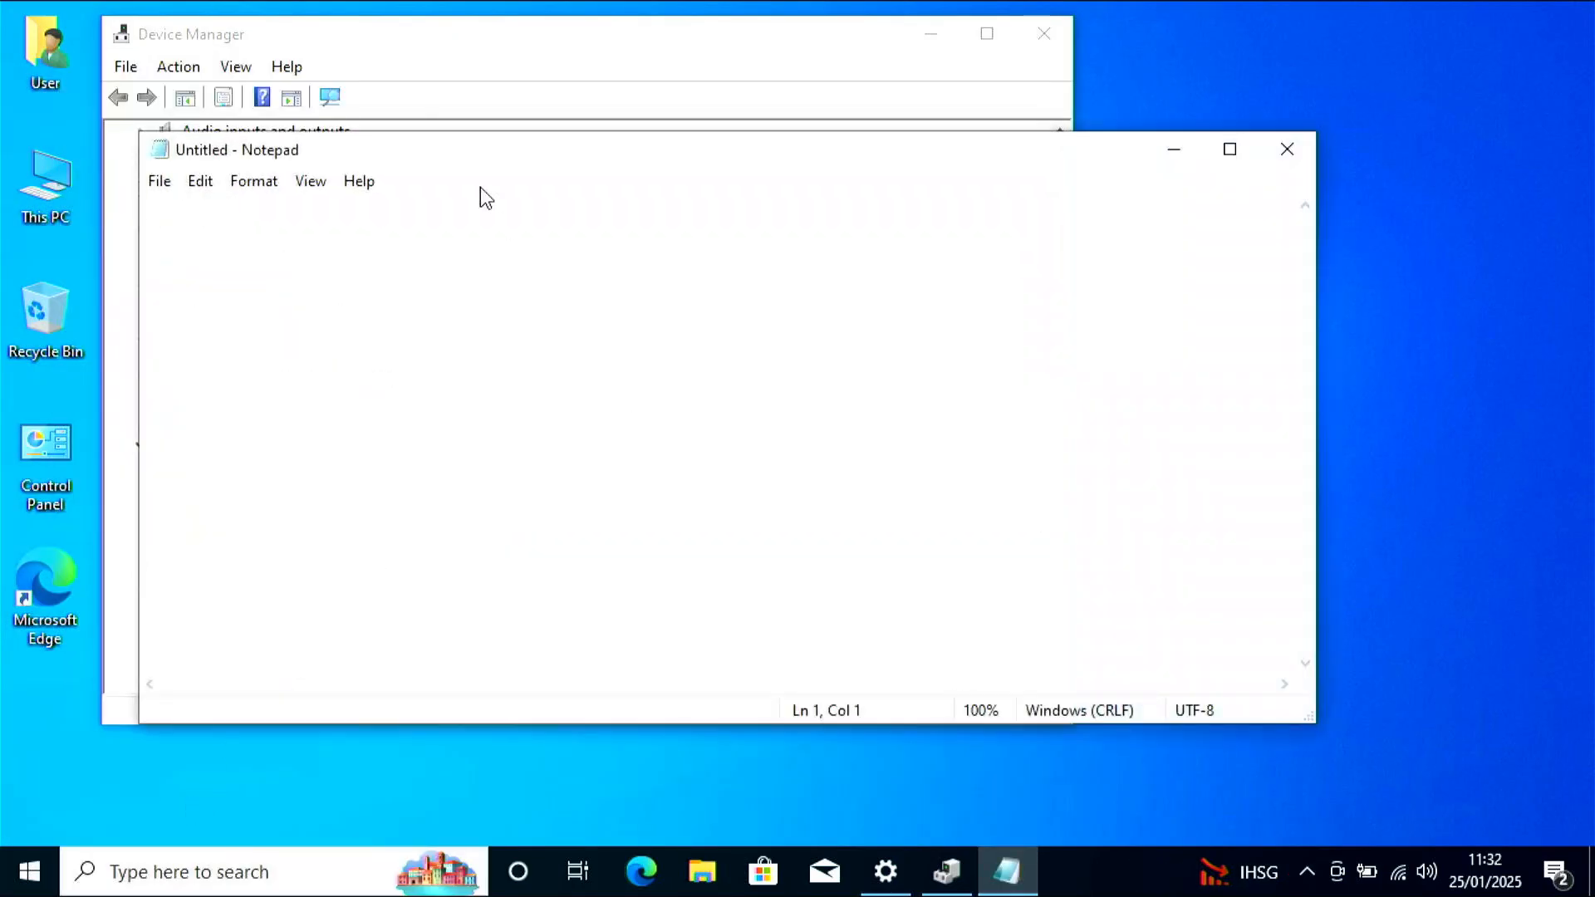
drag(531, 152, 922, 180)
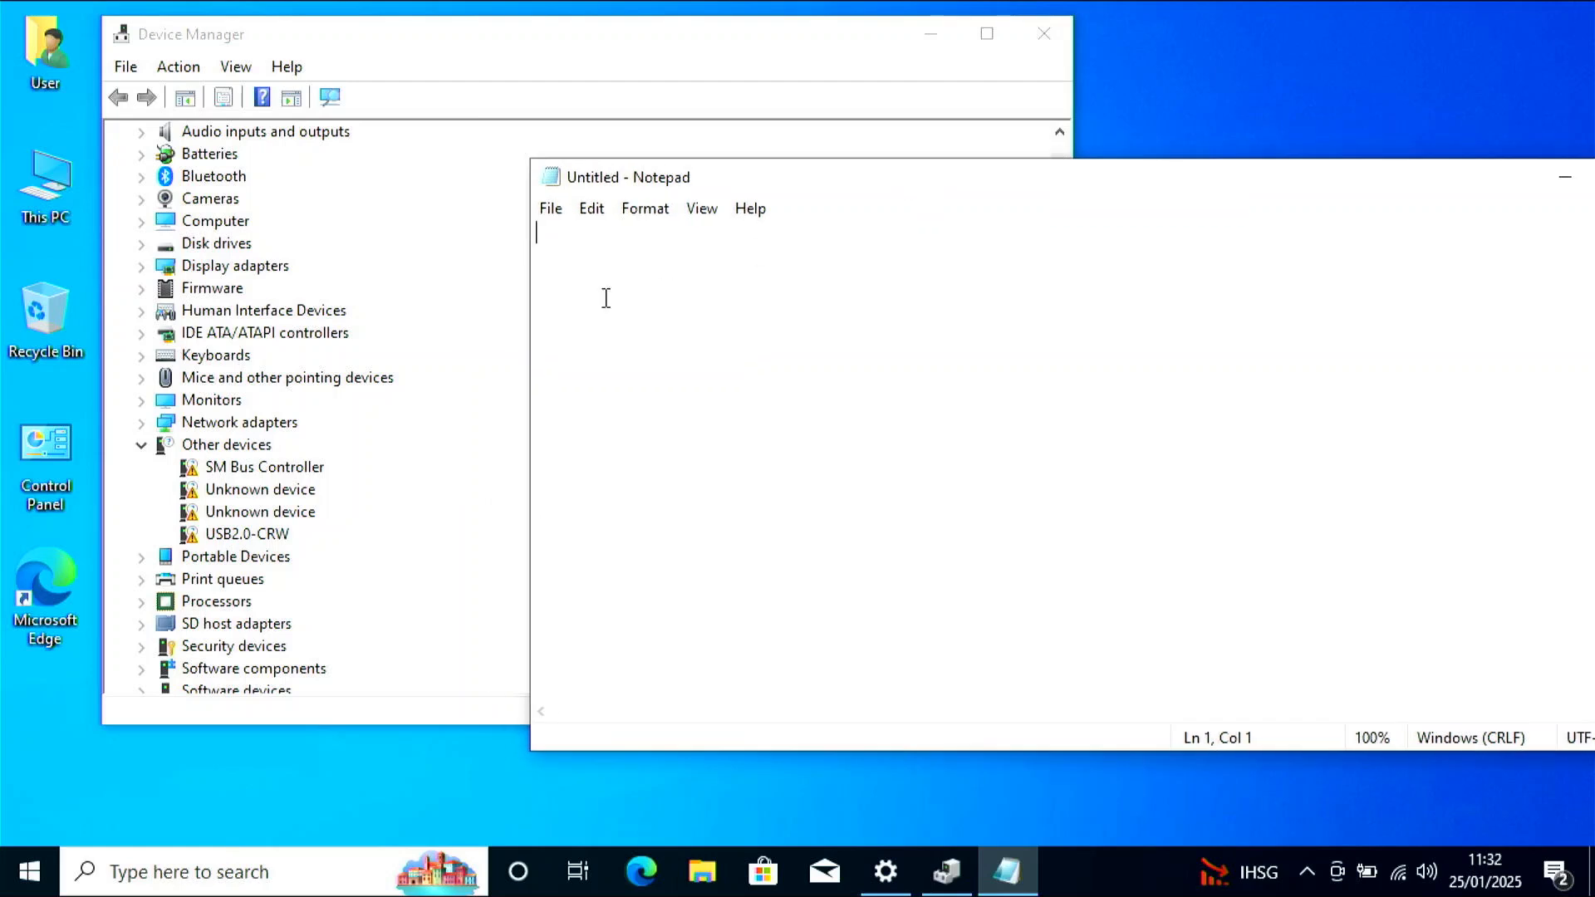
text(sm buss)
key(BackSpace)
text(:)
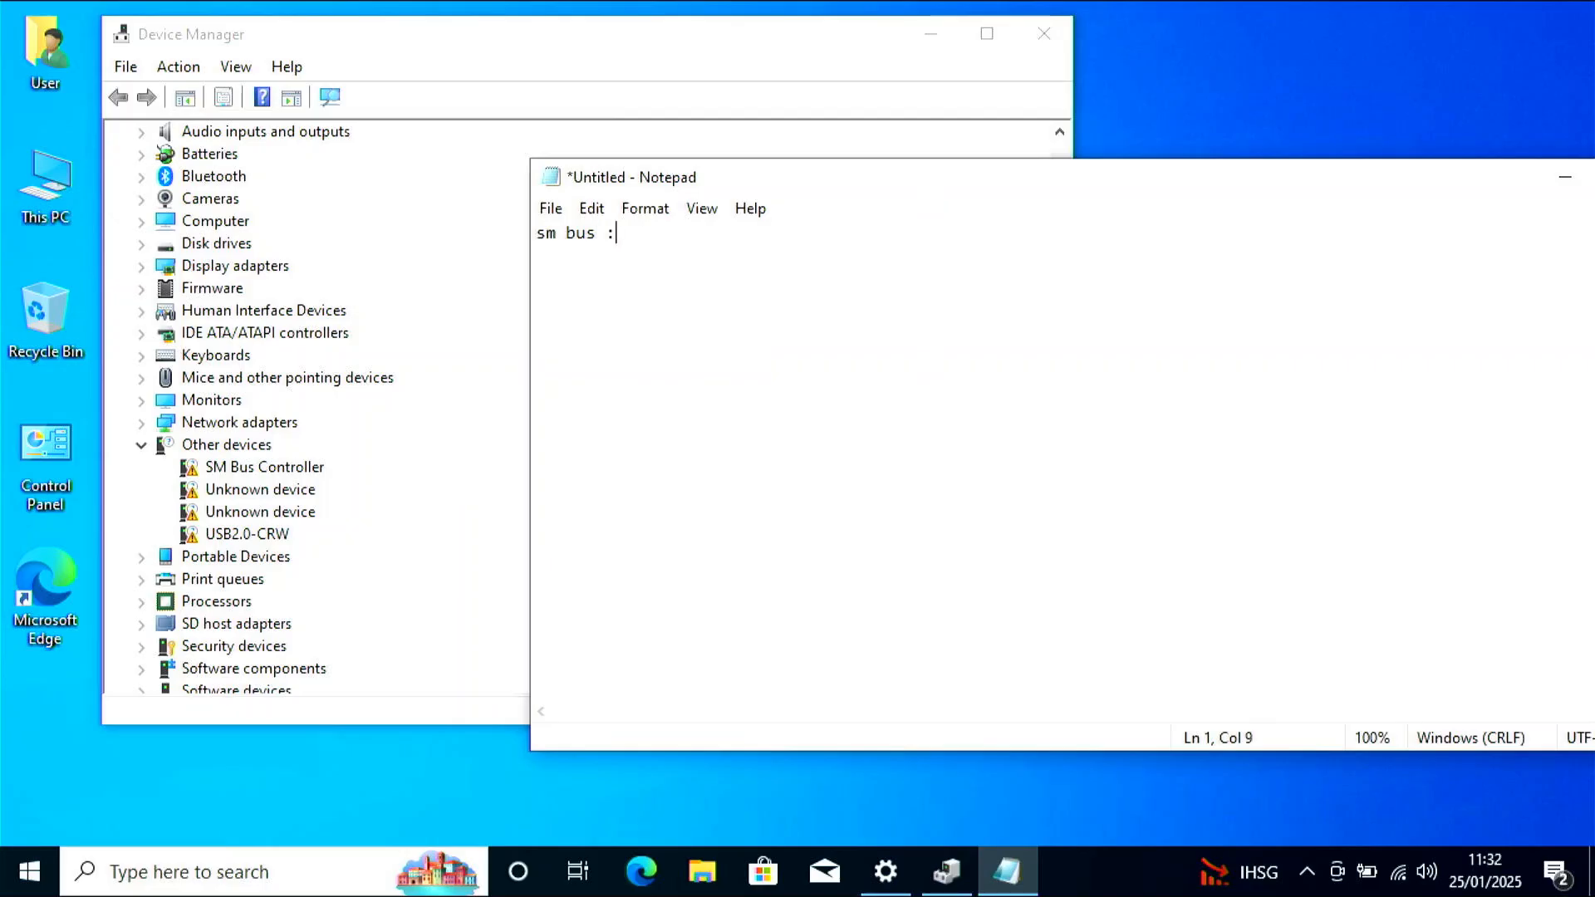
Open the SM Bus Controller's properties in Device Manager and display its device instance path.
click(218, 471)
right_click(216, 470)
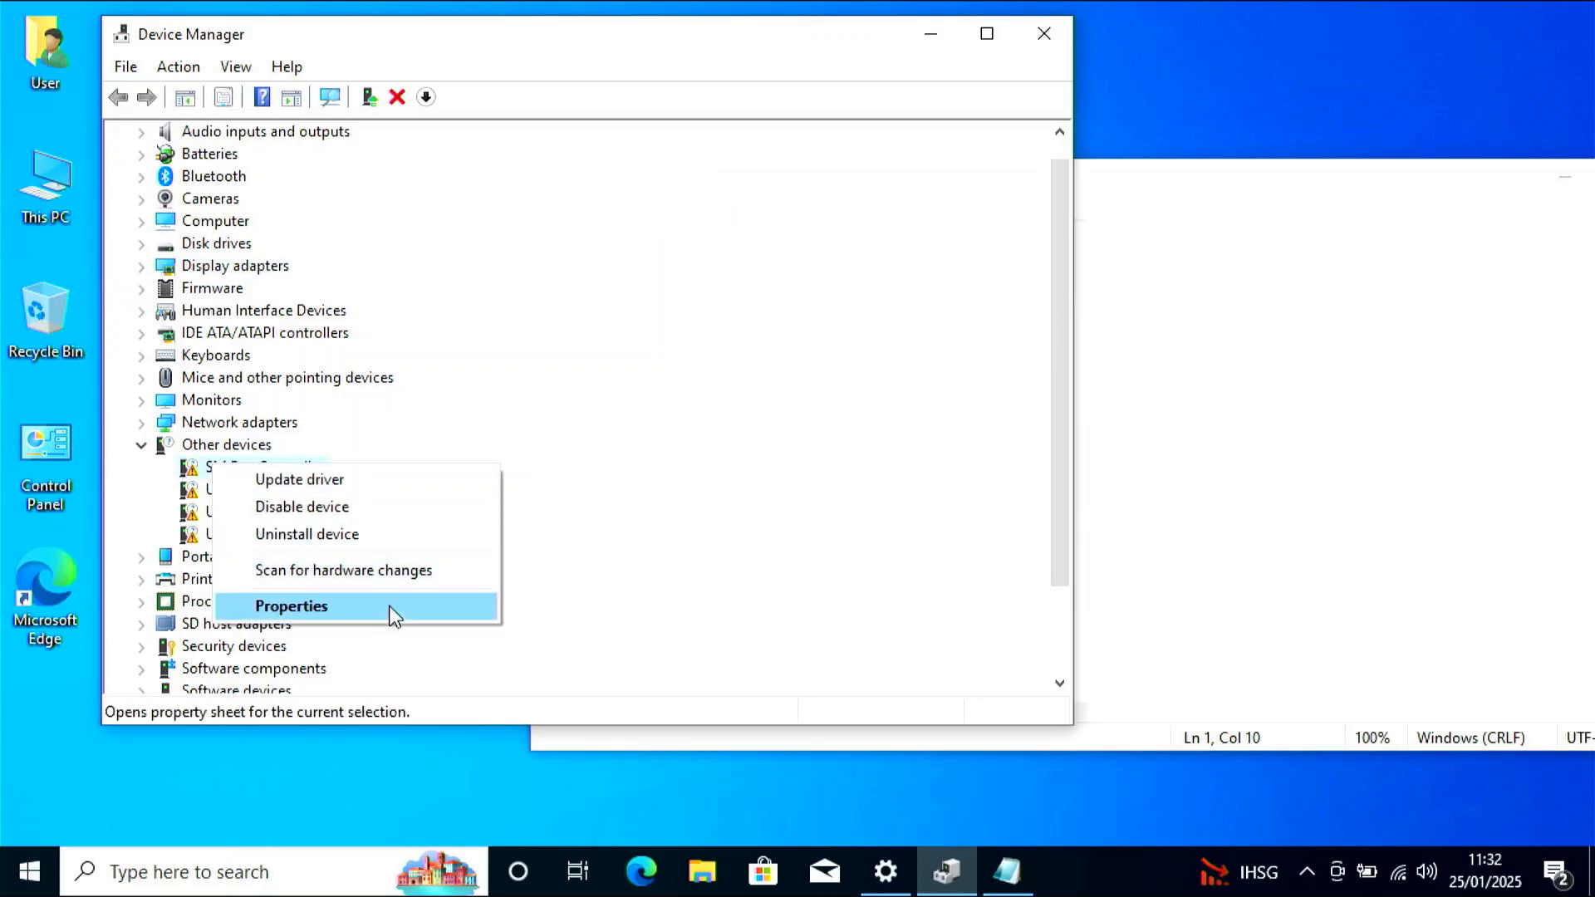
click(390, 607)
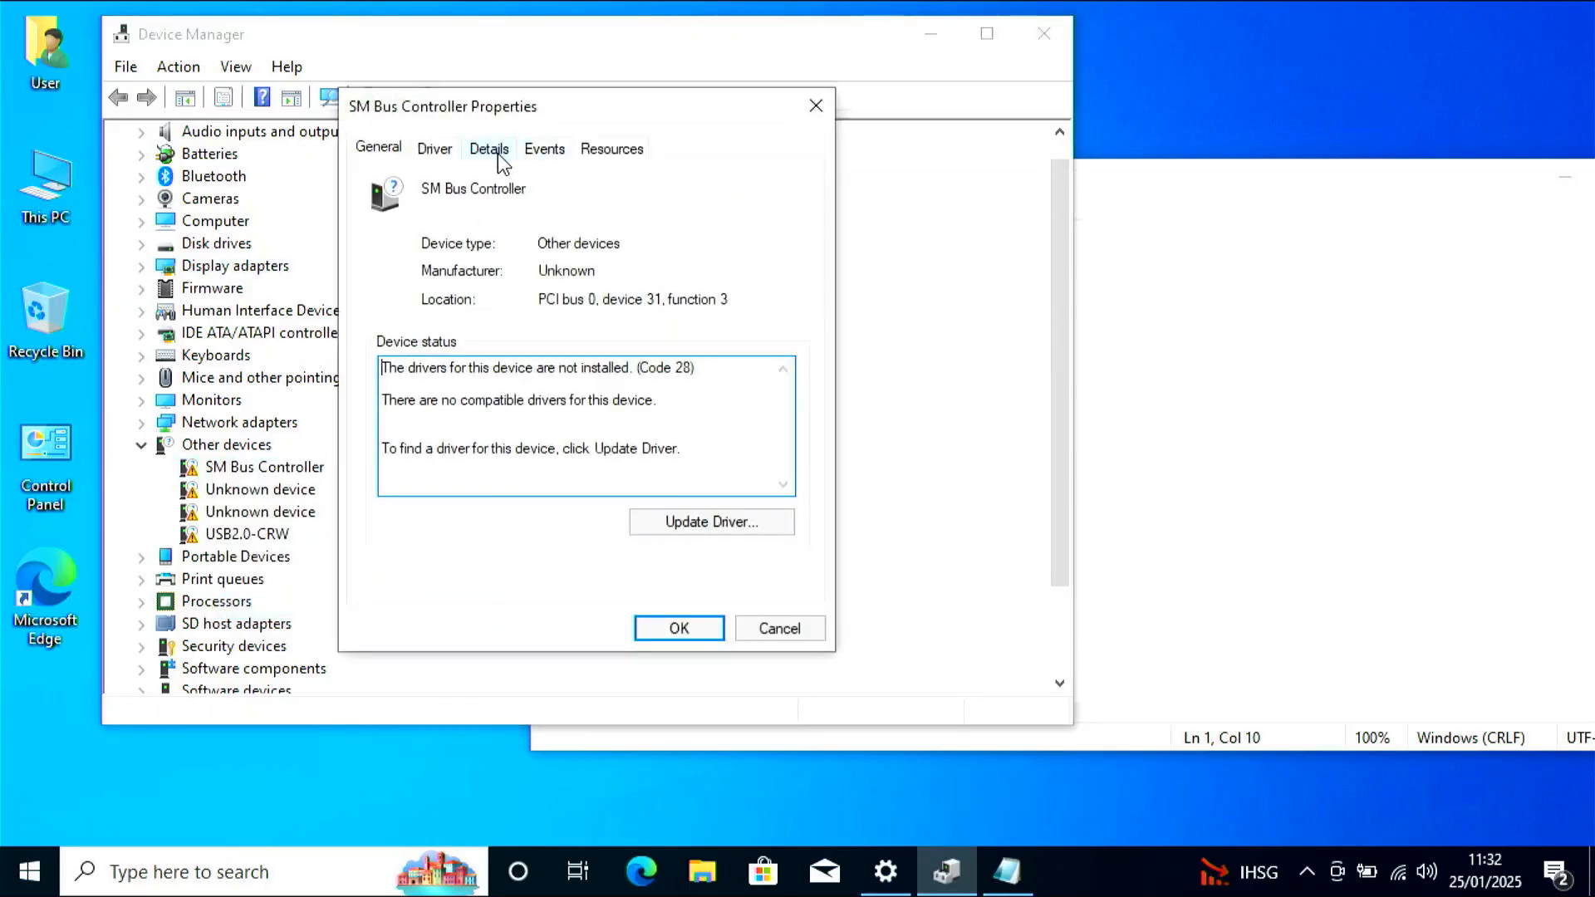
click(497, 152)
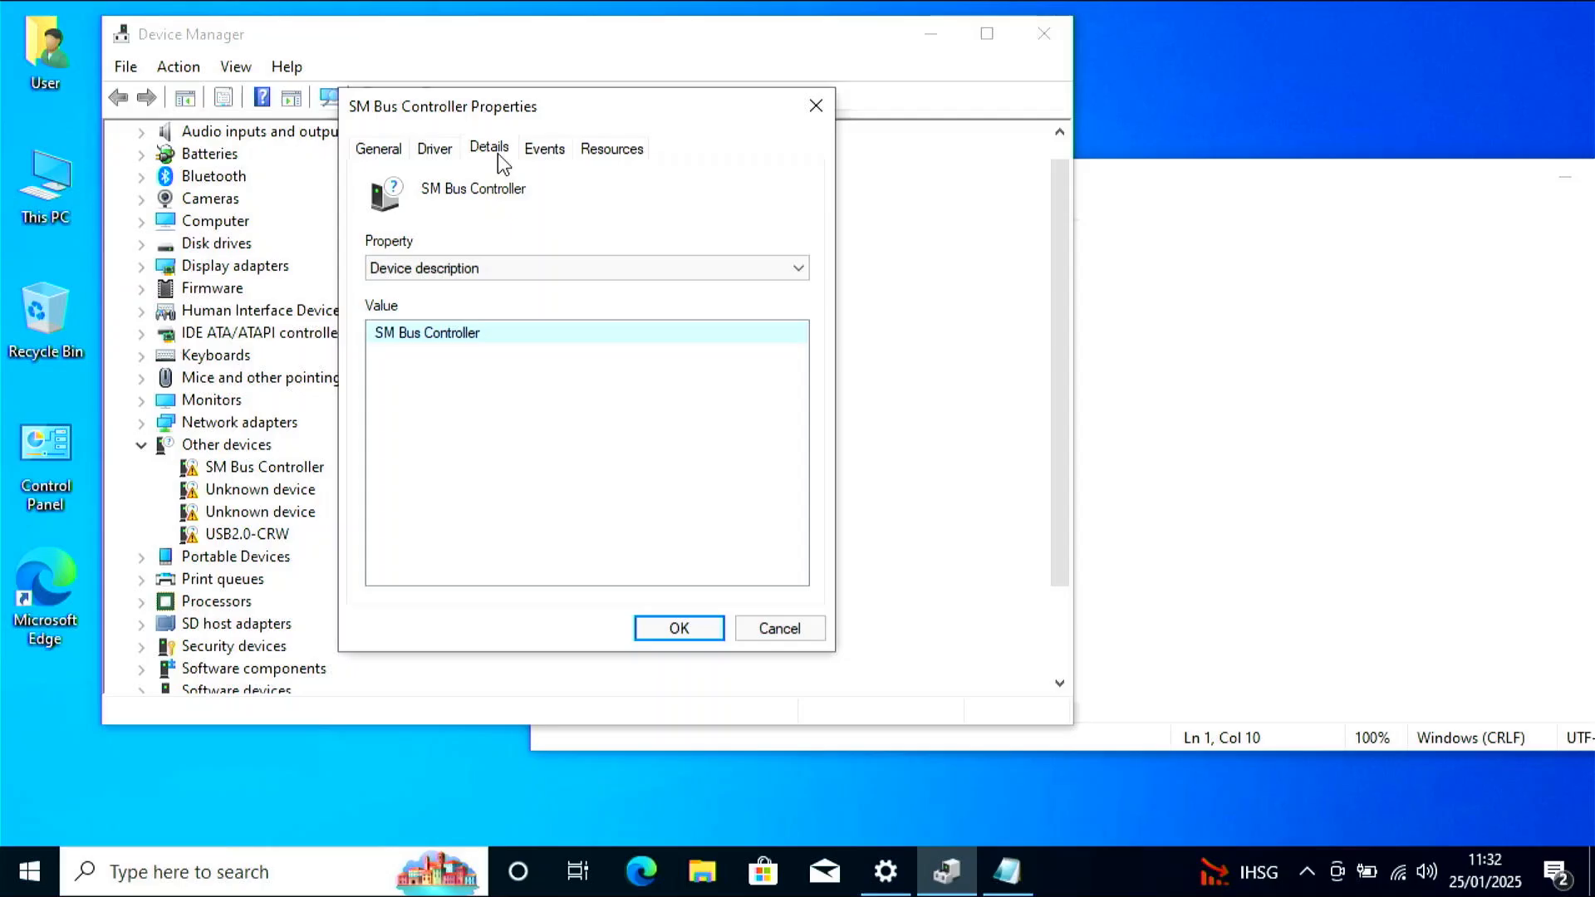
click(421, 275)
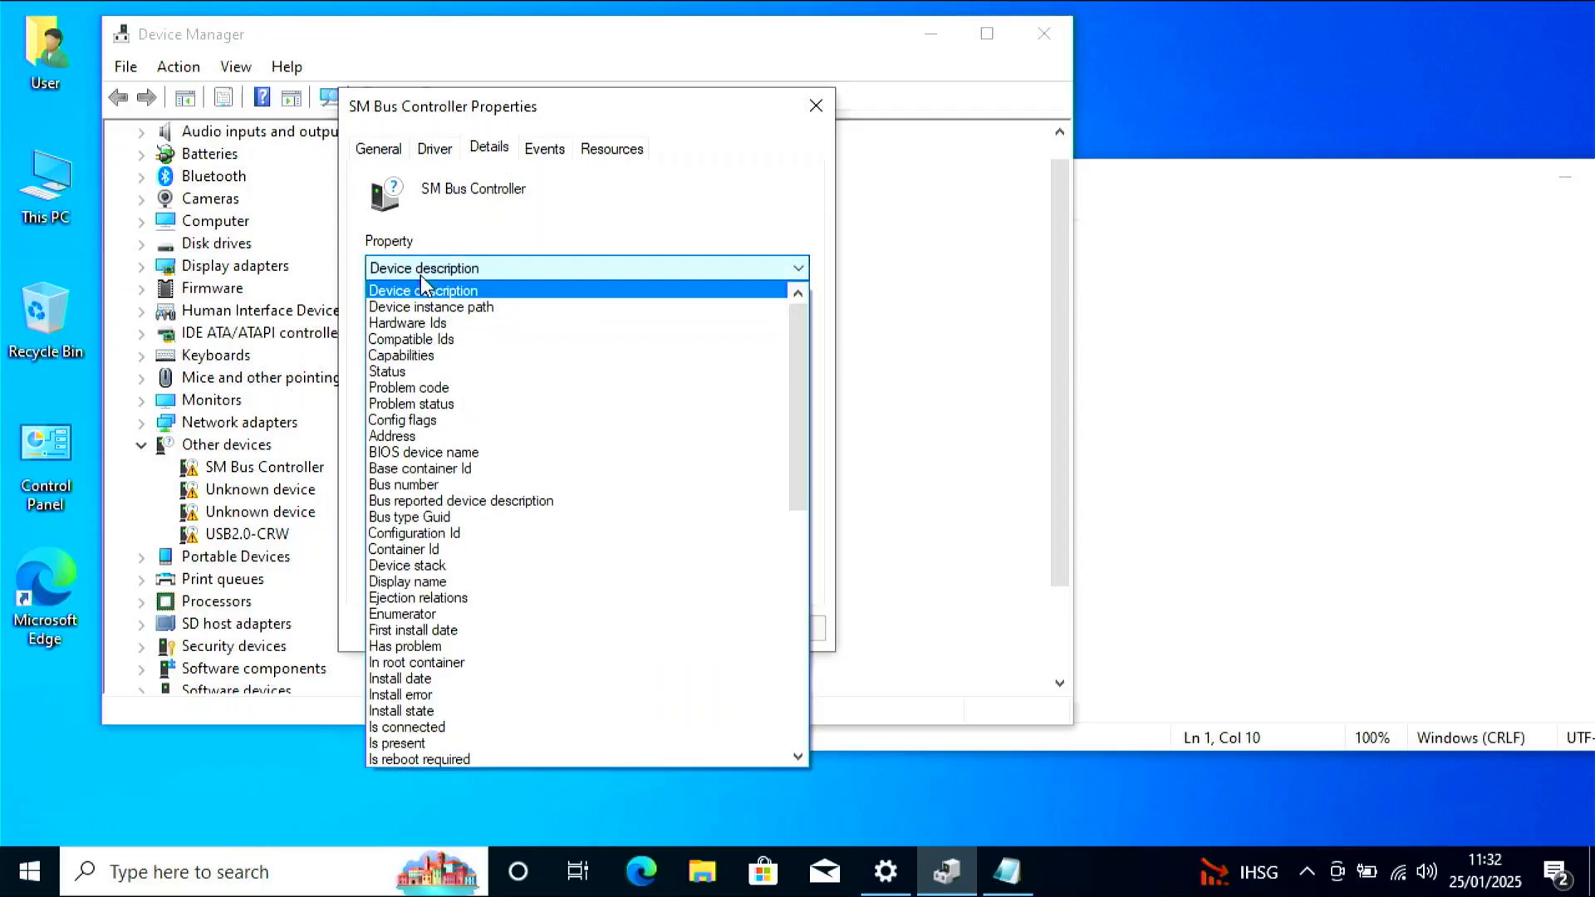
click(465, 309)
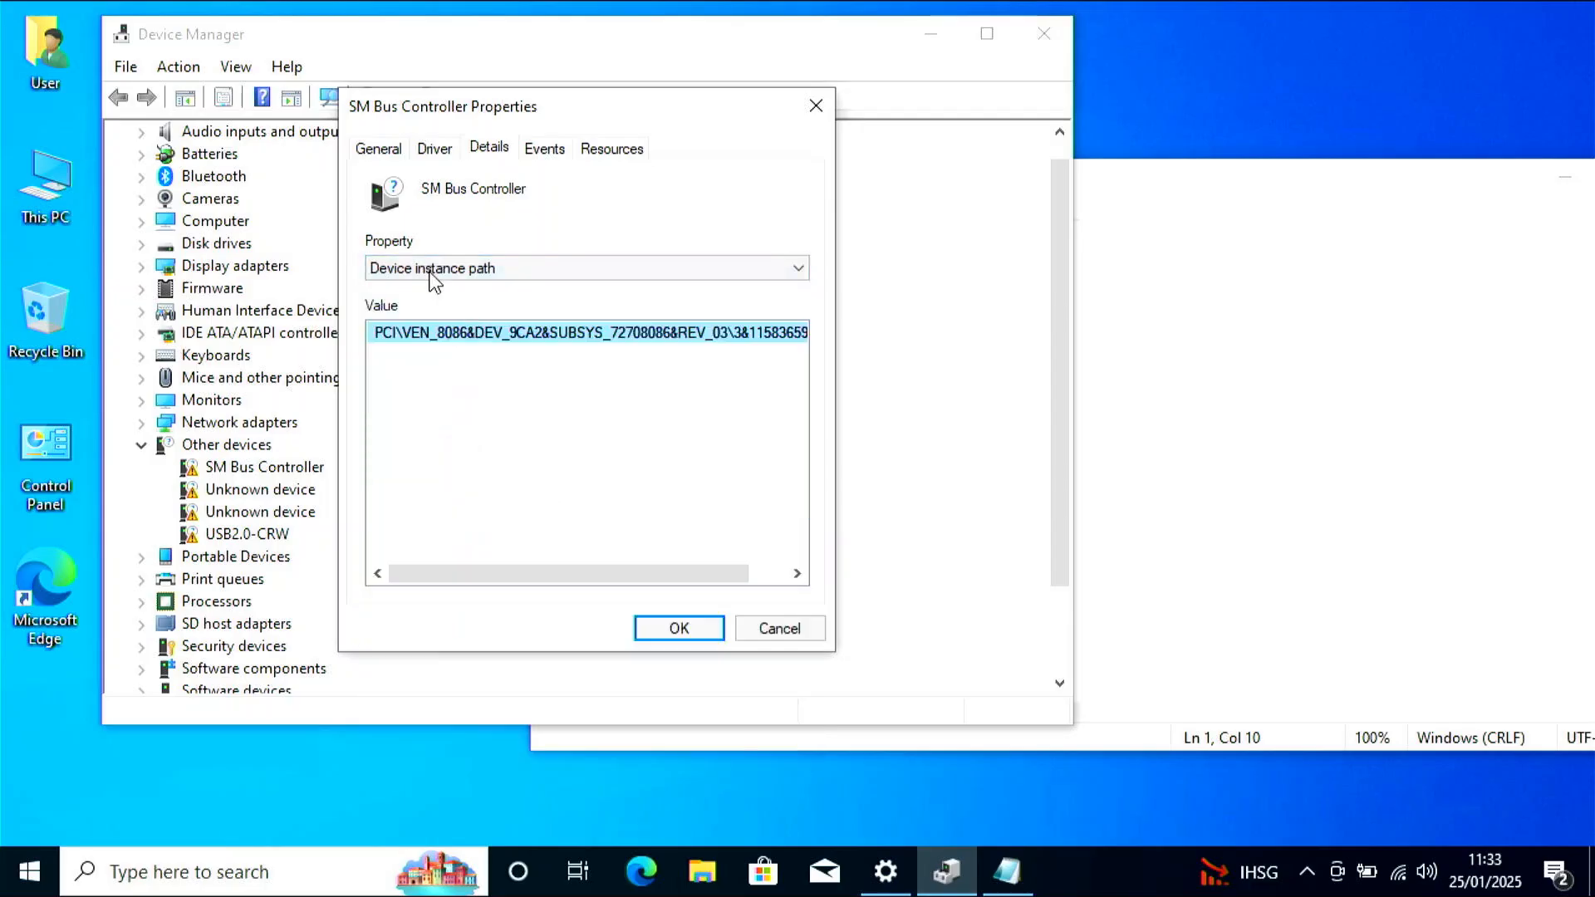
right_click(478, 336)
click(547, 365)
click(1163, 358)
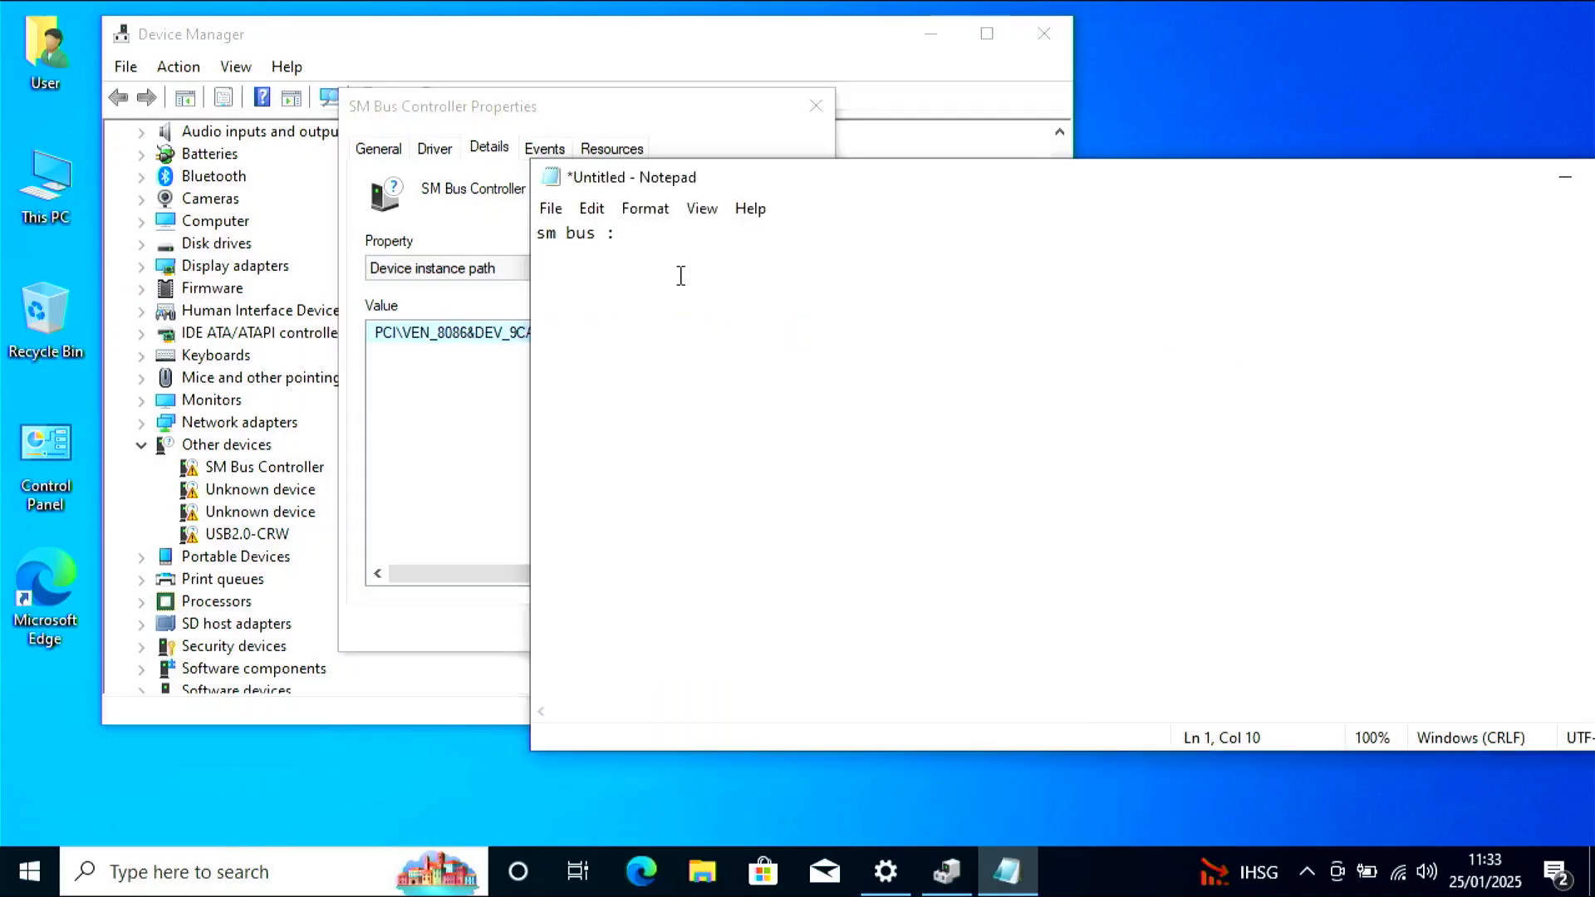
key(ctrl+v)
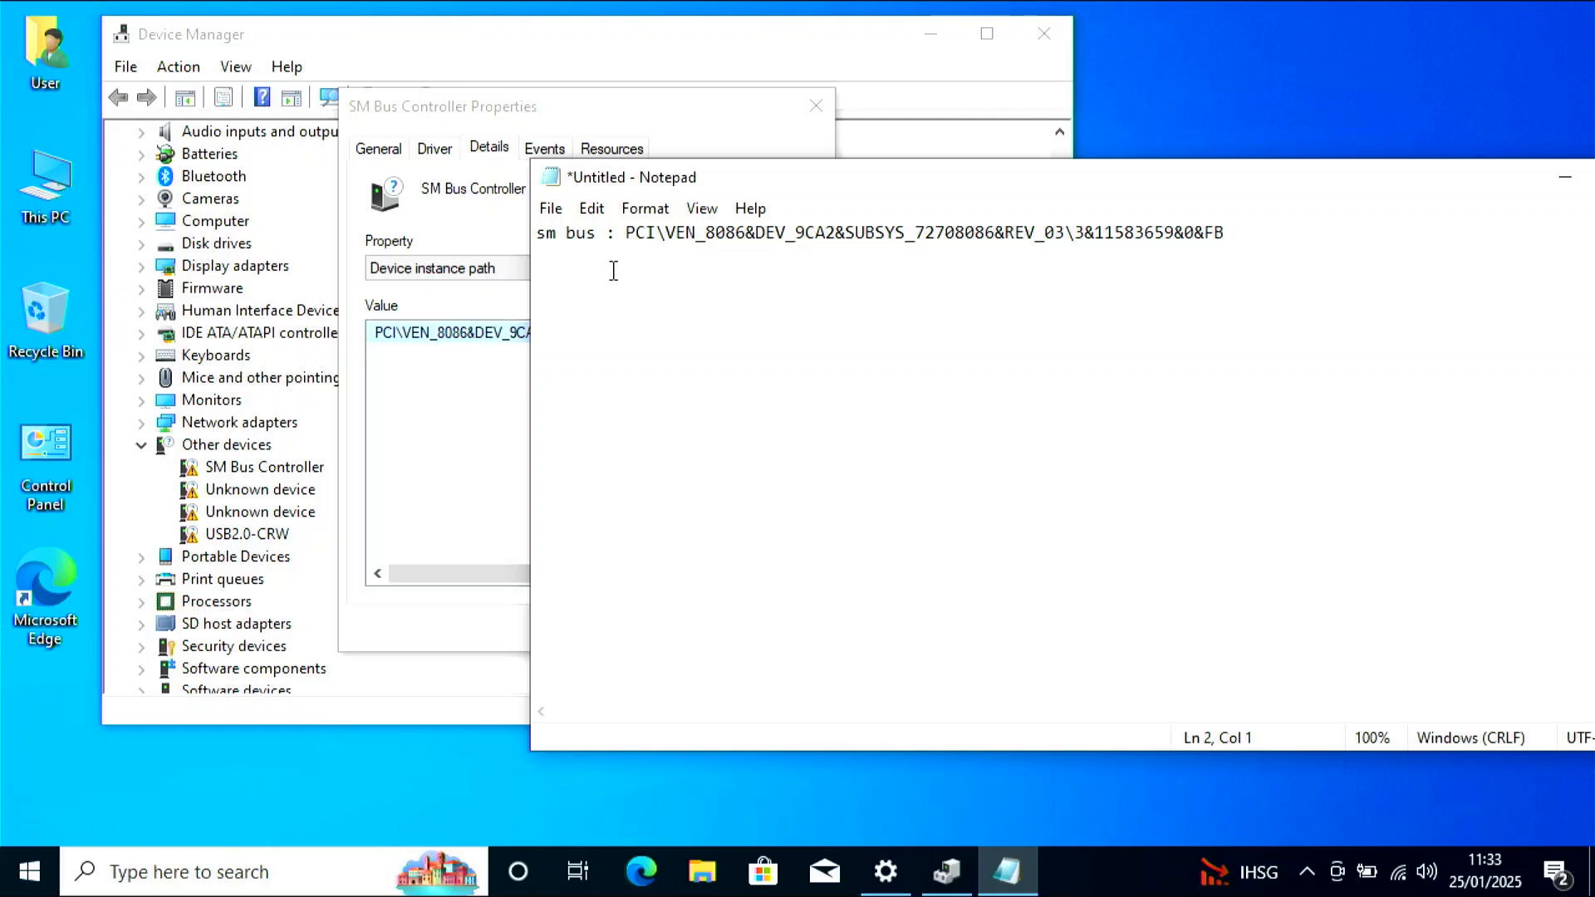
Add label lines "unknown device:" twice, "USB2.0-CRW:" and "VGA:" to the note, and close the SM Bus Controller properties.
text(unknown device:)
key(Return)
text(unknown de)
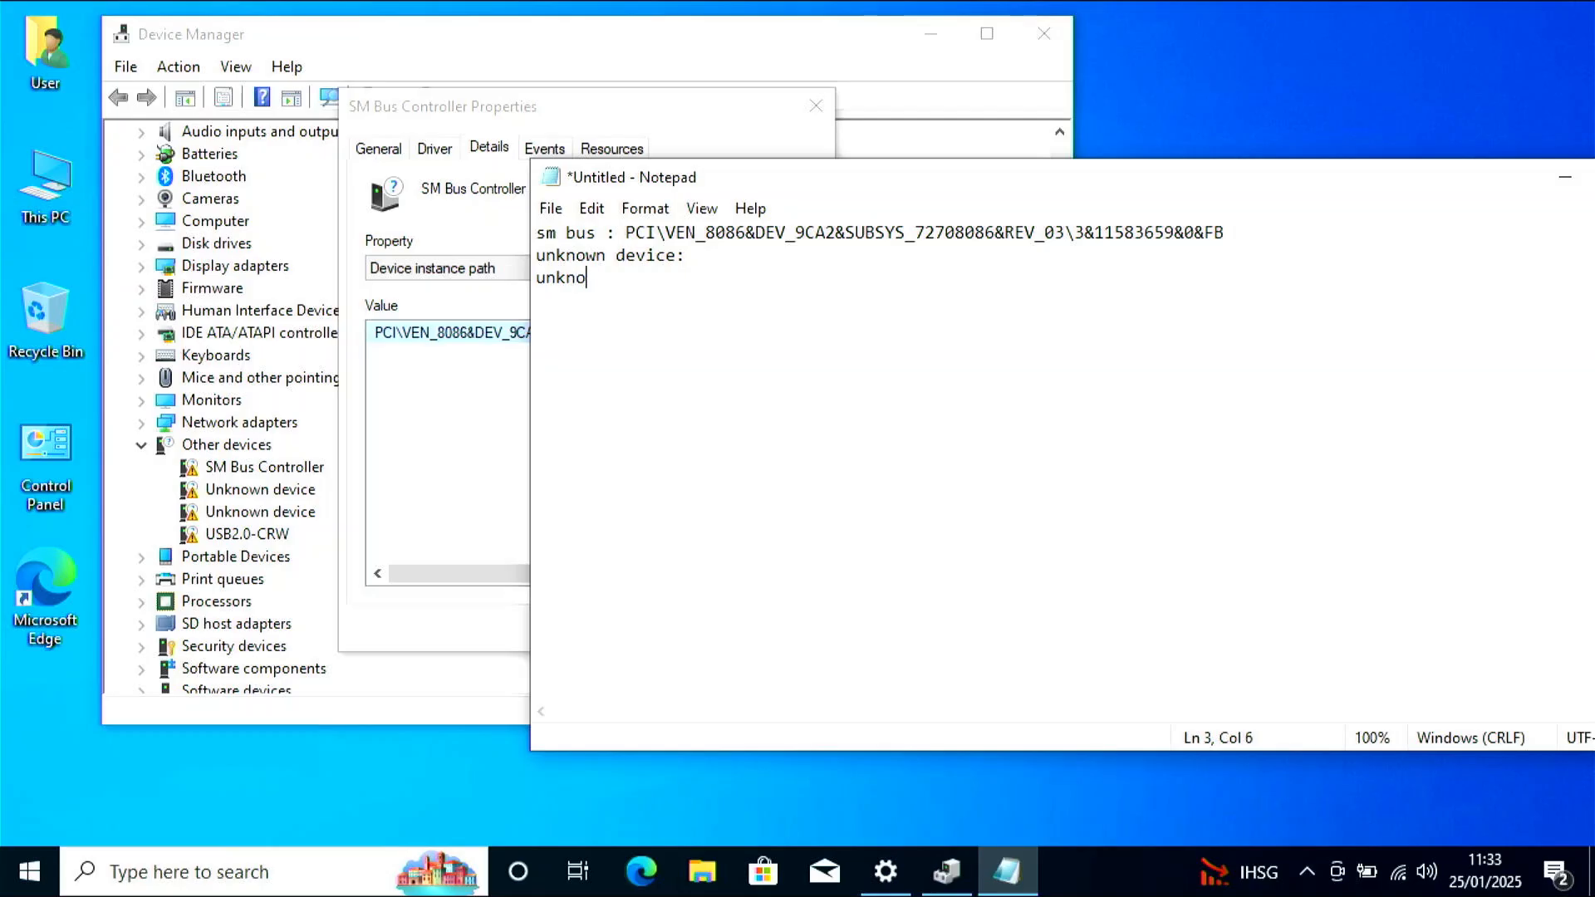
text(vice:)
key(Return)
text(USB)
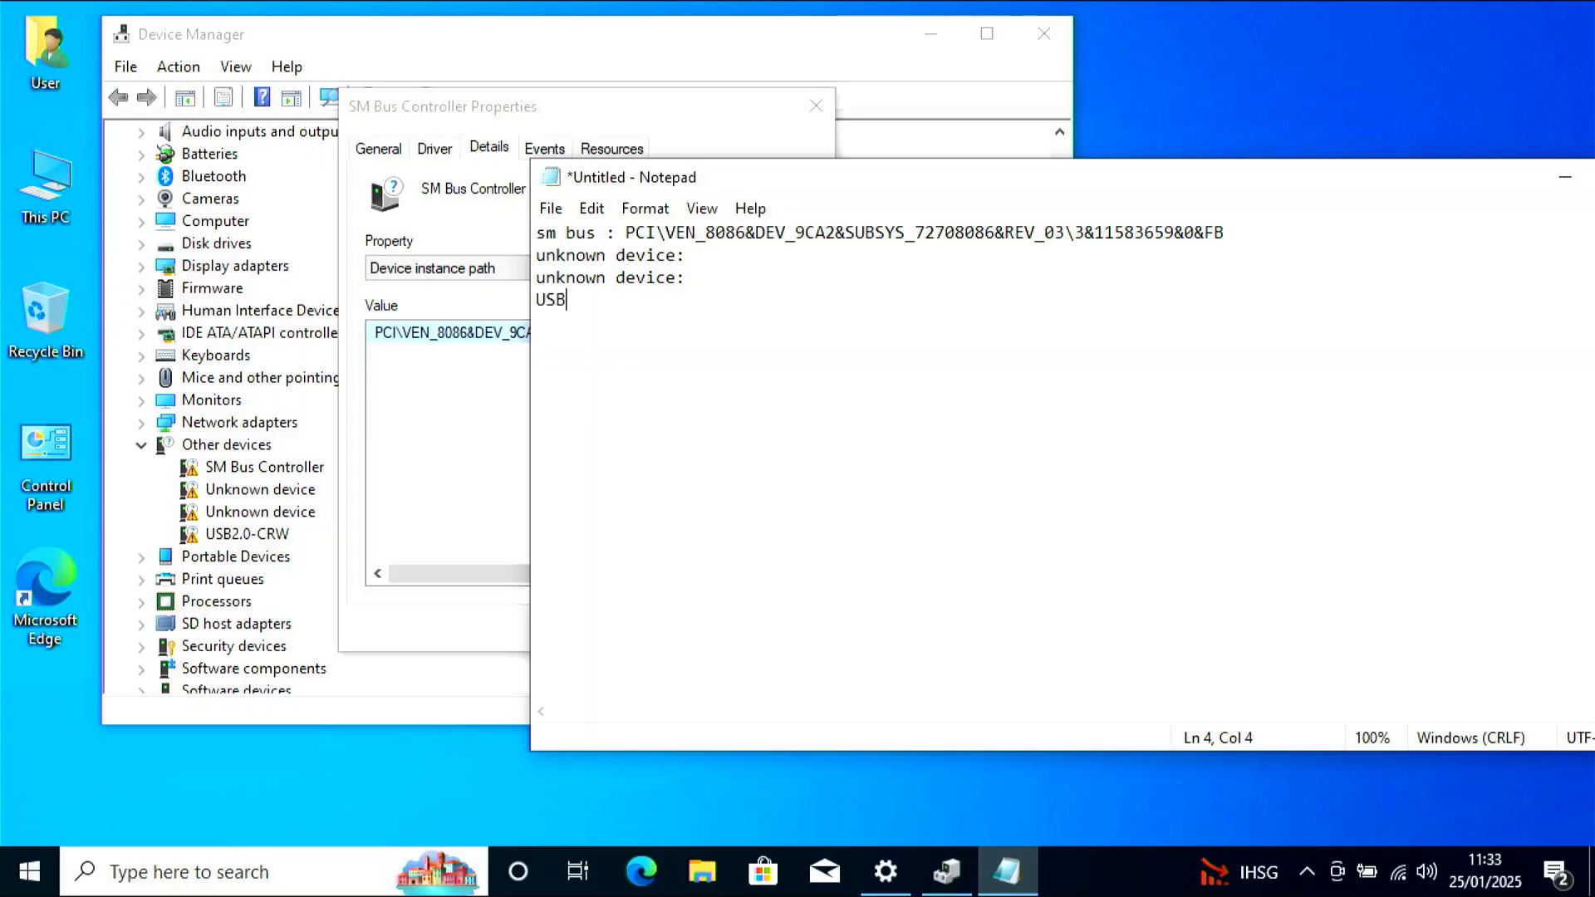
text(2.0-CRW:)
key(Return)
text(VGA)
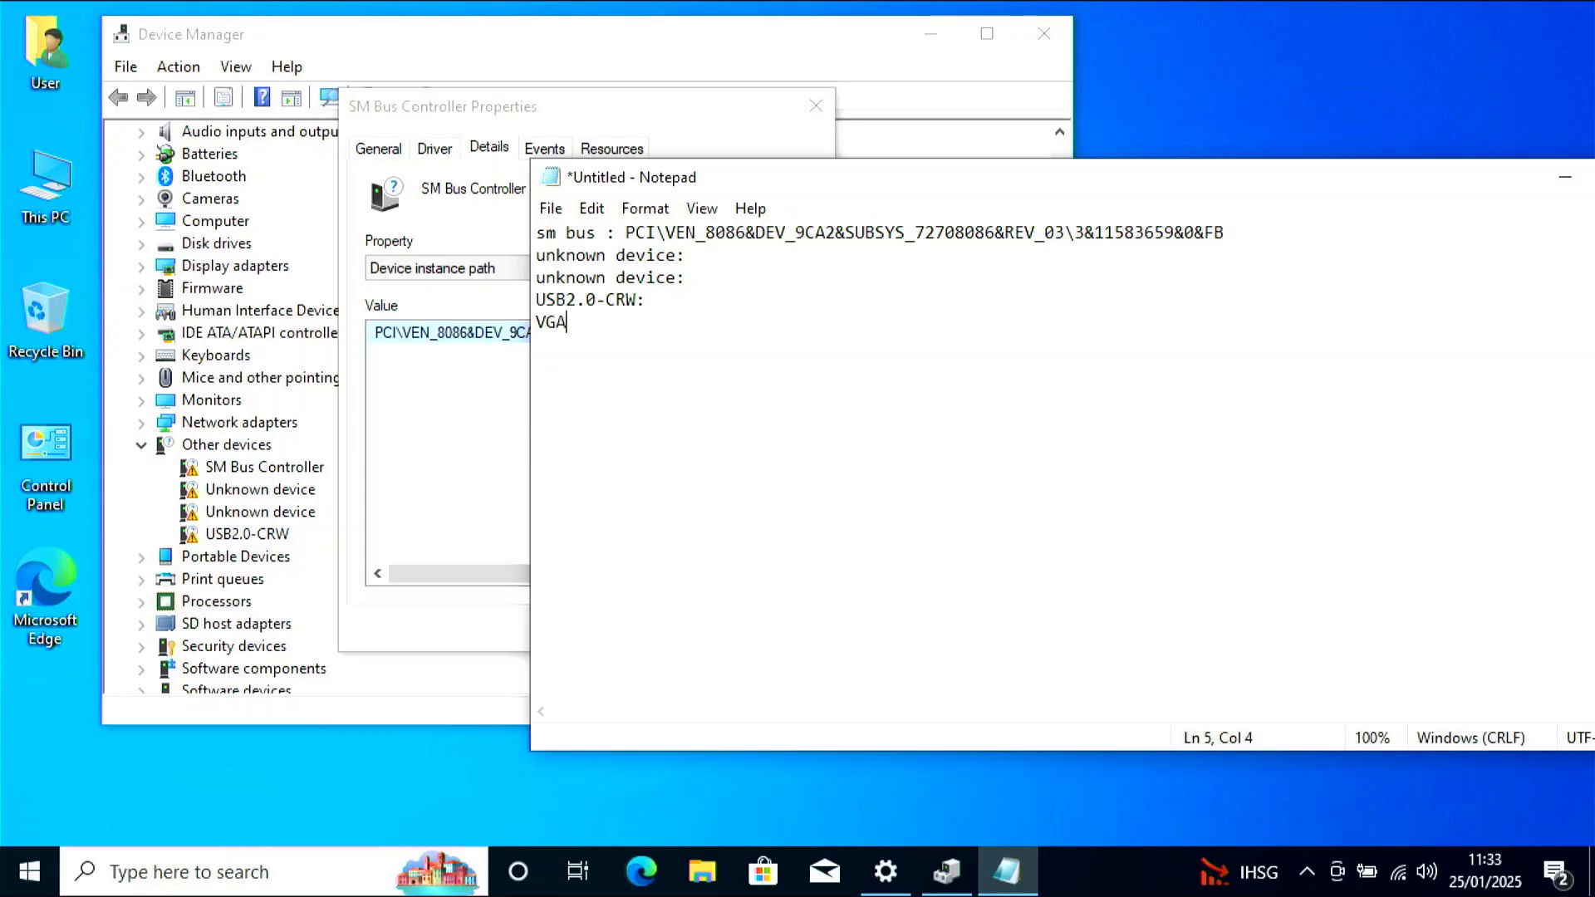
text(:)
click(816, 105)
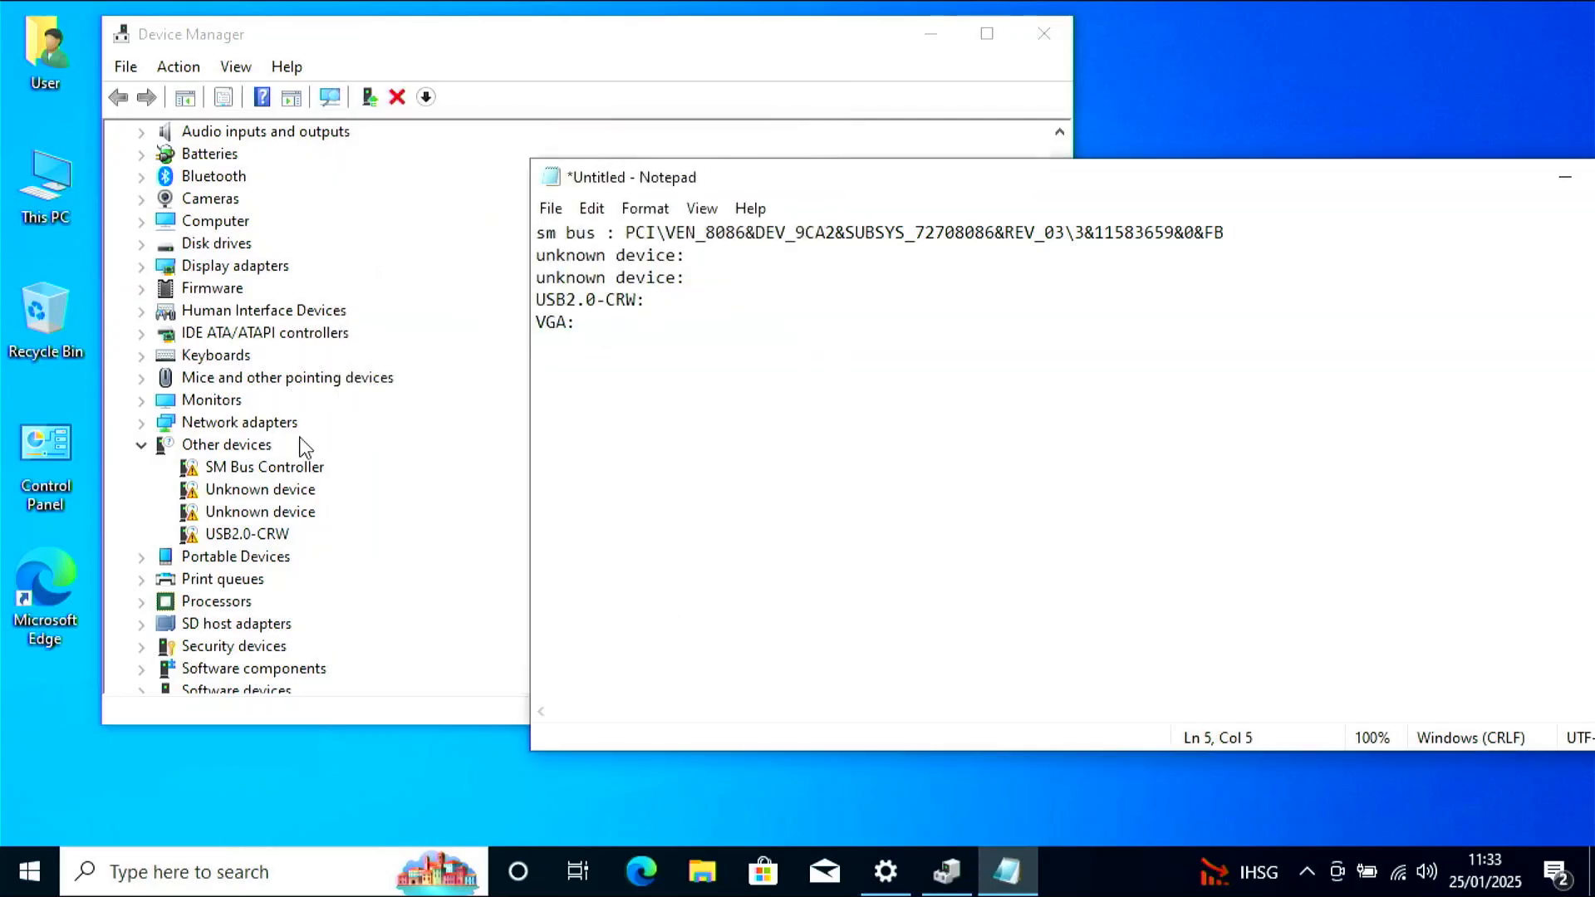
Open the first Unknown device's properties and copy its device instance path.
click(267, 511)
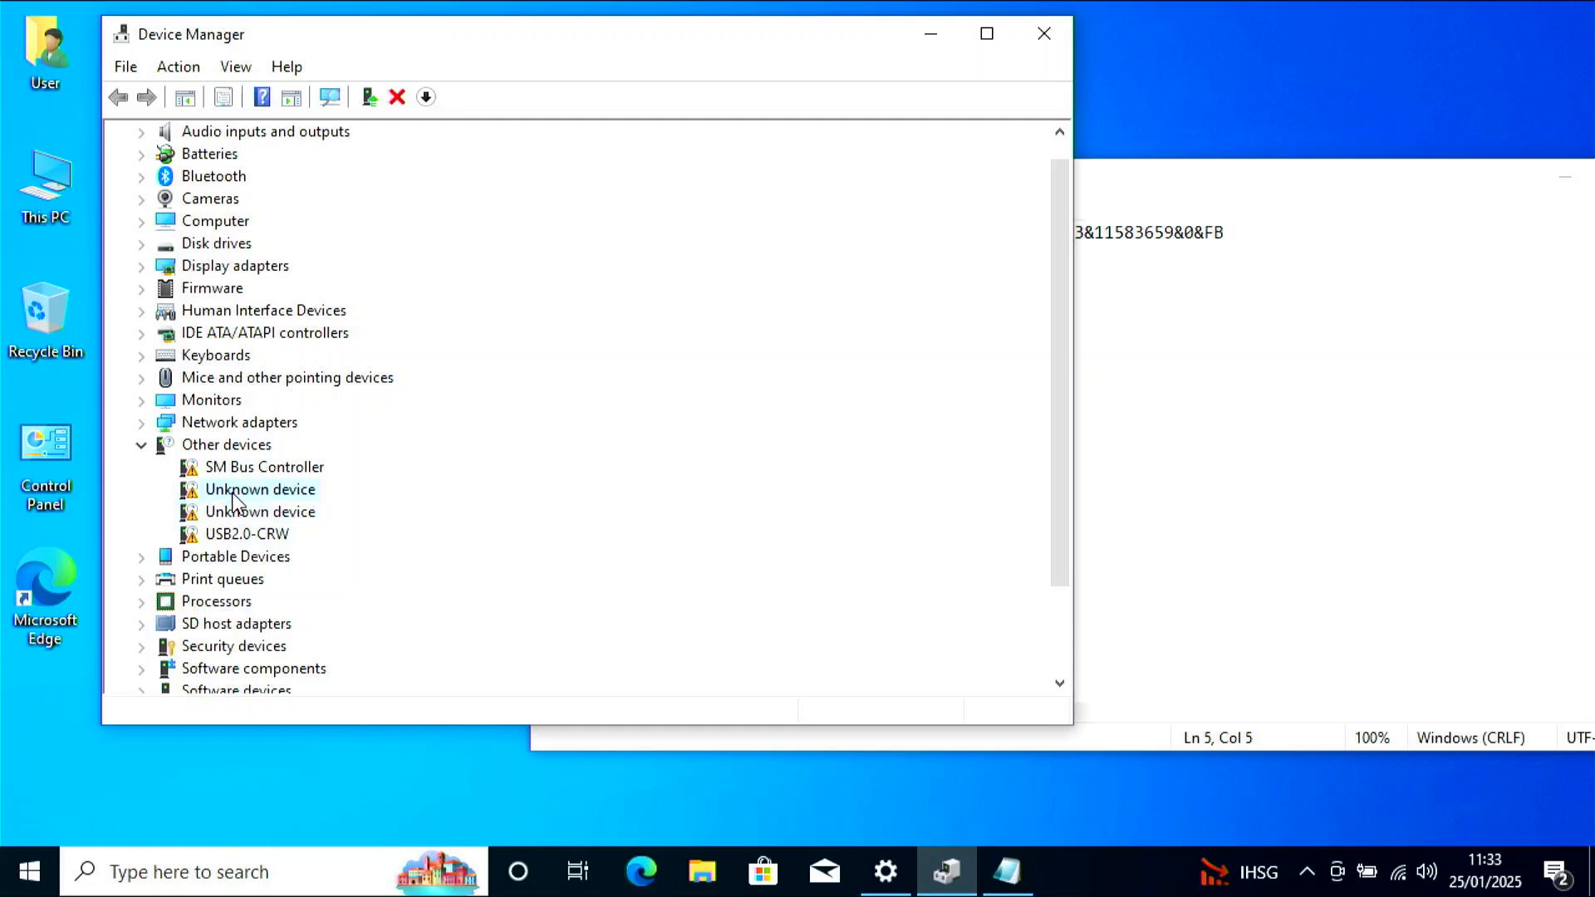
right_click(233, 496)
click(349, 637)
click(489, 147)
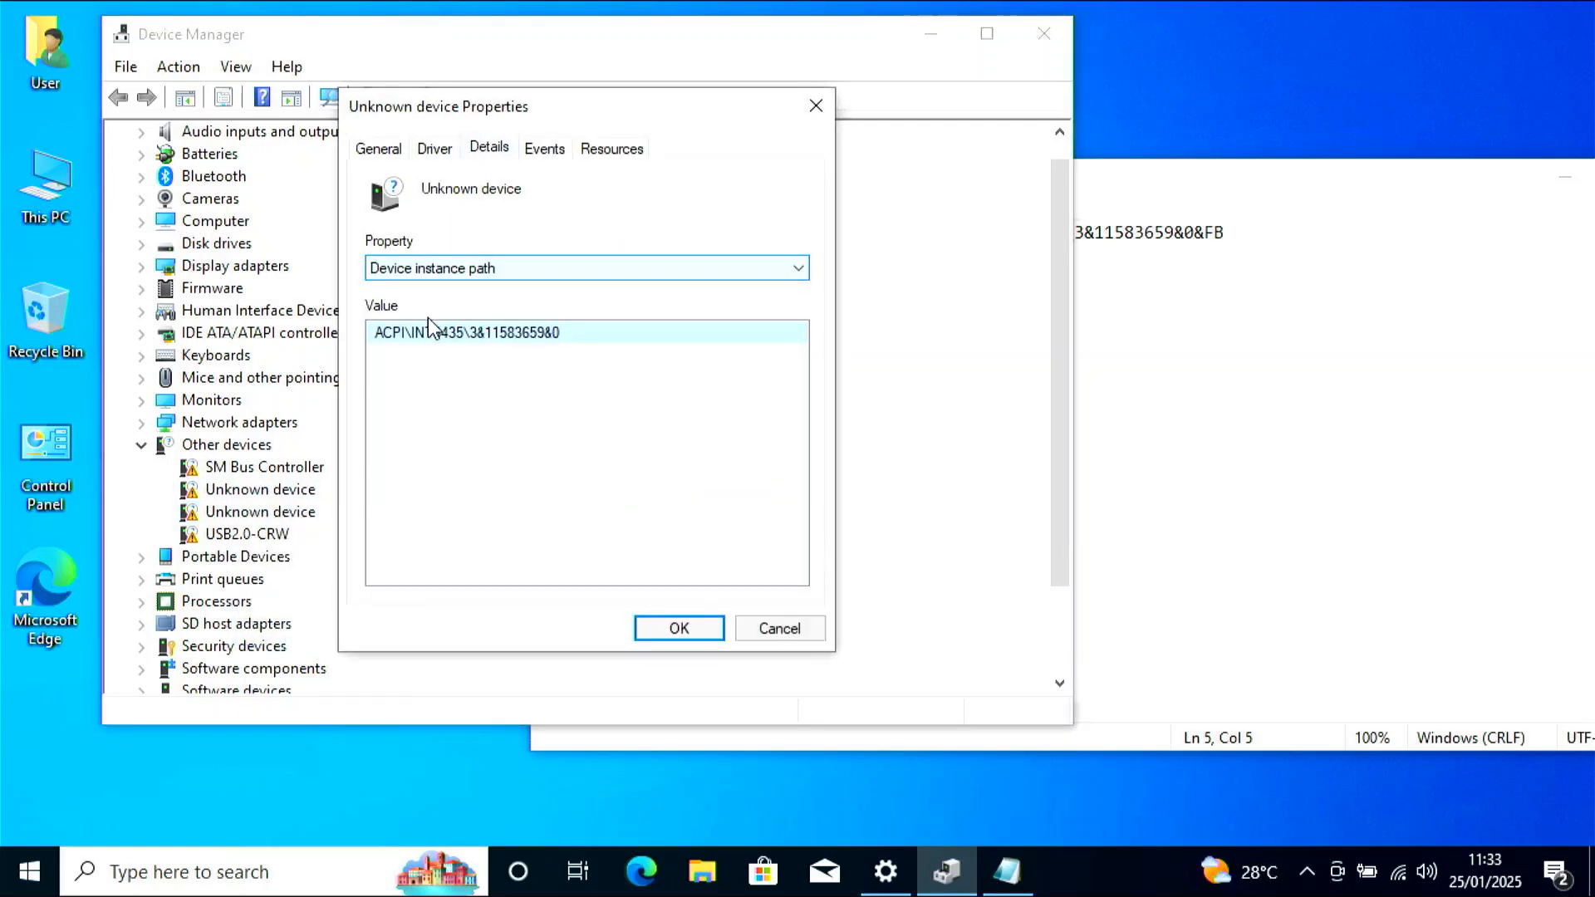
right_click(466, 331)
click(553, 347)
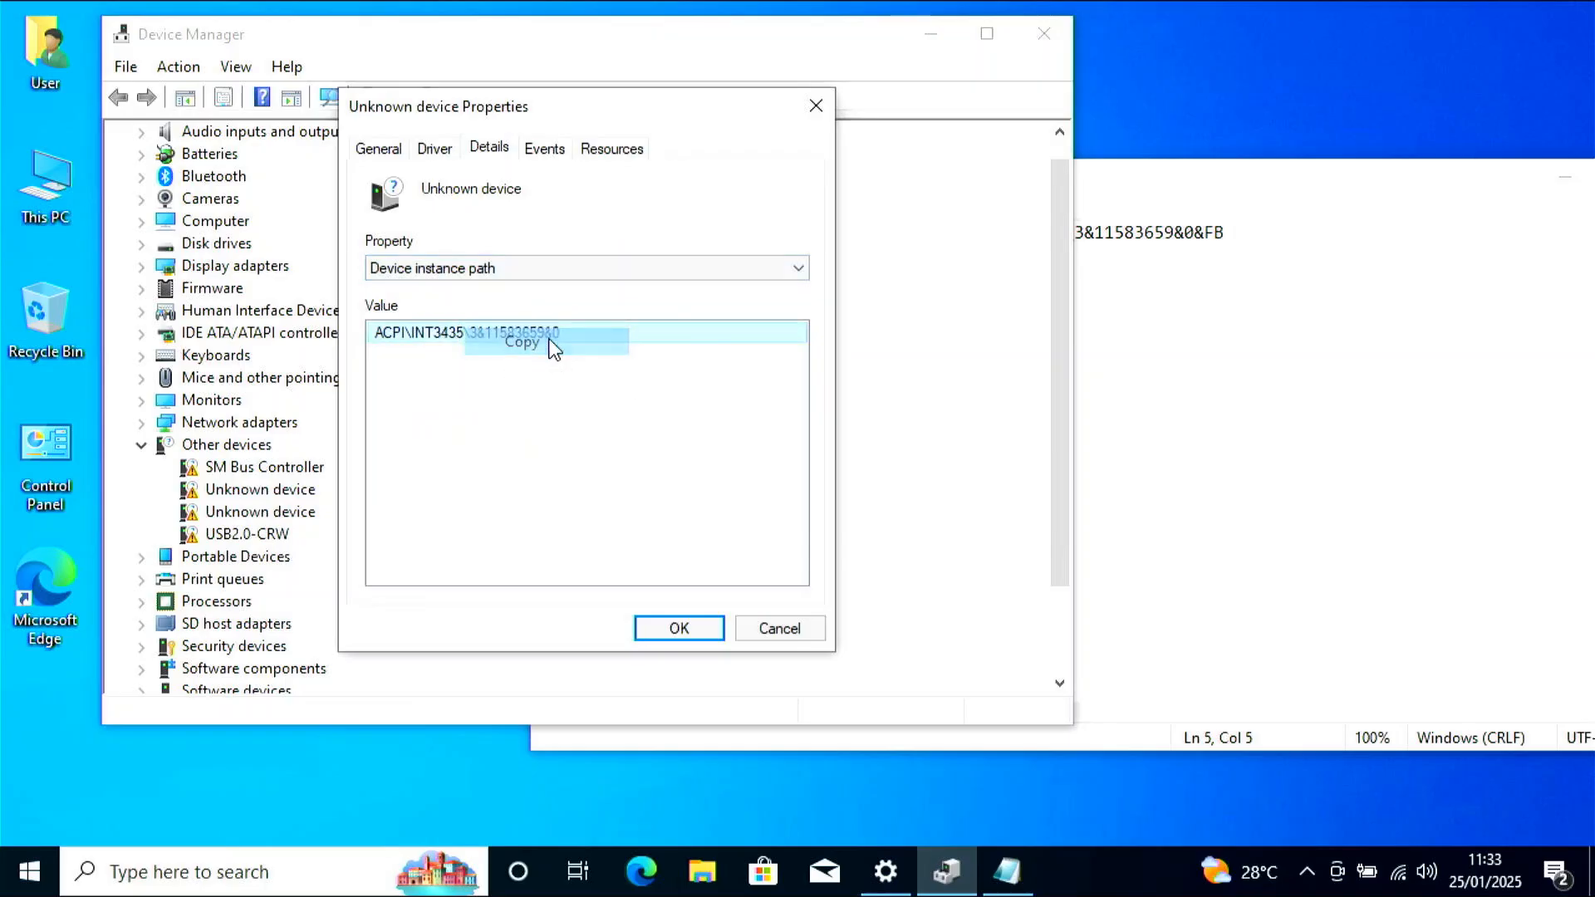
Paste the path after the first "unknown device:" label, remove the extra blank line, and close the device's properties.
click(1185, 349)
click(720, 258)
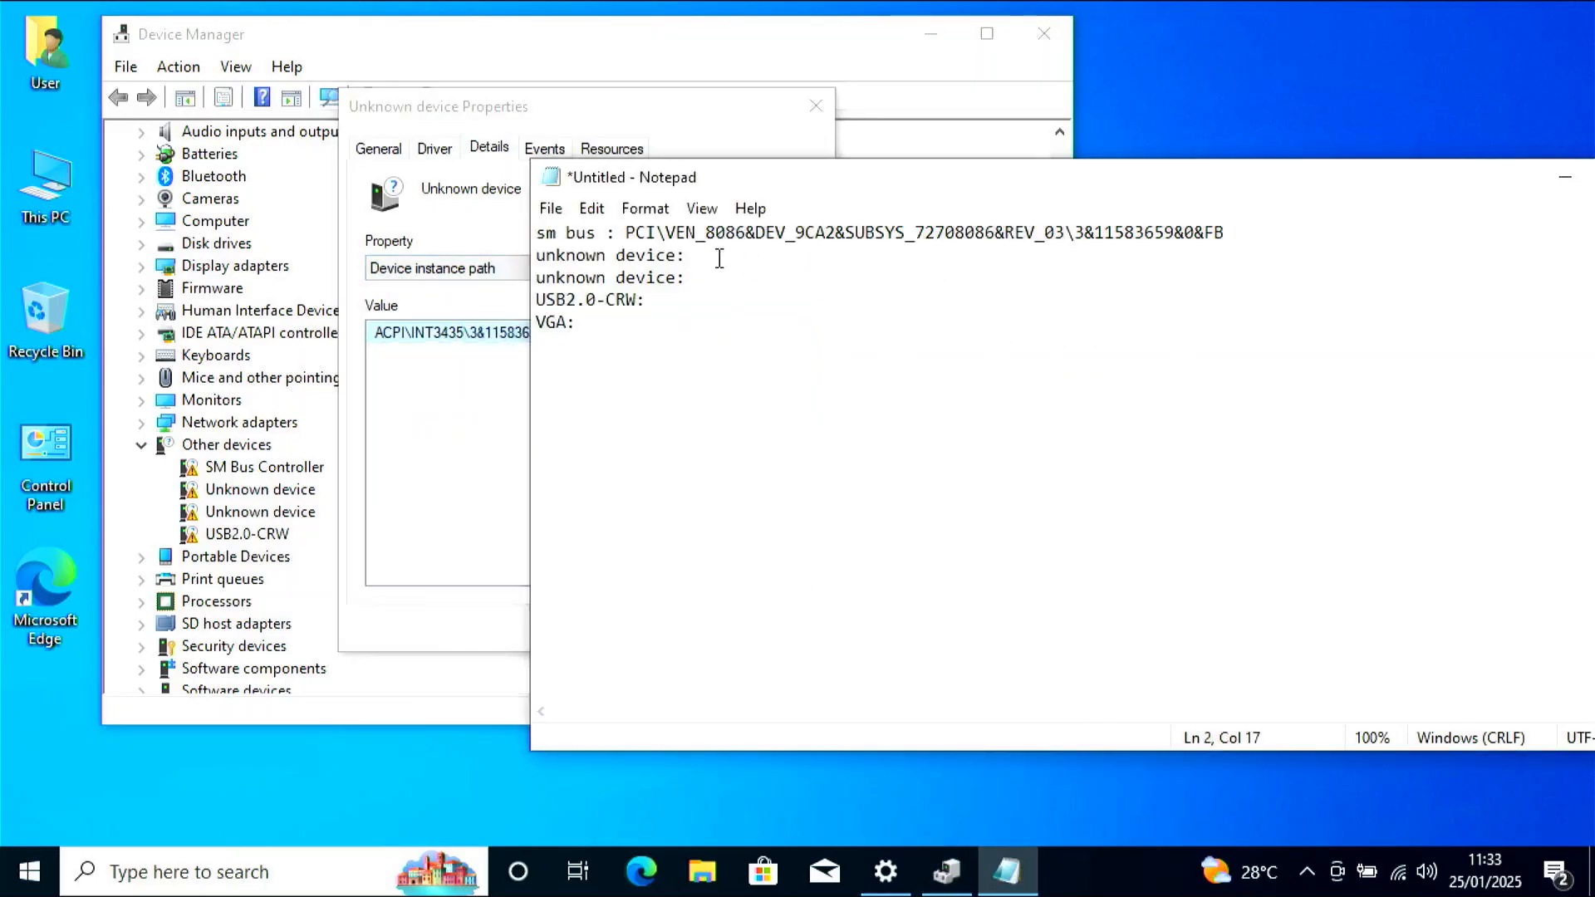
key(ctrl+v)
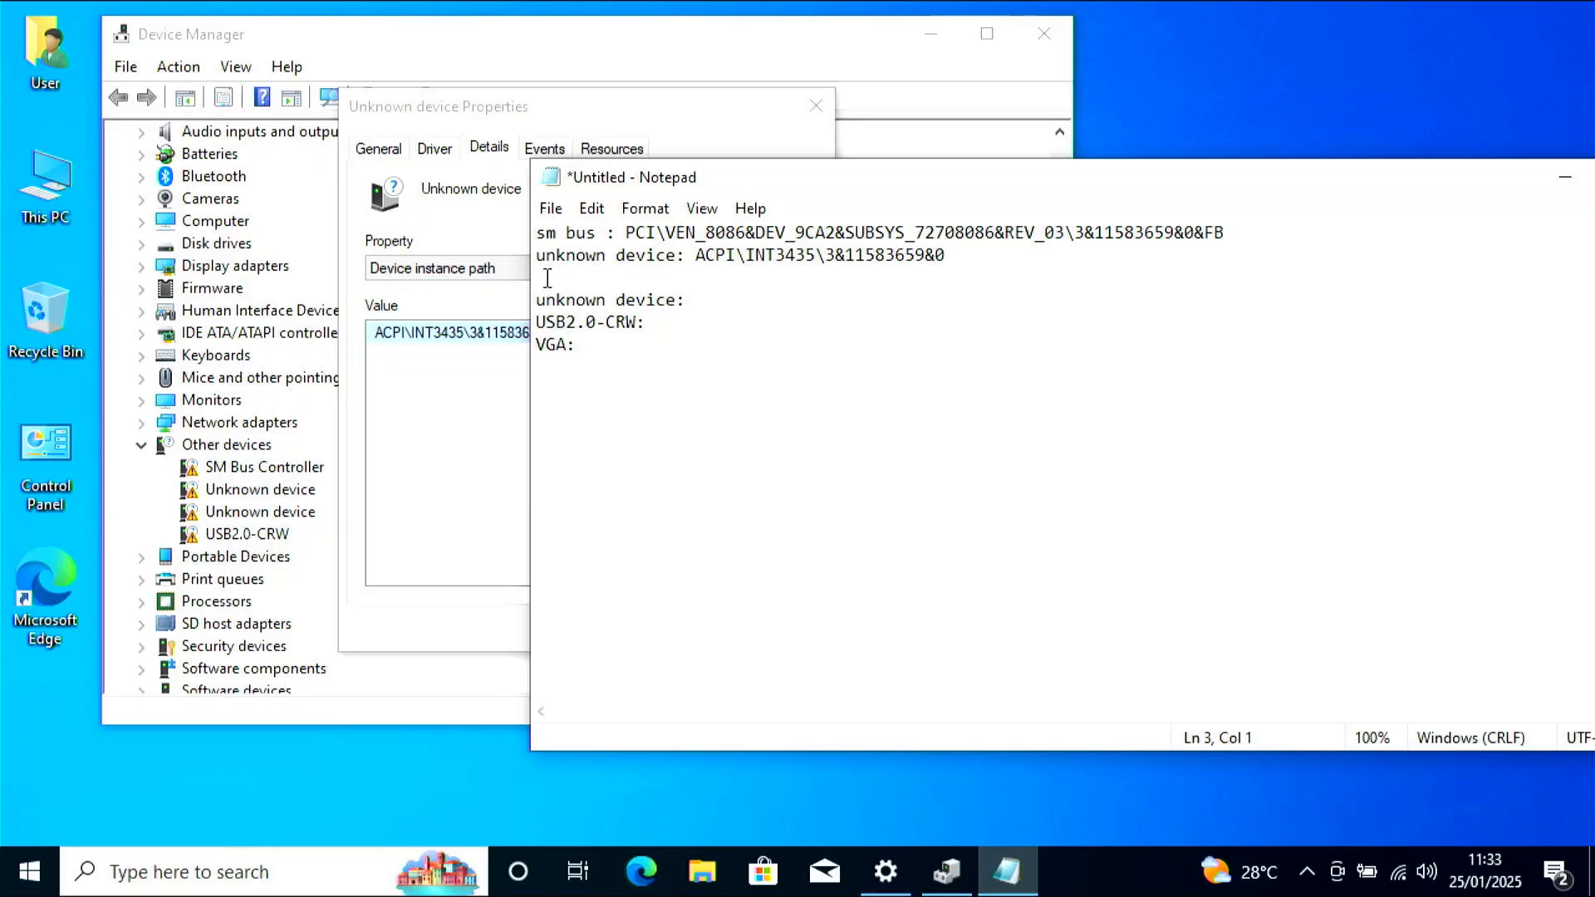
key(BackSpace)
key(Down)
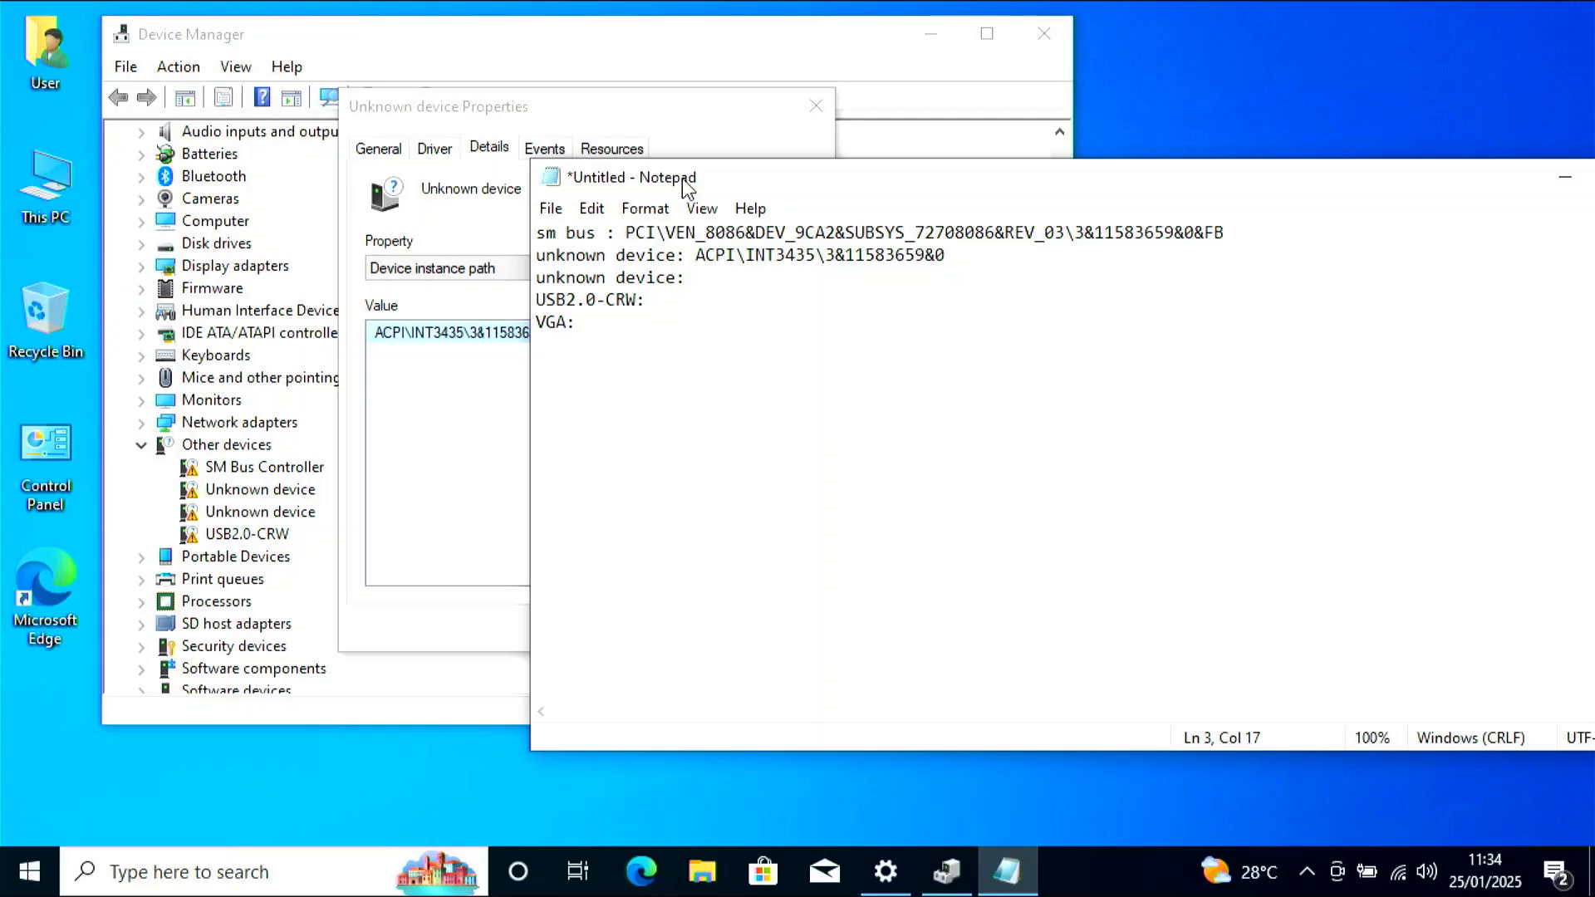
click(813, 104)
click(815, 104)
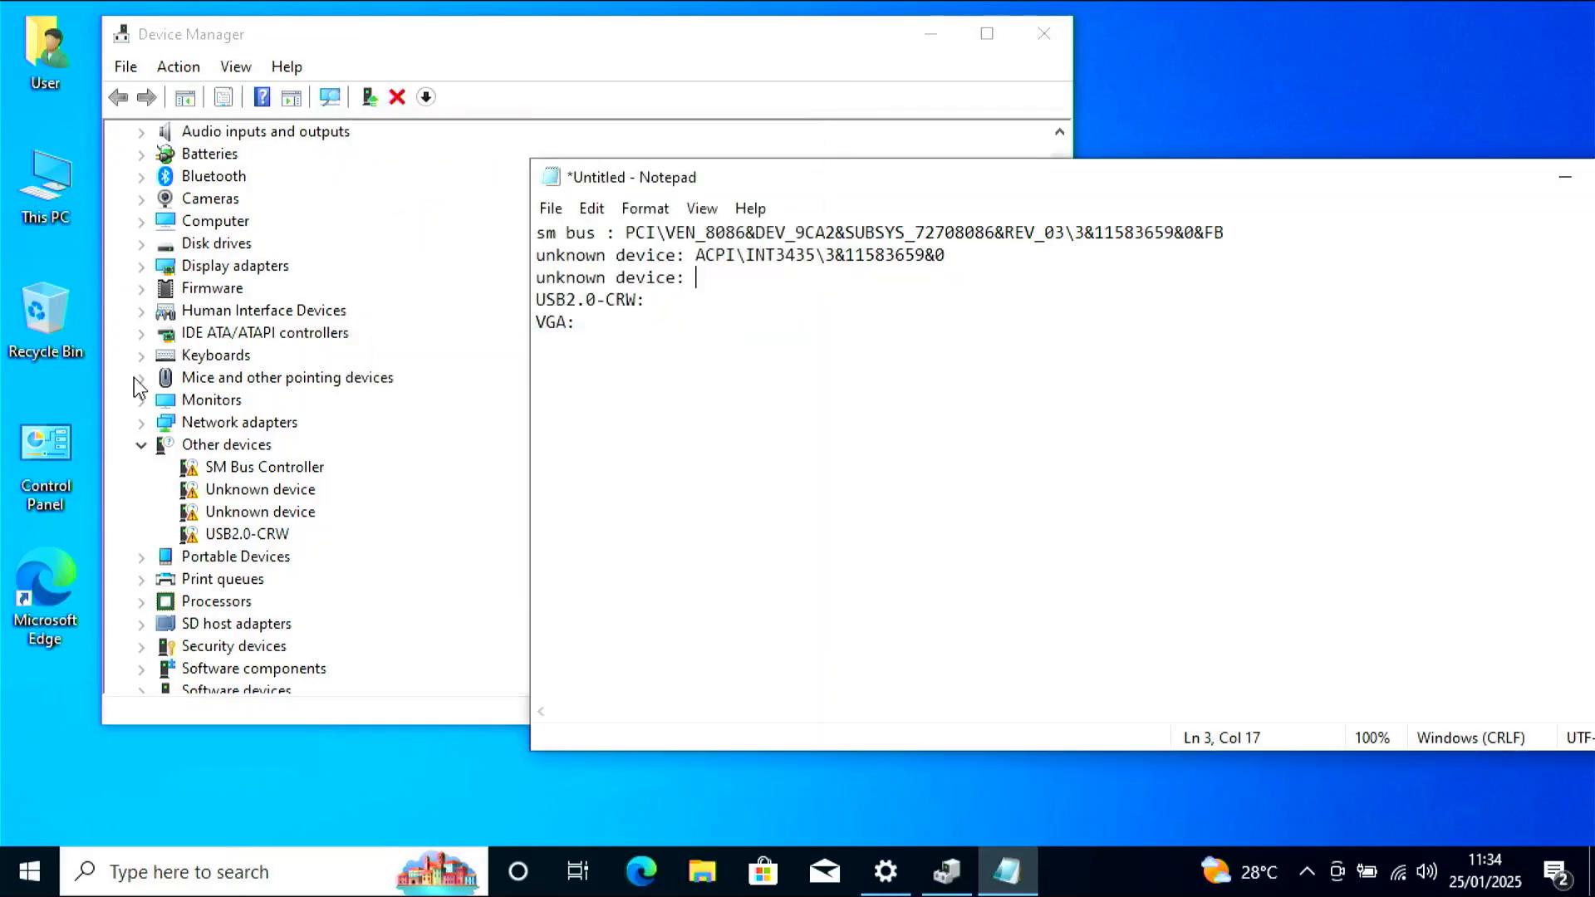
Open the second Unknown device's properties and copy its device instance path.
right_click(268, 513)
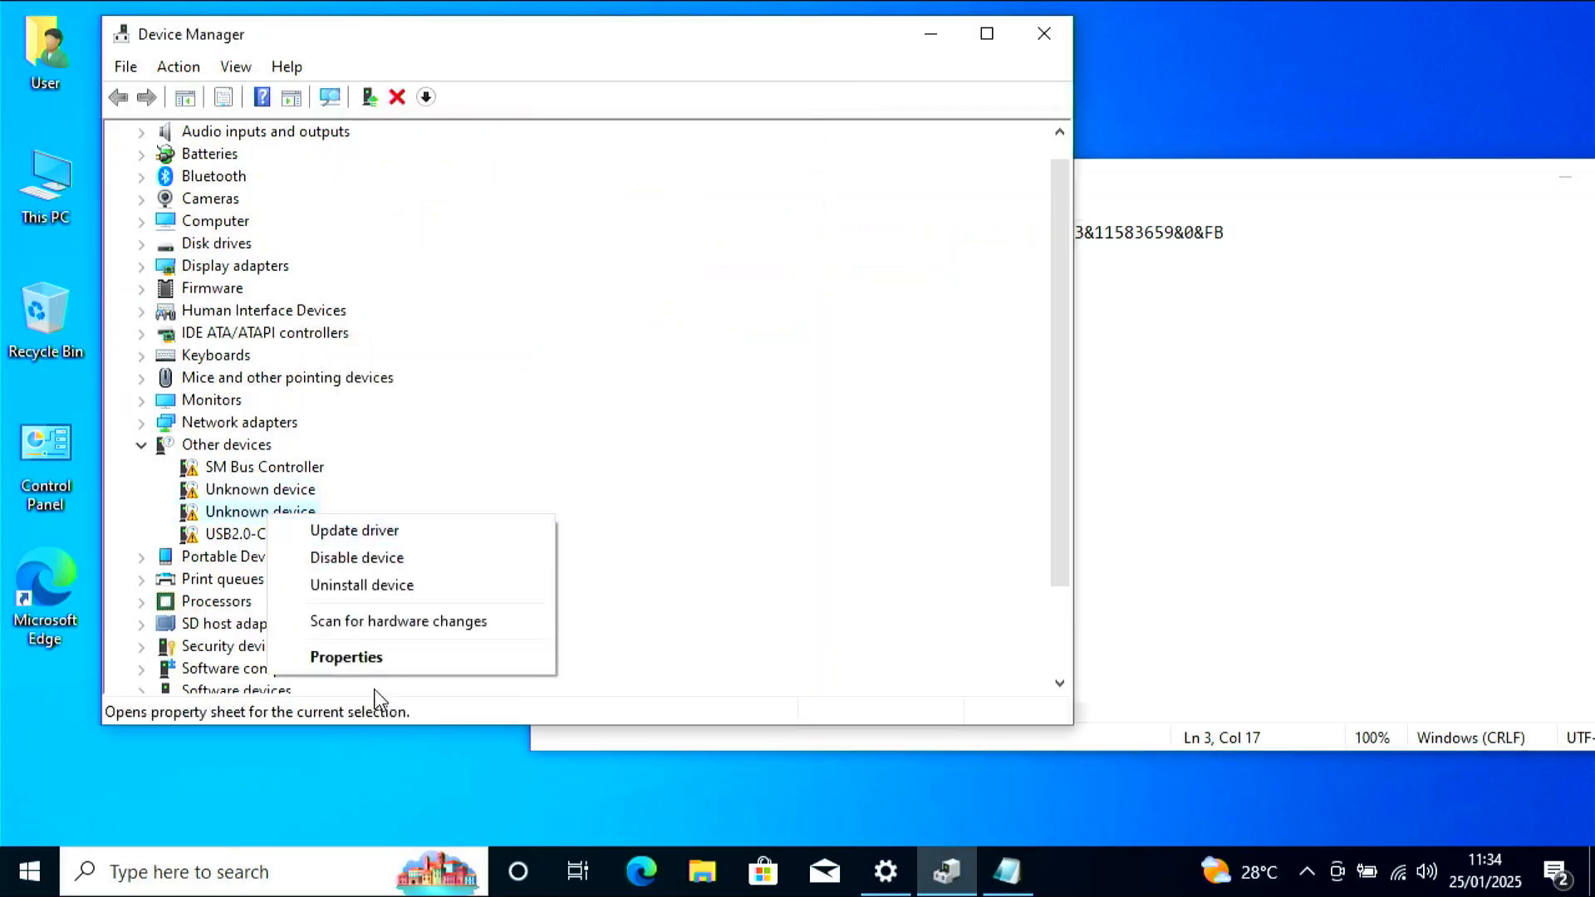
click(360, 658)
click(499, 147)
right_click(446, 334)
click(522, 349)
Paste the path after the second "unknown device:" label, remove the extra blank line, and close the device's properties.
click(1098, 340)
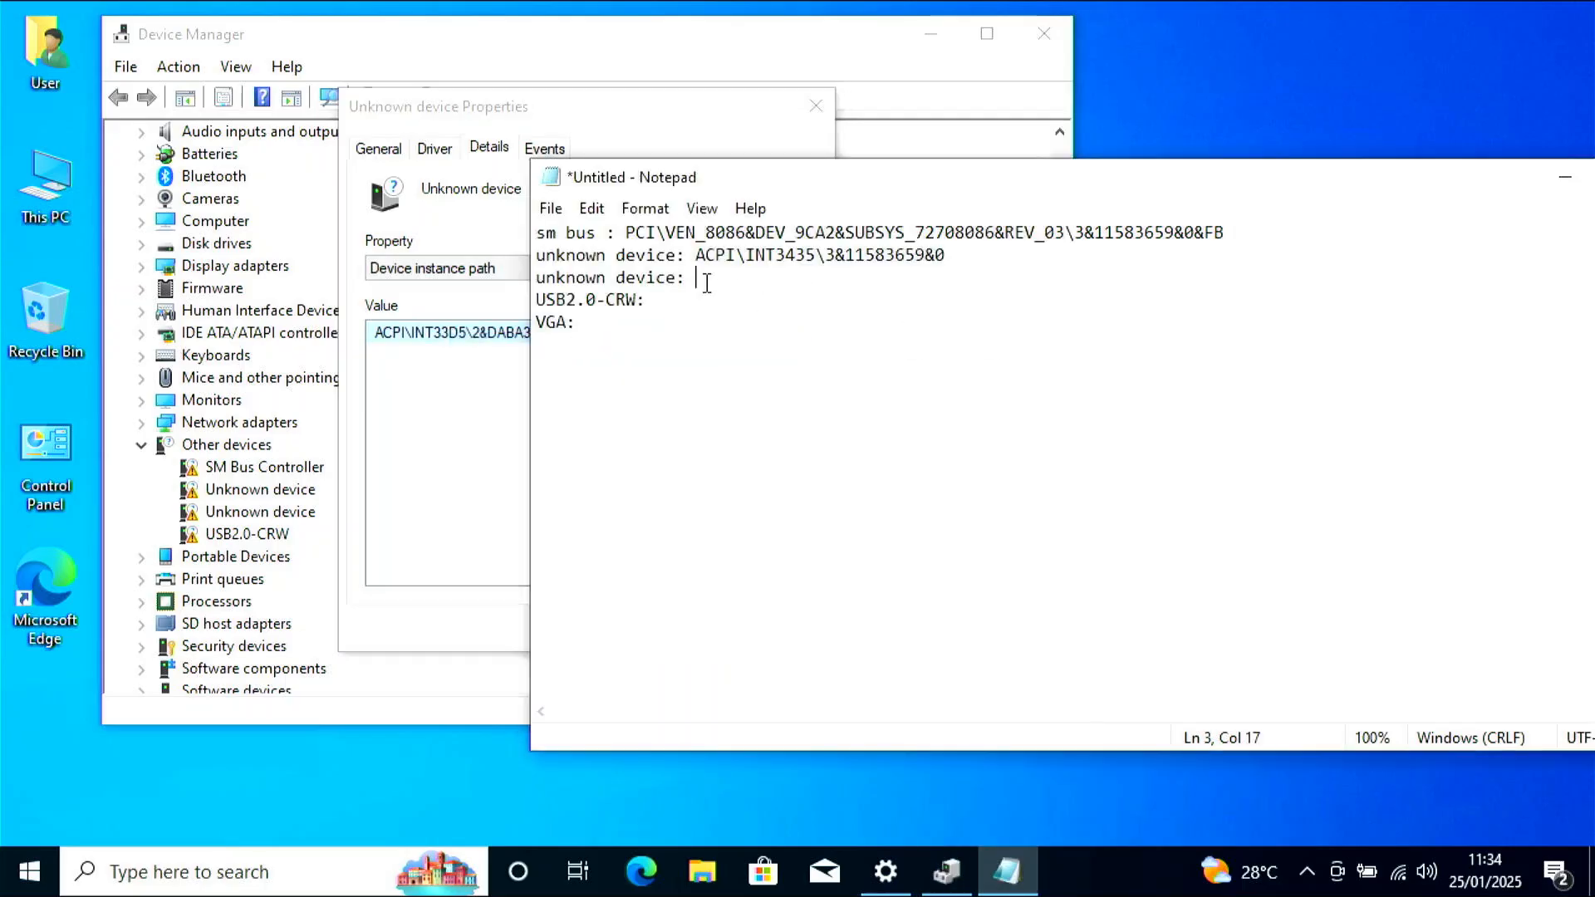
right_click(706, 283)
click(781, 386)
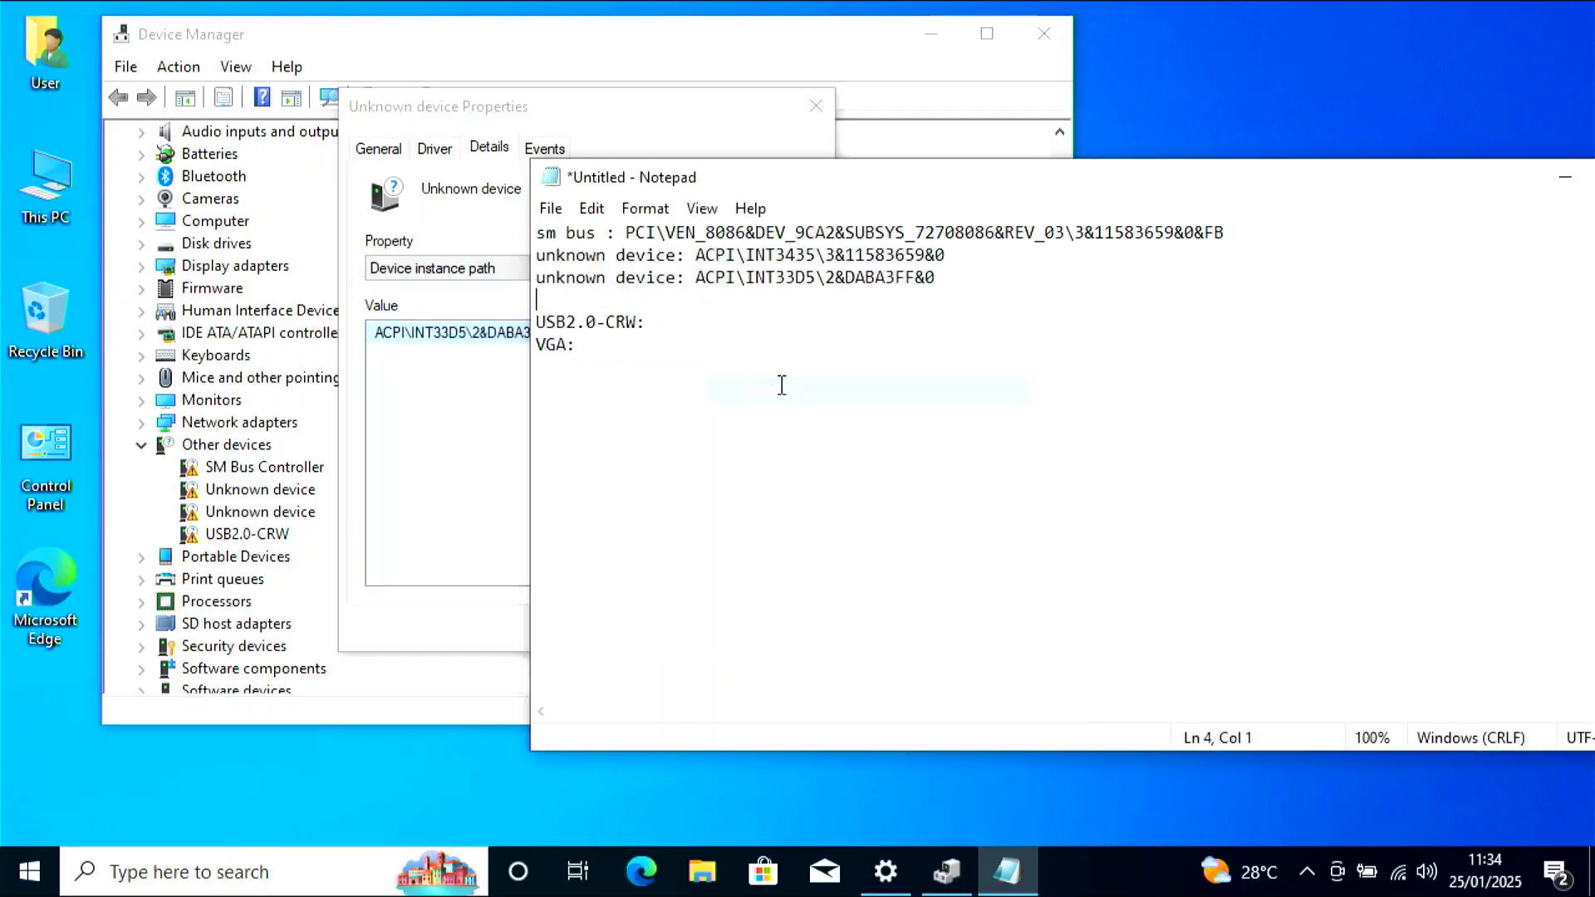
key(BackSpace)
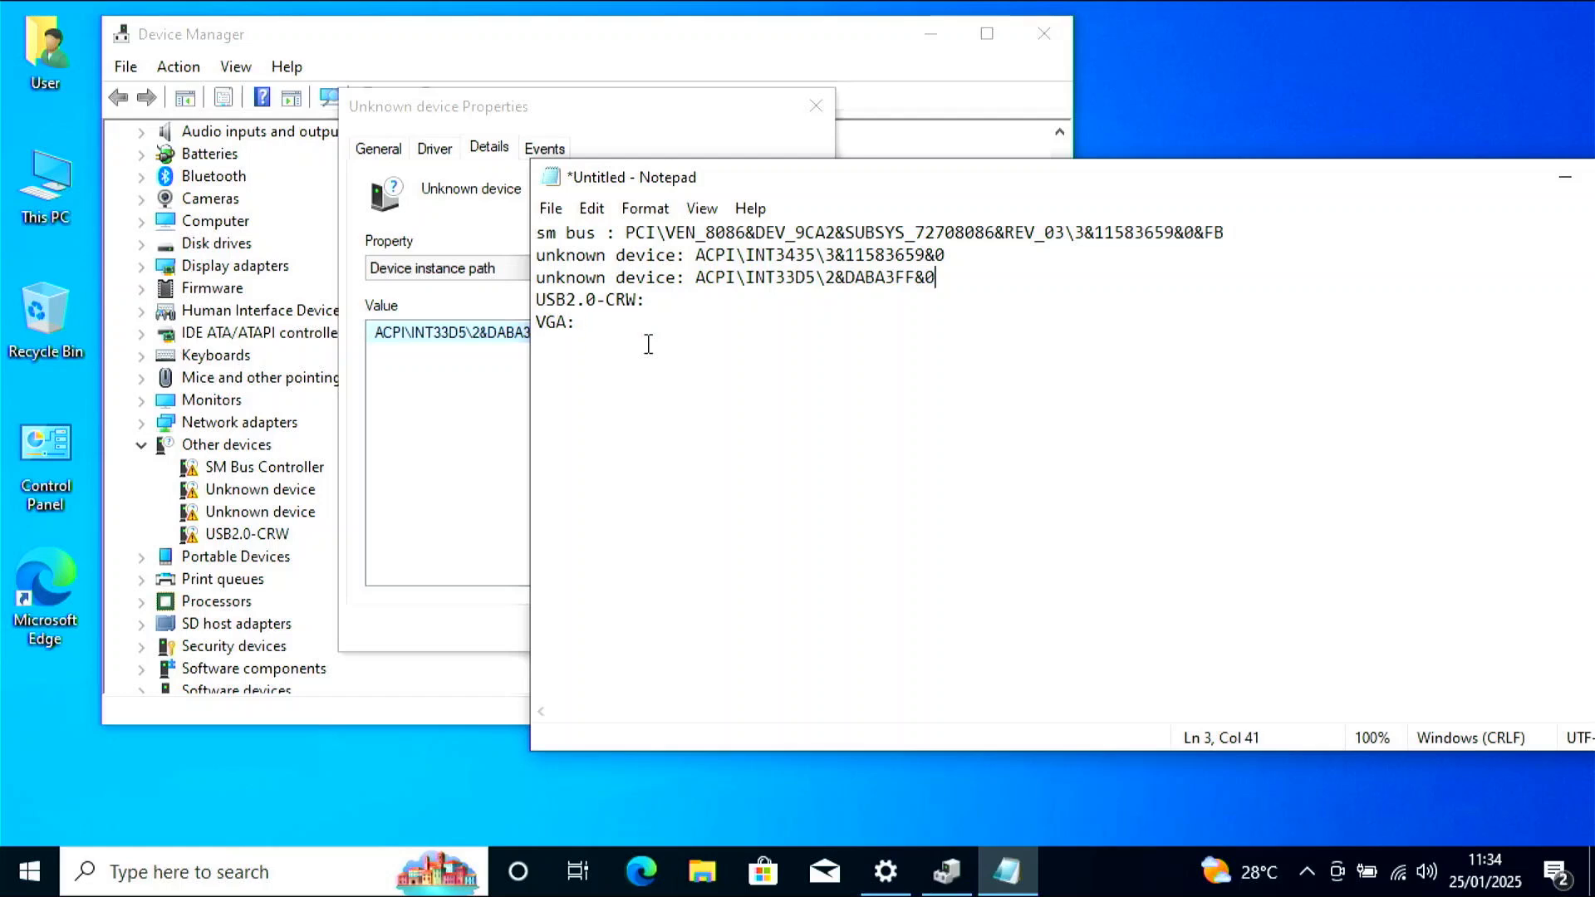
click(679, 299)
click(399, 498)
click(779, 629)
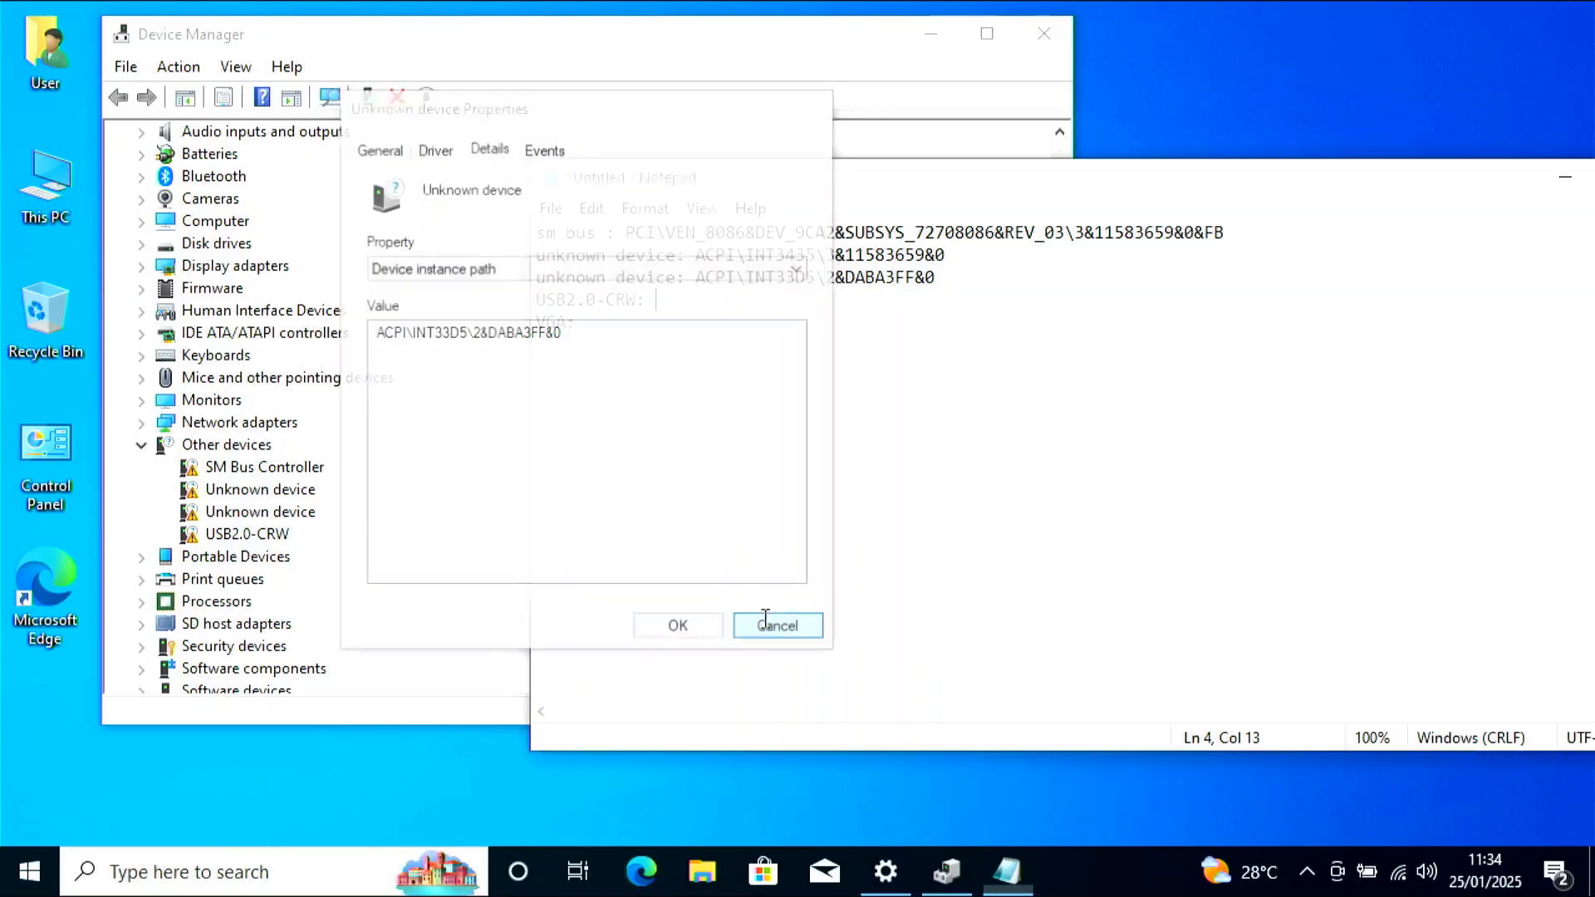
Copy the device instance path from the USB2.0-CRW device's properties and close them.
right_click(271, 536)
click(409, 669)
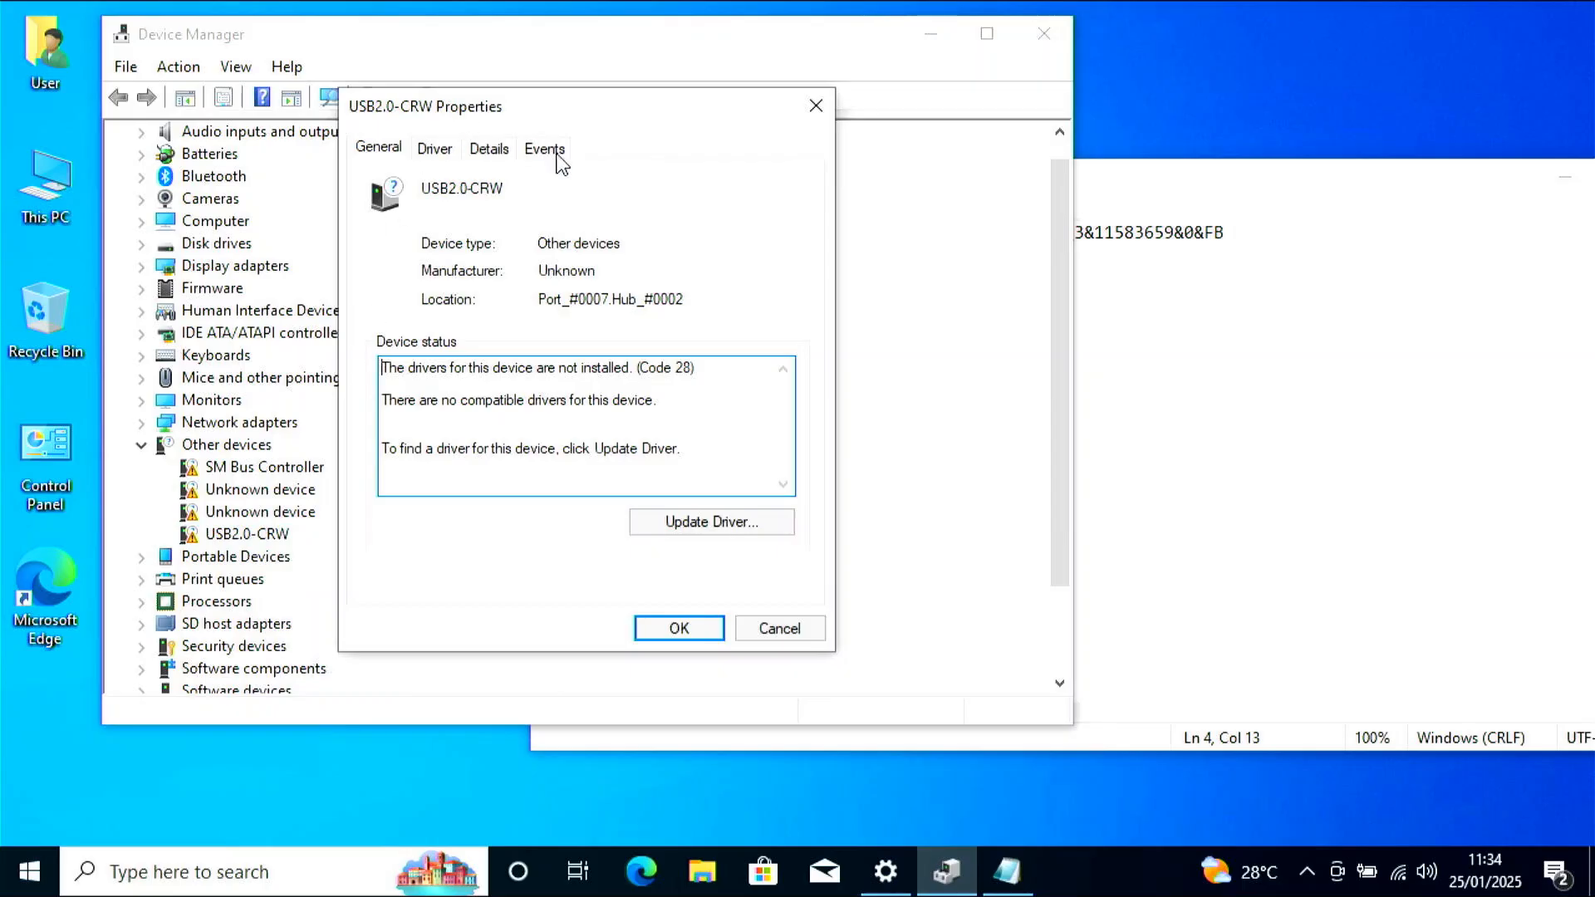
click(489, 149)
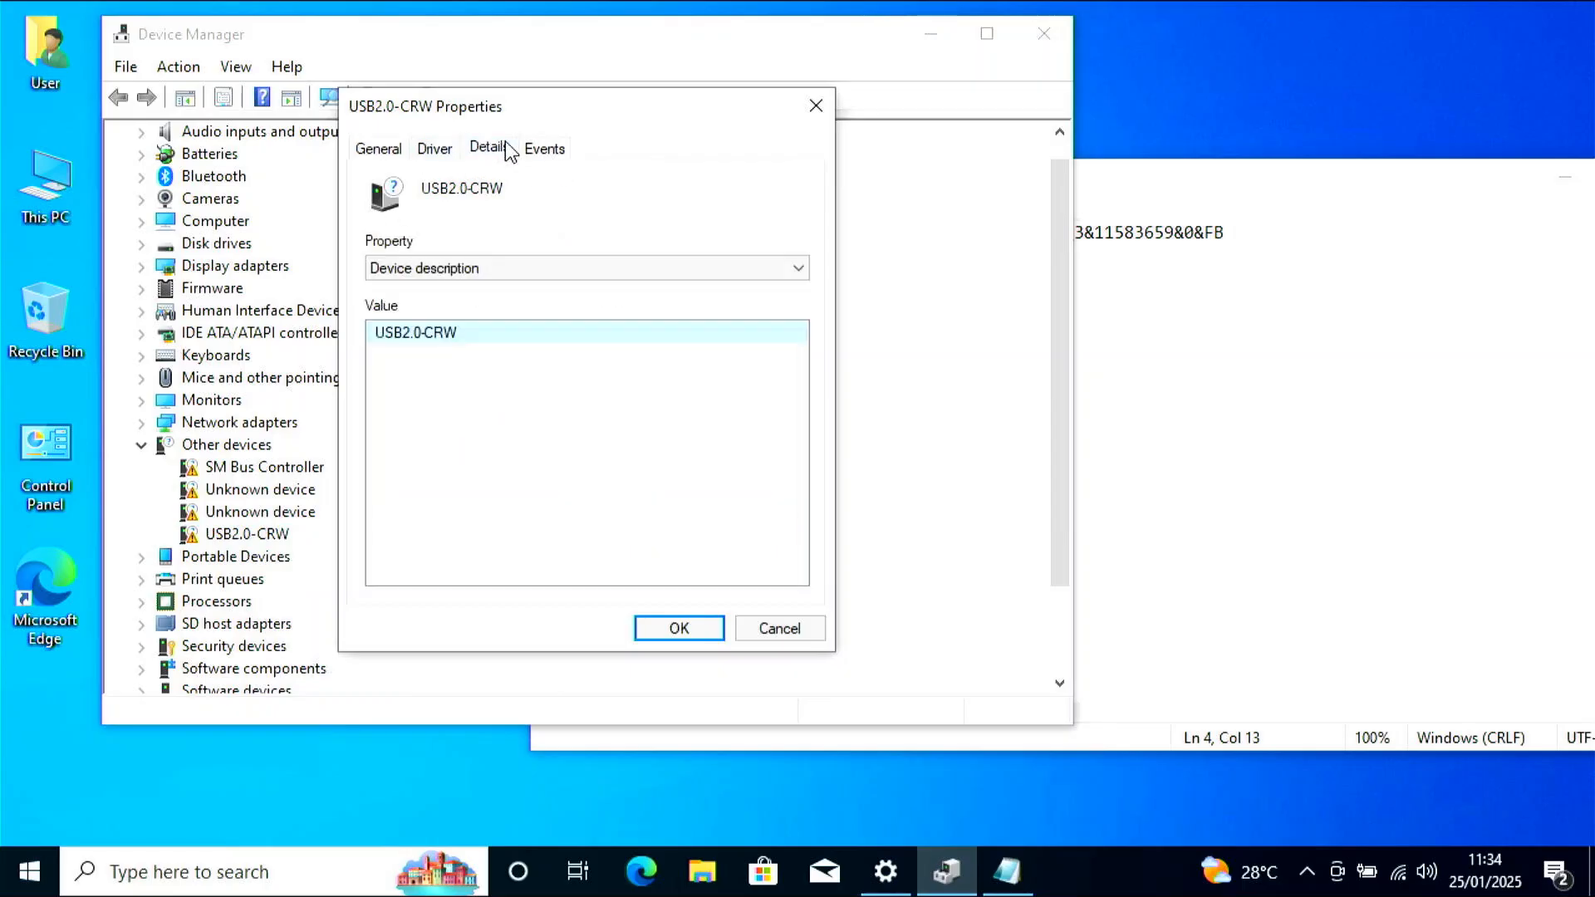
click(459, 274)
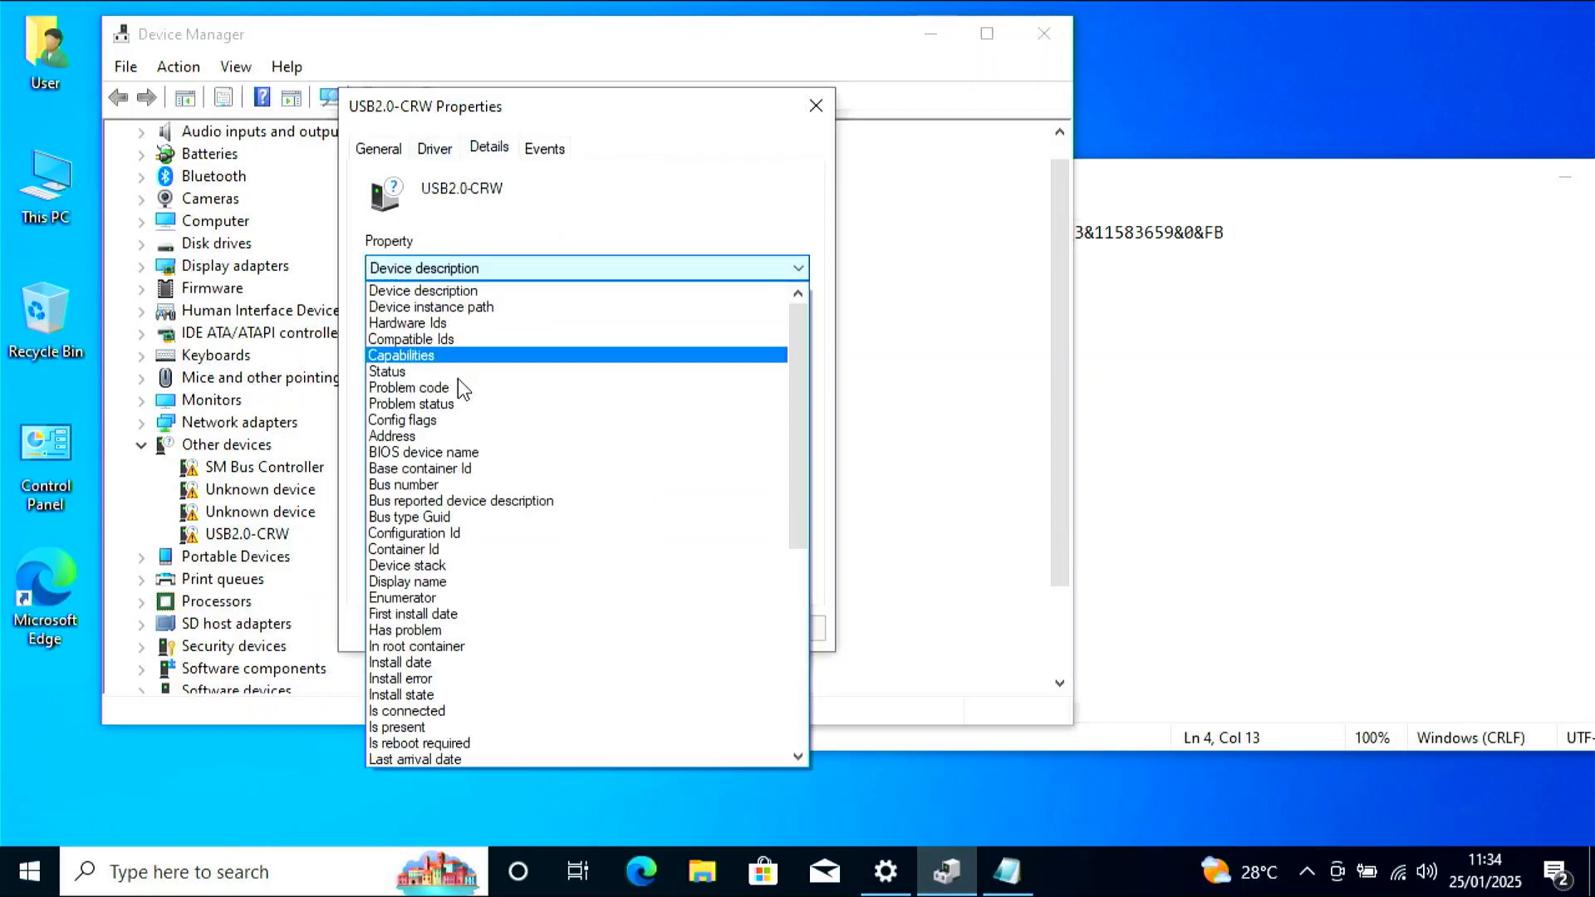
click(457, 307)
right_click(518, 334)
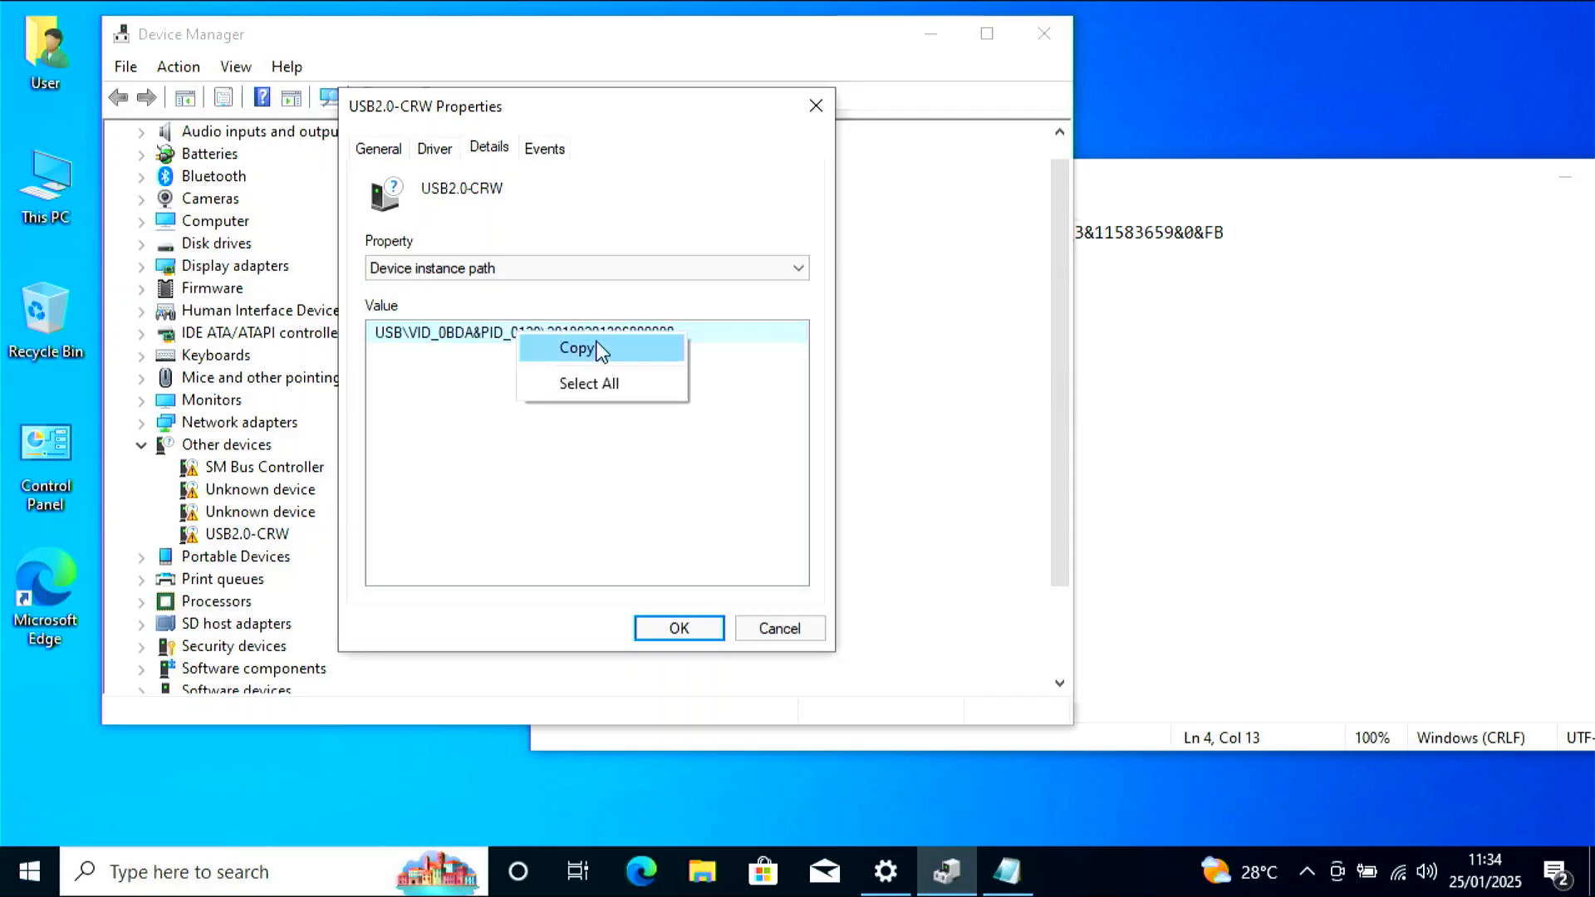
click(606, 349)
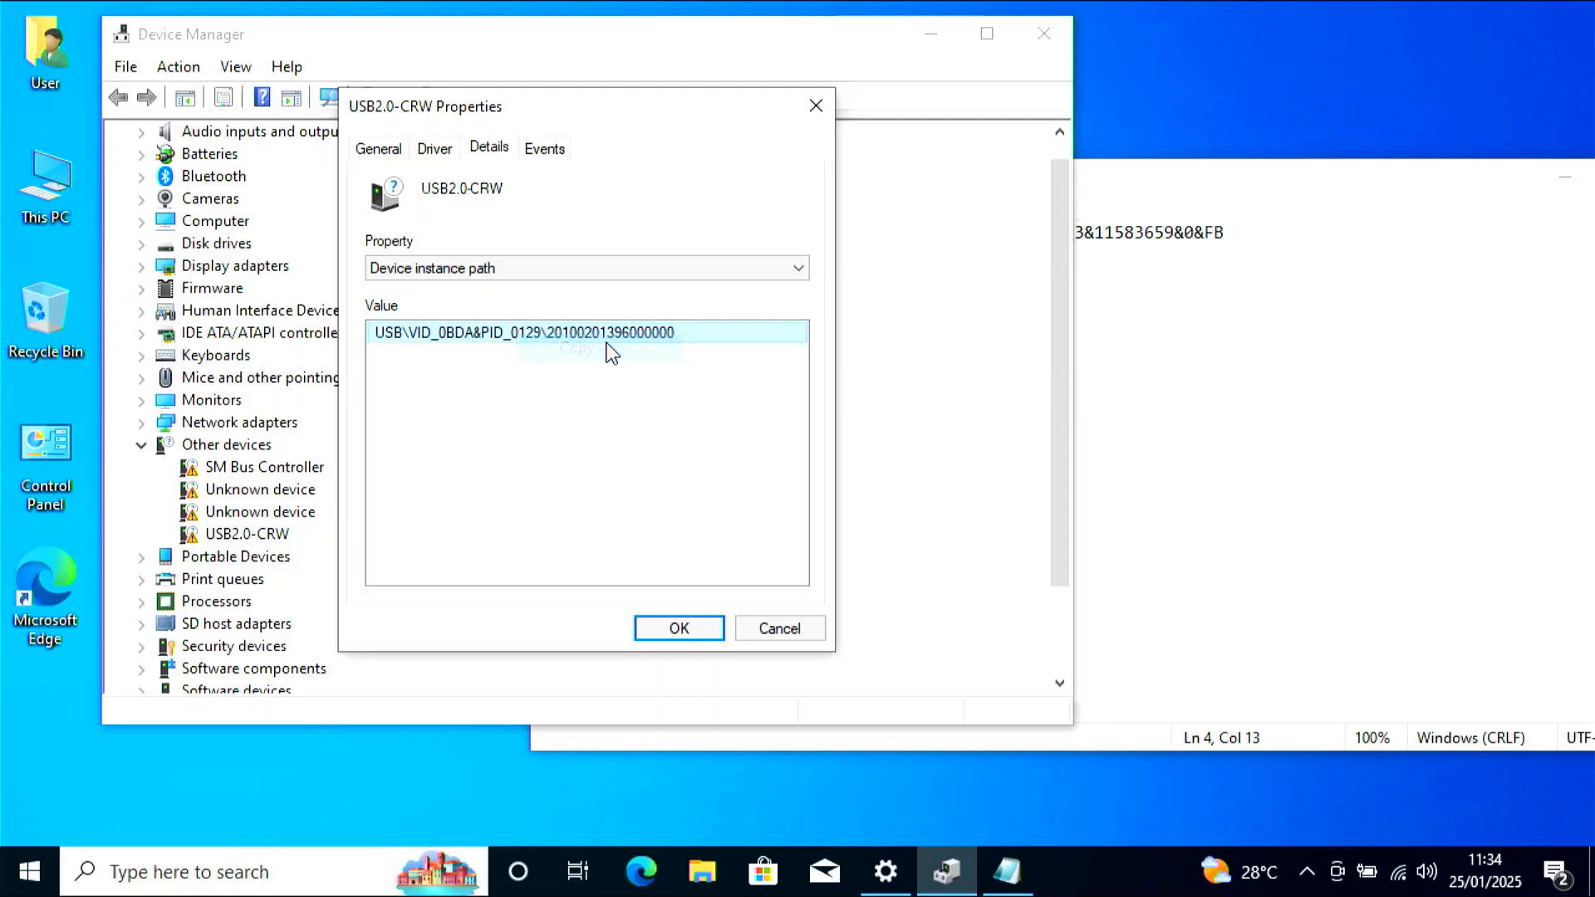
click(816, 105)
Paste the path after the "USB2.0-CRW:" label in the note and remove the extra blank line.
click(1192, 396)
click(696, 295)
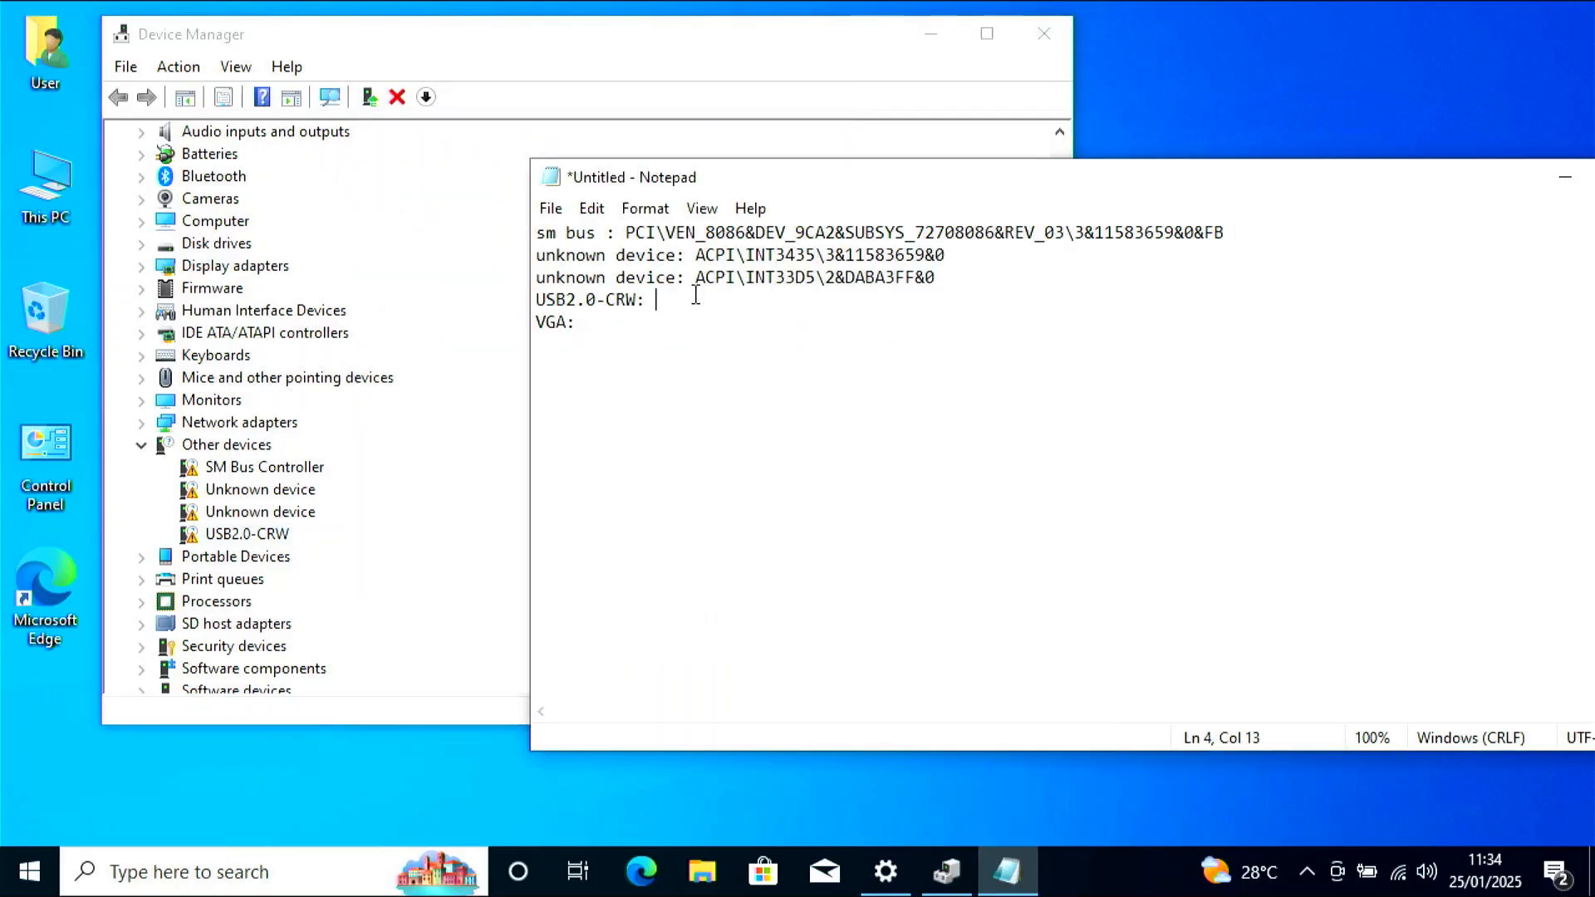
key(ctrl+v)
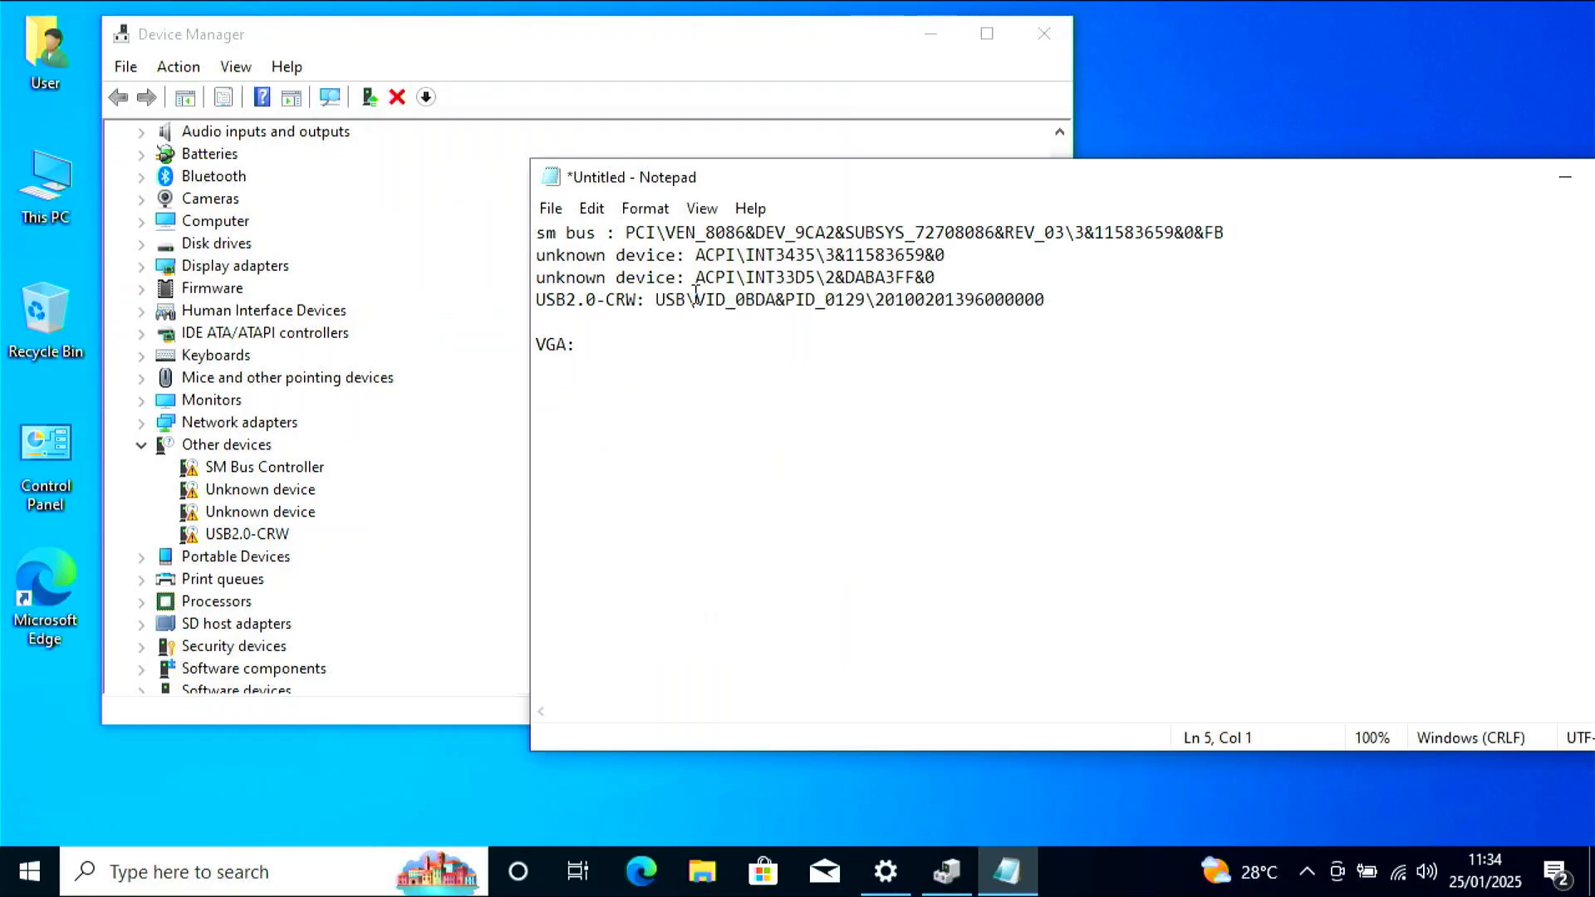
key(Delete)
Expand Display adapters, open the Microsoft Basic Display Adapter's properties and display its device instance path.
click(142, 266)
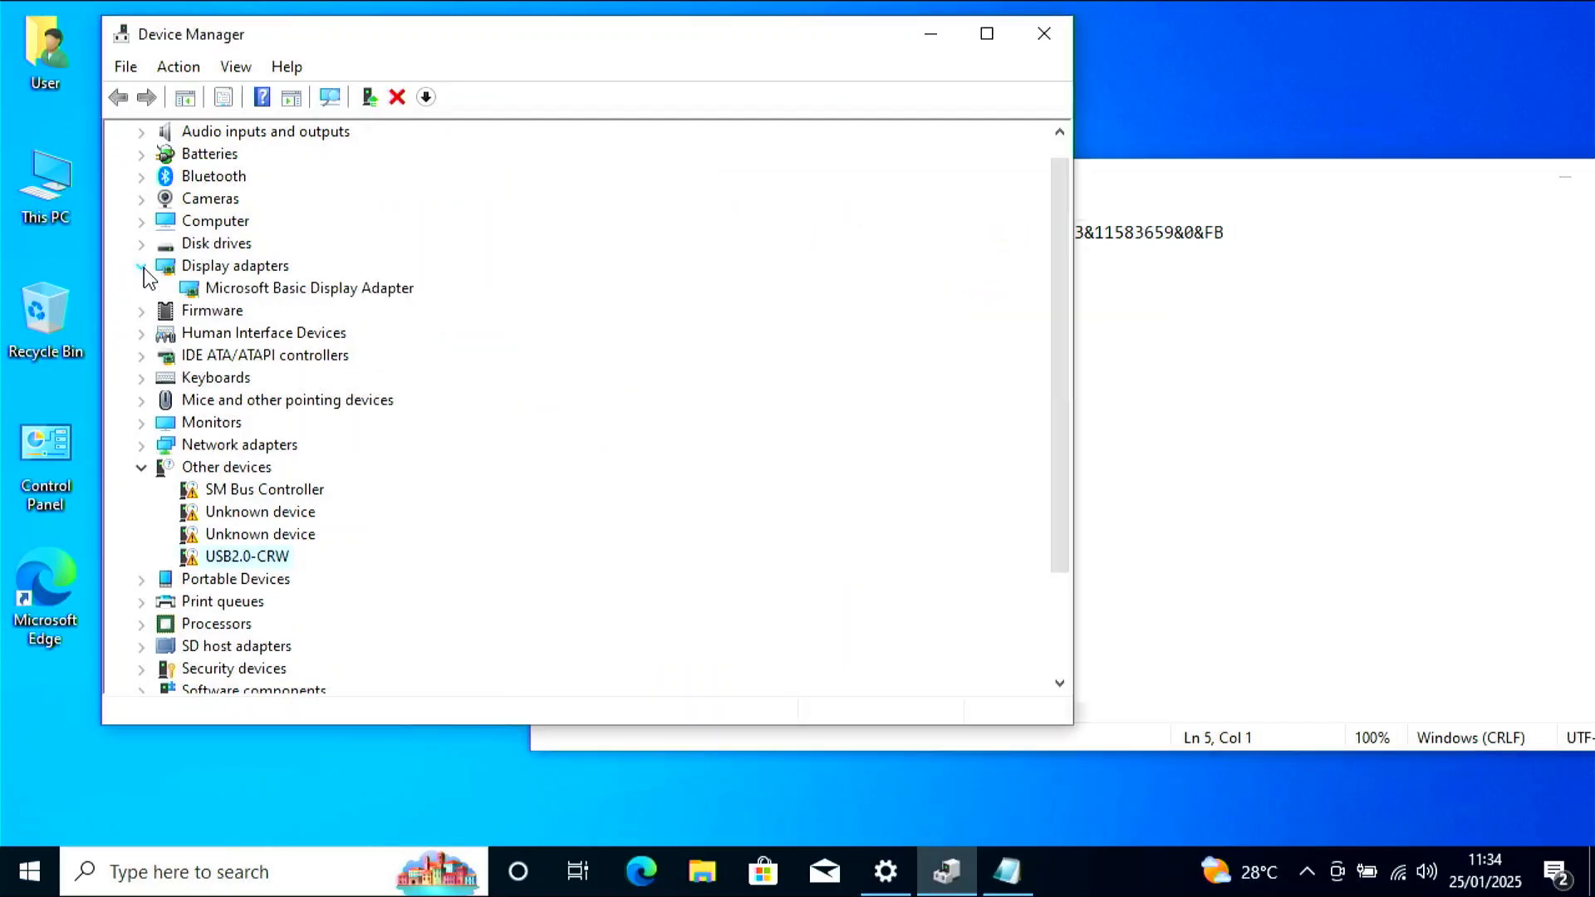
click(293, 295)
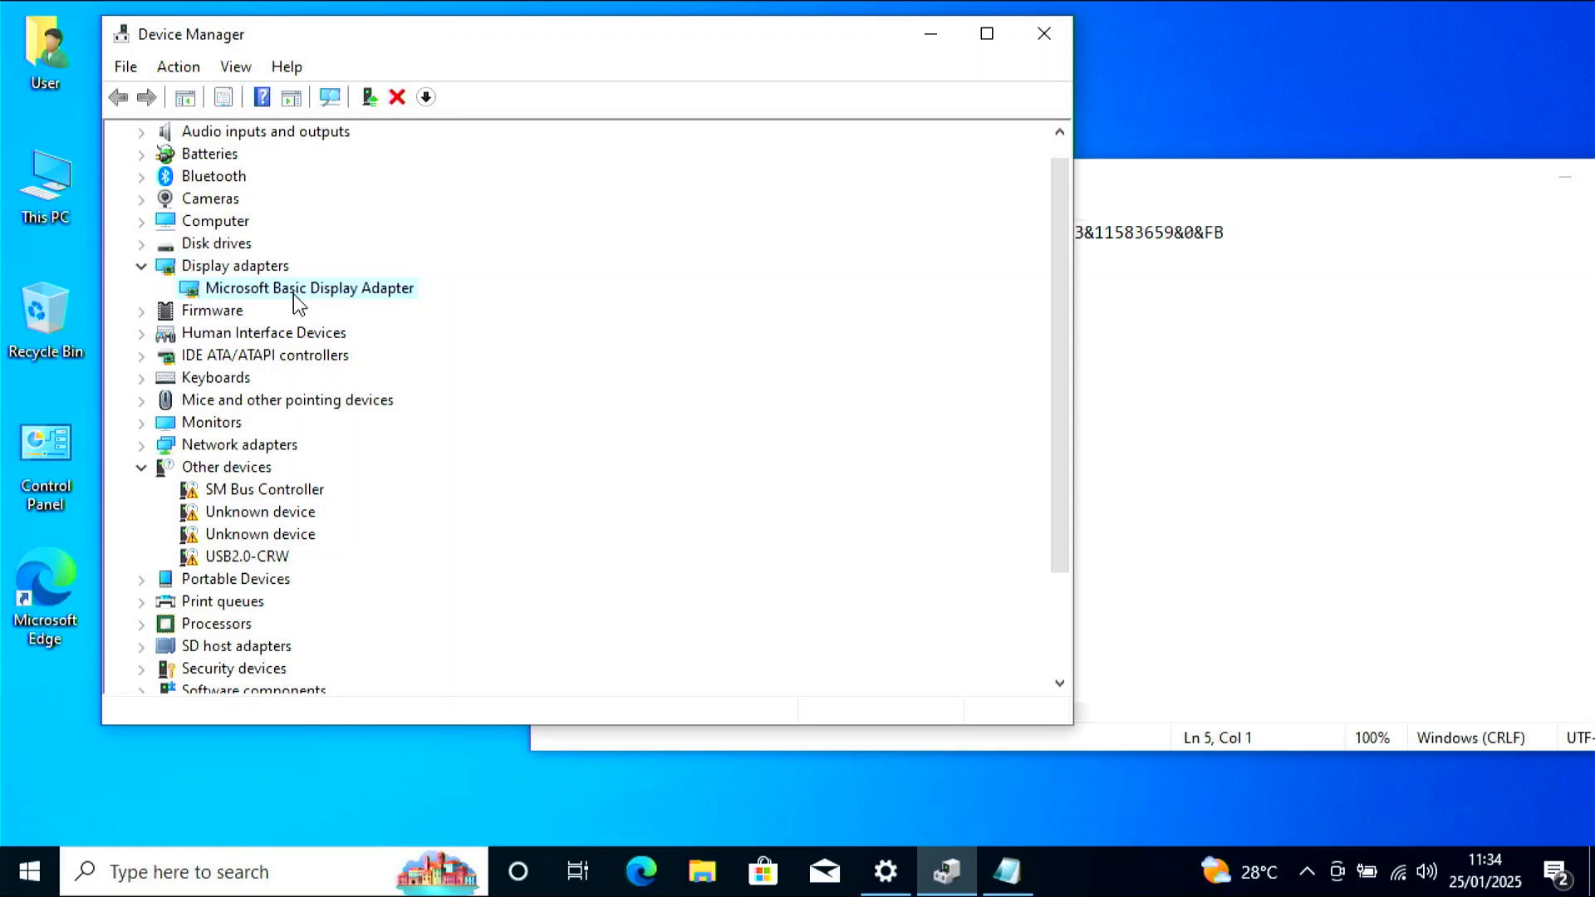
right_click(298, 304)
click(430, 439)
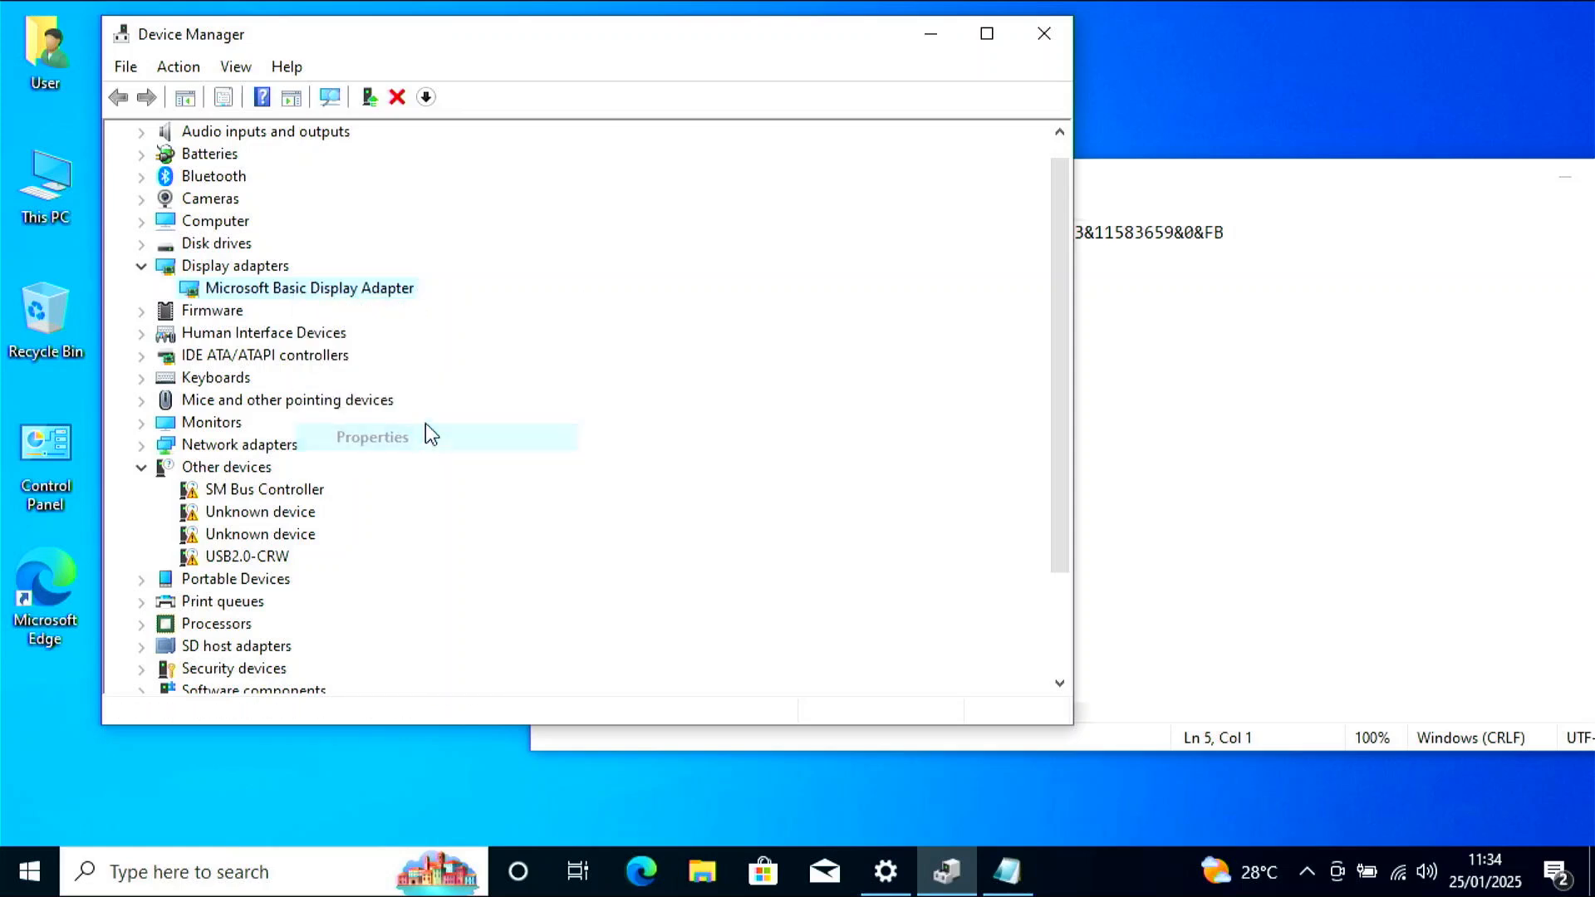
click(489, 147)
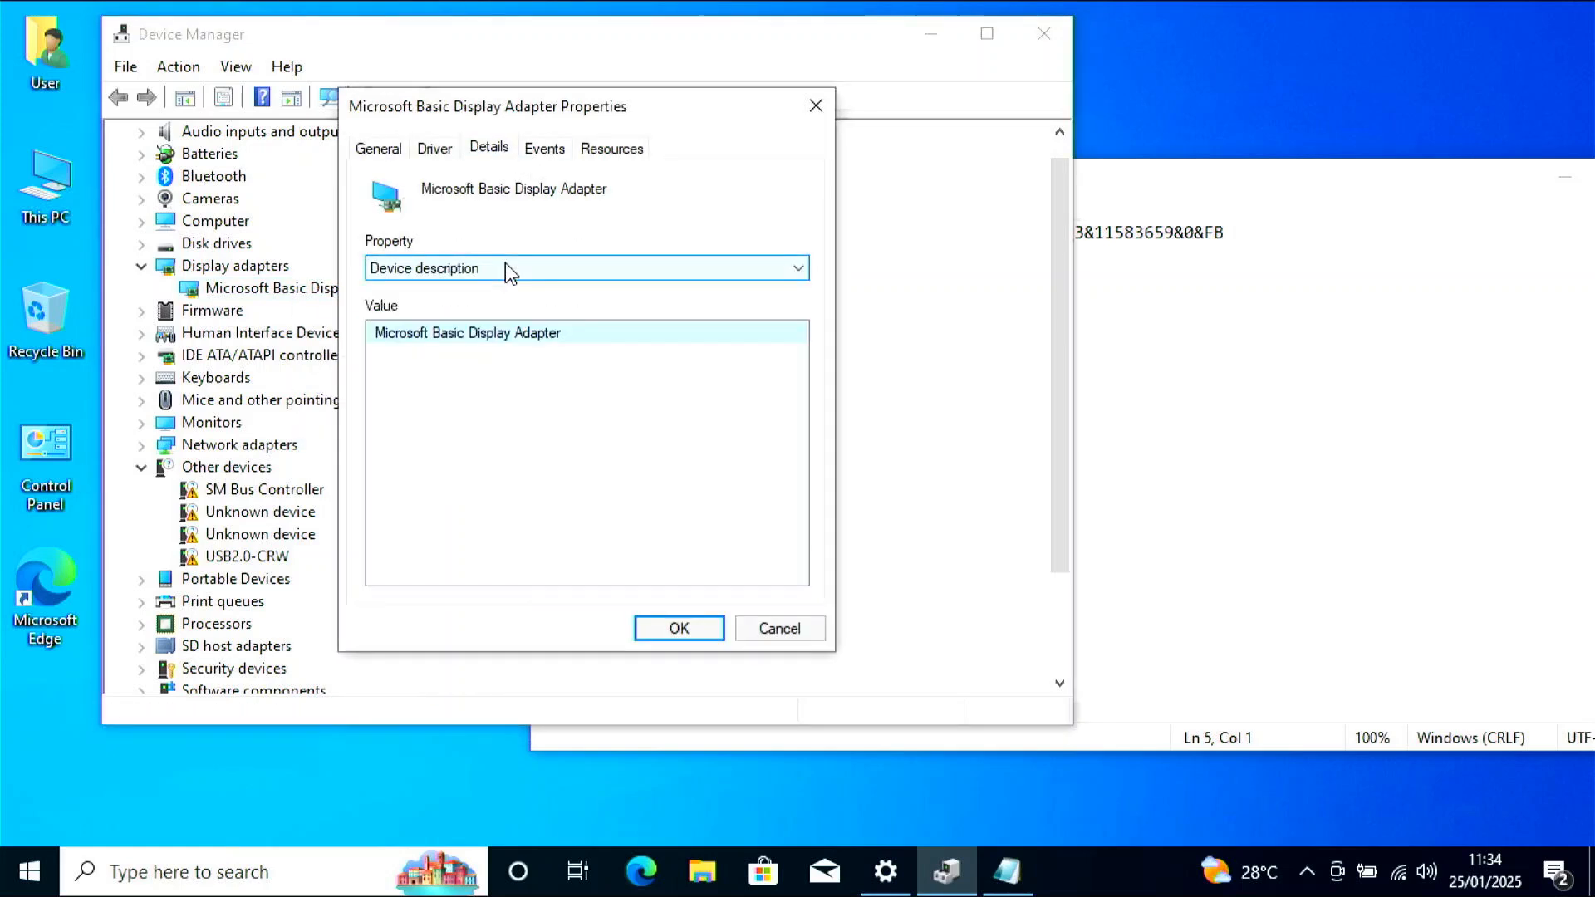
click(509, 268)
click(428, 304)
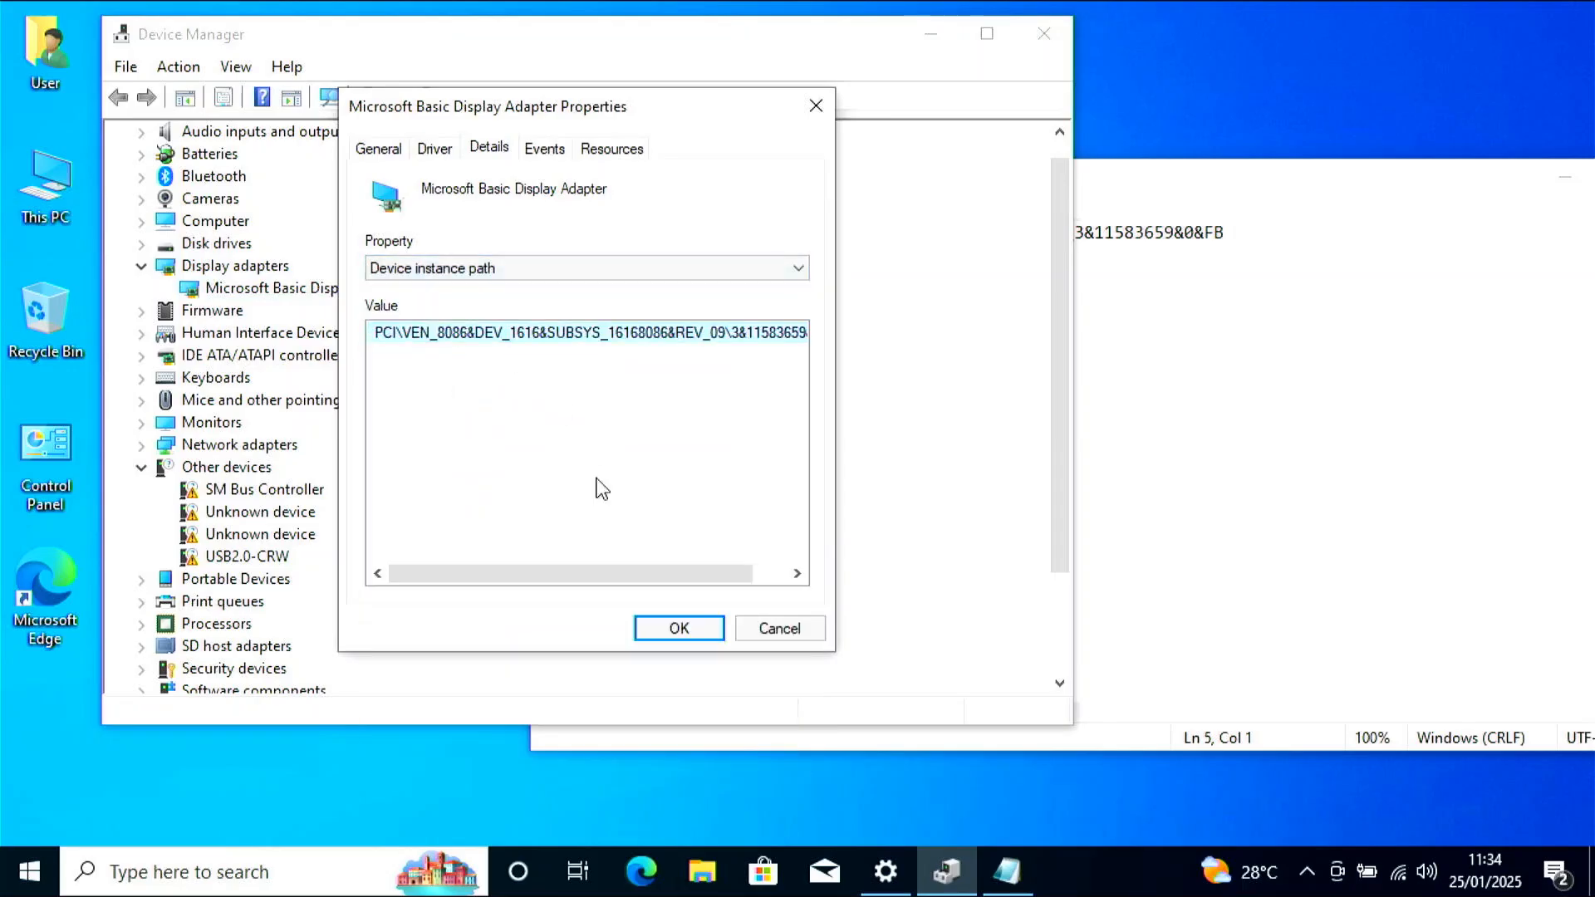
right_click(525, 341)
click(590, 350)
click(686, 638)
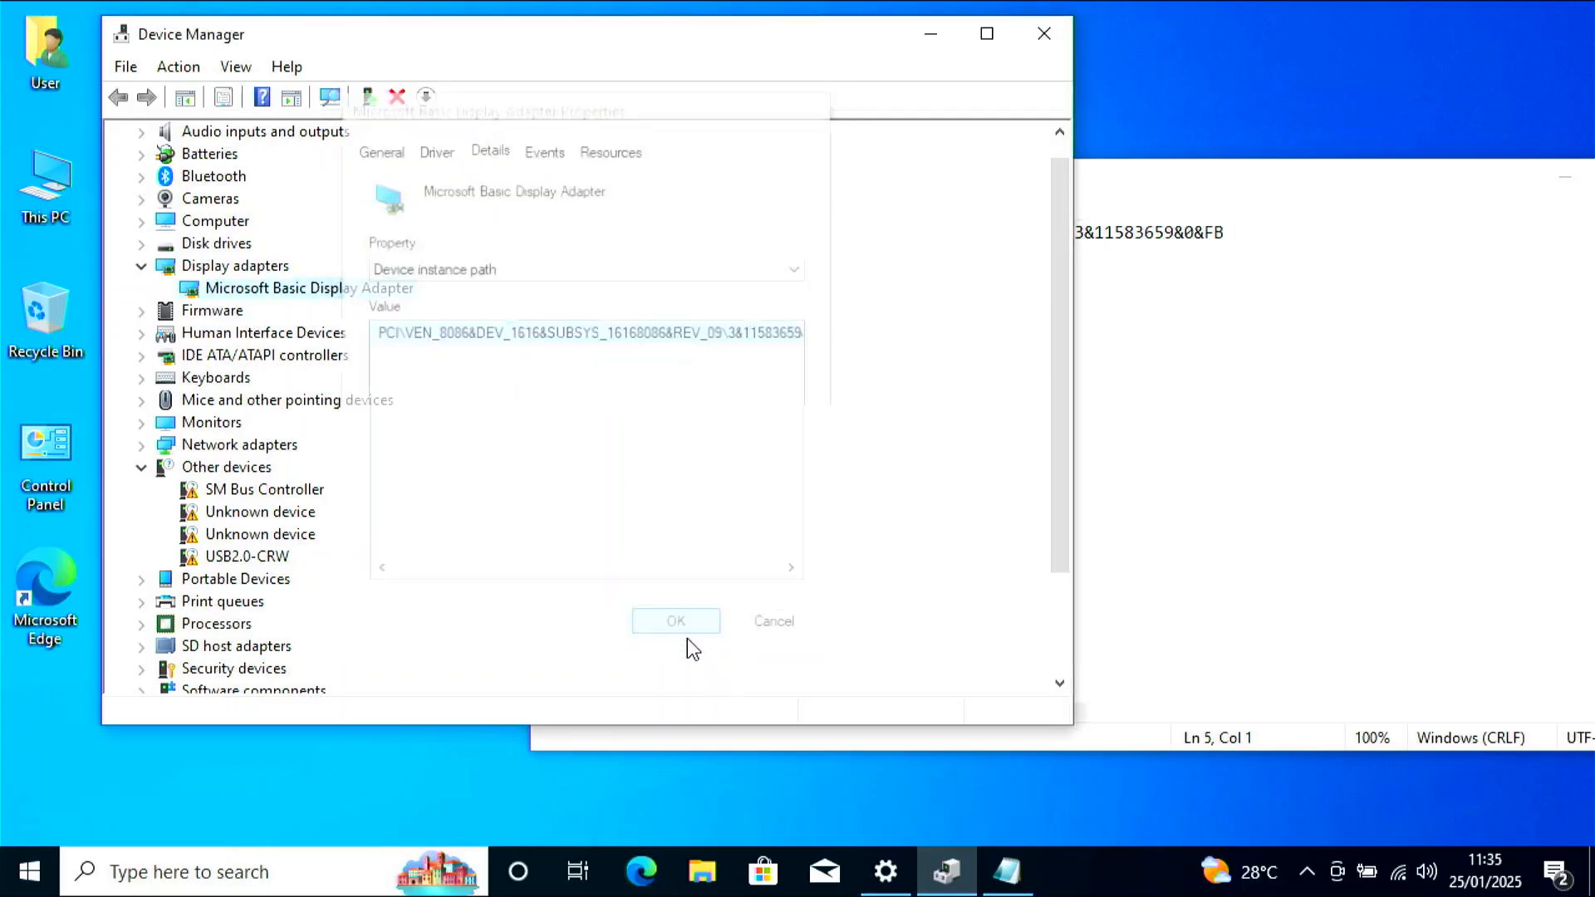
click(1239, 542)
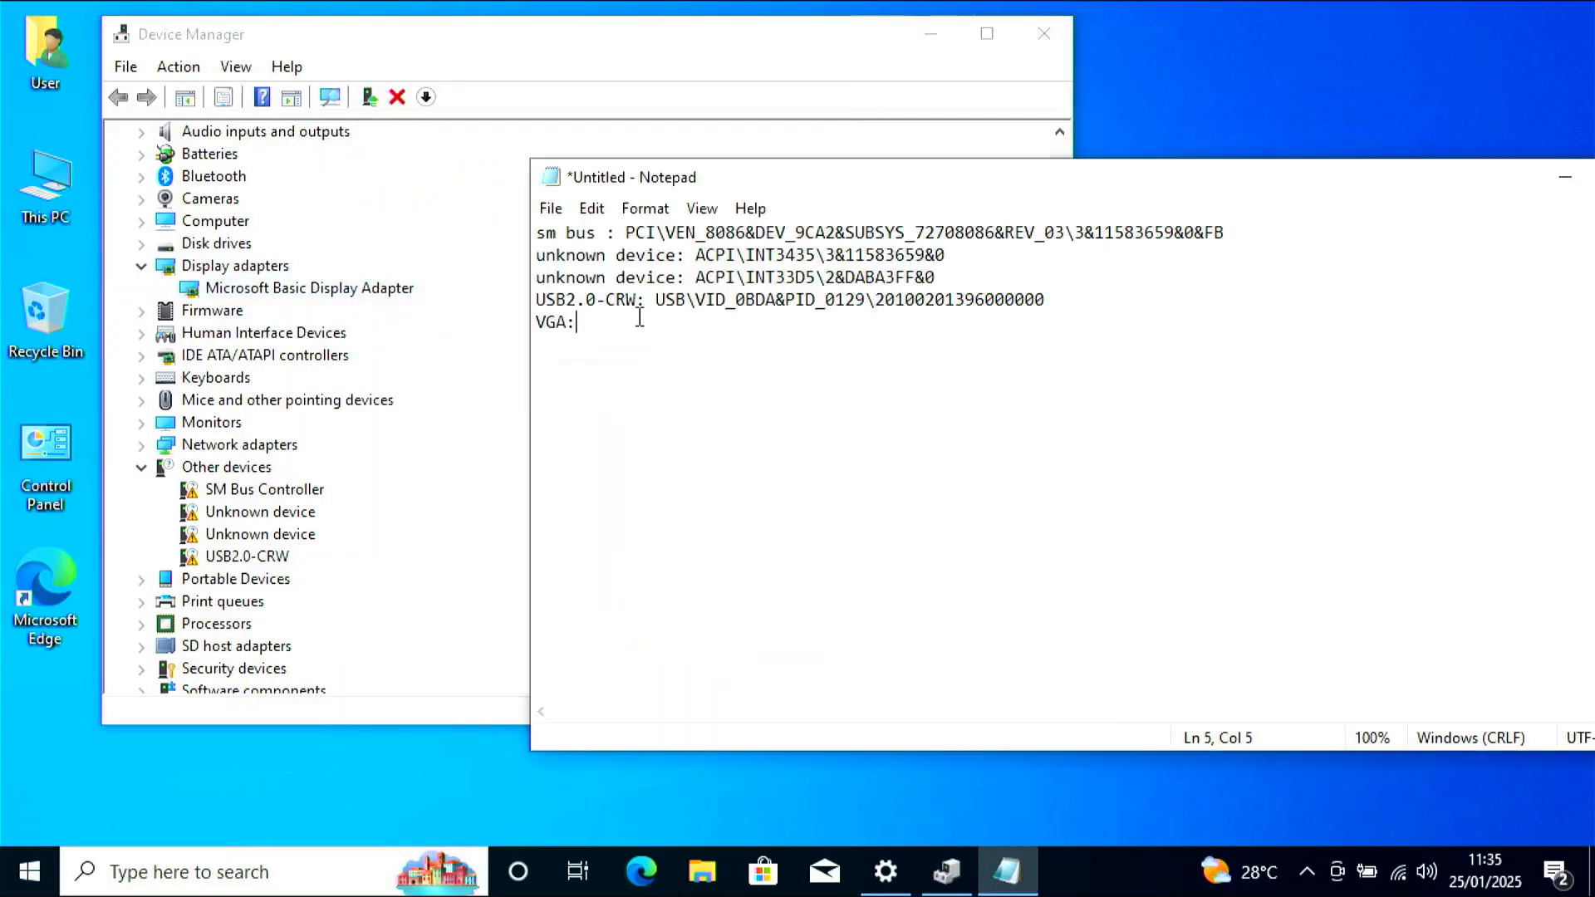
right_click(637, 317)
click(725, 423)
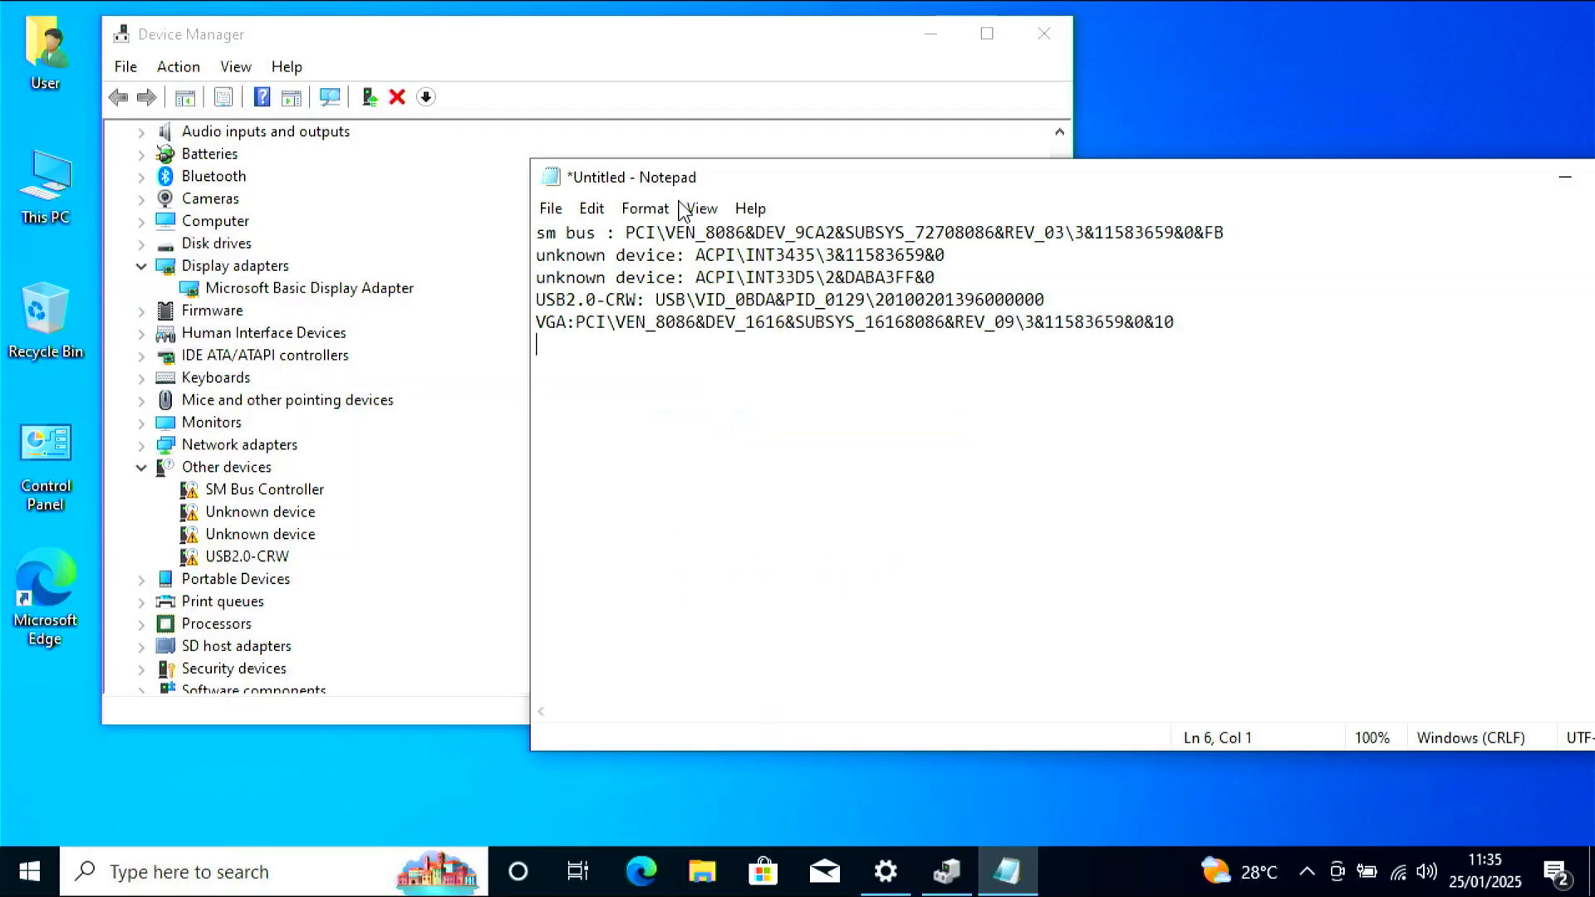
Save the note to the Desktop as "driver yg di butuhkan".
click(550, 215)
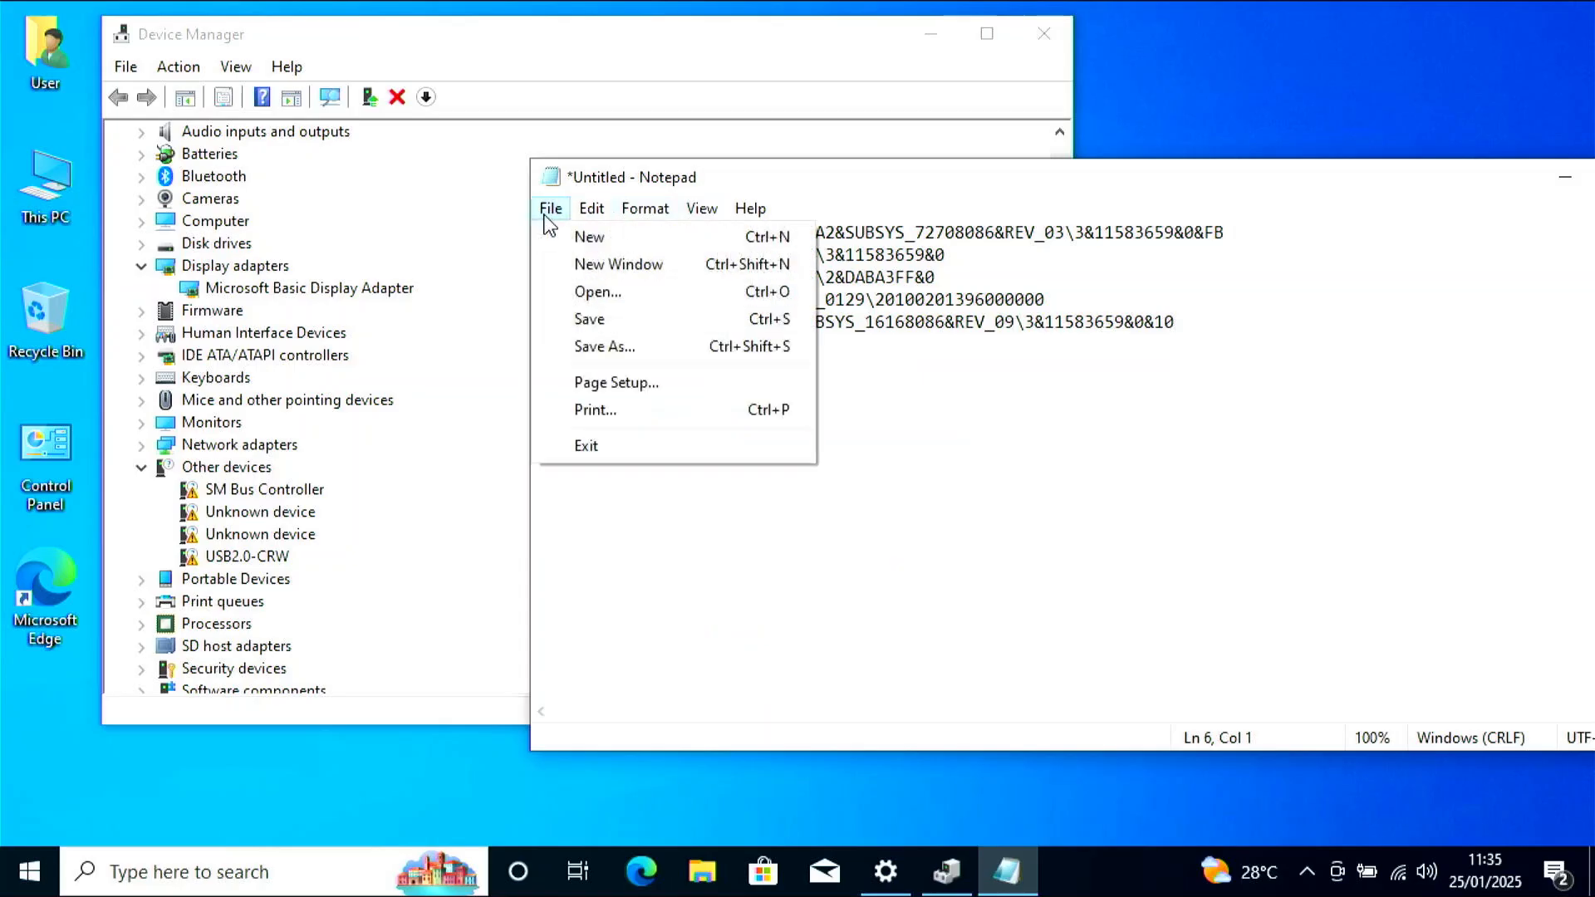
click(625, 324)
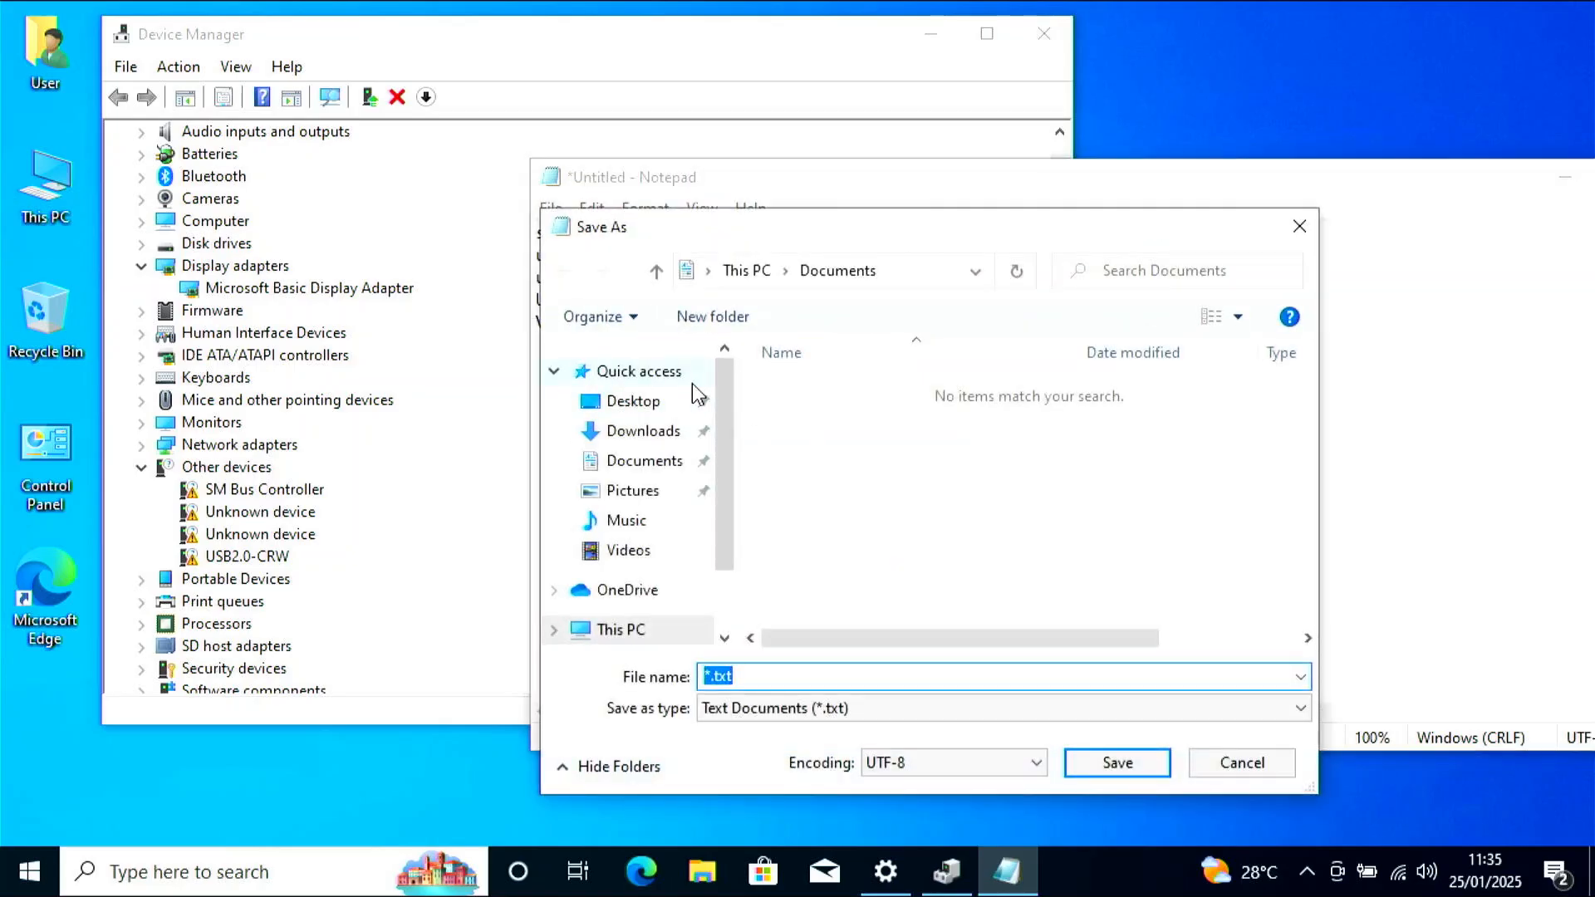
click(632, 401)
double_click(779, 678)
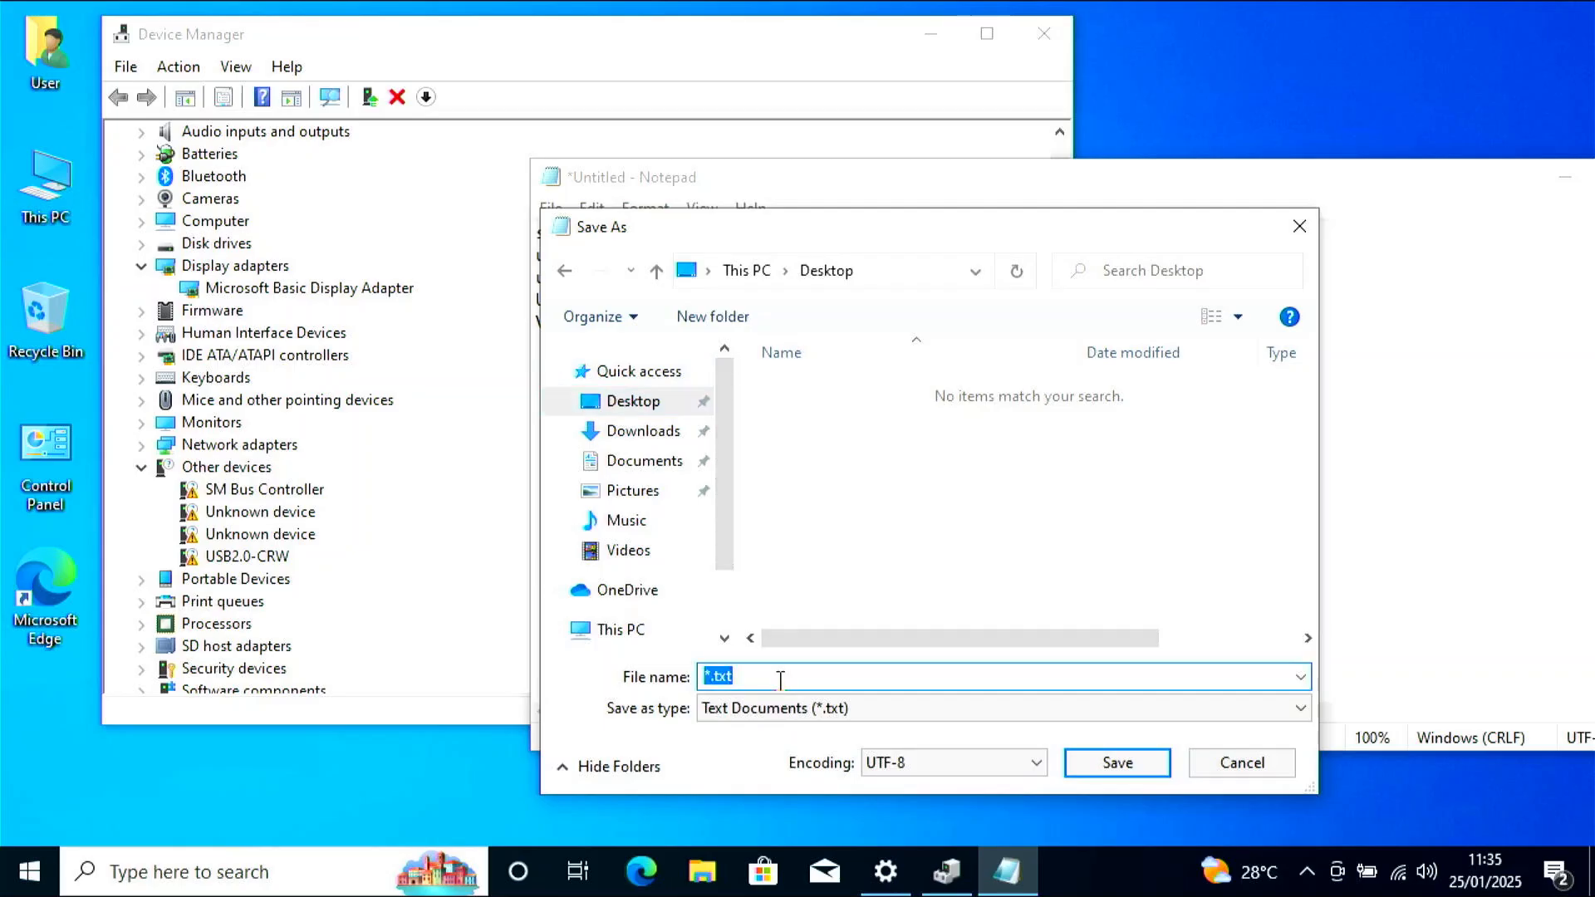
text(dr)
text(iver yg di butuhkan)
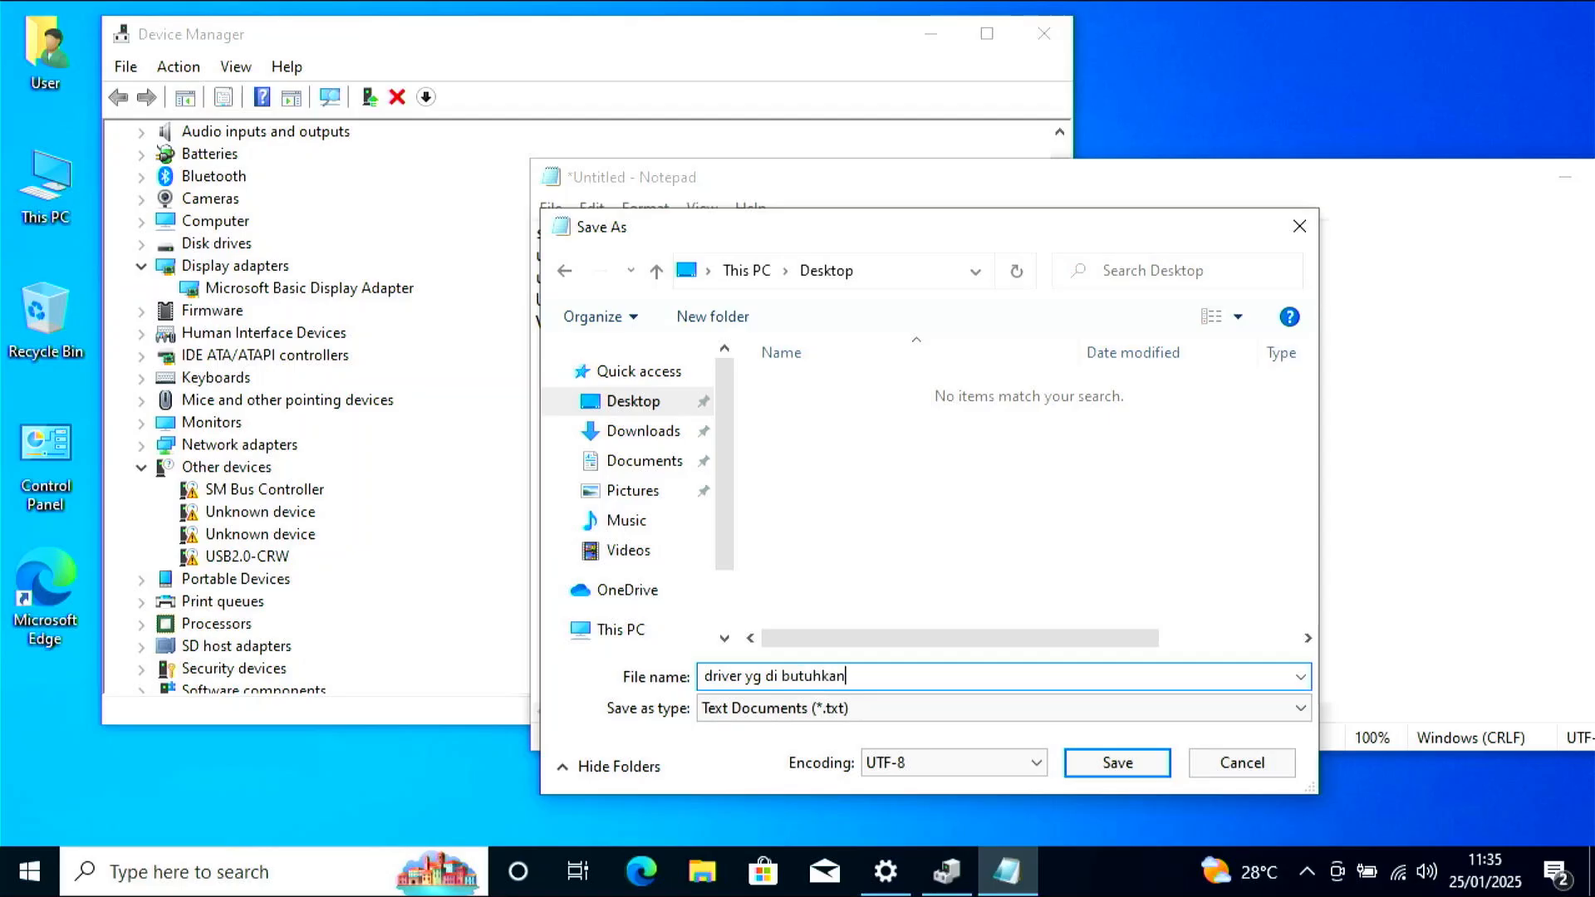
key(Return)
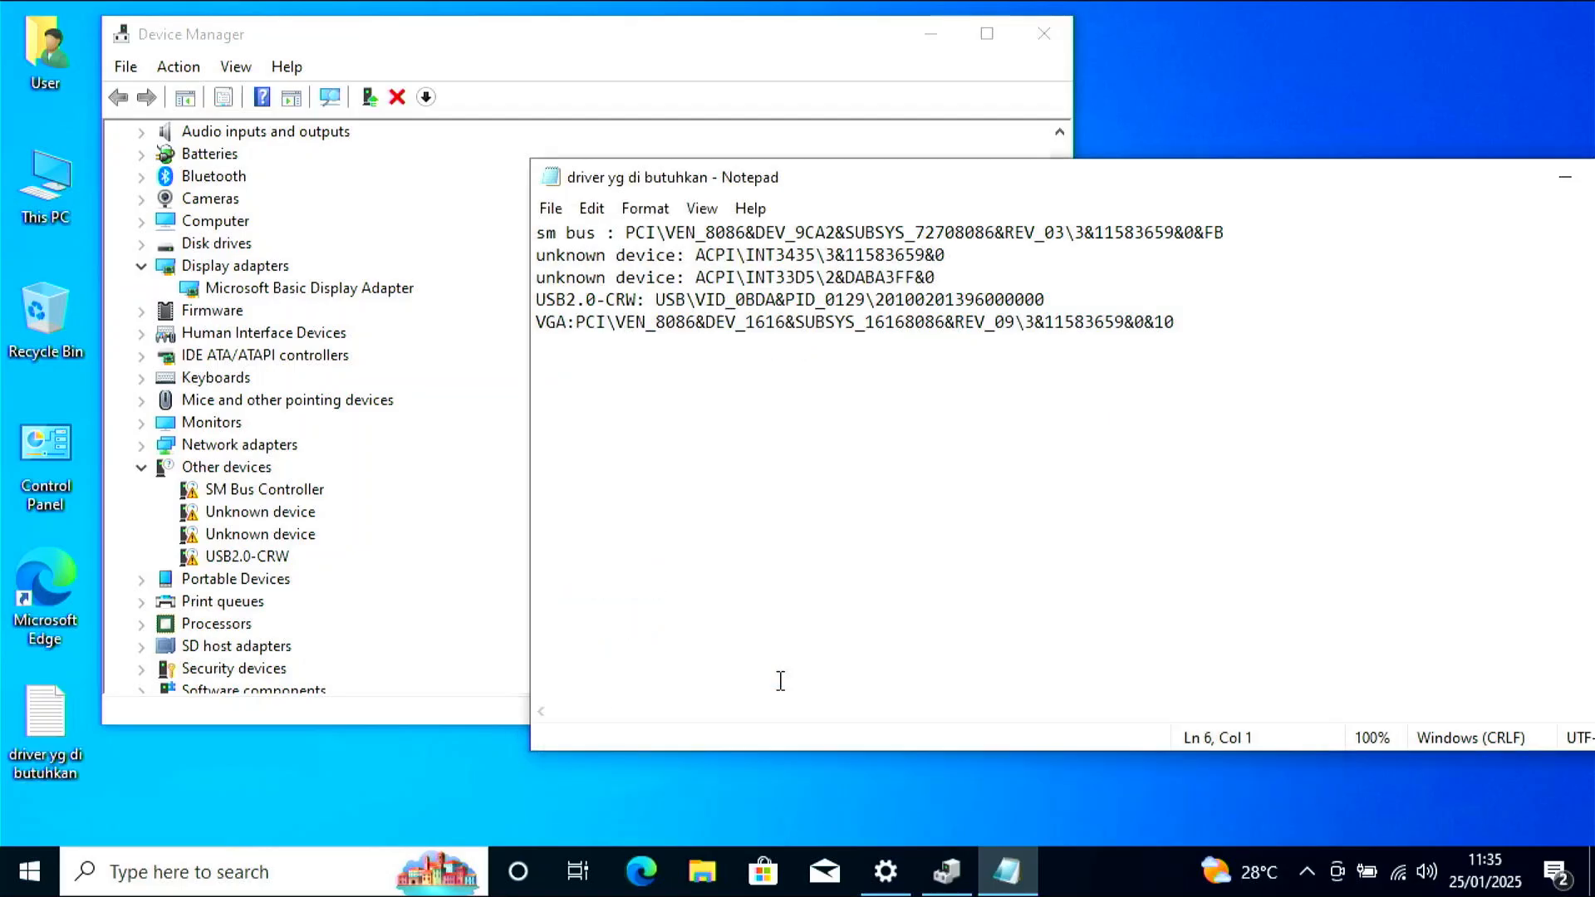
Bring the whole note window into view and highlight all collected device entries, keeping the device list visible beside them.
drag(1177, 191, 887, 186)
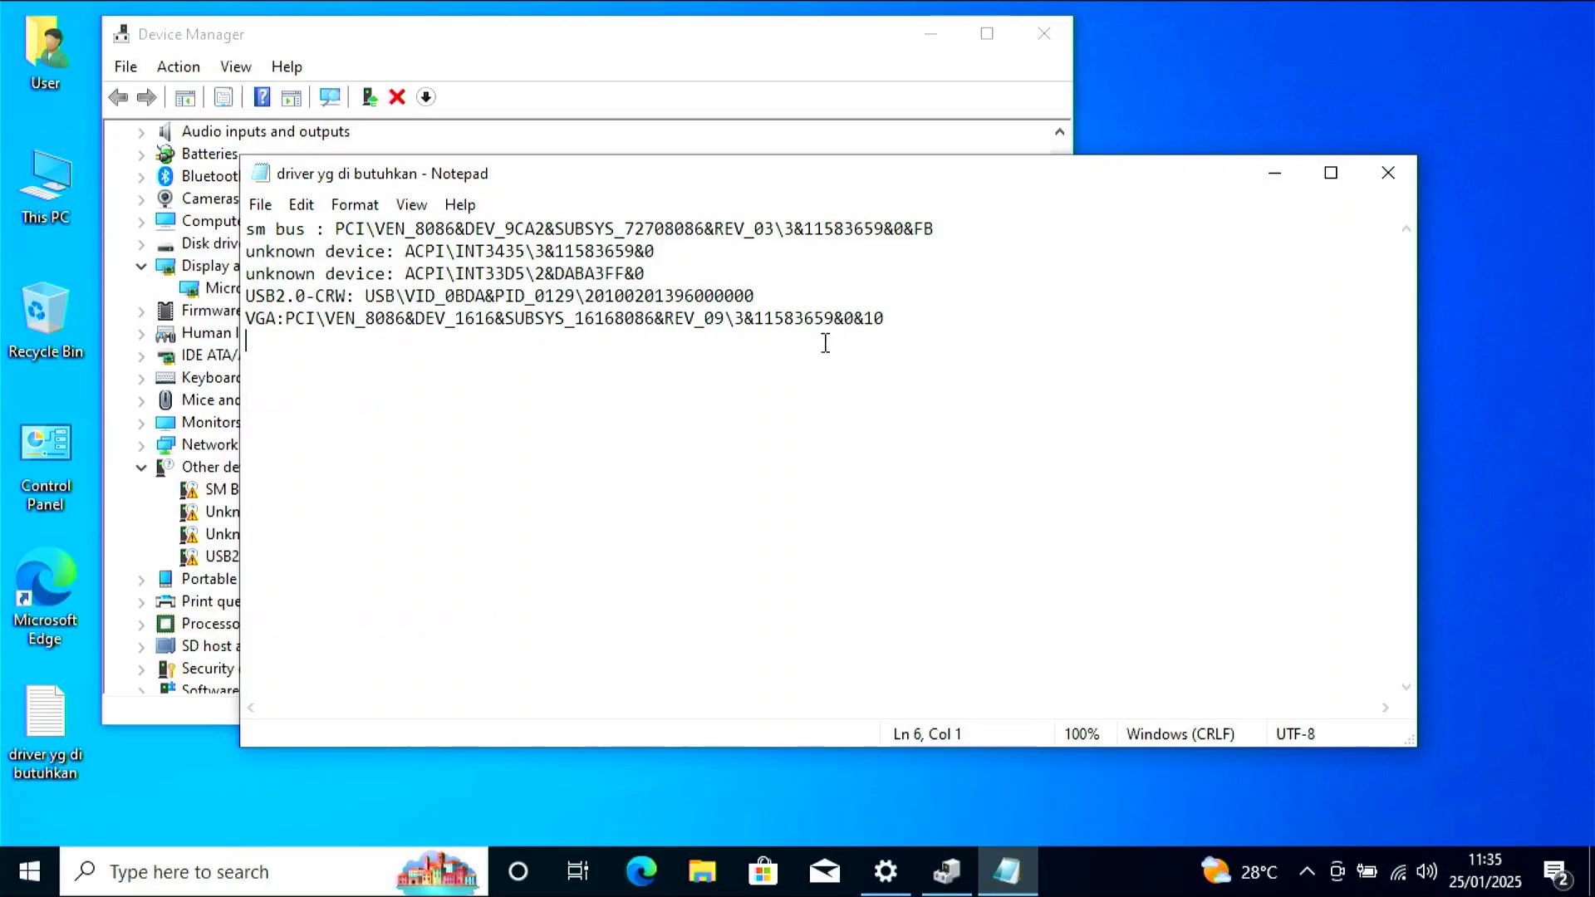
drag(899, 337, 133, 166)
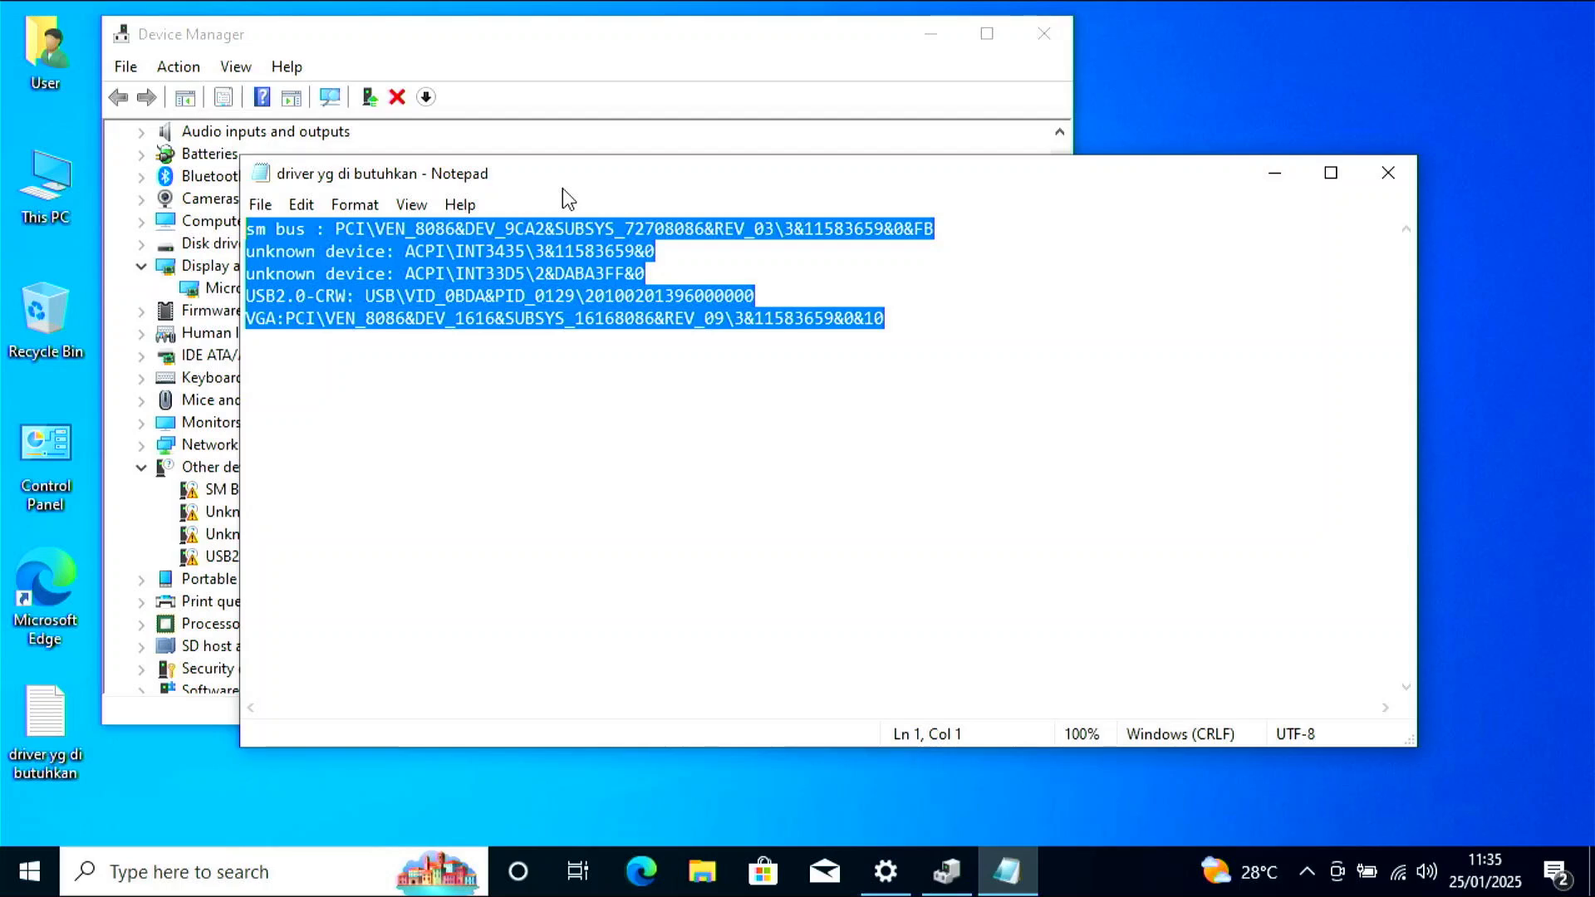
drag(562, 189, 519, 248)
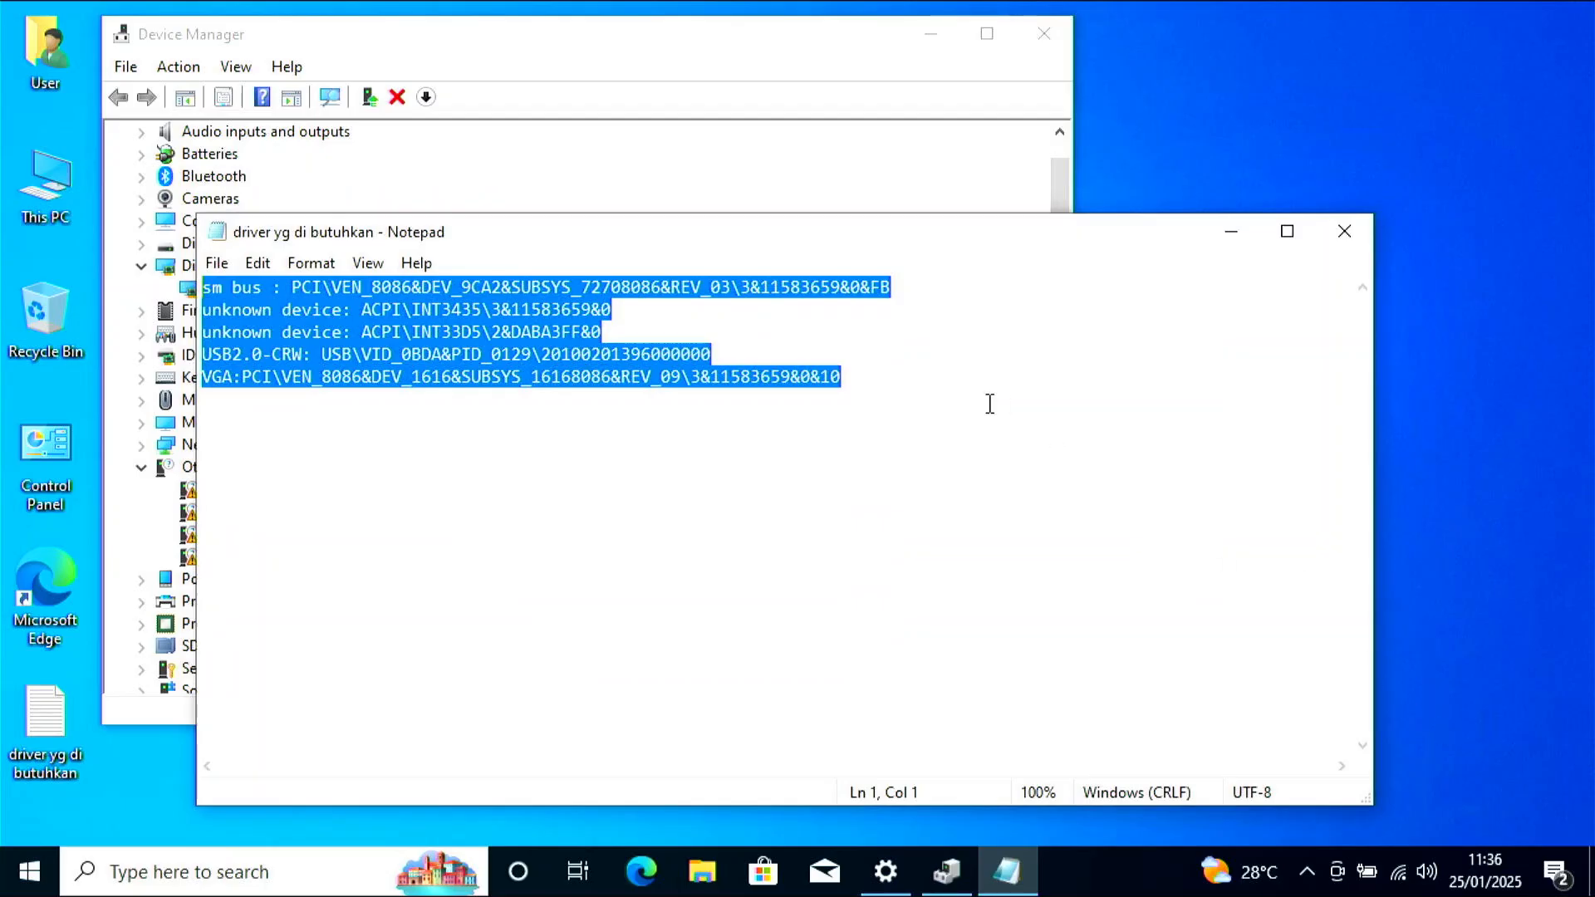
drag(651, 230, 915, 153)
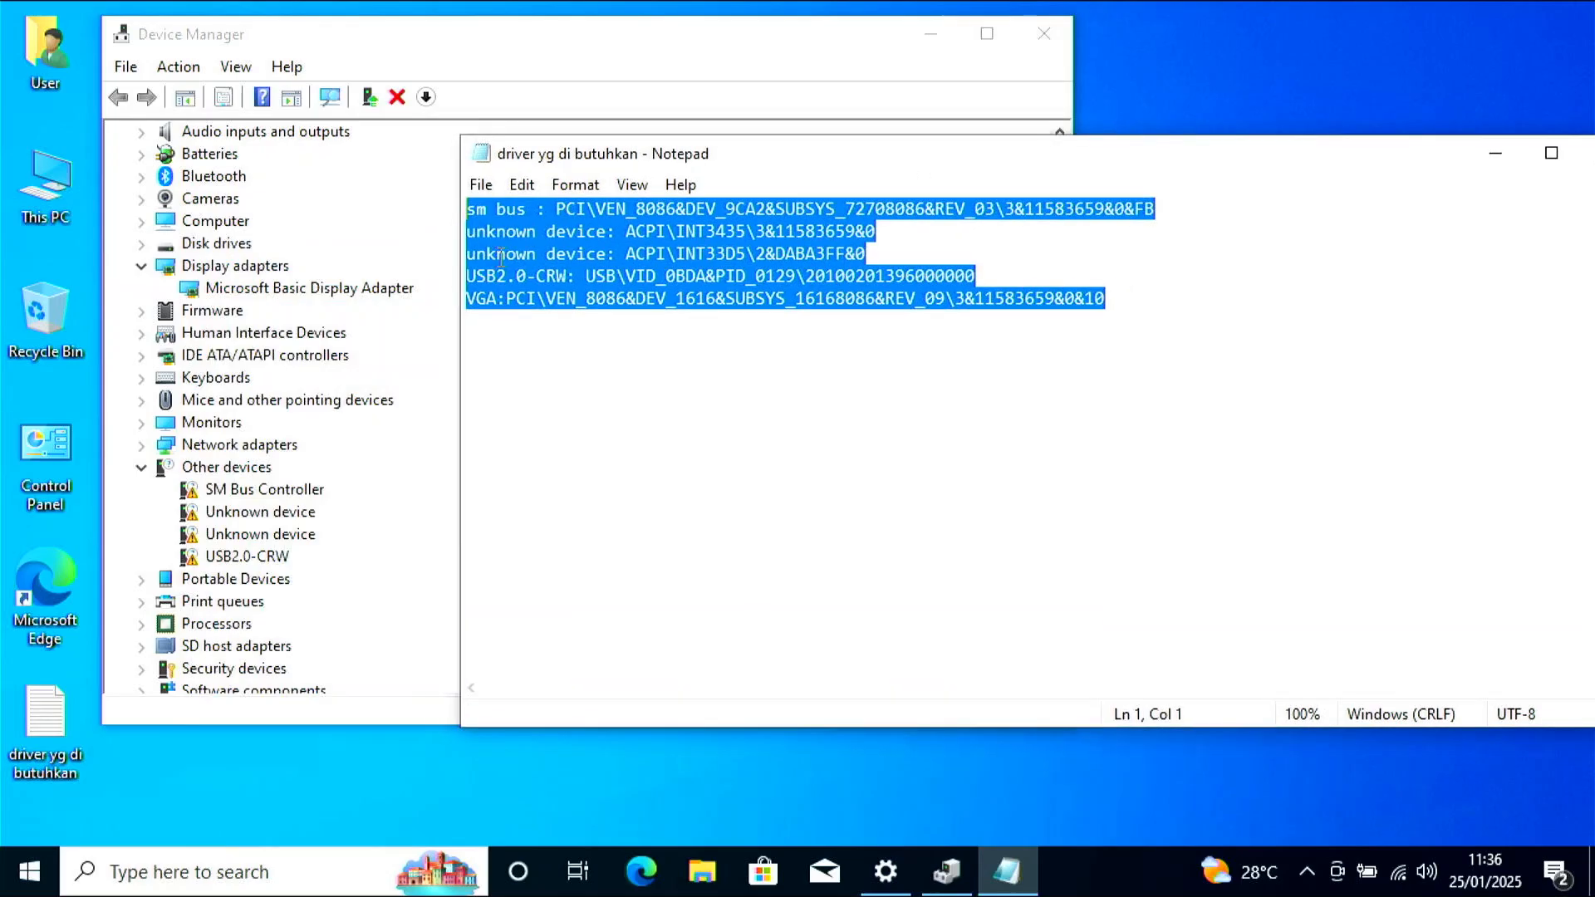
Examine the devices under Network adapters, collapse the category again and minimize Device Manager.
click(144, 445)
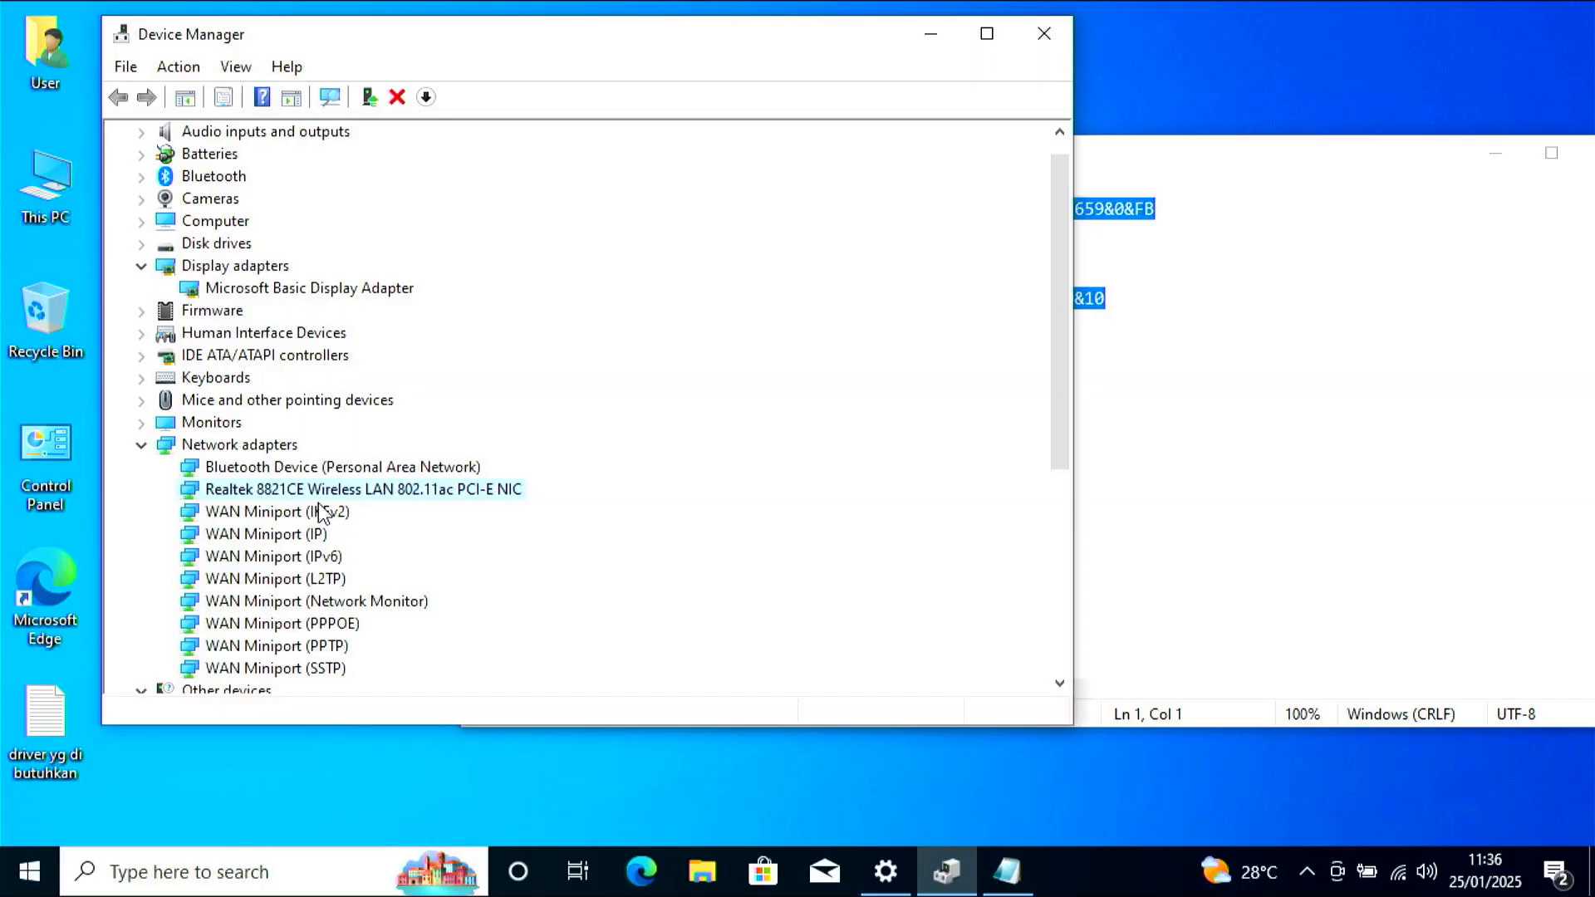
click(142, 449)
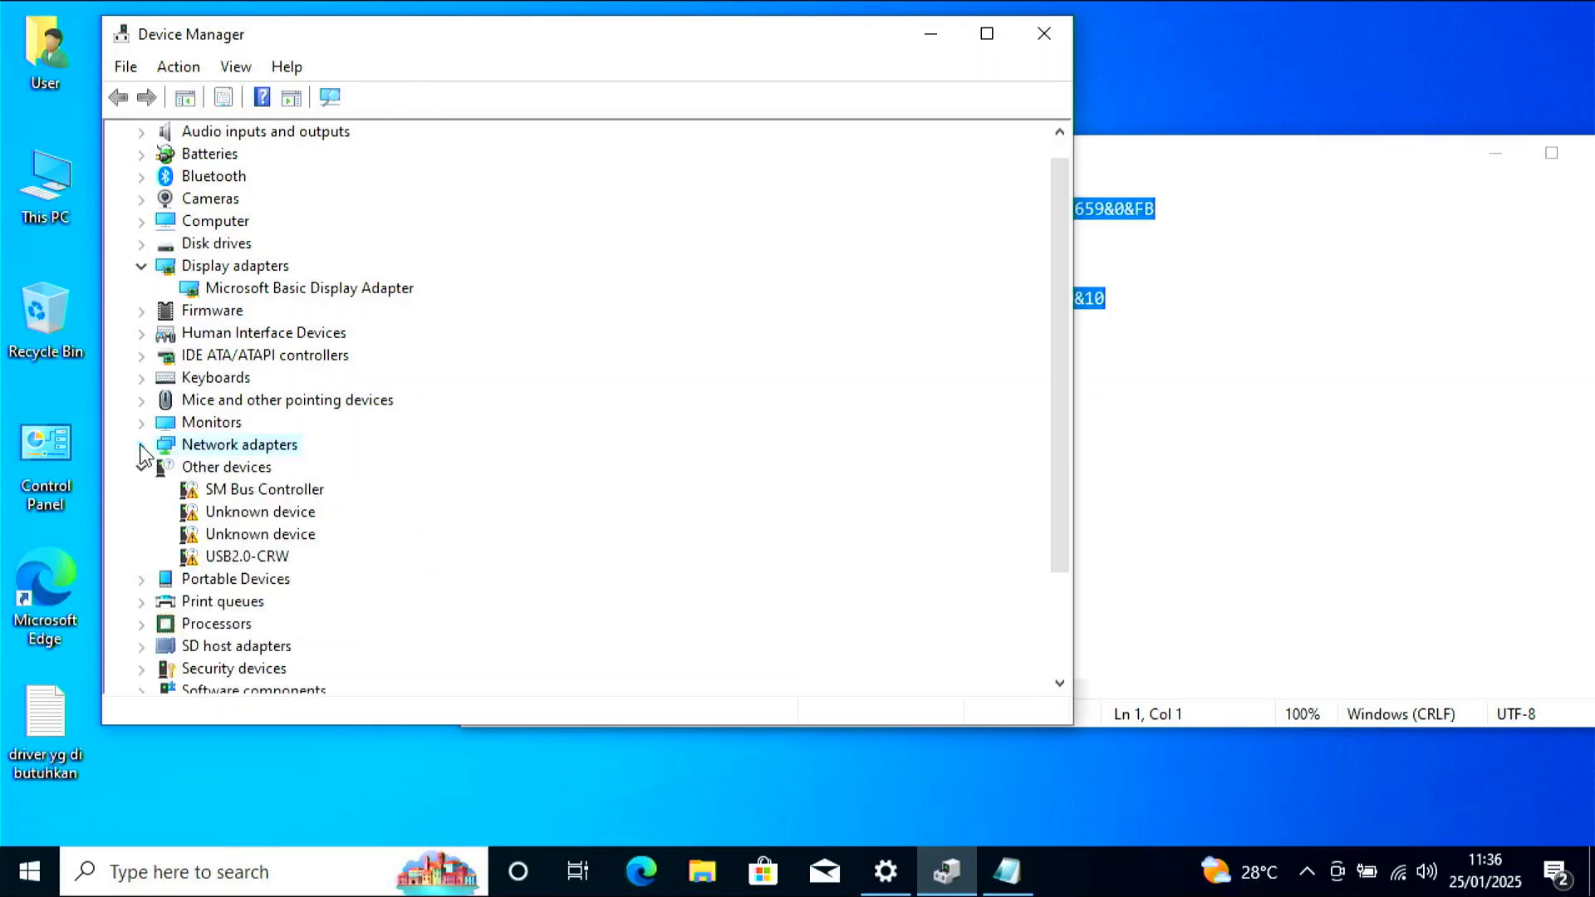
click(930, 37)
Reposition the note window so it is fully visible and select the device instance path on the "sm bus" line.
drag(1180, 159, 918, 136)
click(681, 223)
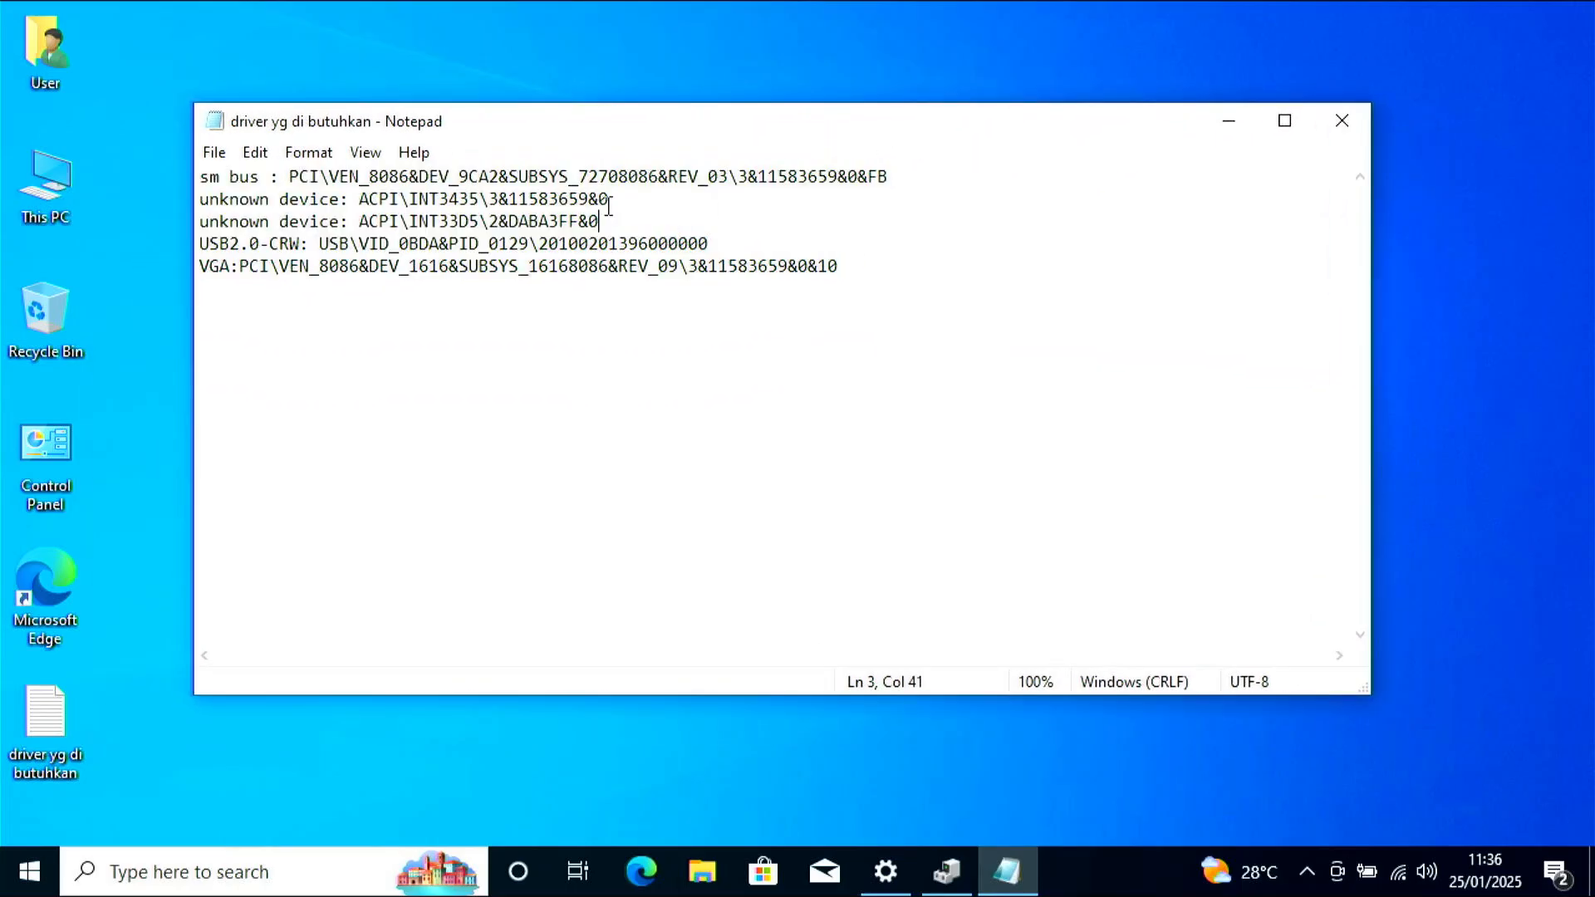
click(288, 177)
drag(288, 177, 1053, 164)
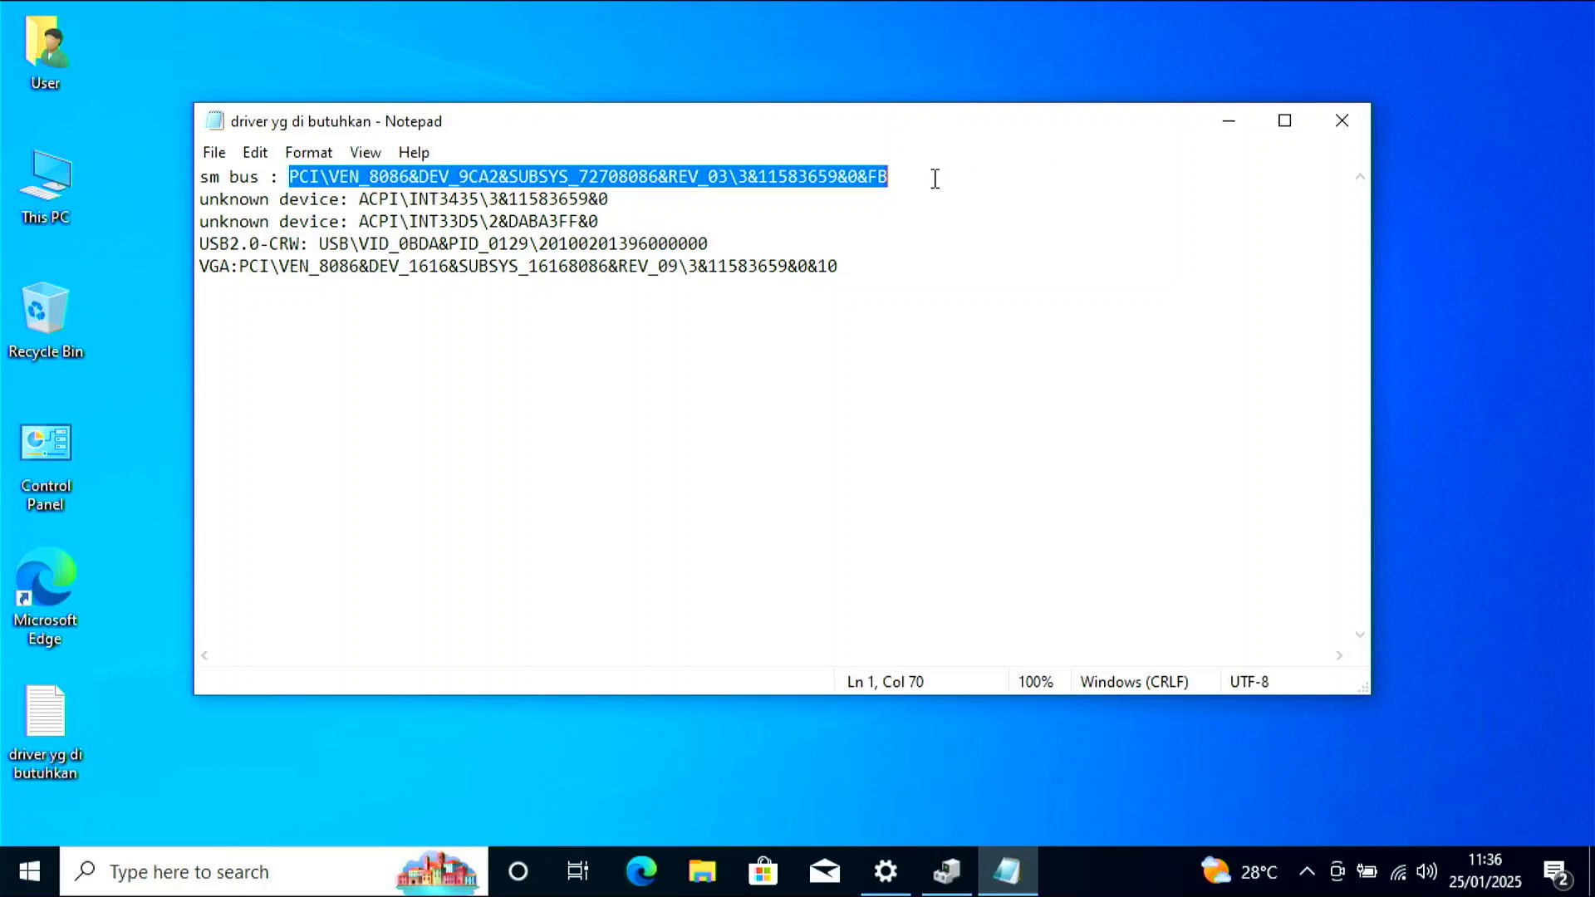
Open Microsoft Edge, complete the first-run setup without syncing data, confirm to start browsing and close the Welcome tab.
click(30, 593)
double_click(30, 593)
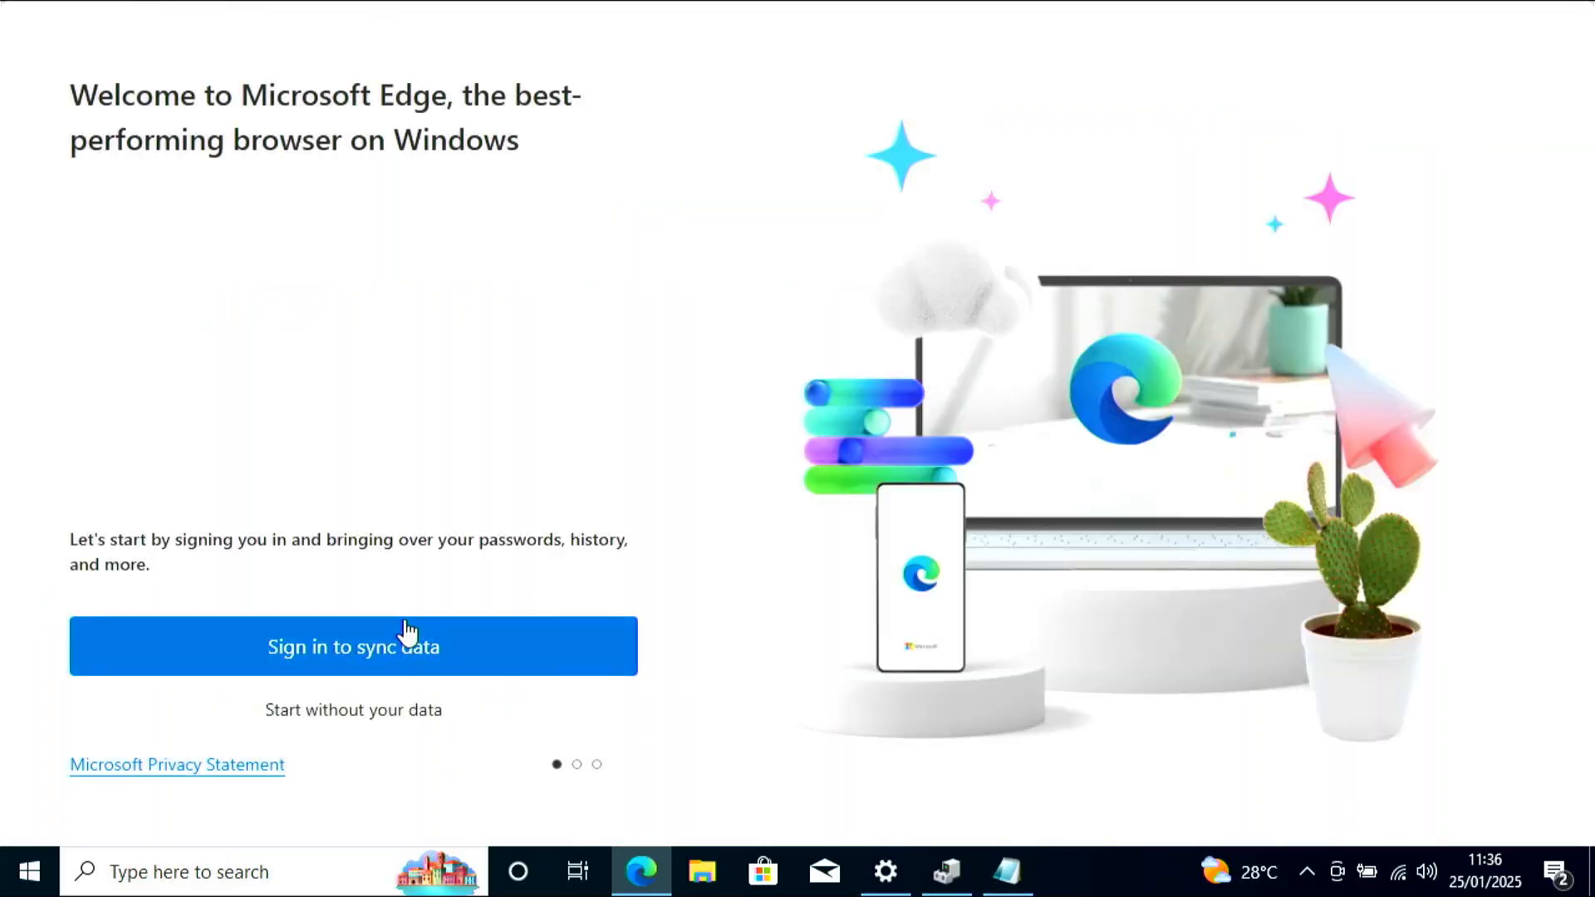
click(402, 720)
click(282, 712)
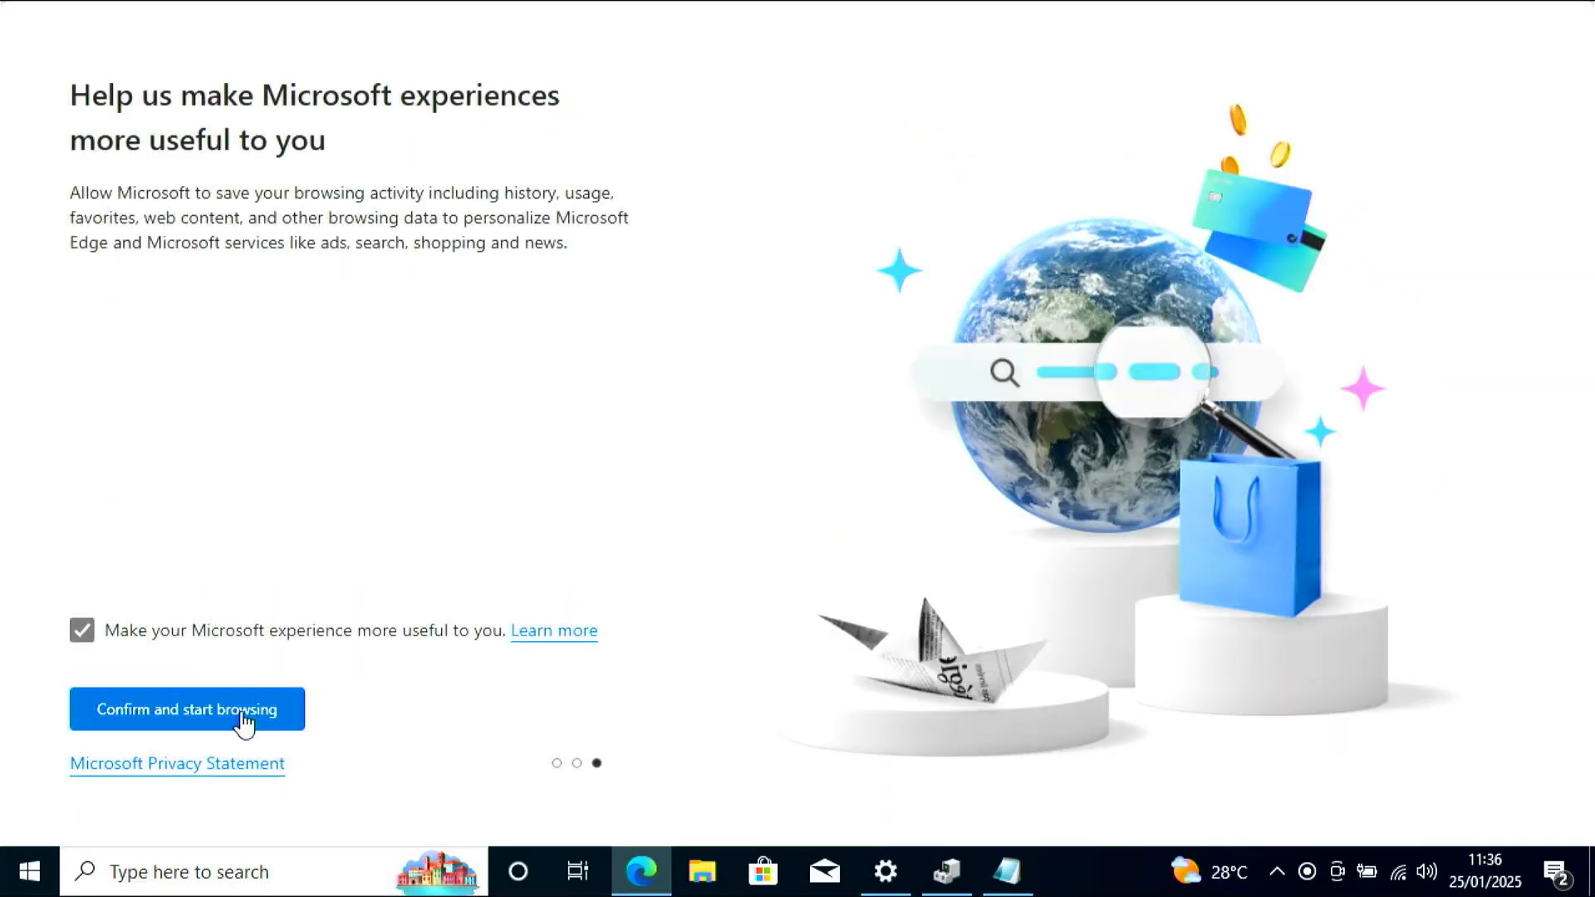
click(244, 719)
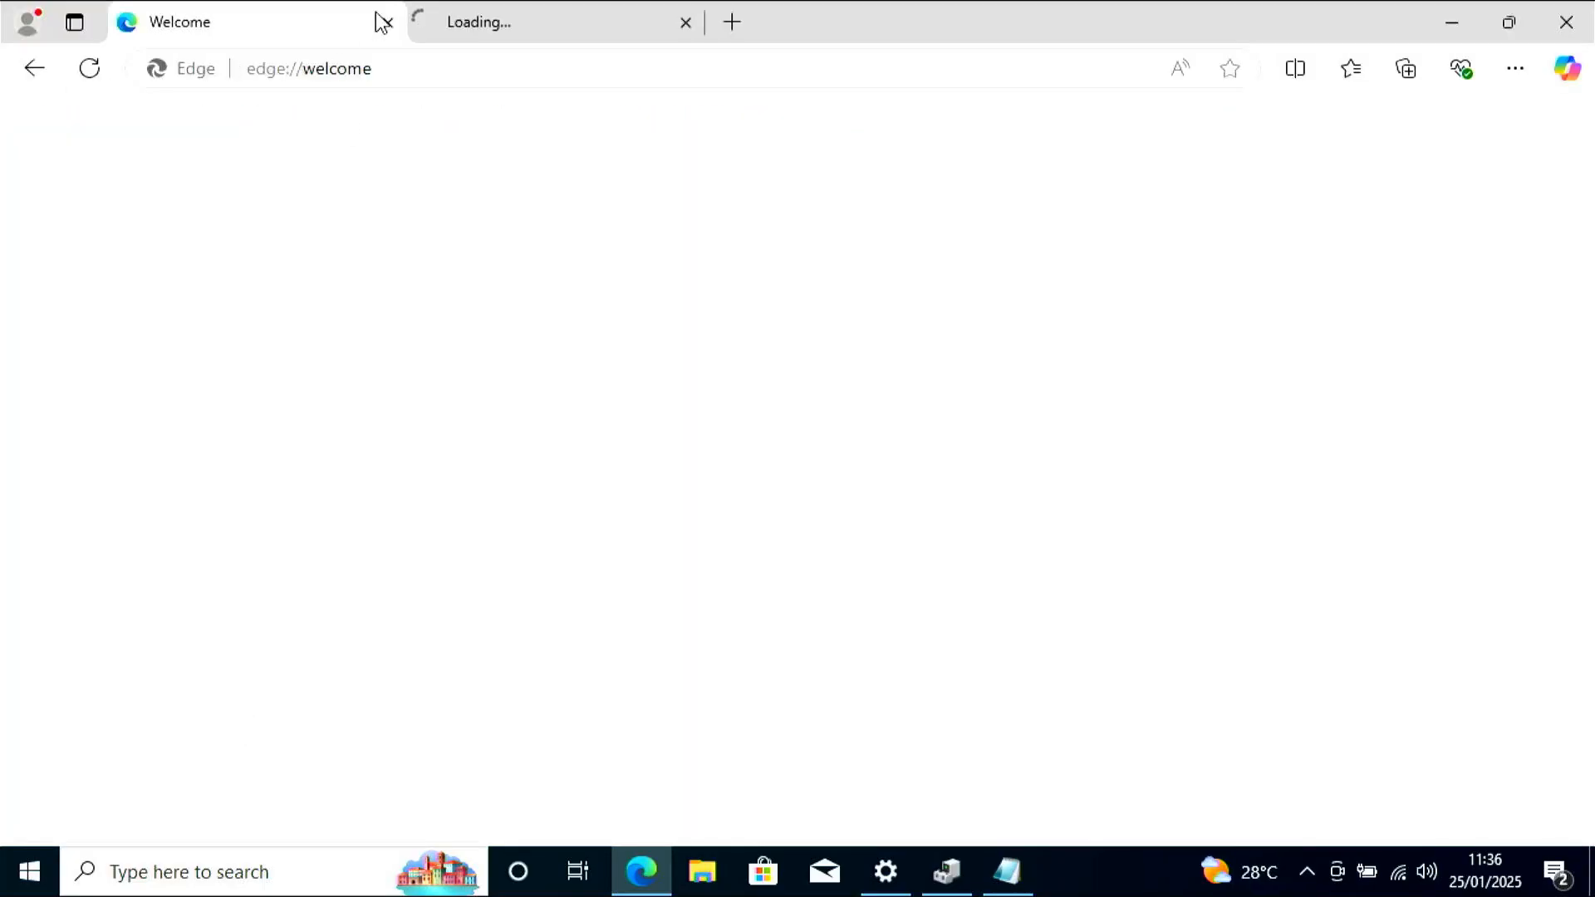
click(387, 21)
Replace the current web address and go to google.com.
click(433, 74)
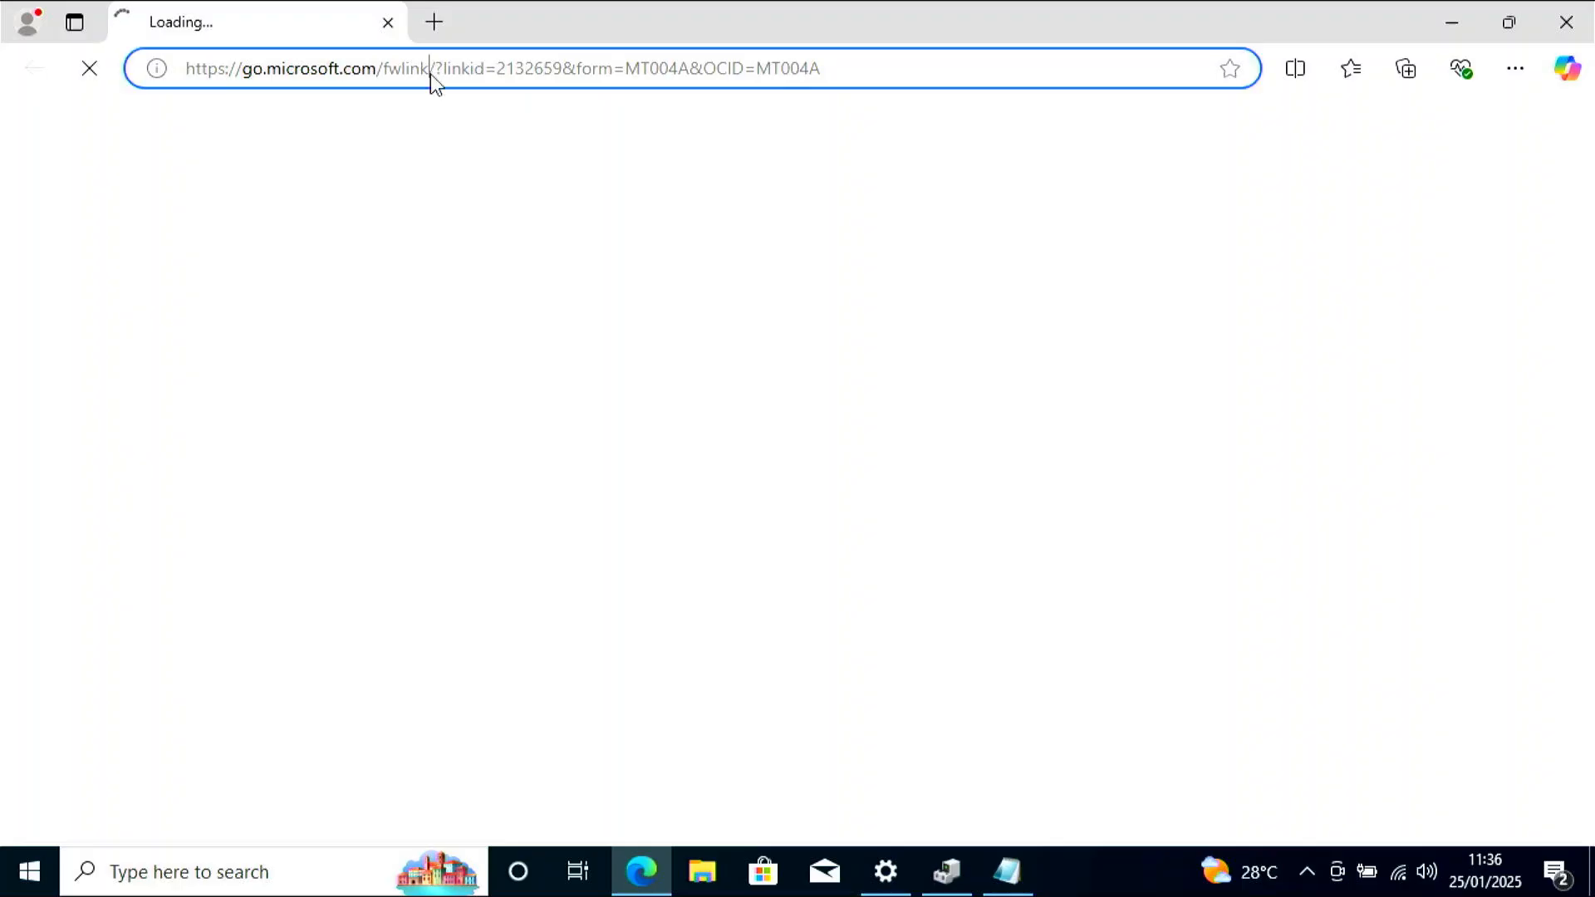
click(319, 67)
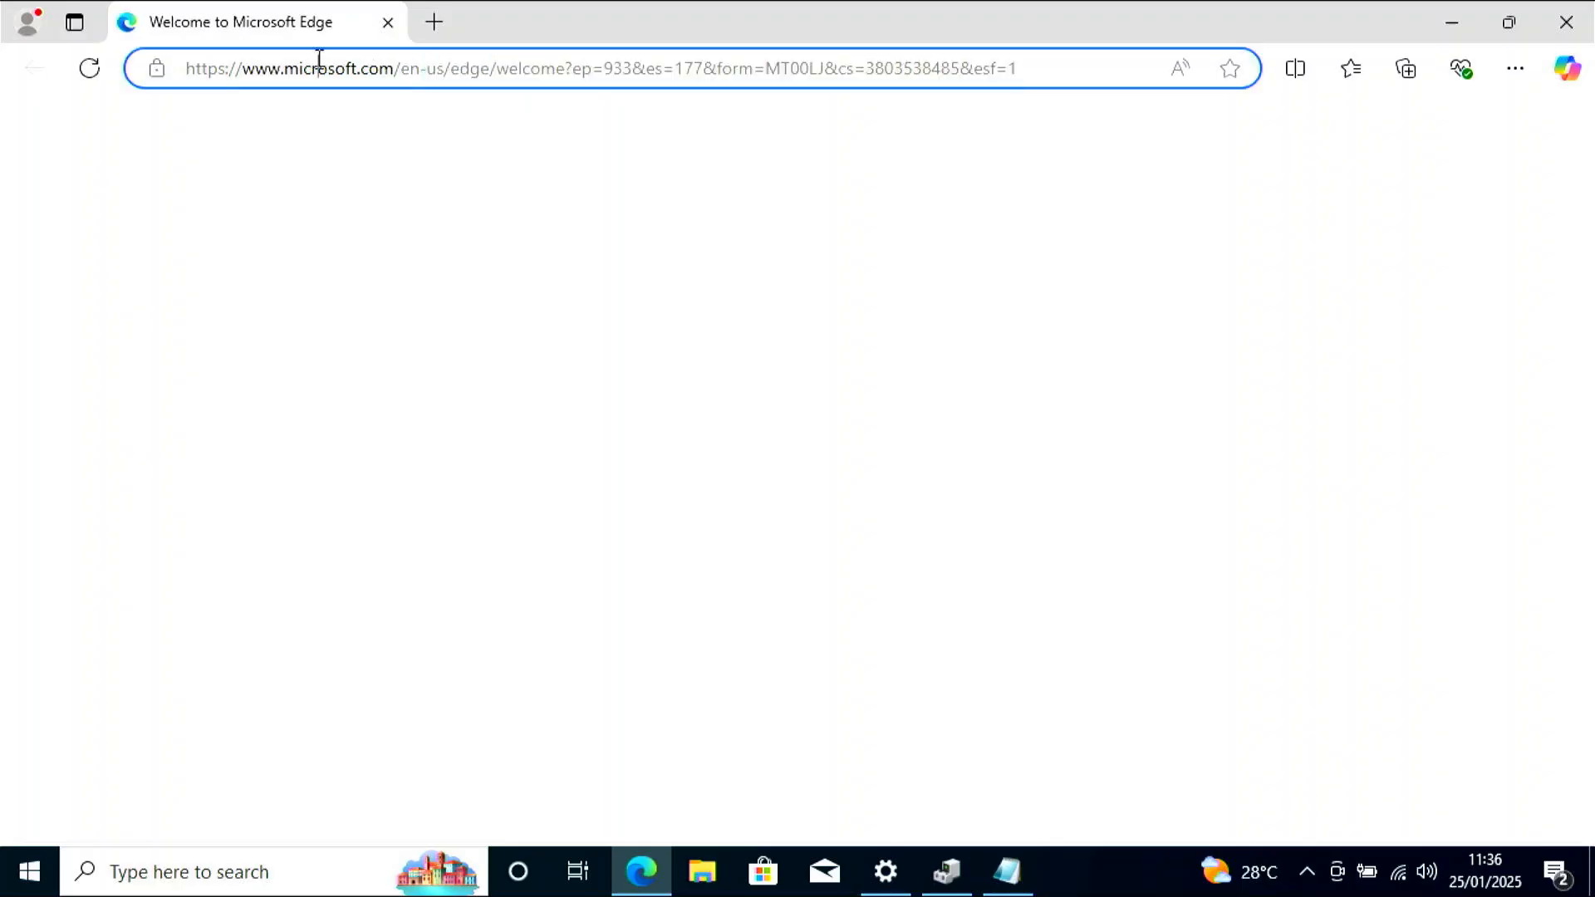
key(ctrl+a)
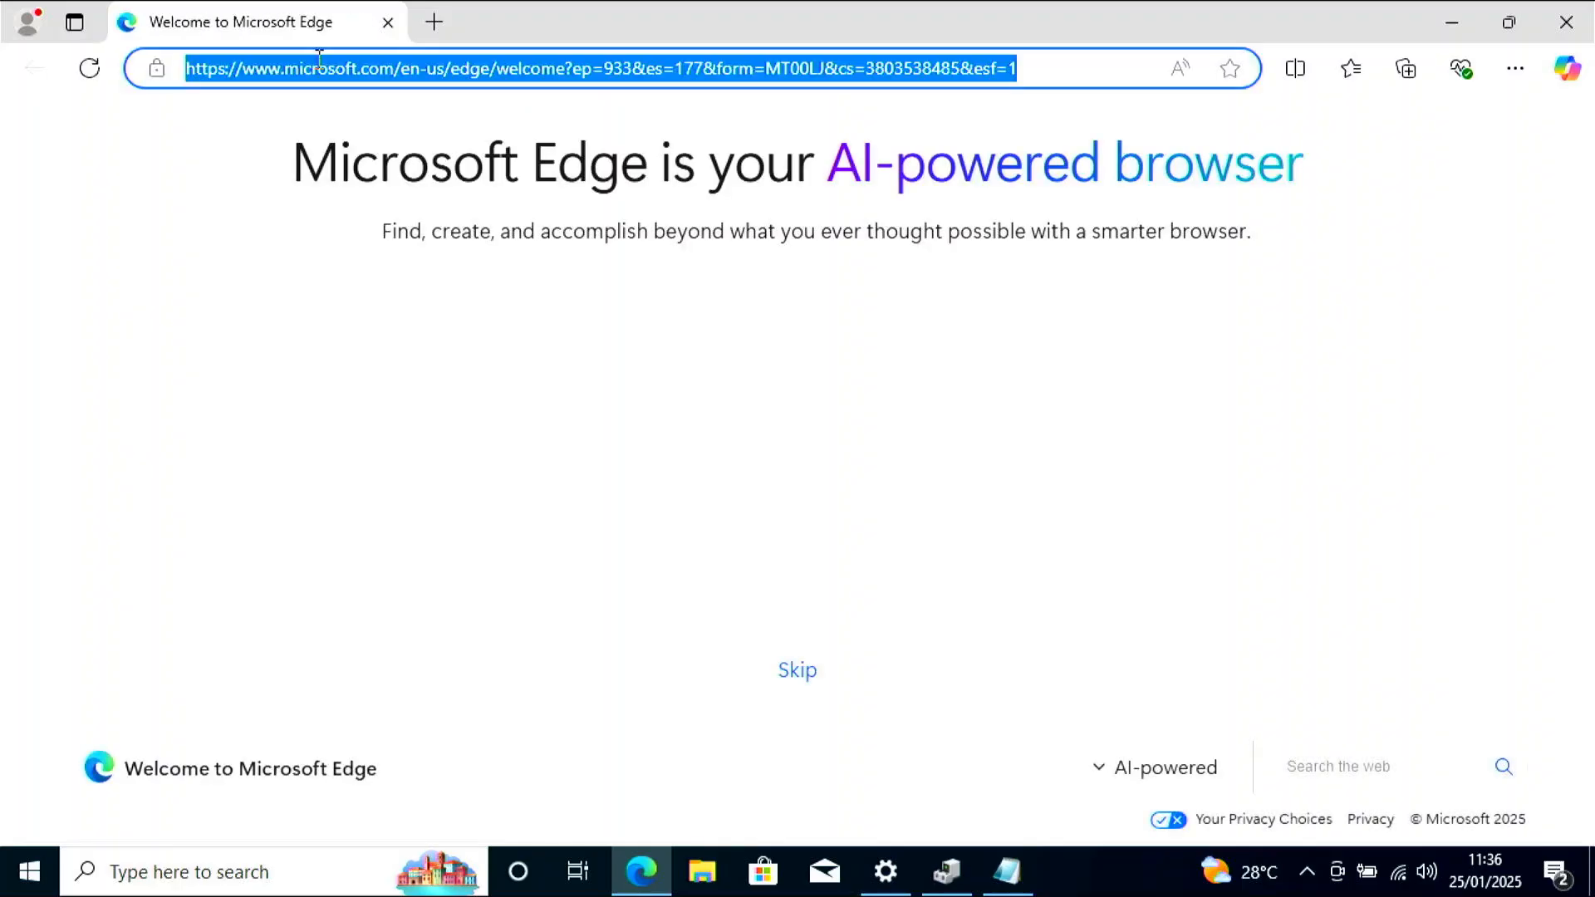
key(BackSpace)
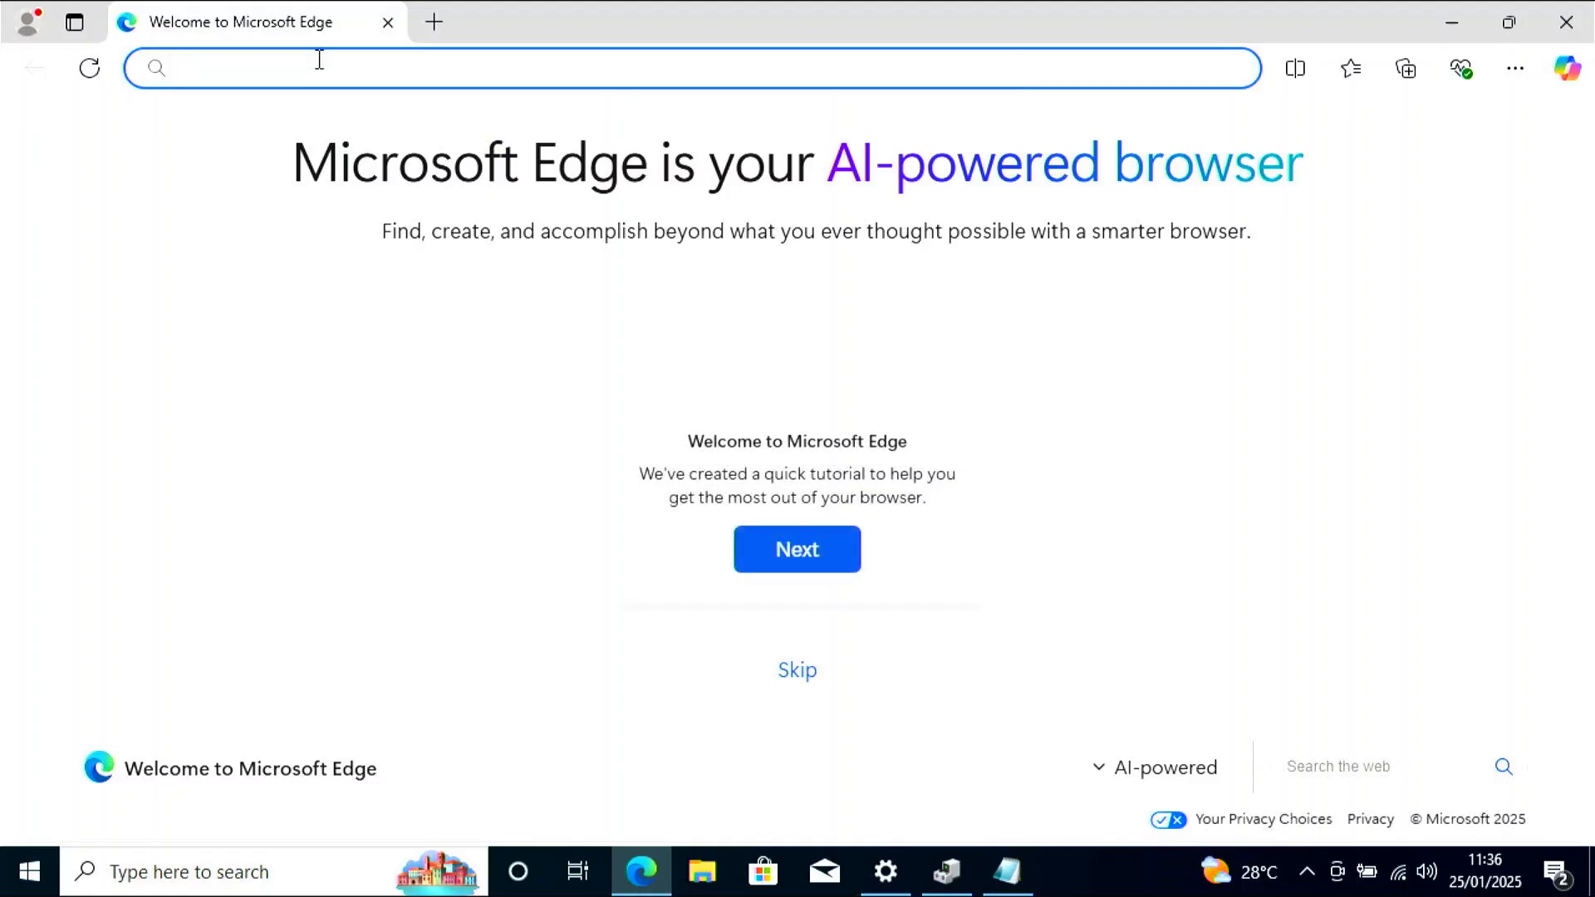
text(google)
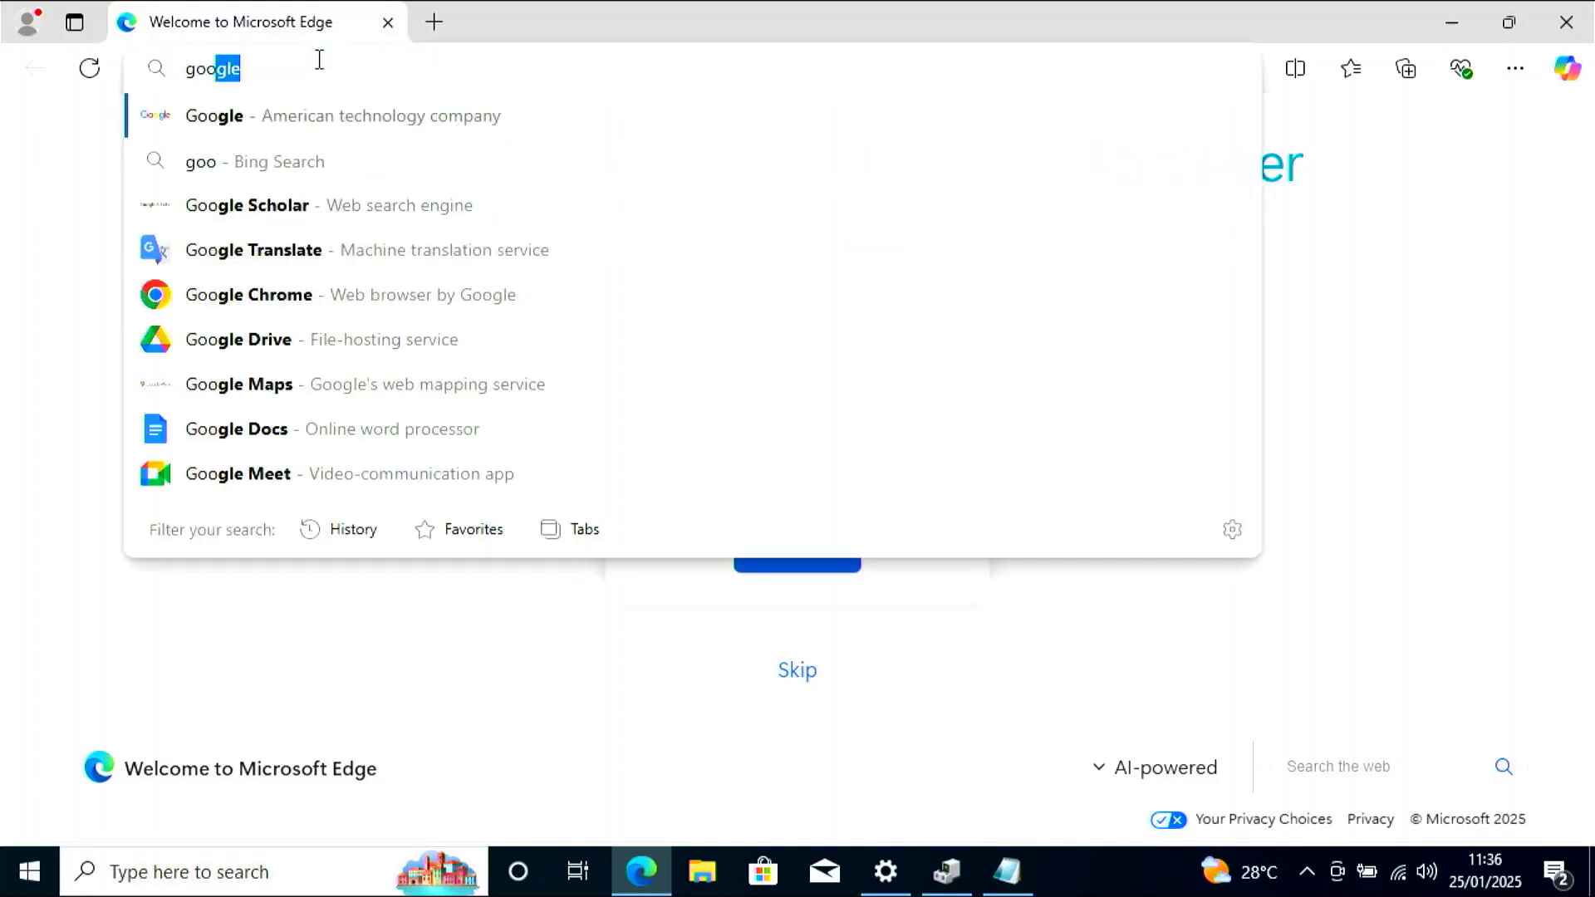
key(Return)
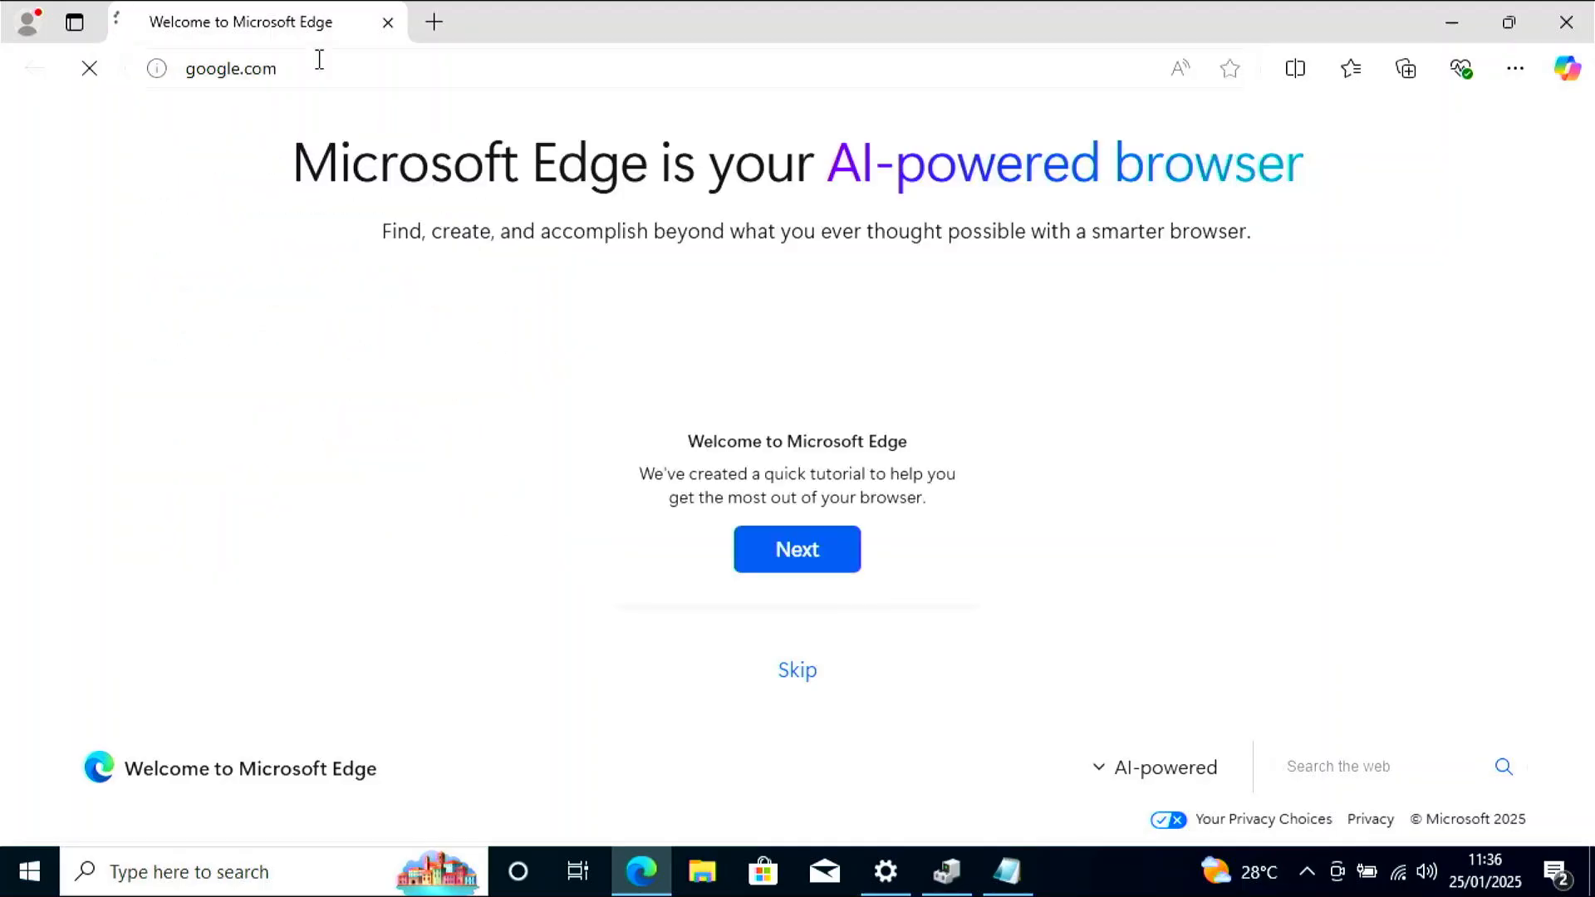
text(drip)
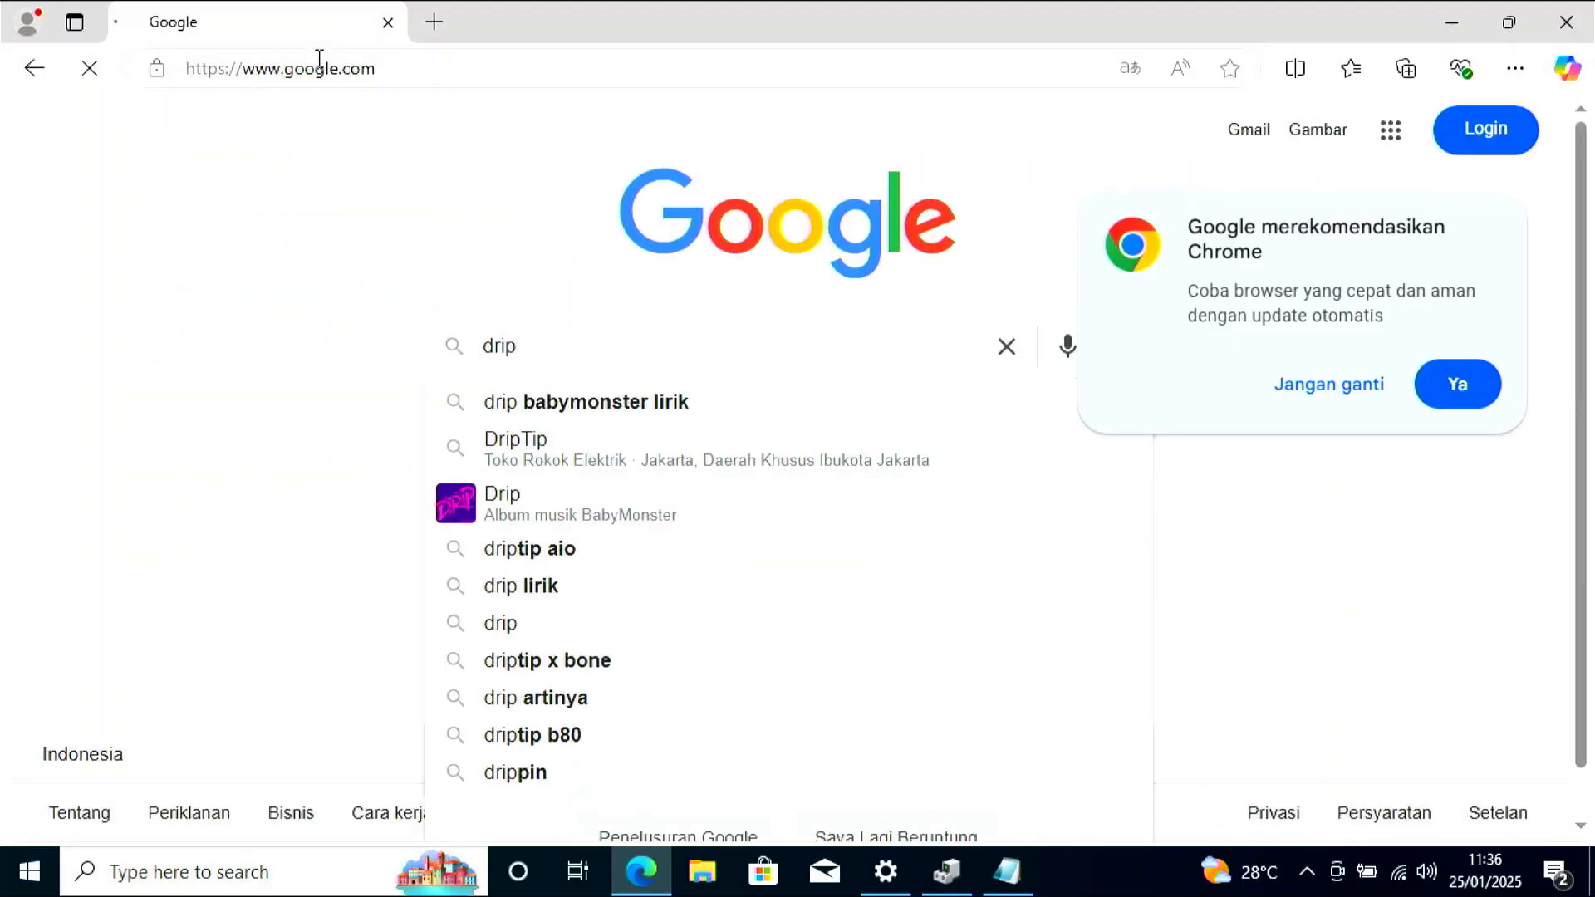
key(Return)
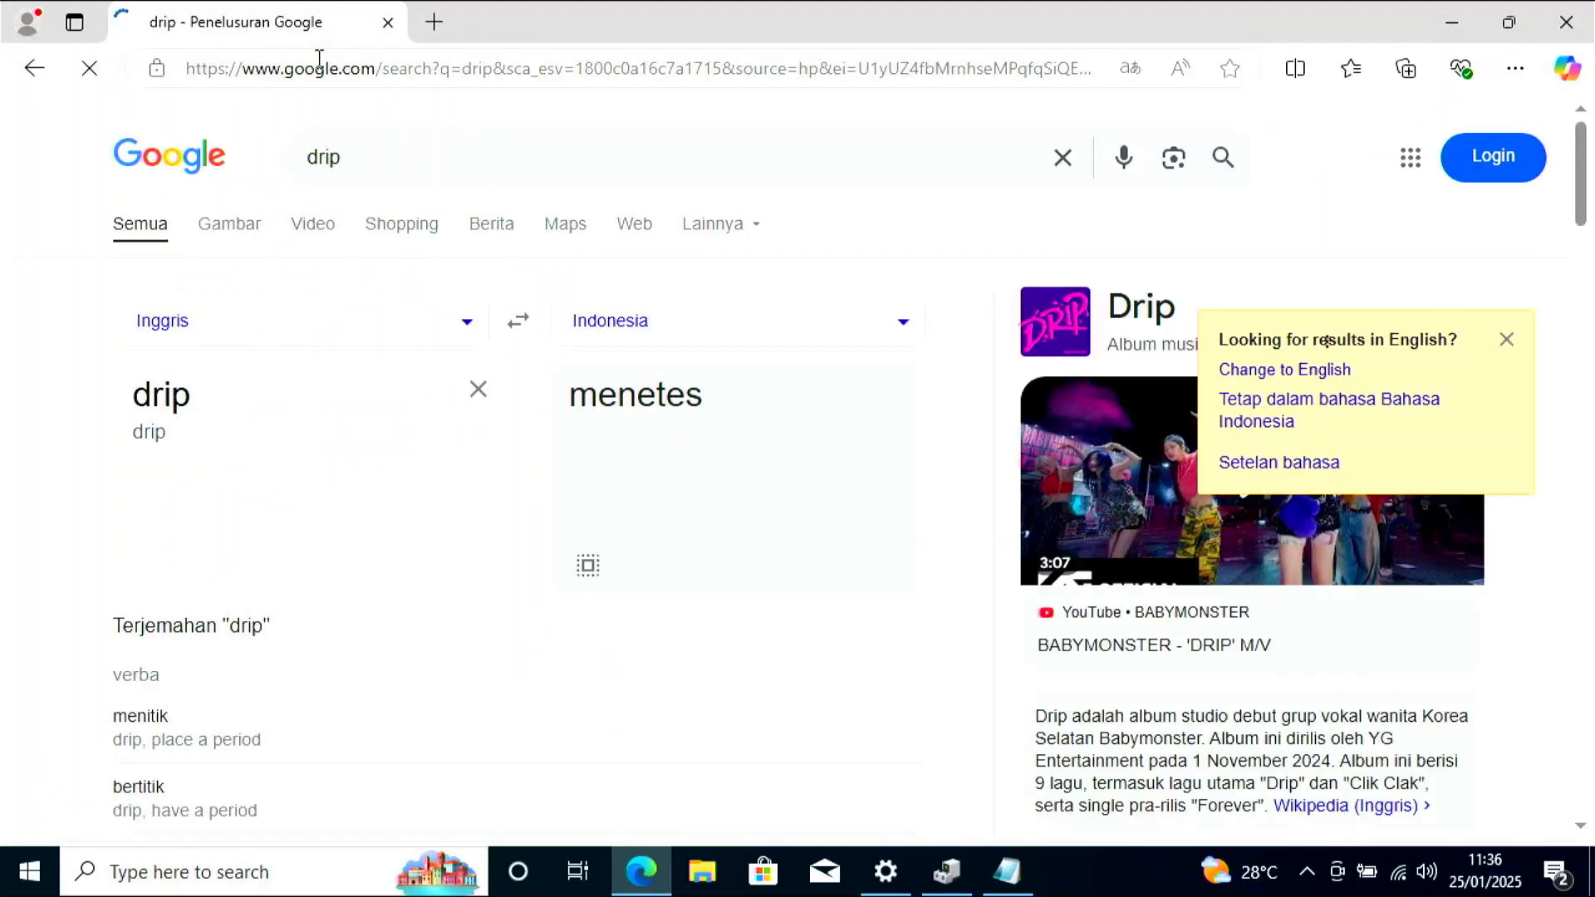
key(ctrl+a)
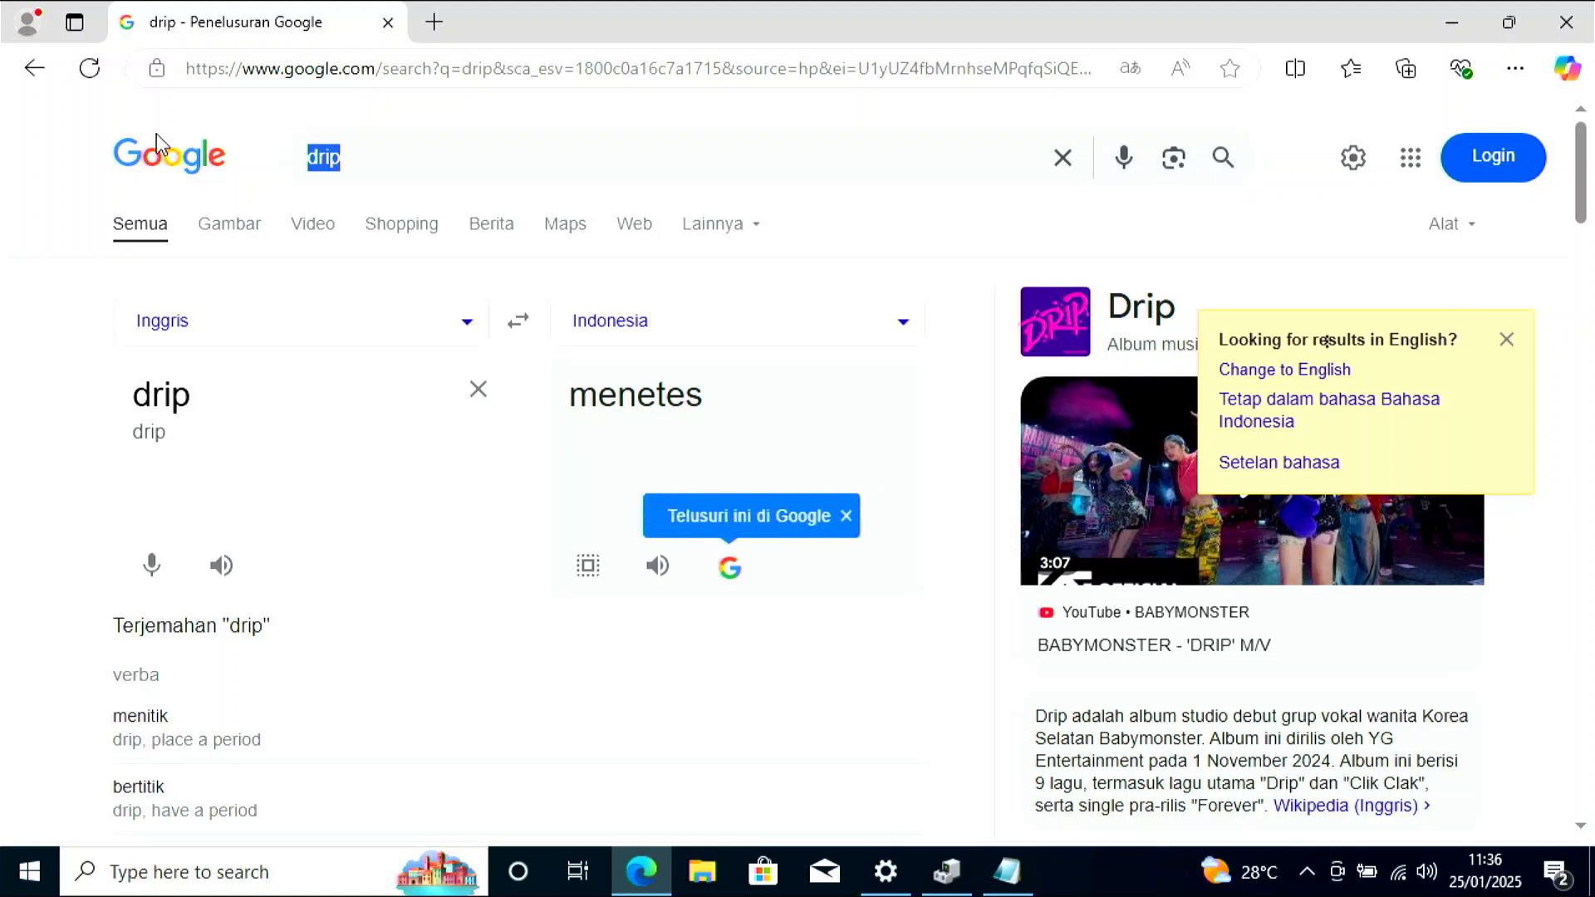
text(drp)
key(Return)
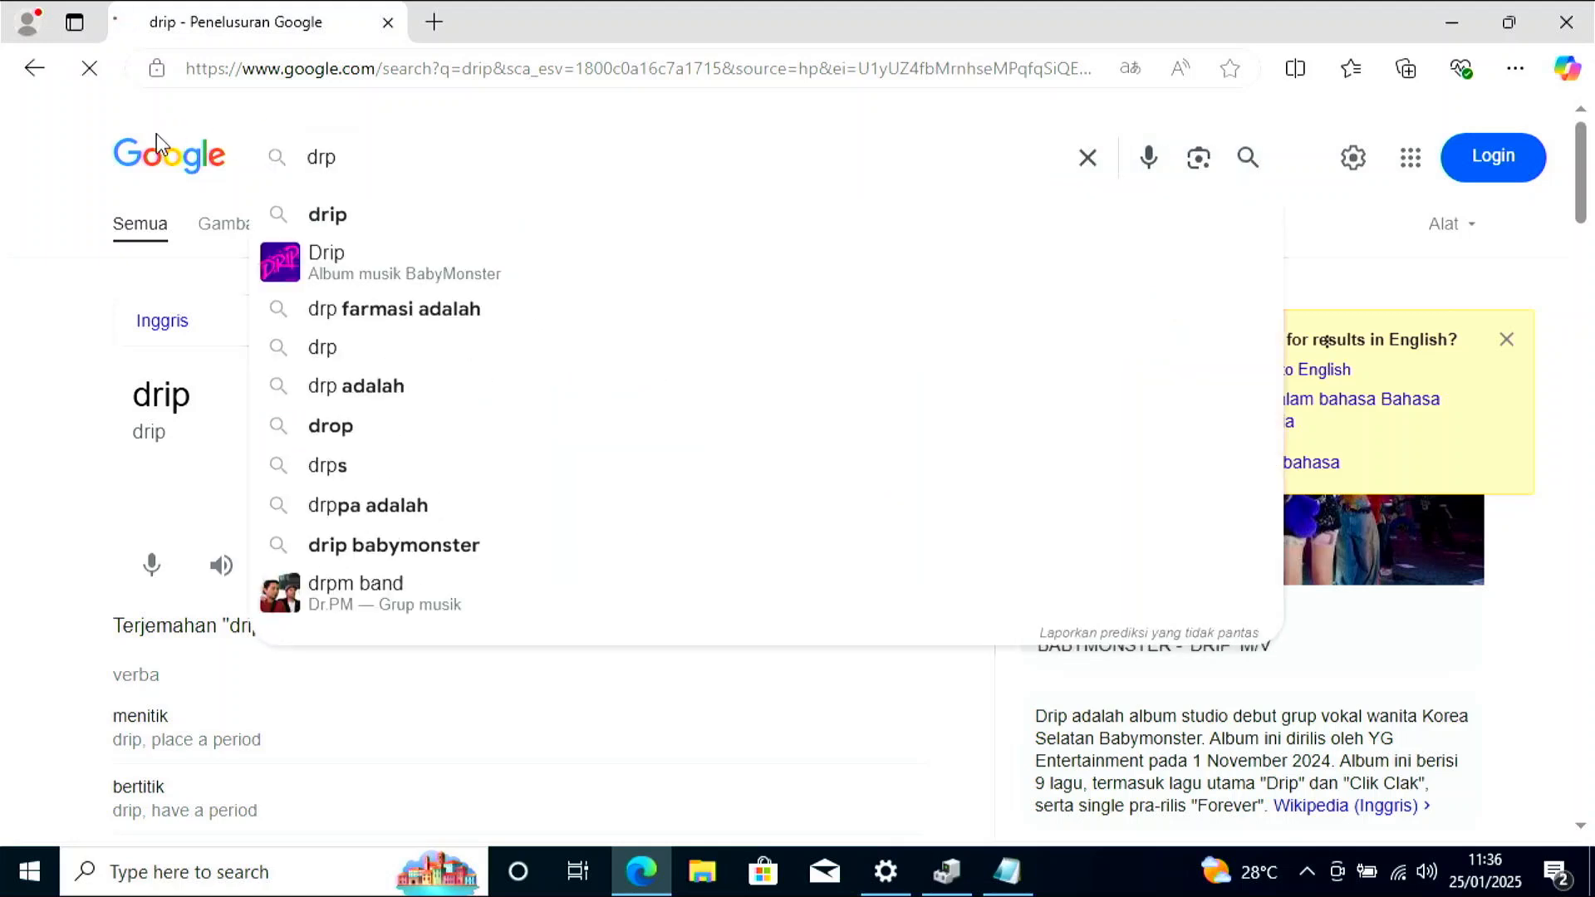
Search Google for "driver pack".
click(380, 160)
key(ctrl+a)
text(driv)
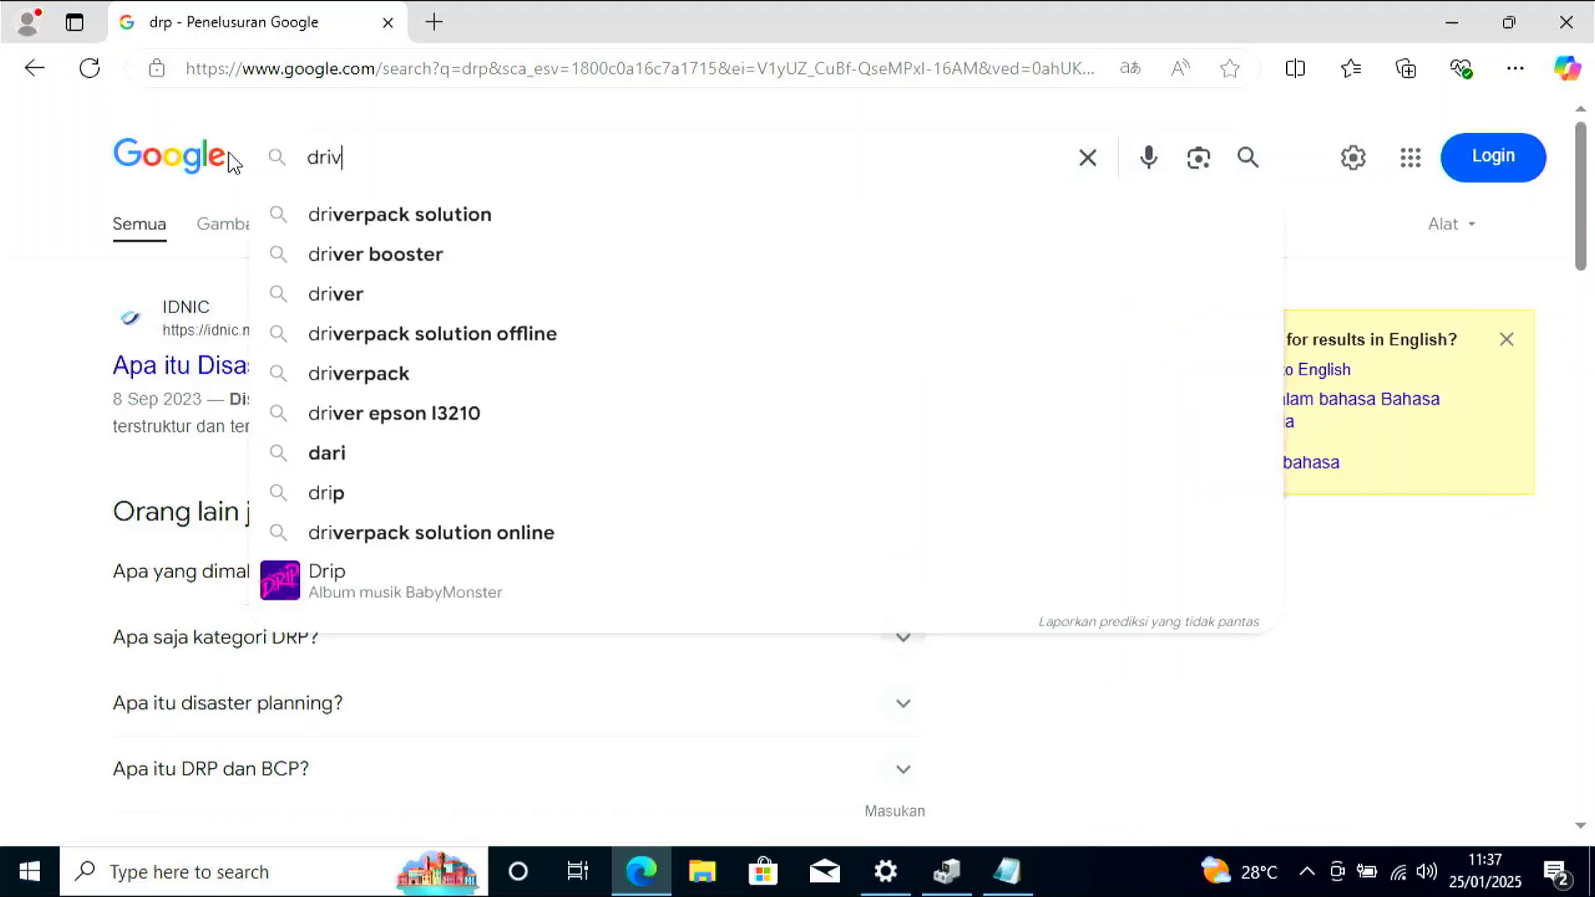
text(er pack)
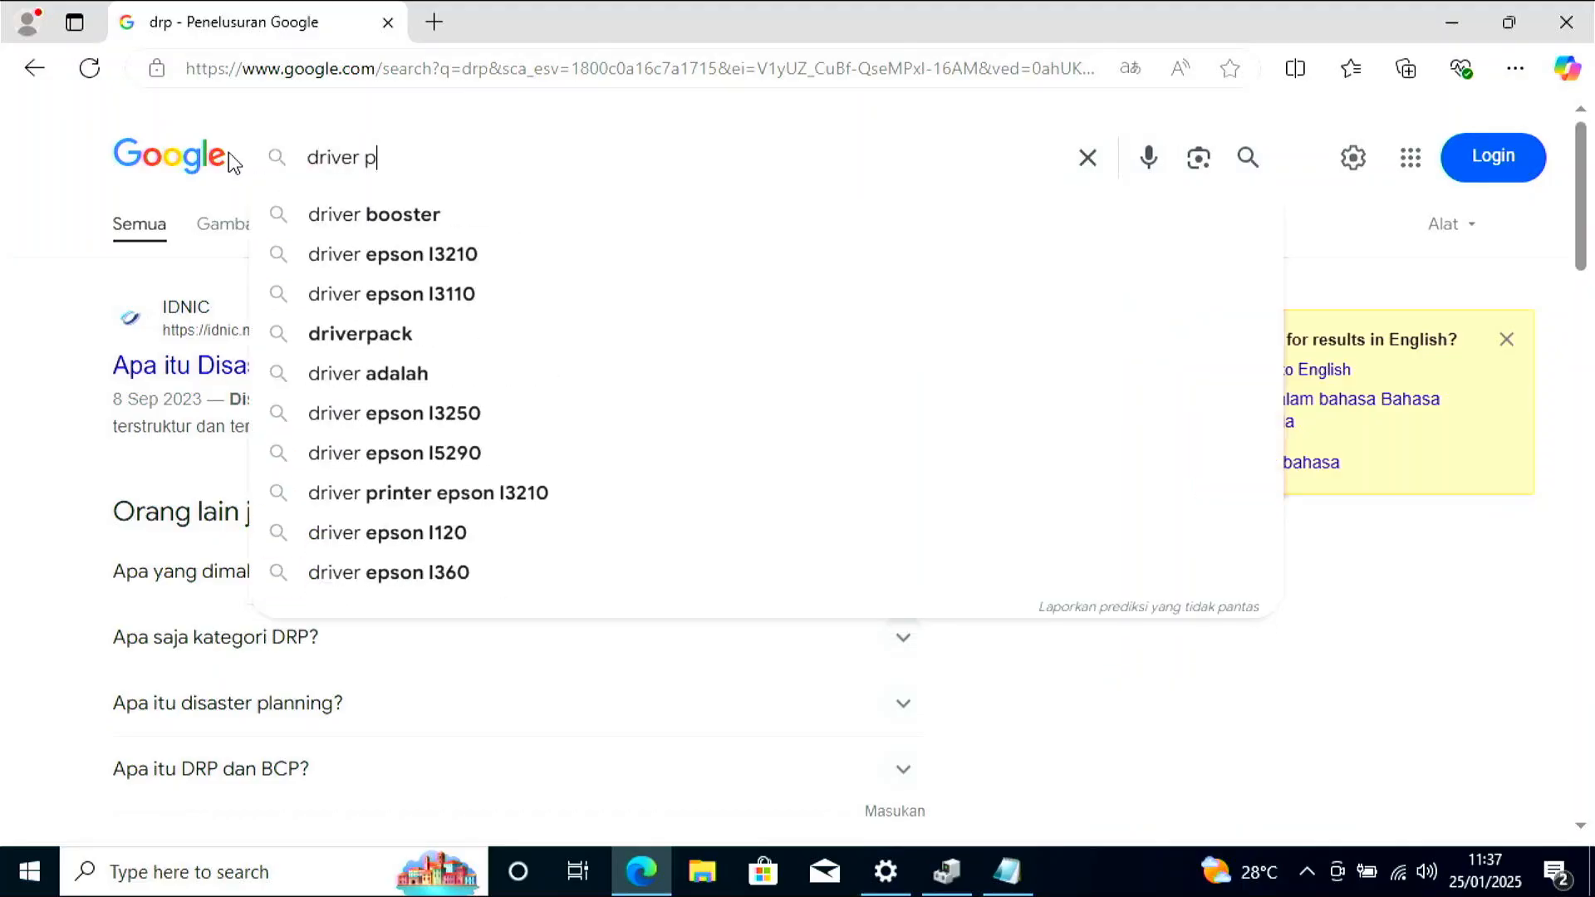
key(Return)
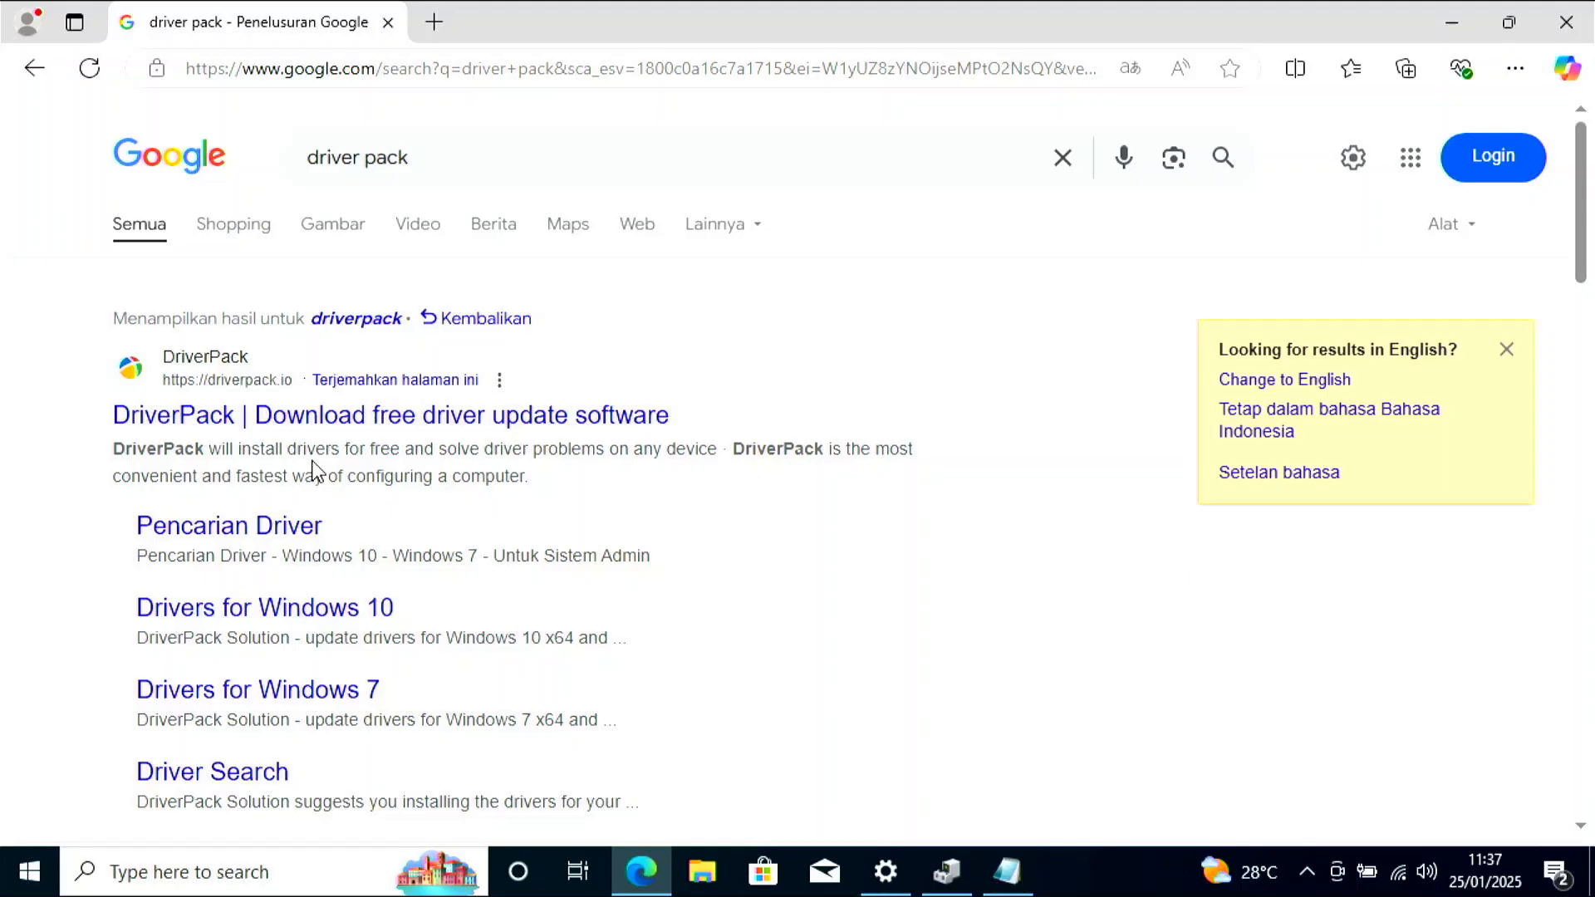
Copy the device instance path on the "sm bus" line of the Notepad note and return to the Google results in Edge.
click(1003, 869)
click(466, 366)
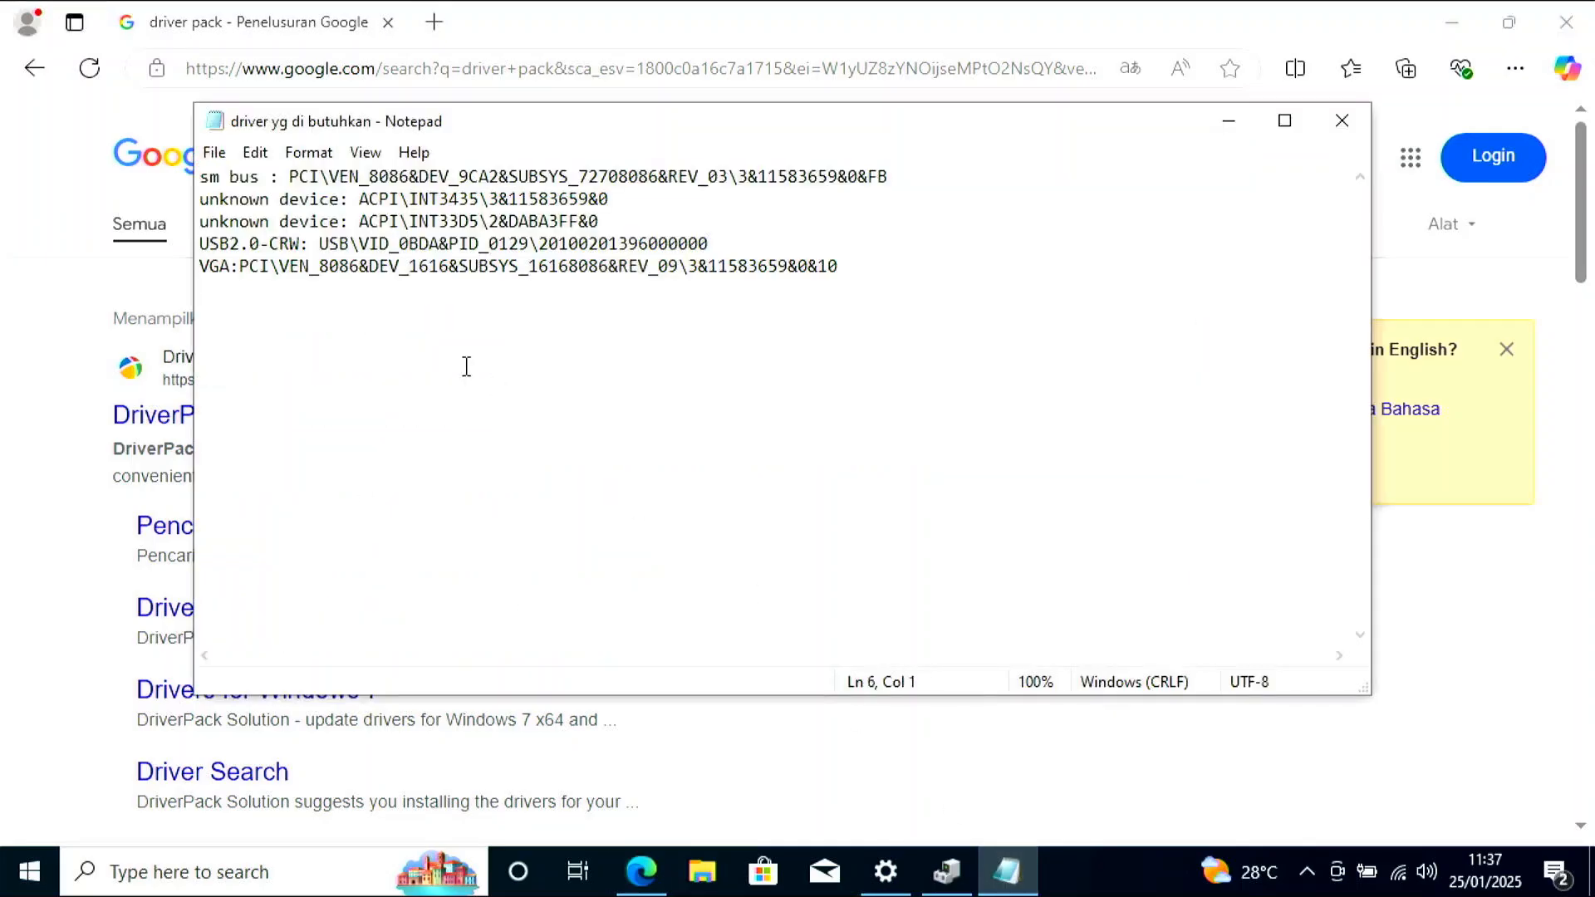
drag(289, 176, 876, 166)
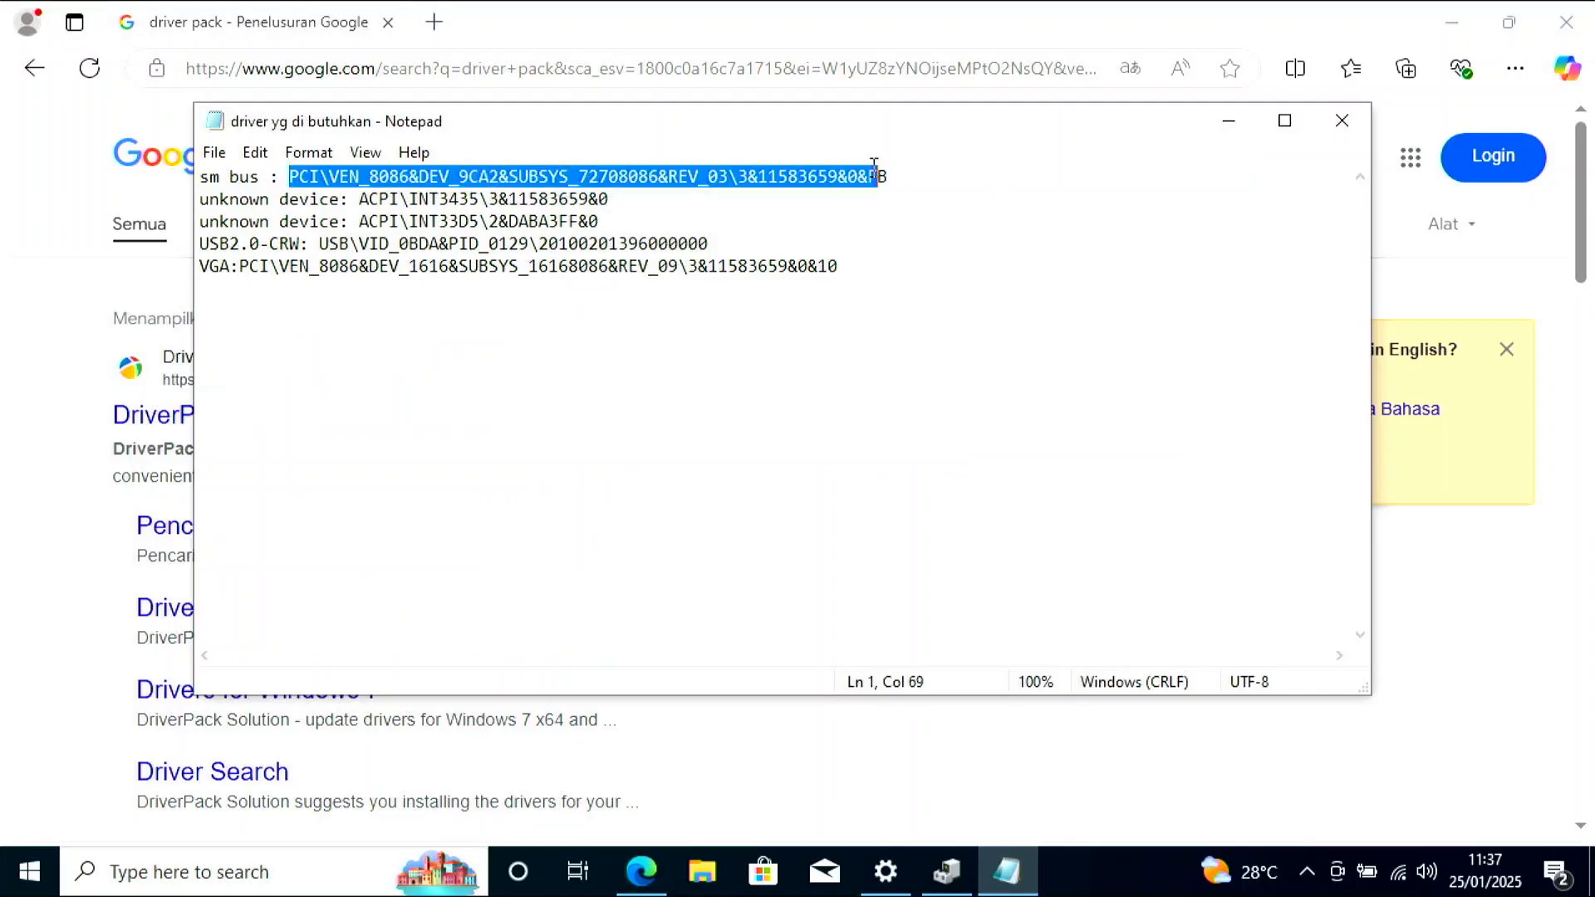
right_click(872, 182)
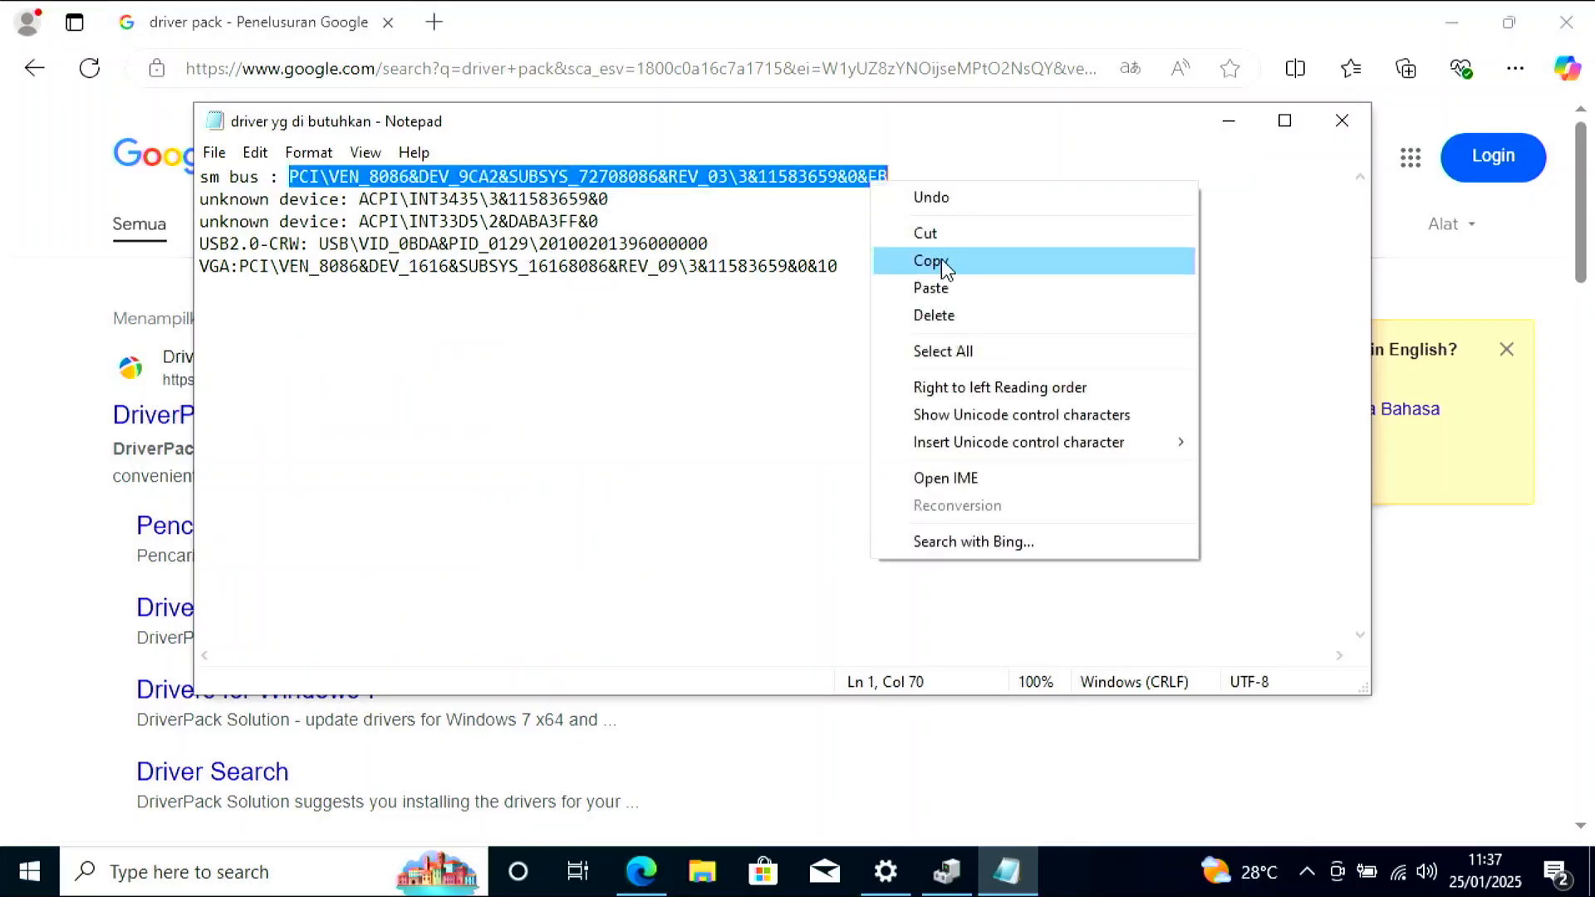
click(947, 260)
click(4, 448)
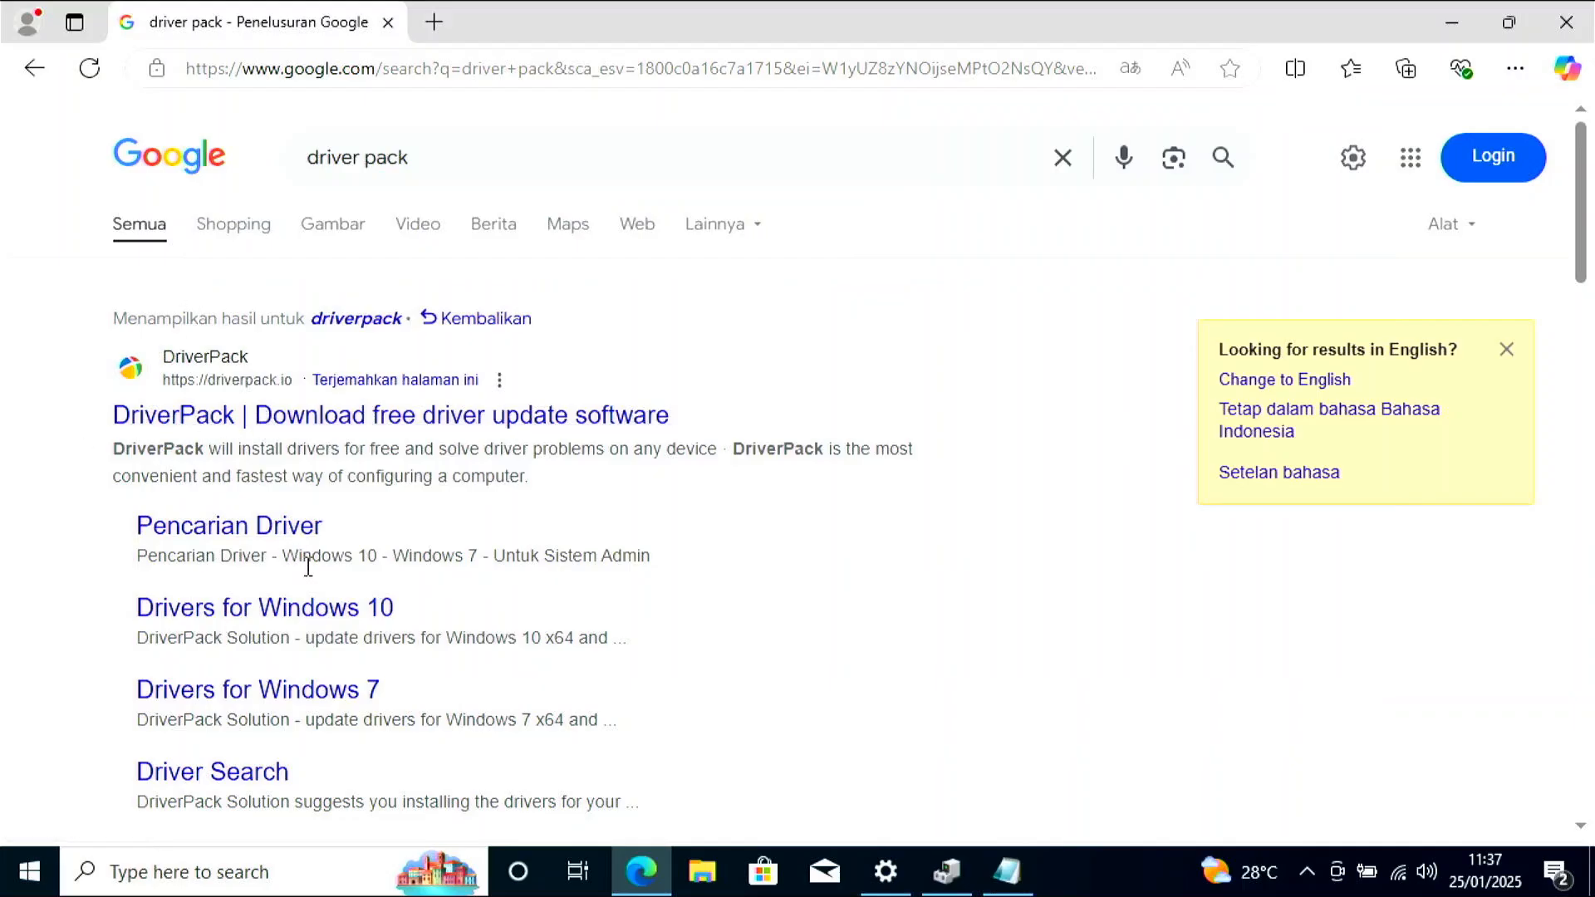
Open DriverPack's driver search from the Google results and search for the copied "sm bus" device instance path.
click(191, 536)
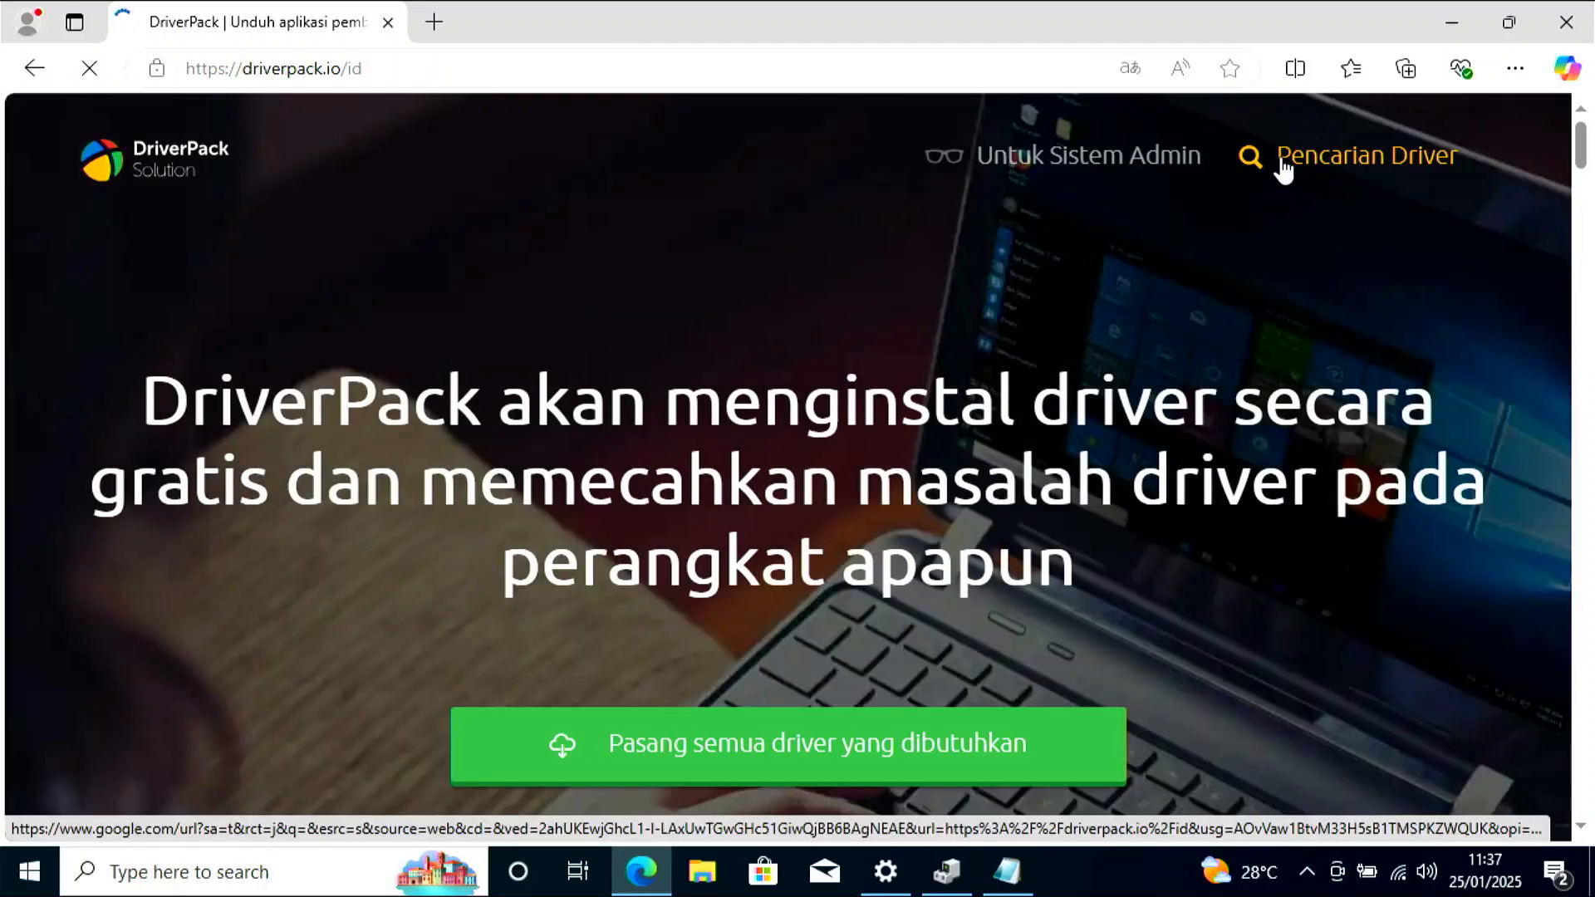
click(1326, 161)
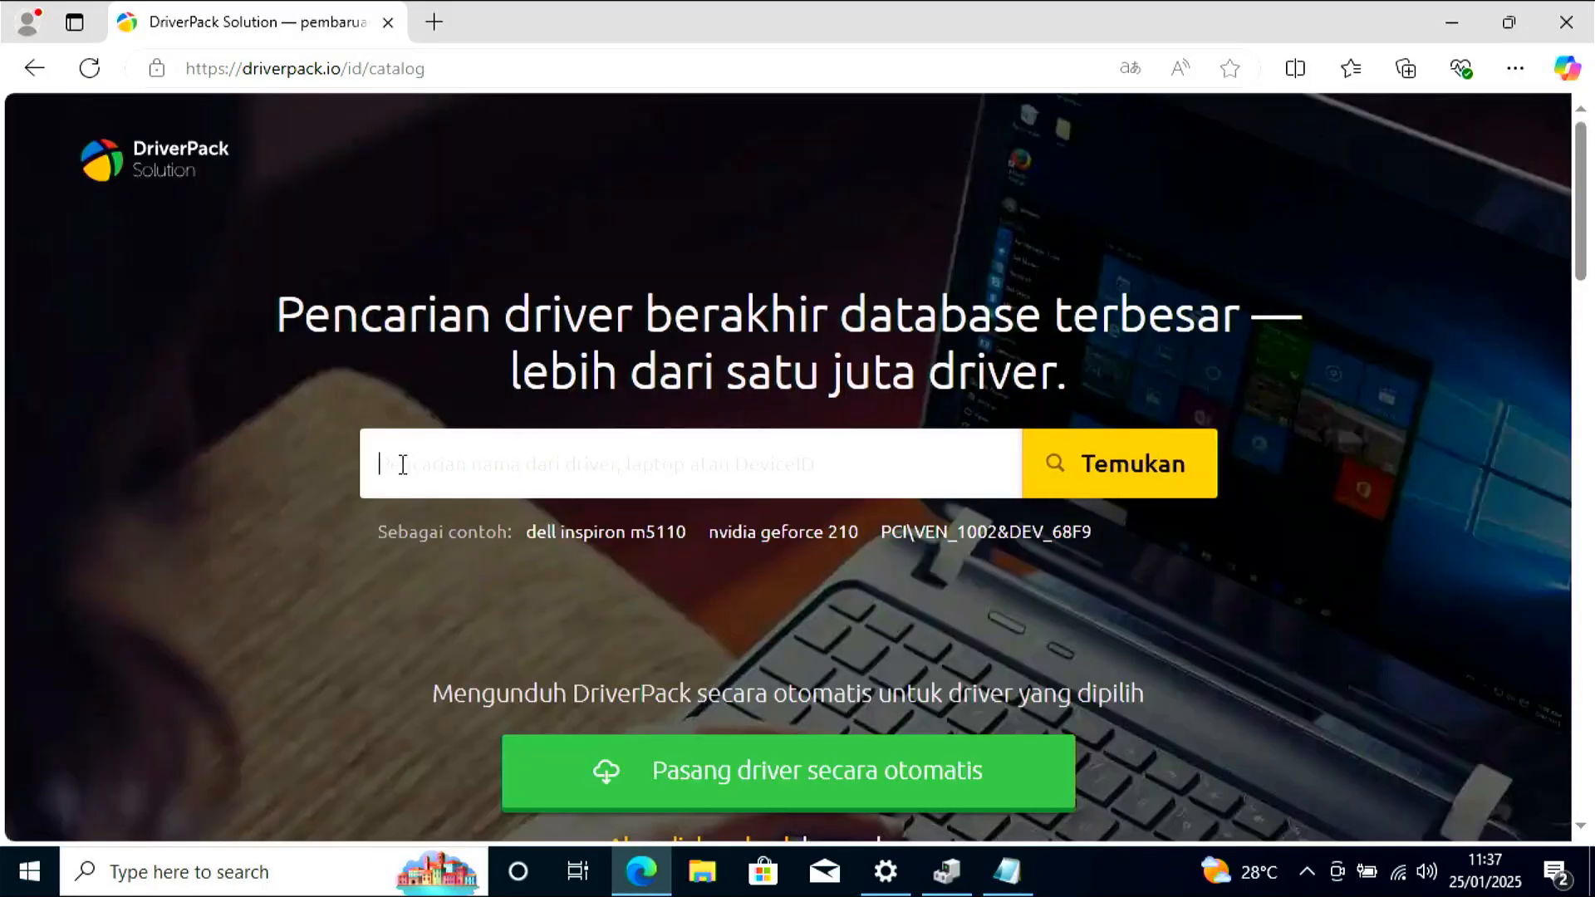
right_click(402, 464)
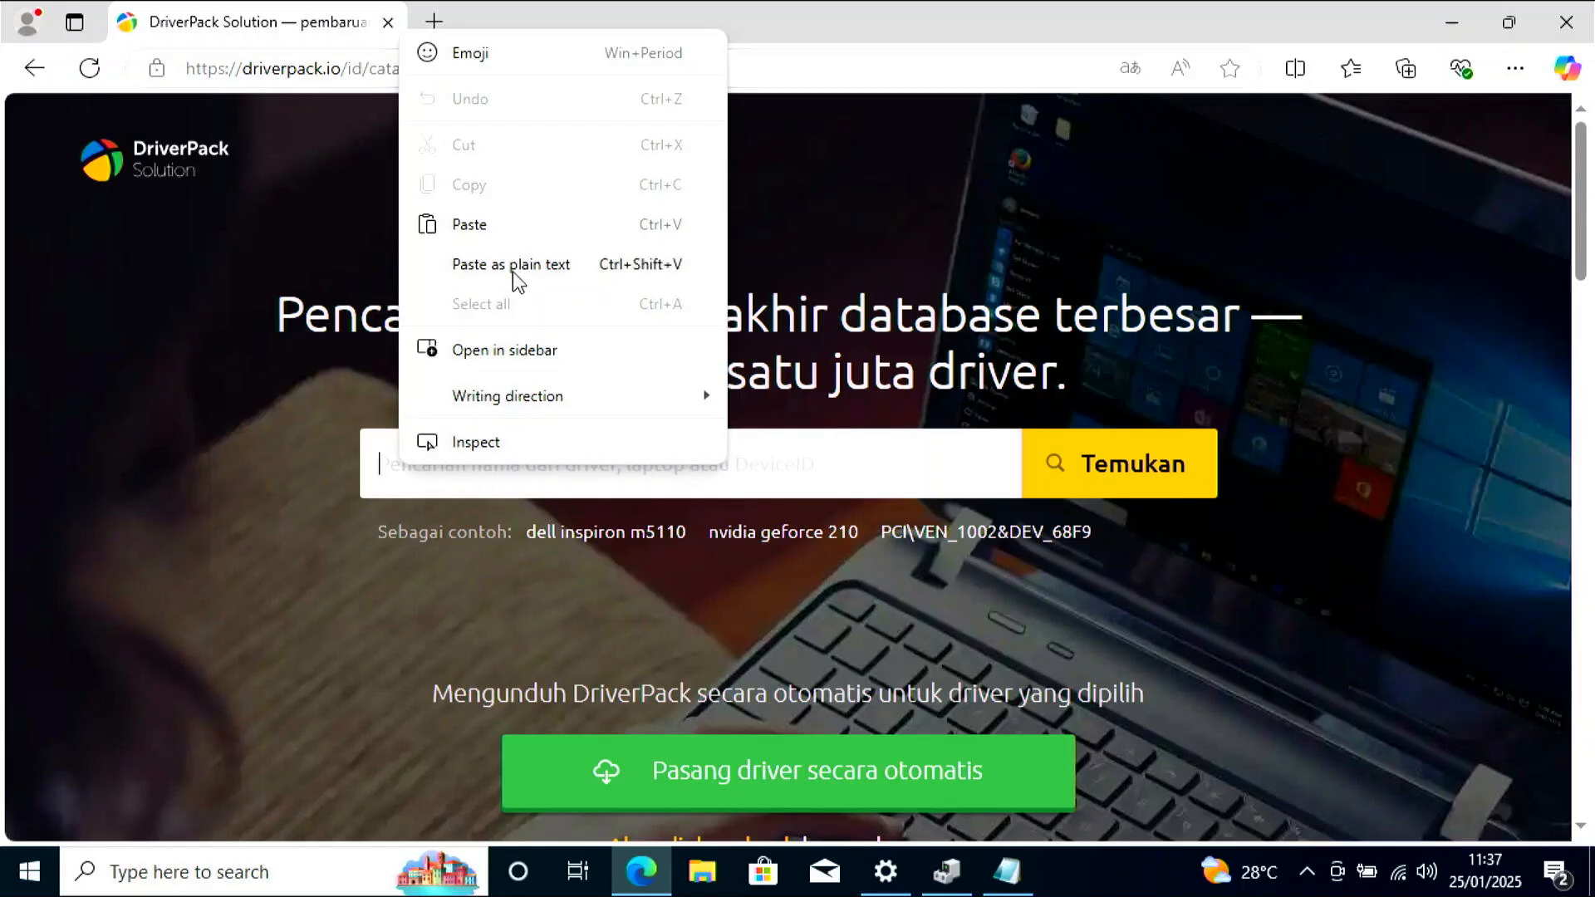
click(478, 231)
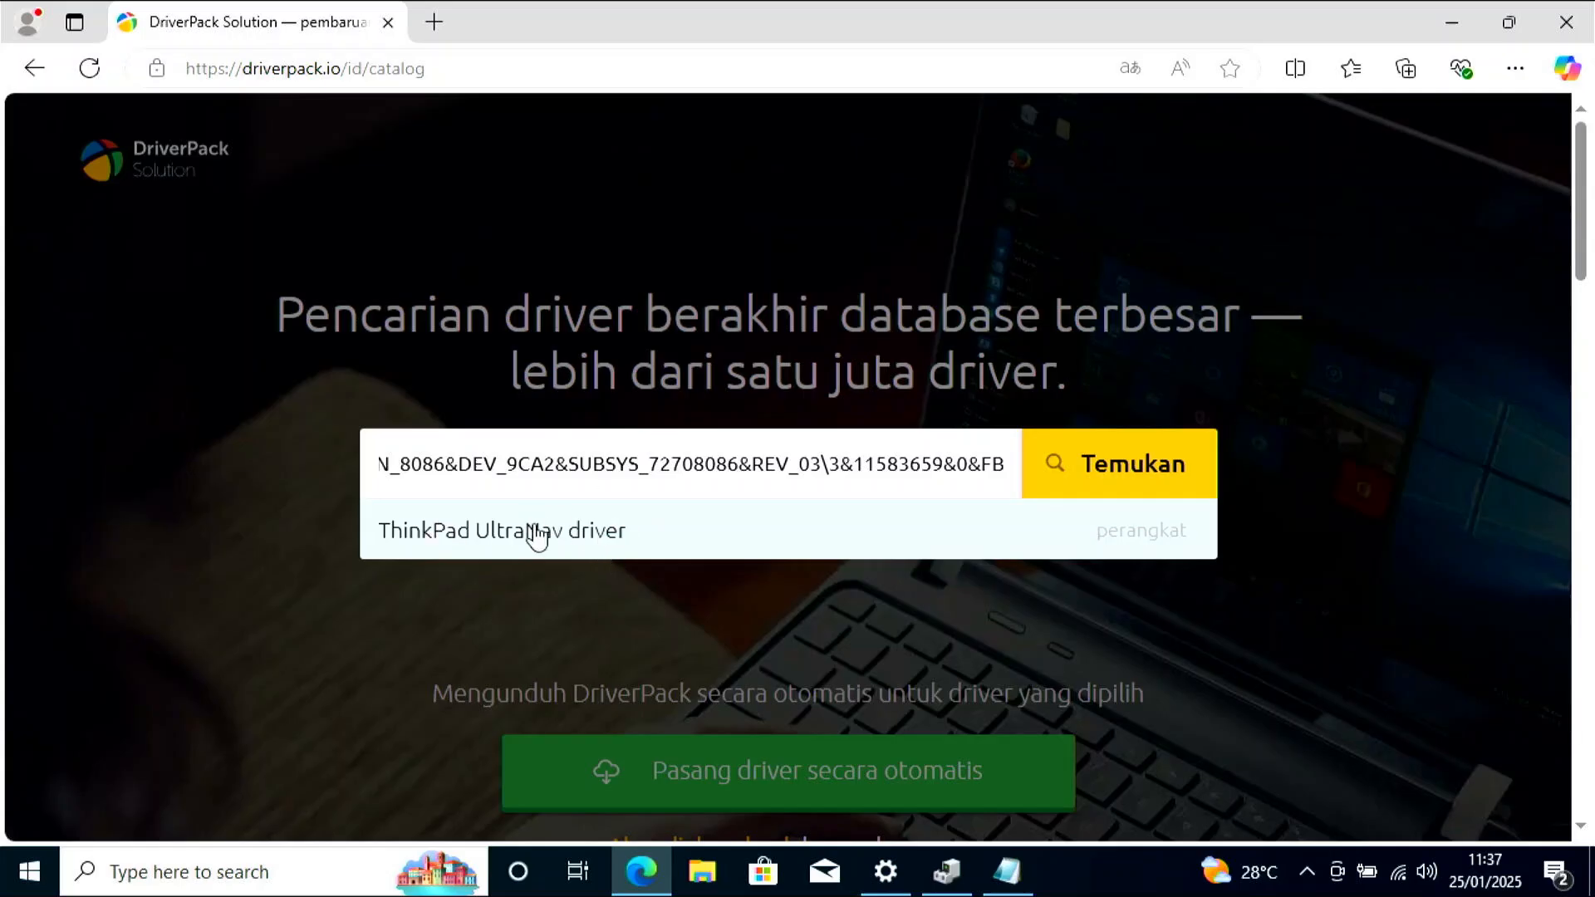
click(1150, 490)
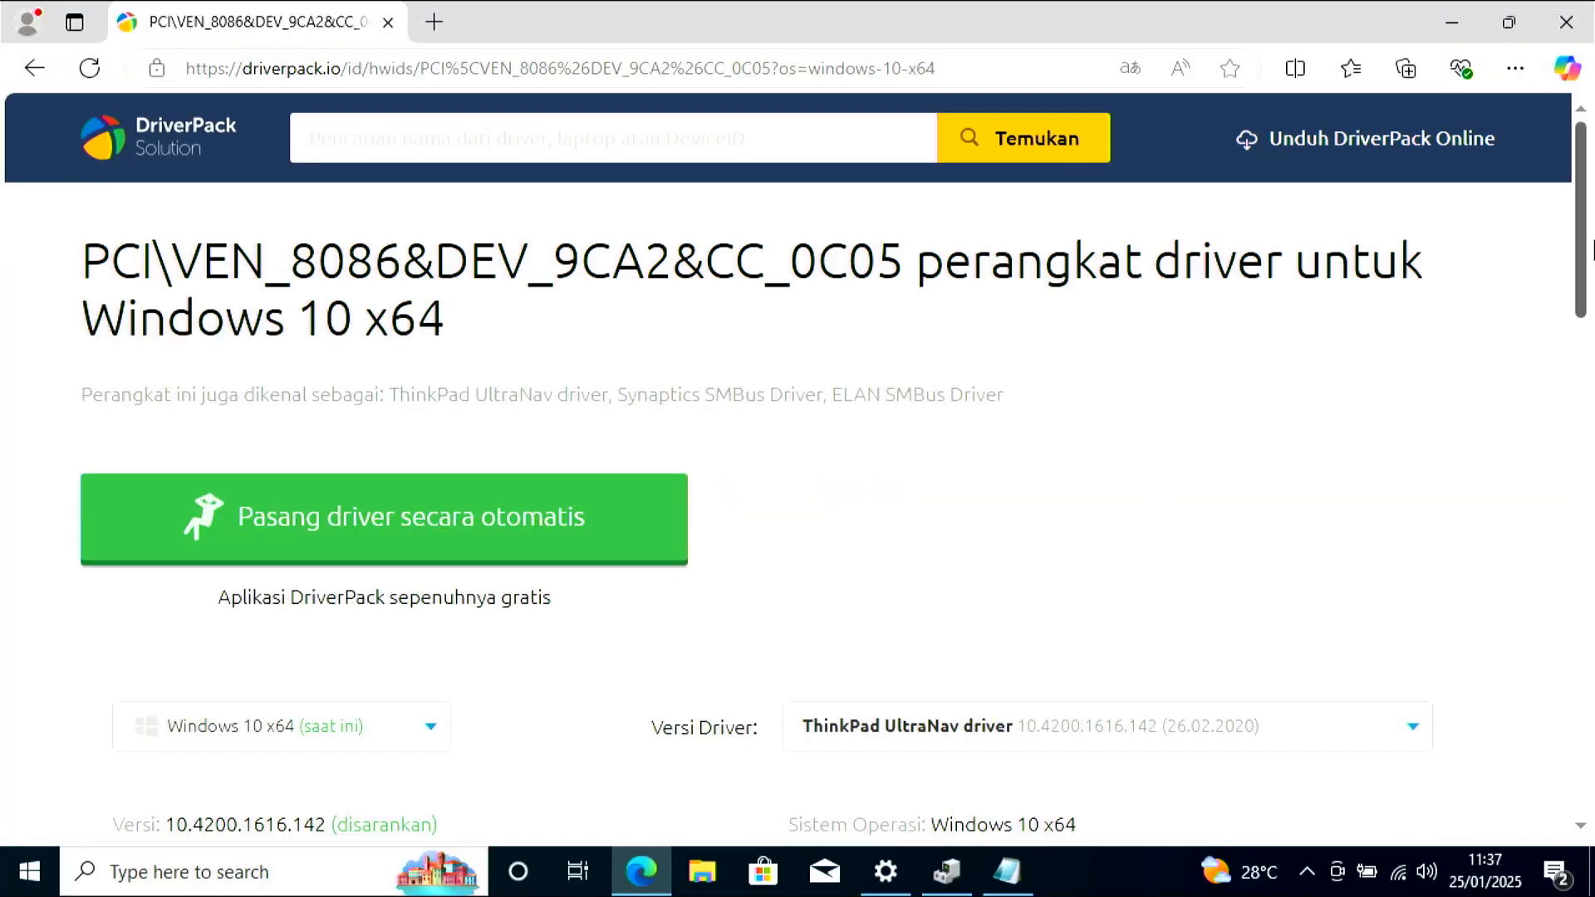
Check the operating system choices, keep Windows 10 x64, and download the ThinkPad UltraNav driver 10.4200.1616.142 as a ZIP.
scroll(1580, 158, down, 3)
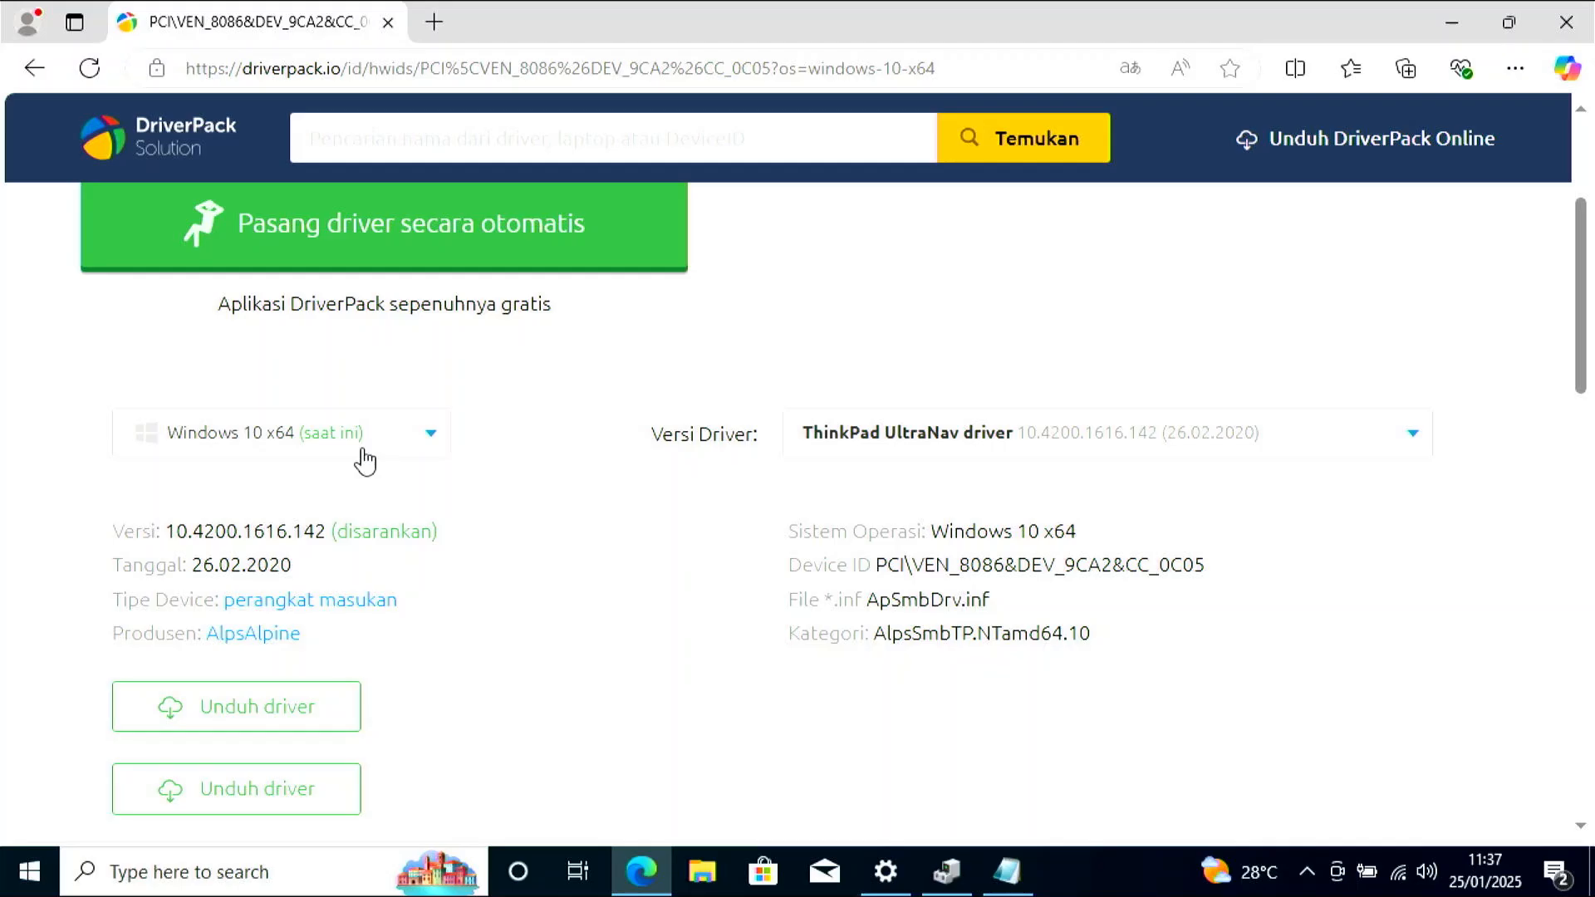
click(364, 461)
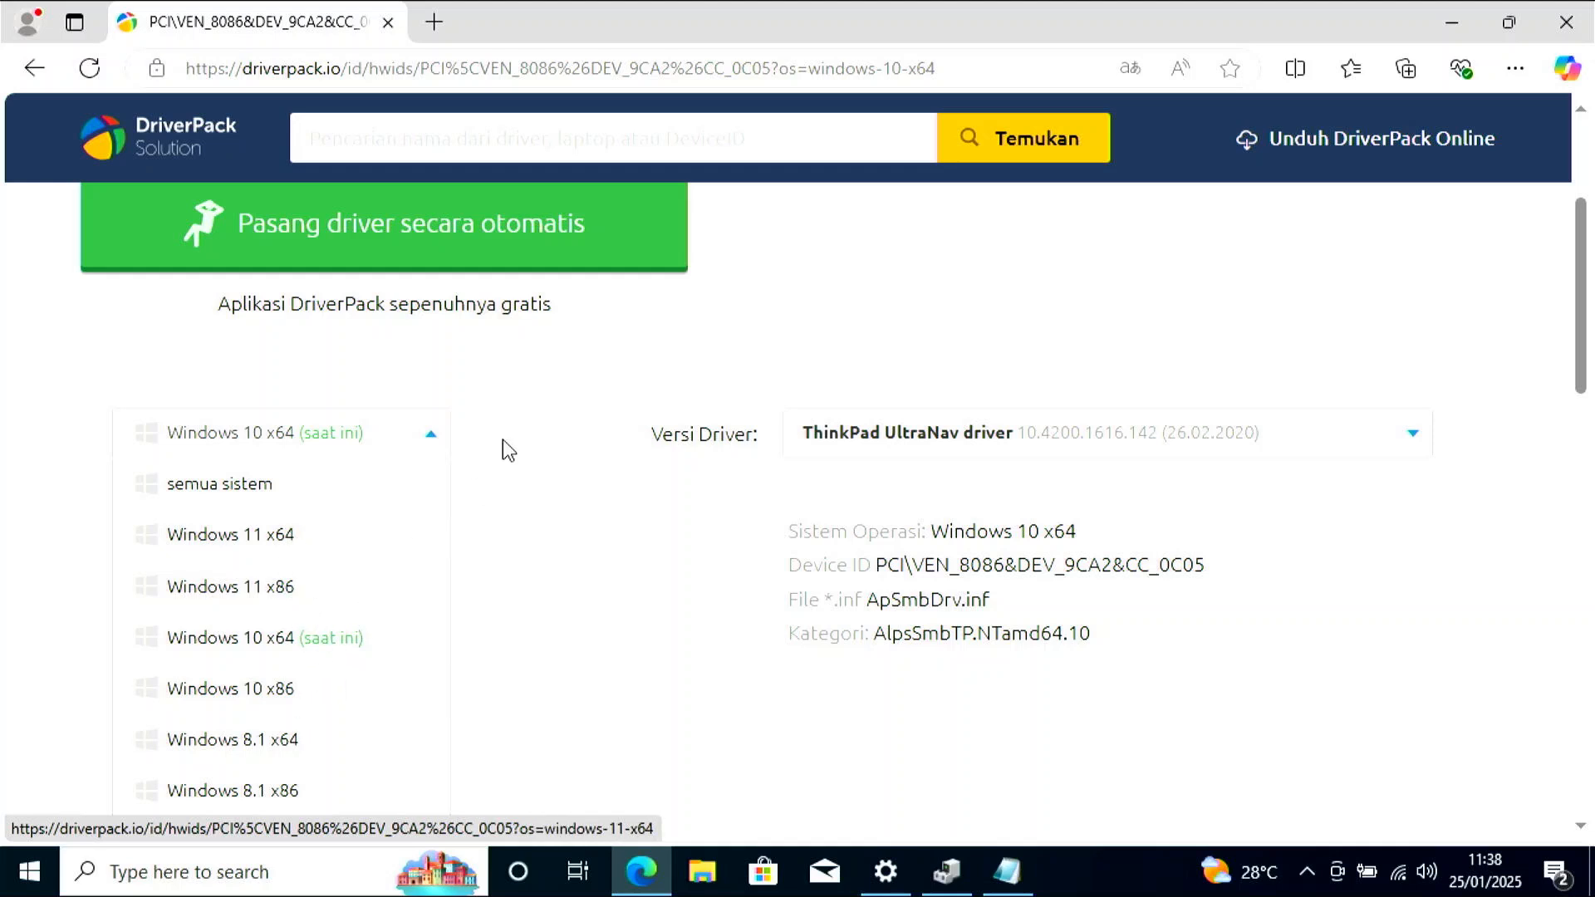
click(546, 396)
drag(1590, 310, 1587, 399)
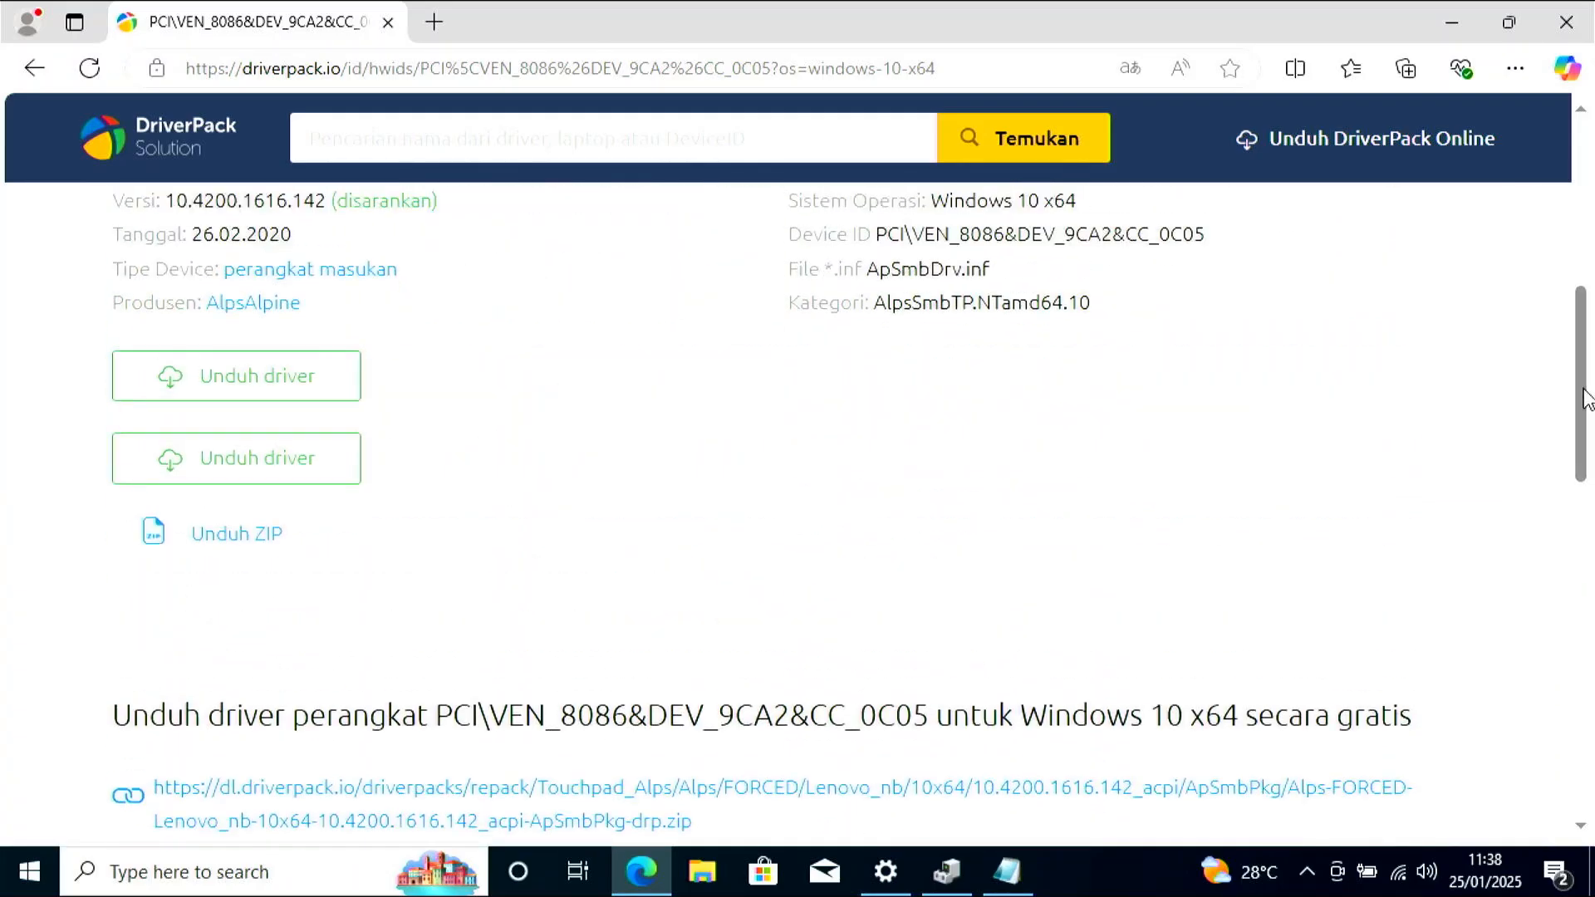
click(231, 548)
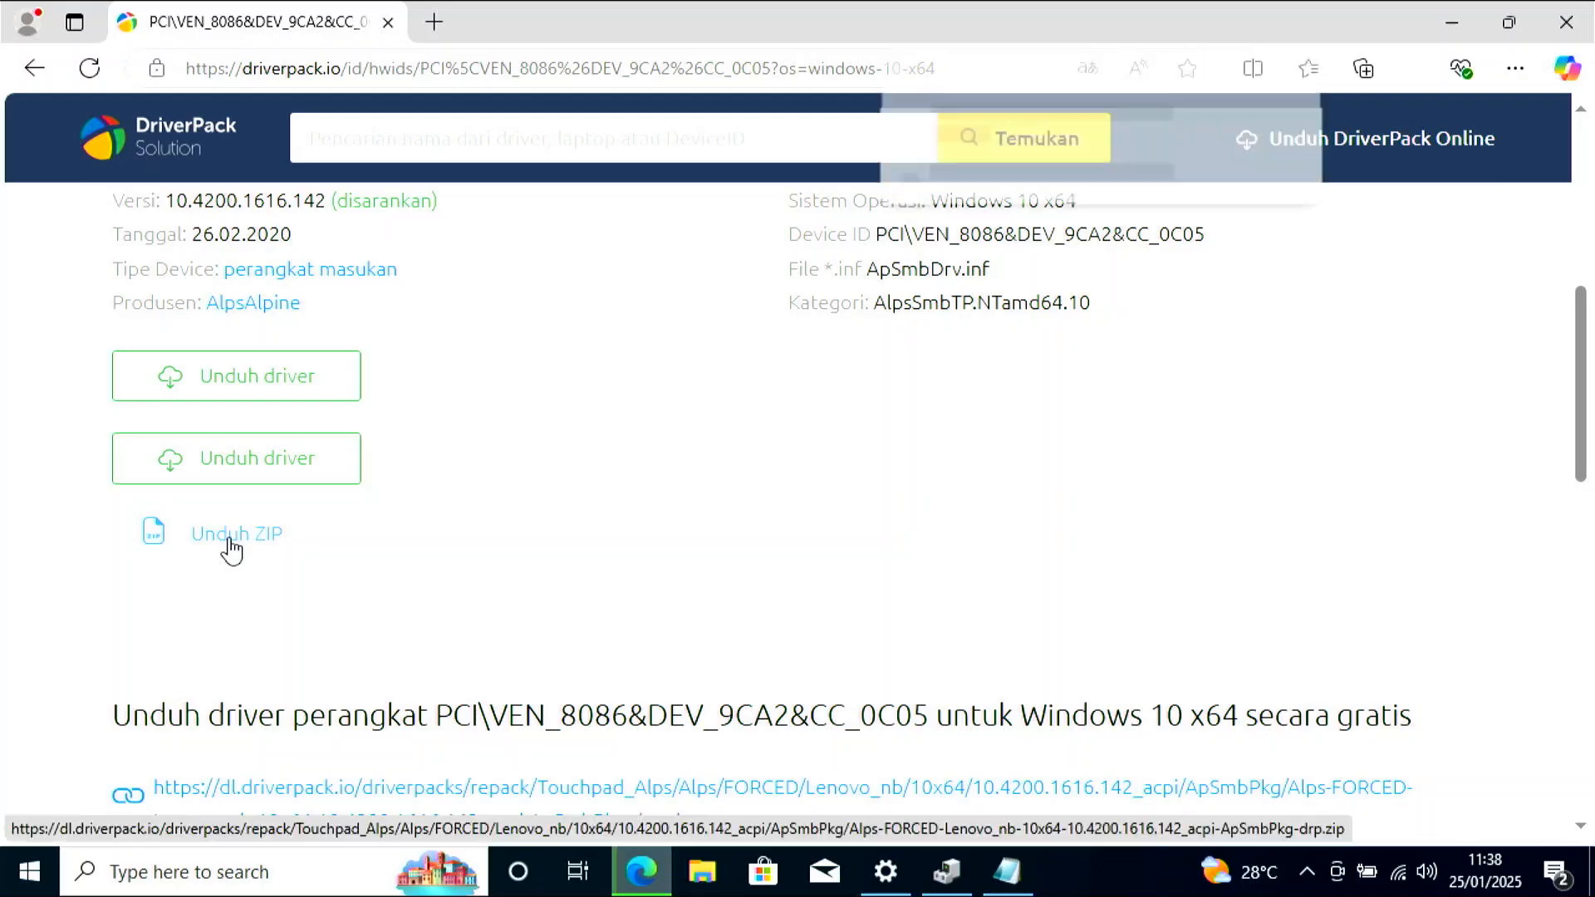
mouse_move(1187, 178)
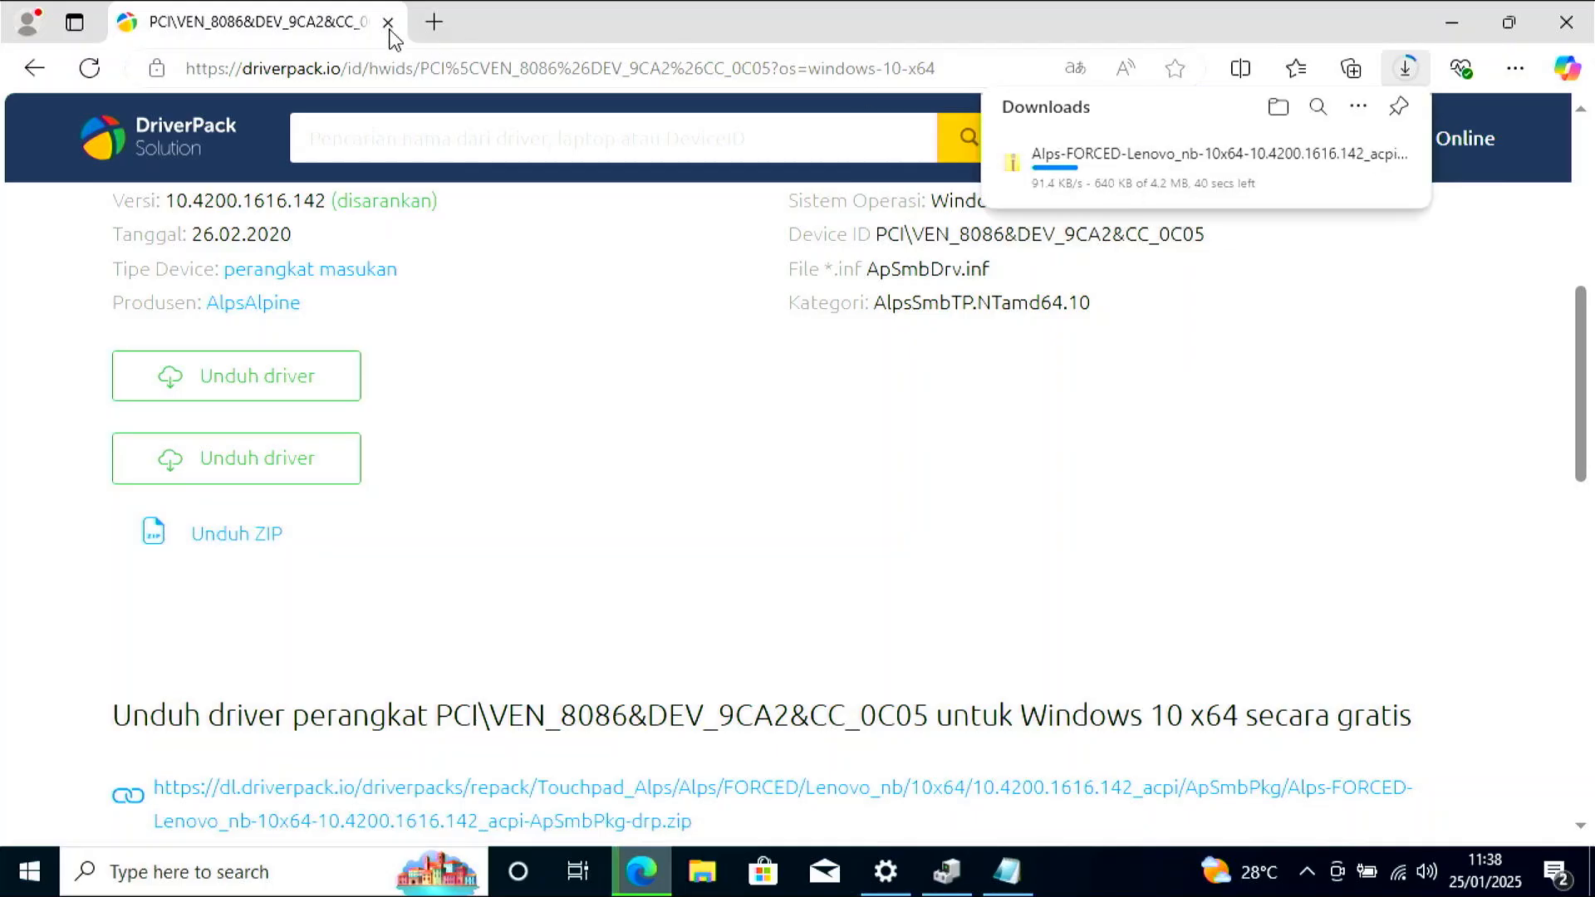
Search the web for "winrar" in a new browser tab and open the official win-rar.com site.
click(435, 22)
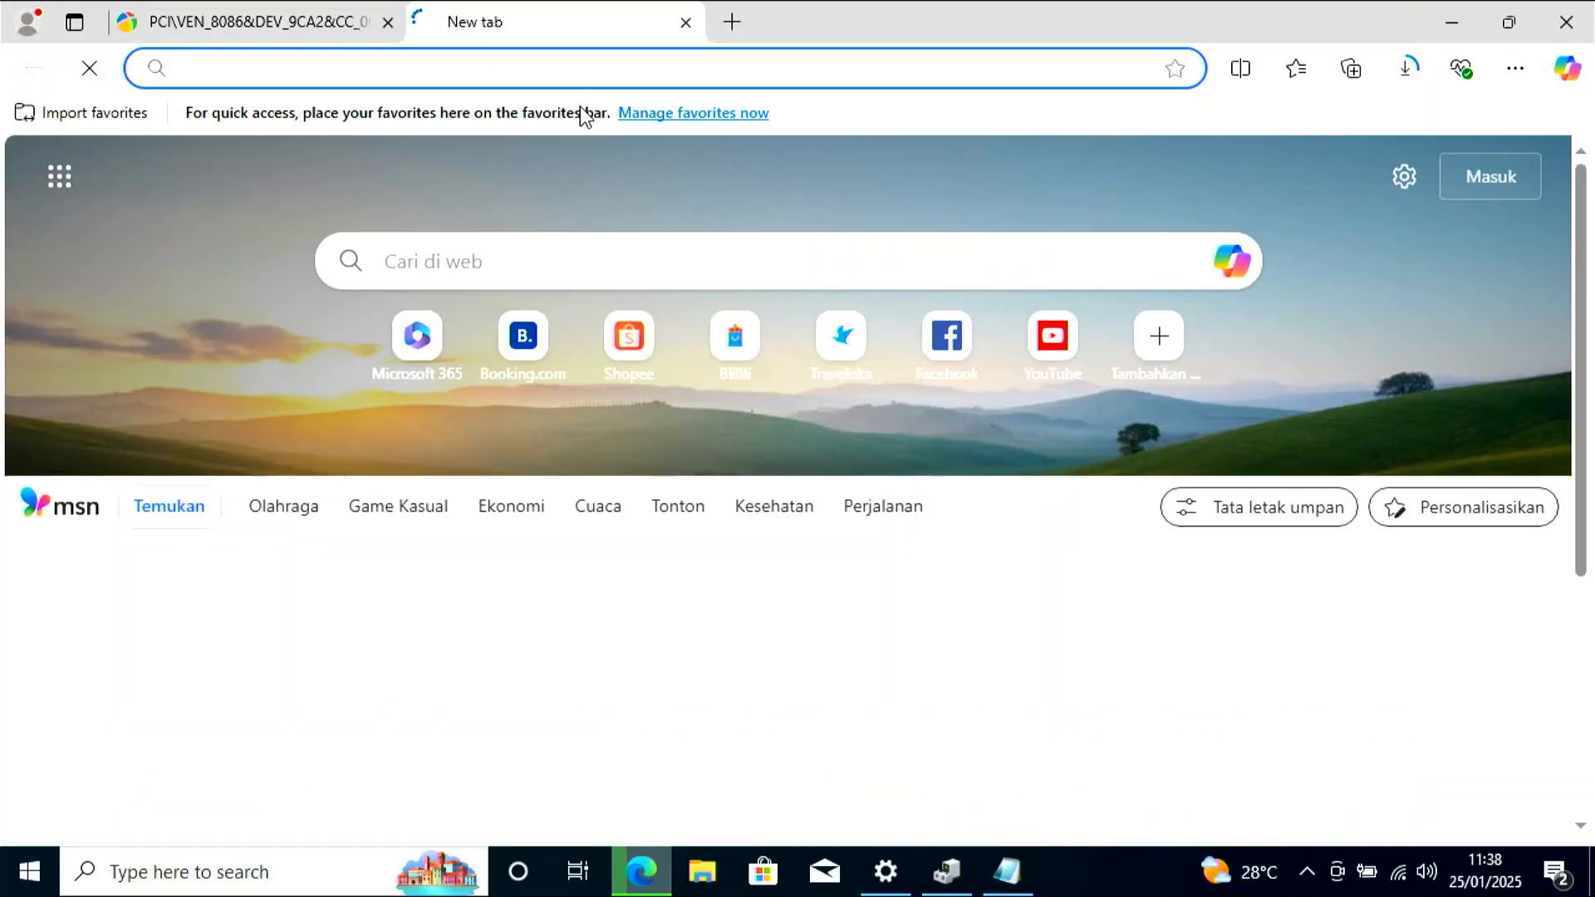
text(winrar)
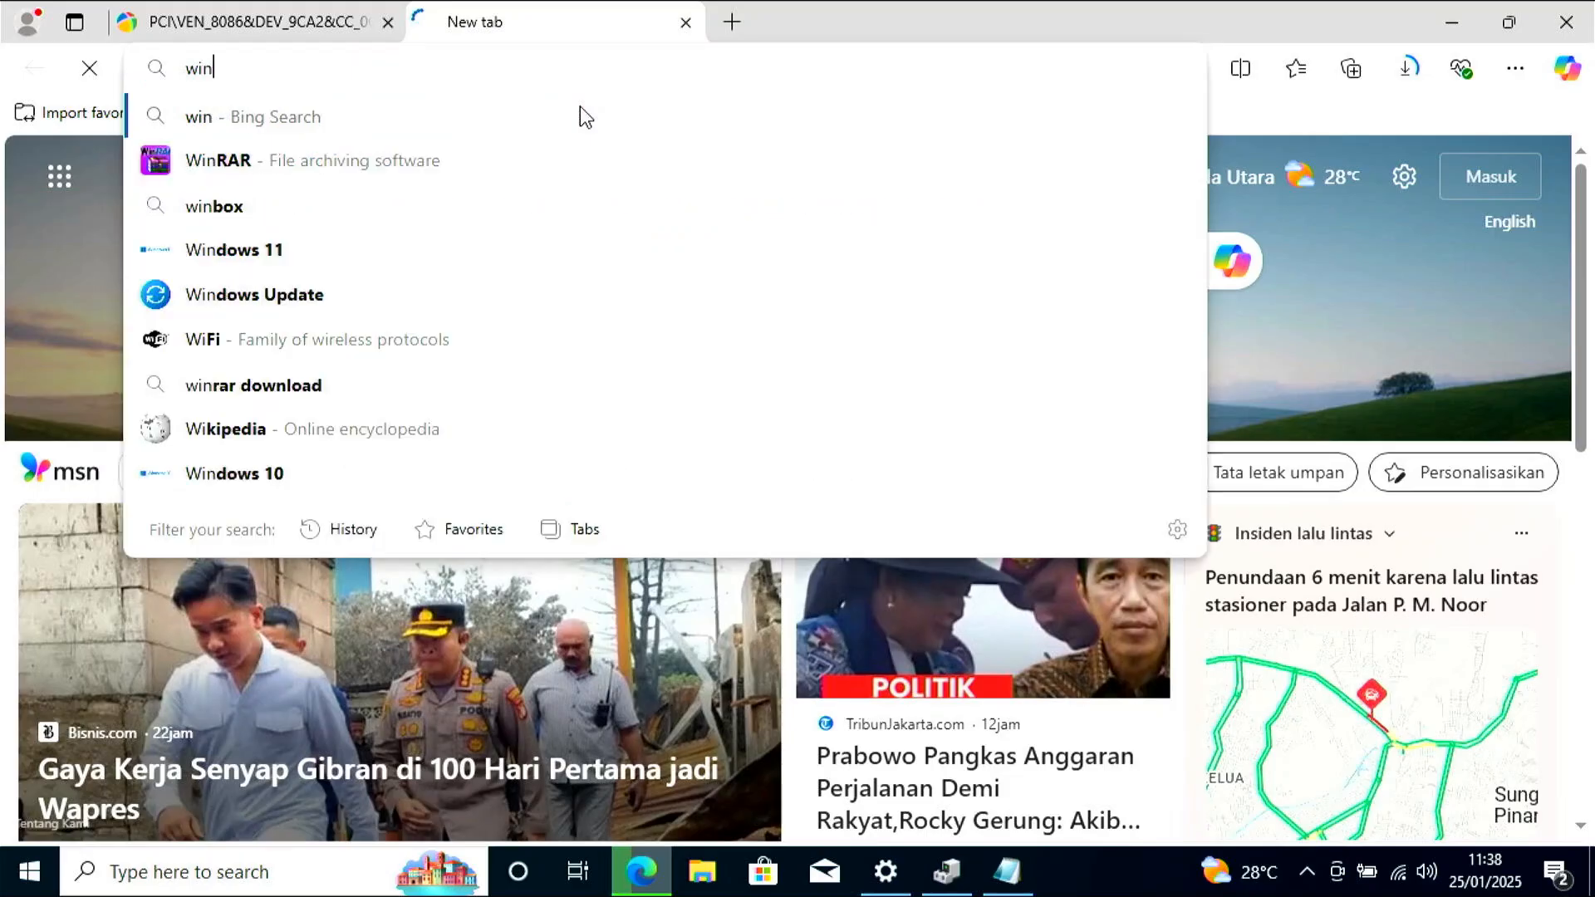
key(Return)
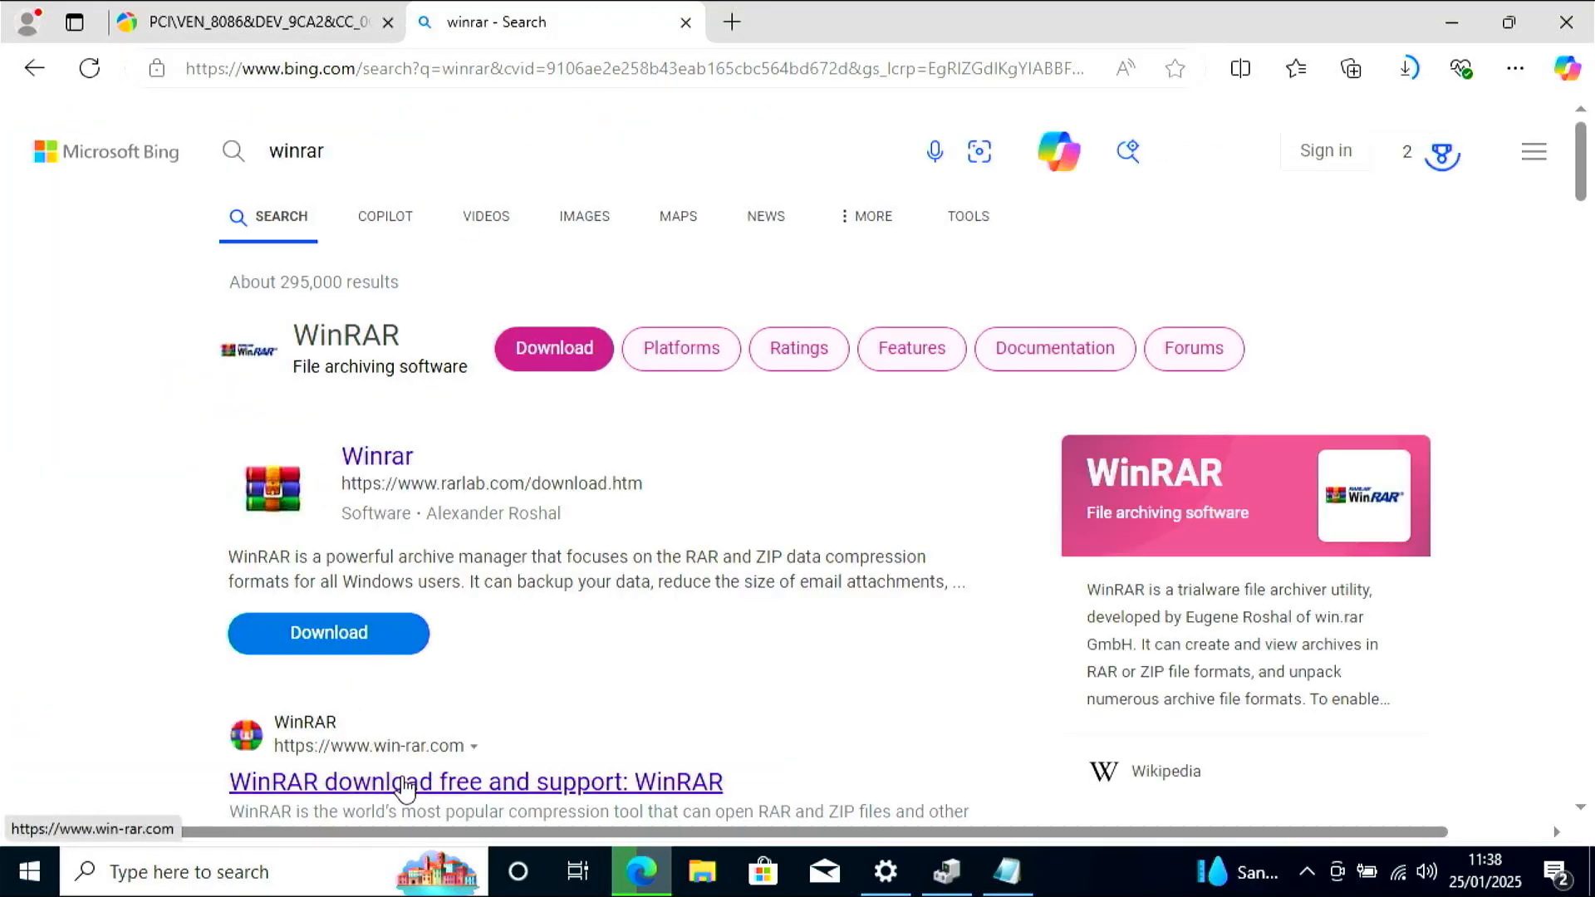
click(406, 785)
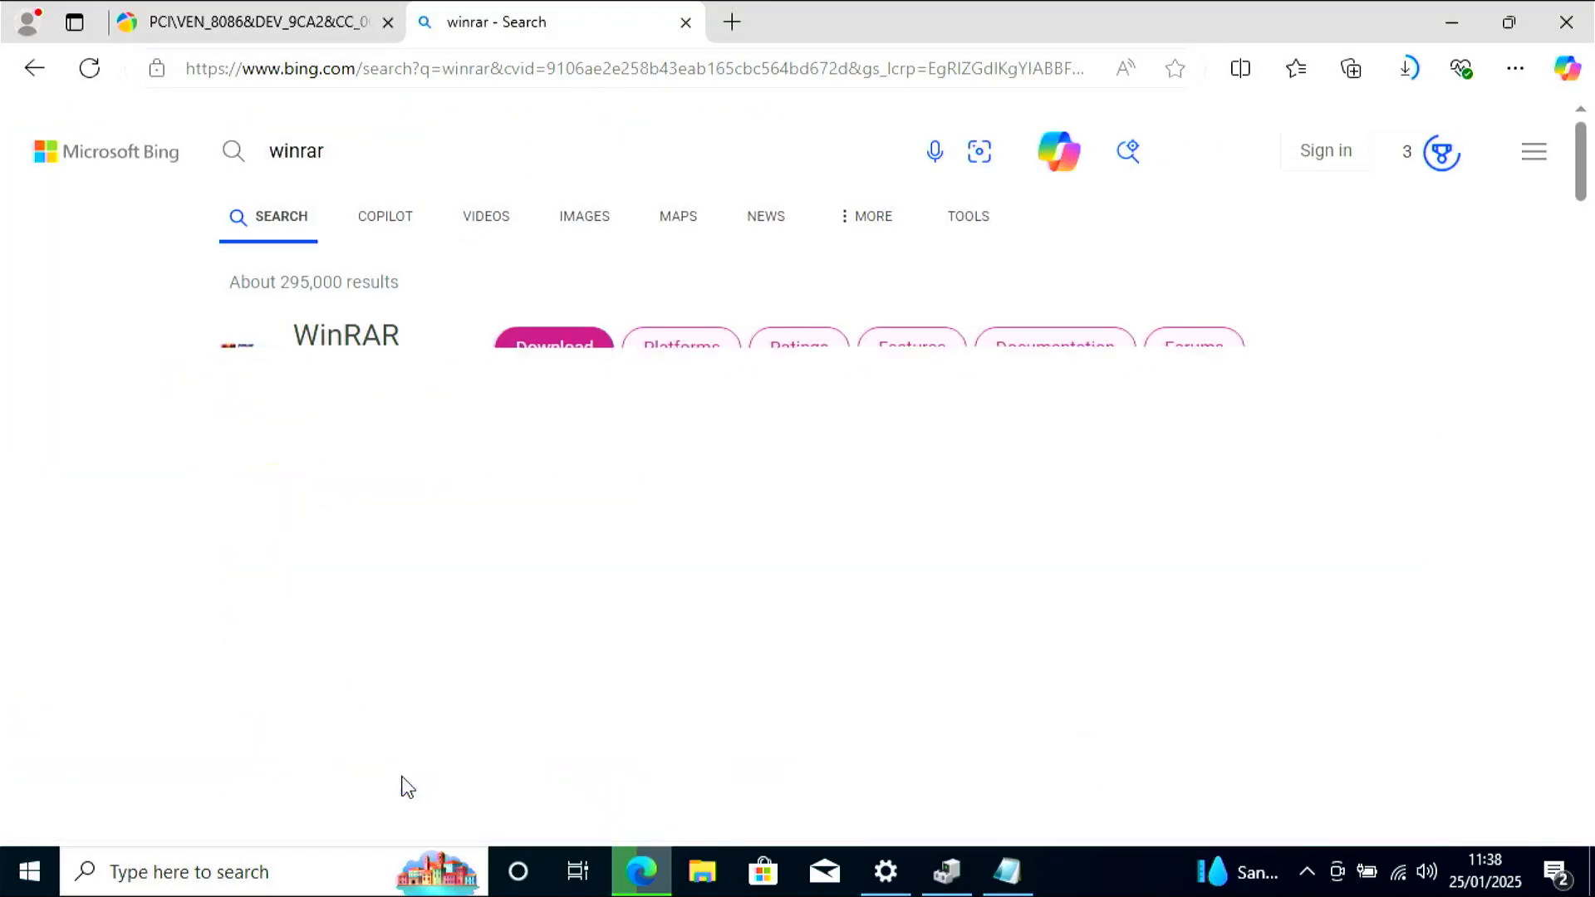
click(685, 23)
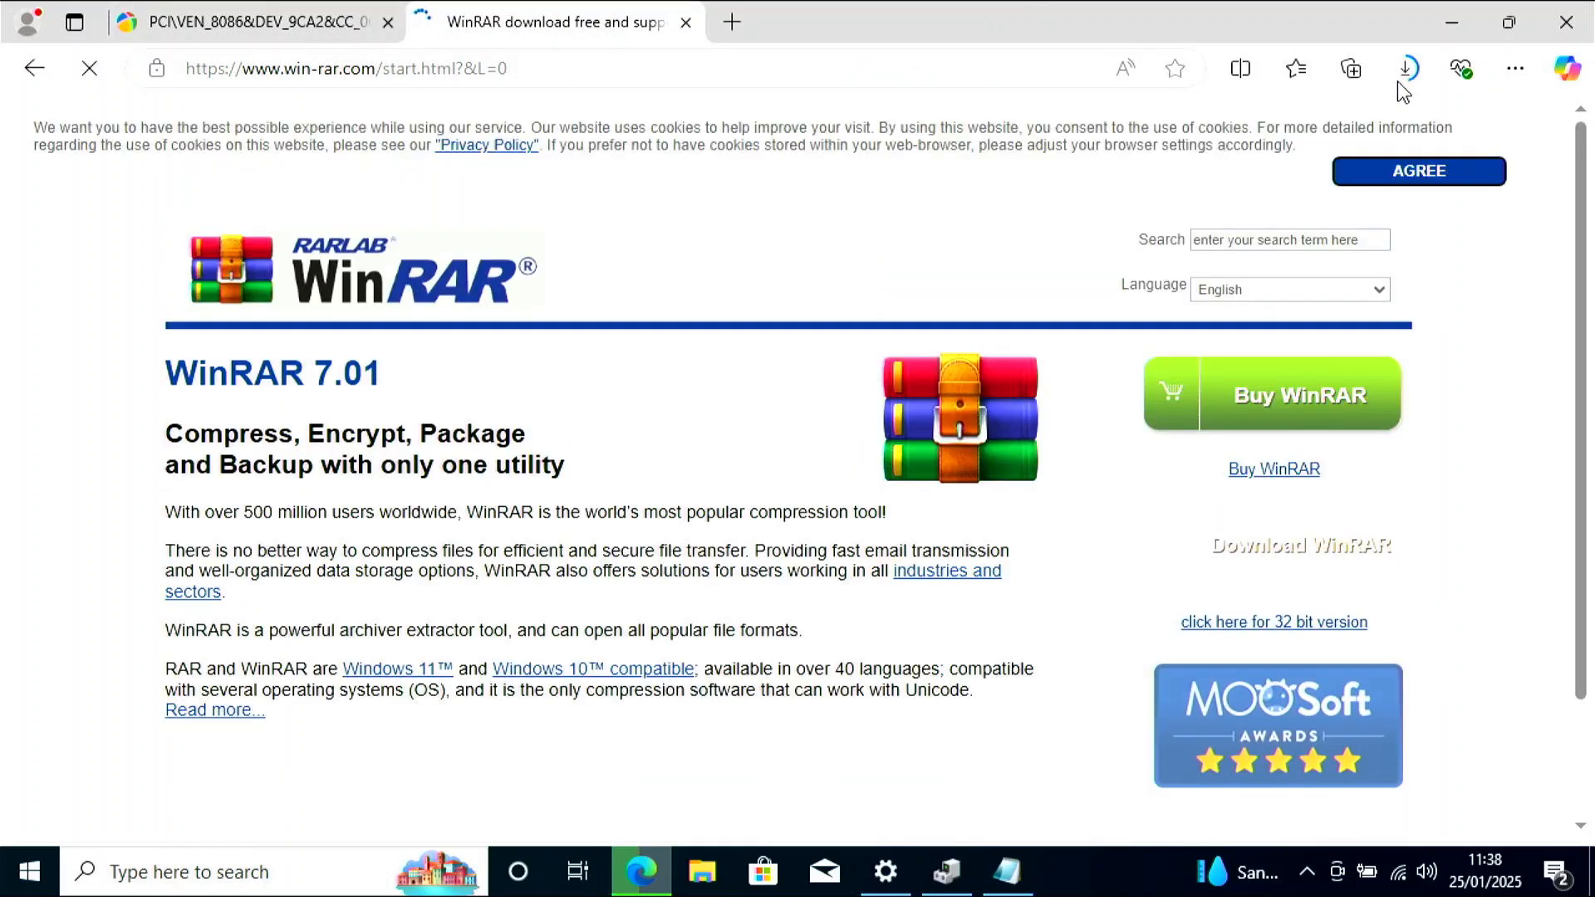
Check the driver's download progress, then download the 64-bit WinRAR 7.01 installer through the site's download pages.
click(1407, 70)
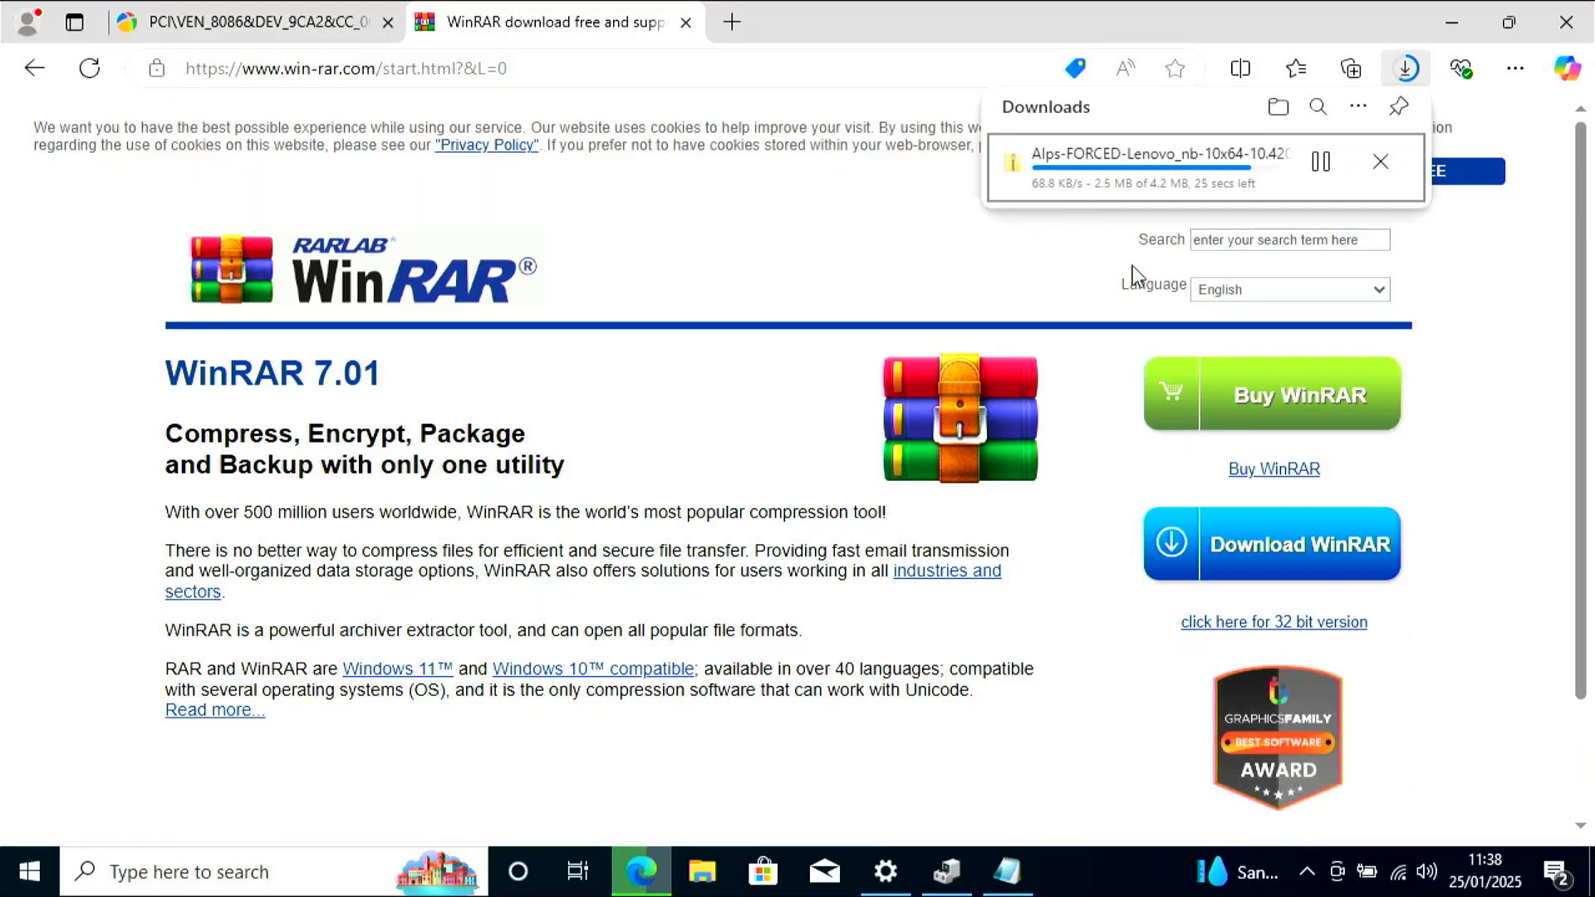
click(1587, 367)
scroll(1257, 519, down, 2)
click(1264, 403)
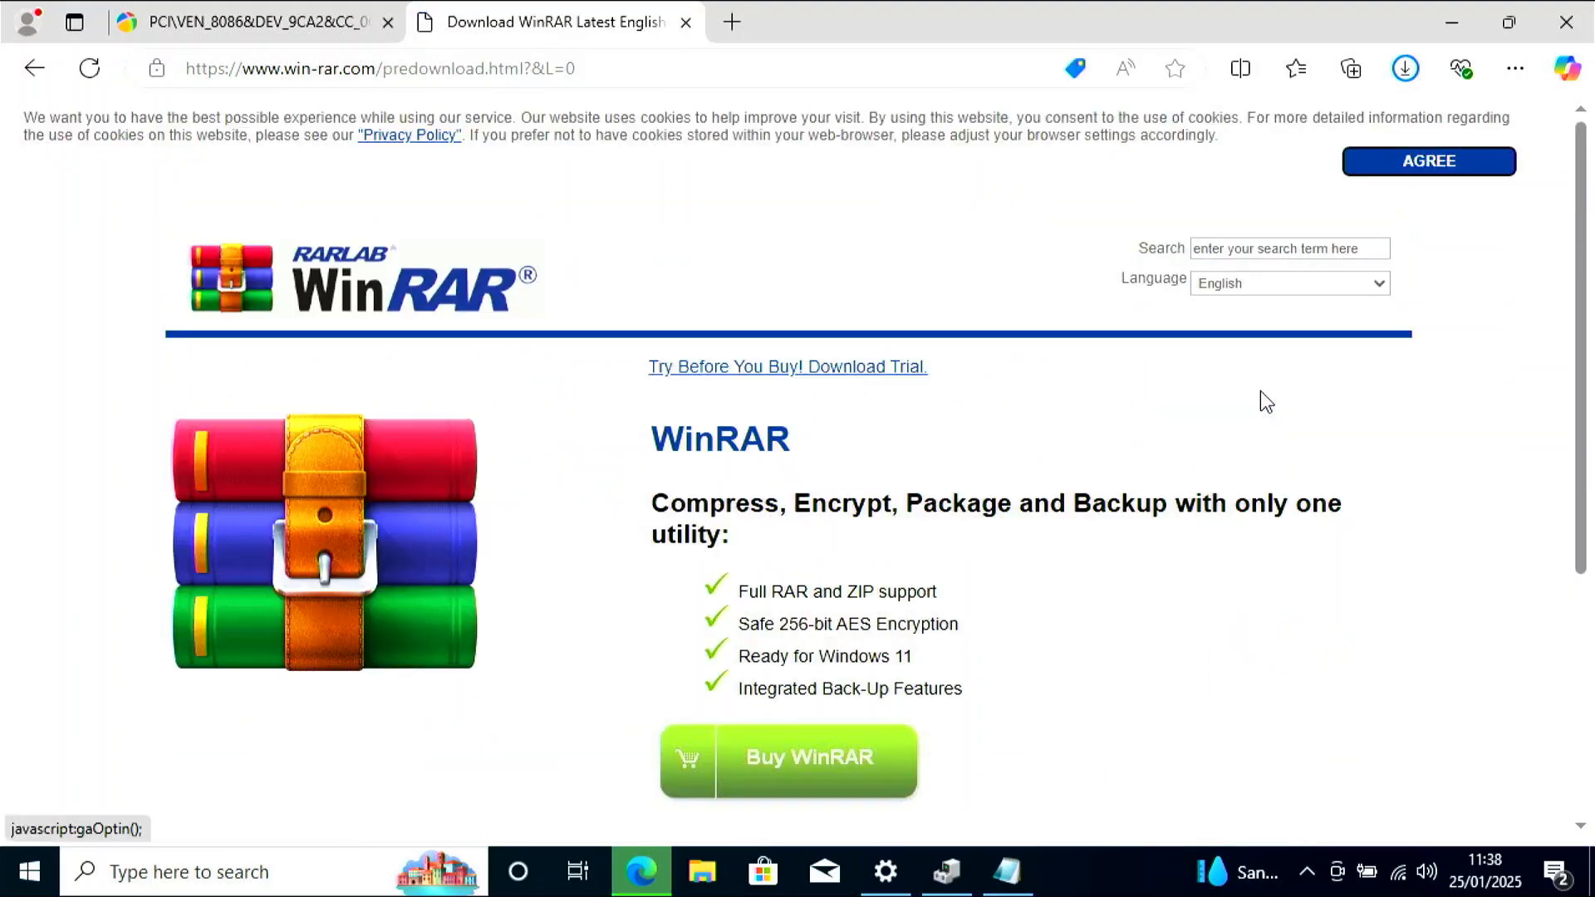
scroll(1589, 382, down, 5)
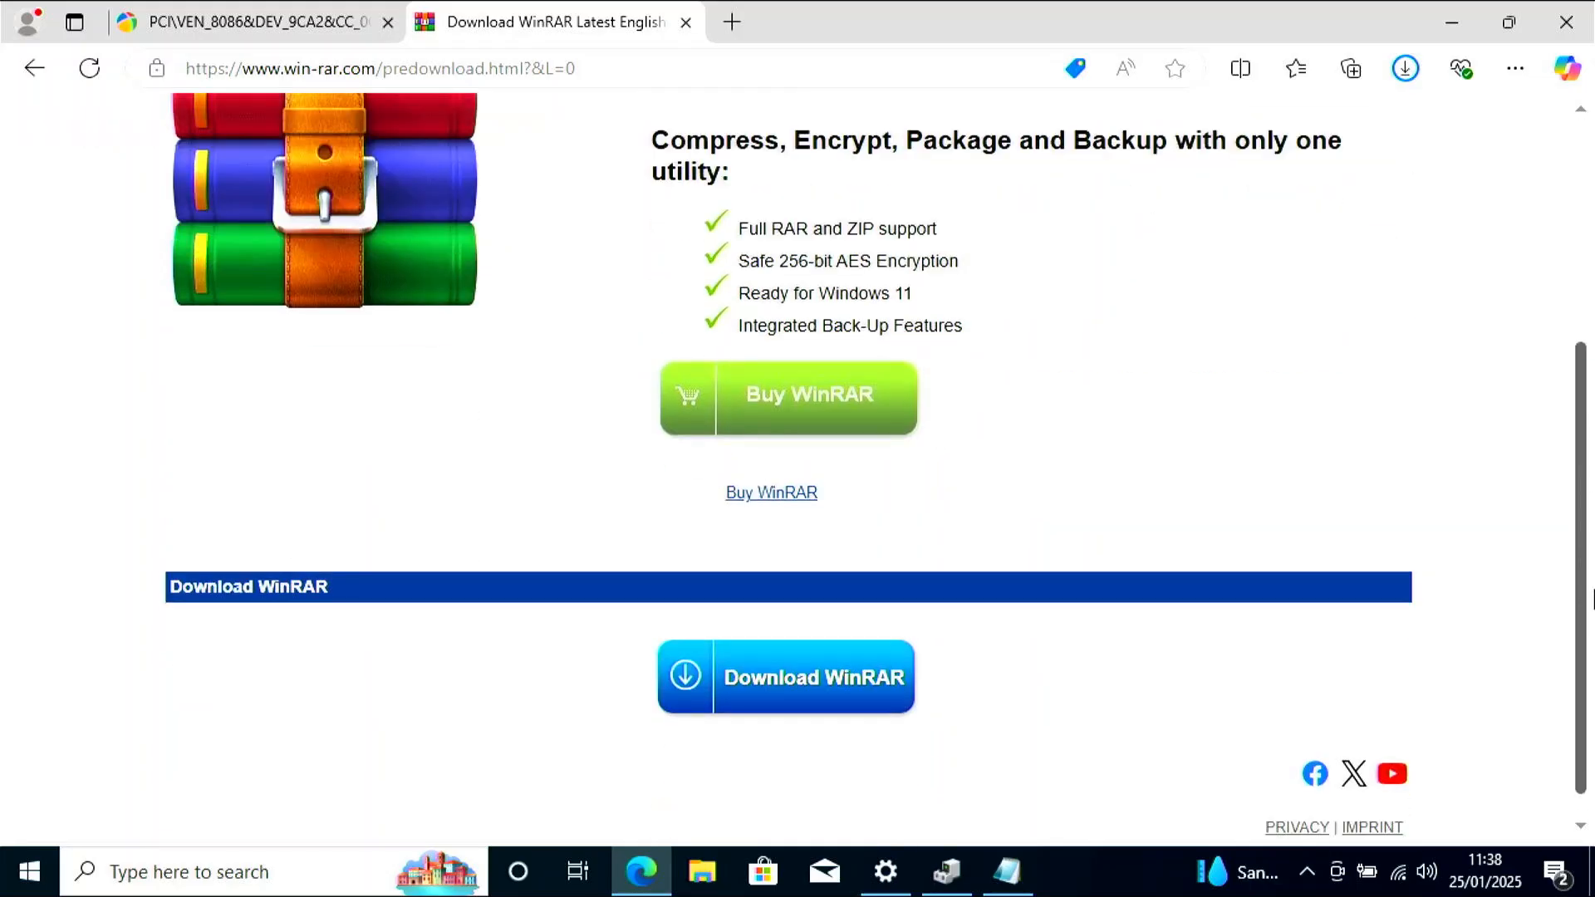
click(747, 686)
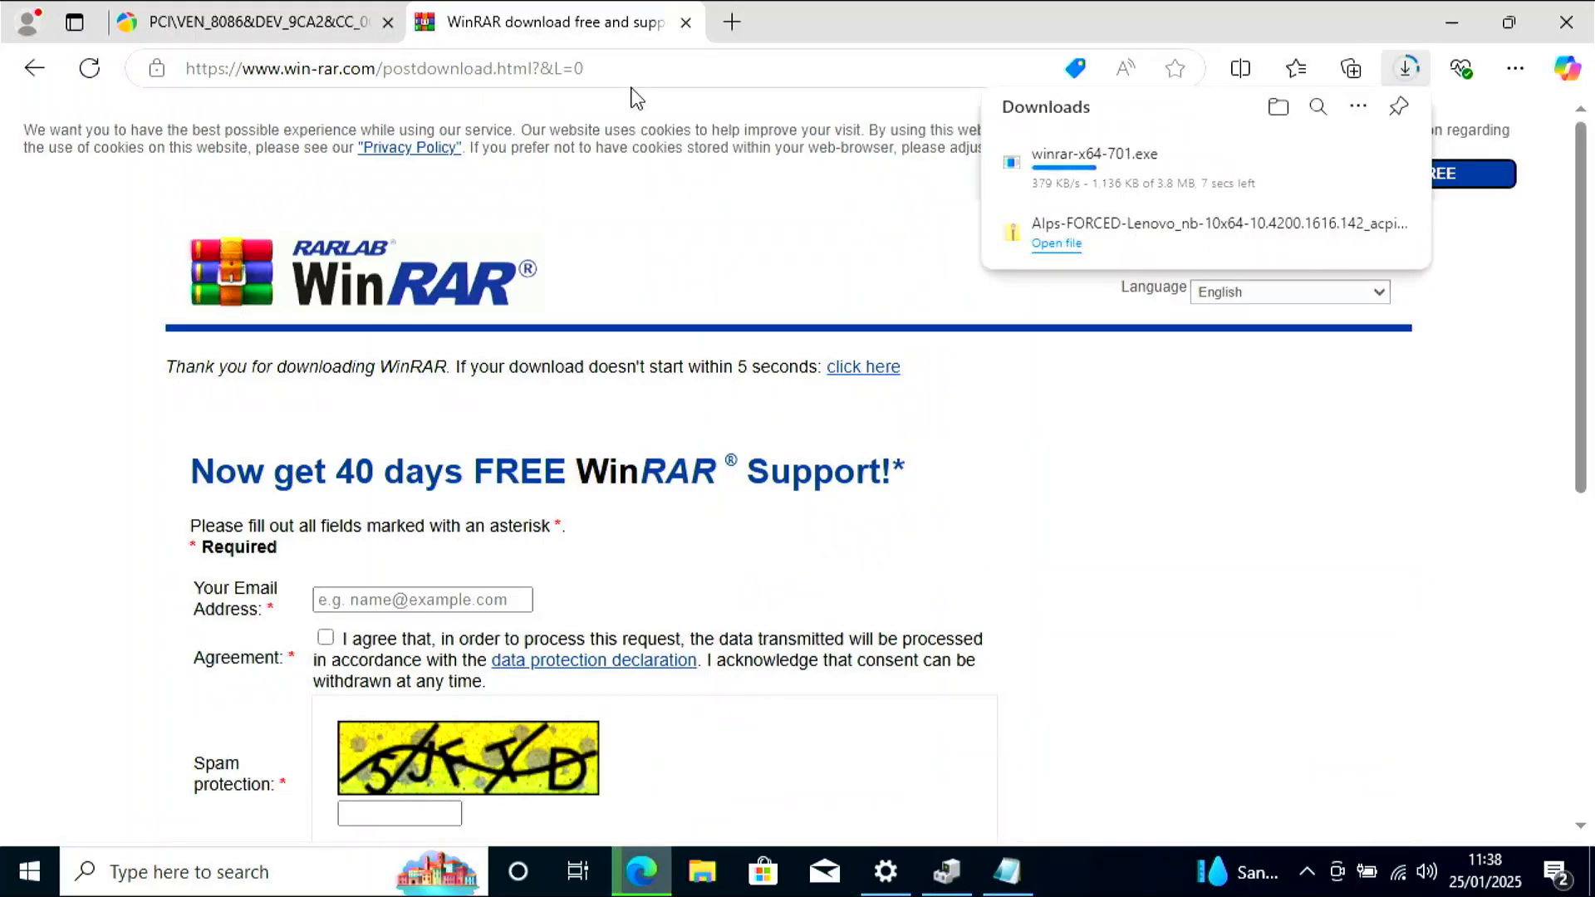
Copy the path ACPI\INT3435\3&11583659&0 from the first "unknown device" line of the Notepad note.
click(307, 11)
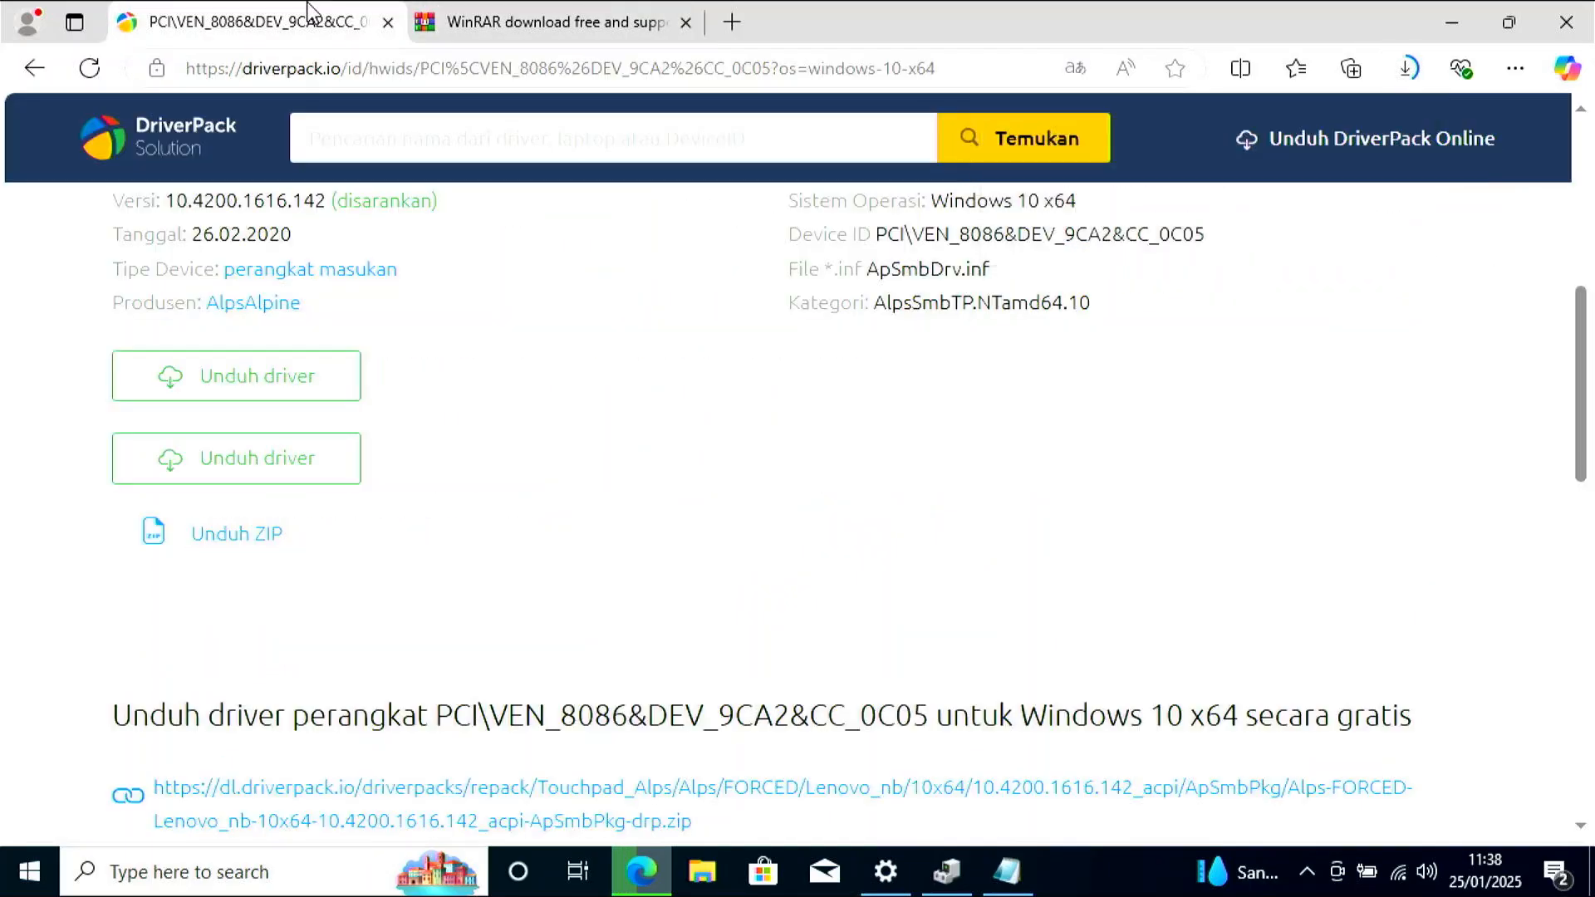
click(1006, 870)
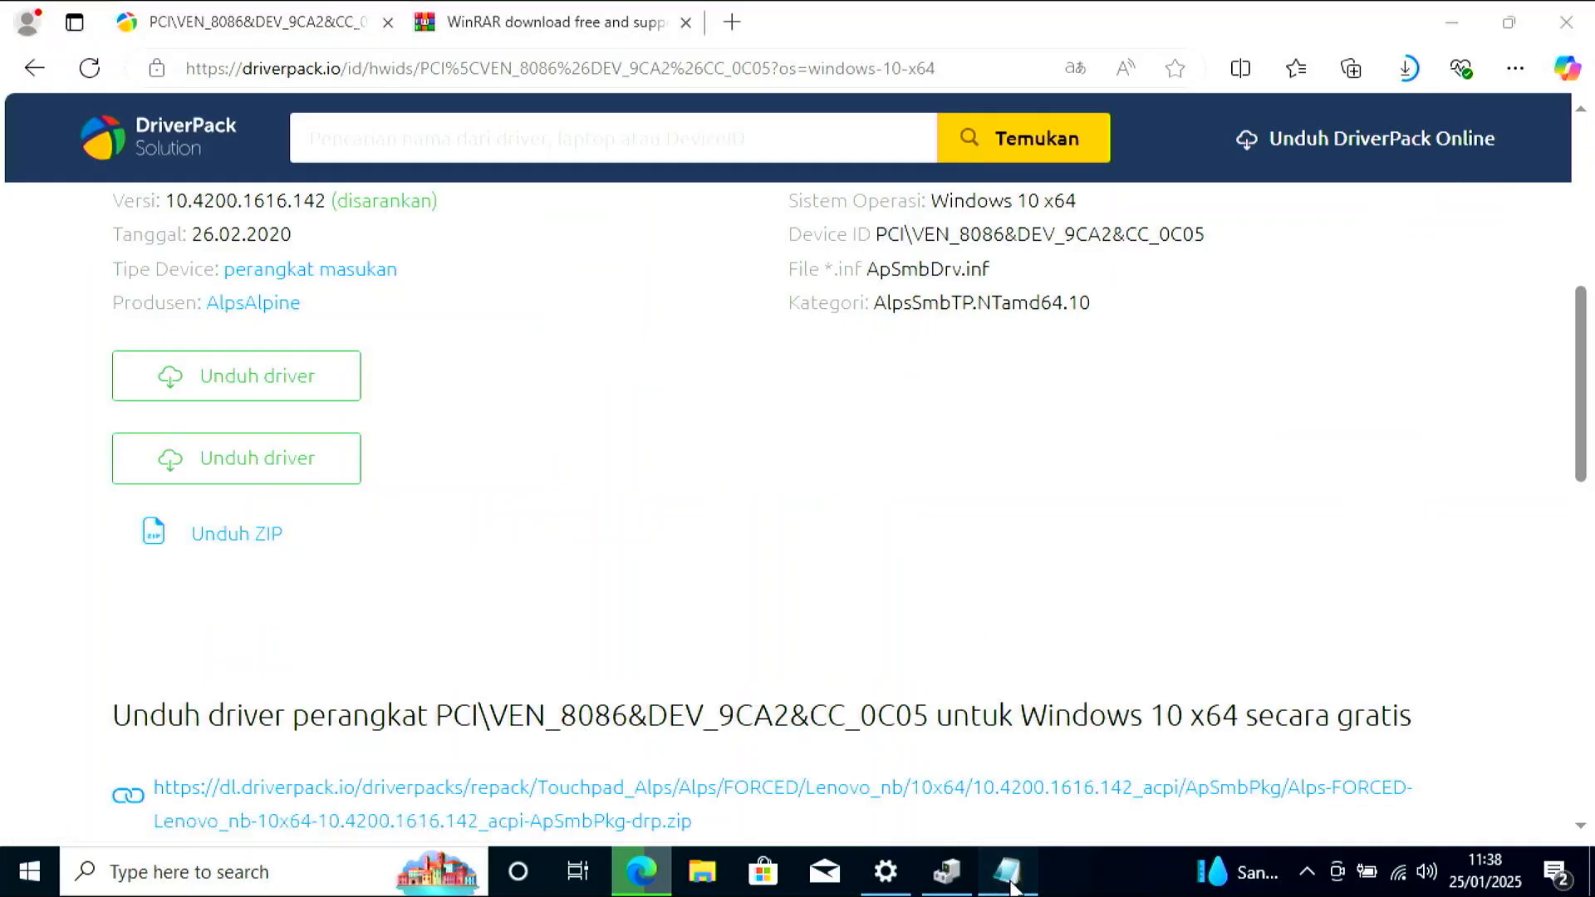
drag(360, 199, 655, 204)
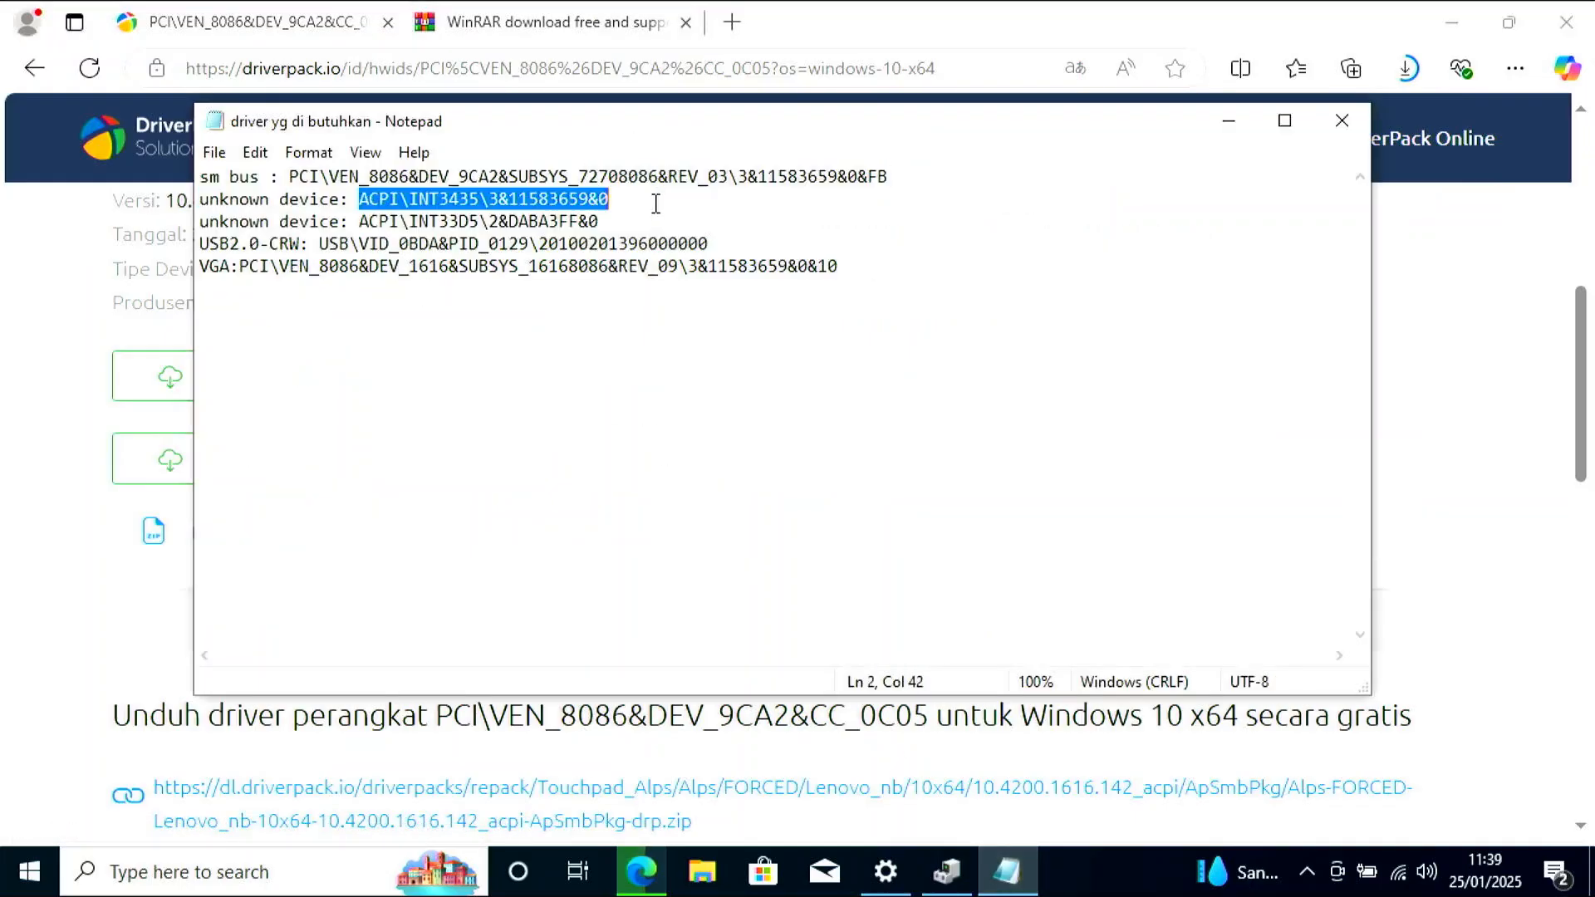
right_click(589, 202)
click(689, 292)
Return to the DriverPack page in Edge and search for the copied path ACPI\INT3435\3&11583659&0.
click(341, 12)
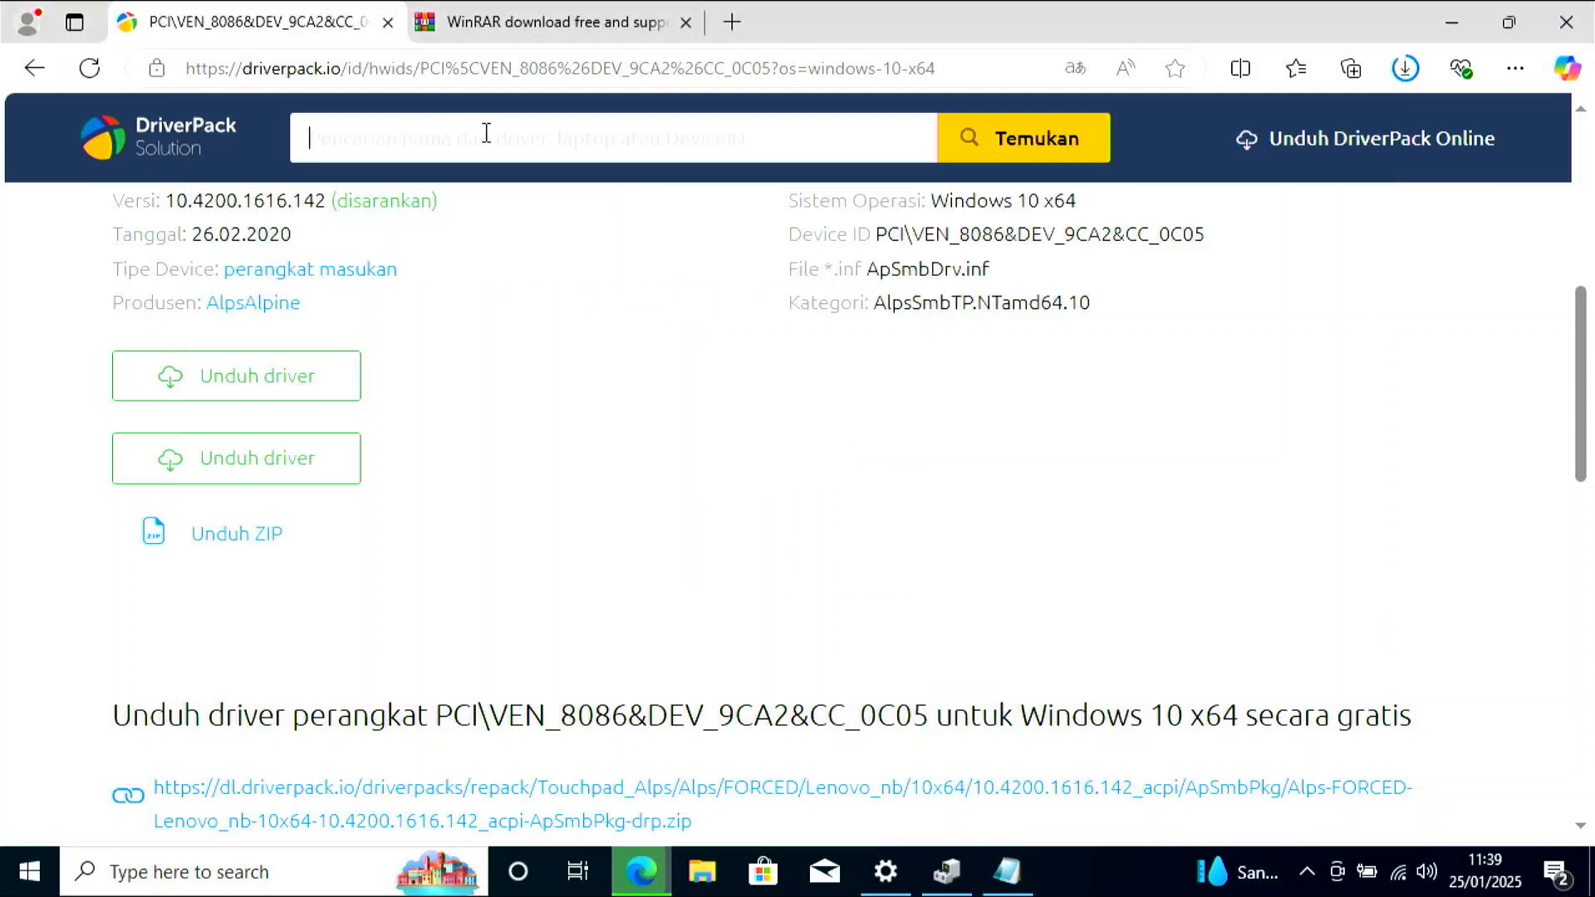
right_click(486, 133)
click(636, 366)
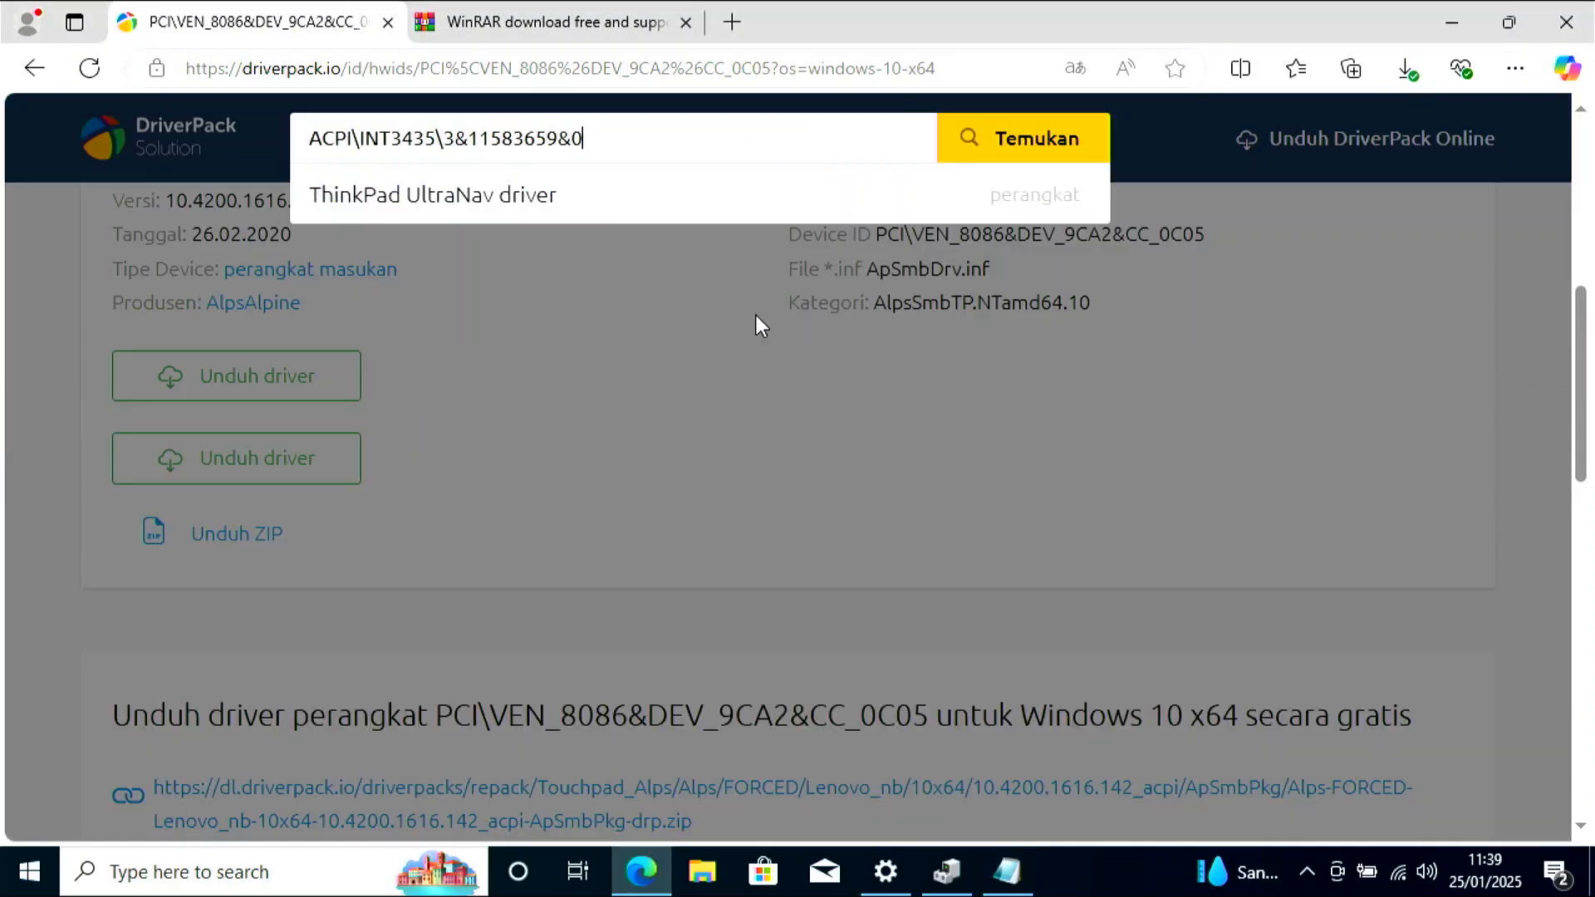
click(1056, 143)
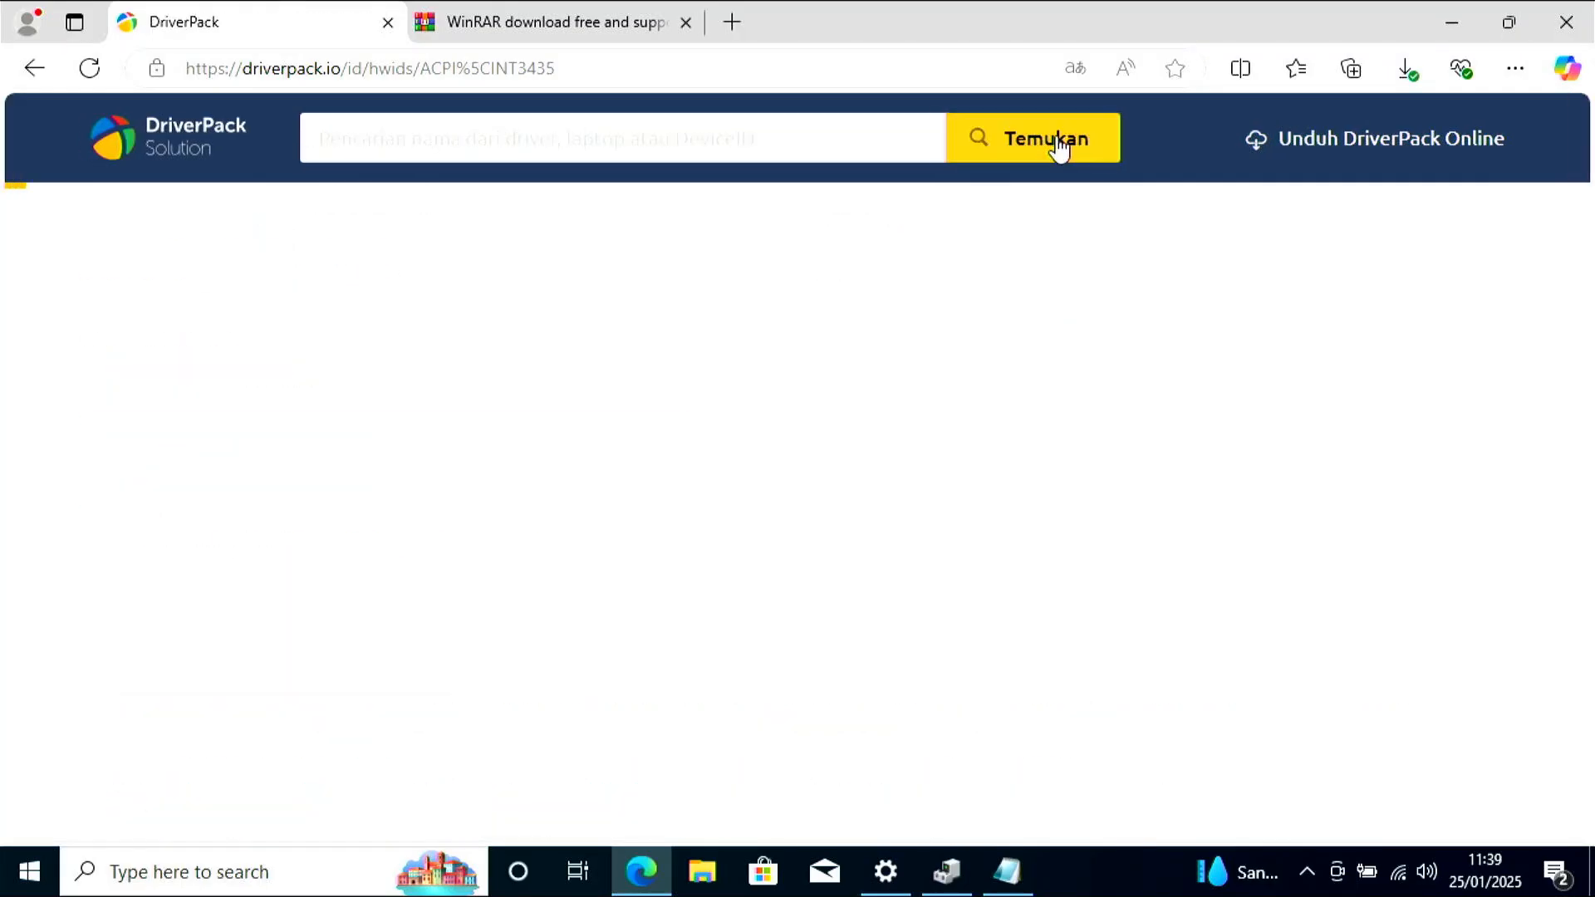
Filter the ACPI\INT3435 drivers to Windows 10 x64 and download the Intel Serial IO driver 5.123.1.1023 as a ZIP.
drag(1581, 217, 1586, 278)
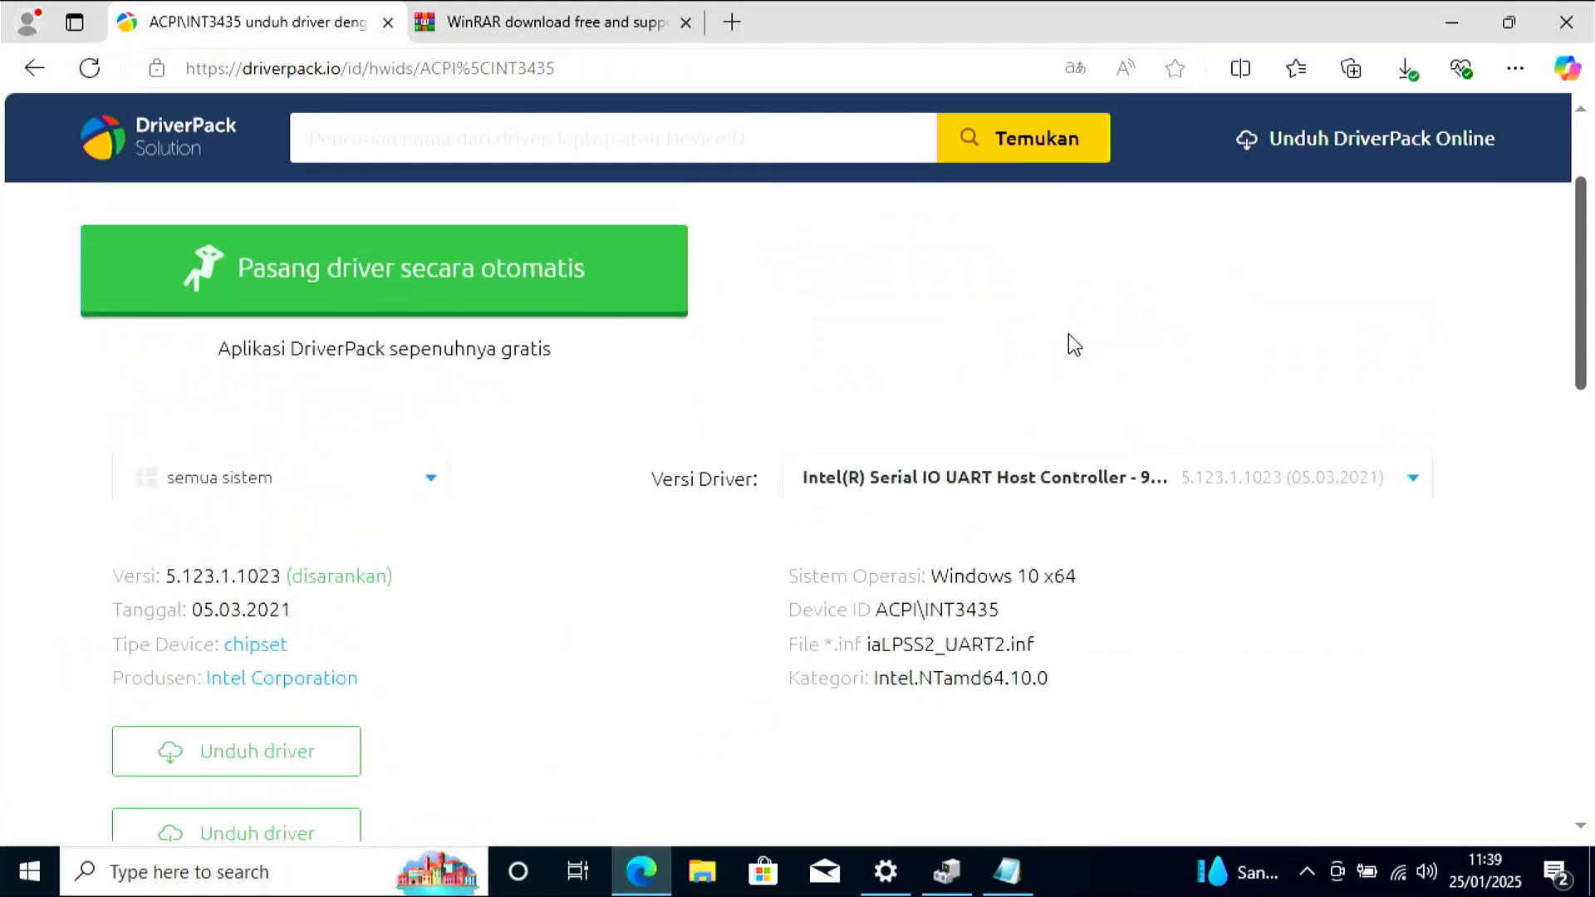
click(383, 479)
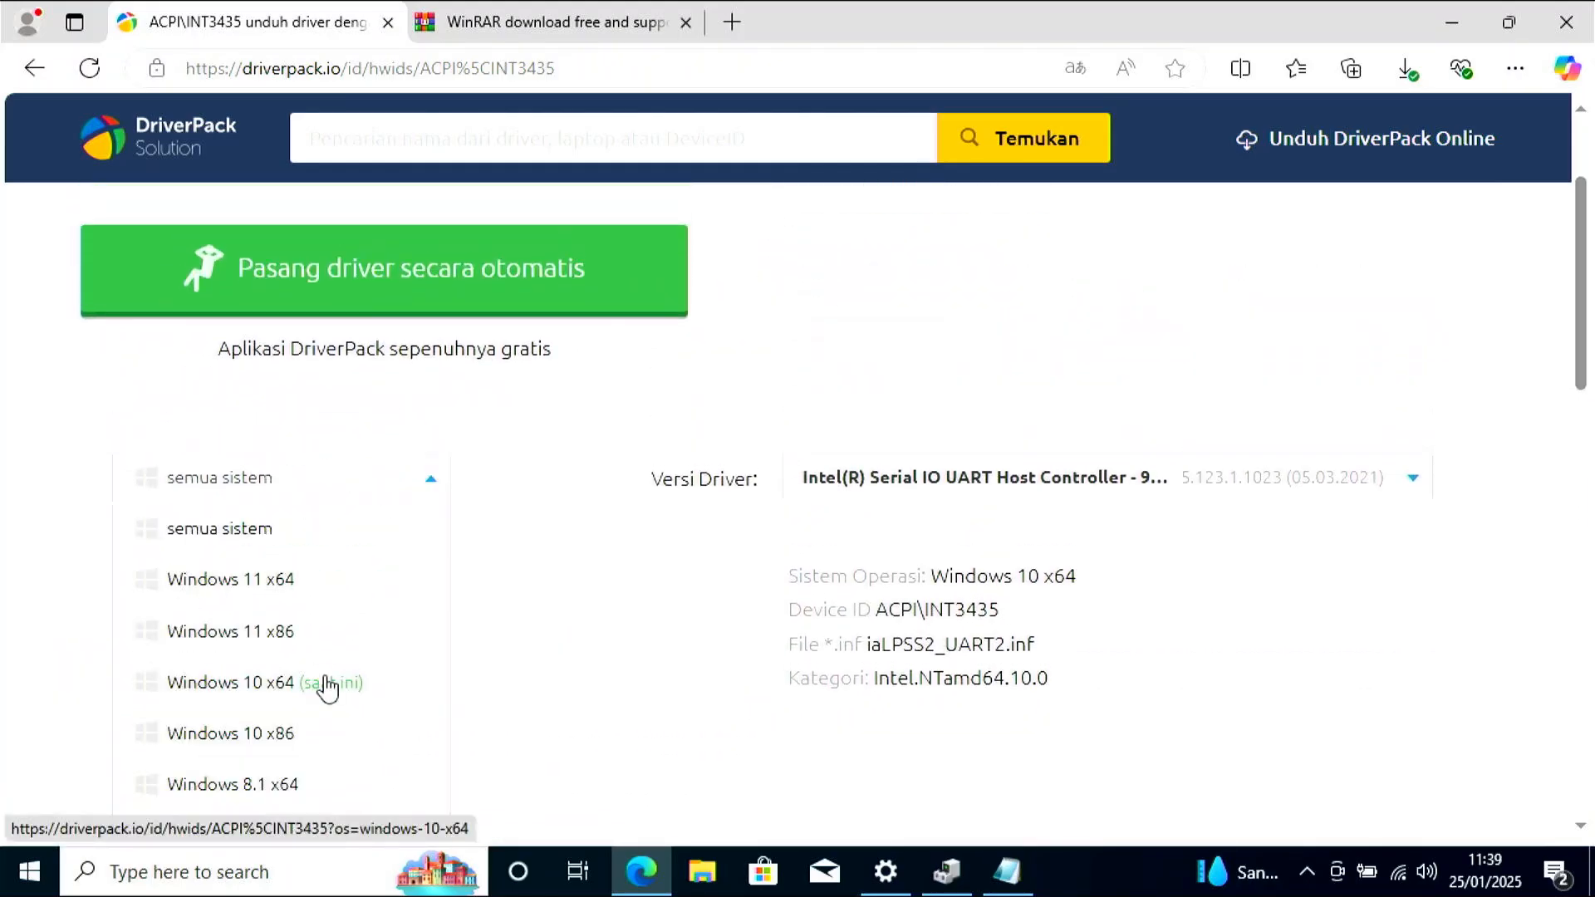
click(328, 689)
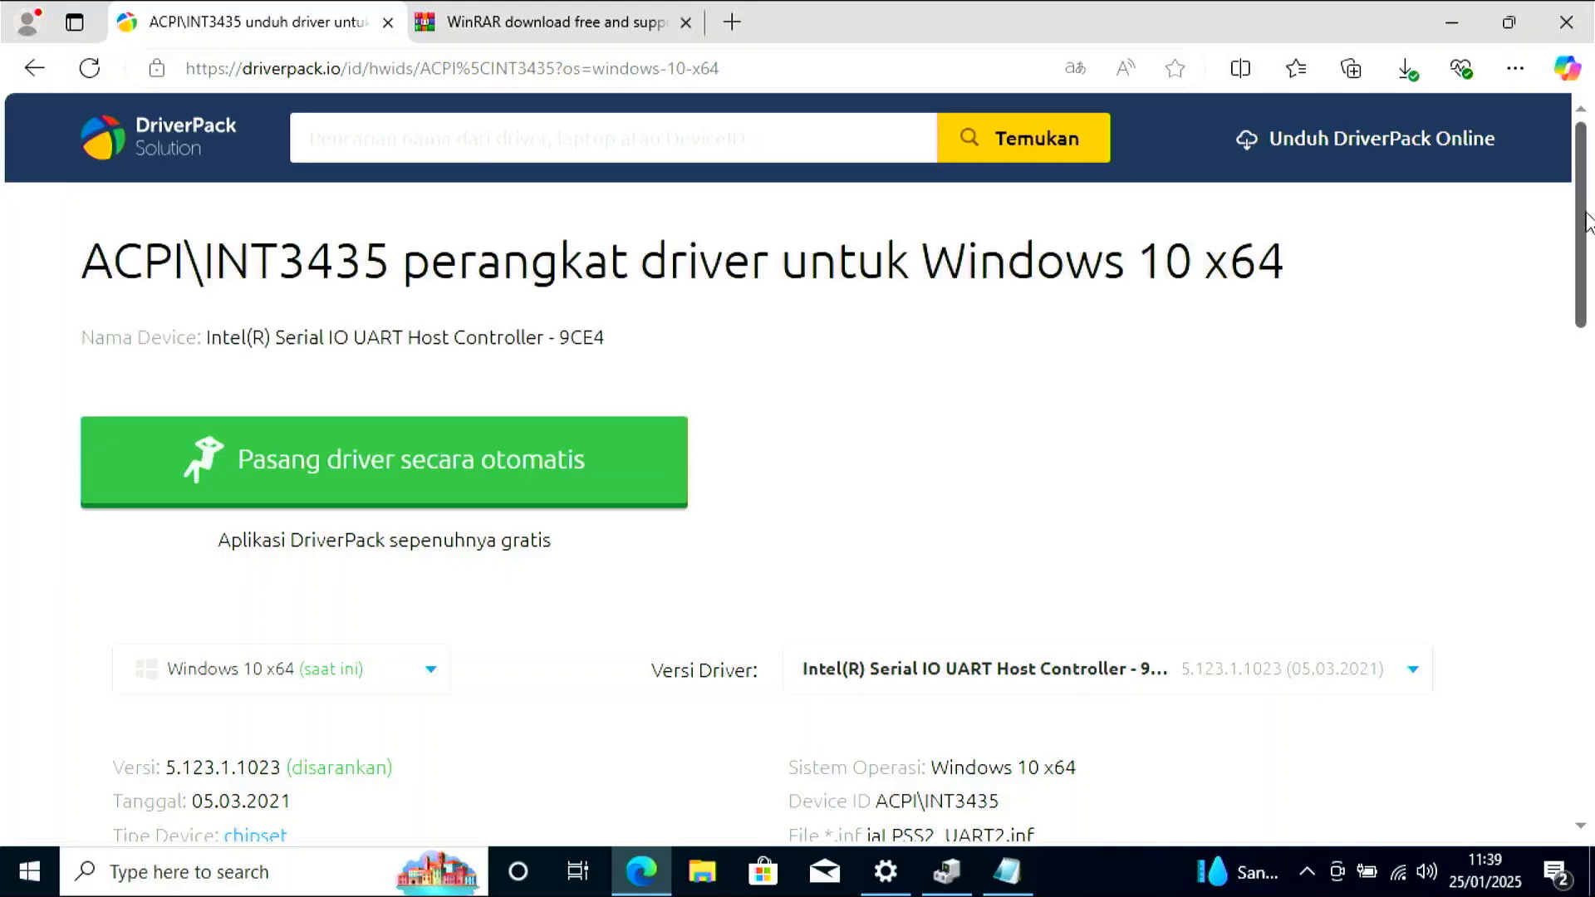
scroll(1592, 332, down, 5)
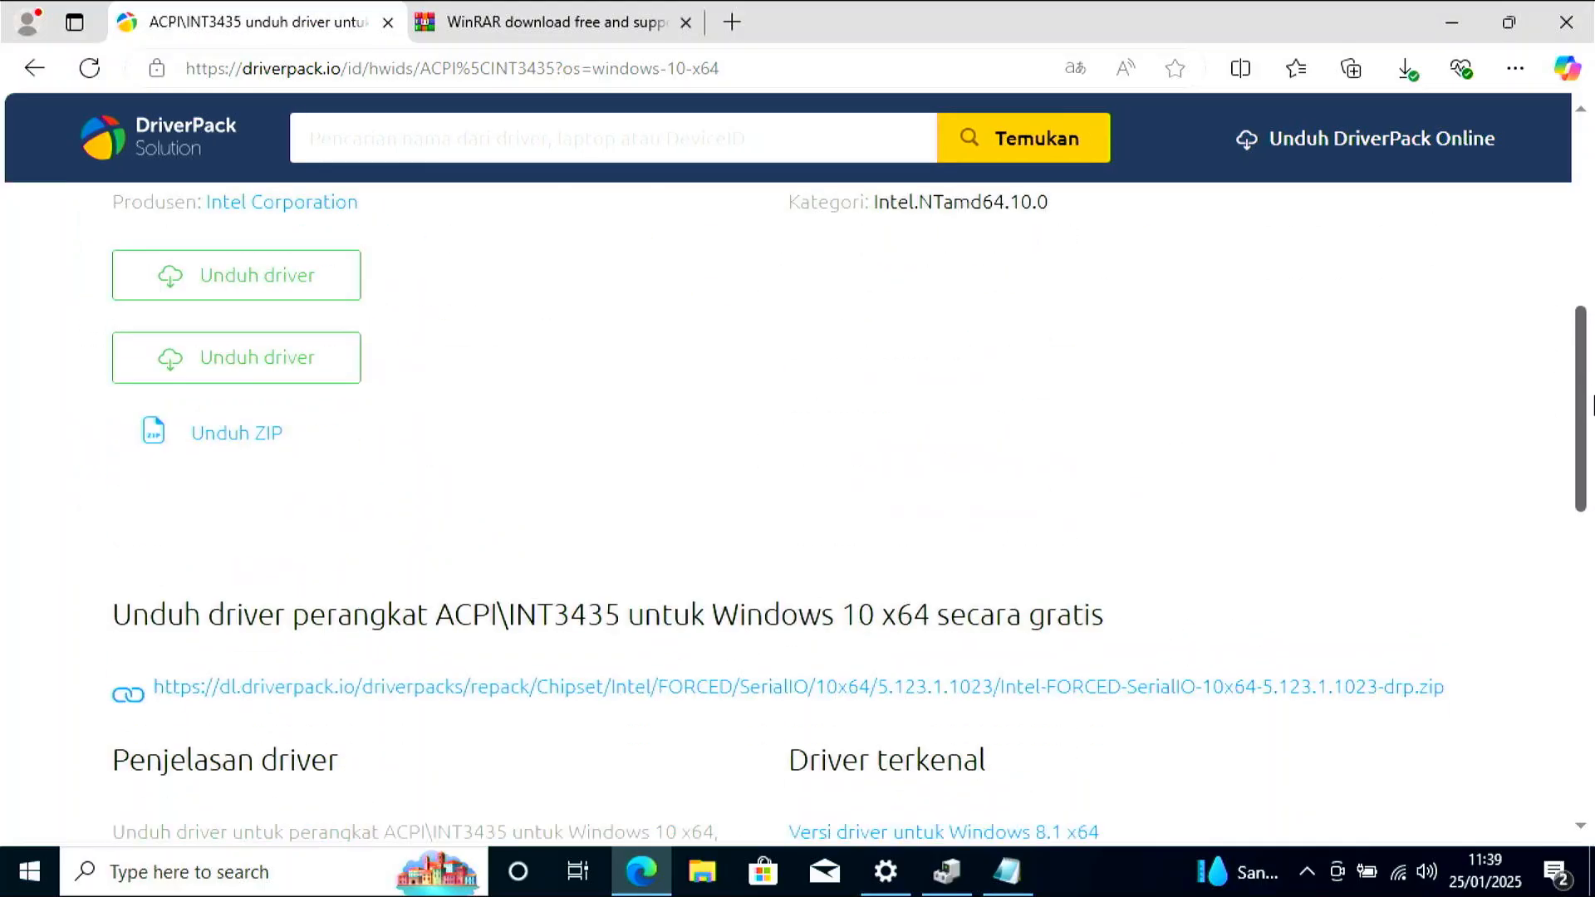
click(261, 455)
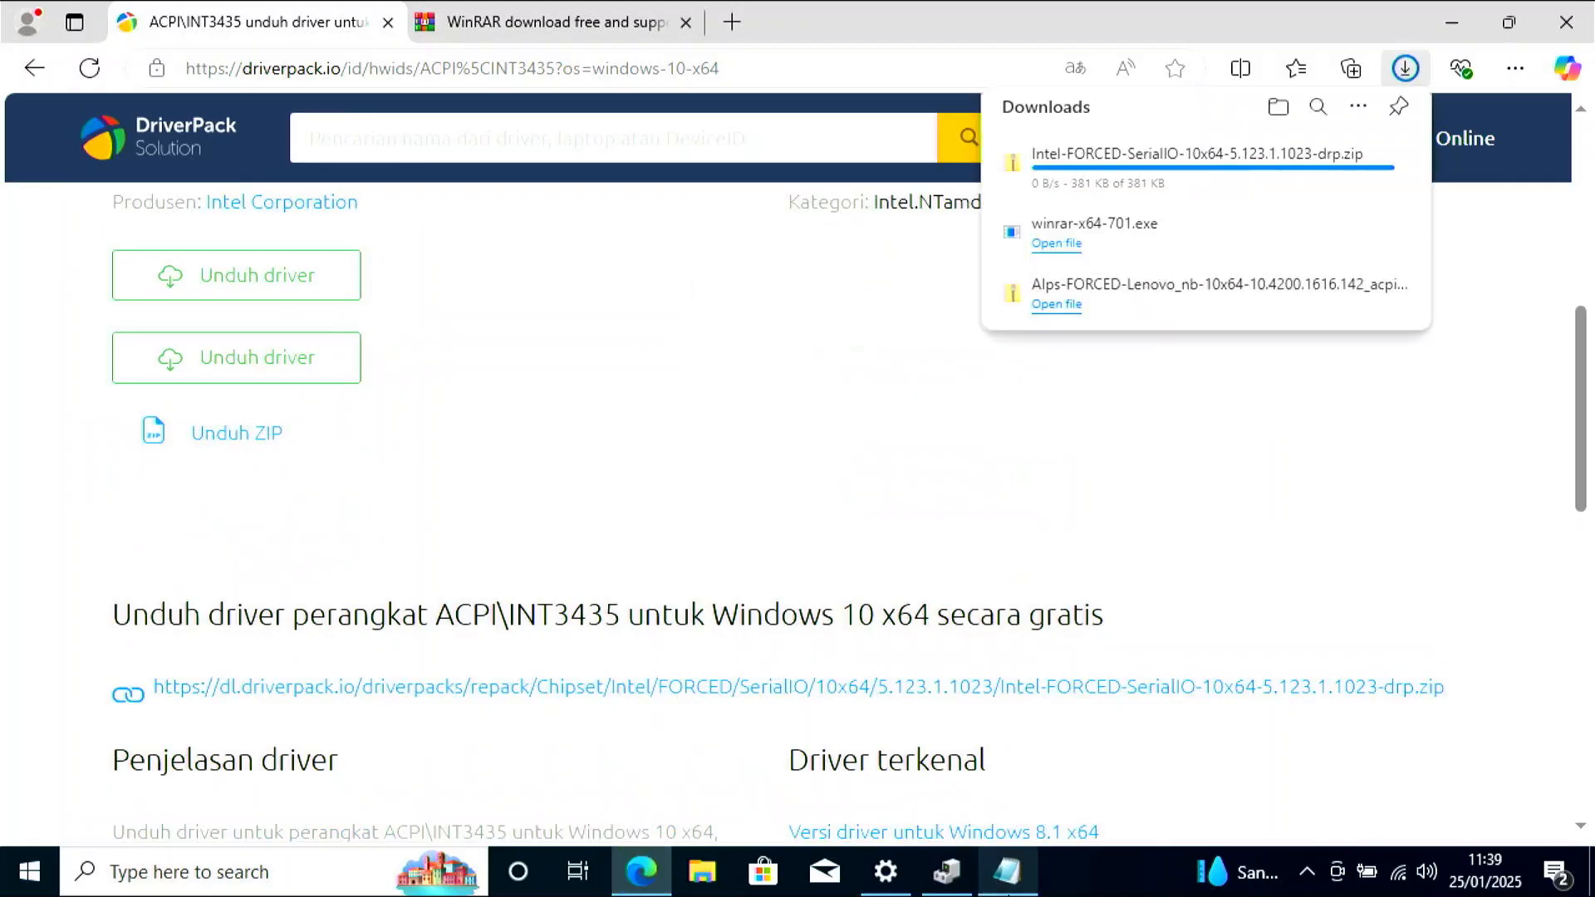
Switch to the Notepad note and copy the path ACPI\INT33D5\2&DABA3FF&0 from the second "unknown device" line.
key(alt+Tab)
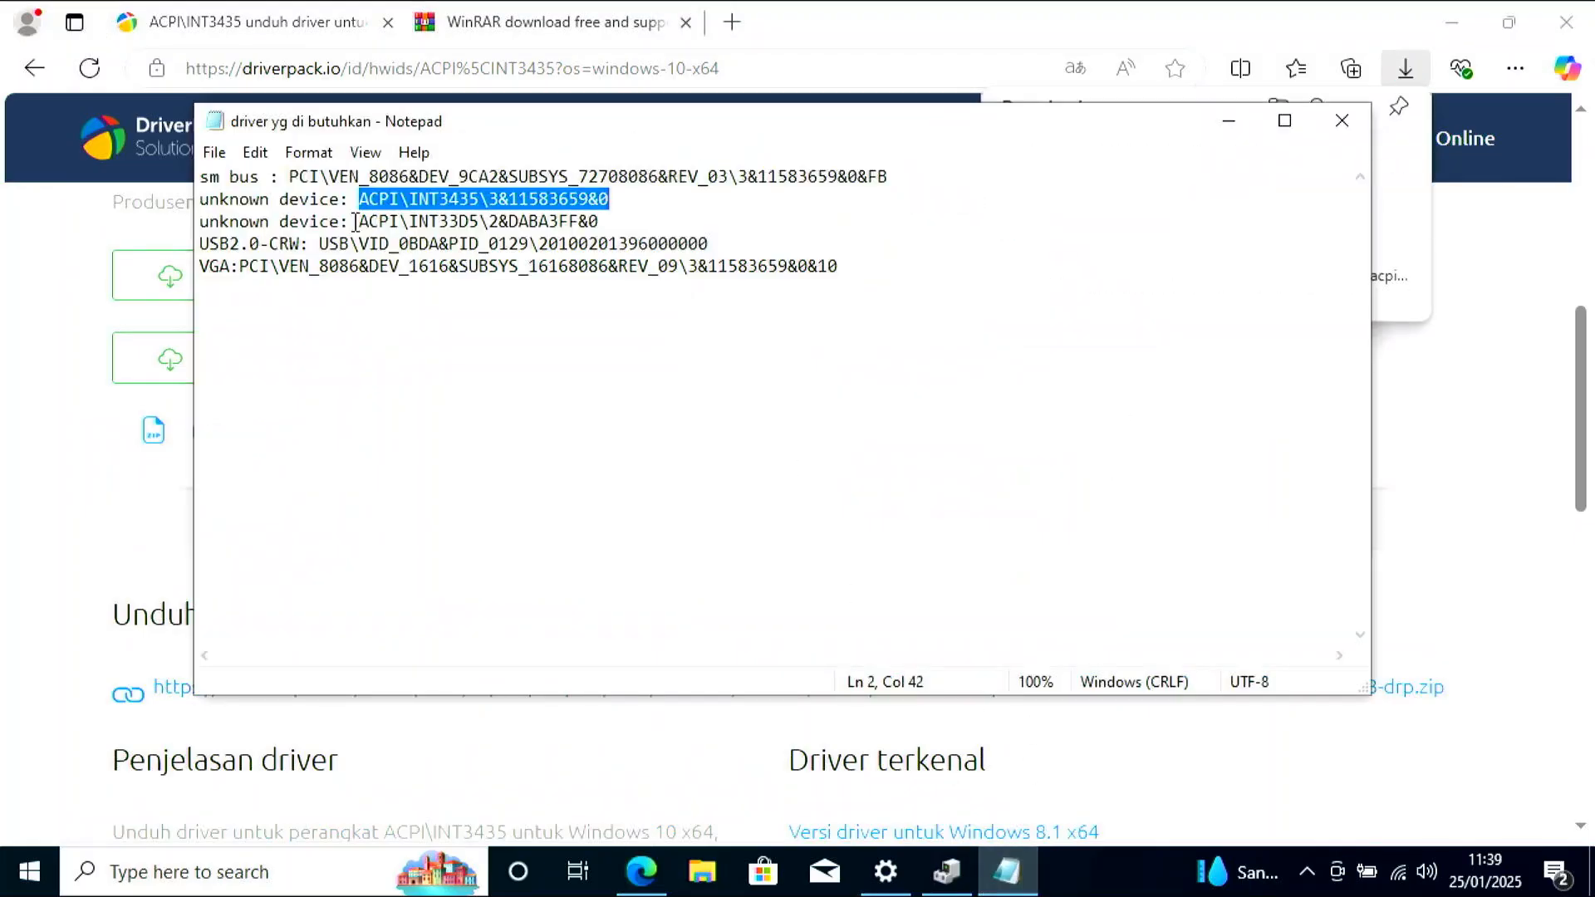
drag(358, 222, 643, 216)
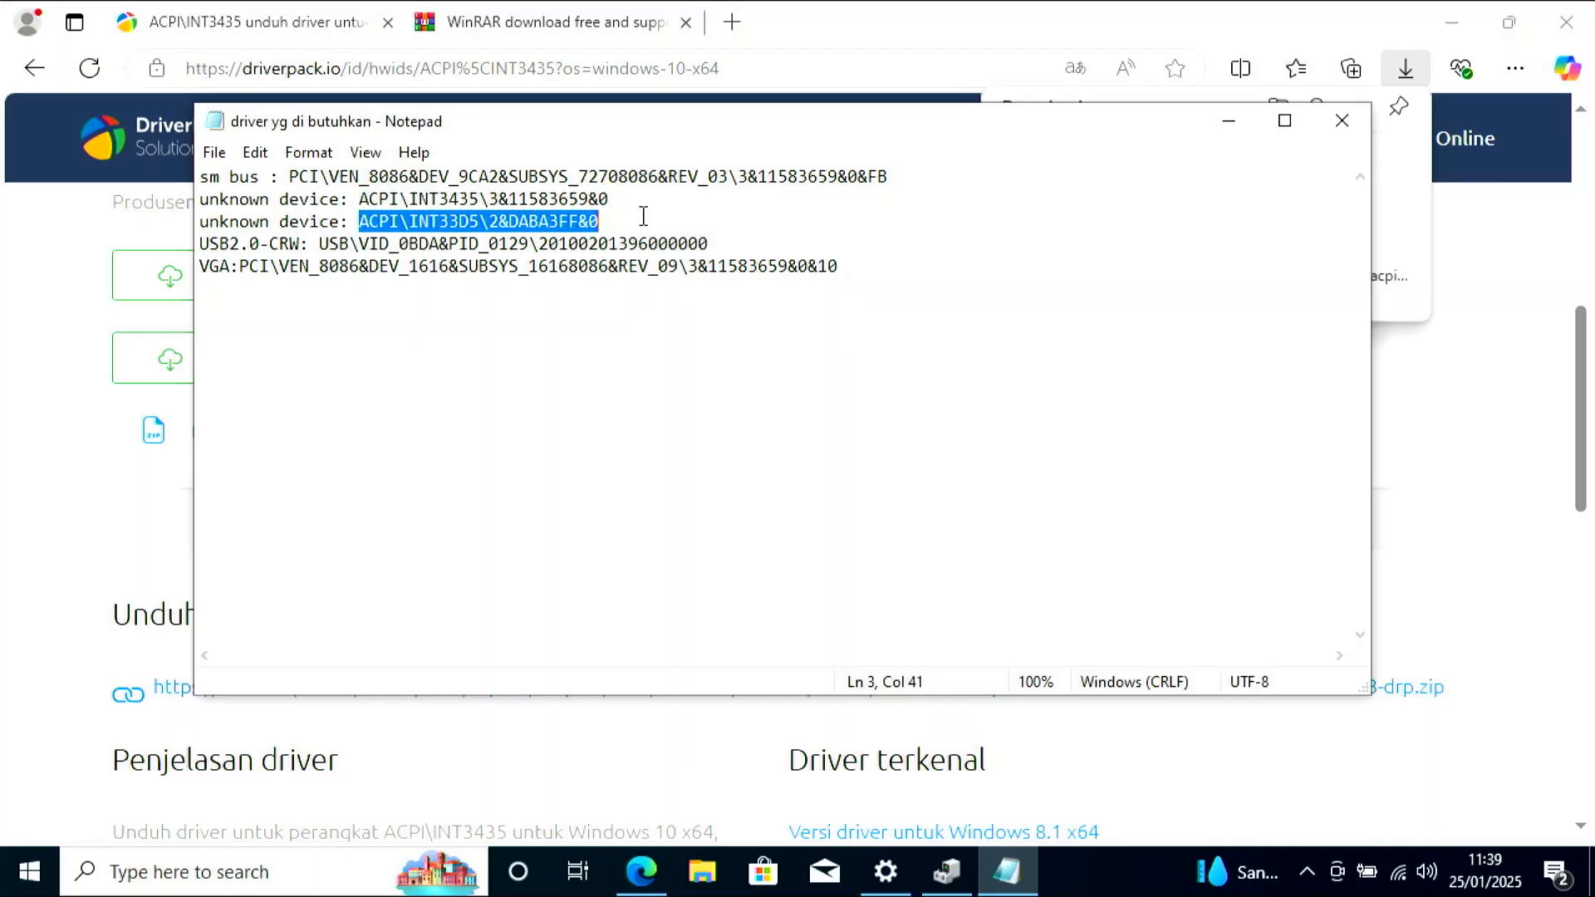
right_click(578, 218)
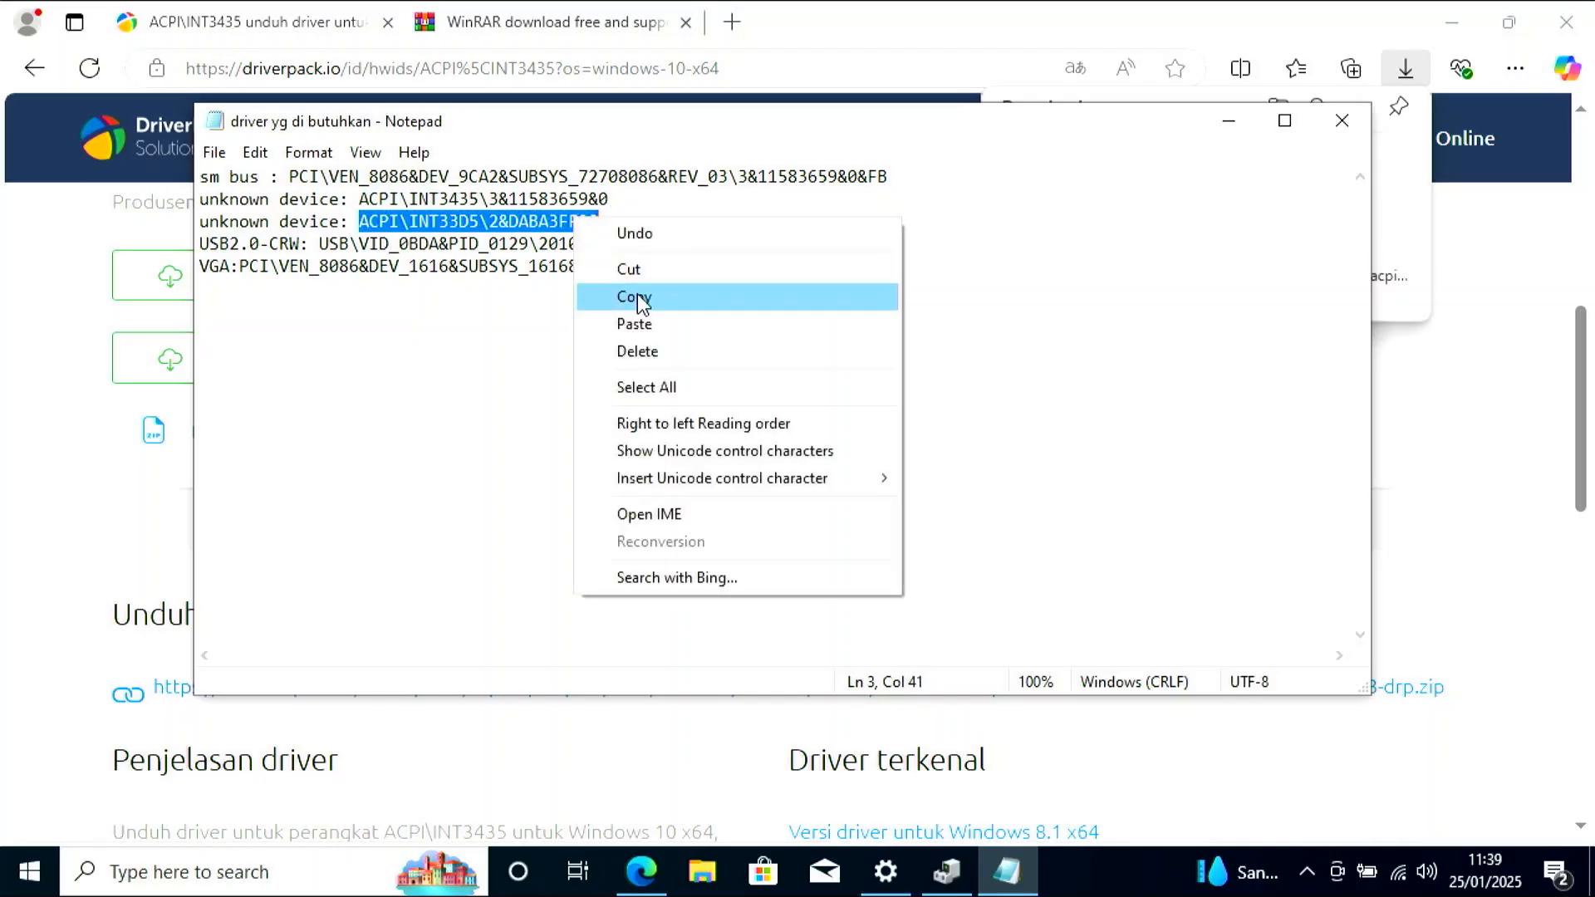
click(633, 295)
Return to the DriverPack page in Edge and search for the copied path ACPI\INT33D5\2&DABA3FF&0.
click(1587, 405)
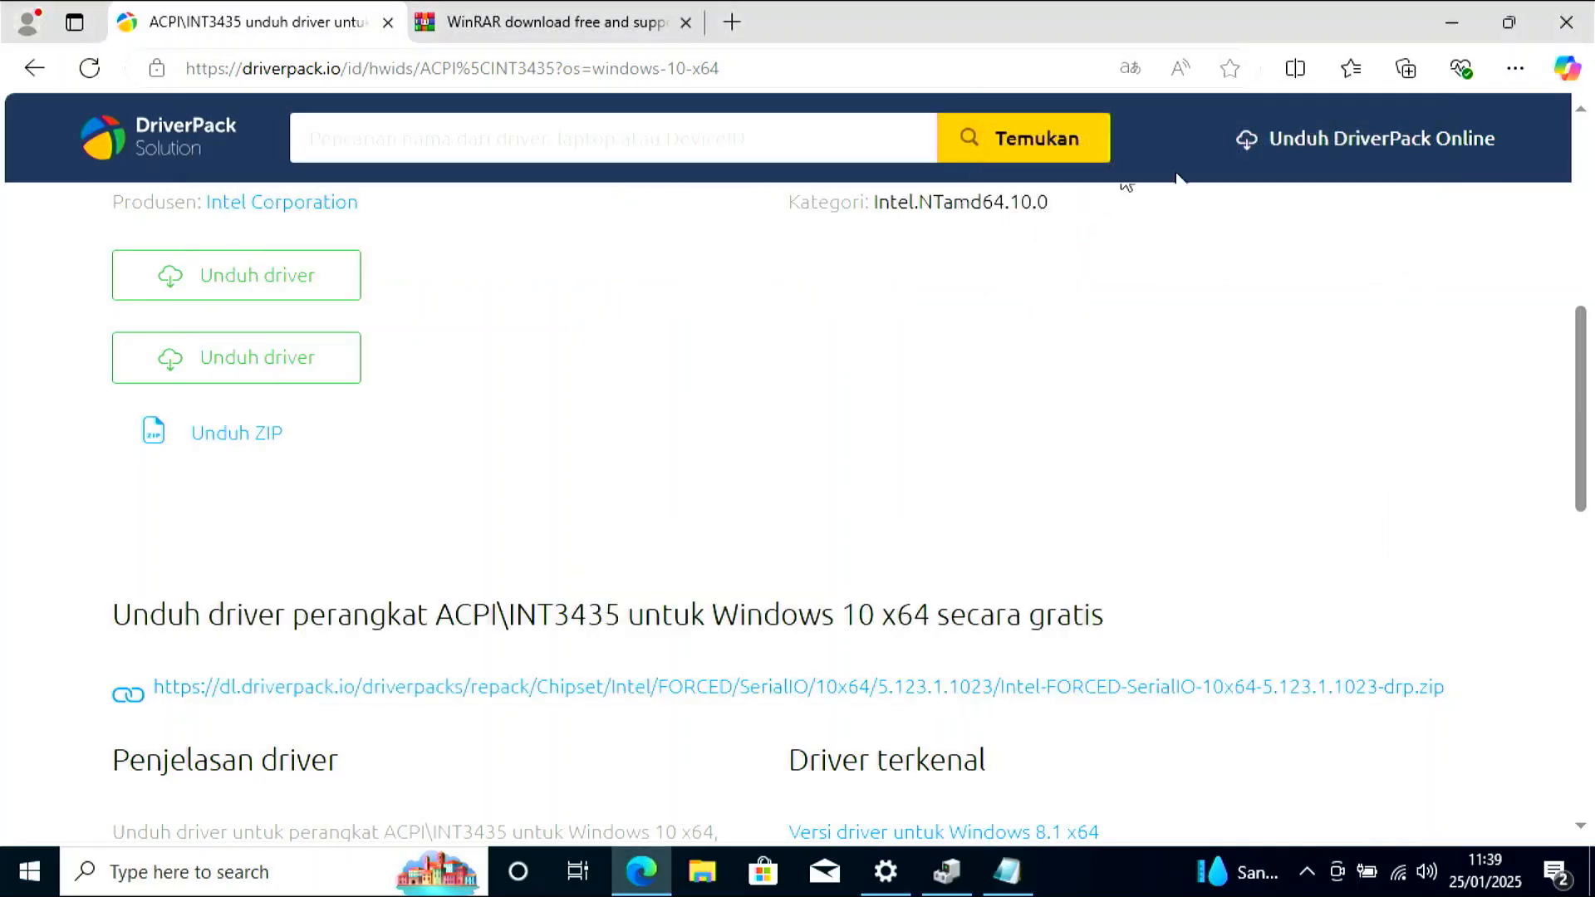
right_click(857, 138)
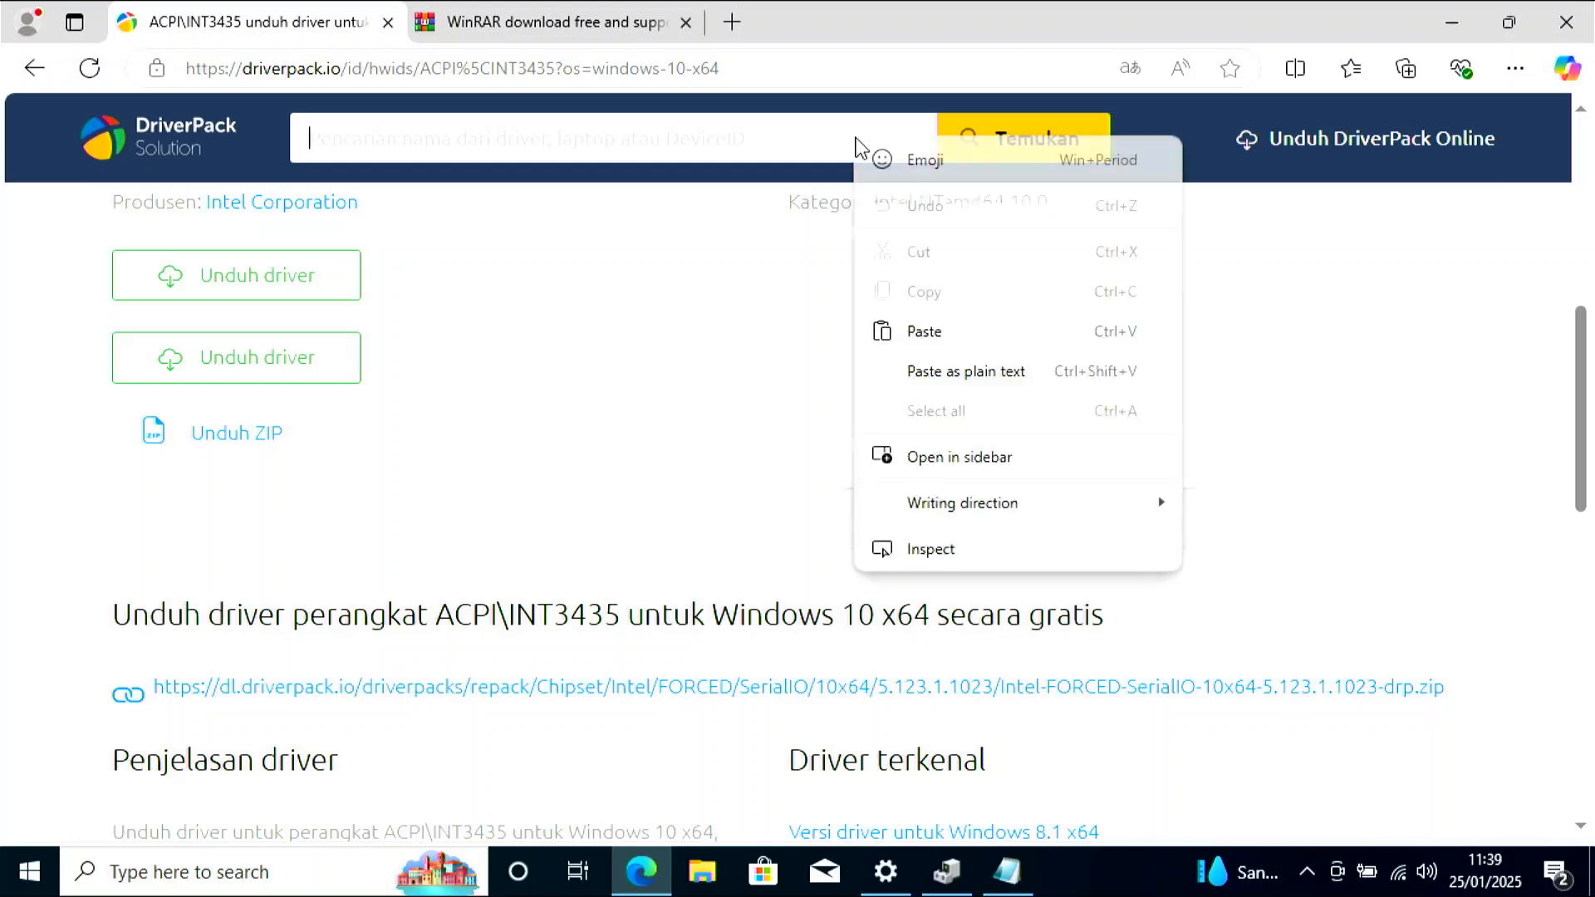
click(961, 331)
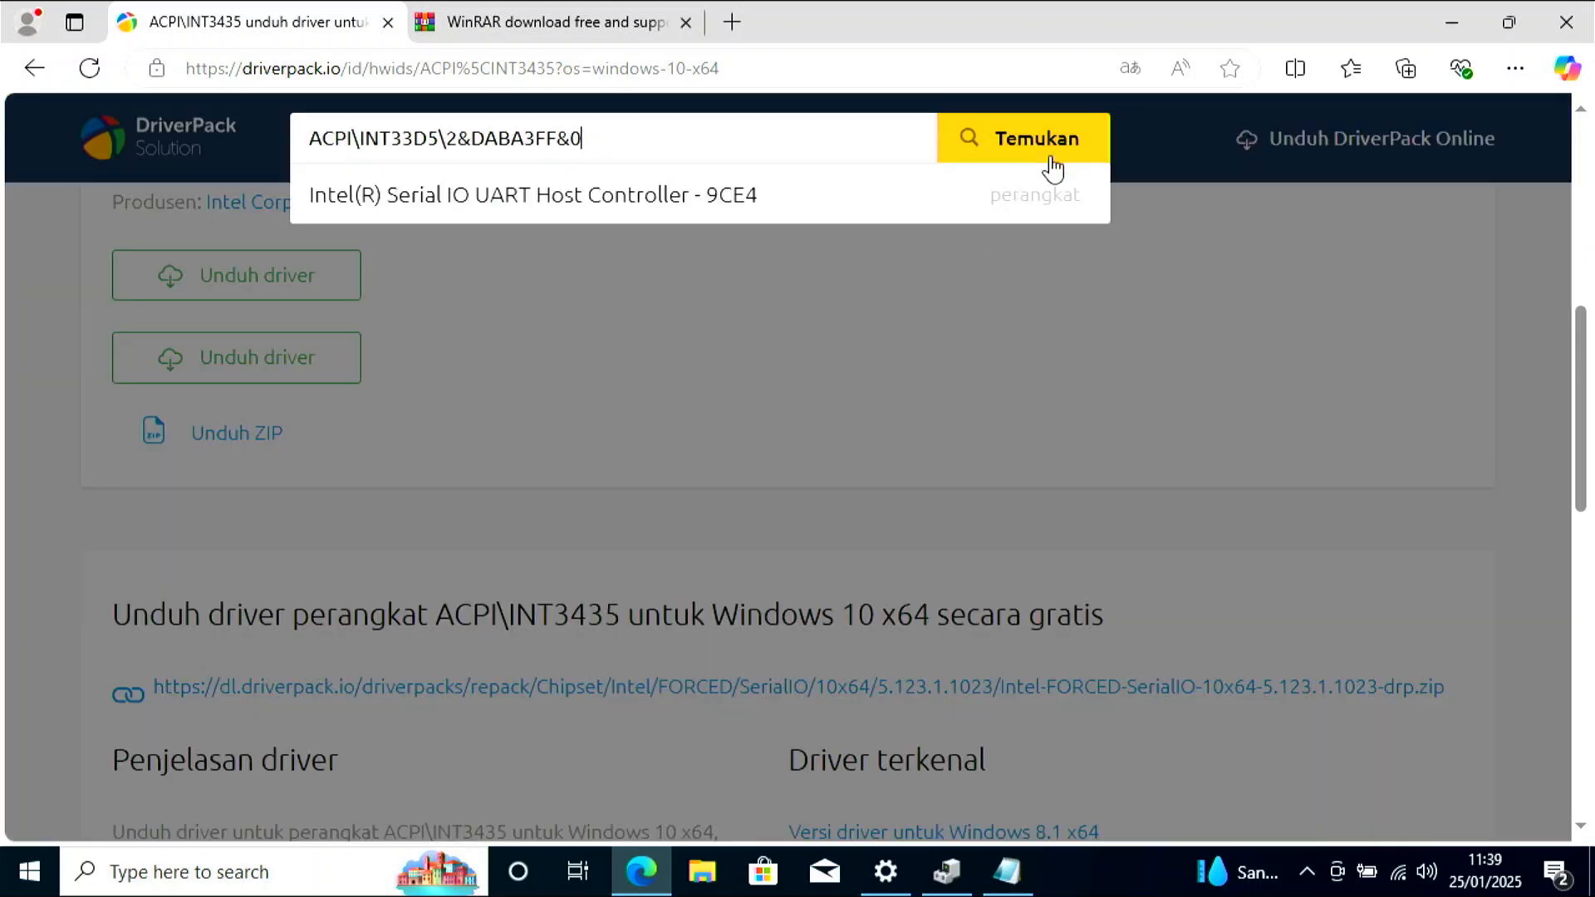
click(1006, 150)
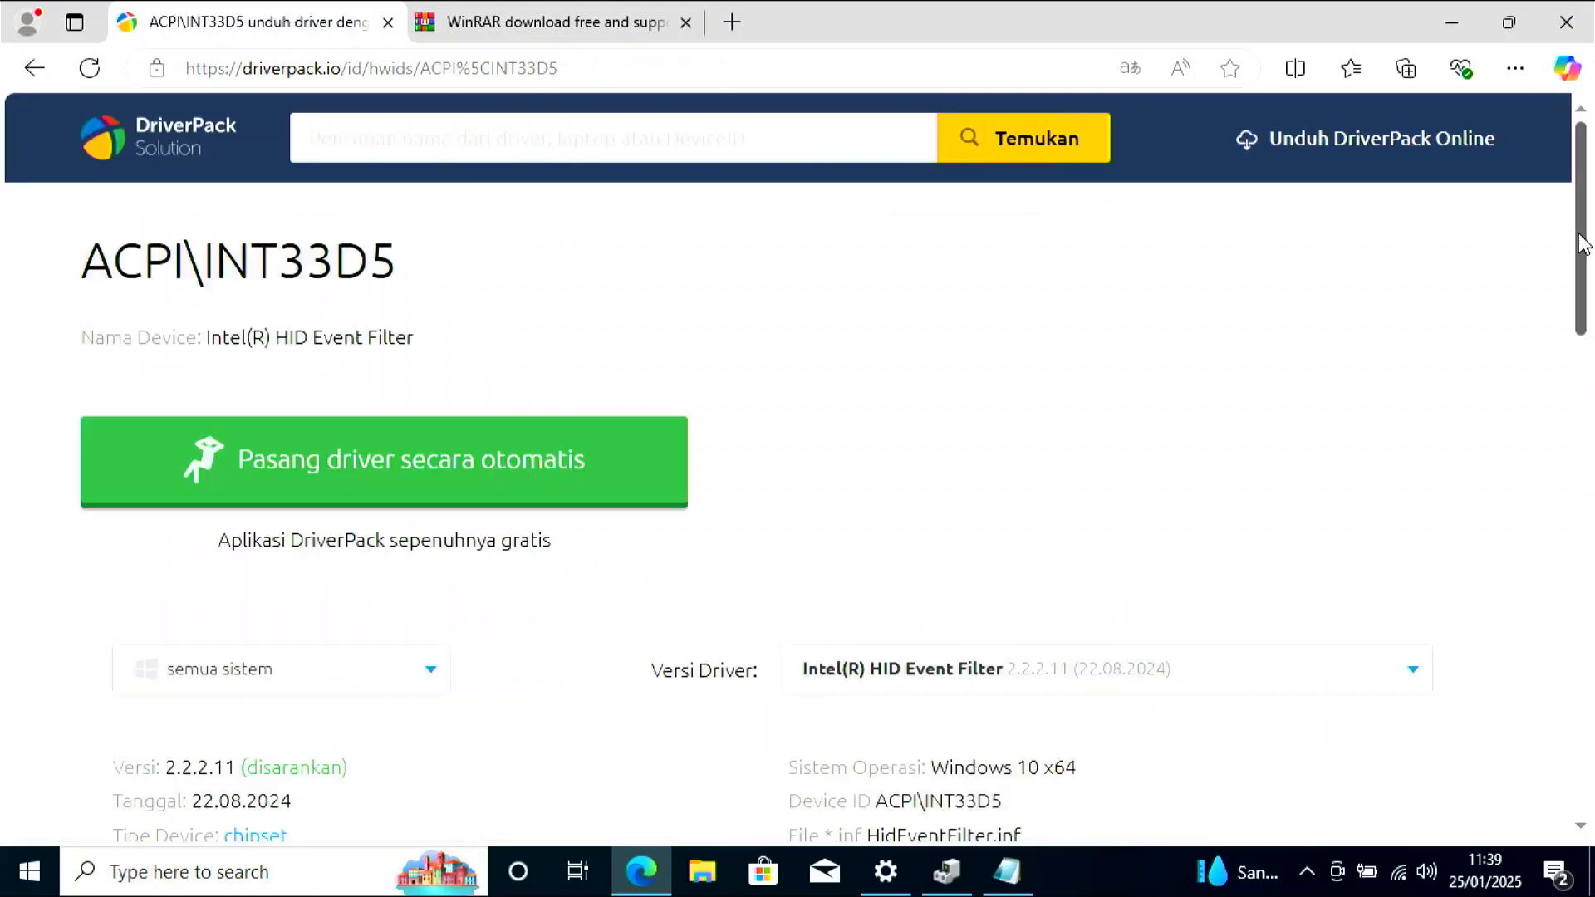
Filter the ACPI\INT33D5 drivers to Windows 10 x64 and download the Intel HID Event Filter driver 2.2.2.11 as a ZIP.
scroll(589, 405, down, 5)
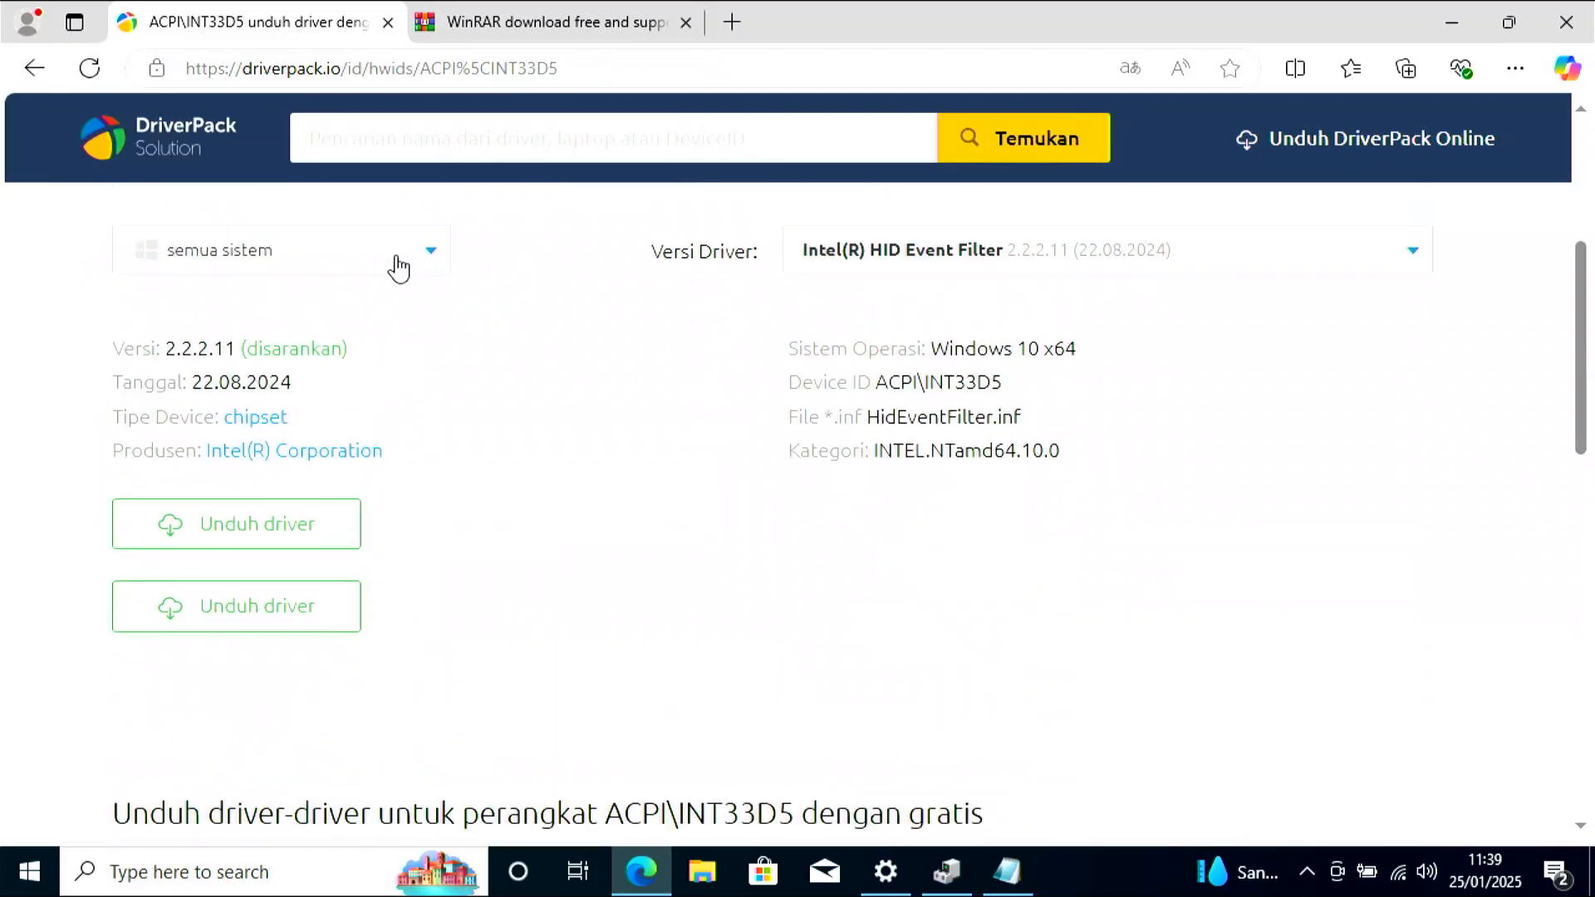
click(389, 256)
click(306, 468)
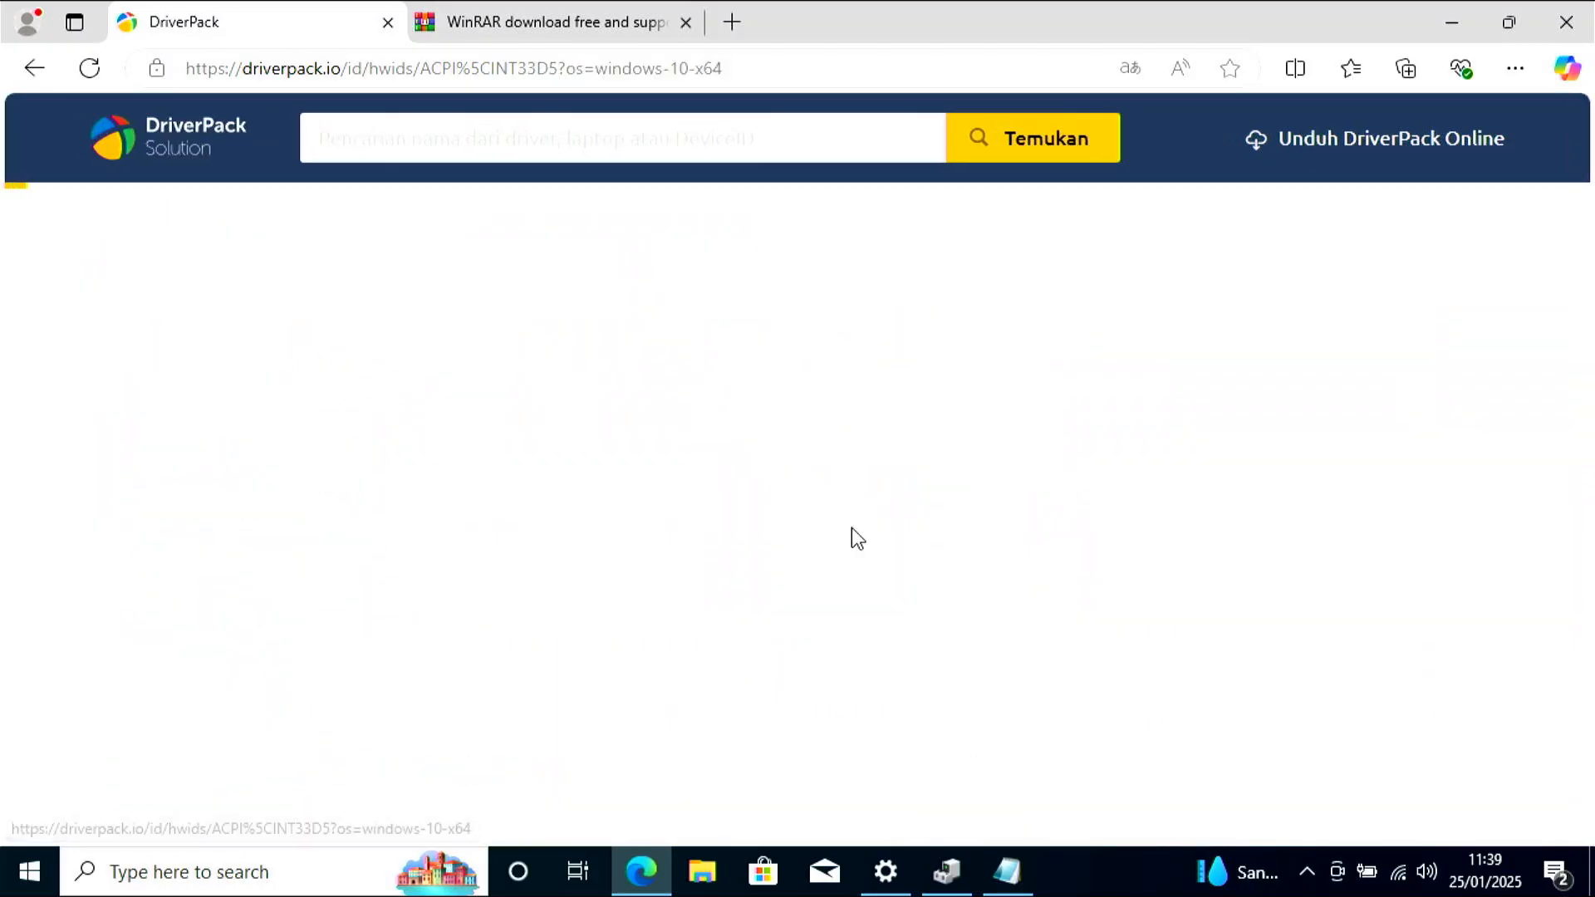
scroll(745, 573, down, 5)
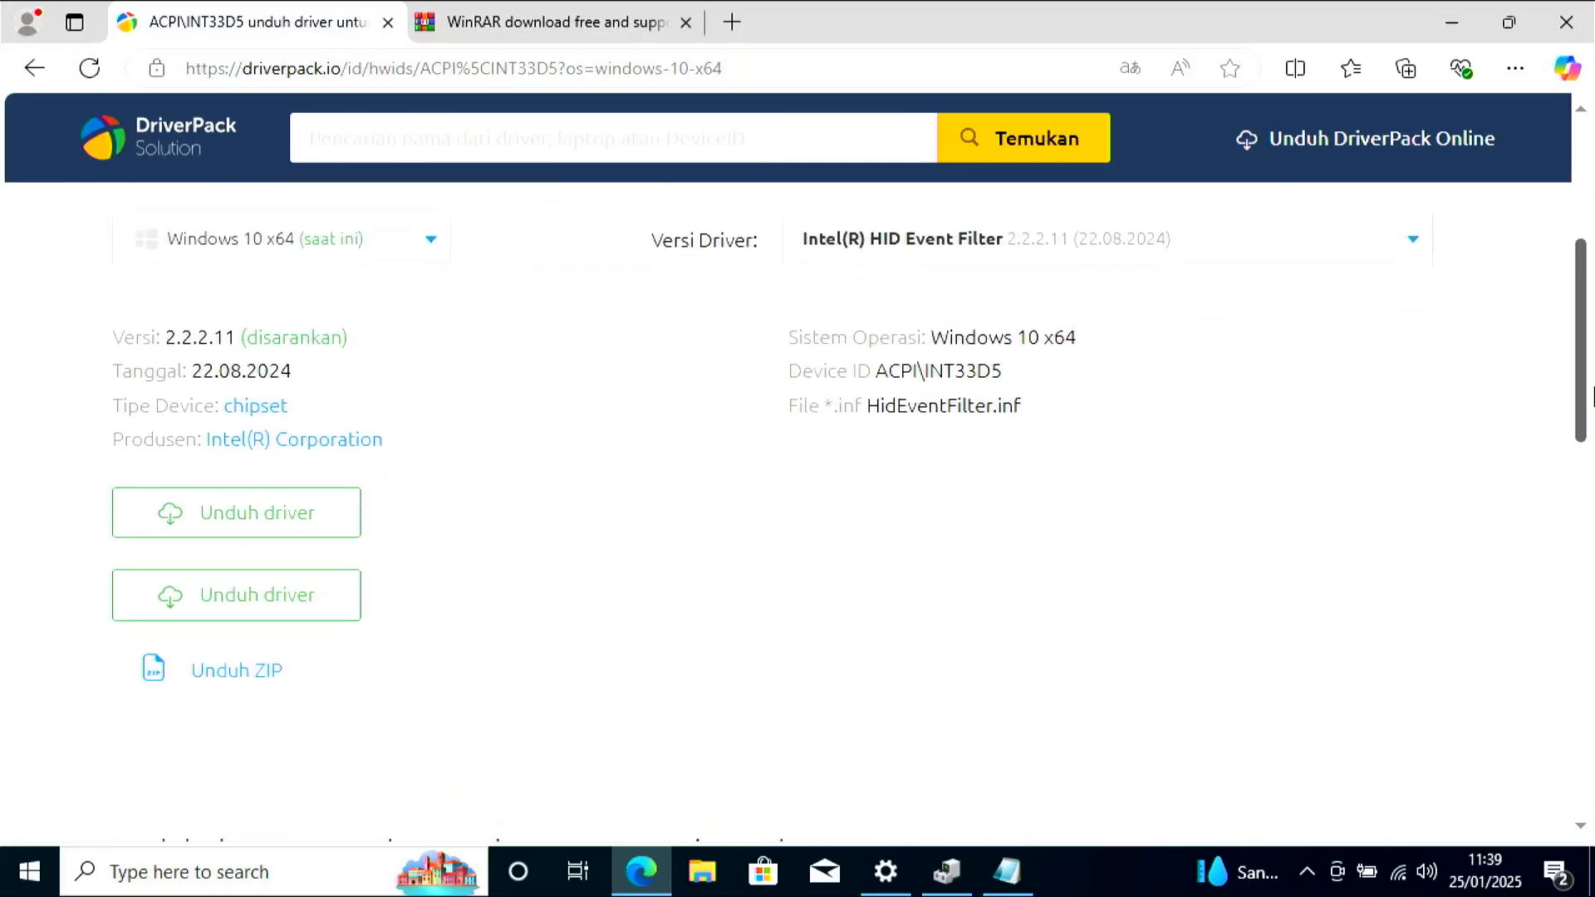
click(249, 609)
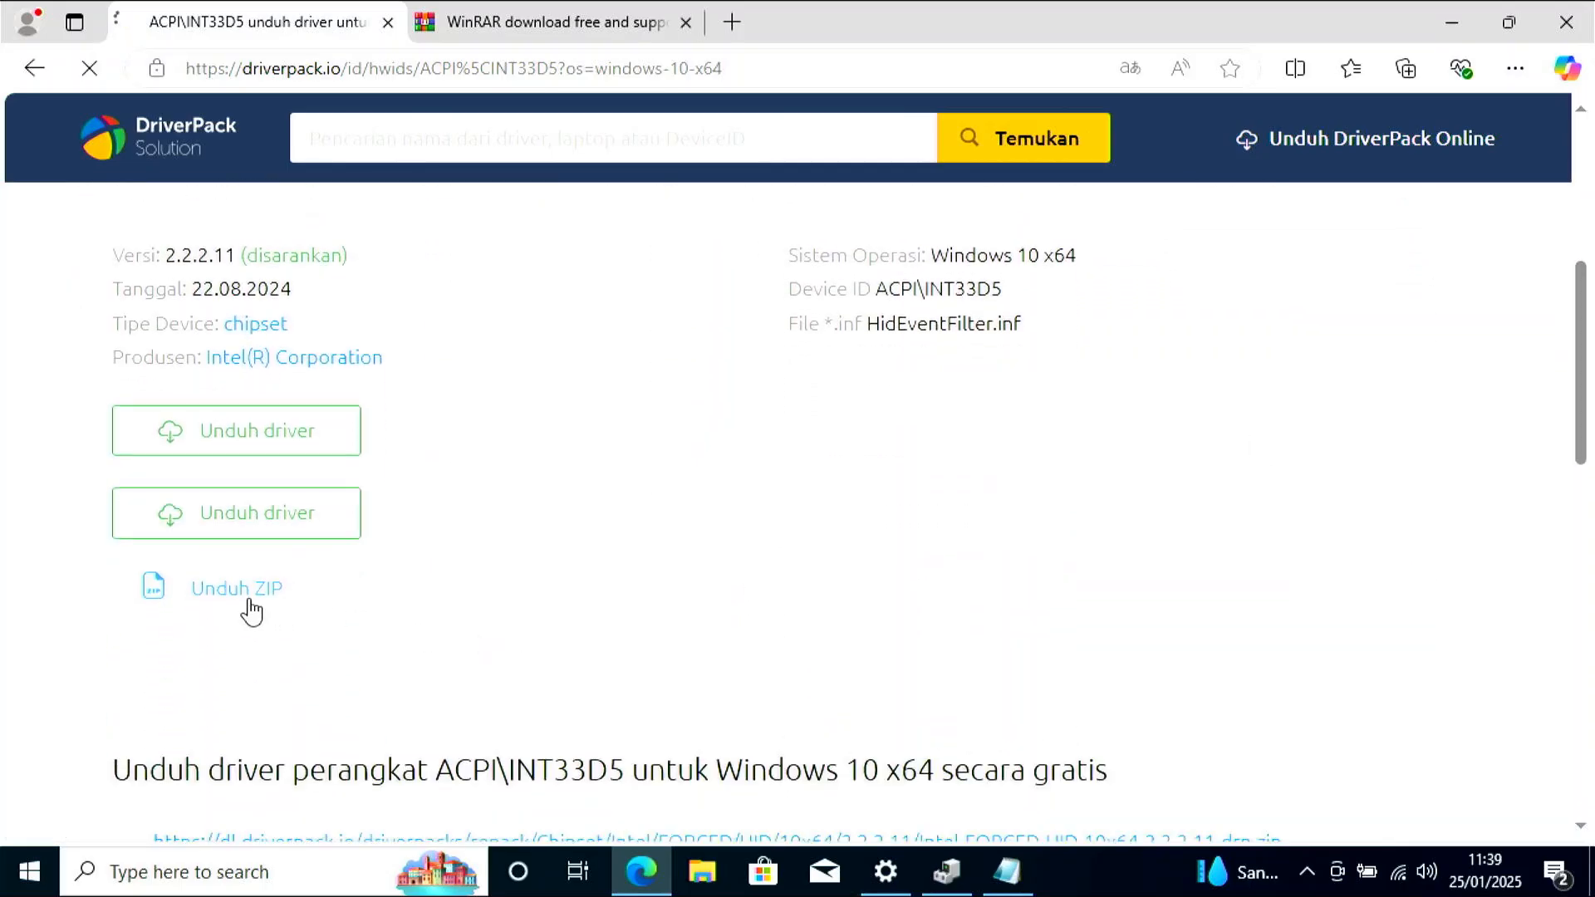
click(1007, 871)
drag(321, 243, 801, 239)
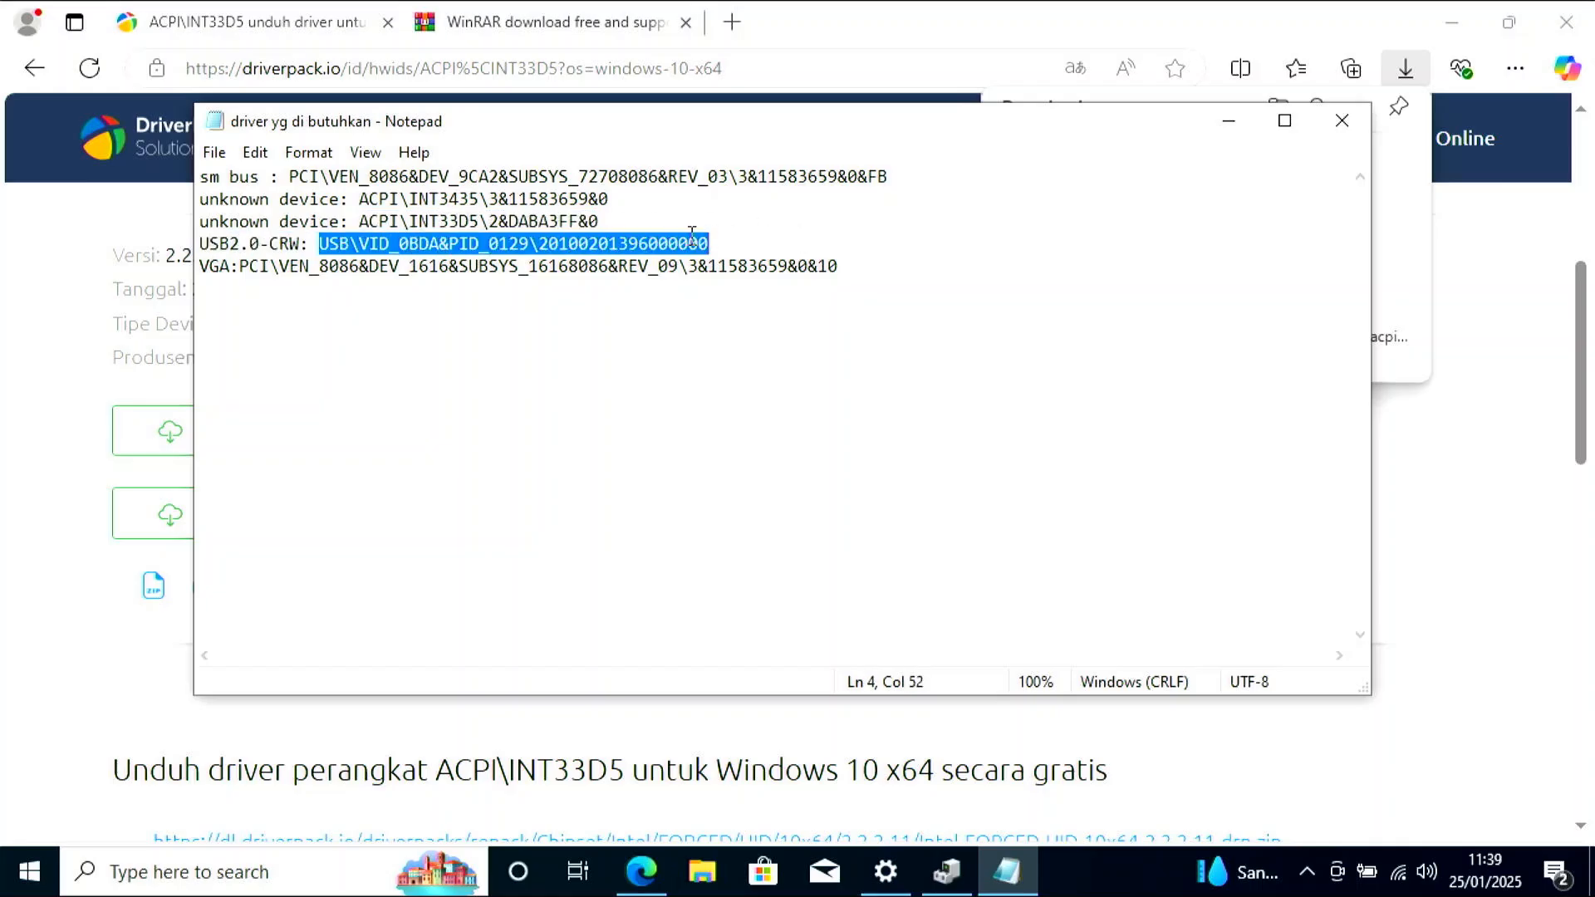
right_click(691, 236)
click(769, 317)
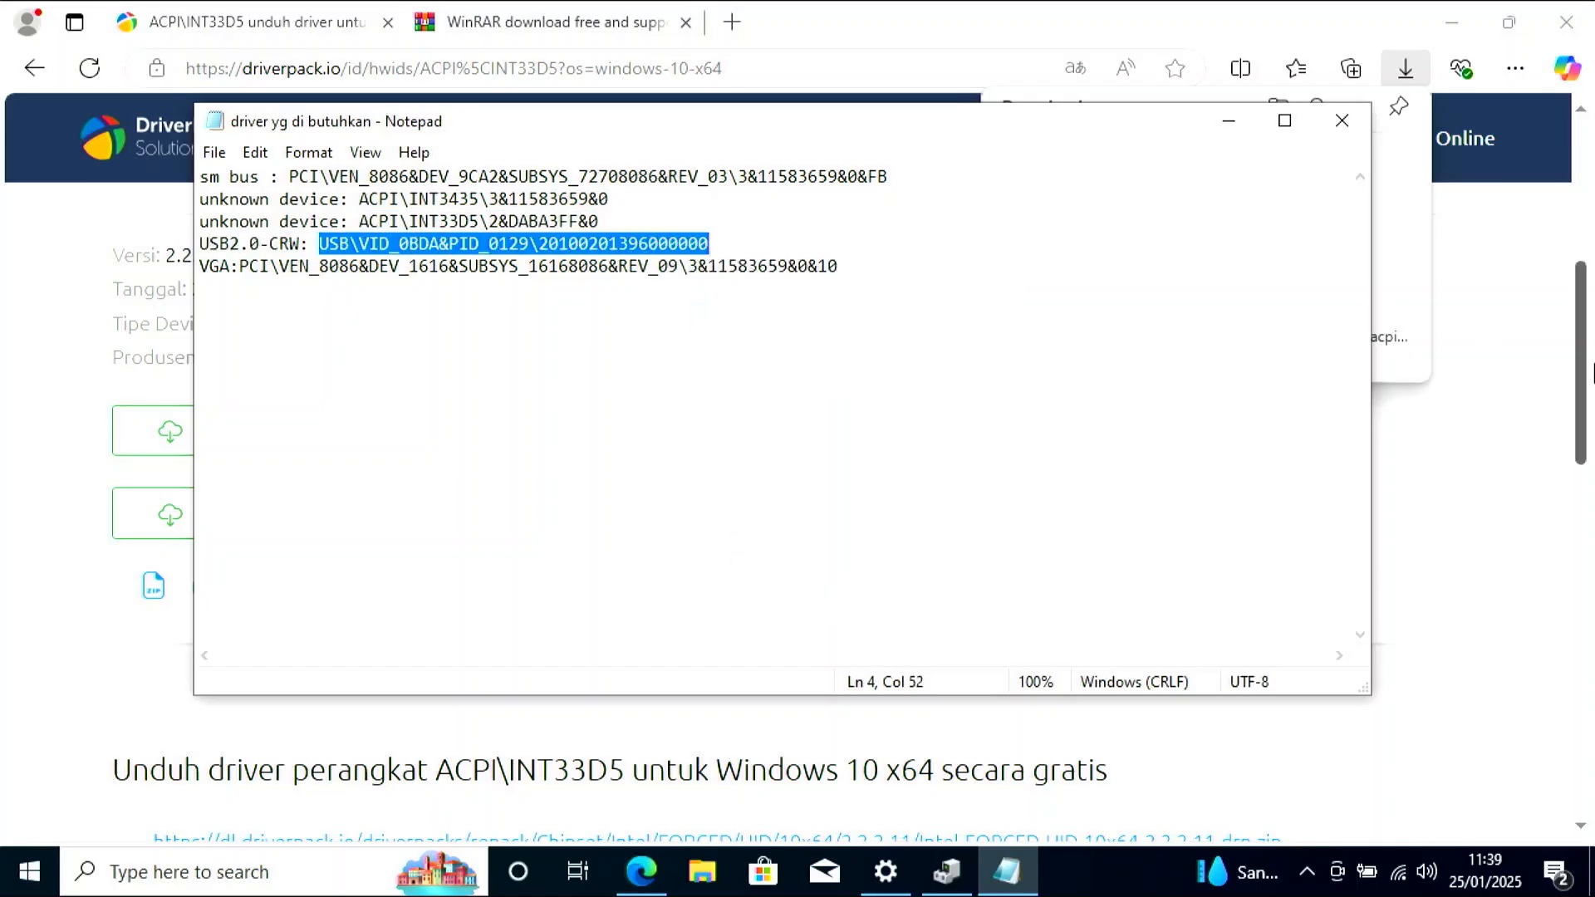
drag(1582, 342, 1585, 232)
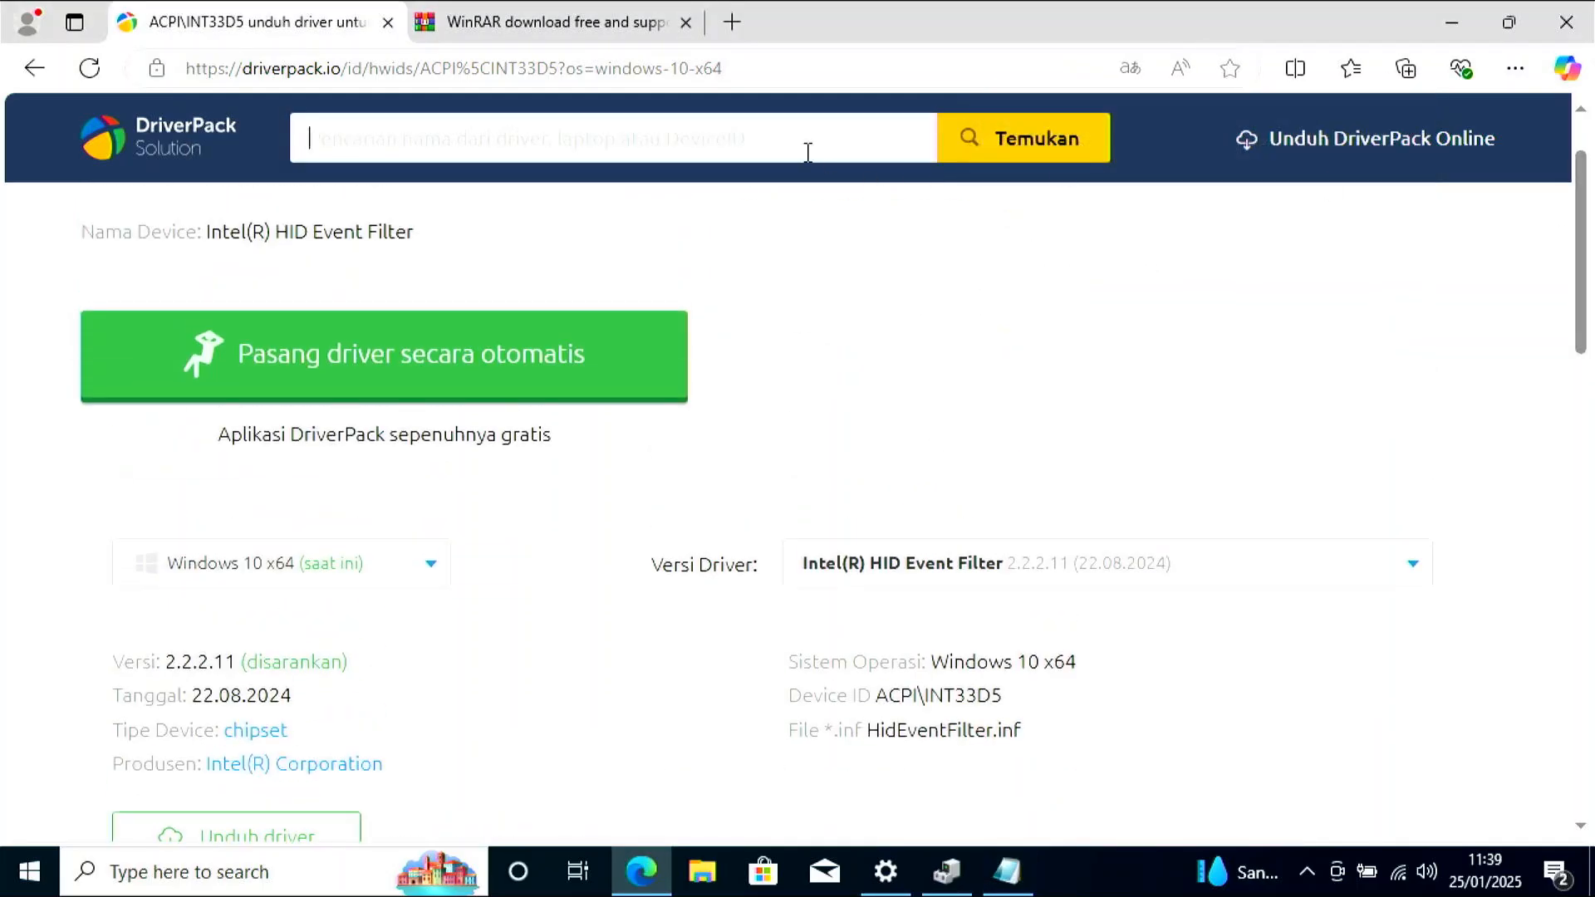
right_click(808, 152)
click(874, 346)
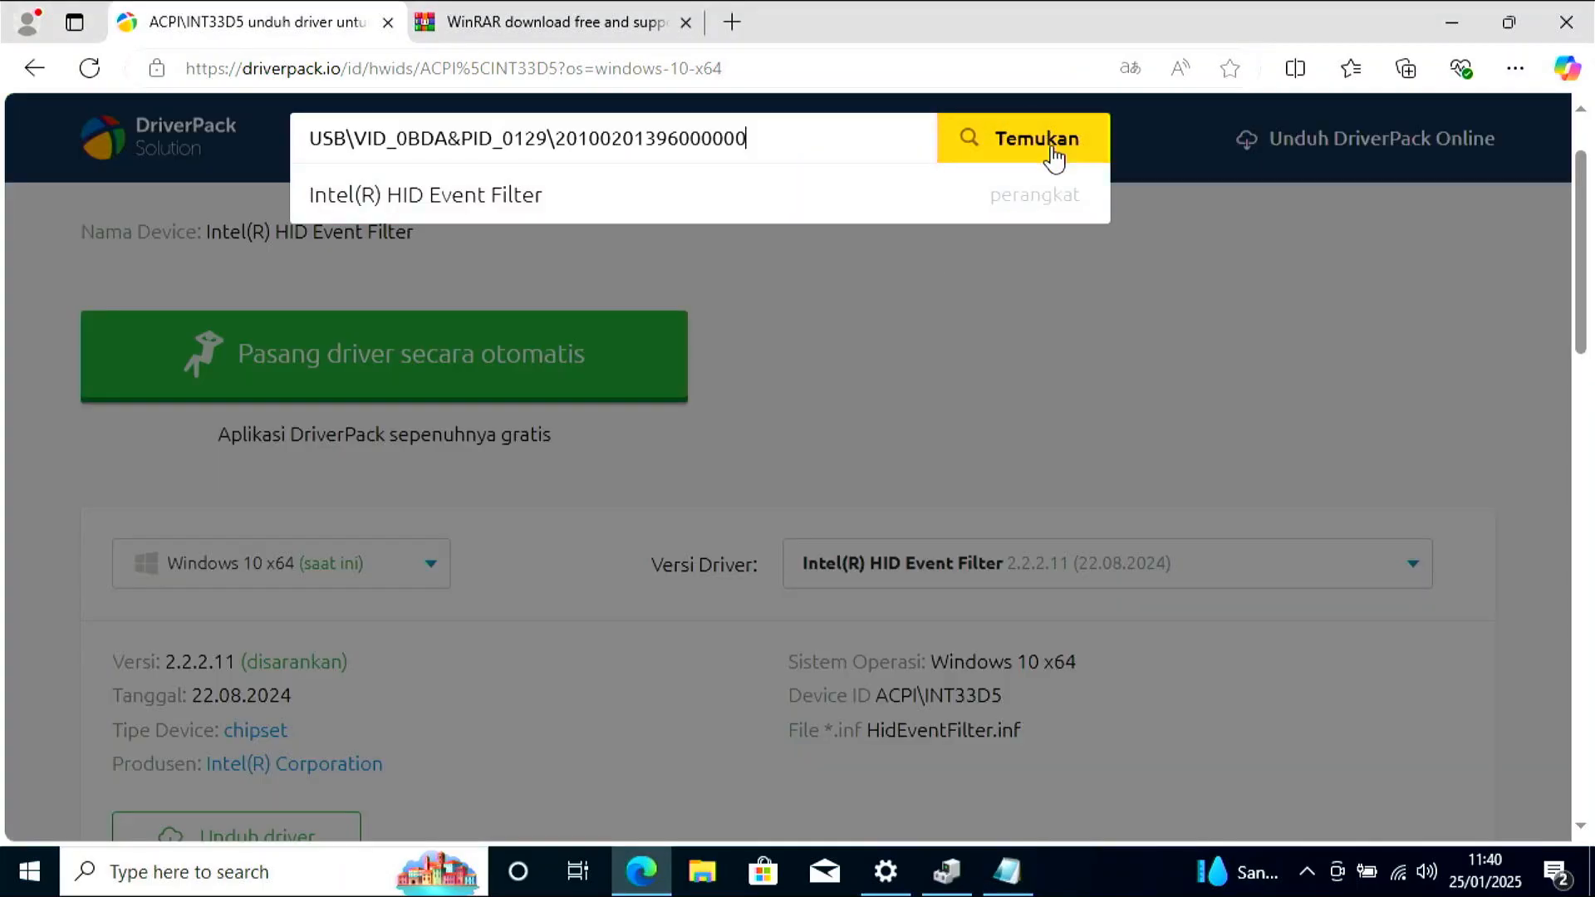
click(1037, 154)
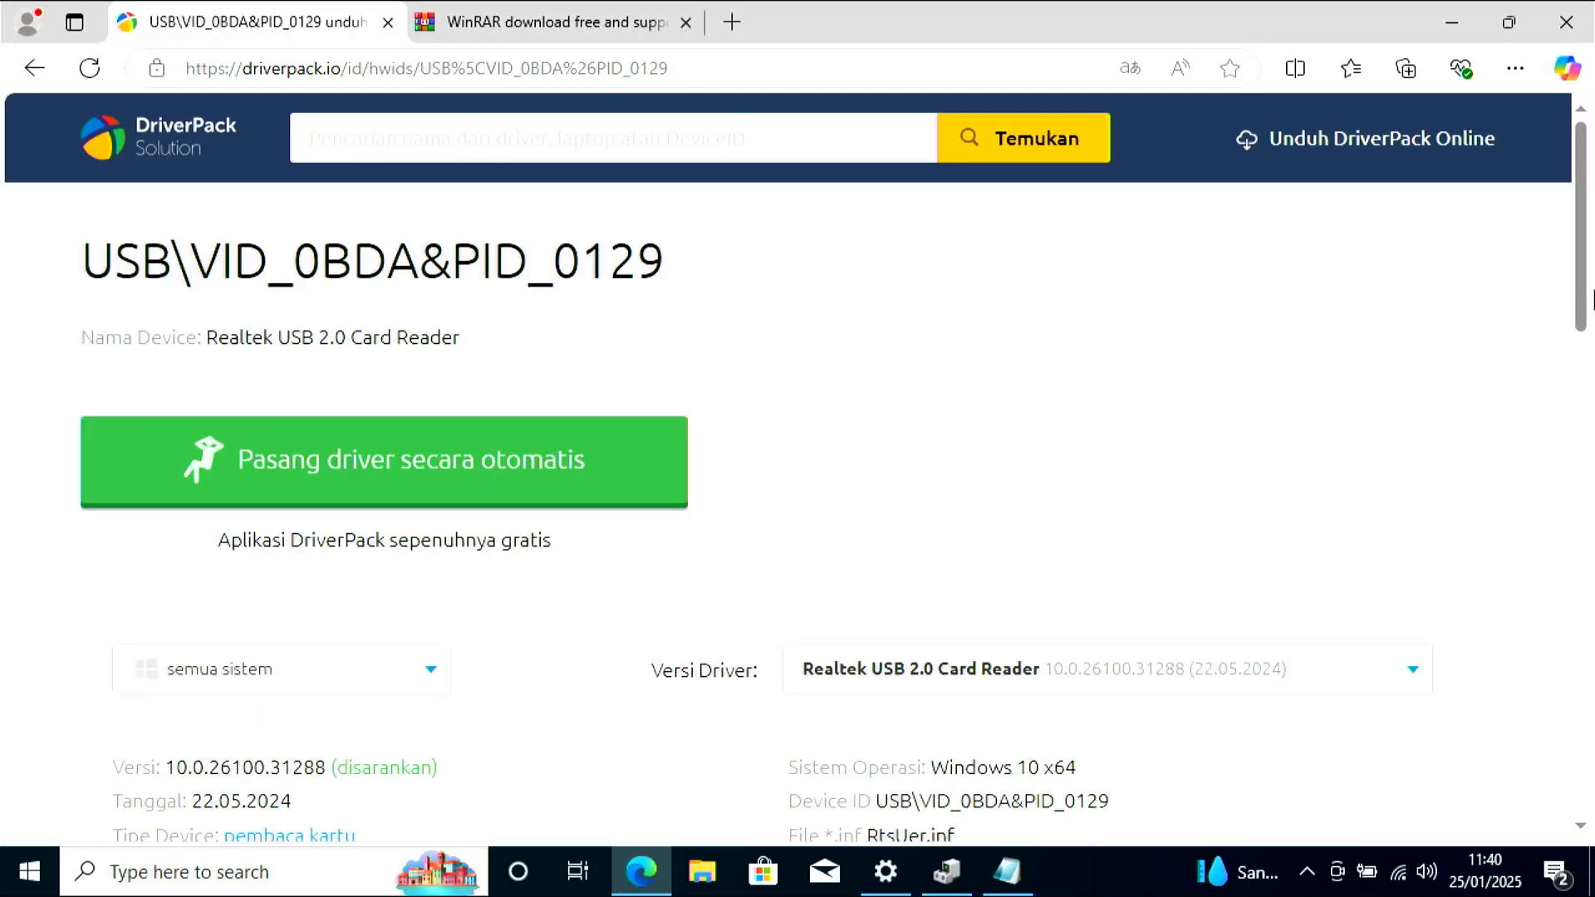
Filter the card reader drivers to Windows 10 x64 and download the Realtek USB 2.0 Card Reader driver 10.0.26100.31288 as a ZIP.
scroll(1592, 381, down, 5)
scroll(1592, 381, down, 1)
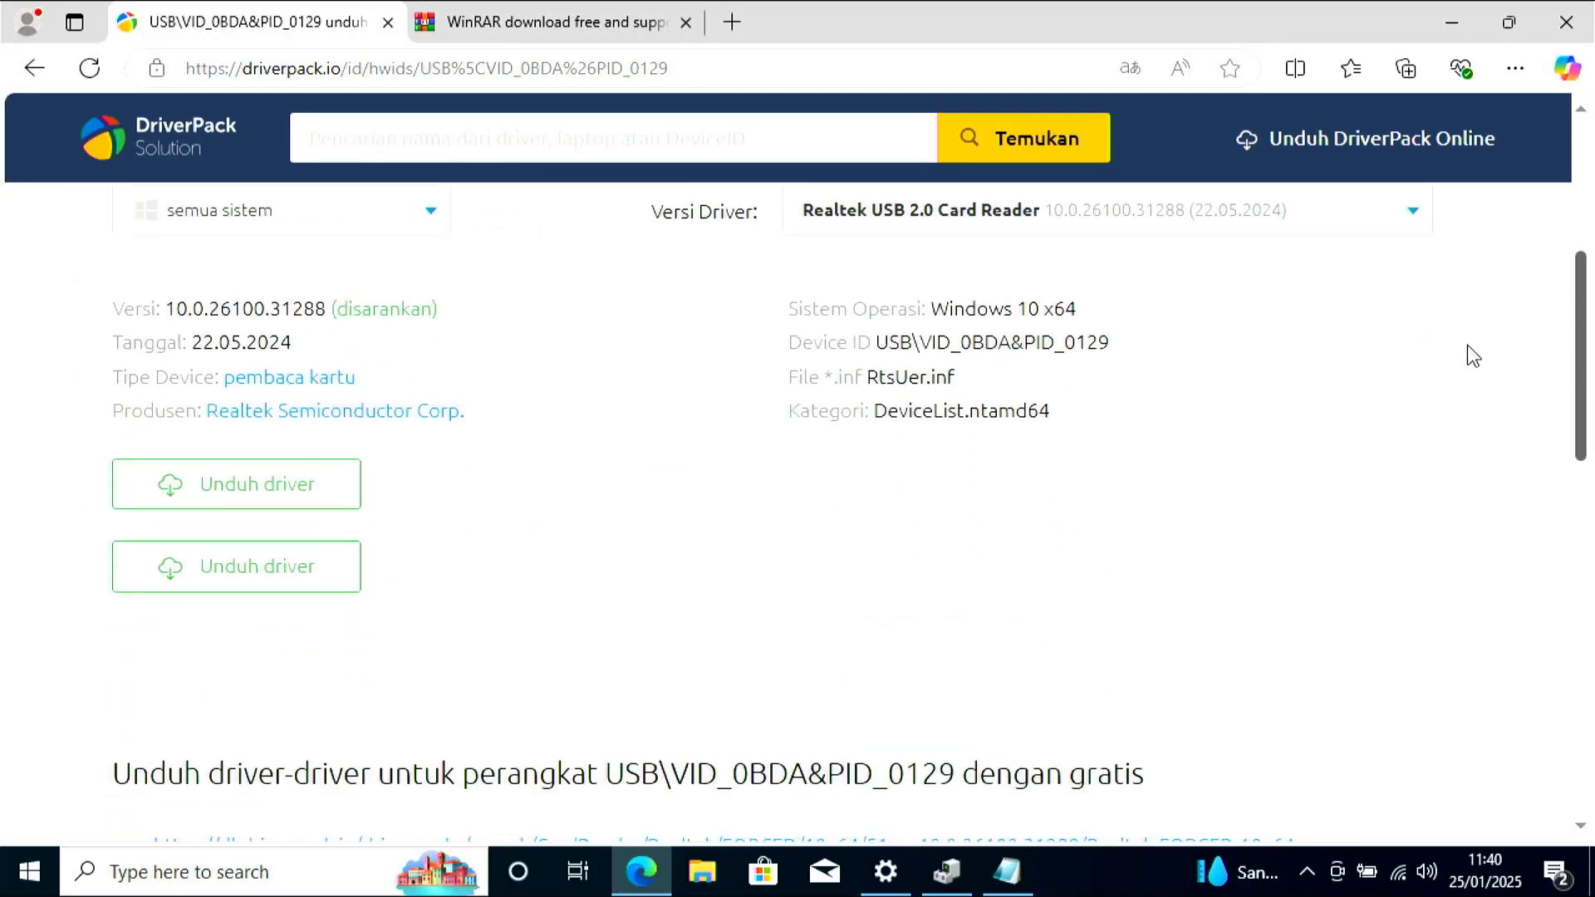
click(425, 214)
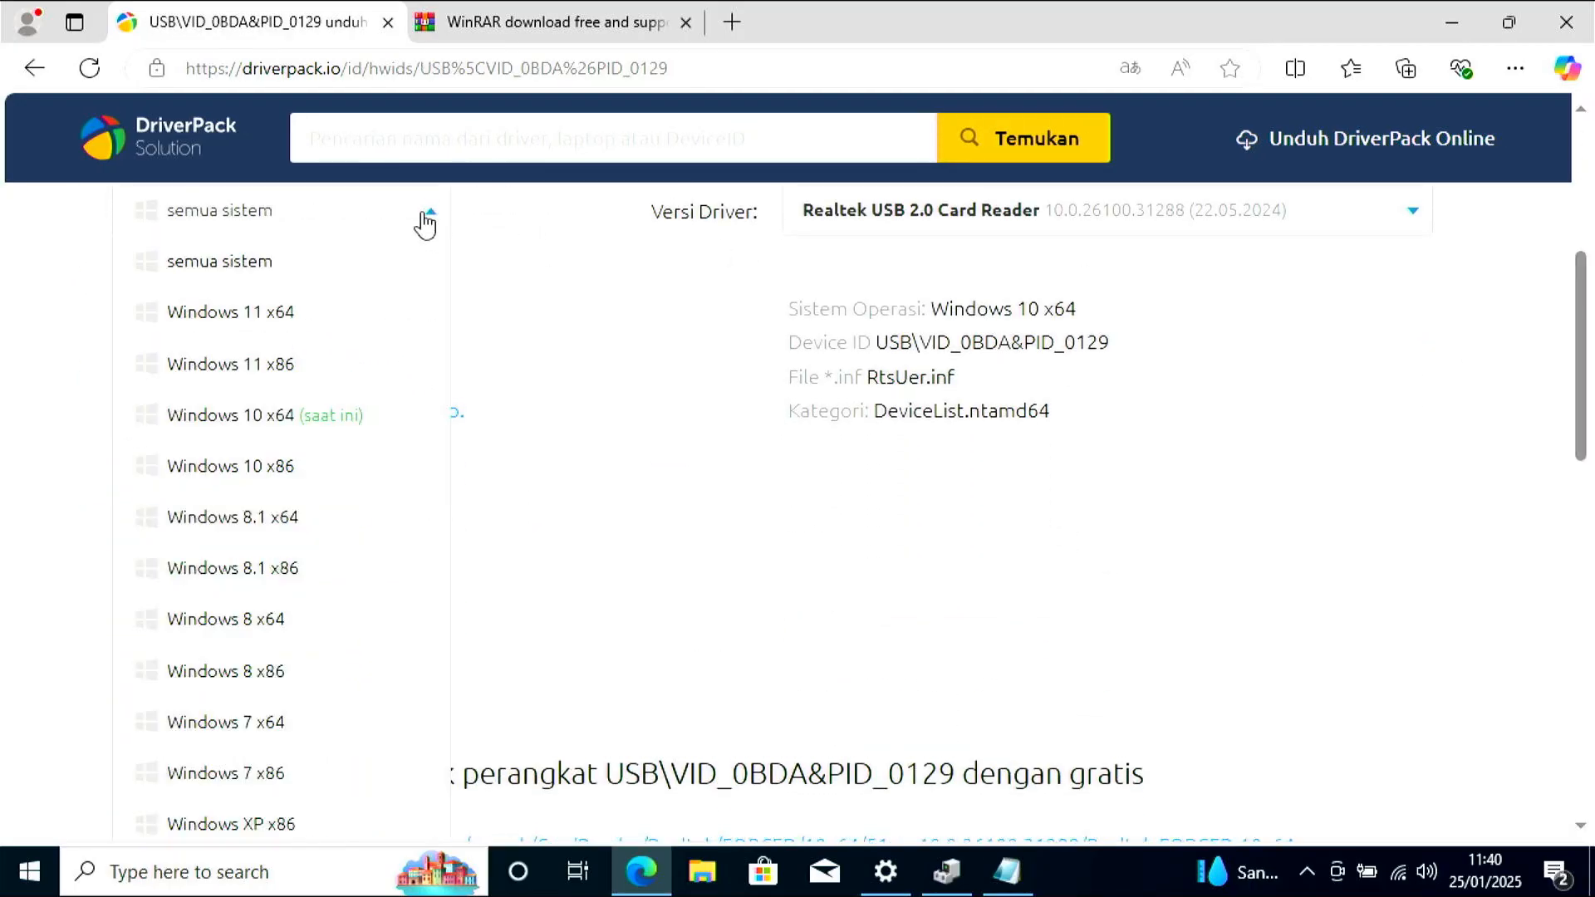
click(341, 422)
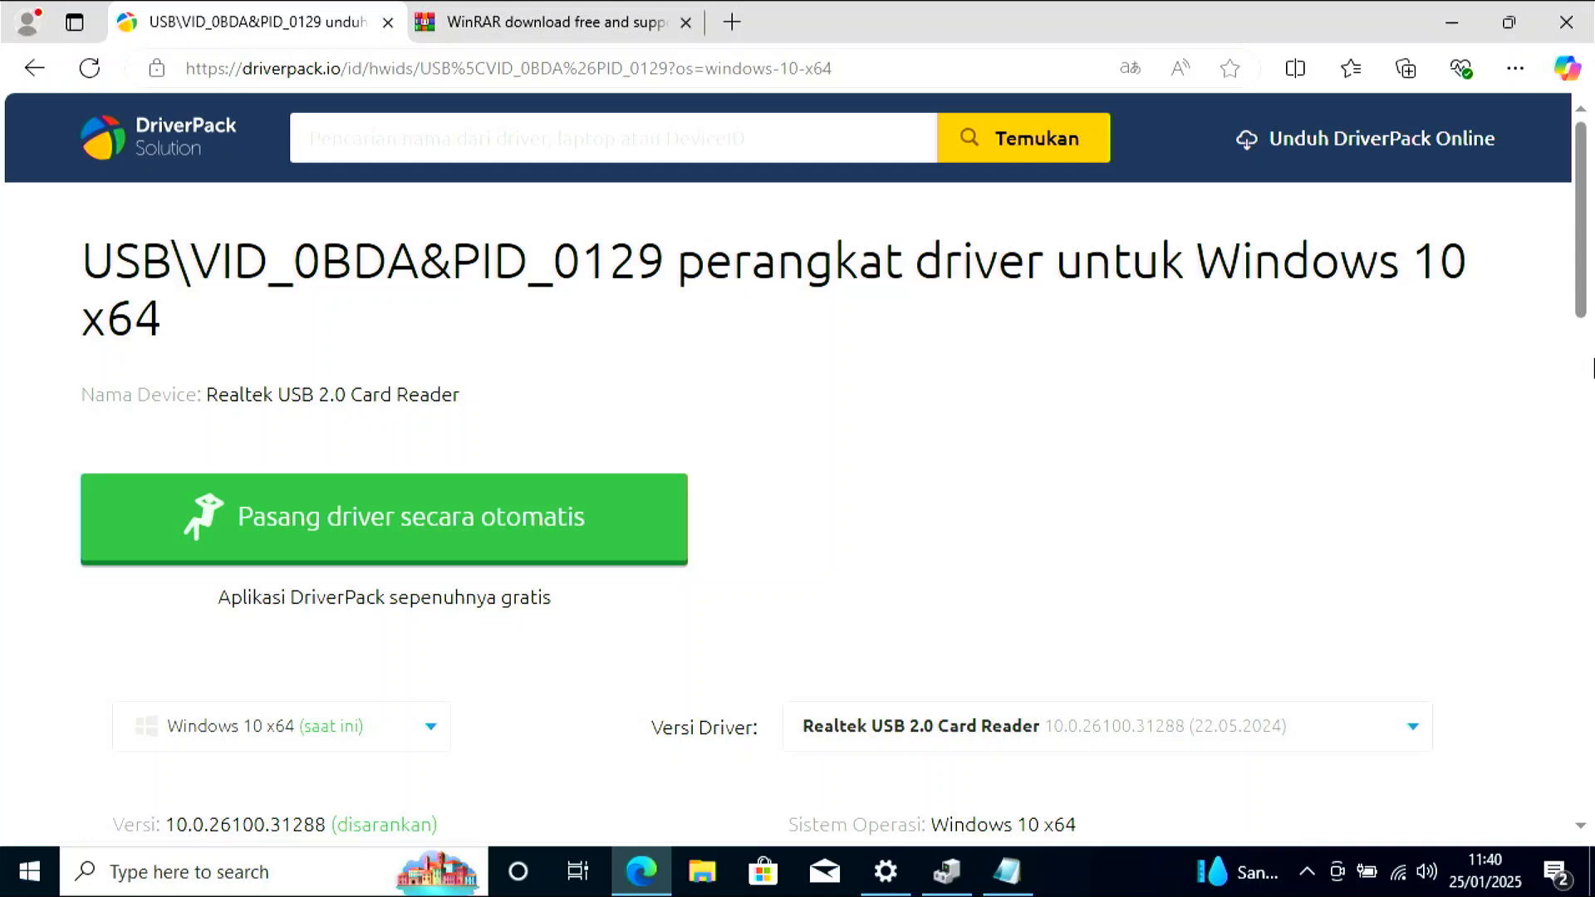
scroll(1592, 357, down, 6)
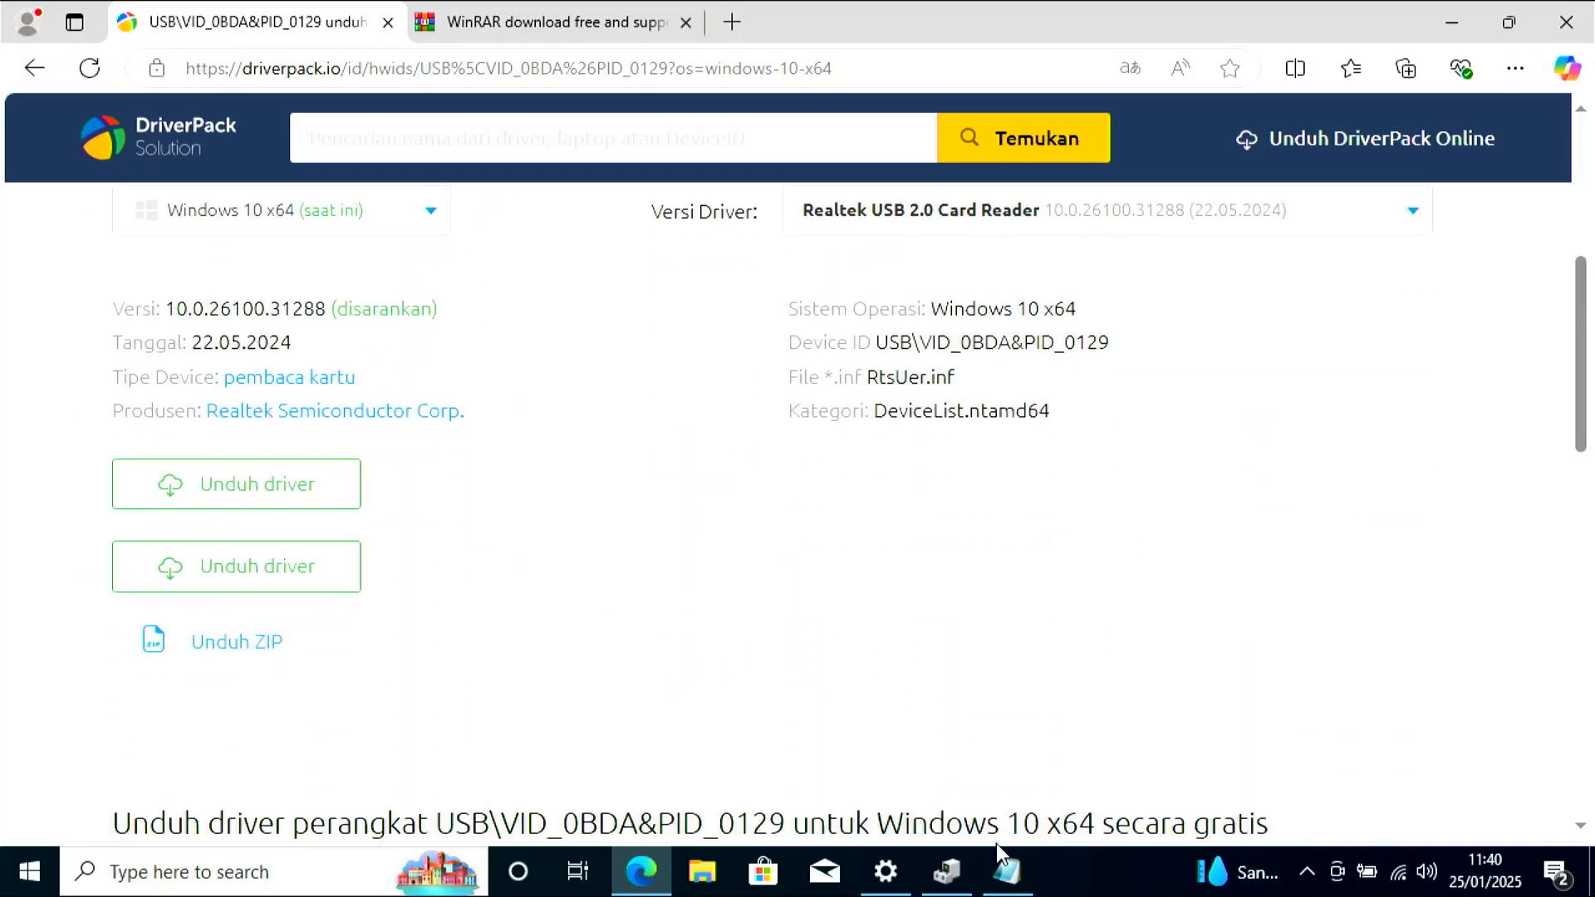
Switch to the Notepad note and copy the VGA path PCI\VEN_8086&DEV_1616&SUBSYS_16168086&REV_09\3&11583659&0&10.
click(1009, 872)
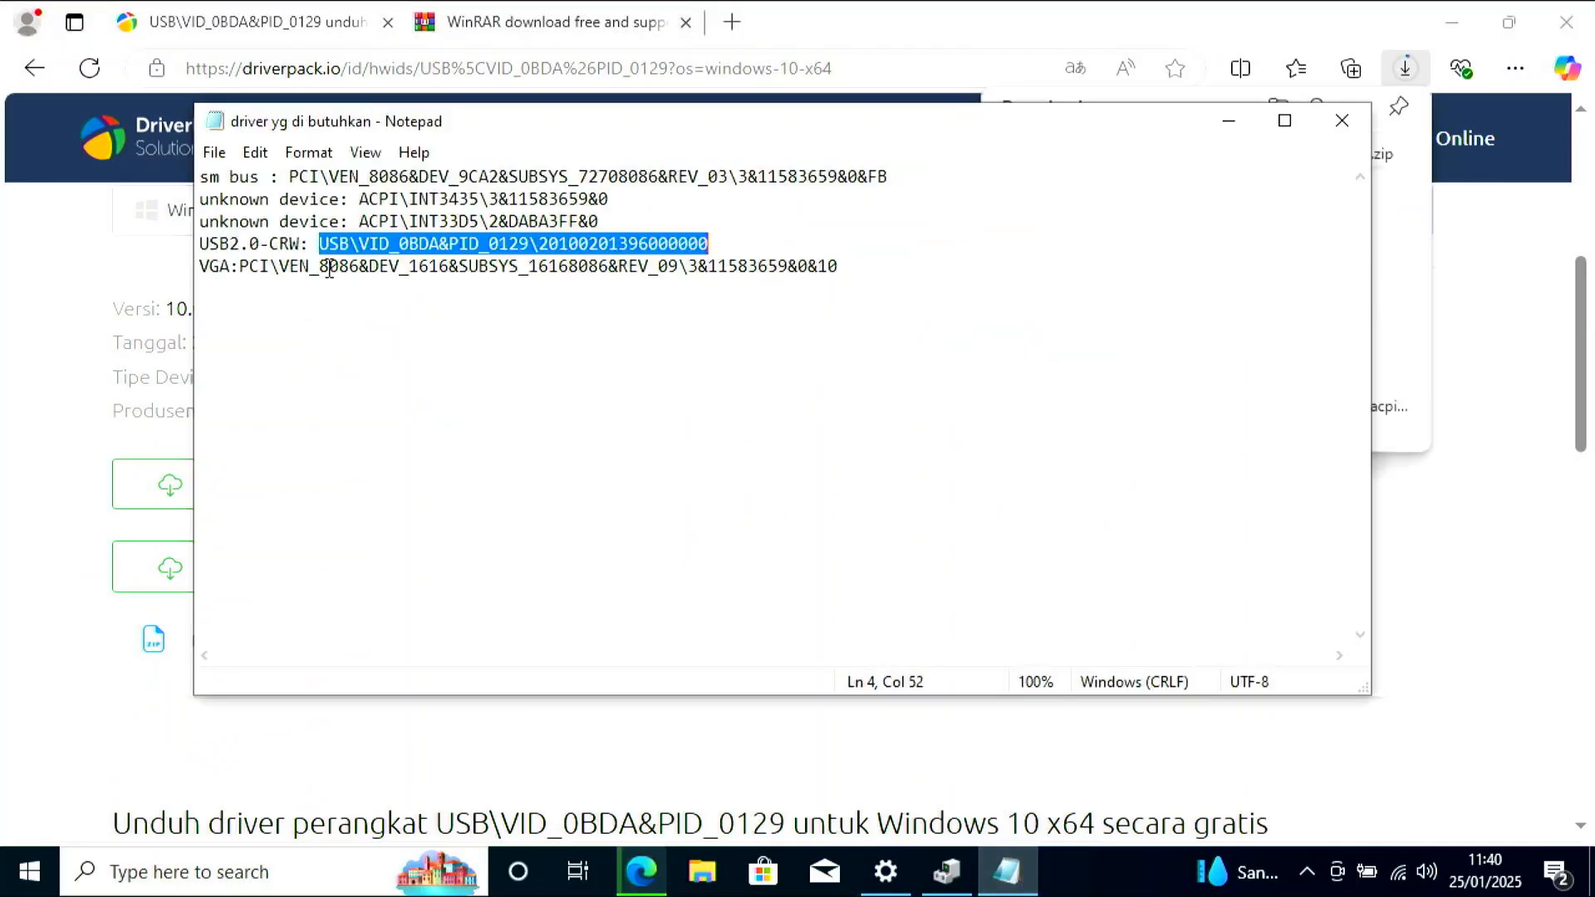
drag(240, 268, 931, 261)
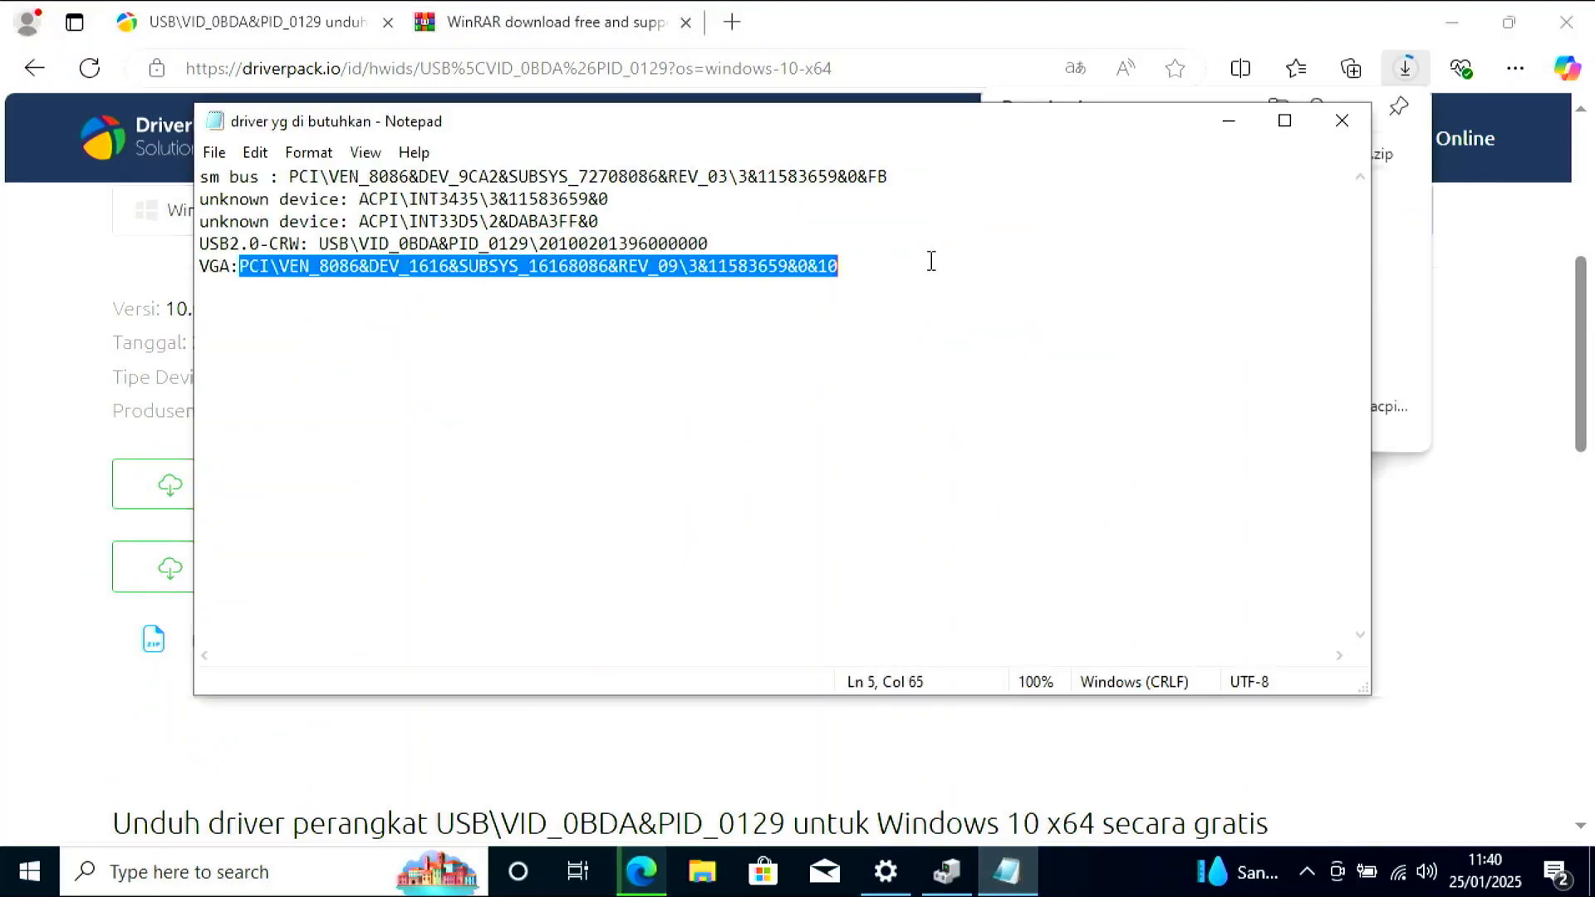
right_click(799, 270)
click(883, 349)
Return to the DriverPack page in Edge and search for the copied VGA path PCI\VEN_8086&DEV_1616&SUBSYS_16168086&REV_09\3&11583659&0&10.
drag(1582, 324, 1587, 139)
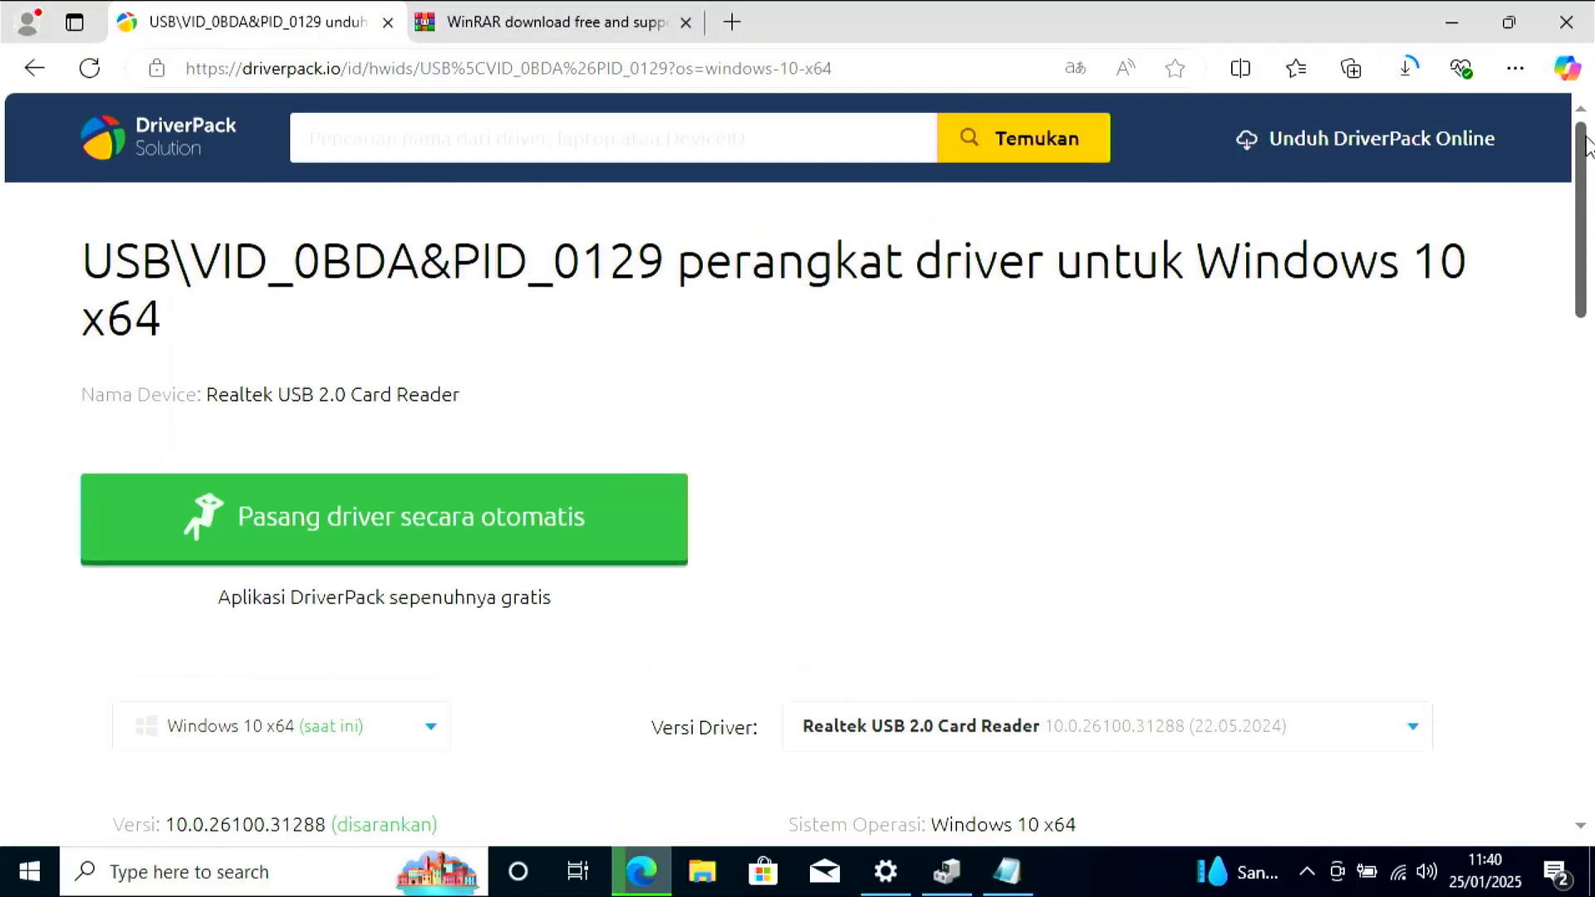
right_click(776, 147)
click(903, 347)
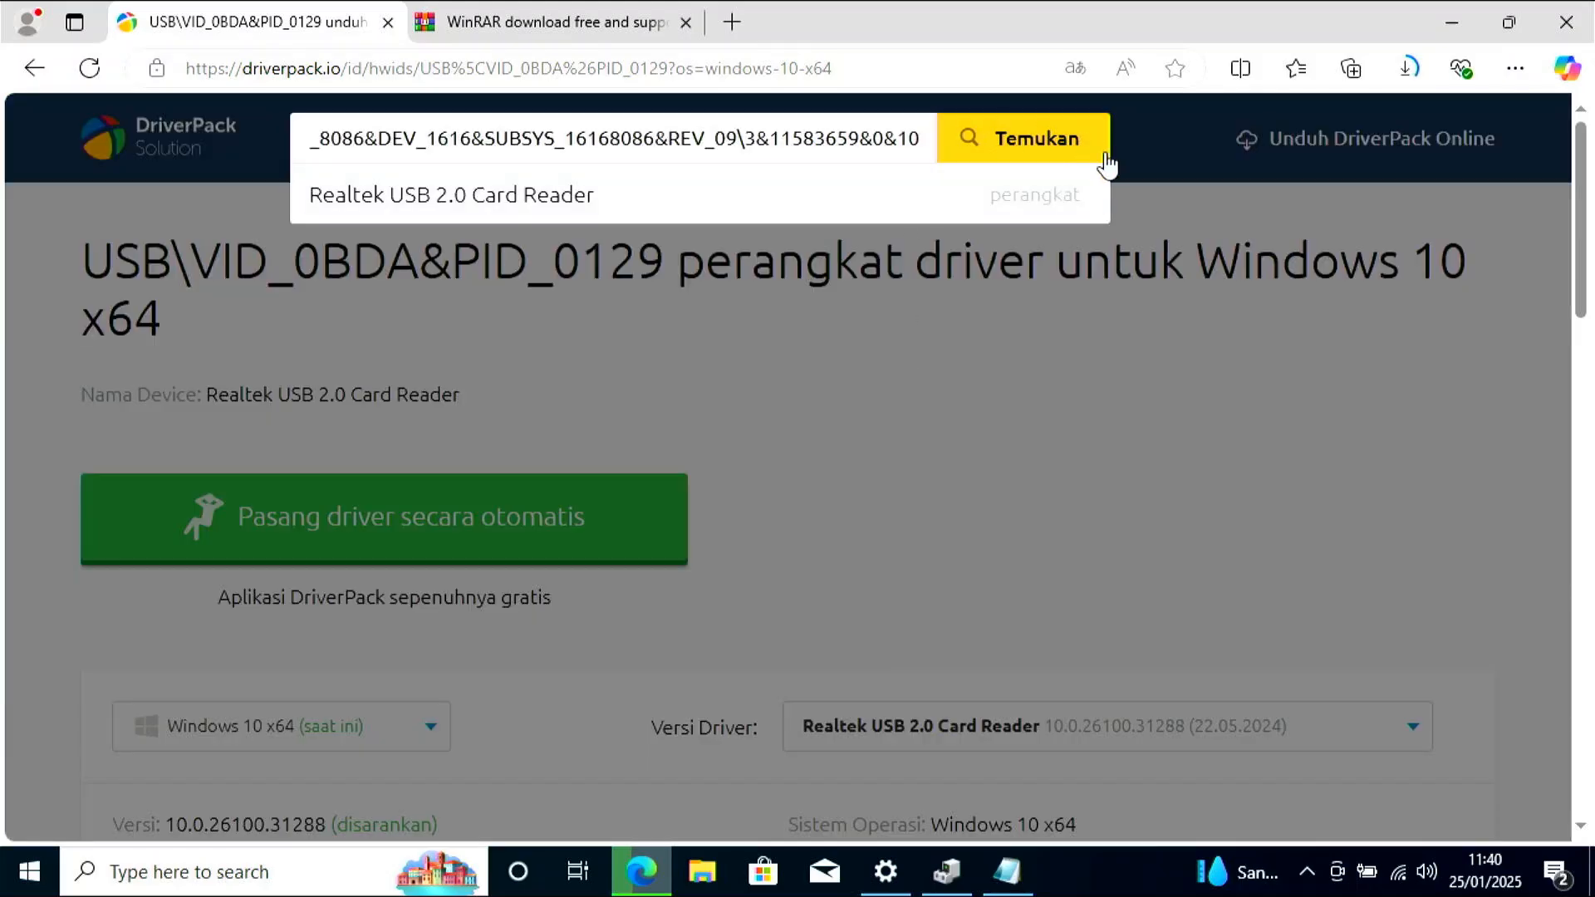
click(1034, 141)
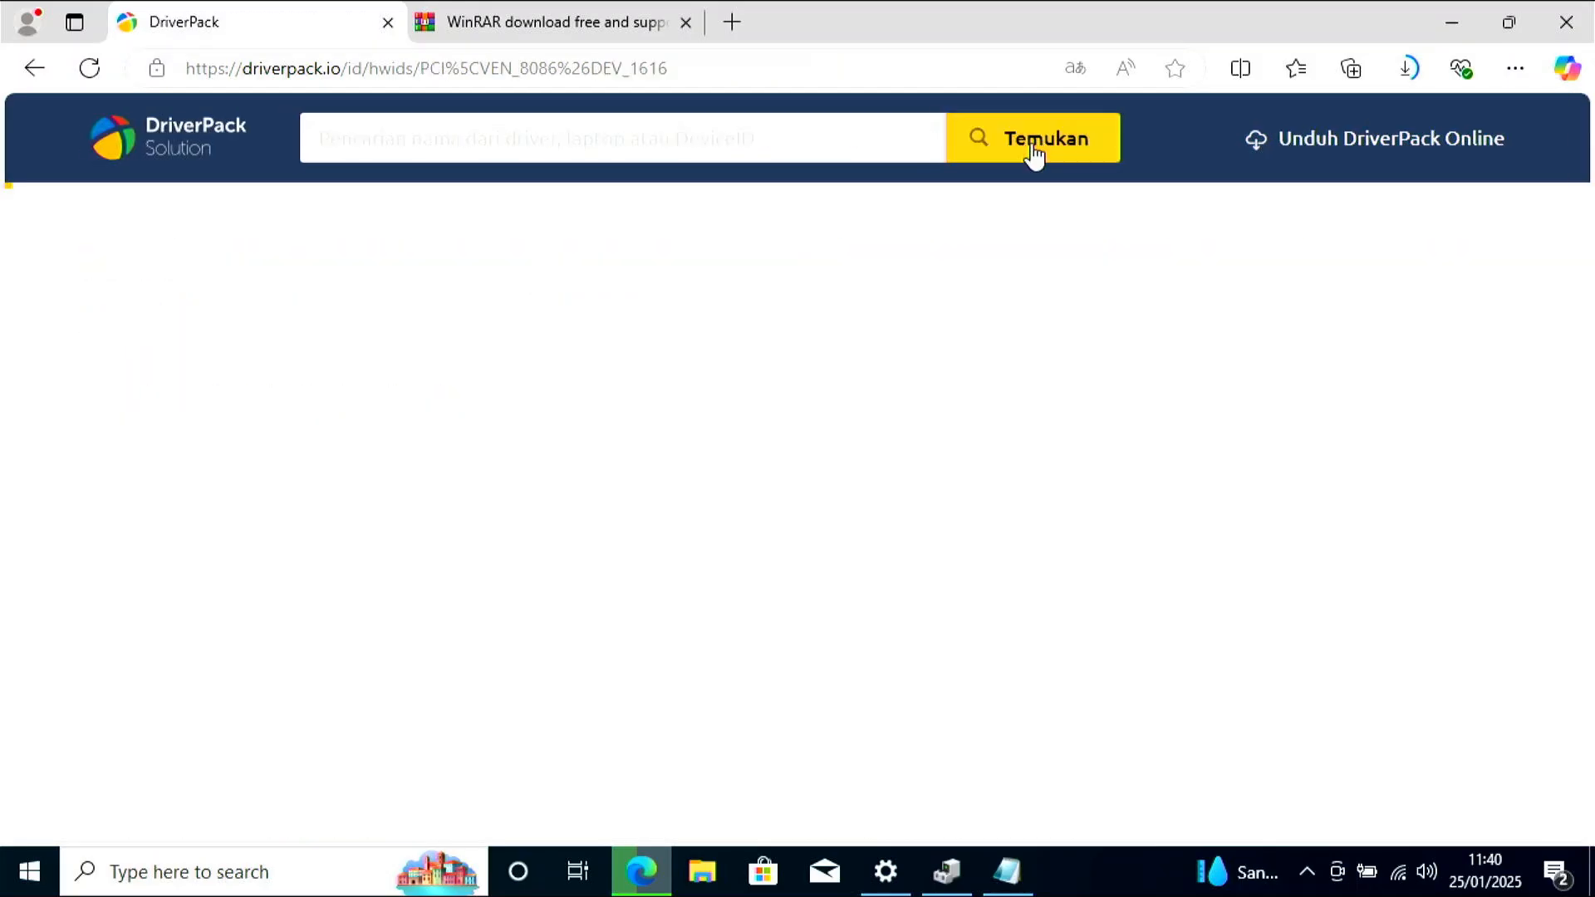
Filter the PCI\VEN_8086&DEV_1616 drivers to Windows 10 x64 and download the Intel HD Graphics 5500 driver 20.19.15.5171 as a ZIP.
mouse_move(1588, 222)
mouse_down()
mouse_move(1586, 304)
mouse_move(1585, 245)
mouse_up()
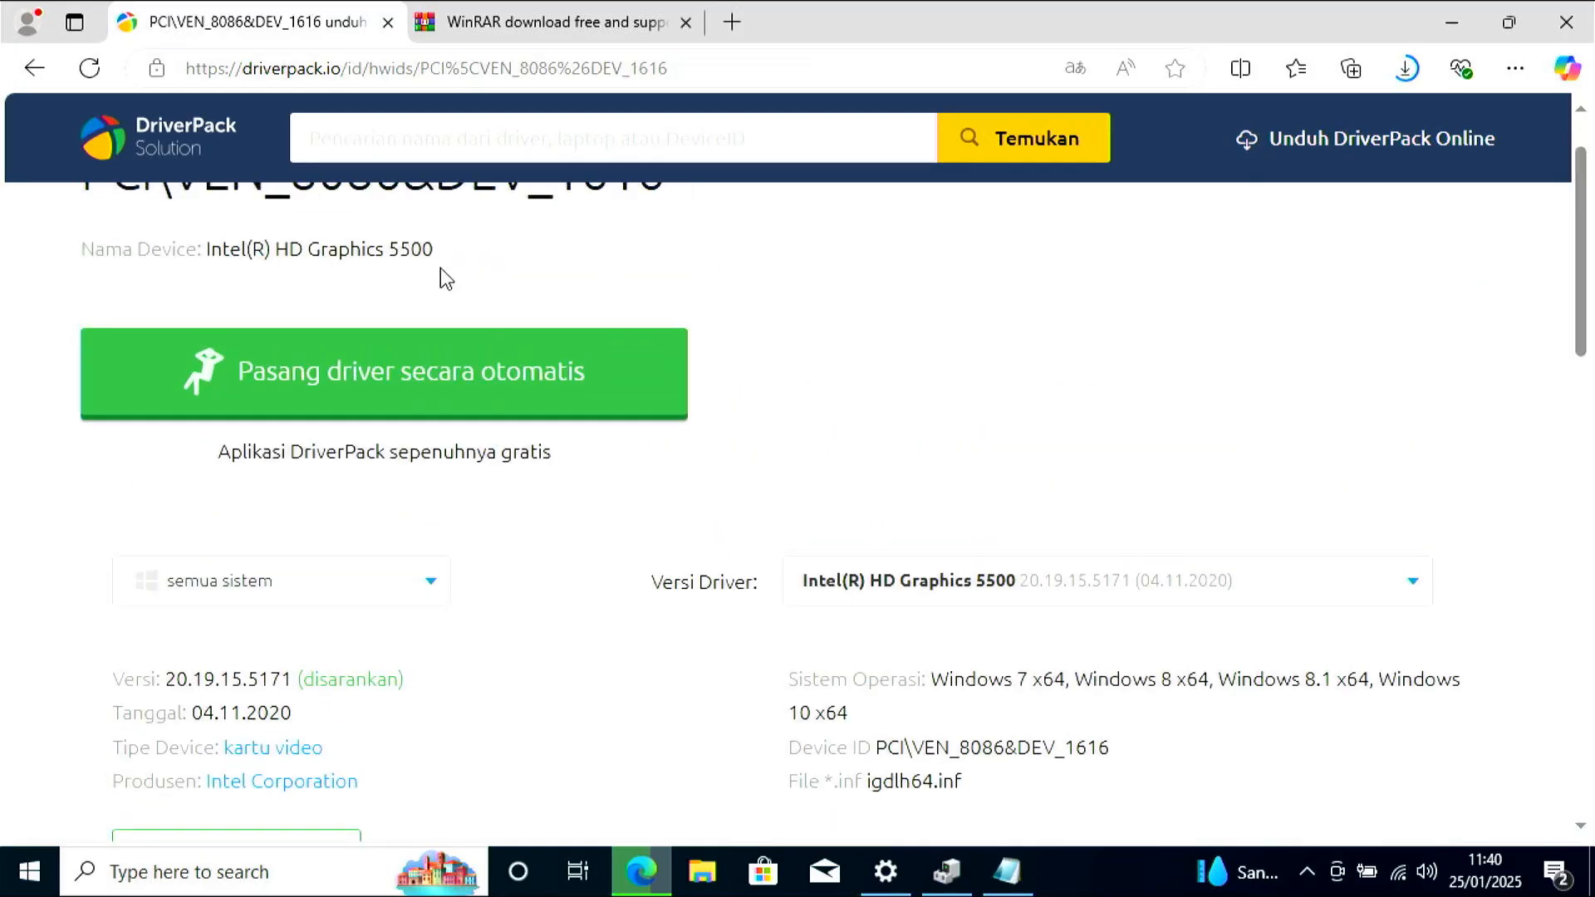
click(432, 600)
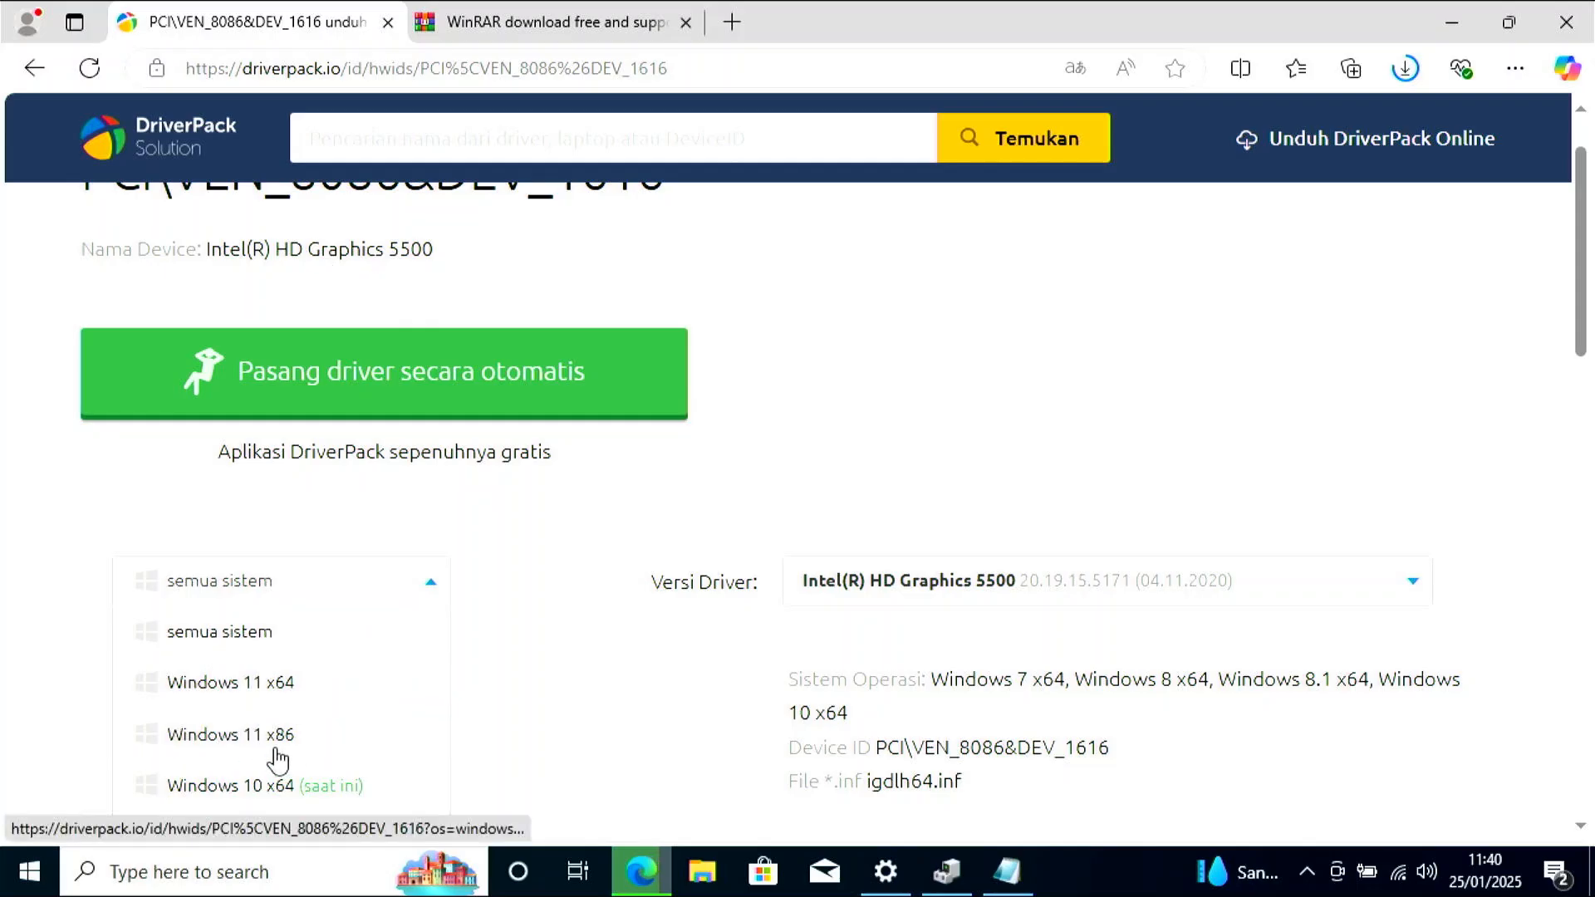
click(315, 789)
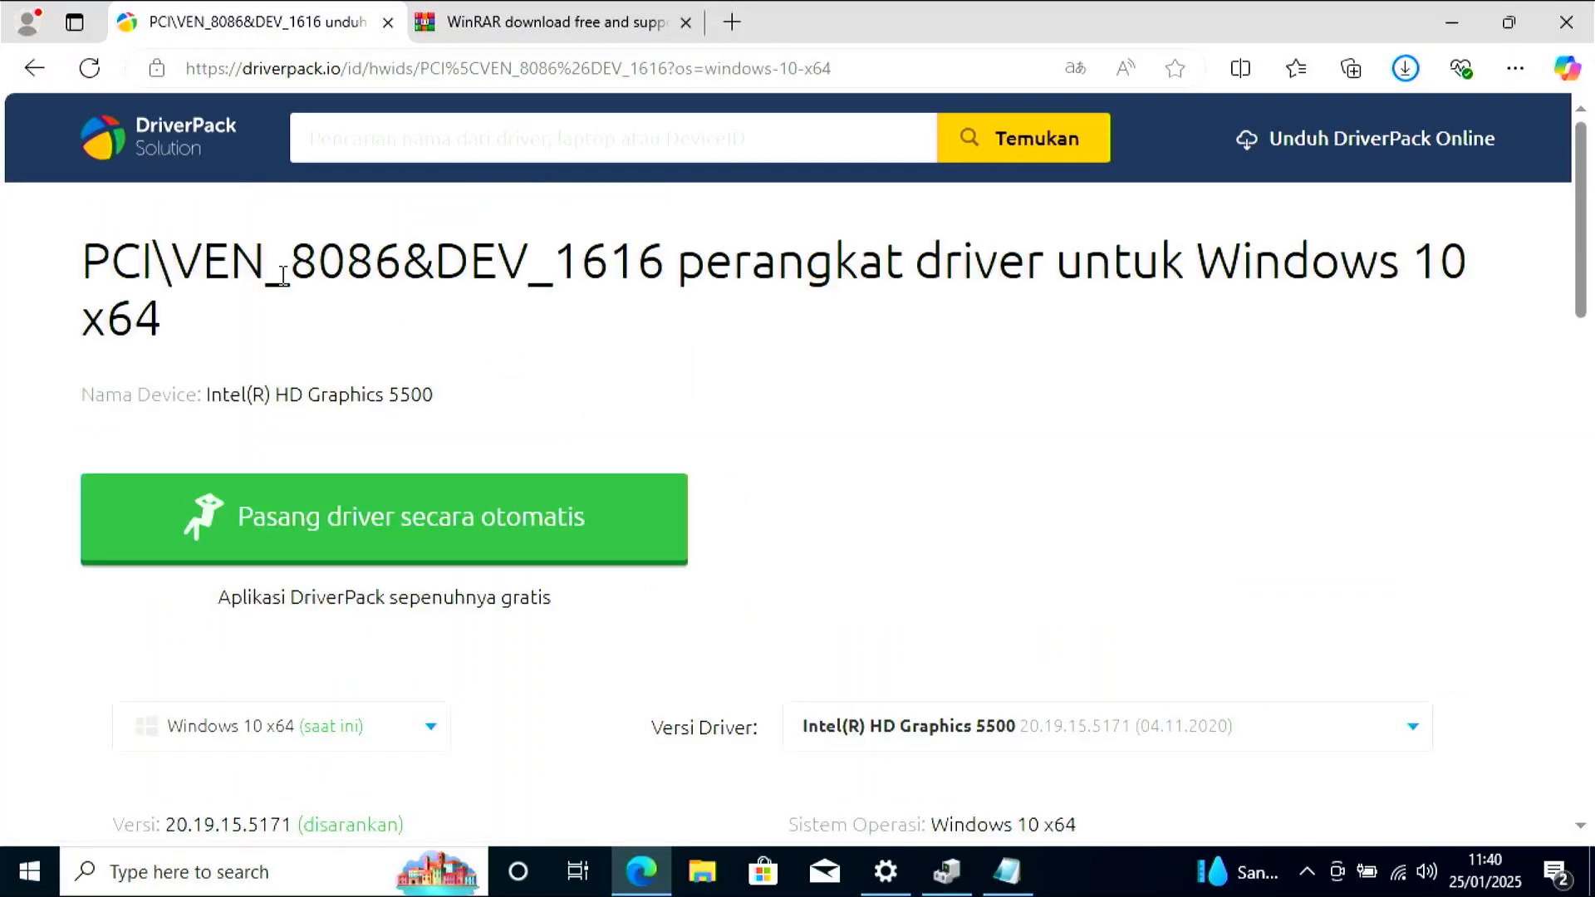
drag(222, 389, 411, 396)
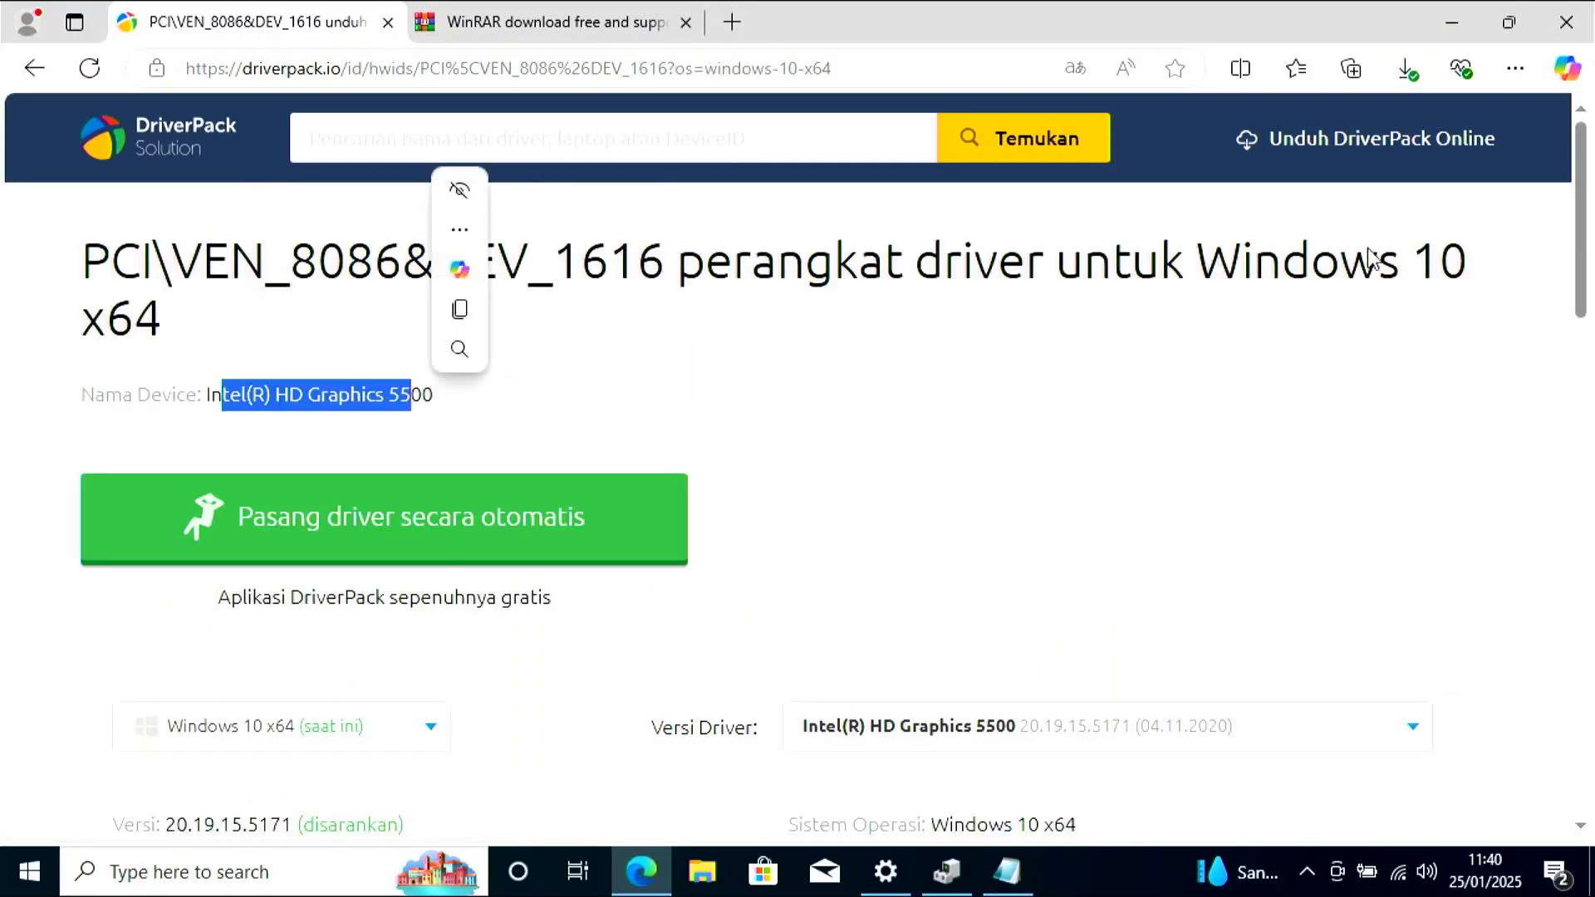
scroll(1591, 253, down, 6)
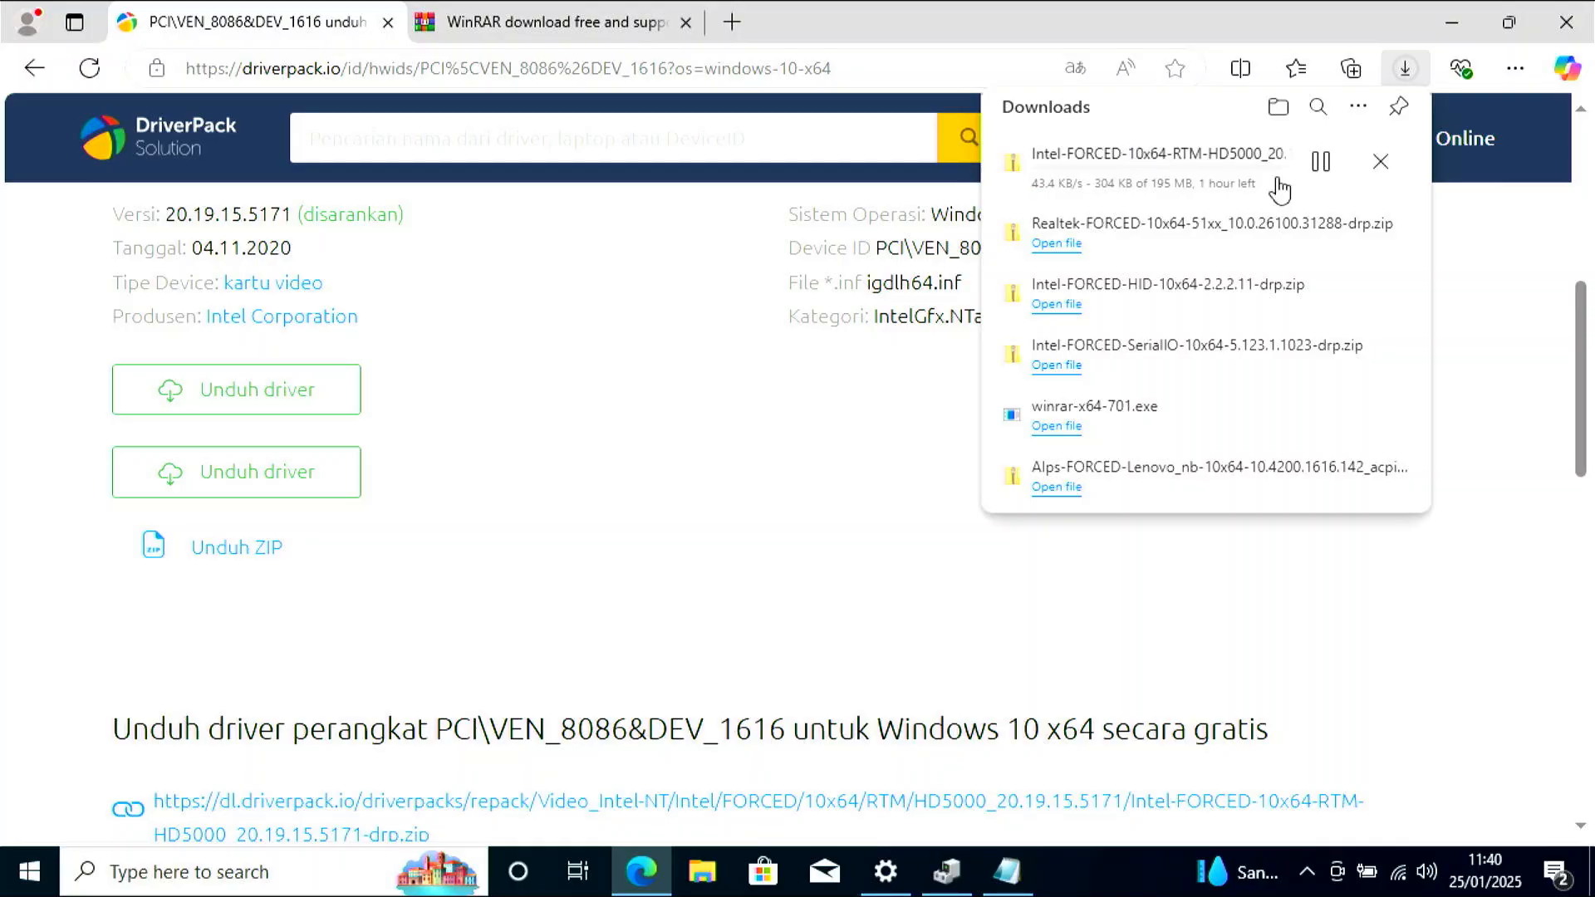
Open the Downloads folder, run the winrar-x64-701 installer with administrator permission, and install WinRAR with the default associations and shell integration.
click(1278, 106)
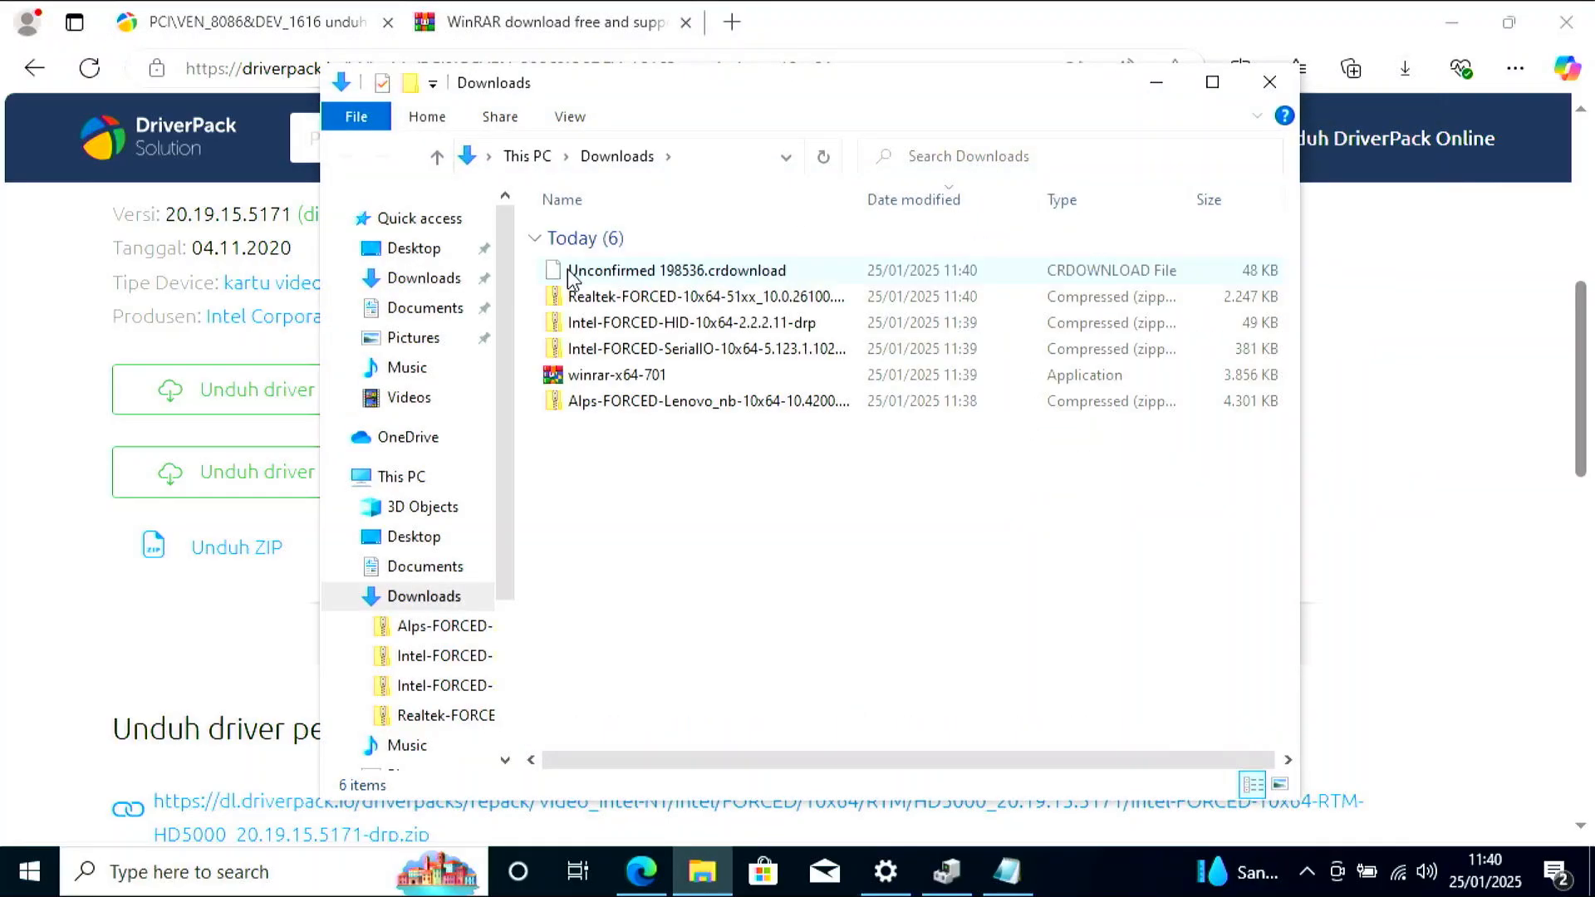
click(587, 378)
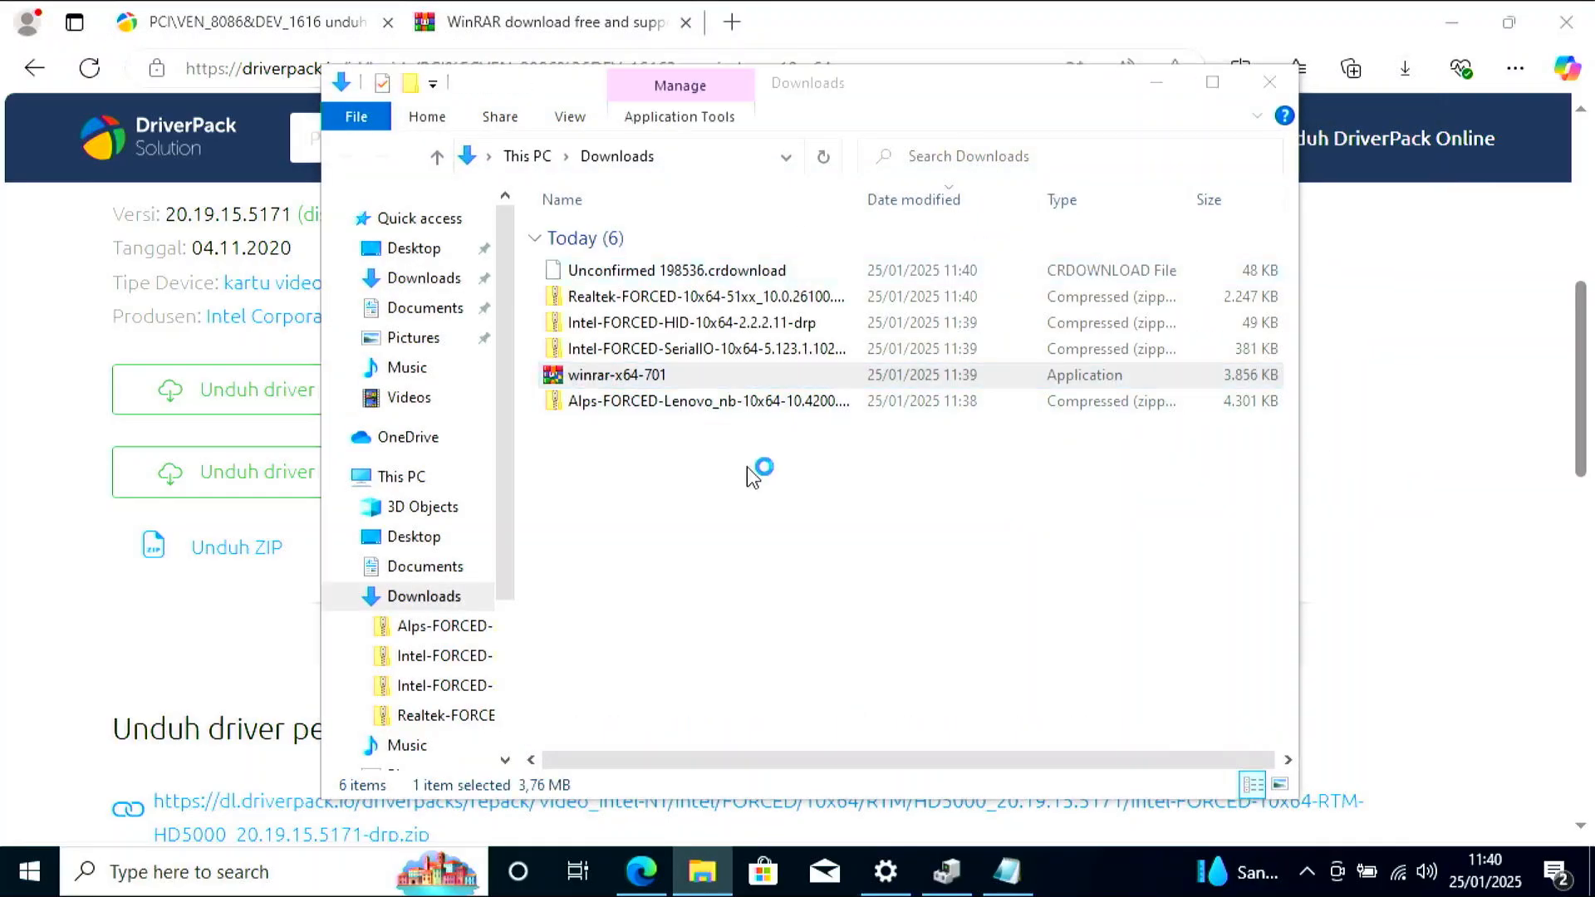
double_click(641, 375)
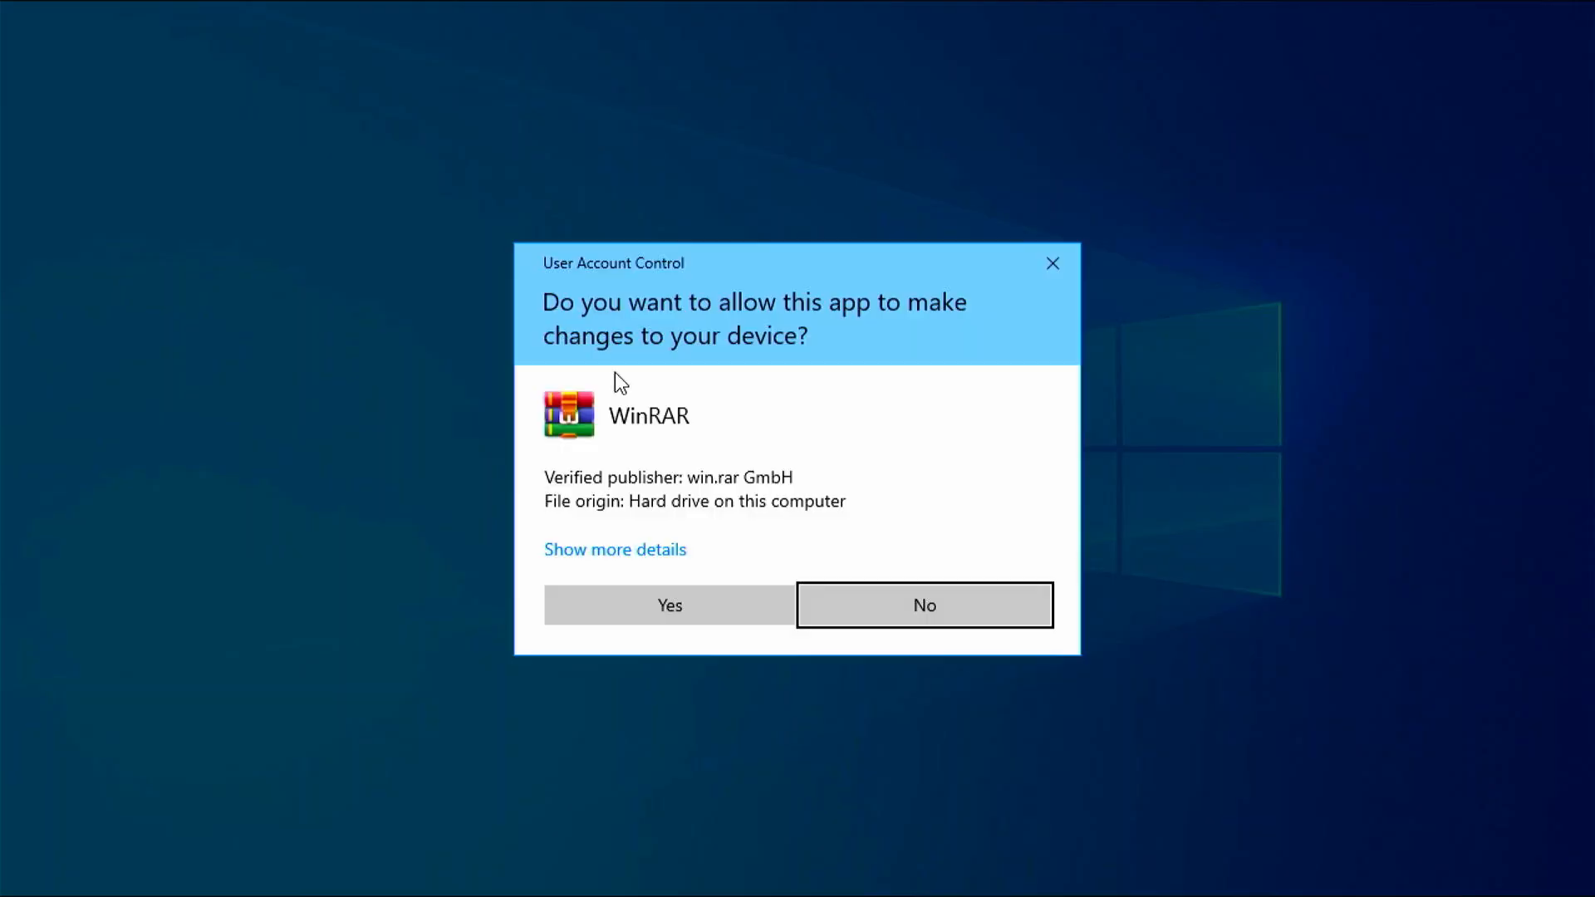
click(669, 608)
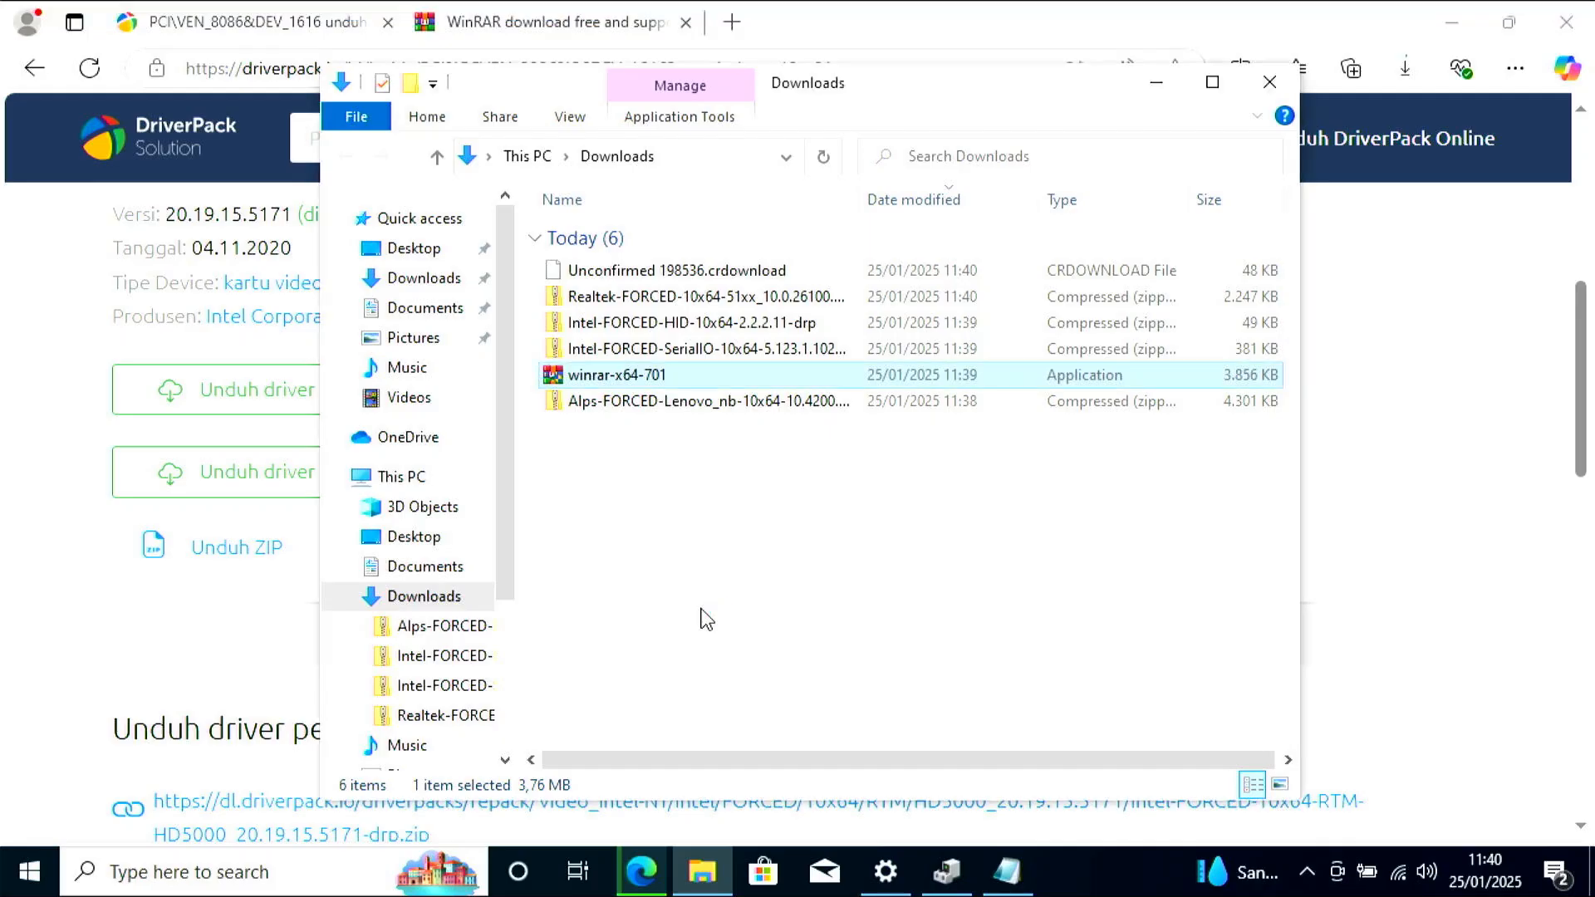
click(722, 680)
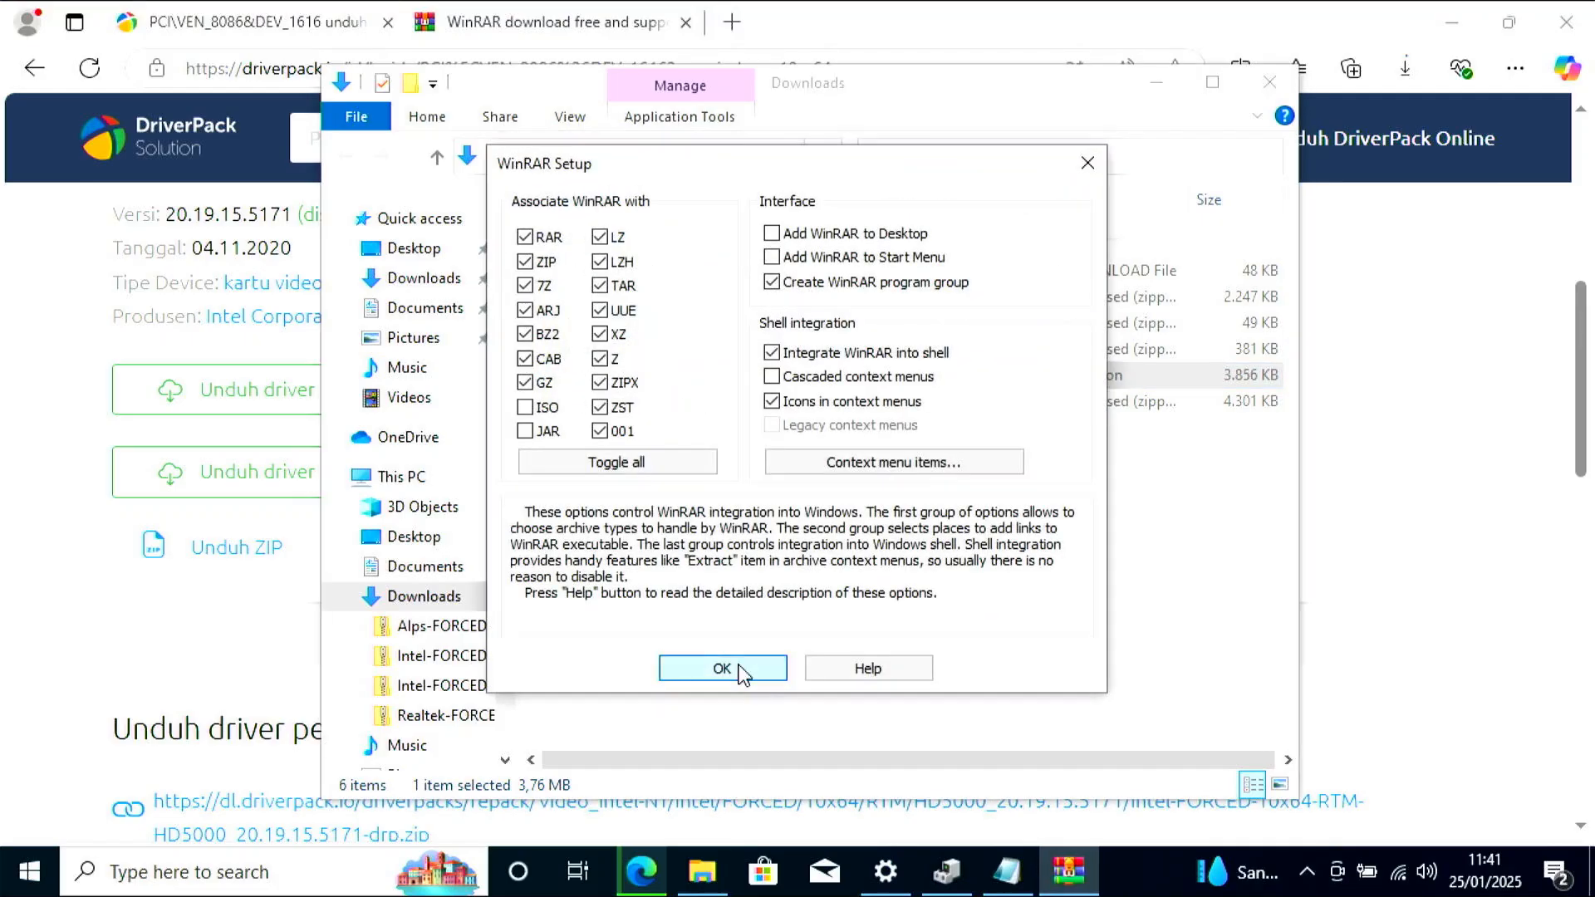
click(729, 666)
click(749, 666)
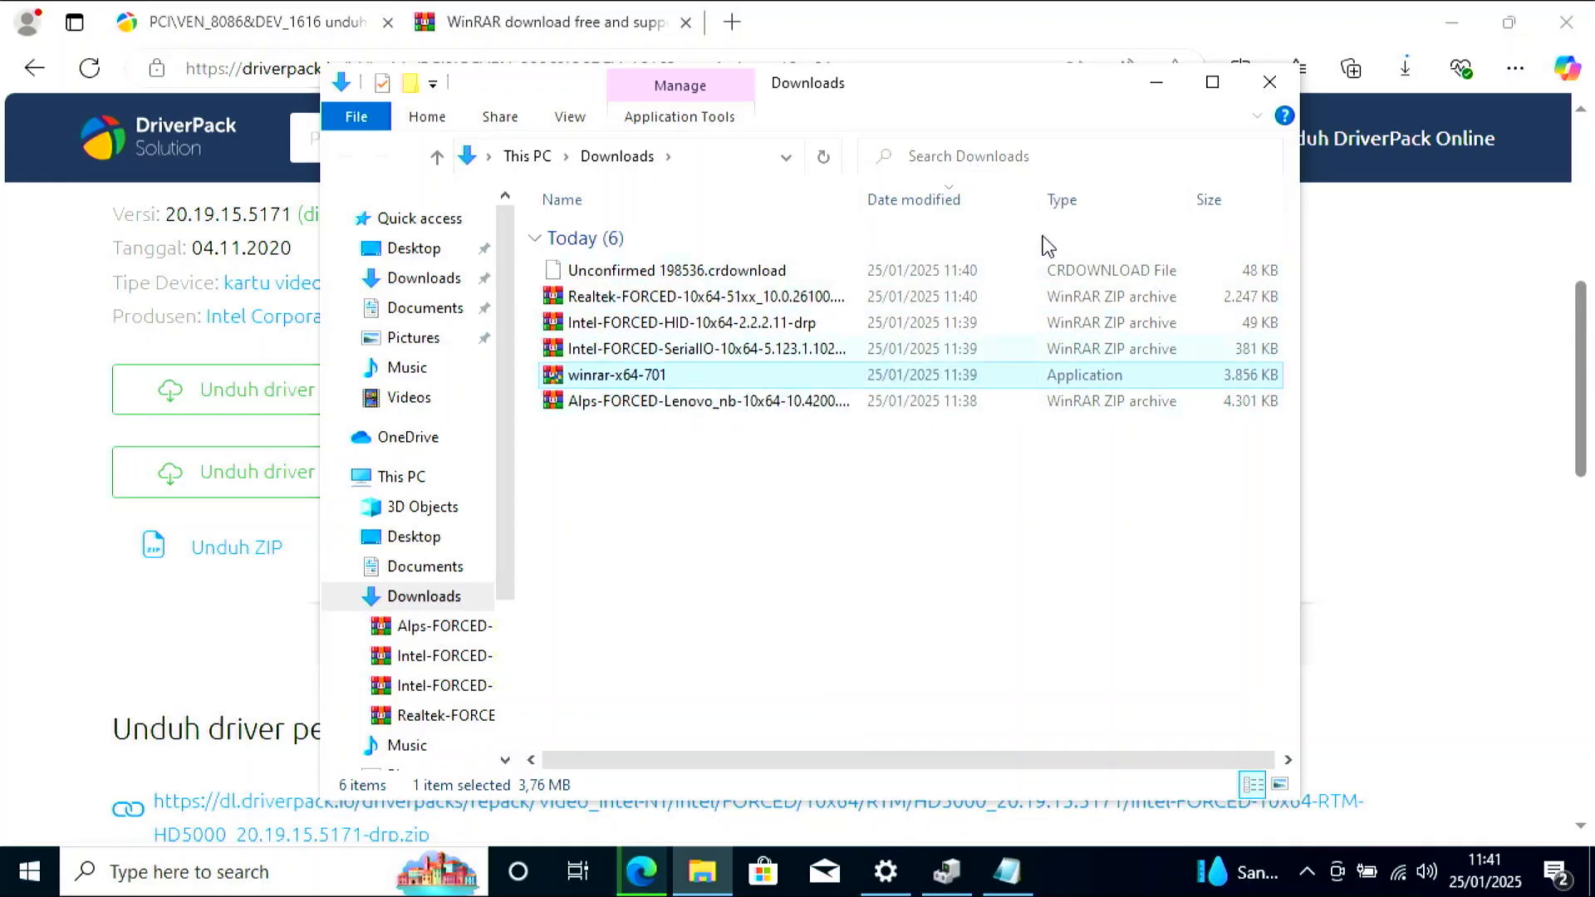
Extract the Alps-FORCED-Lenovo_nb-10x64-10.4200.1616.142_acpi-ApSmbPkg-drp archive into its own folder in Downloads.
drag(983, 98, 823, 82)
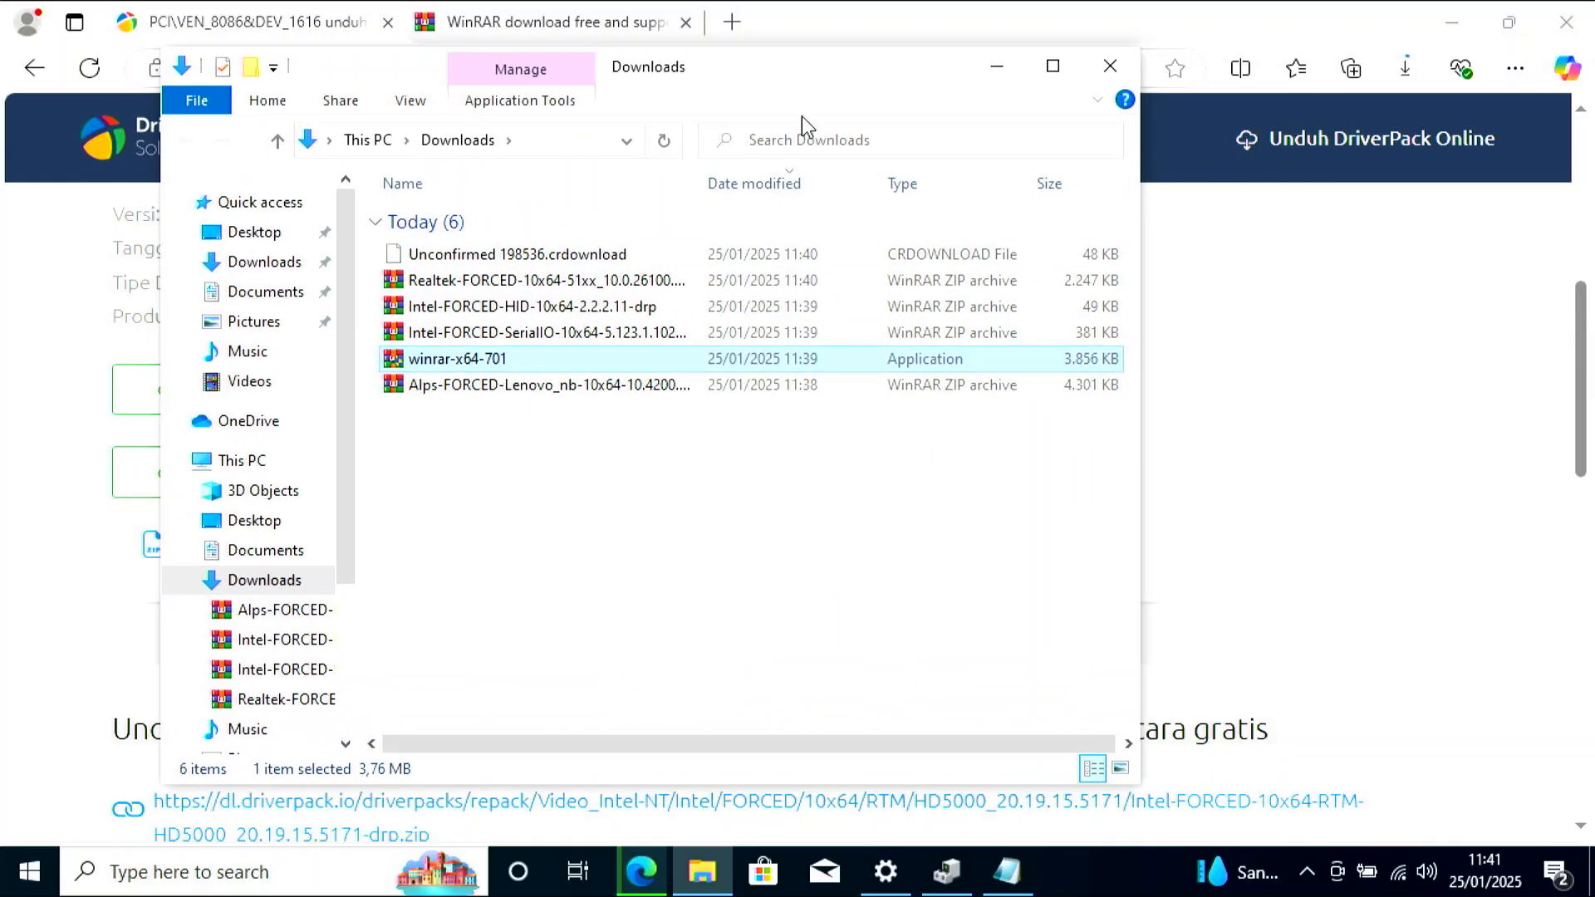
click(578, 456)
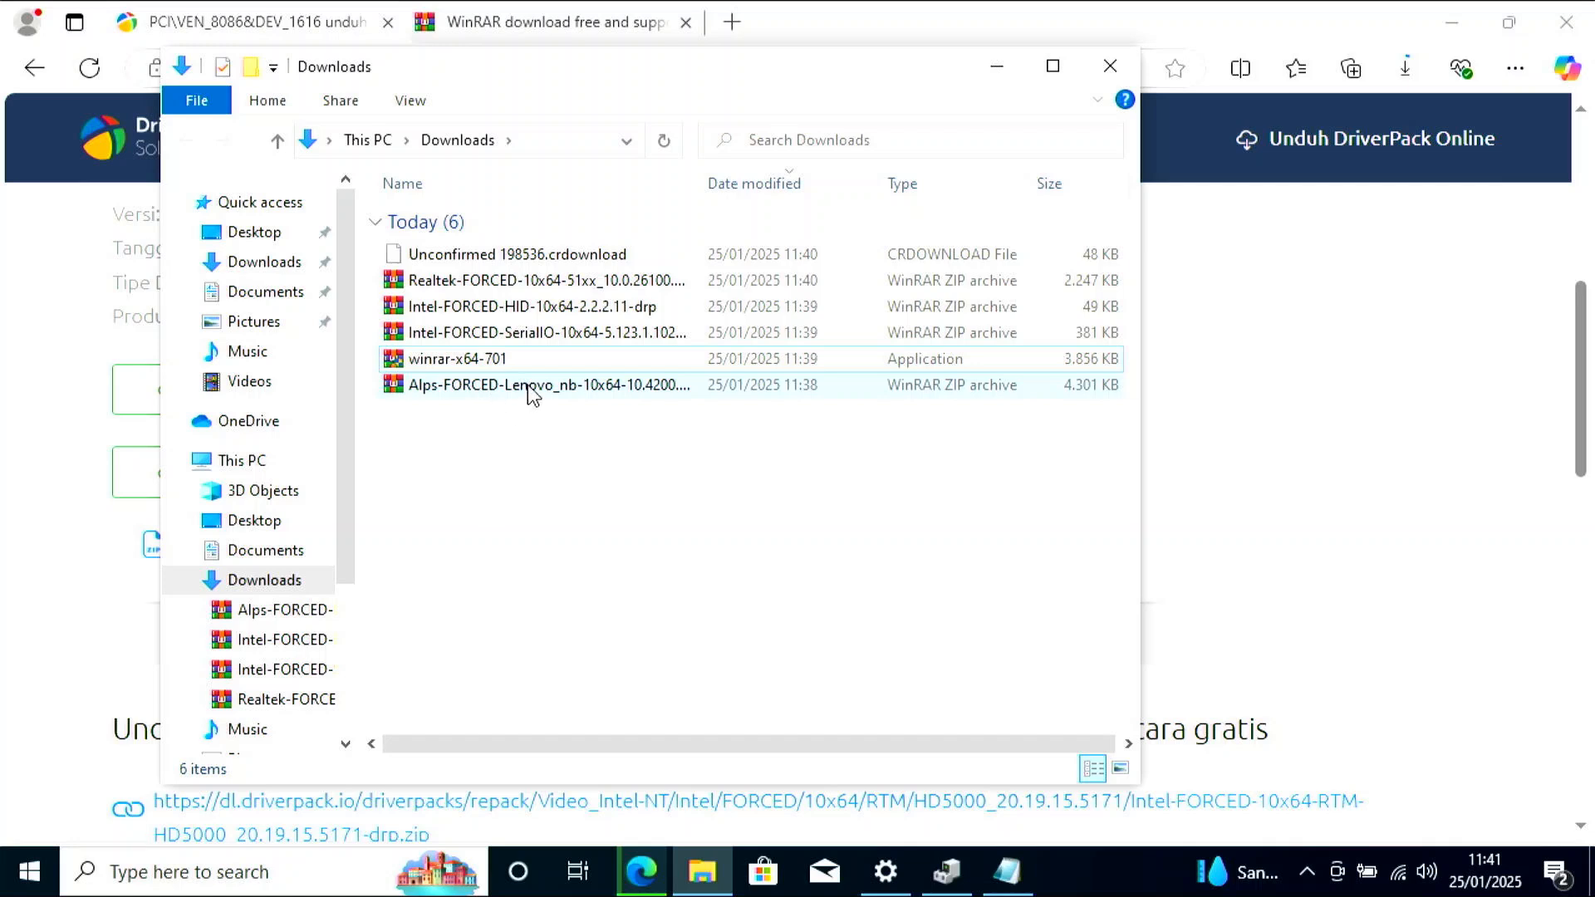
click(526, 387)
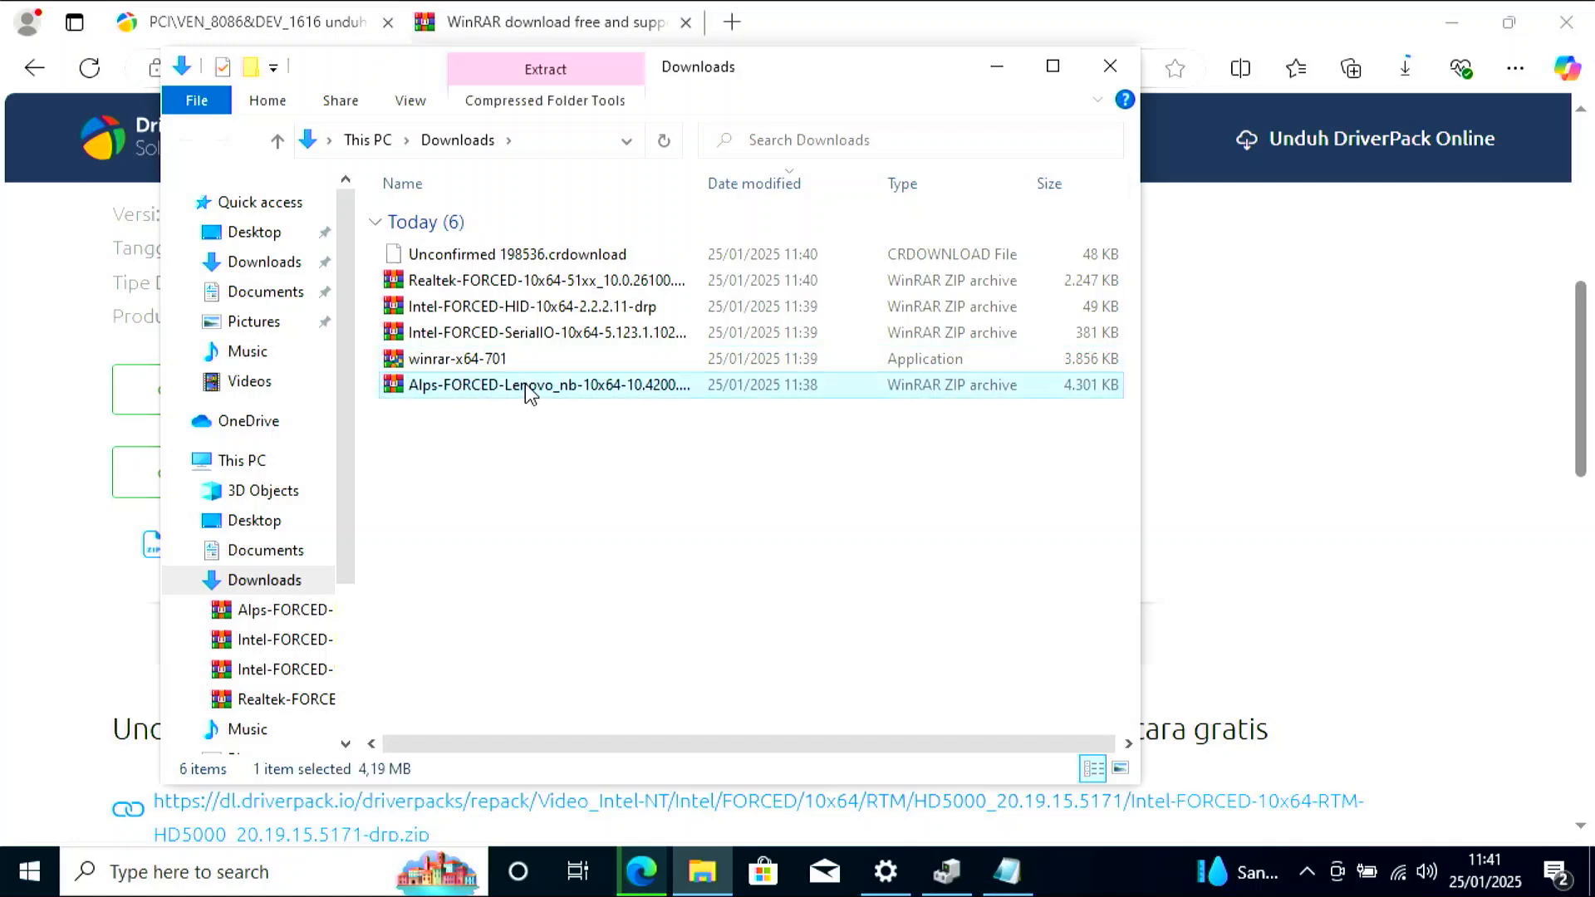
right_click(526, 386)
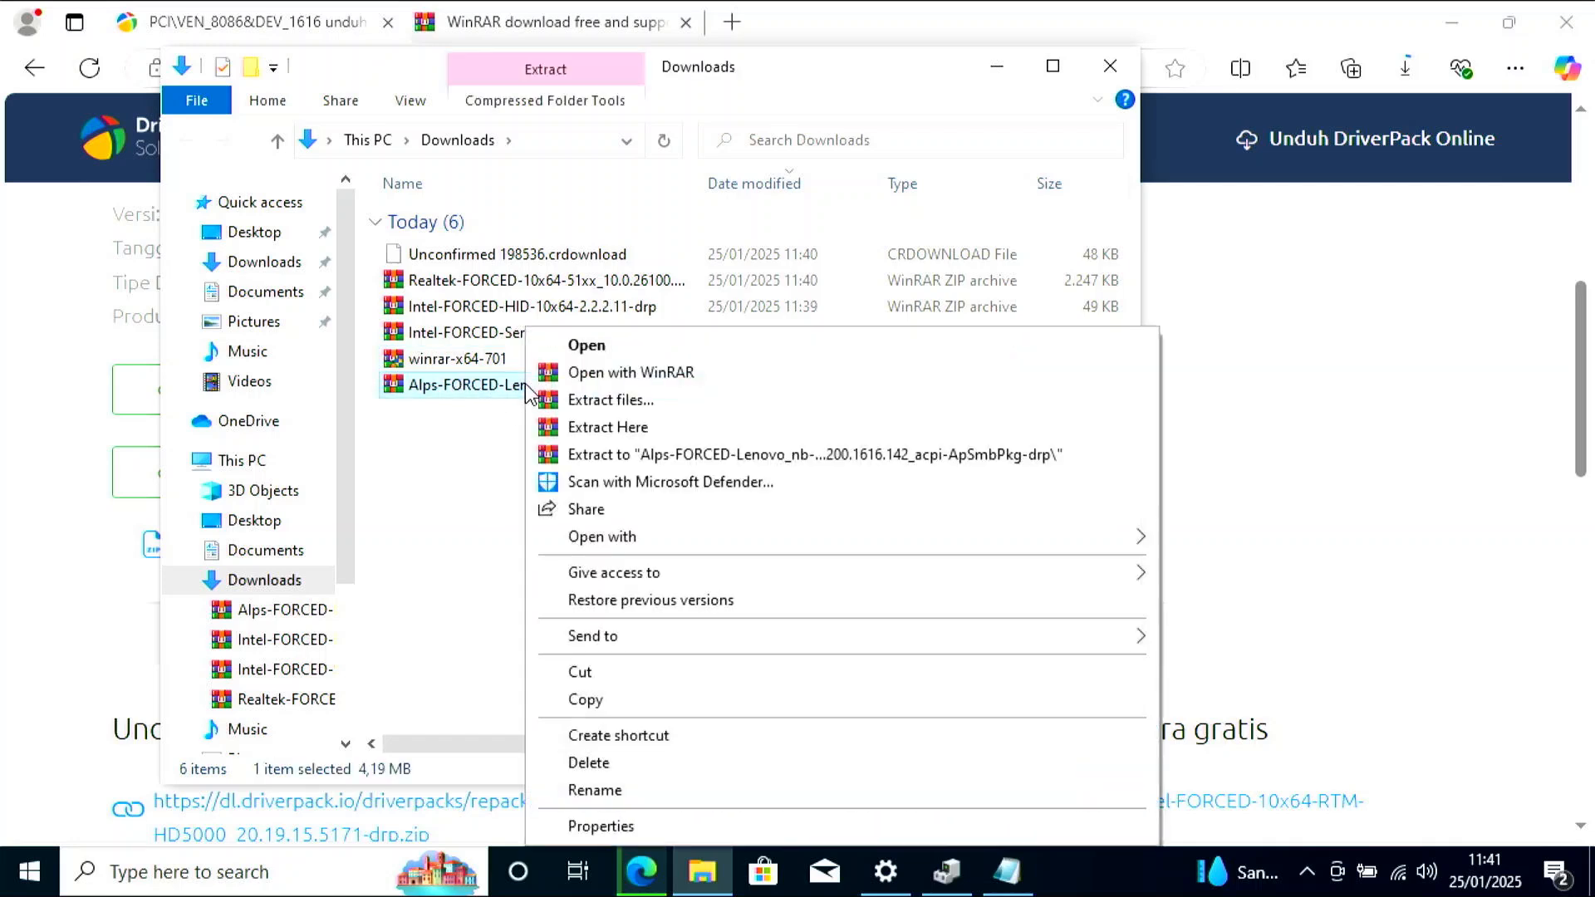
click(656, 457)
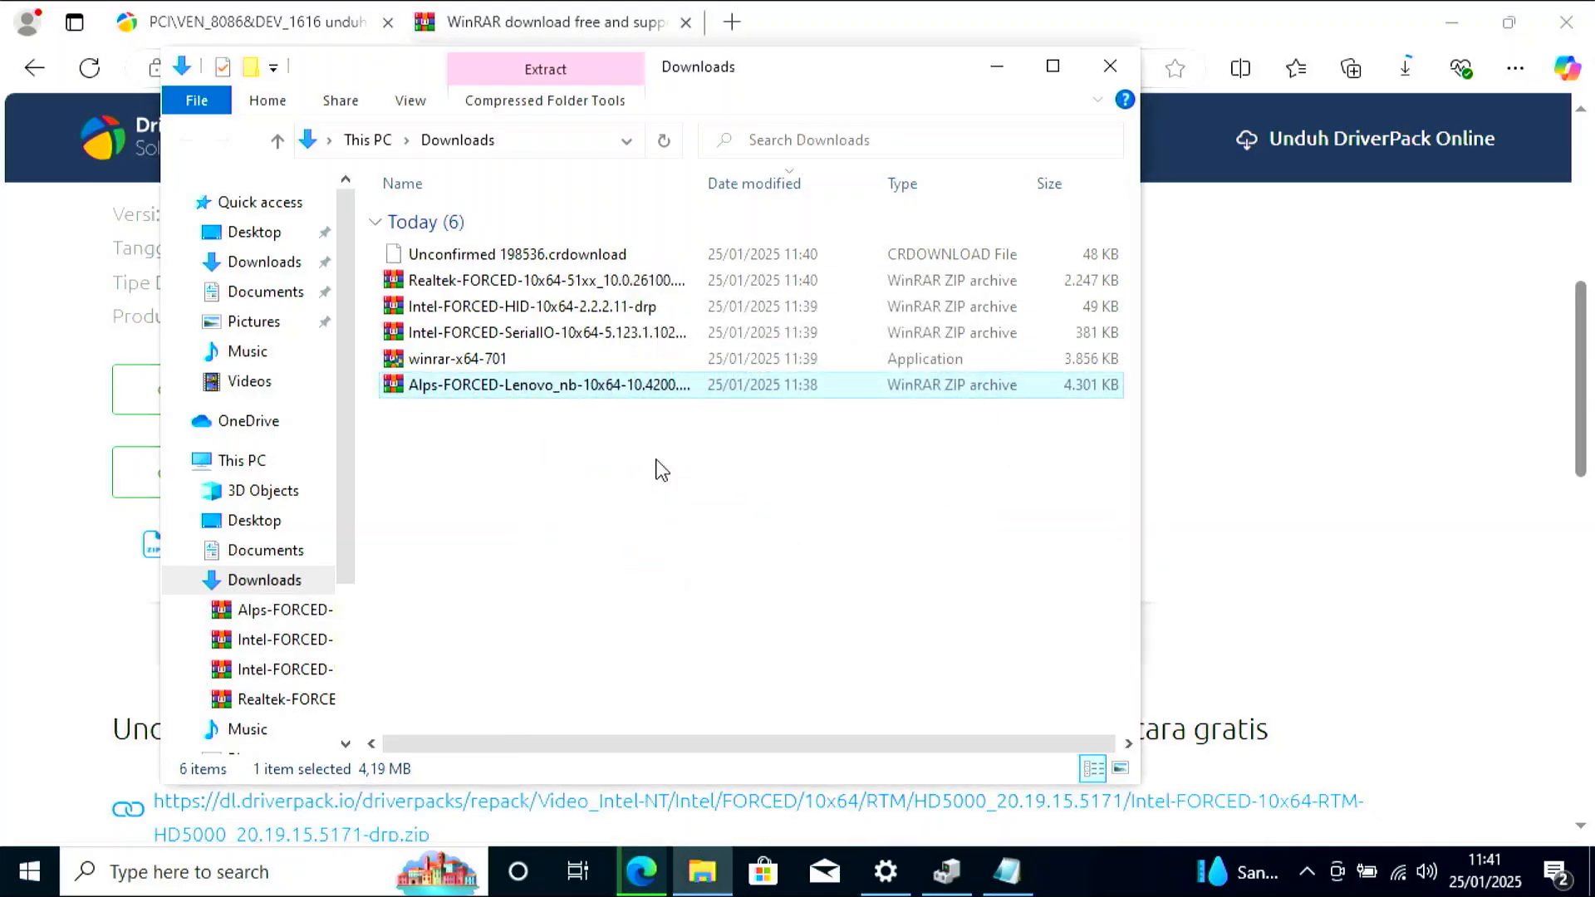
click(447, 417)
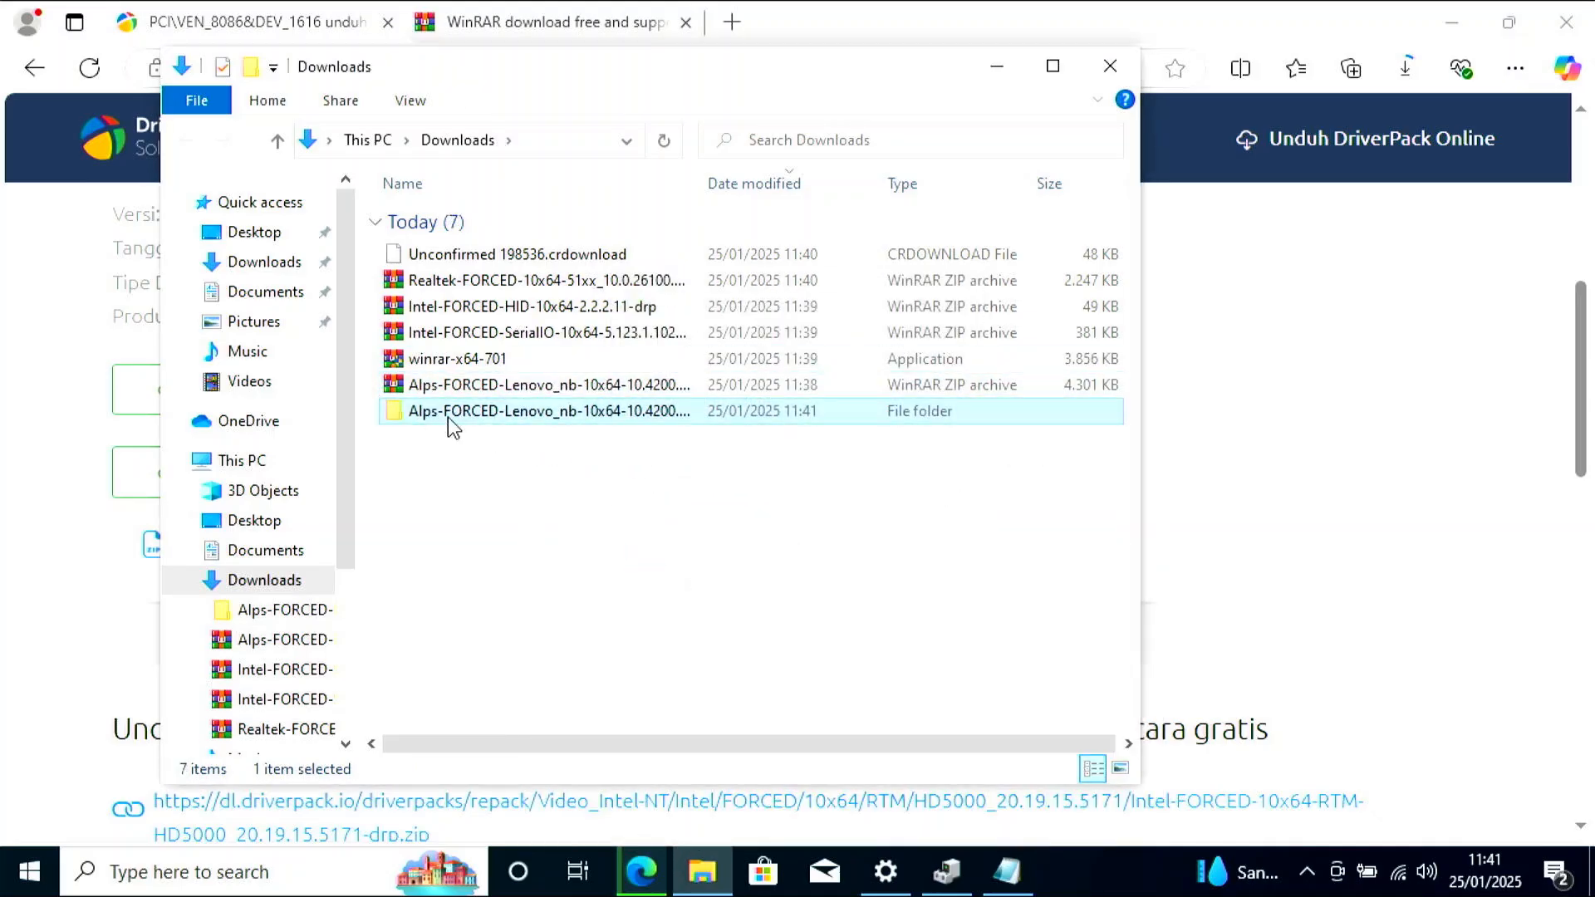
Switch to Device Manager and start a manual driver update for the SM Bus Controller using drivers stored on the computer.
click(949, 885)
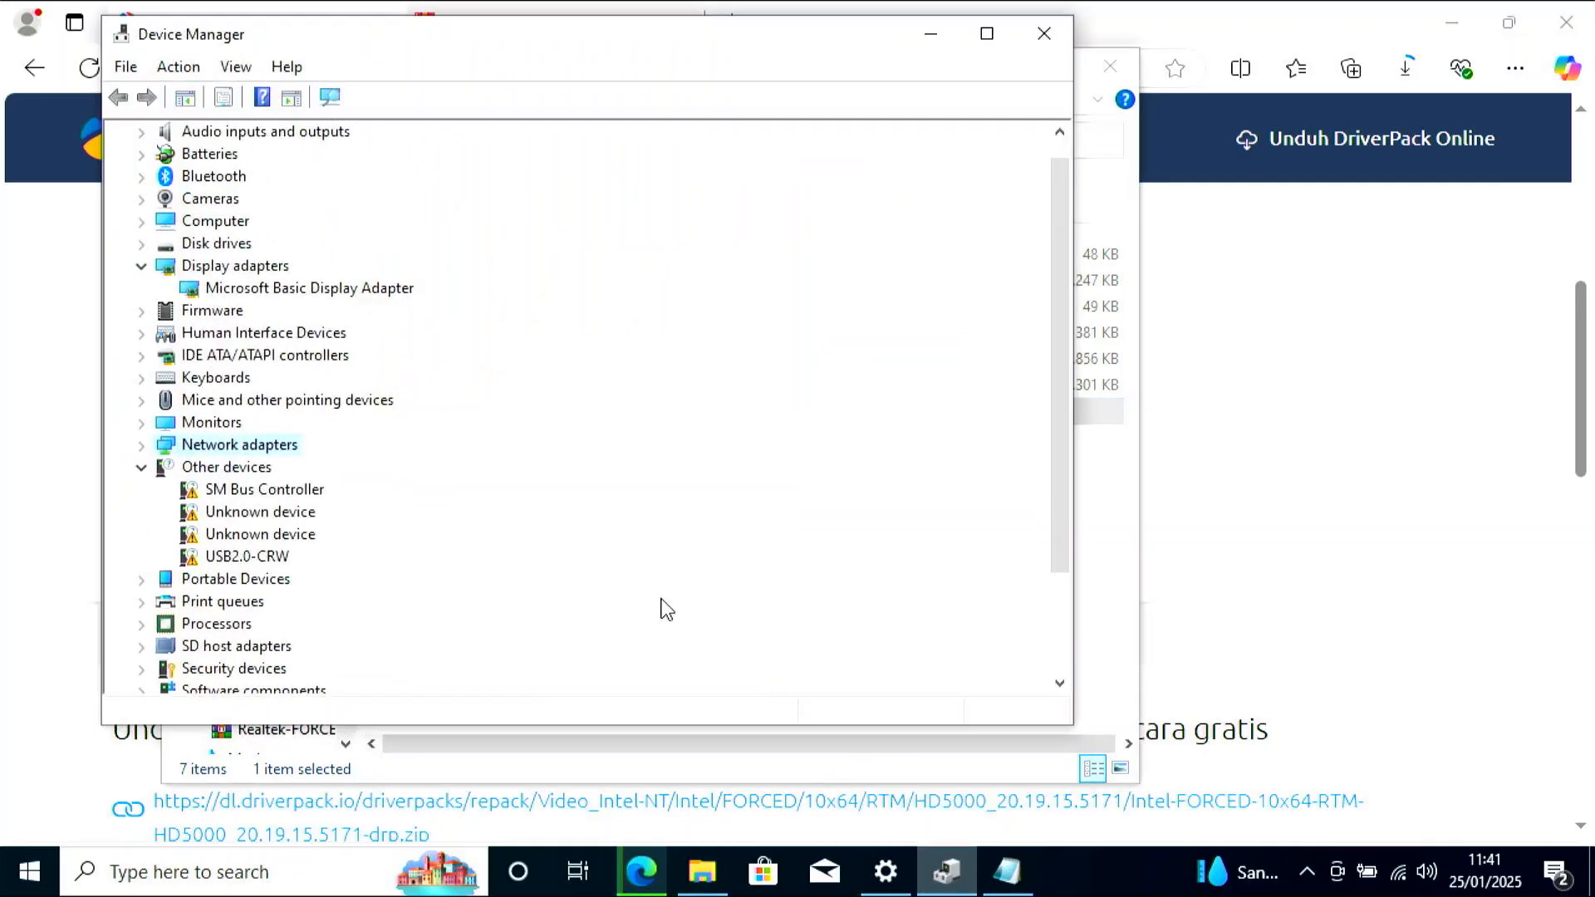
click(277, 496)
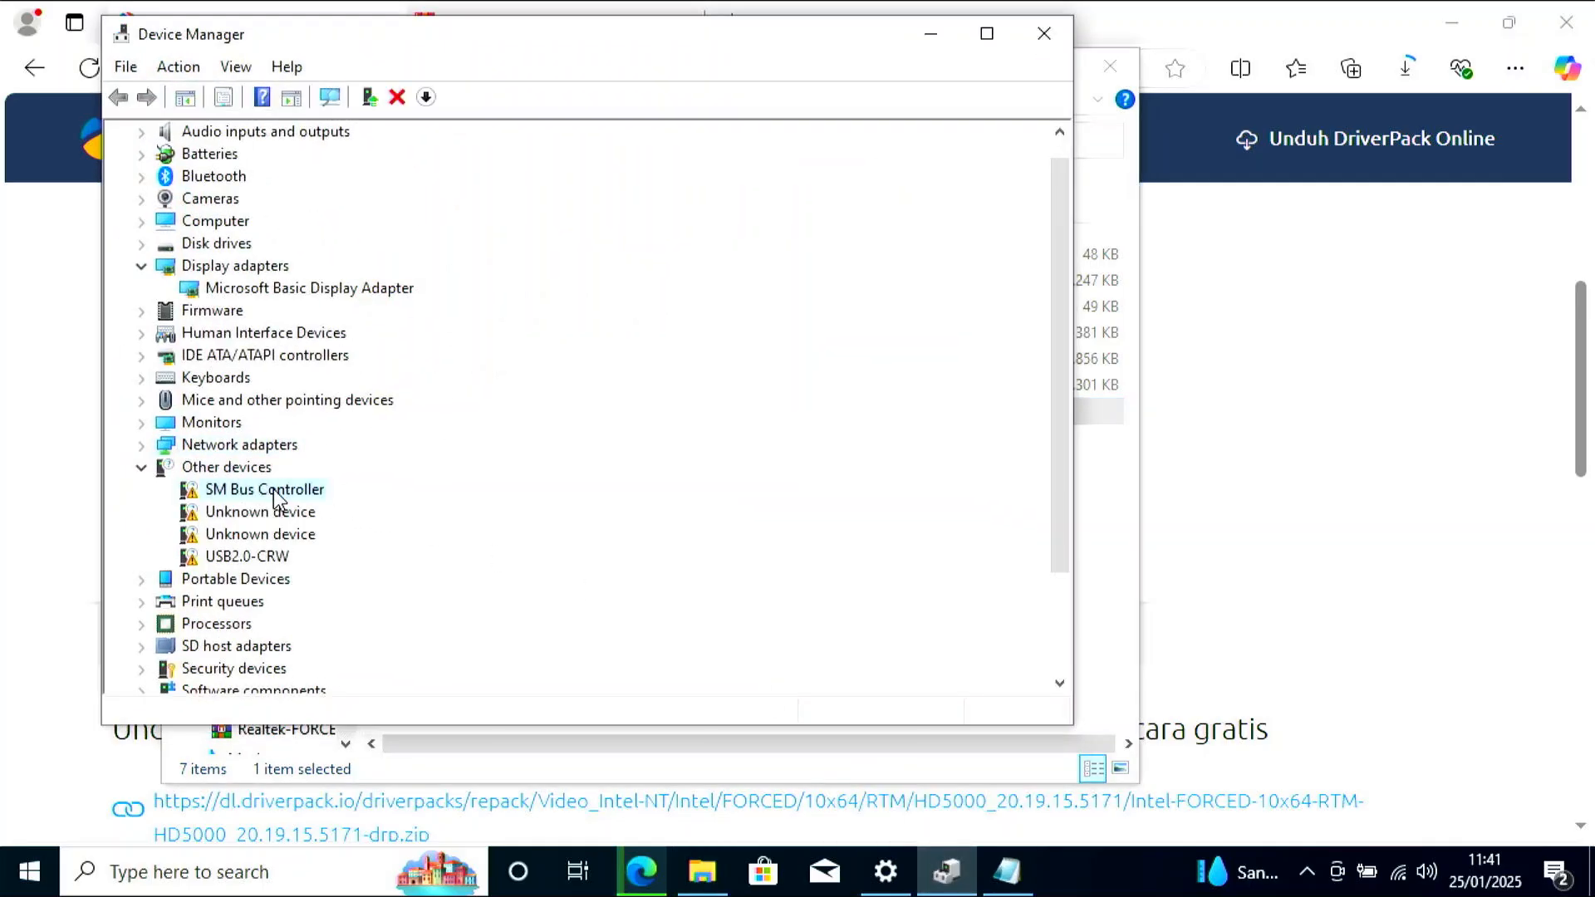
right_click(278, 496)
click(362, 506)
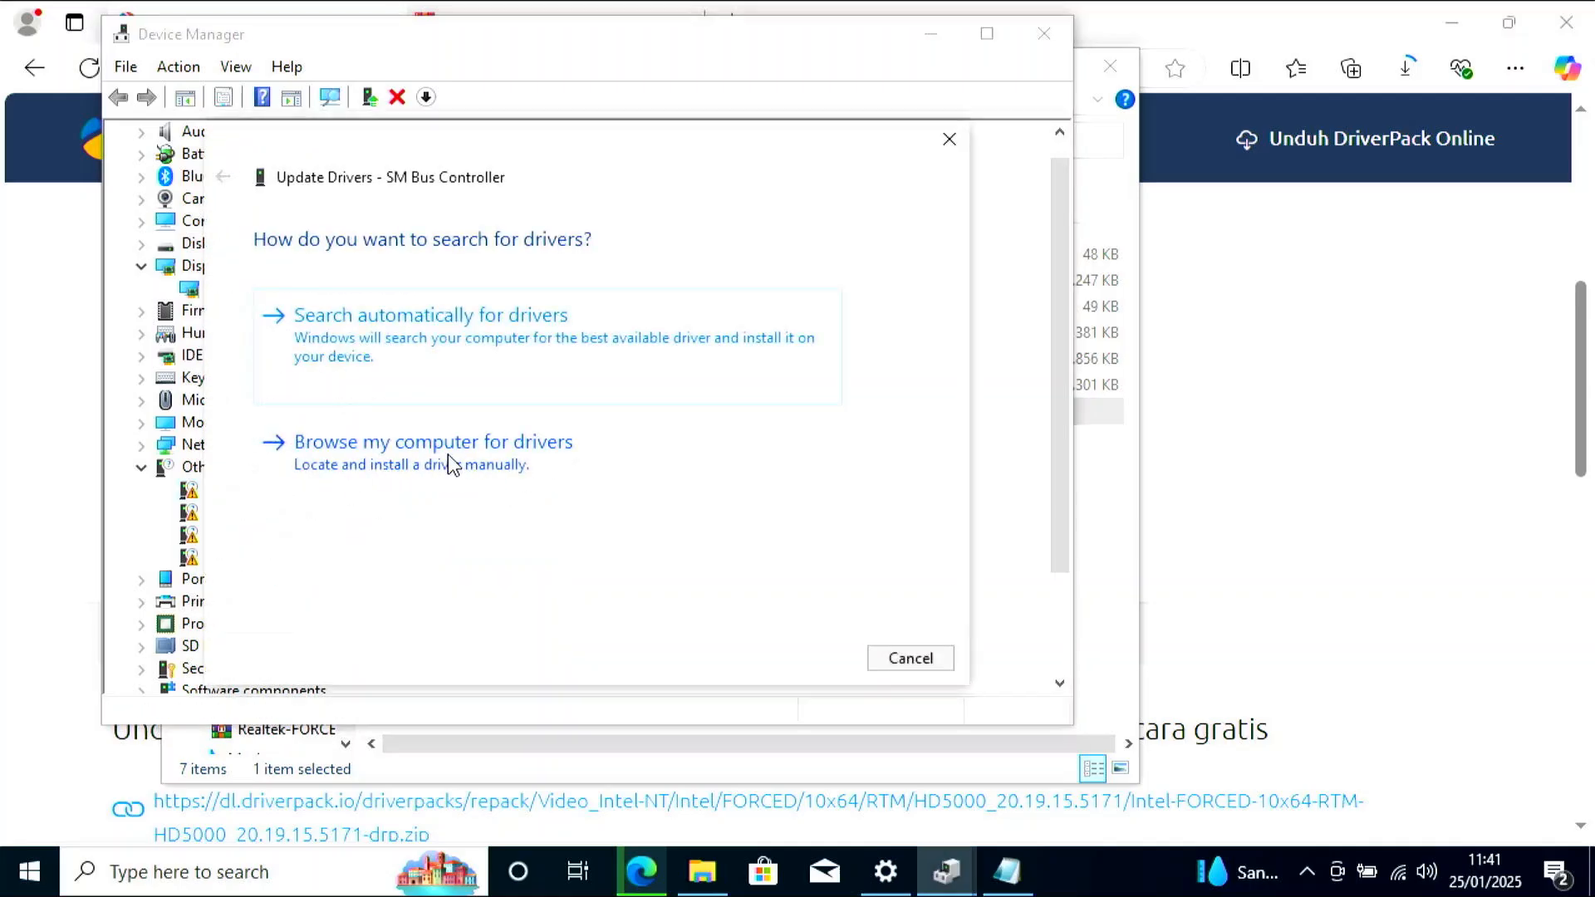
click(463, 463)
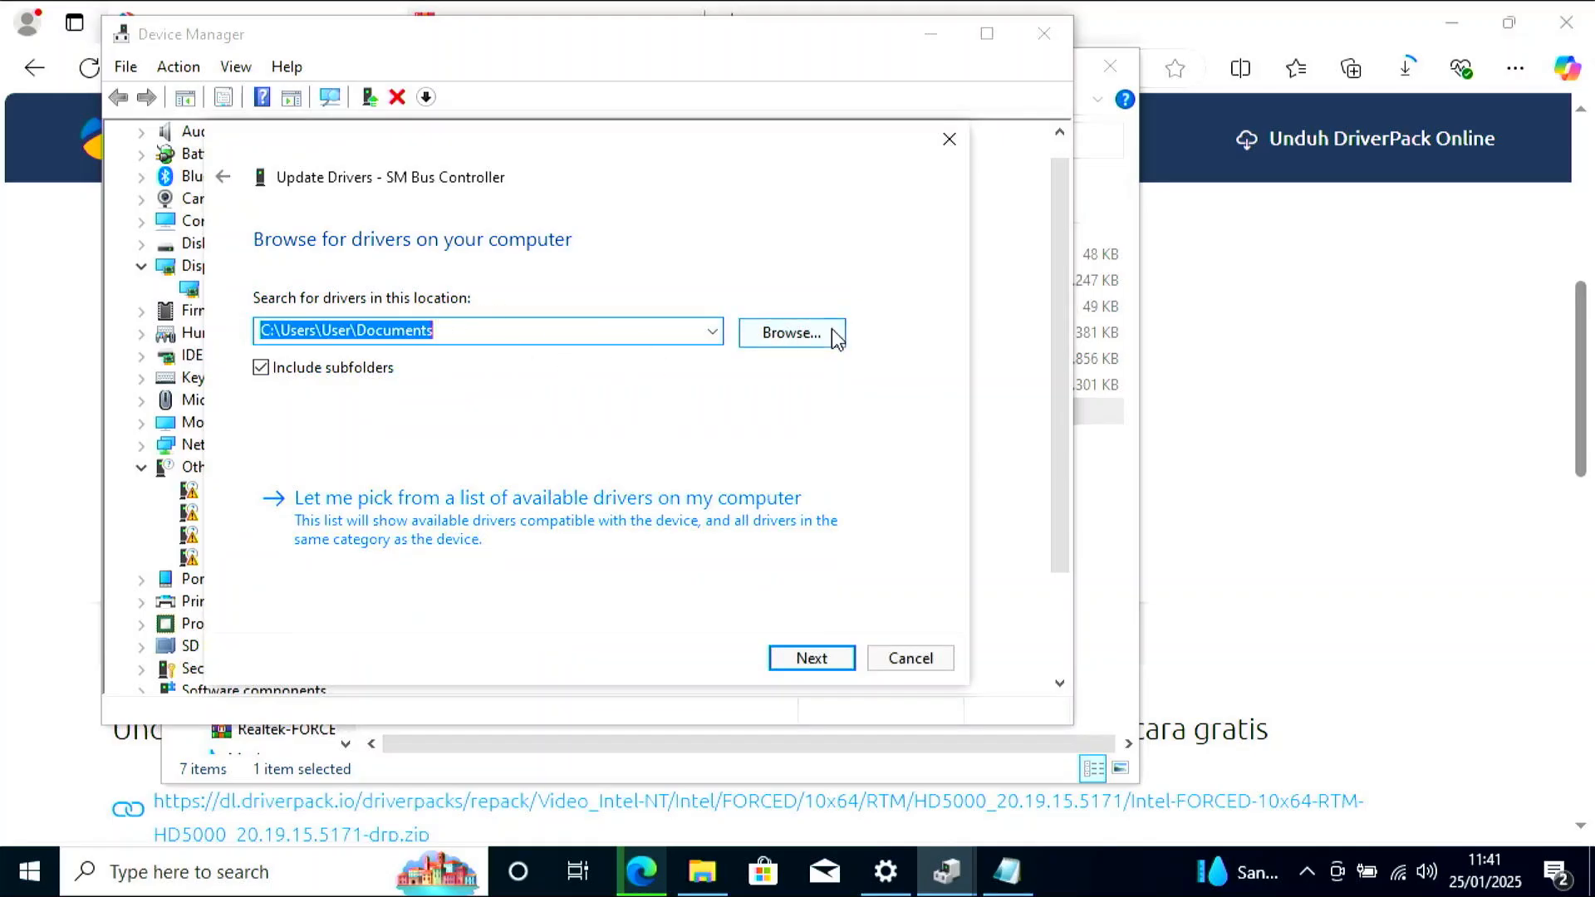
Choose the extracted Alps-FORCED-Lenovo_nb-10x64-10.4200.1616.142_acpi-ApSmbPkg-drp folder as the driver location, install the driver and close the wizard.
click(808, 344)
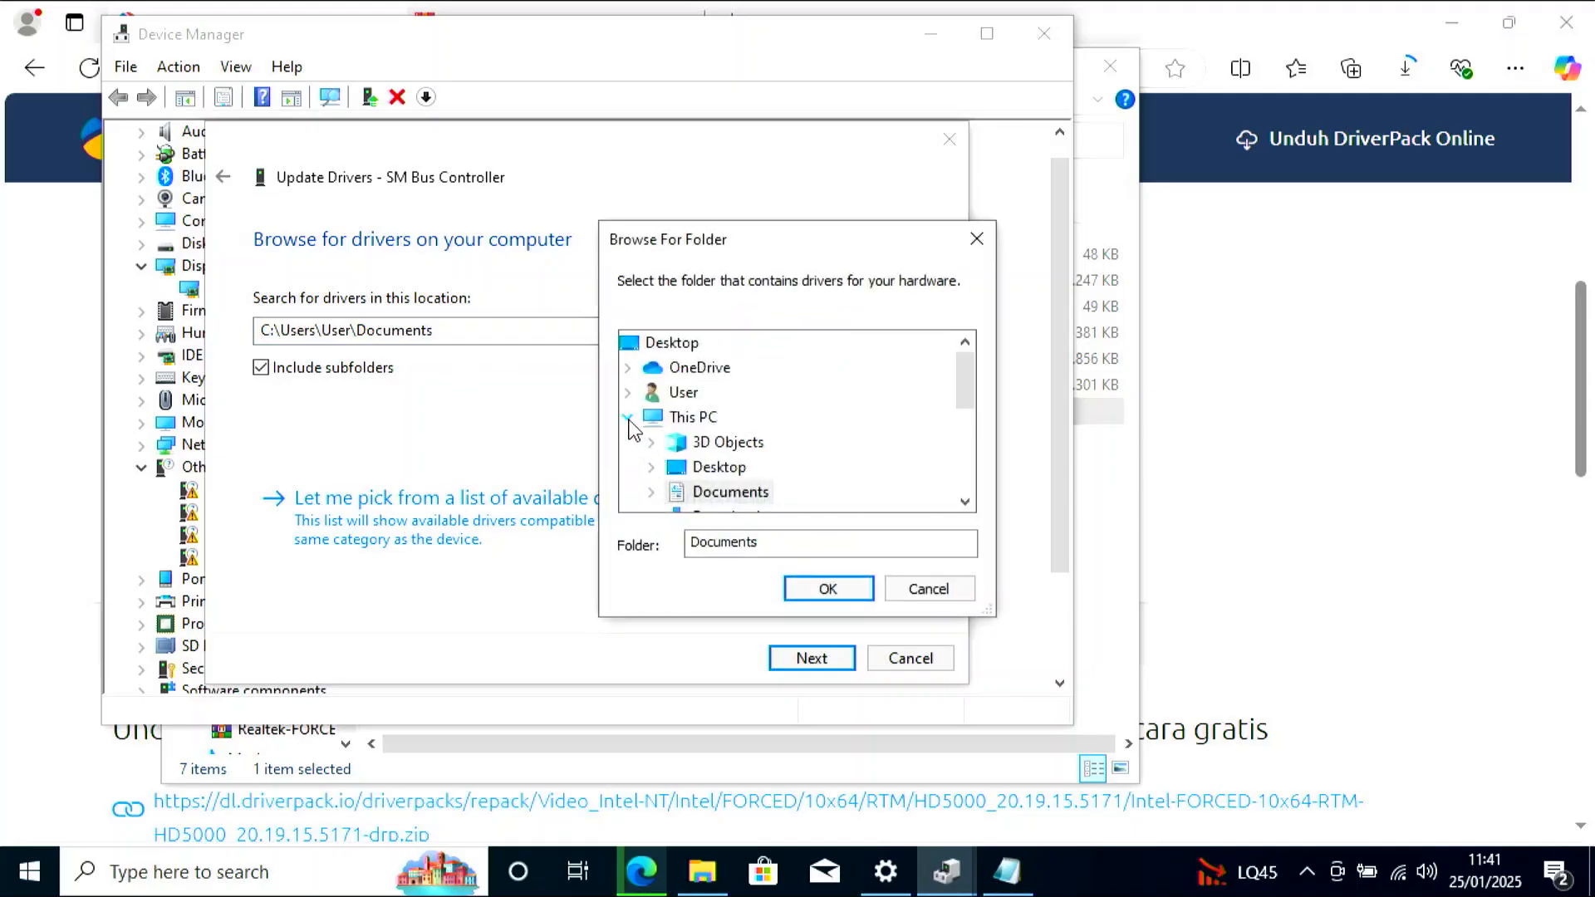
click(627, 393)
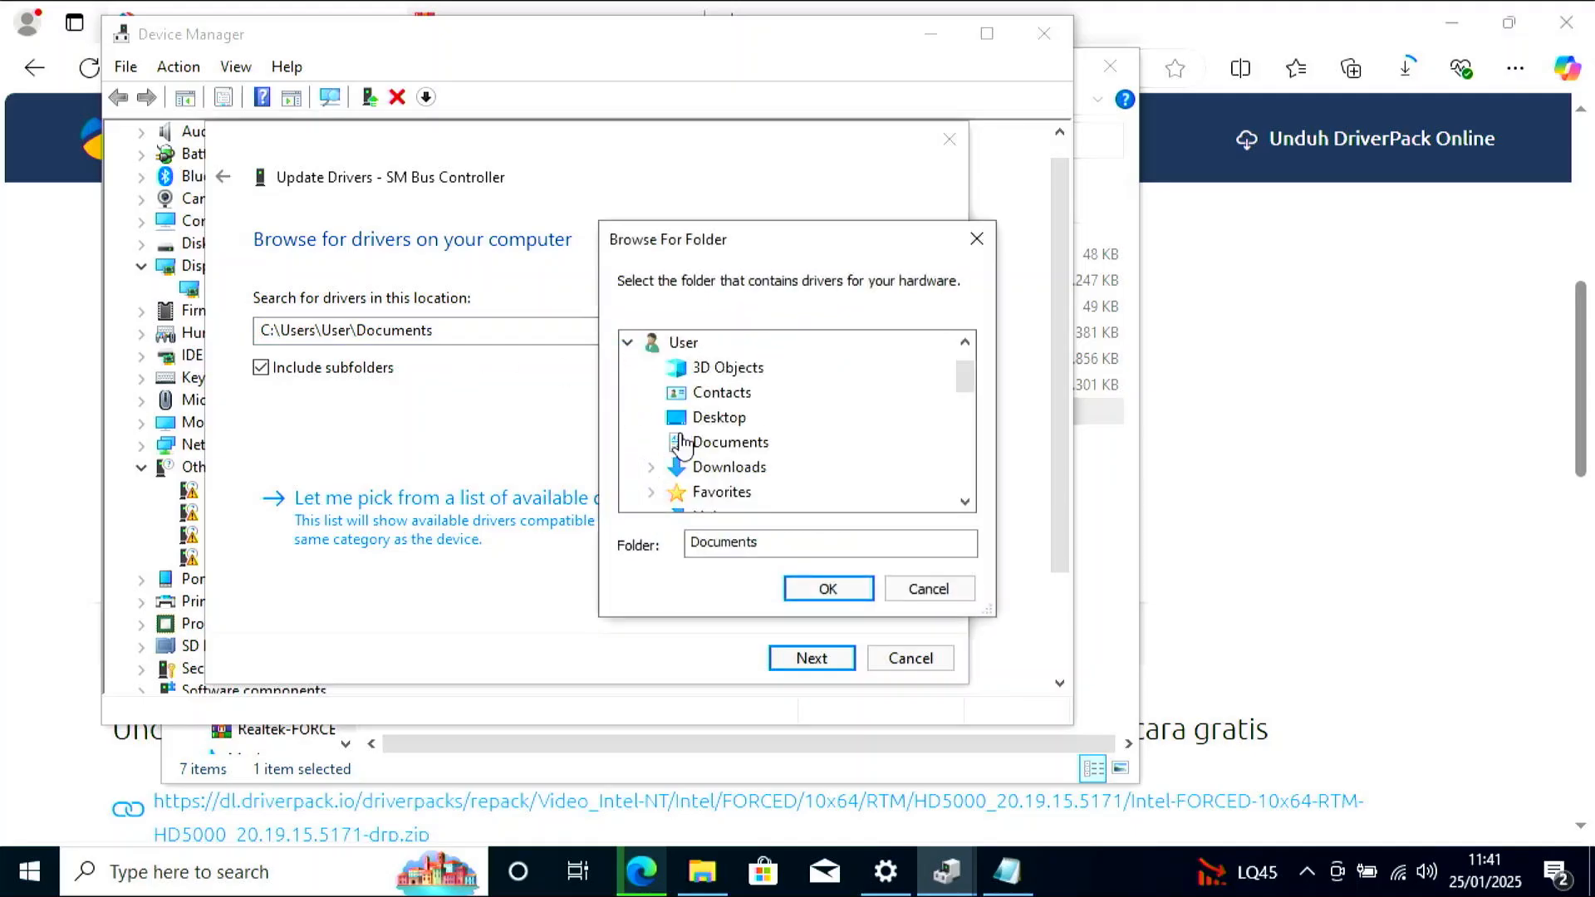
click(651, 467)
click(842, 469)
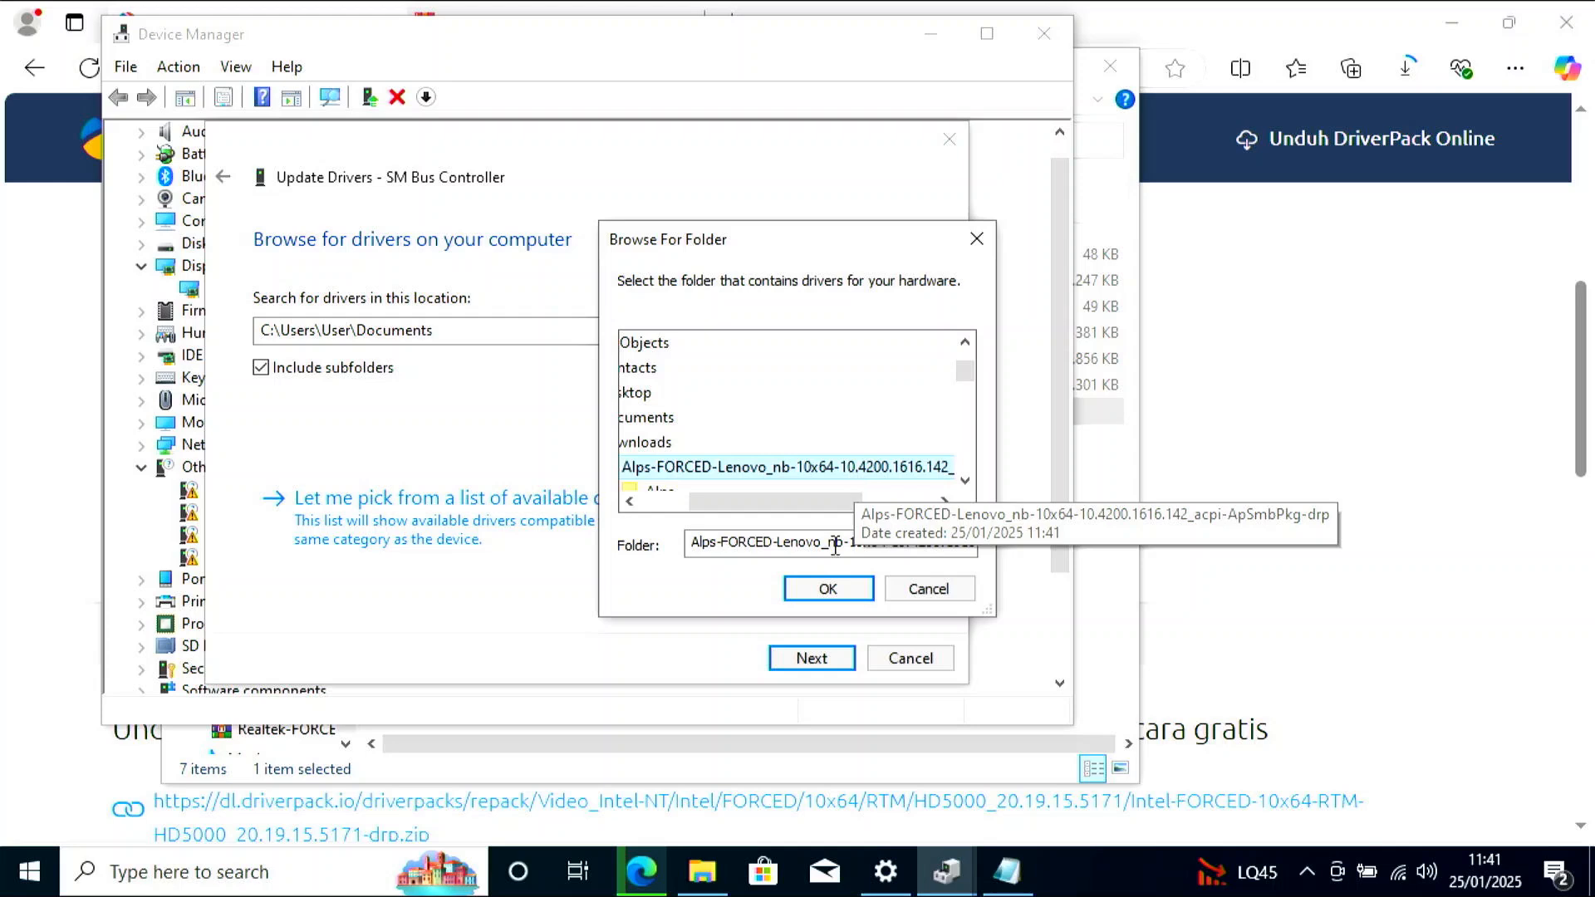
click(834, 587)
click(799, 664)
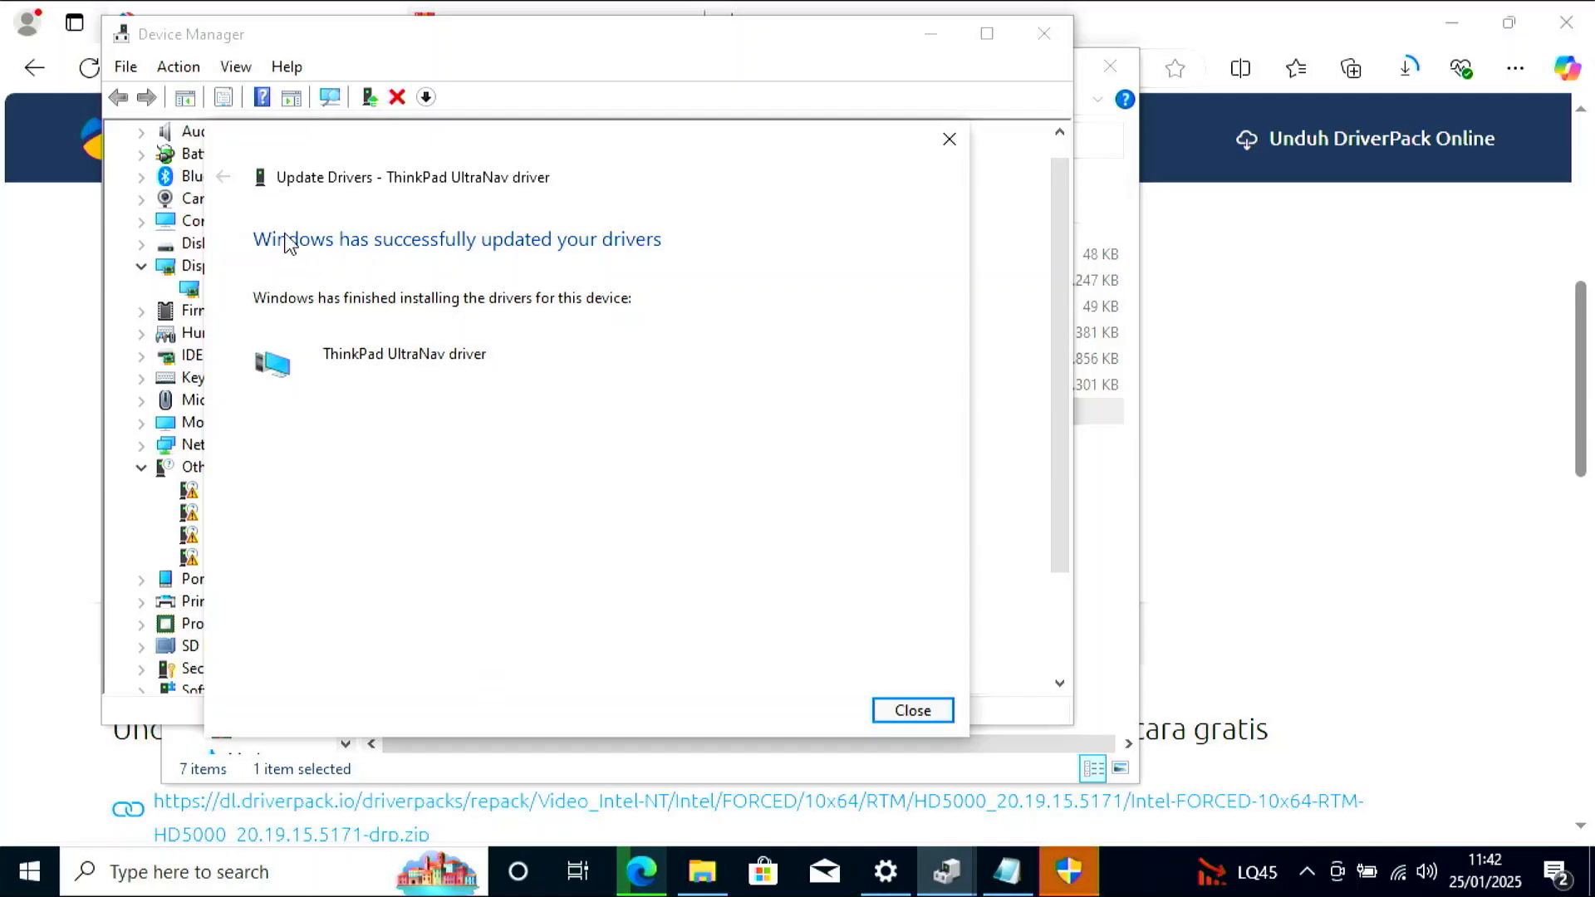
click(913, 709)
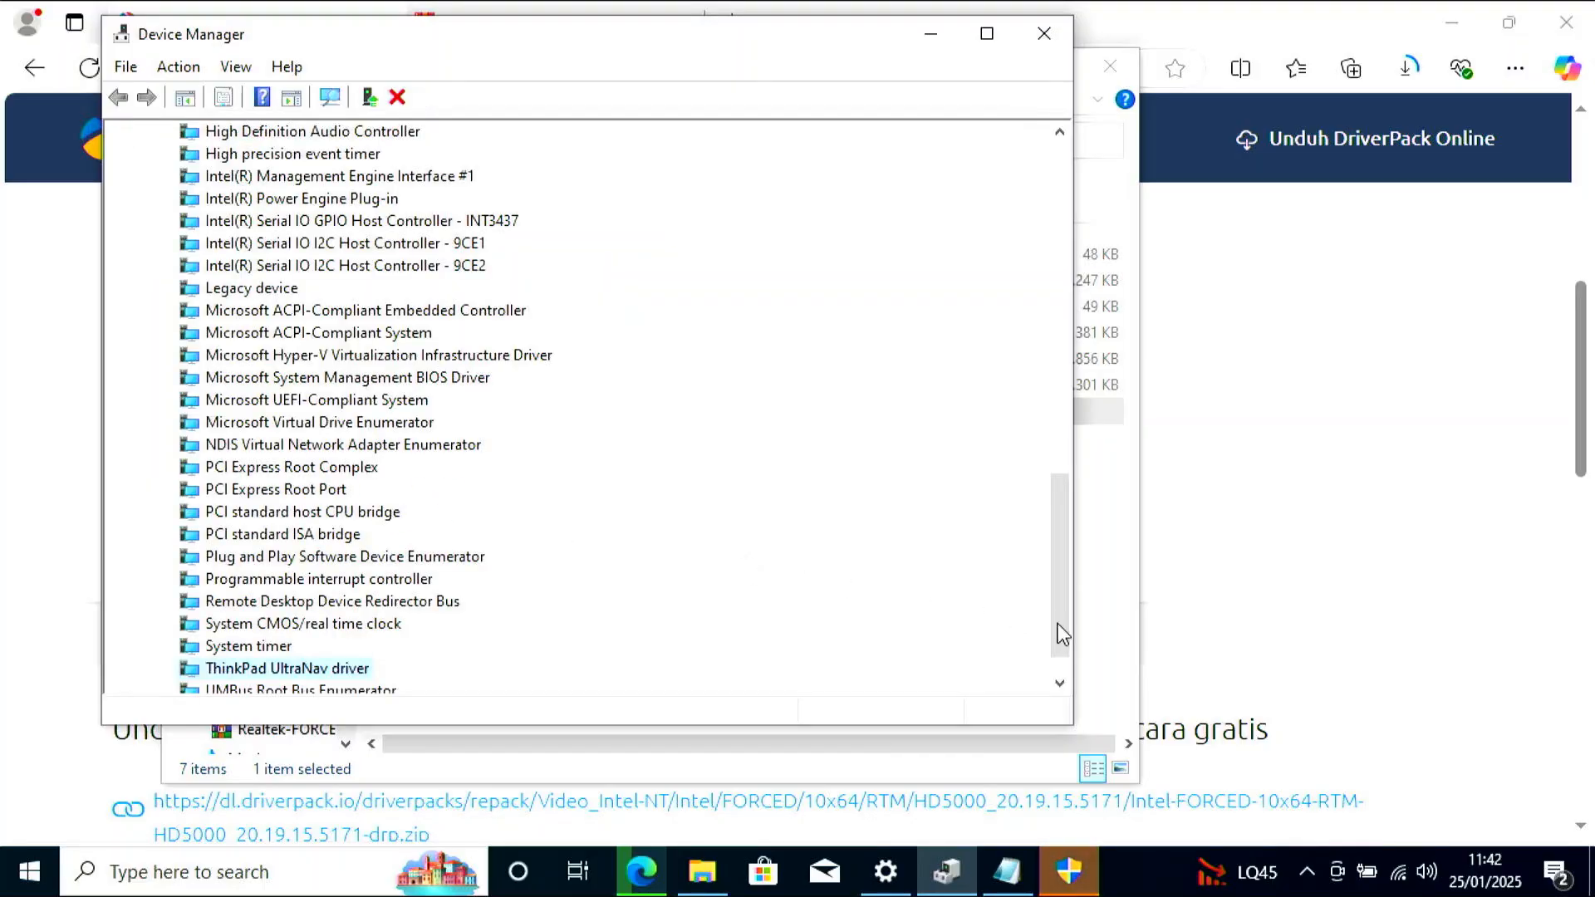
Allow the pending administrator permission request, dismiss the error dialog, and return to the Other devices group in Device Manager.
drag(1060, 636, 1050, 351)
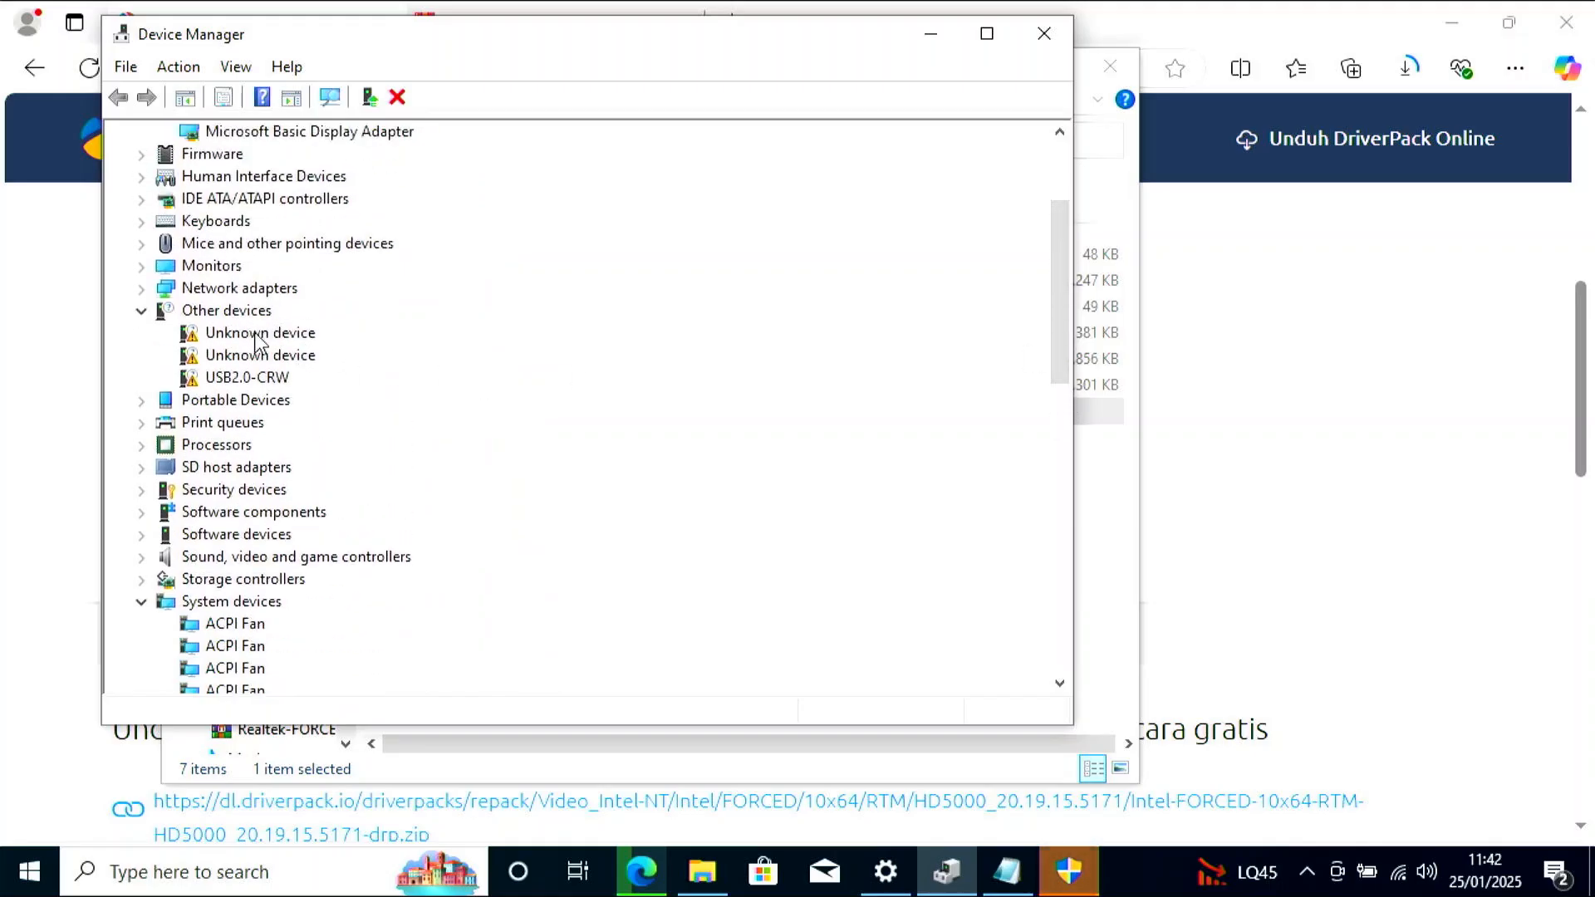
click(1068, 864)
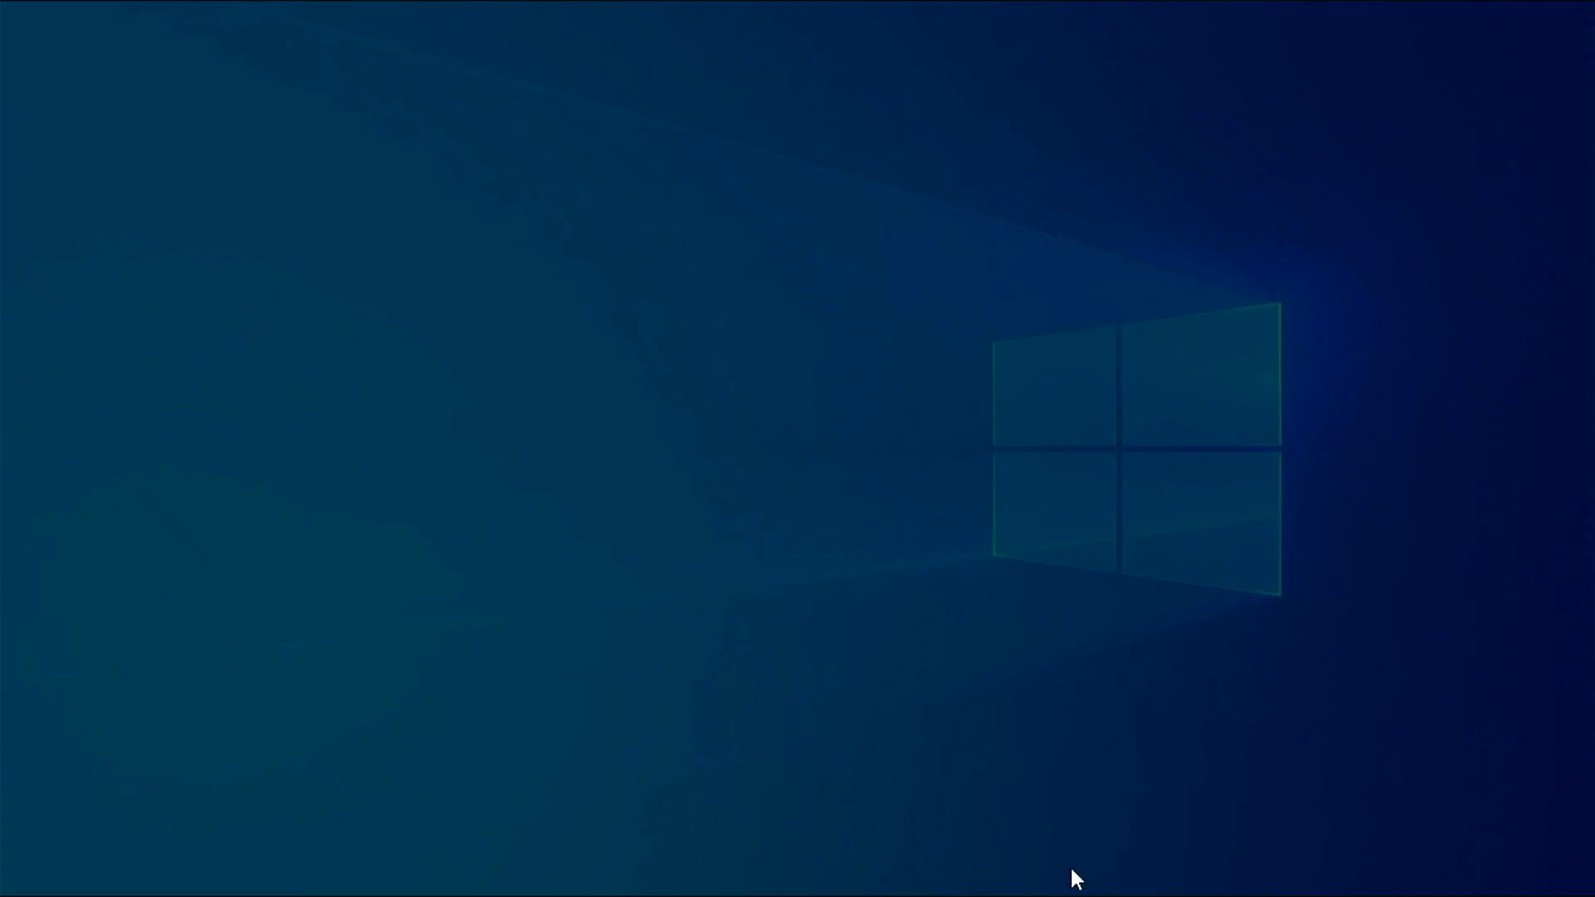
click(694, 612)
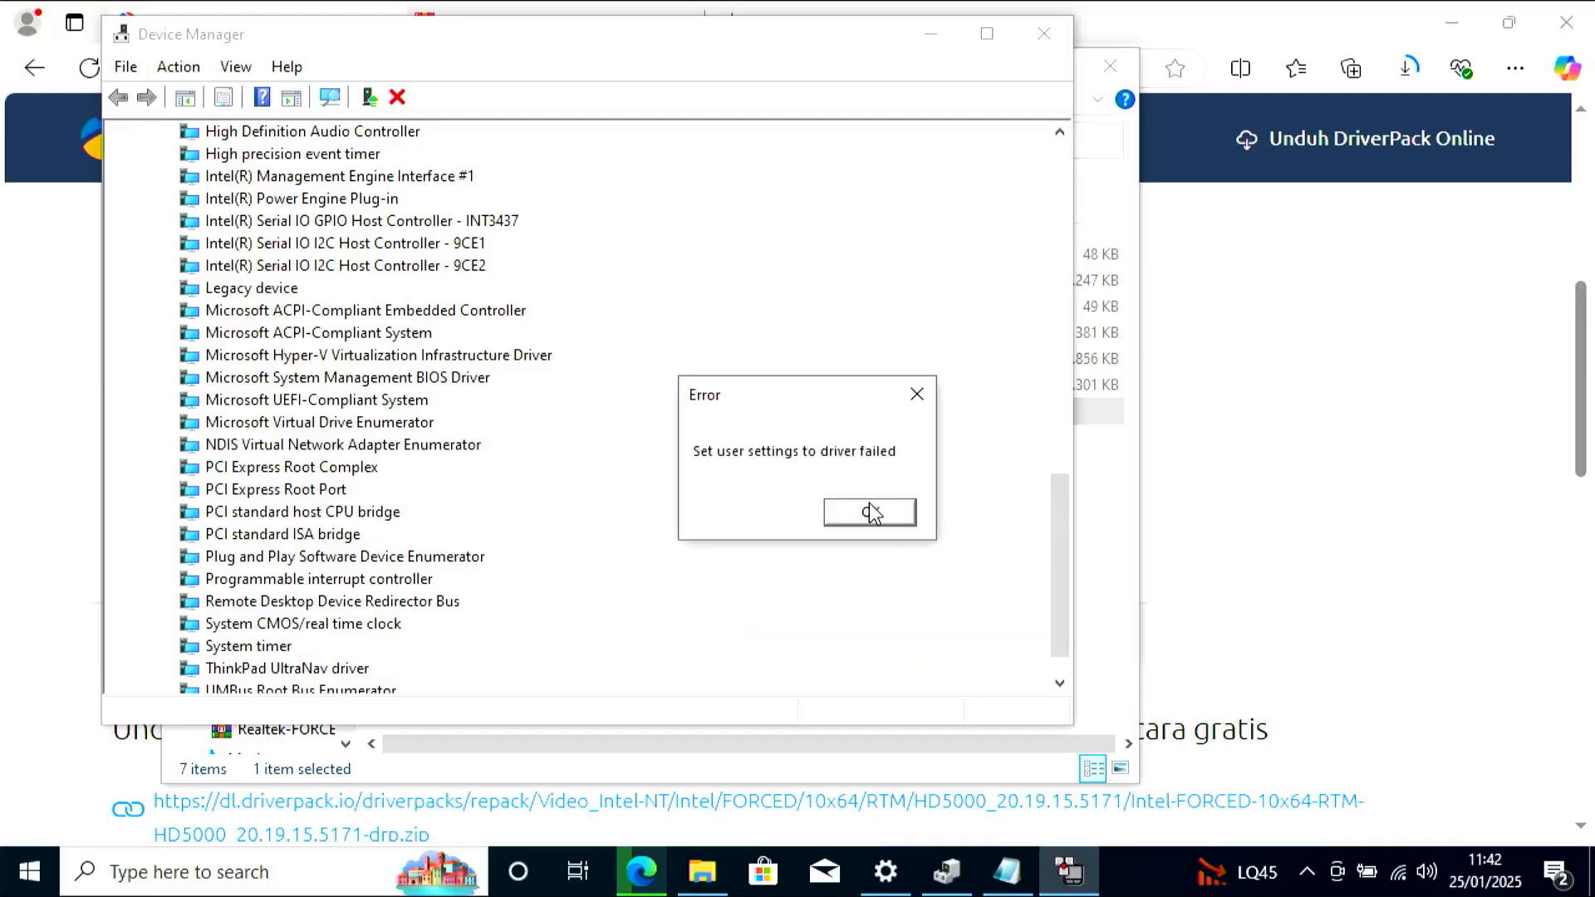
click(866, 509)
drag(1065, 582, 1063, 262)
drag(589, 361, 565, 374)
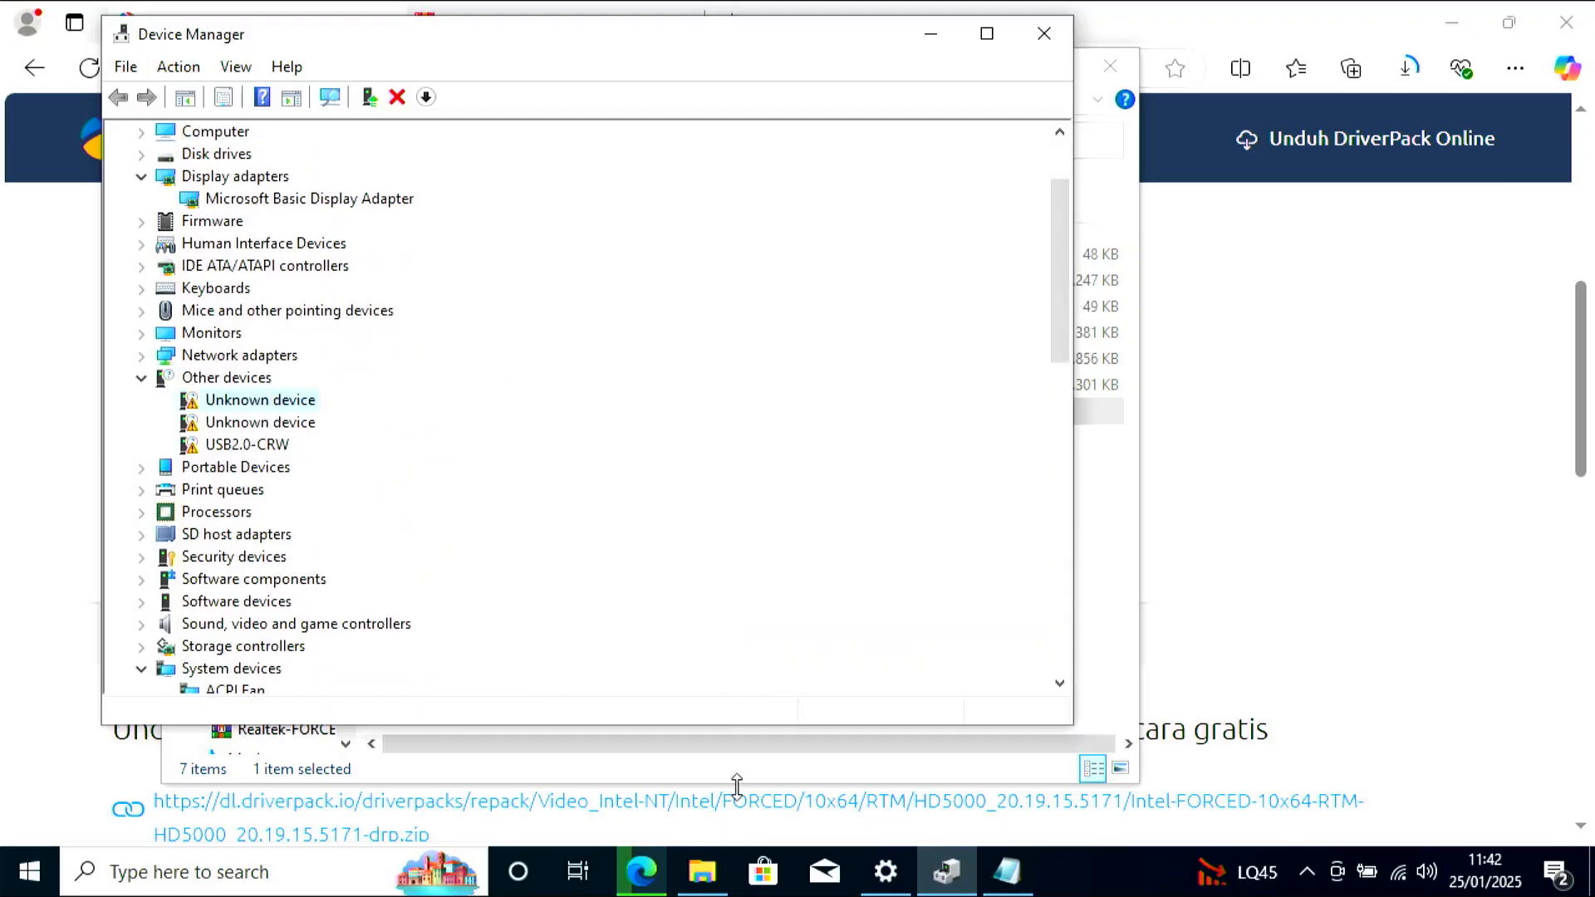
Return to the Downloads folder and extract the Intel-FORCED-SerialIO-10x64-5.123.1.1023-drp archive into its own folder.
click(702, 871)
click(478, 387)
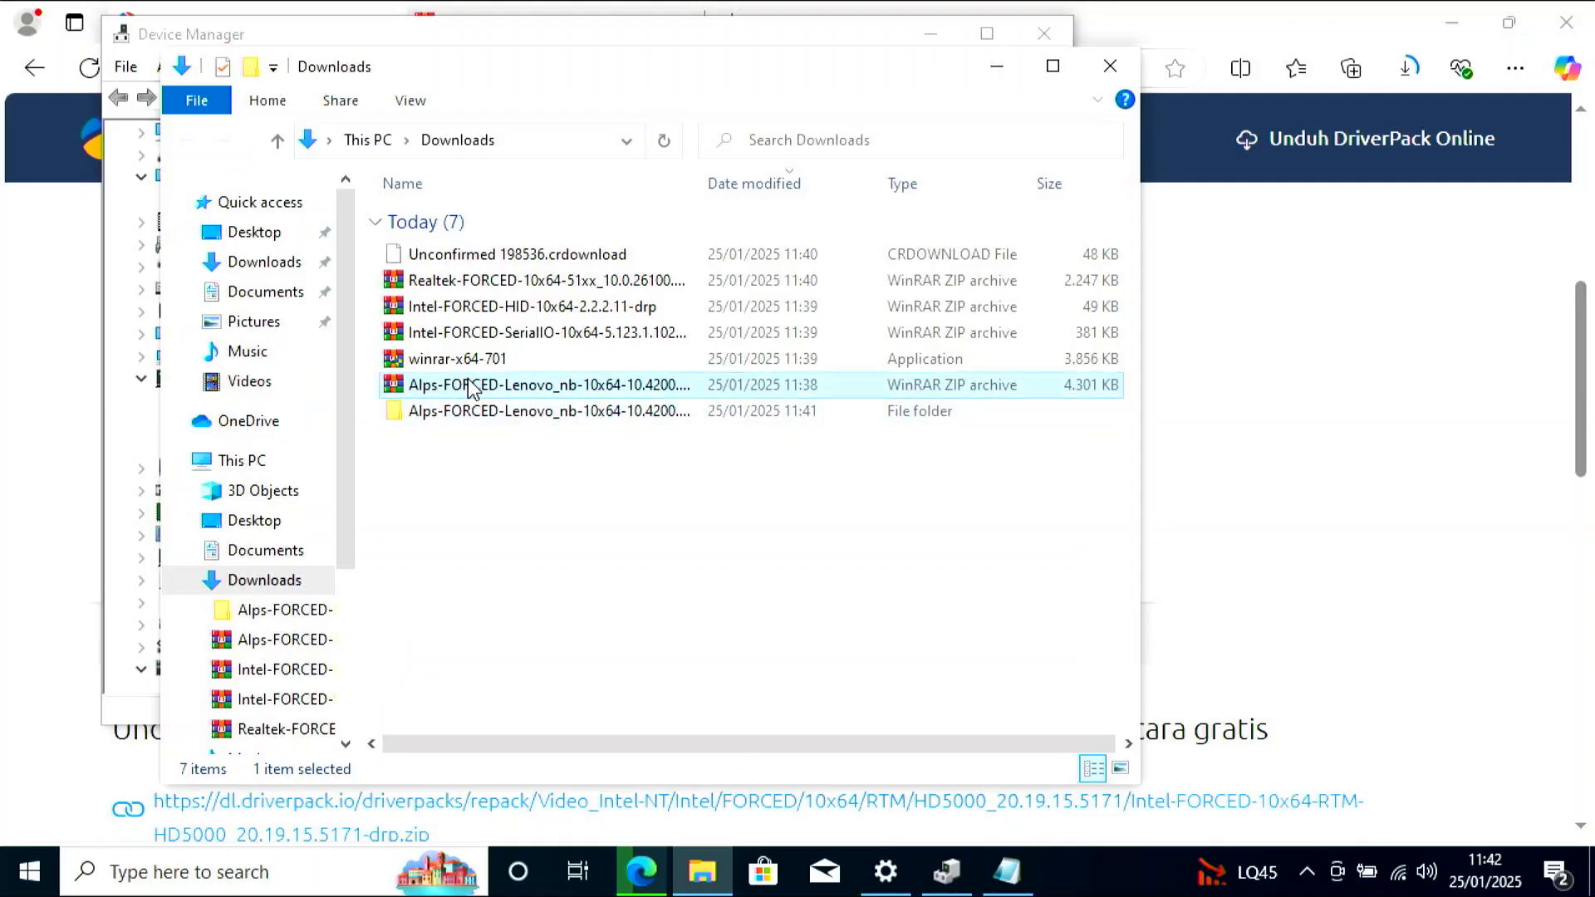
click(462, 333)
right_click(462, 335)
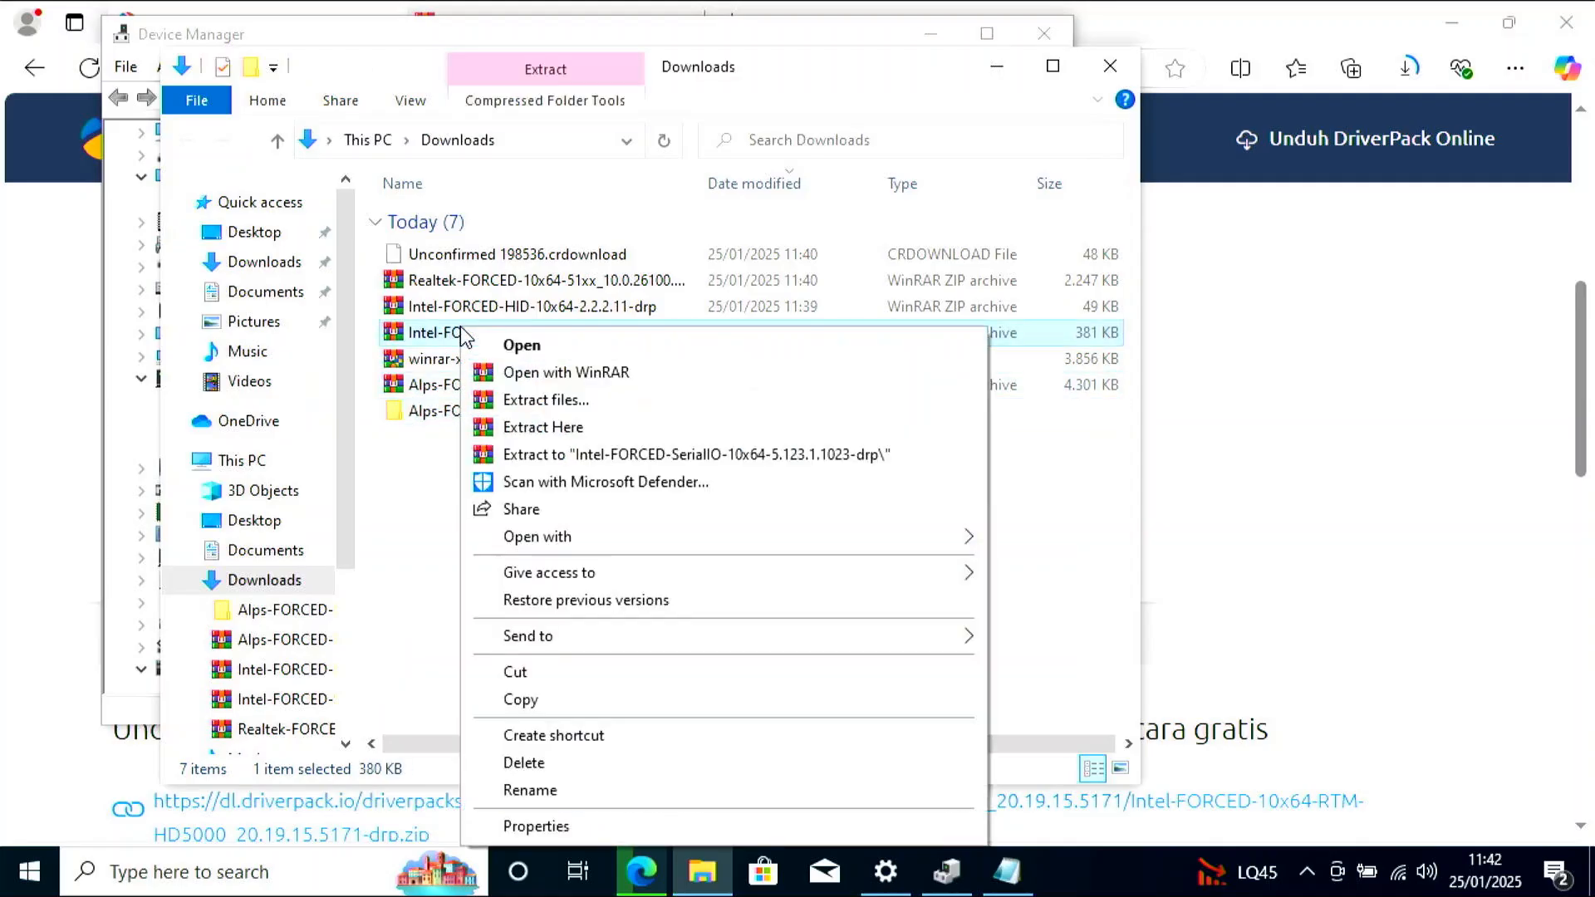
click(595, 459)
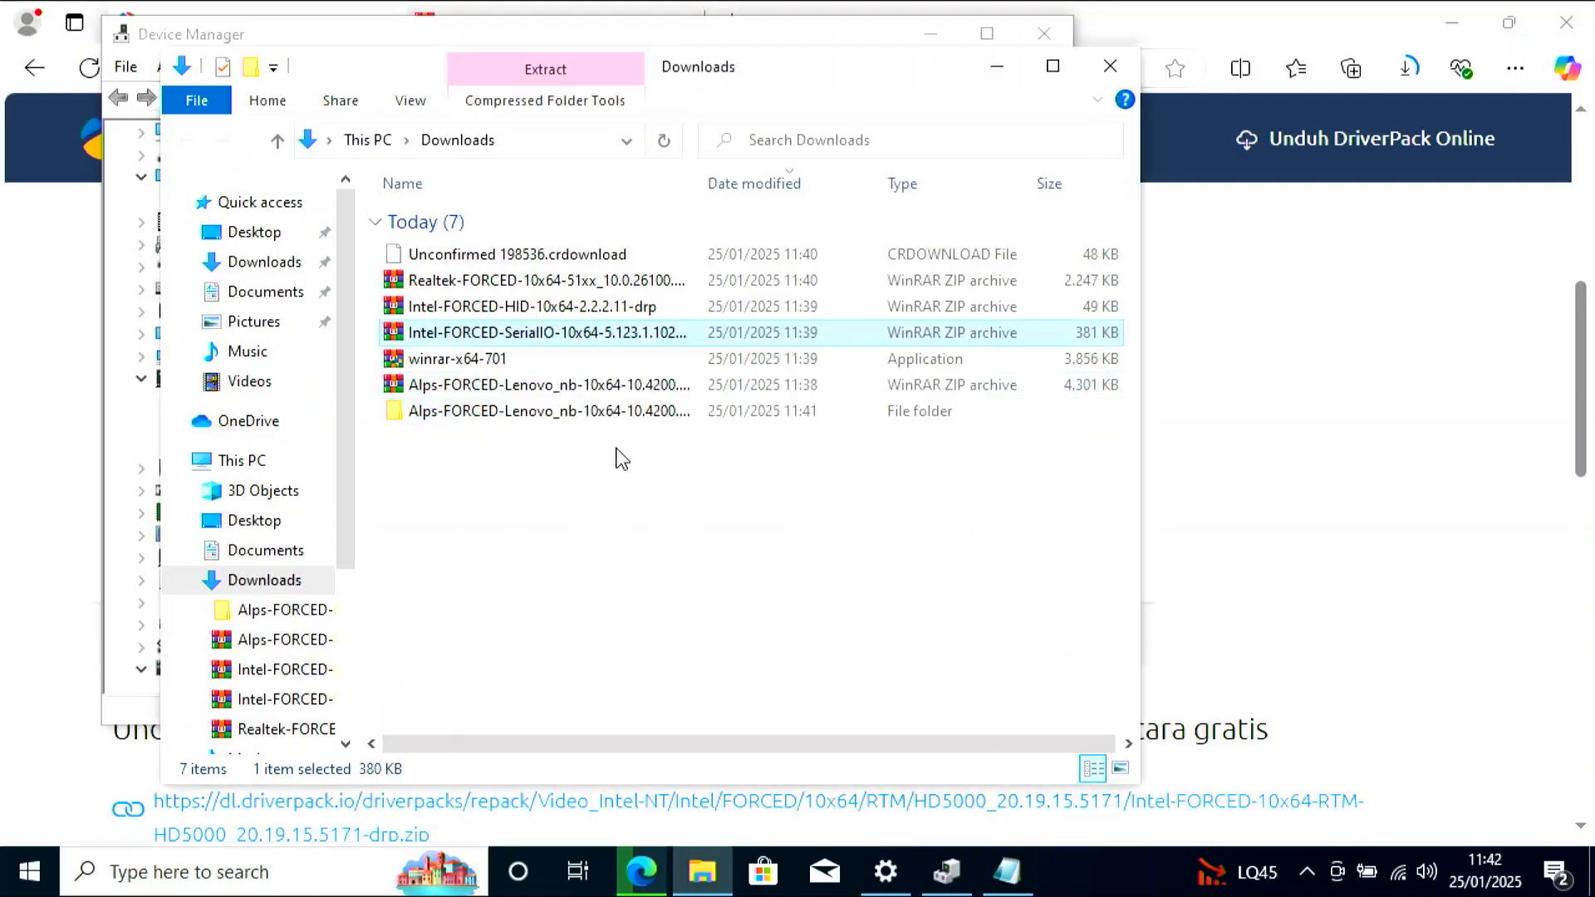
click(532, 459)
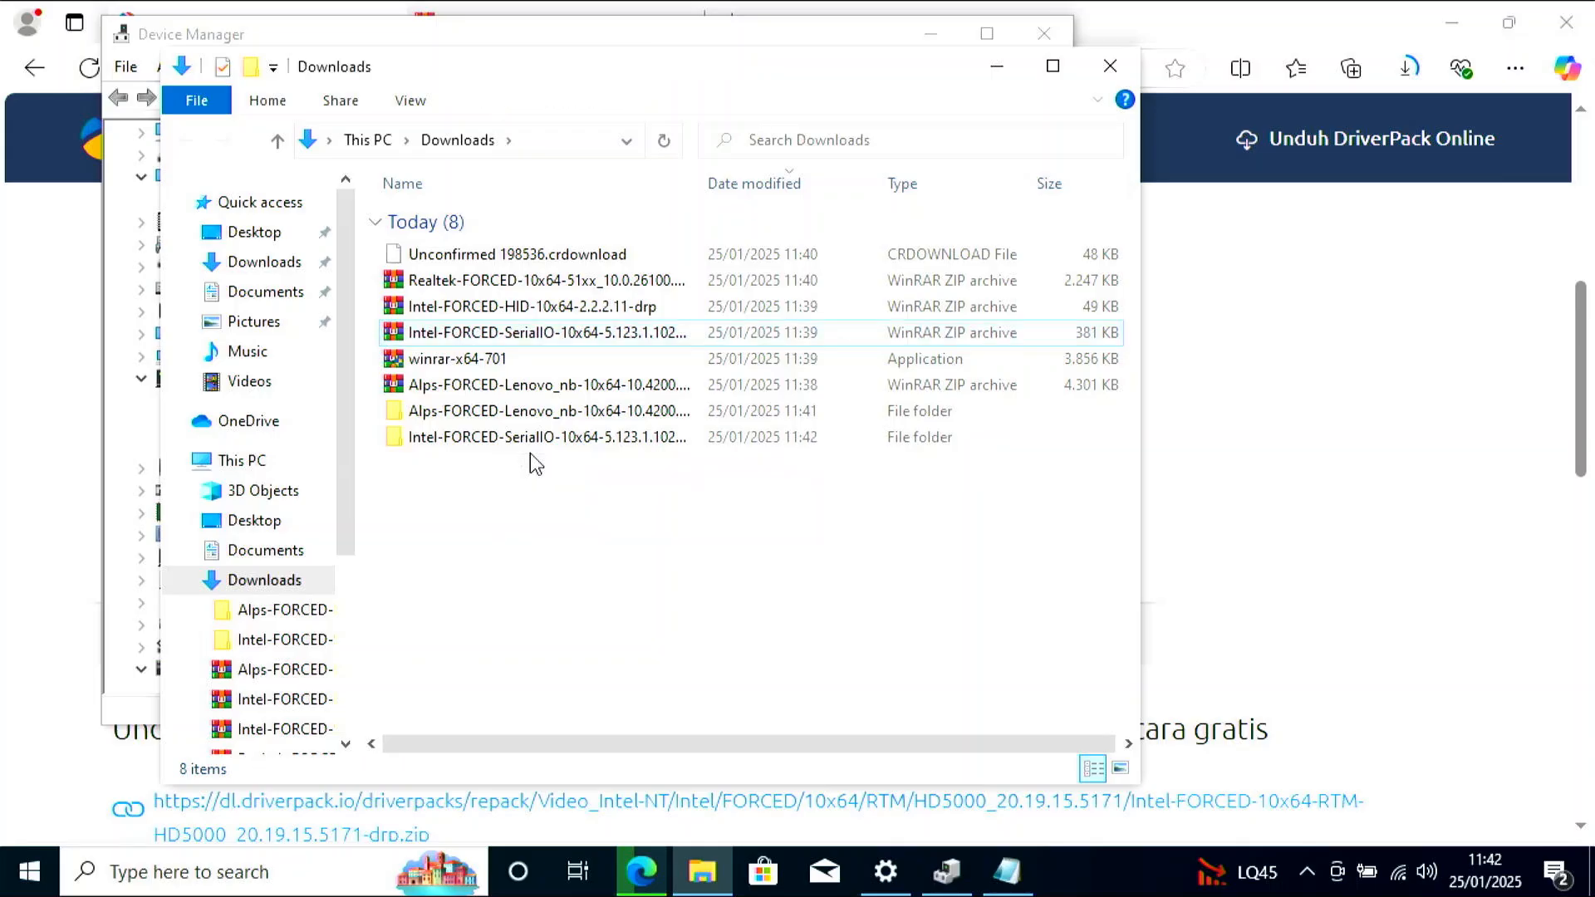
Switch to Device Manager and start a manual driver update for the first Unknown device using drivers stored on the computer.
click(405, 35)
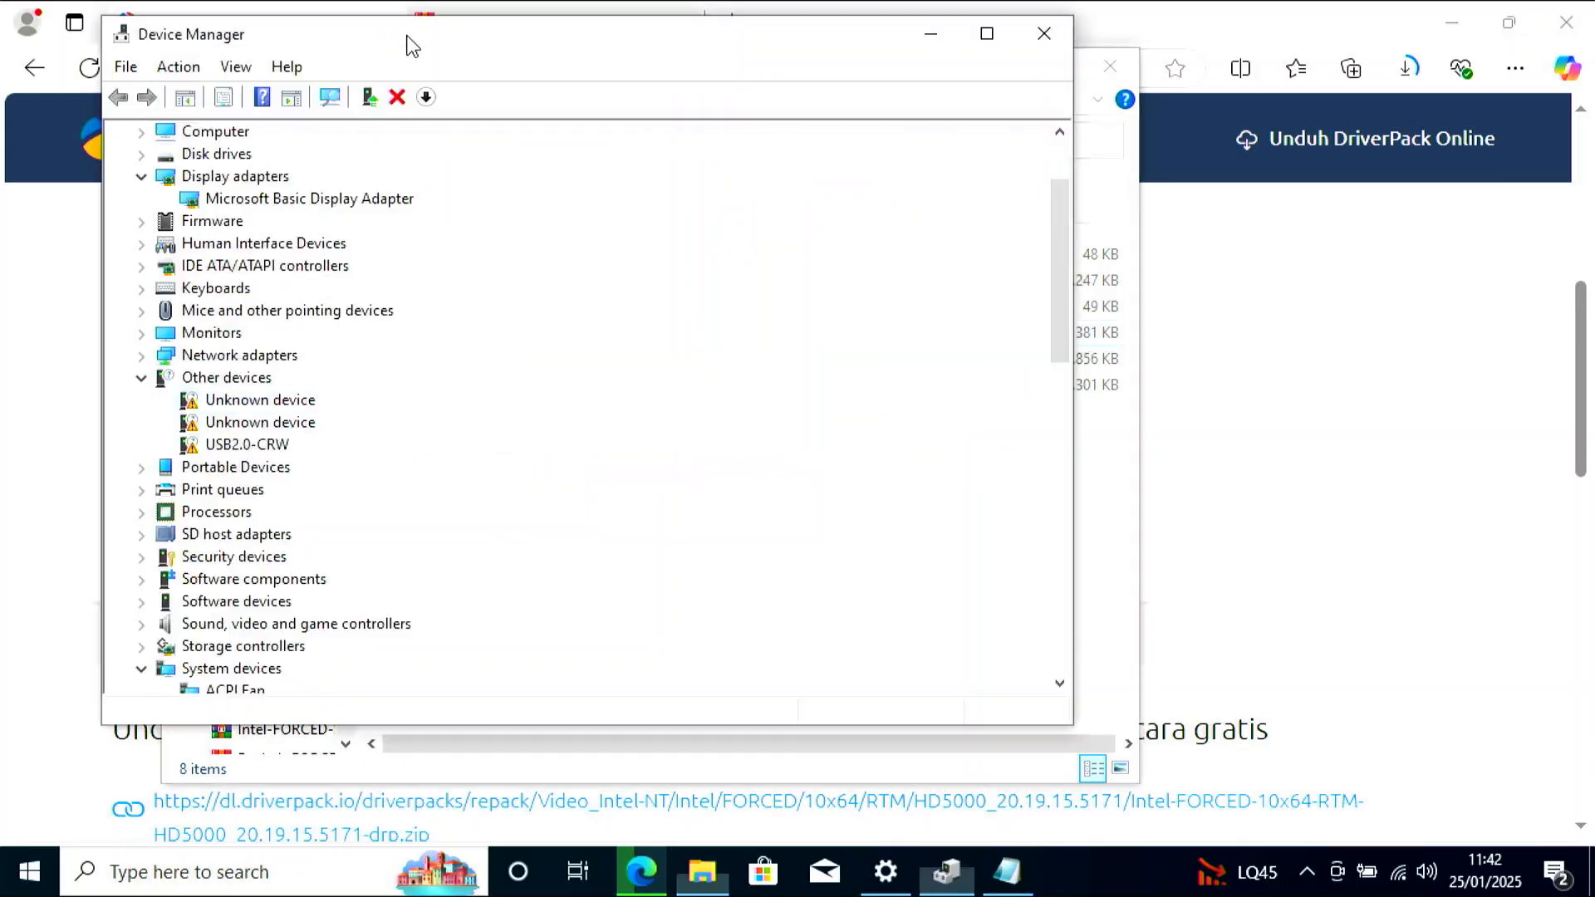
right_click(286, 406)
click(366, 410)
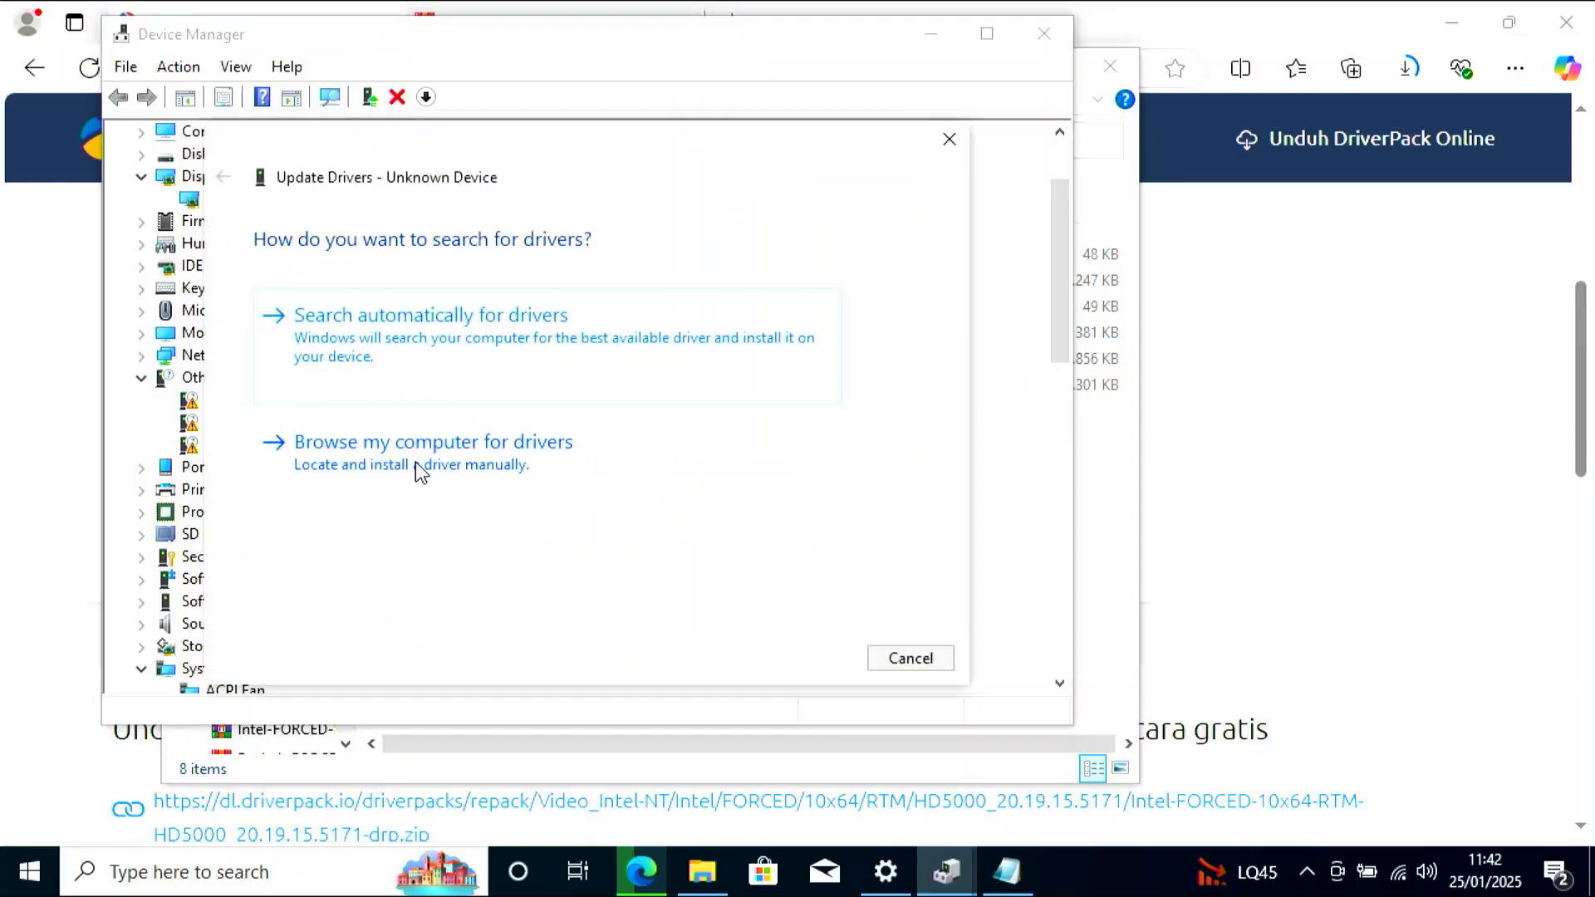
click(419, 467)
Choose the extracted Intel-FORCED-SerialIO-10x64-5.123.1.1023-drp folder in Downloads as the driver location and install the driver for the unknown device.
click(815, 336)
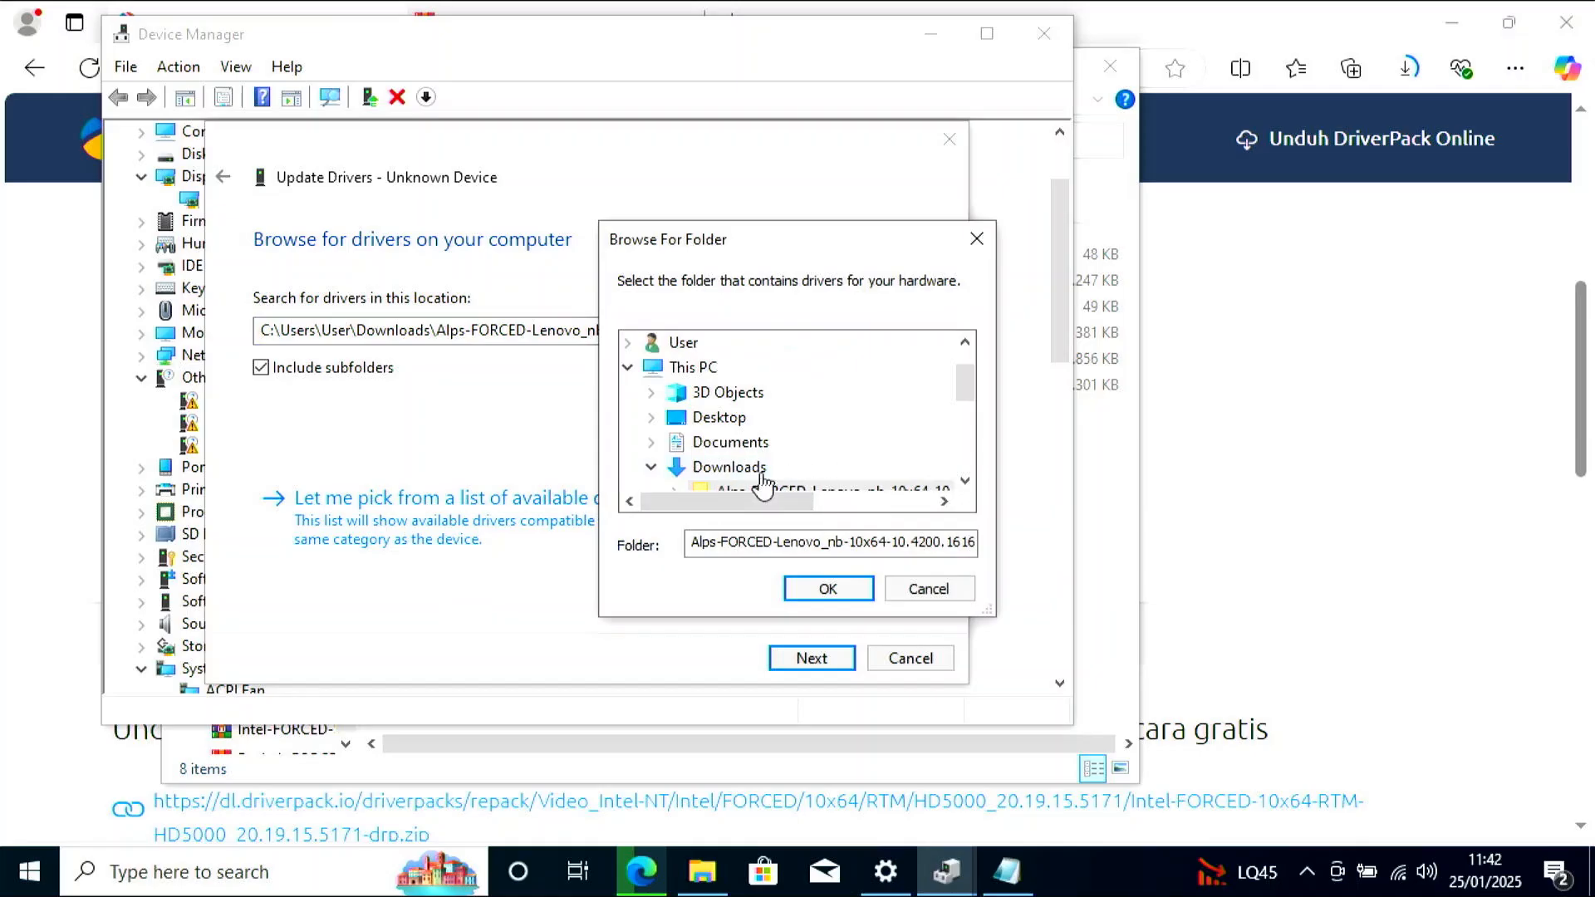
click(771, 473)
click(965, 482)
click(965, 481)
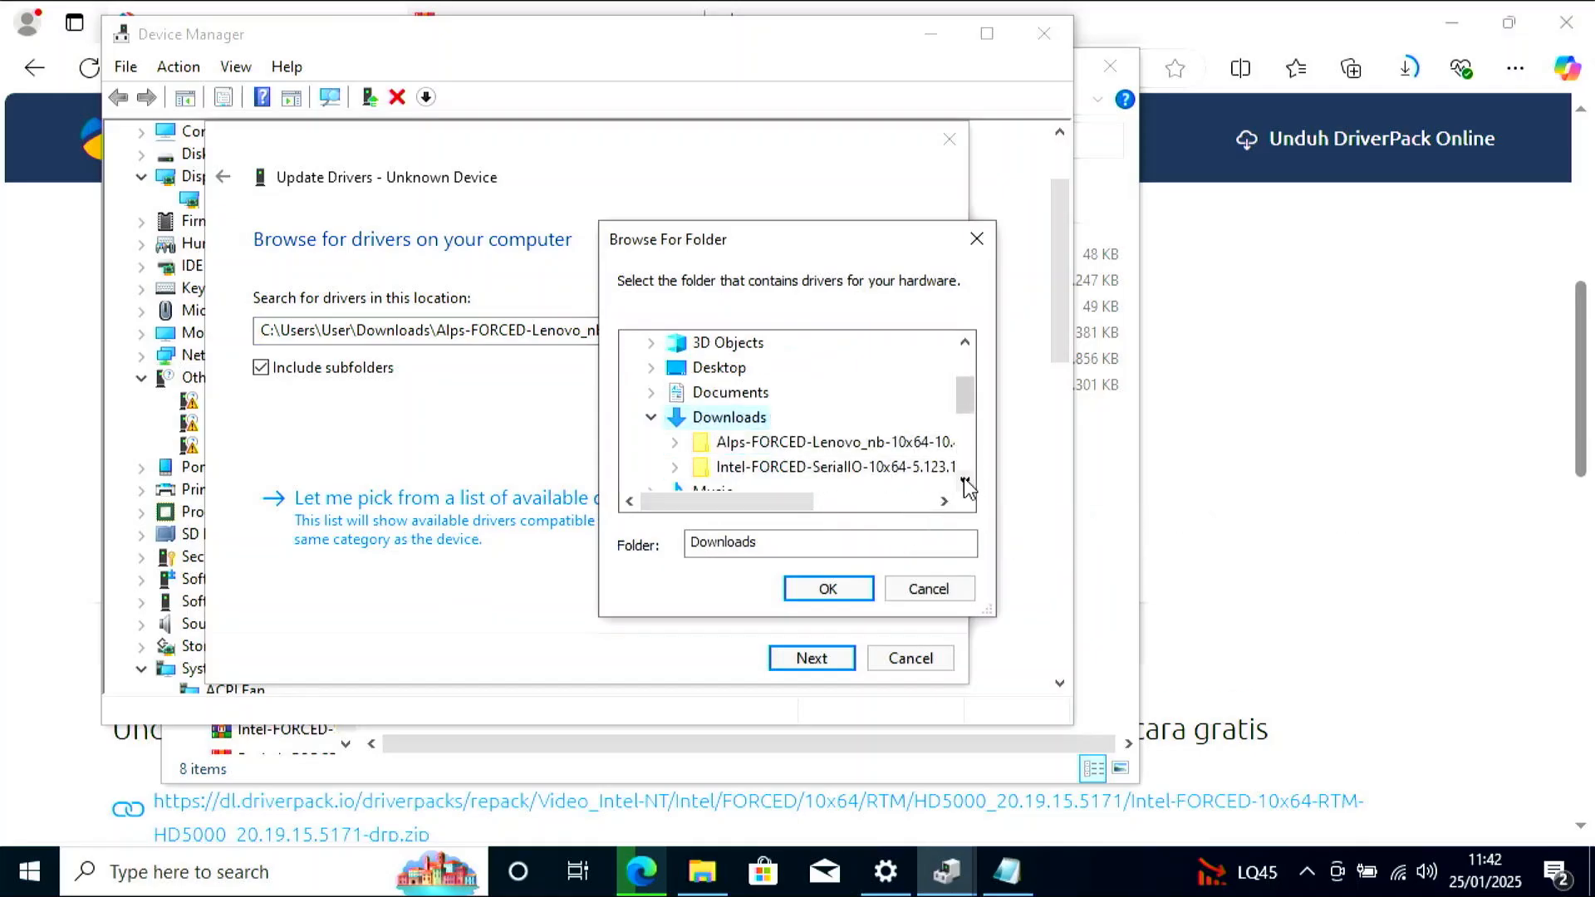
click(812, 461)
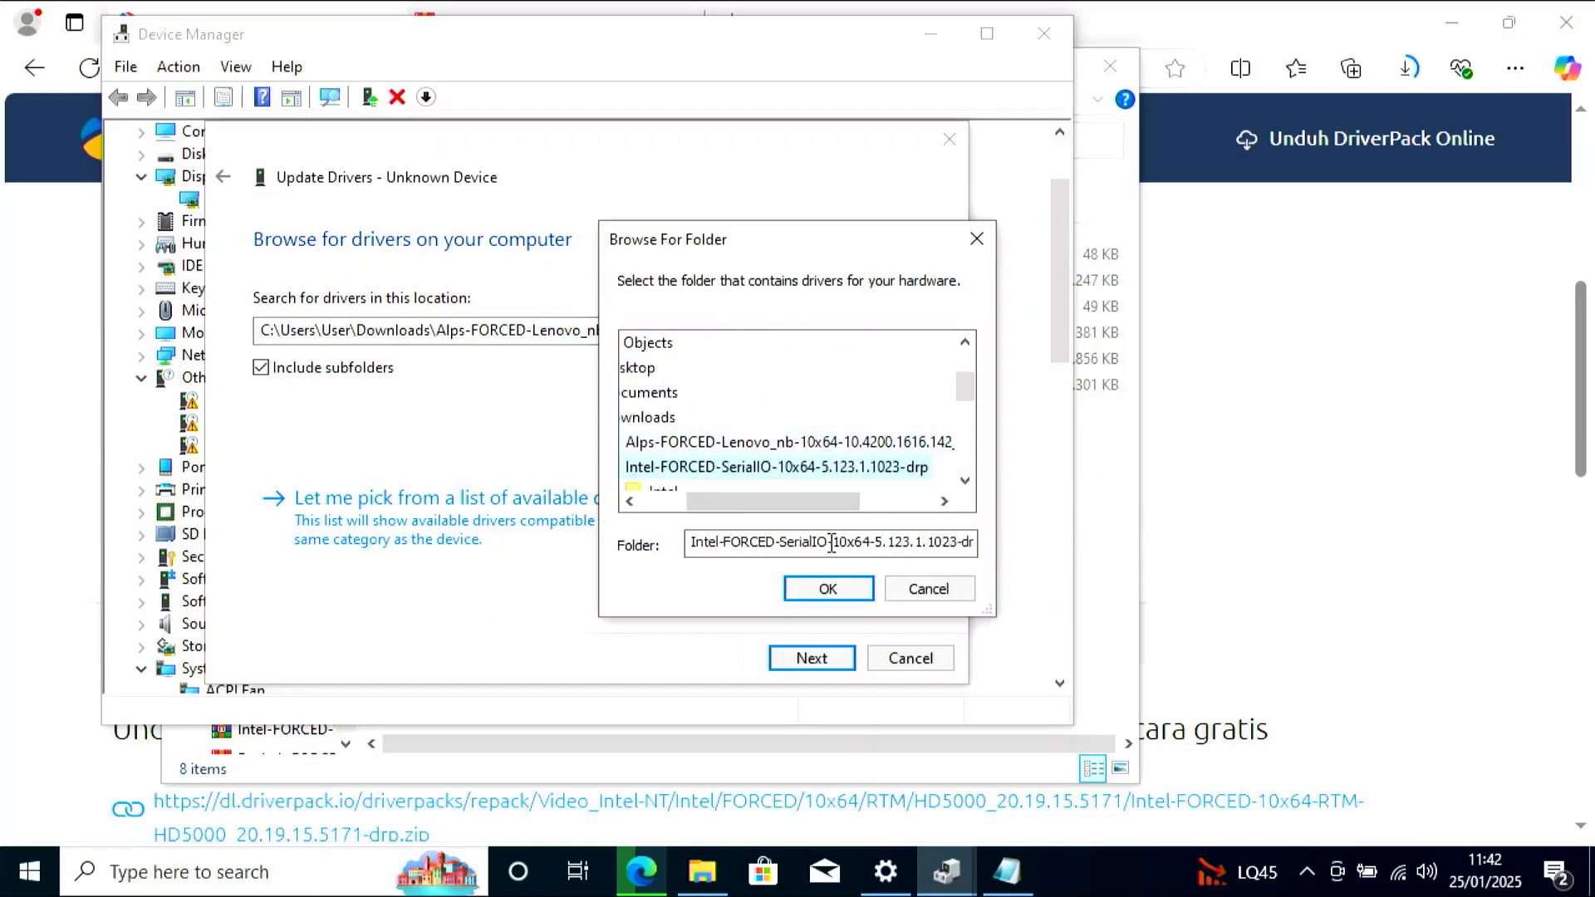
click(837, 588)
click(816, 669)
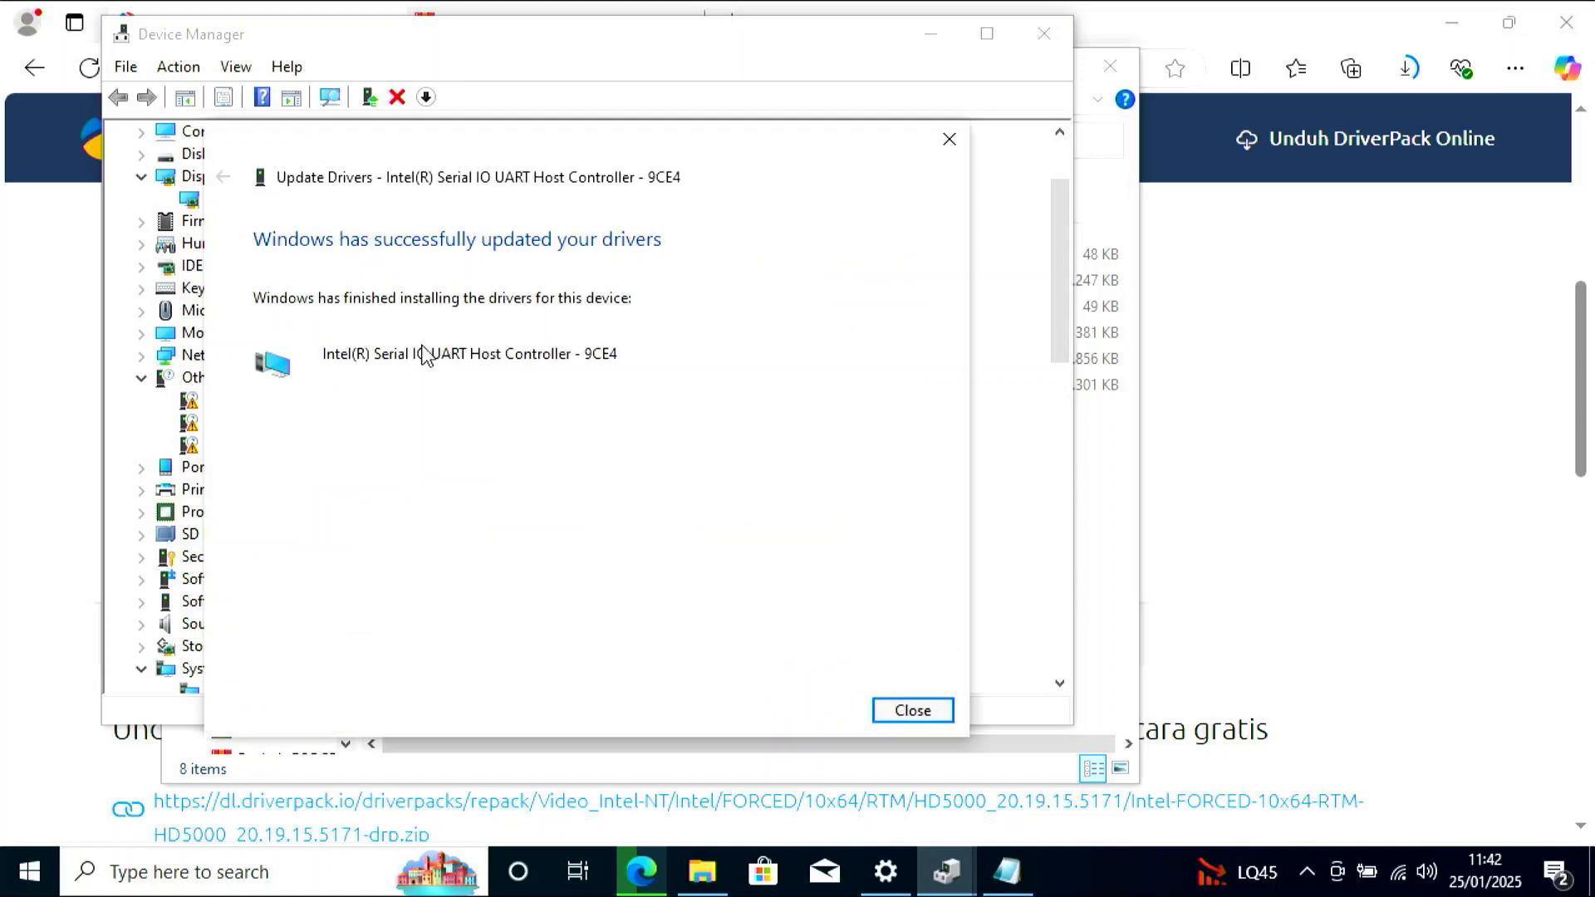
Close the completed Serial IO driver update, check the remaining devices, and return to the Downloads folder.
click(914, 710)
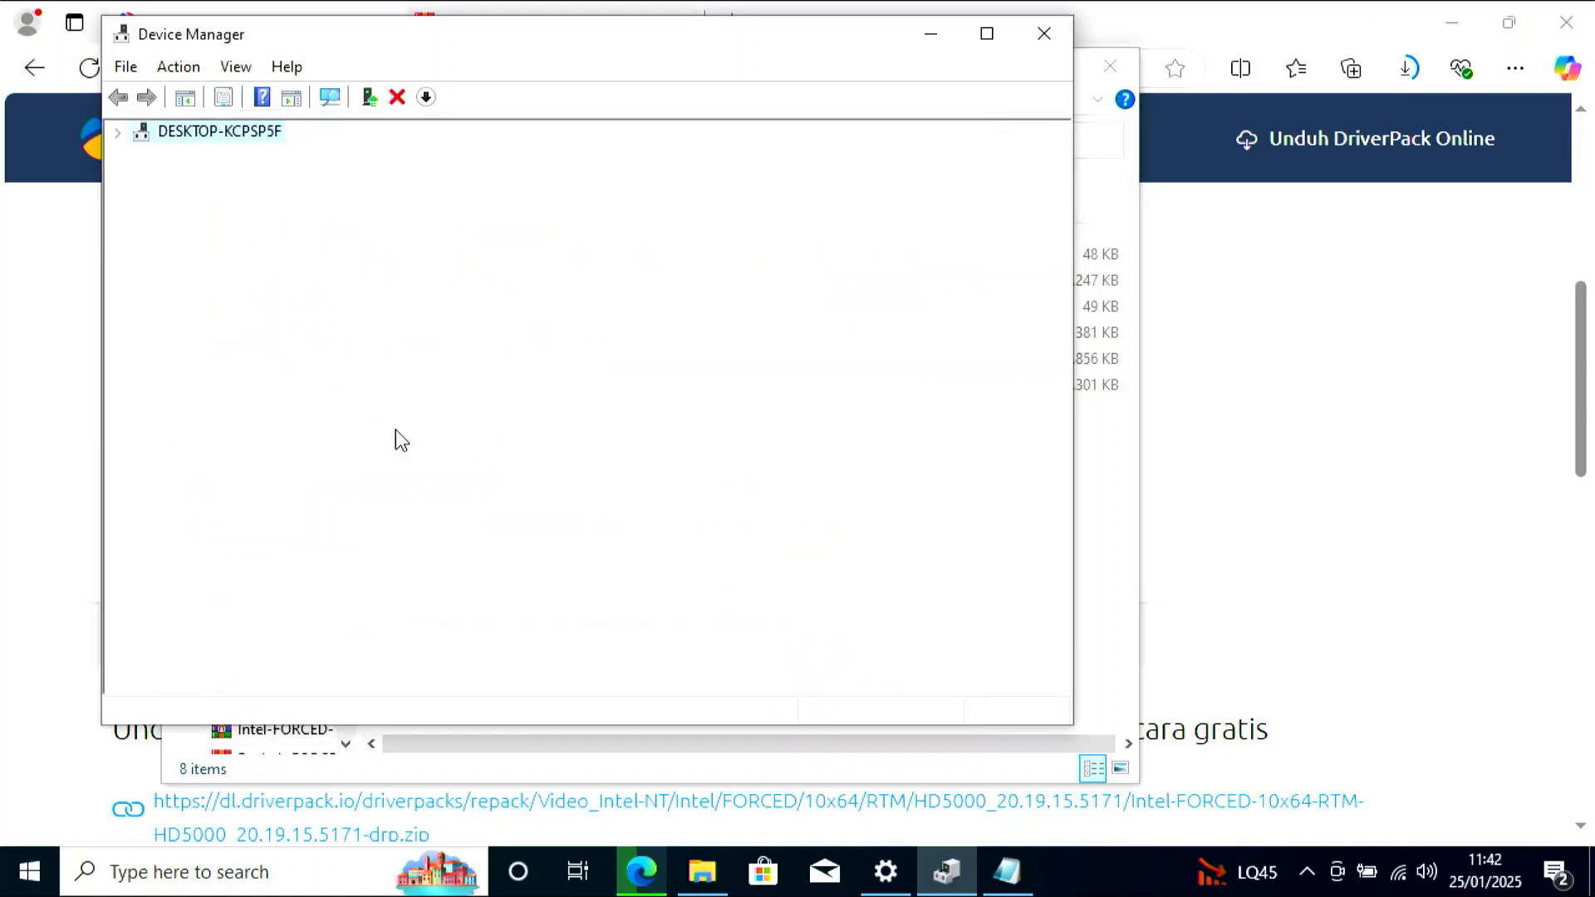
click(141, 153)
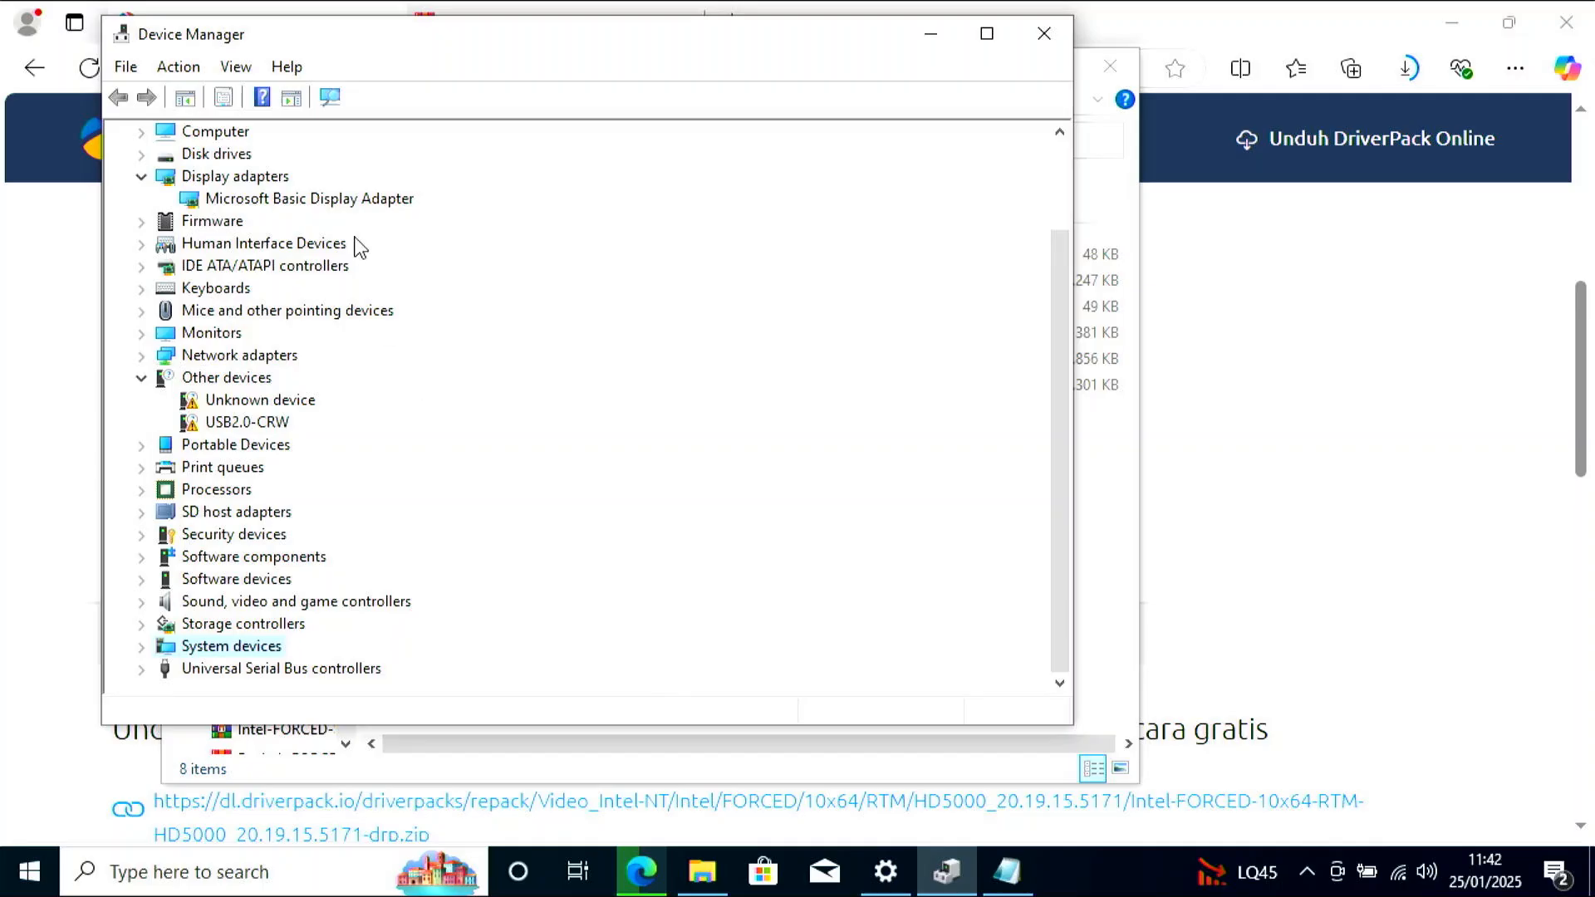
click(702, 870)
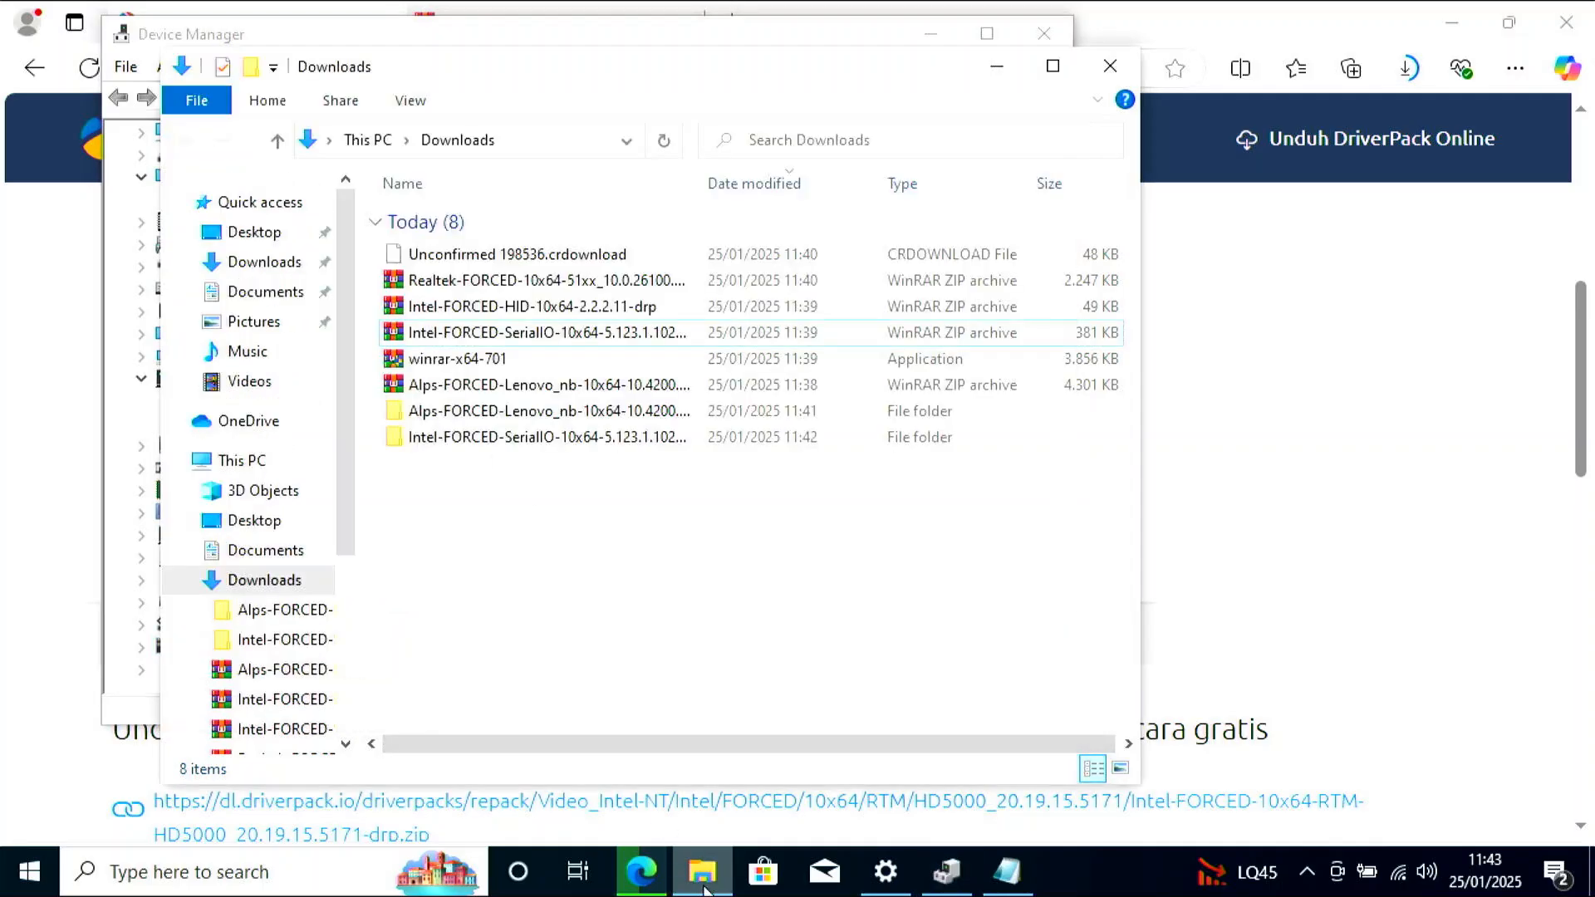
Try to extract the Intel-FORCED-HID-10x64-2.2.2.11-drp archive into its own folder.
click(492, 335)
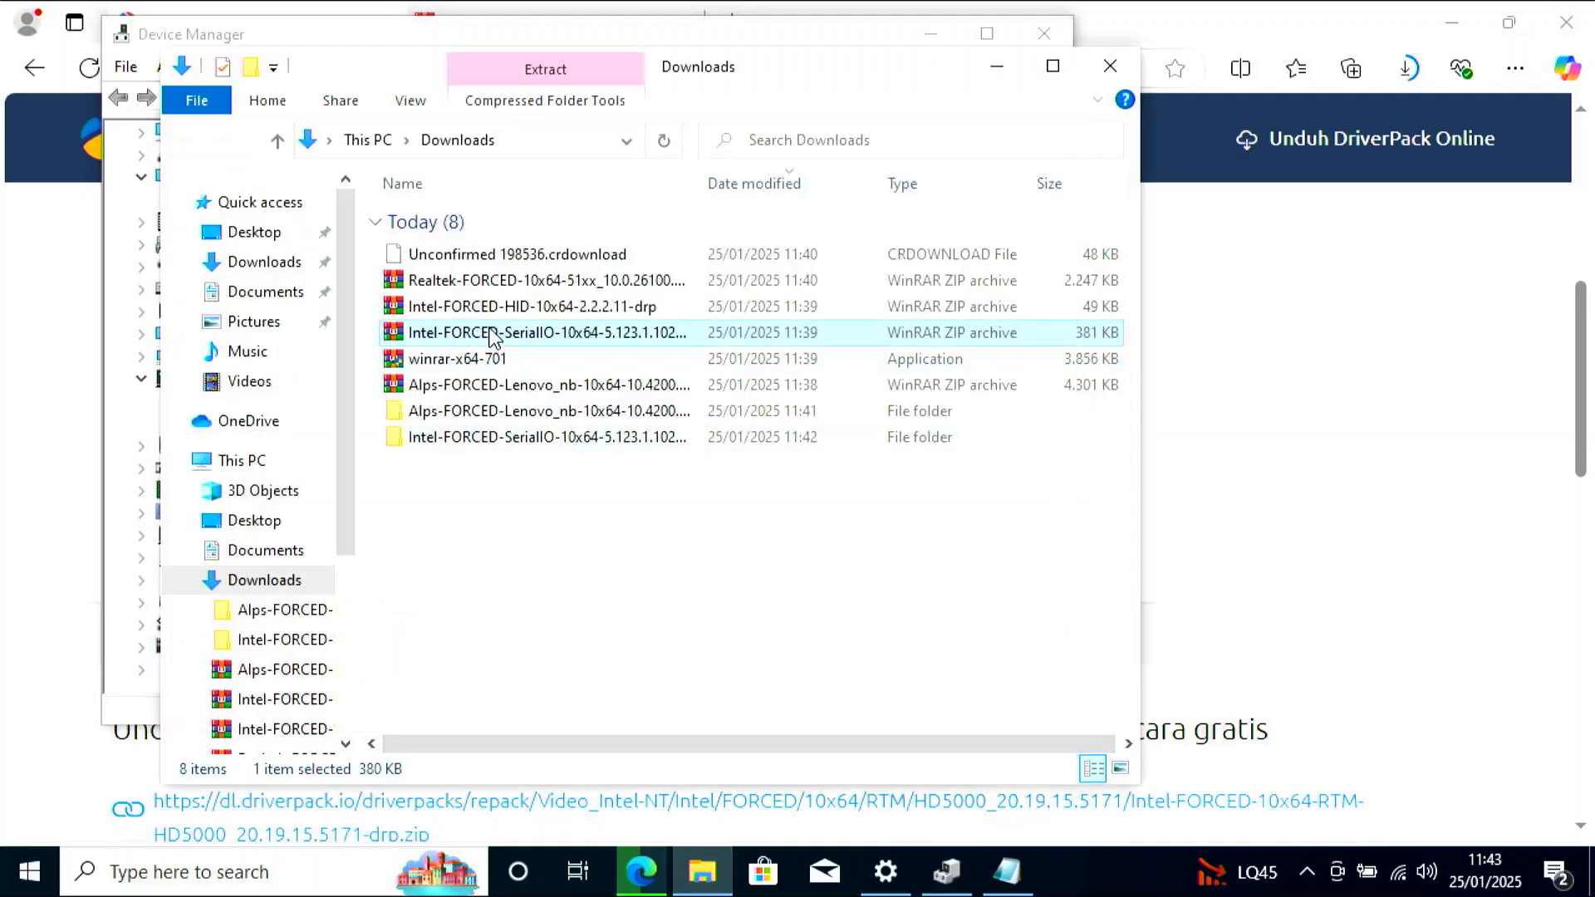
click(451, 309)
right_click(451, 311)
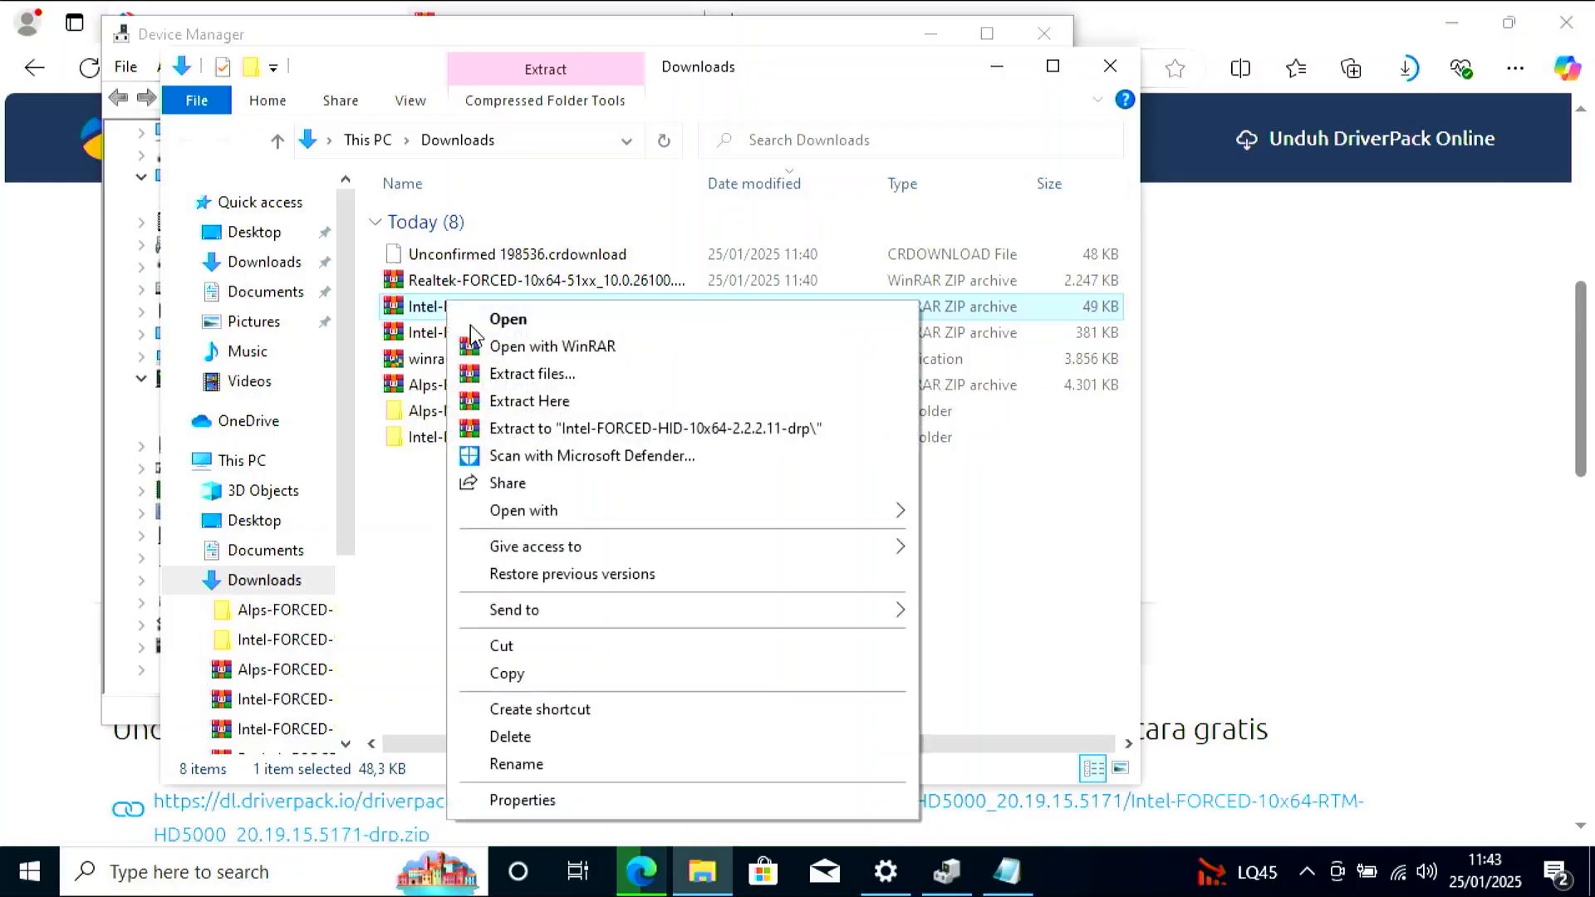
click(572, 436)
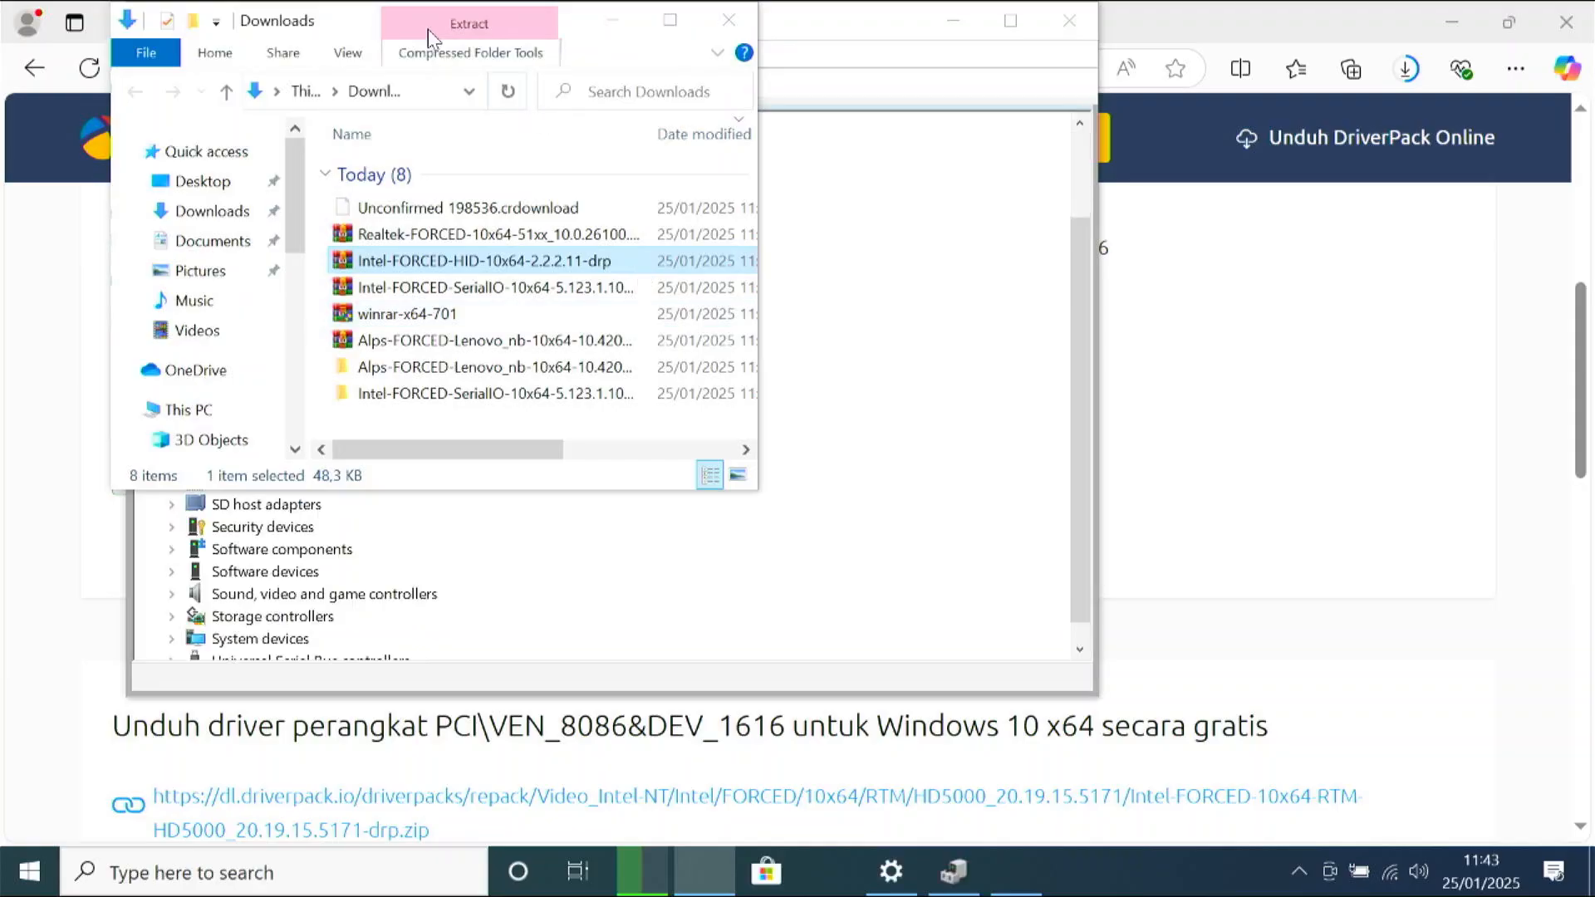
Enlarge the Downloads window and reposition it so the Device Manager tree stays visible beside it.
drag(579, 27, 865, 171)
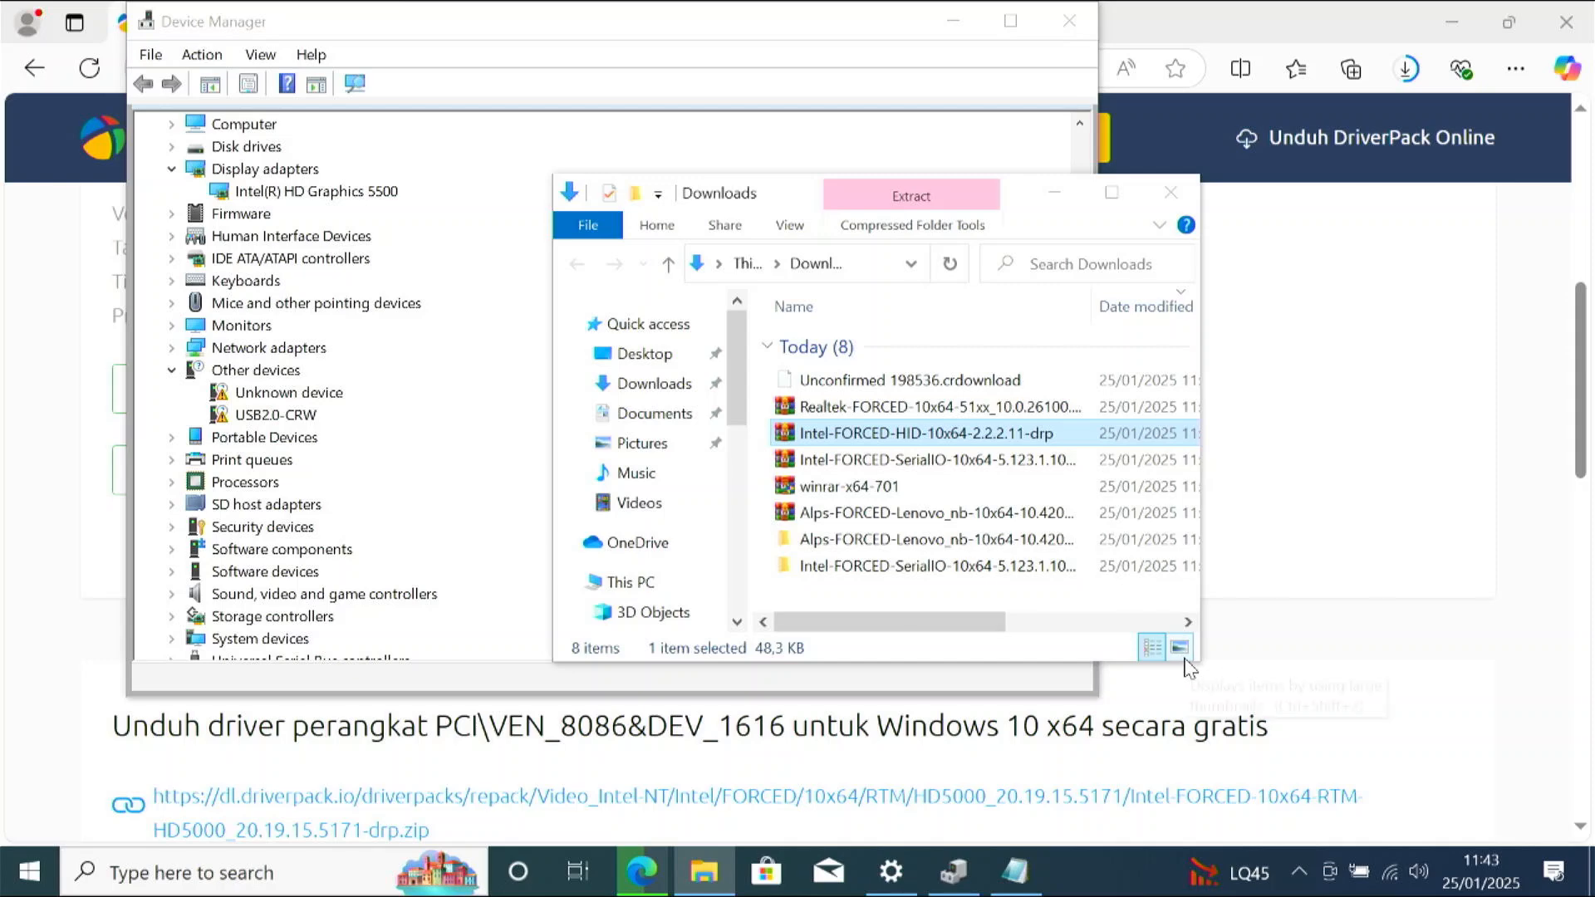
drag(1196, 662, 1466, 765)
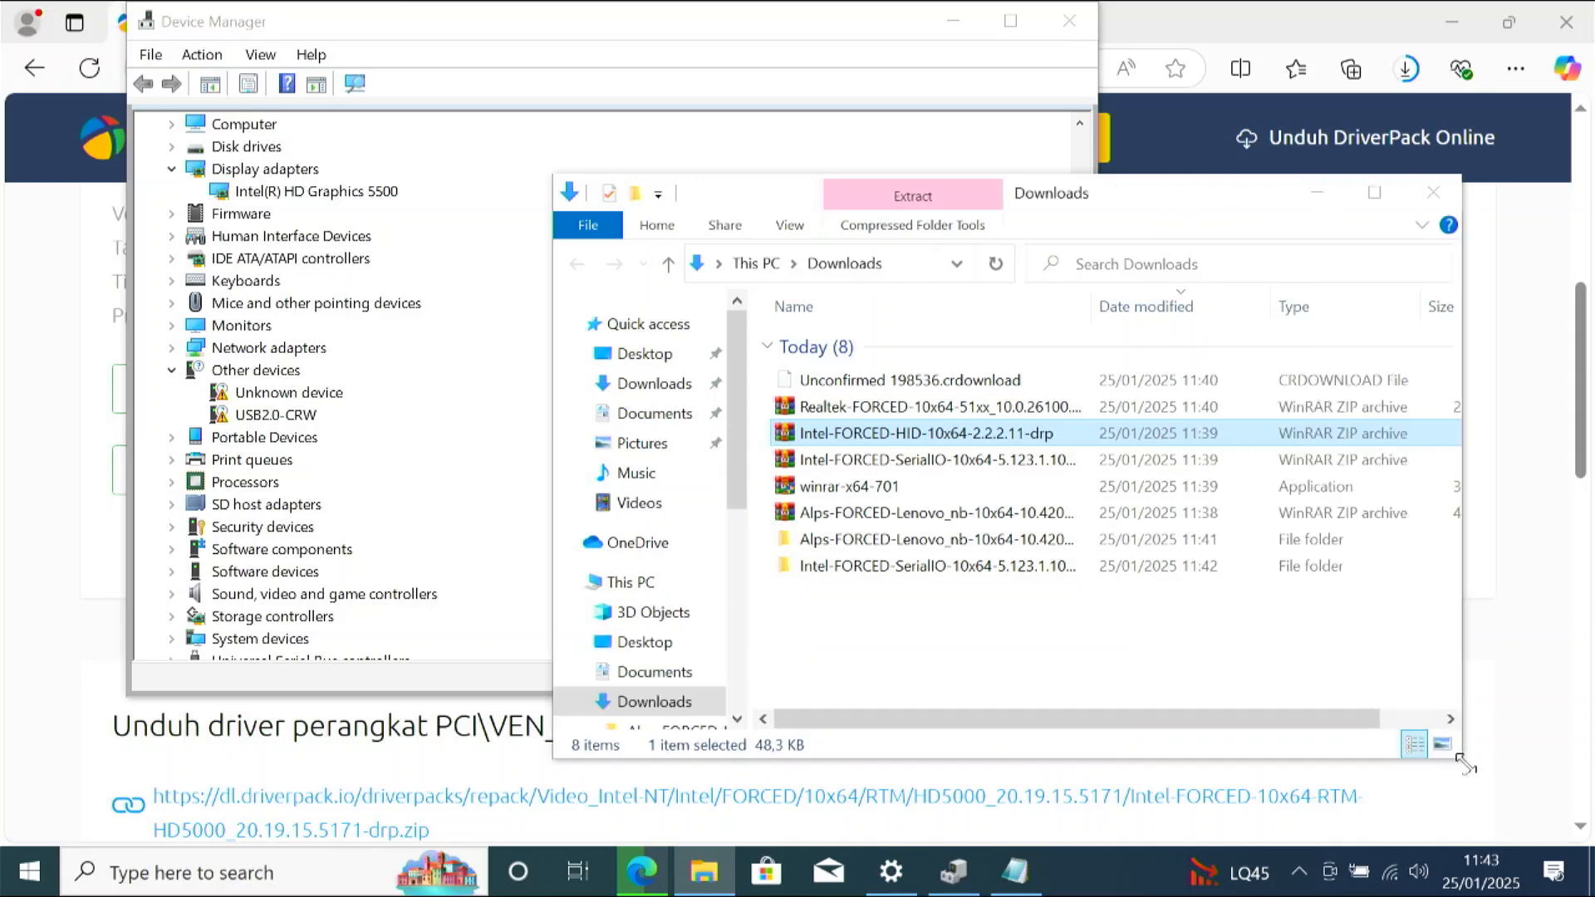
drag(1190, 193, 1086, 153)
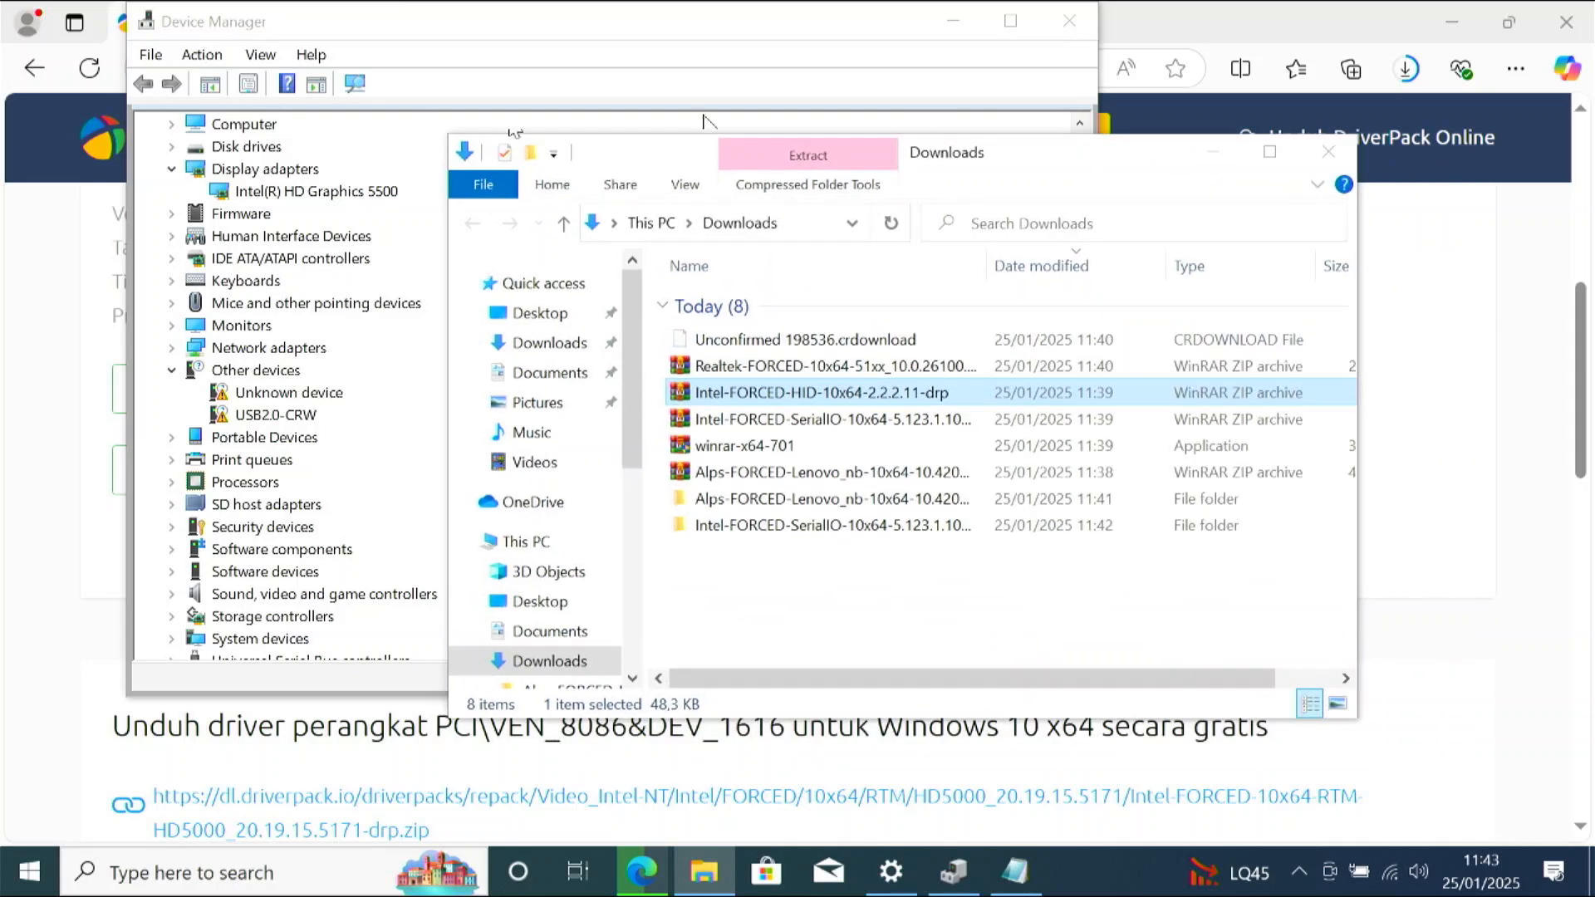
Examine the Intel(R) HD Graphics 5500 display adapter and the rest of the device list in Device Manager.
click(274, 200)
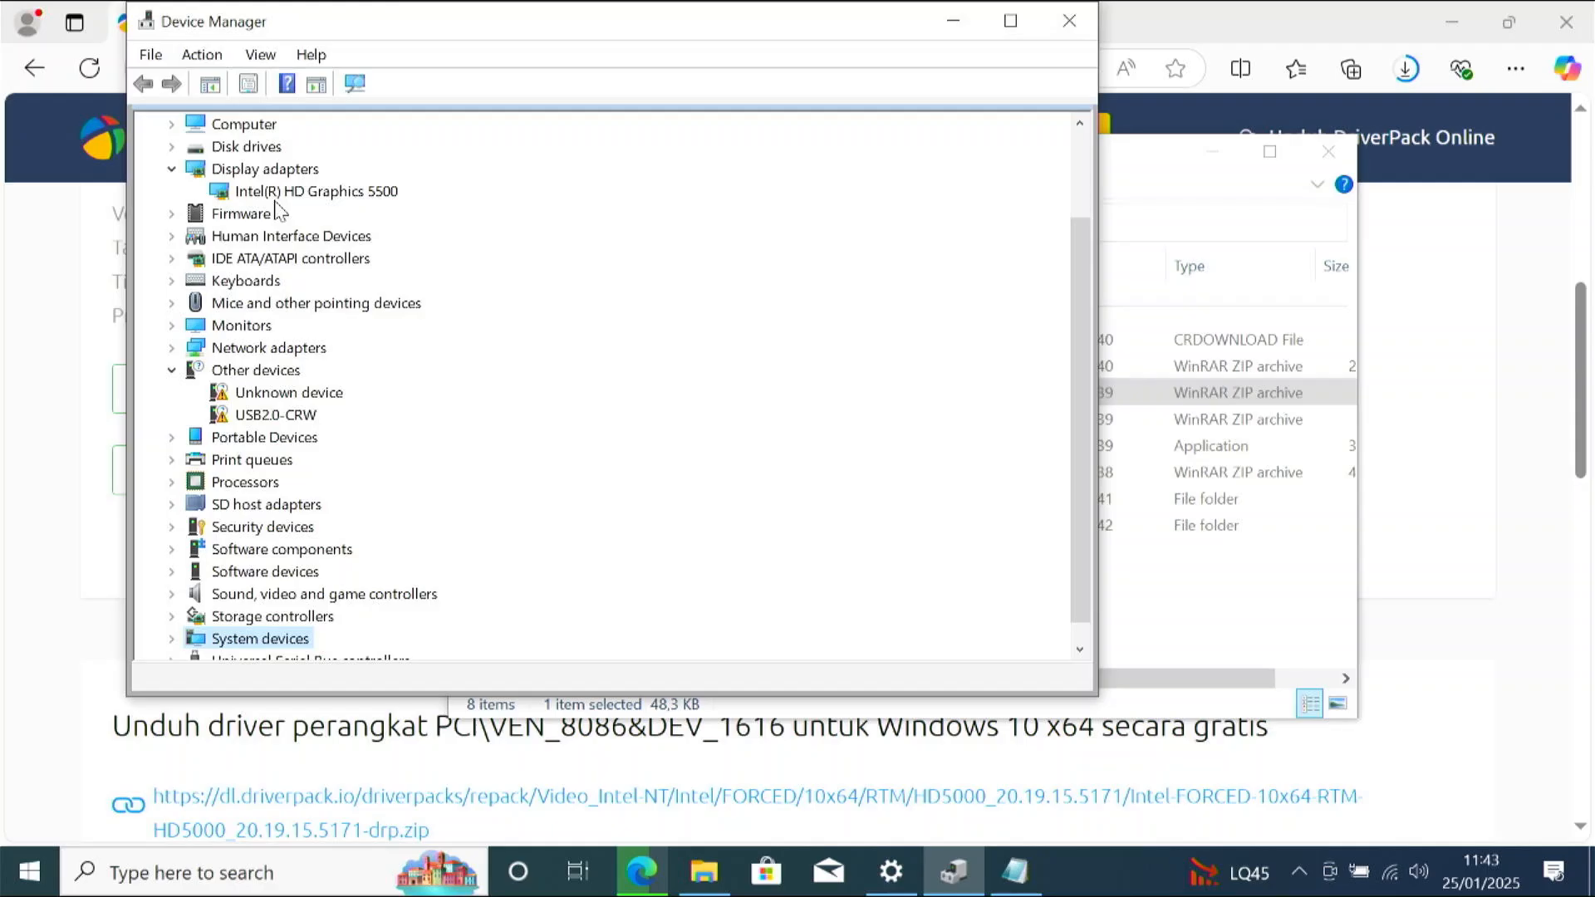
click(325, 196)
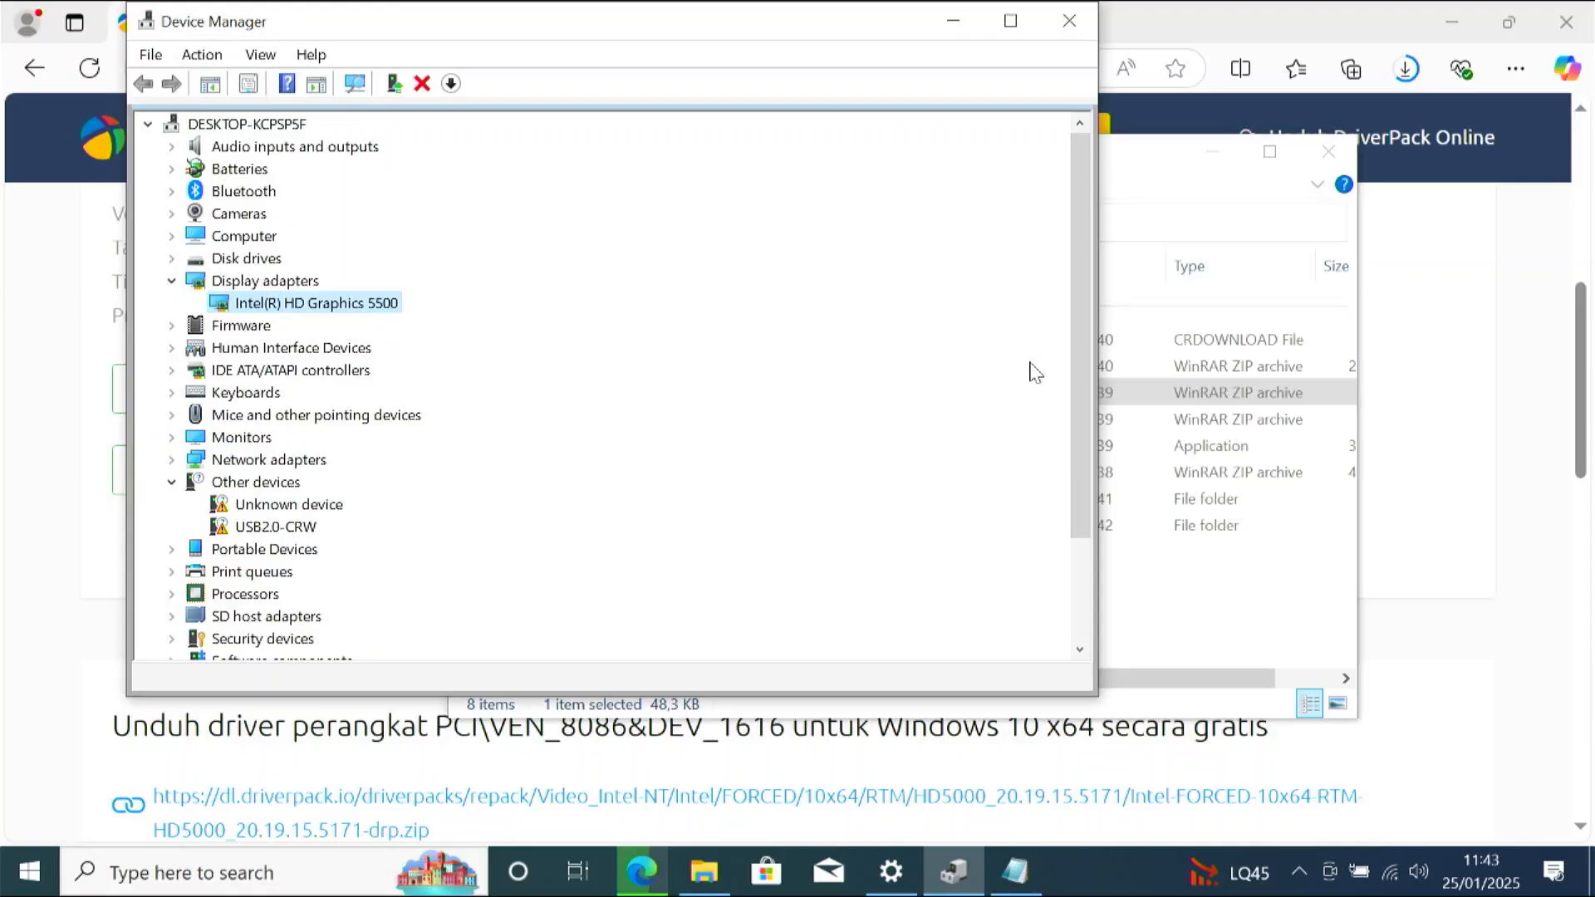
scroll(1079, 398, down, 2)
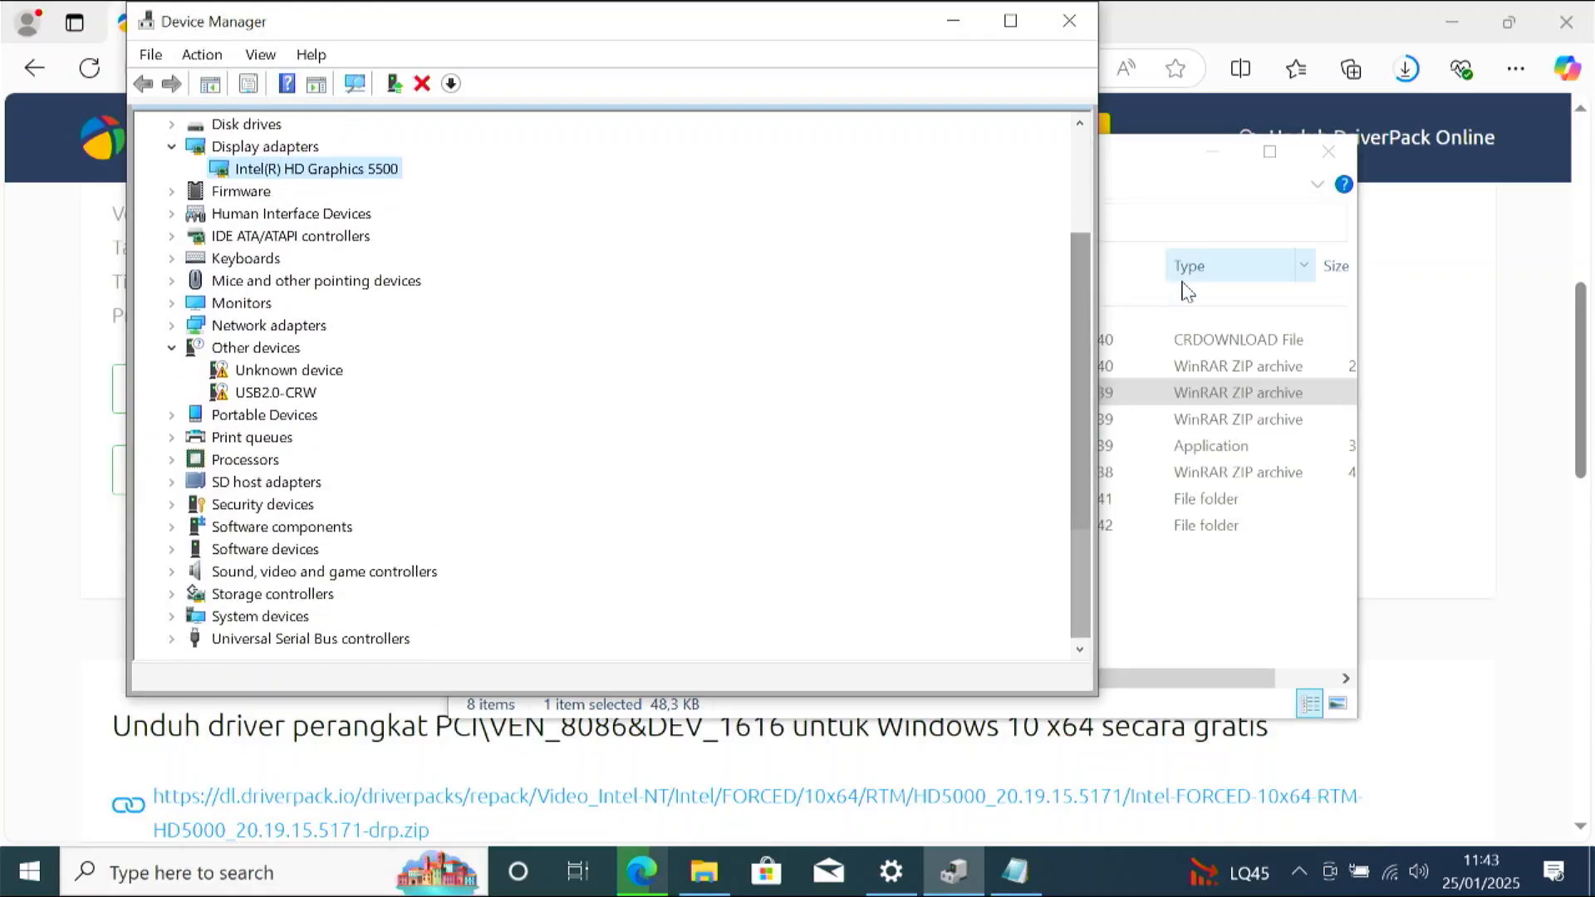
Return to the Downloads window and extract the Intel-FORCED-HID-10x64-2.2.2.11-drp archive into a folder of the same name.
click(1147, 162)
drag(1005, 170, 1075, 161)
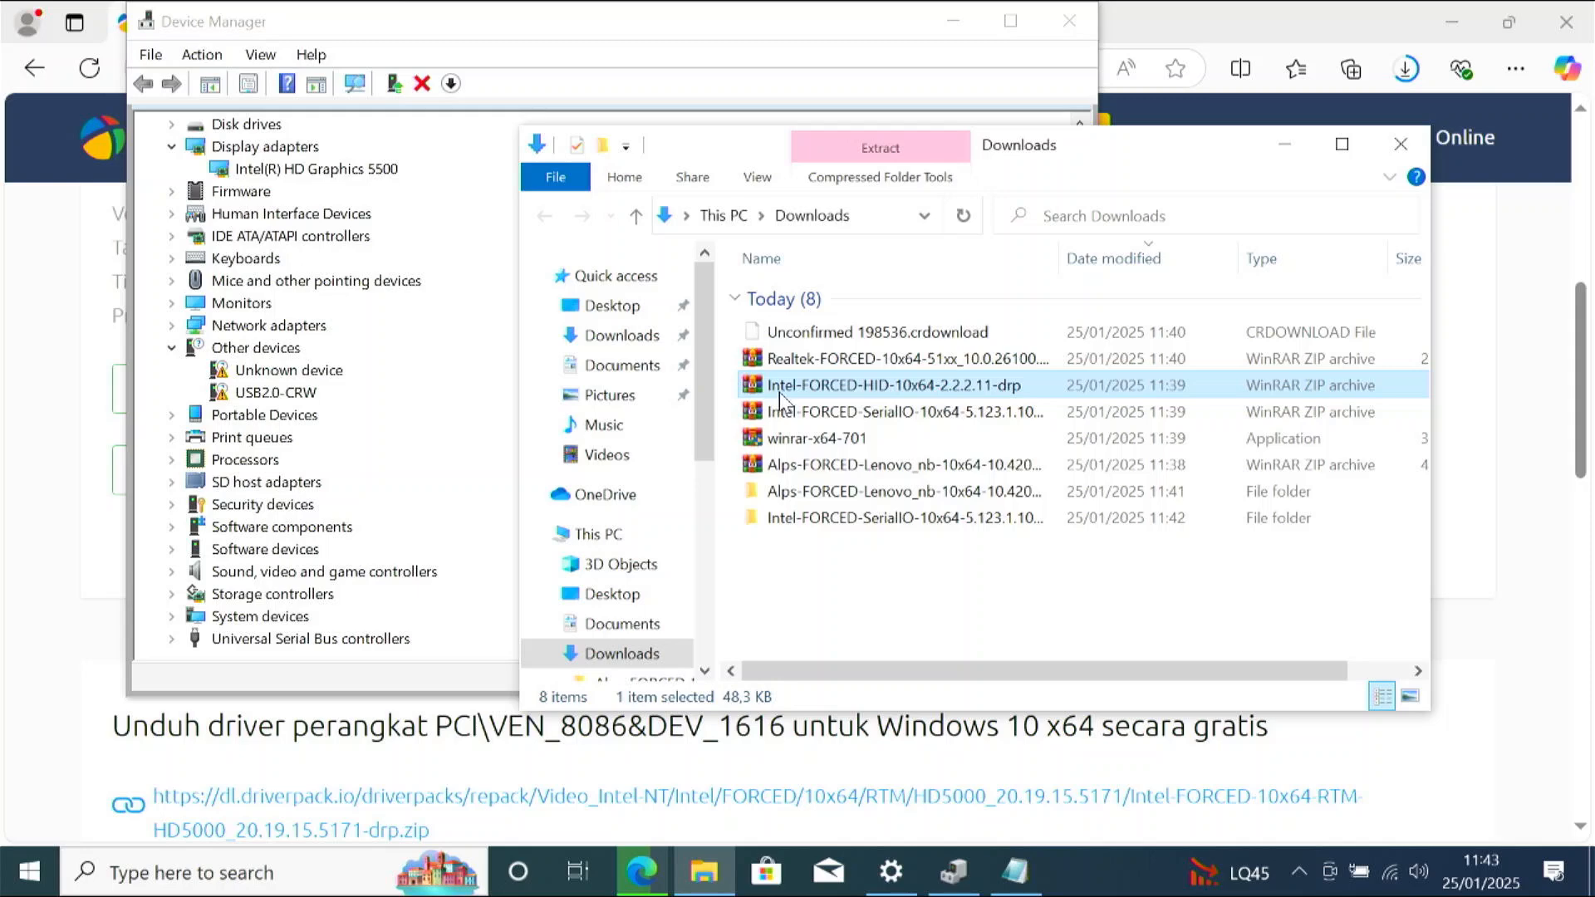
right_click(825, 391)
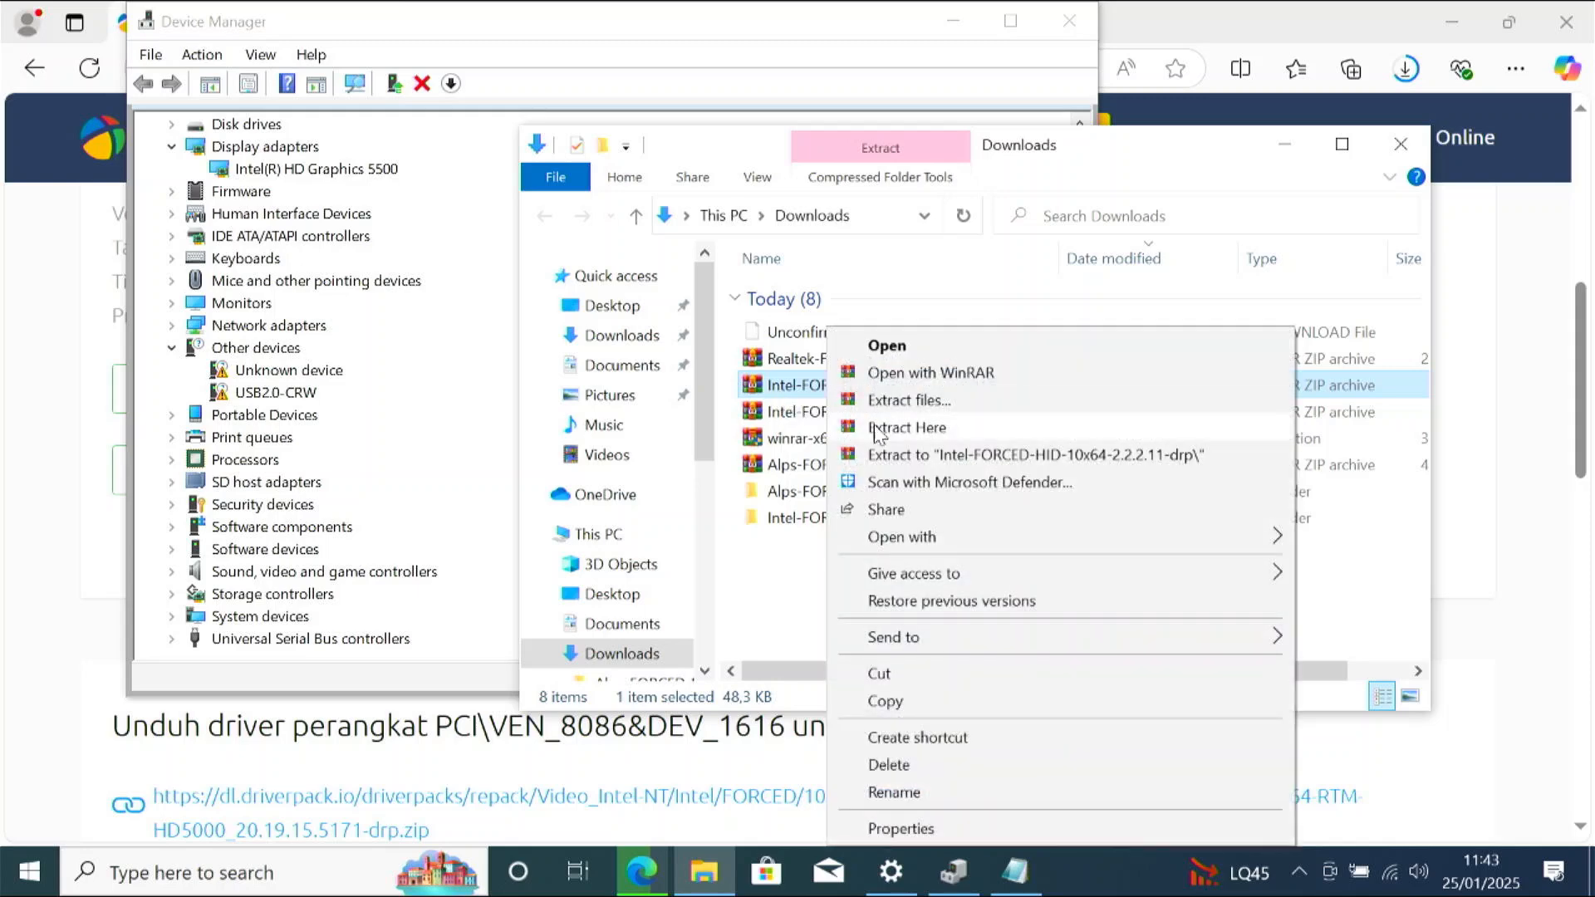
click(969, 455)
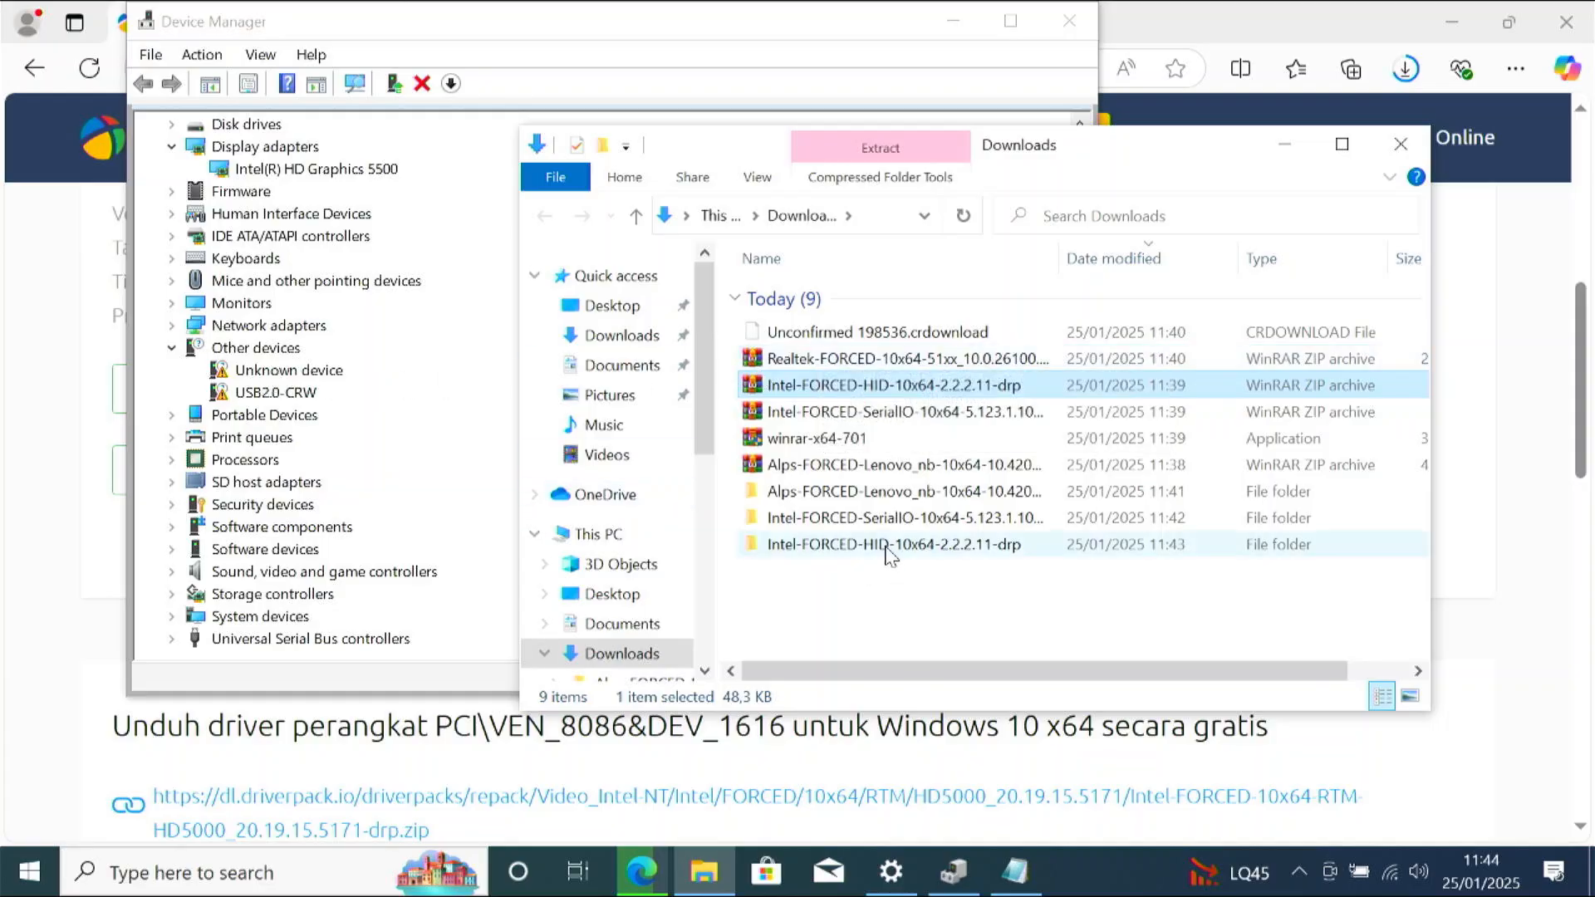
Start a manual driver update for the remaining Unknown device using drivers stored on the computer.
click(292, 371)
right_click(286, 371)
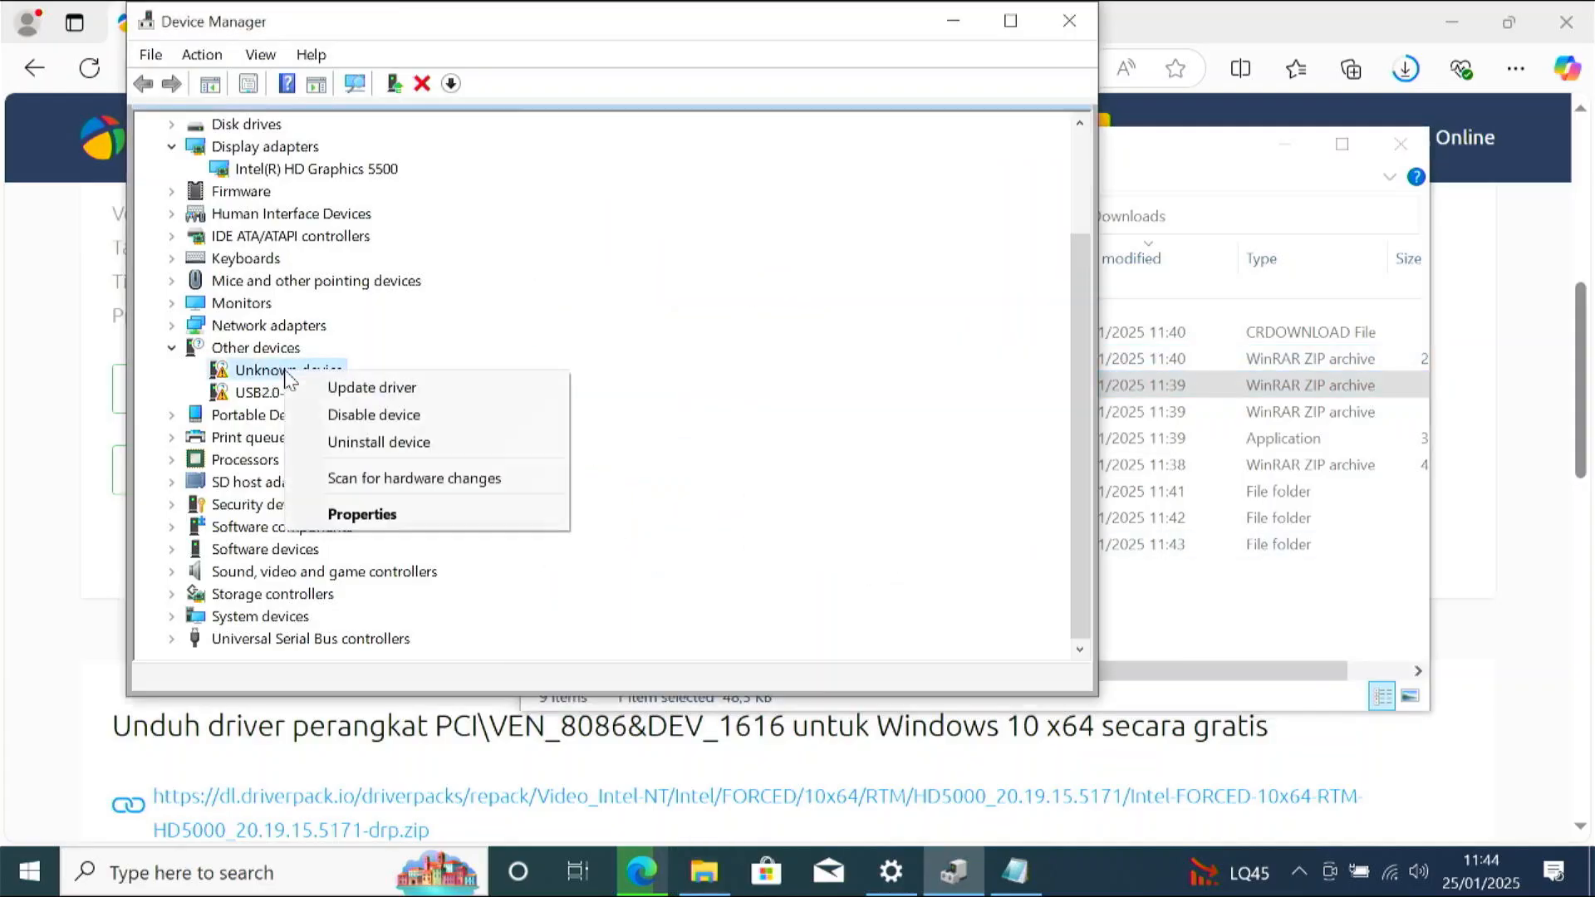
click(387, 390)
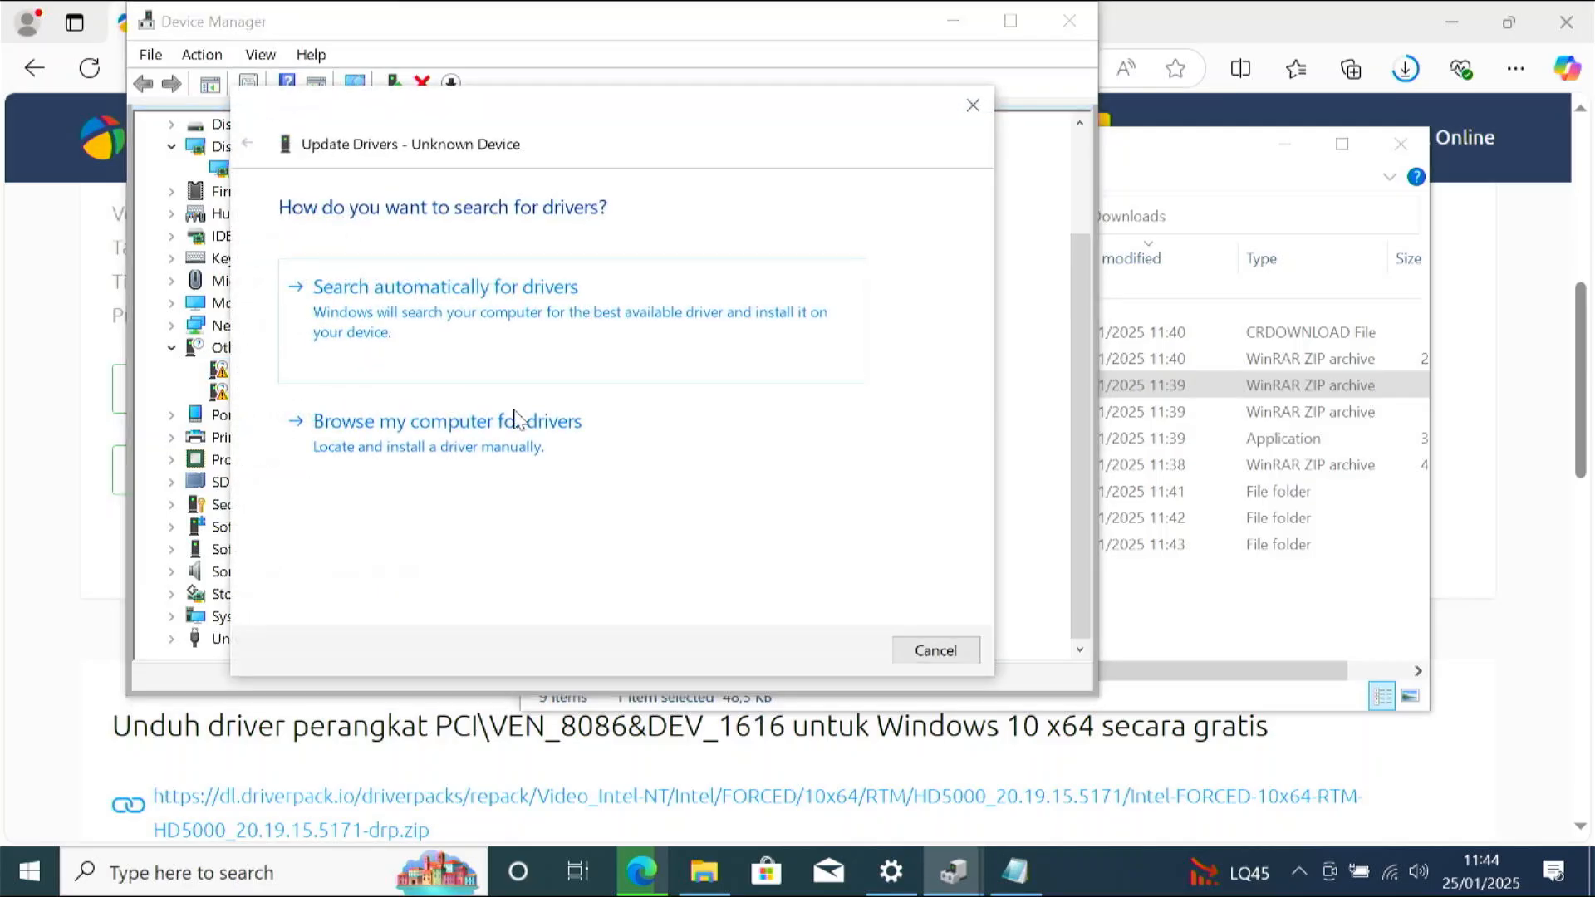
click(353, 425)
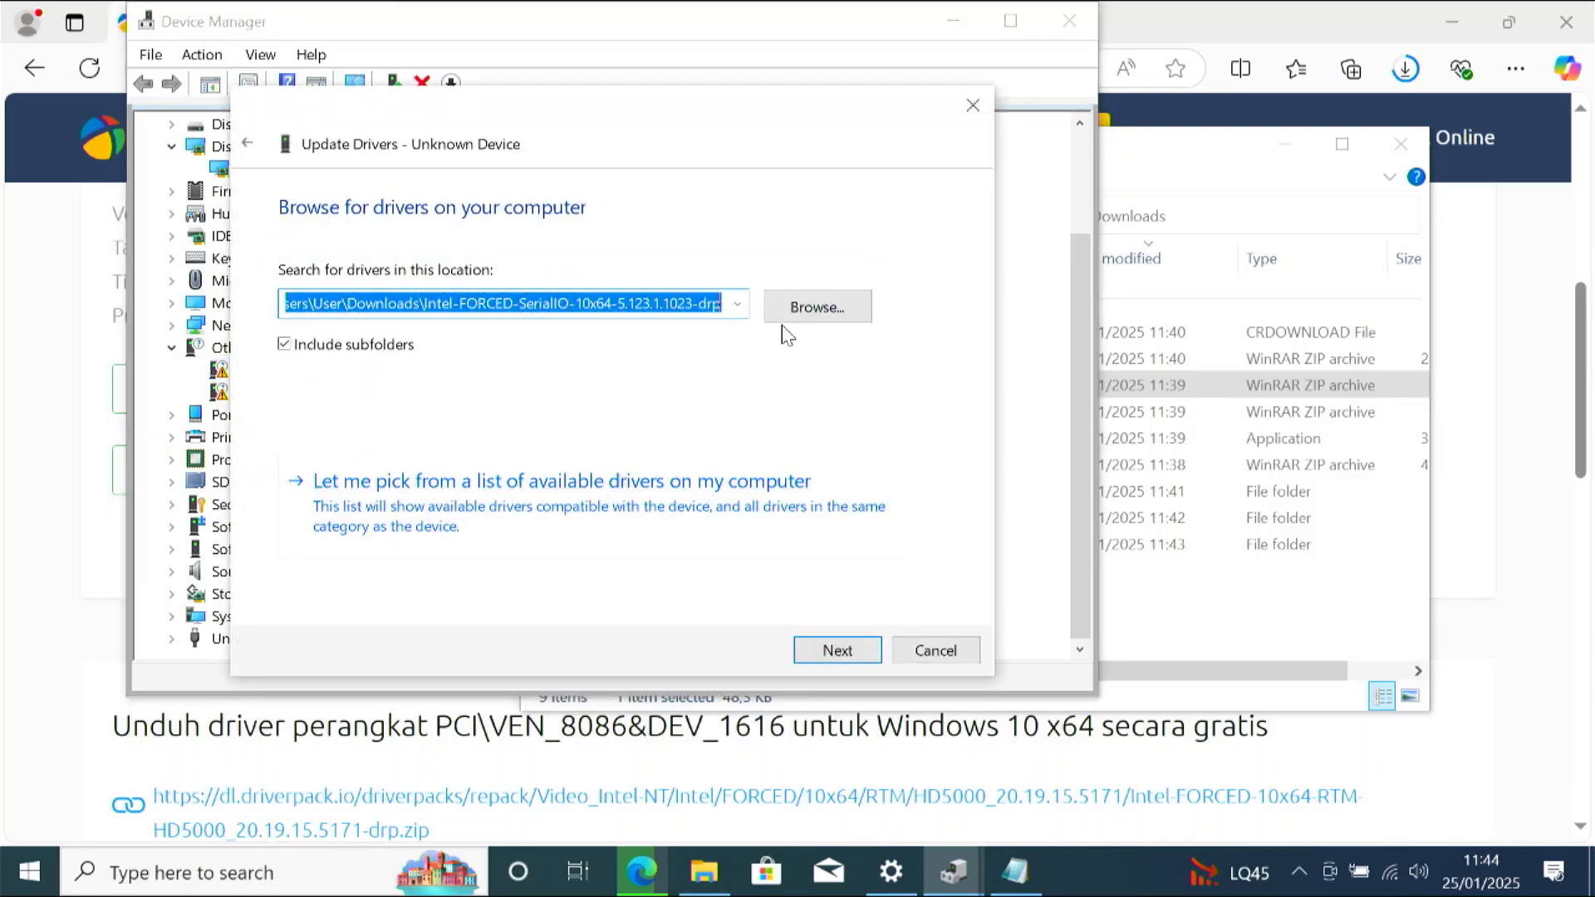
Choose the extracted Intel-FORCED-HID-10x64-2.2.2.11-drp folder in Downloads as the driver location and install the driver.
click(830, 306)
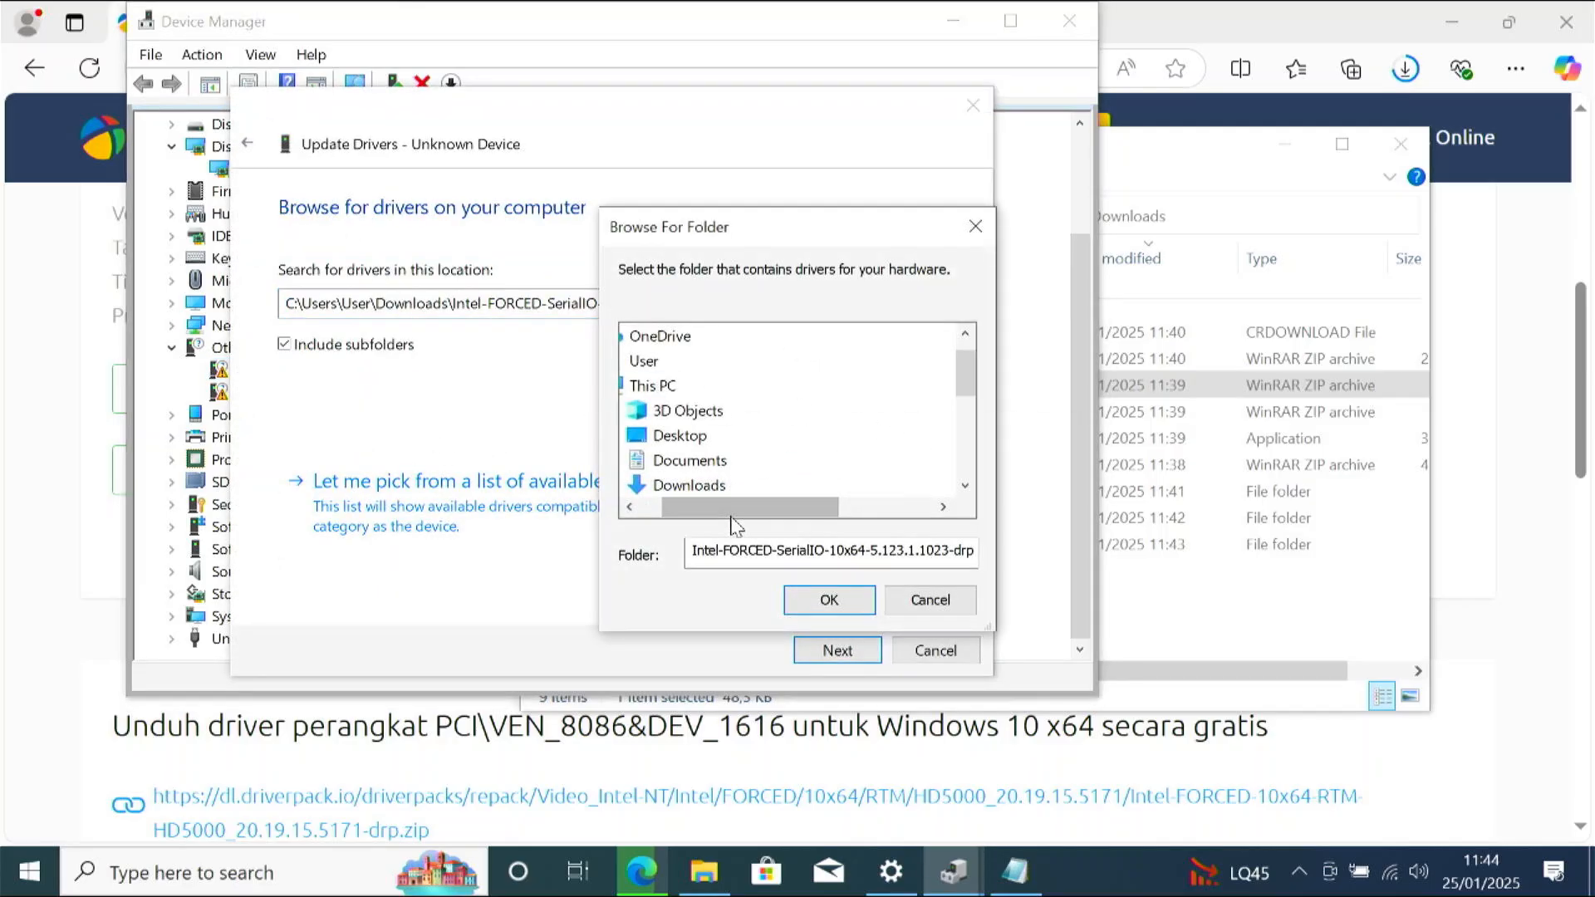
drag(691, 507, 655, 504)
click(700, 489)
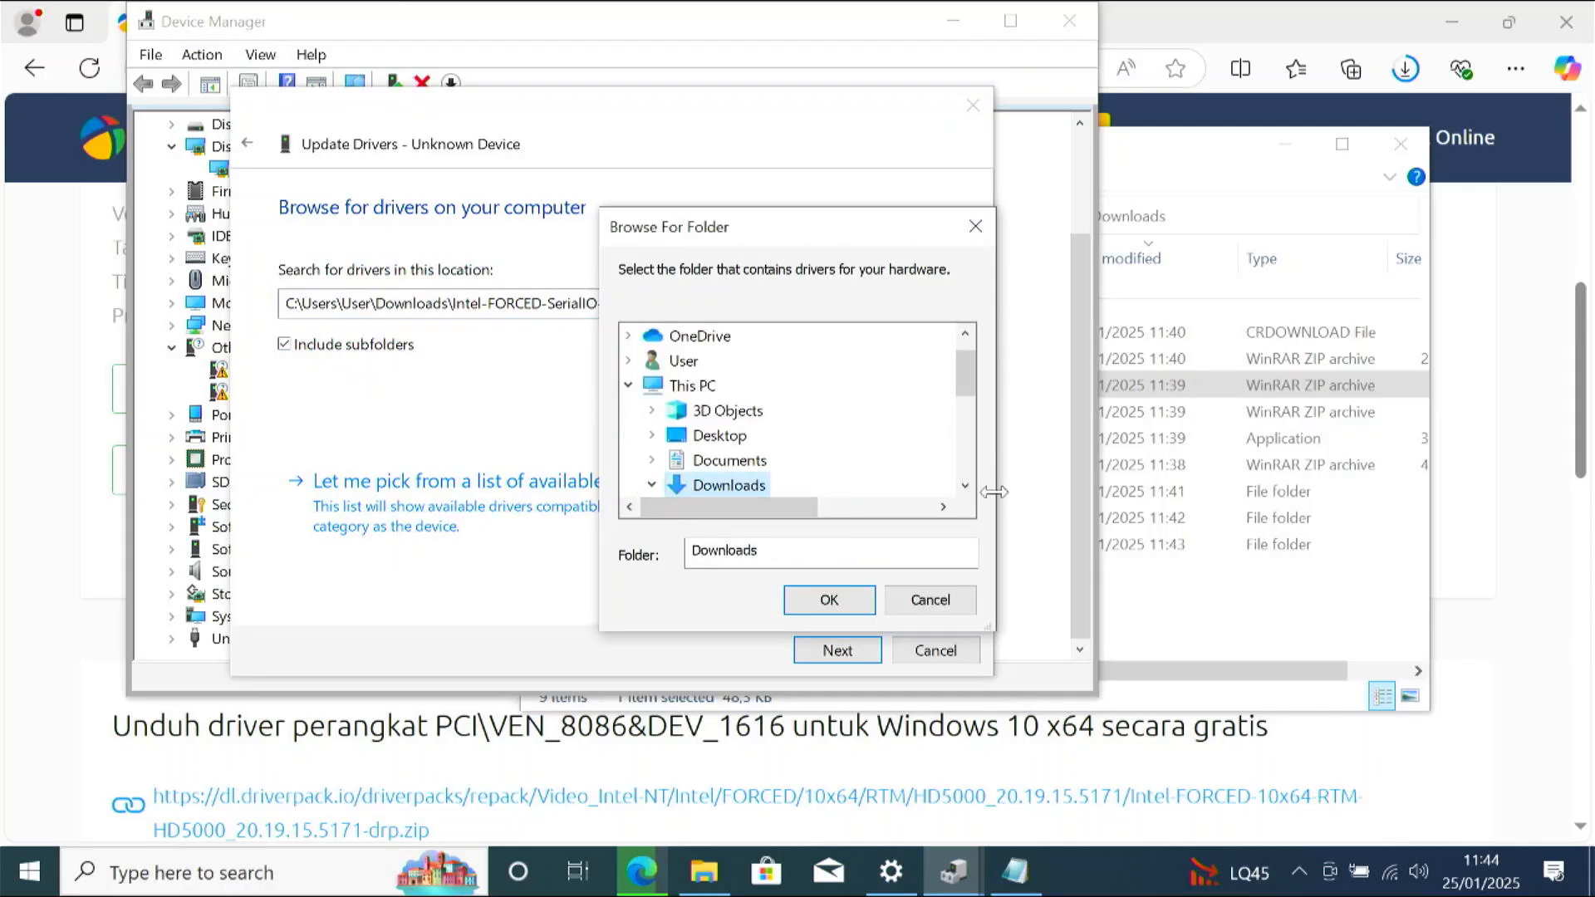
click(965, 486)
click(965, 485)
click(965, 486)
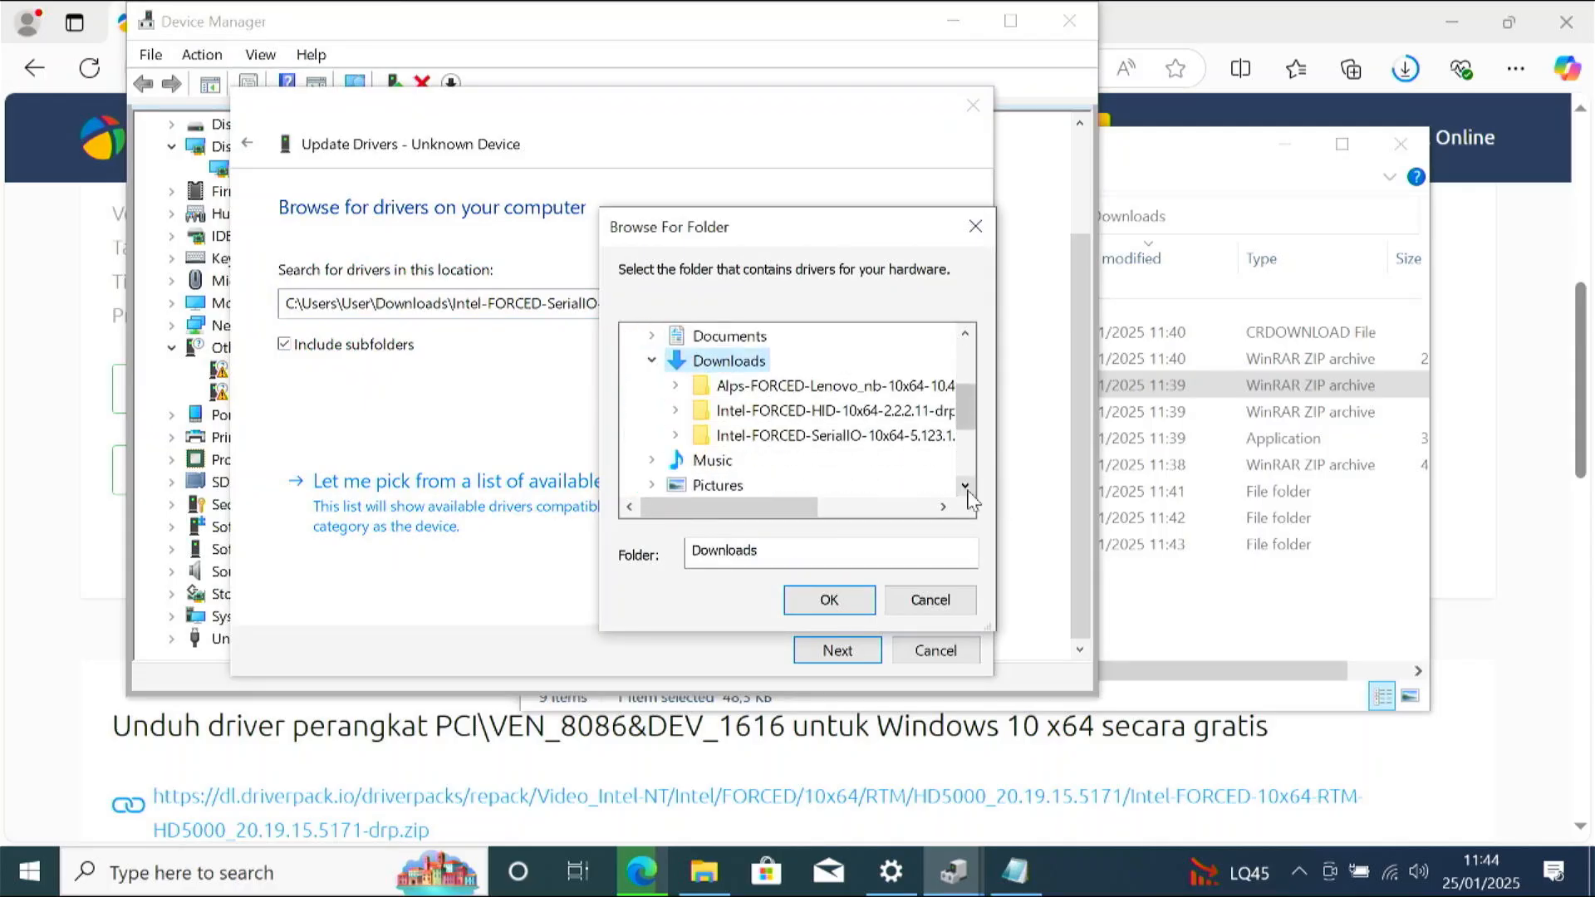
click(831, 410)
click(831, 598)
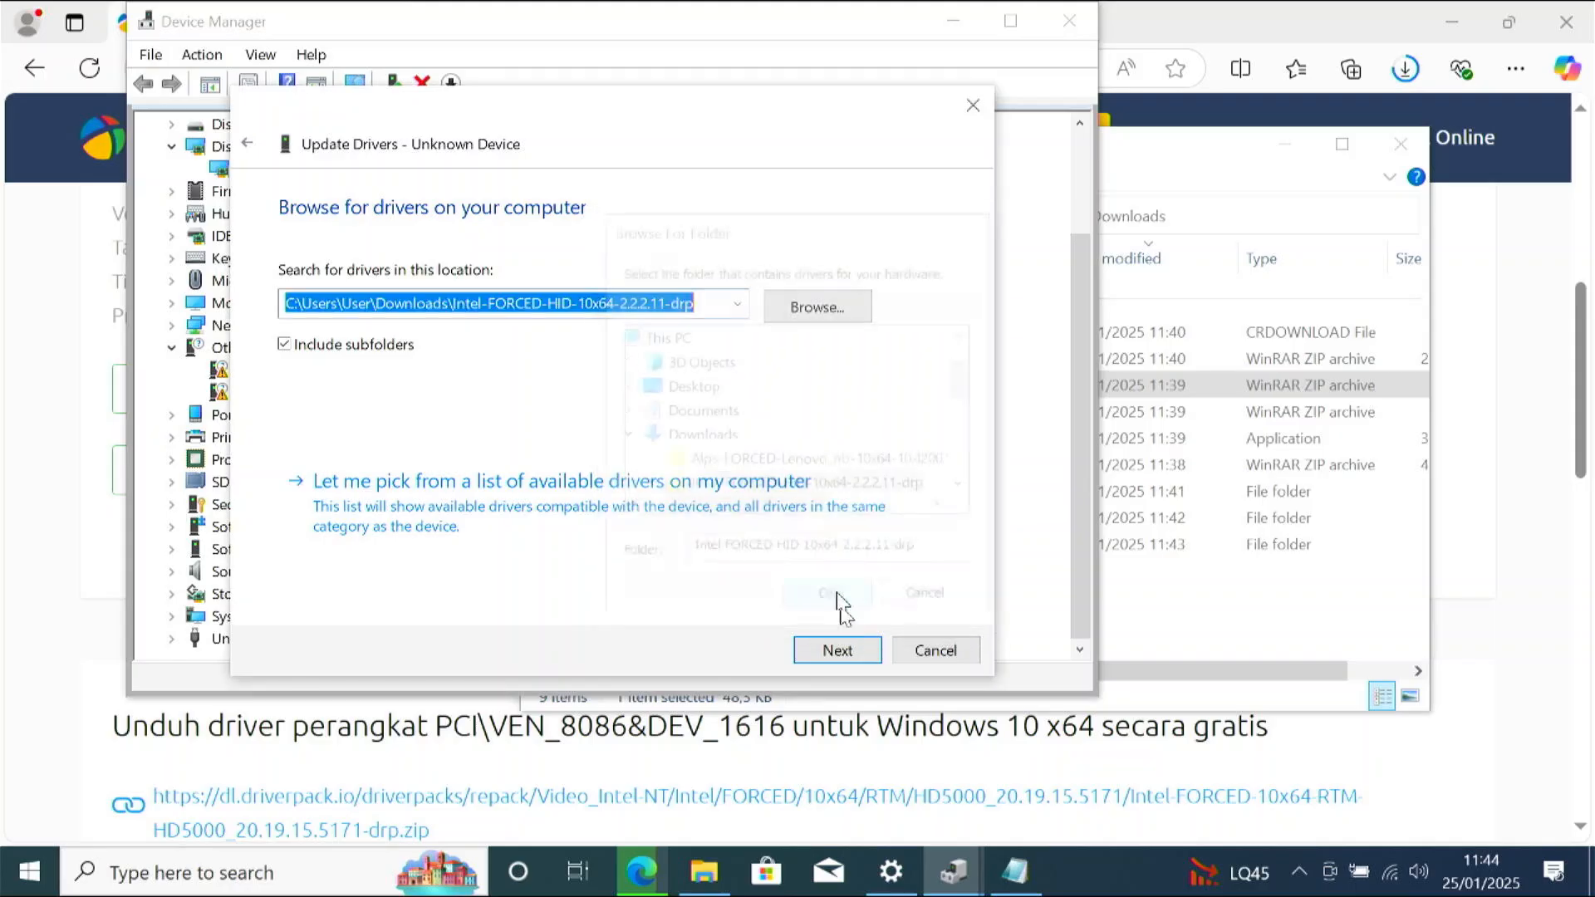
click(849, 653)
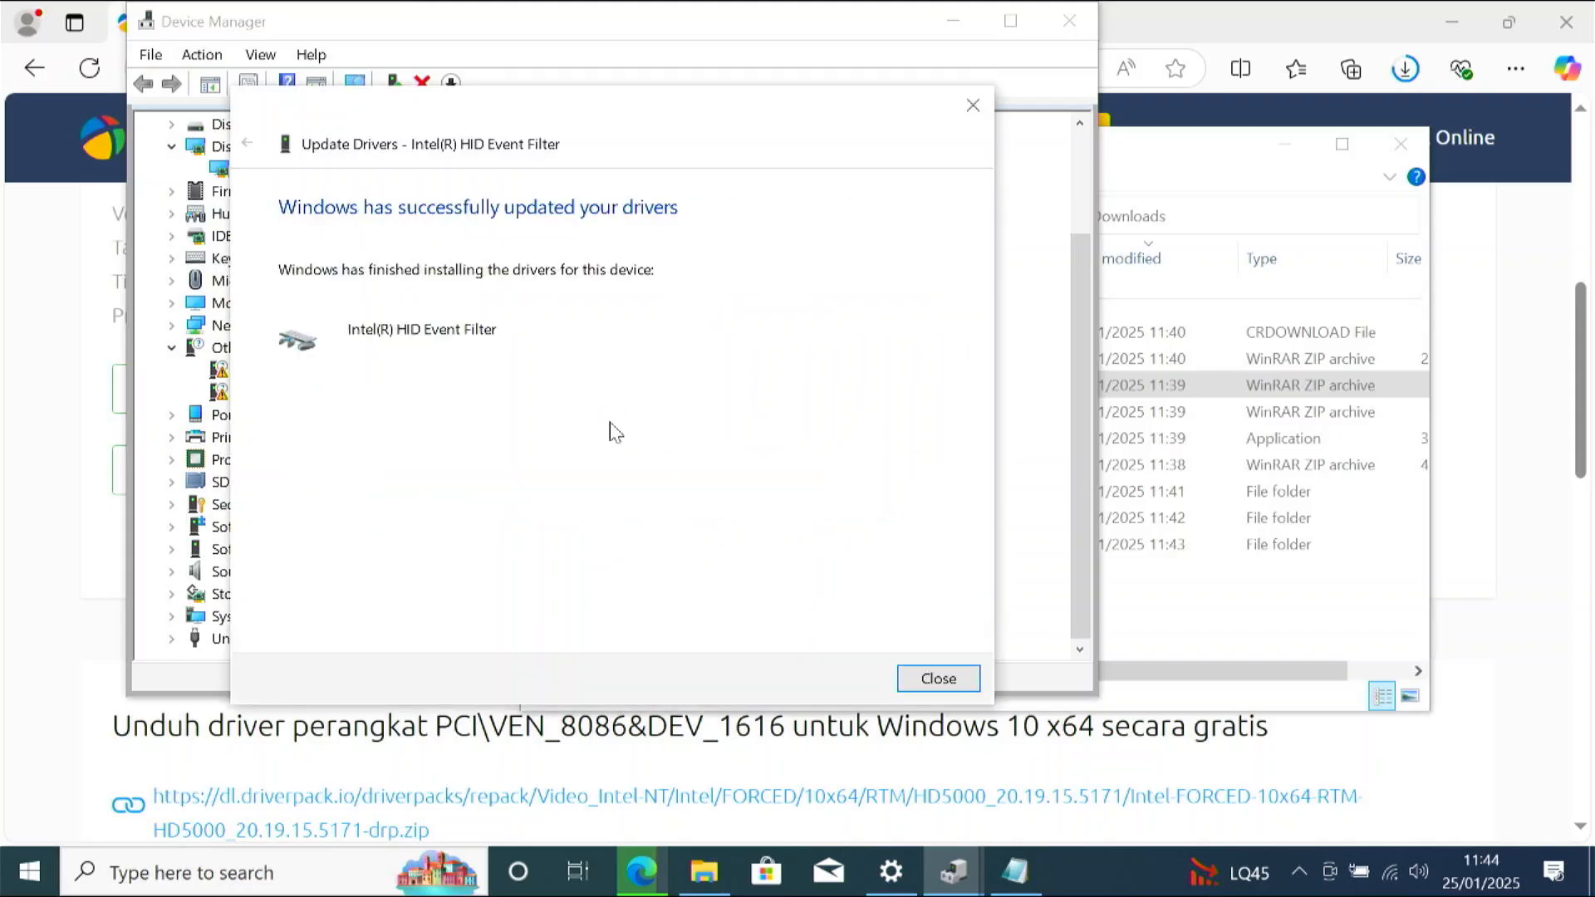
Close the completed driver update and collapse the Human Interface Devices group in Device Manager.
click(936, 677)
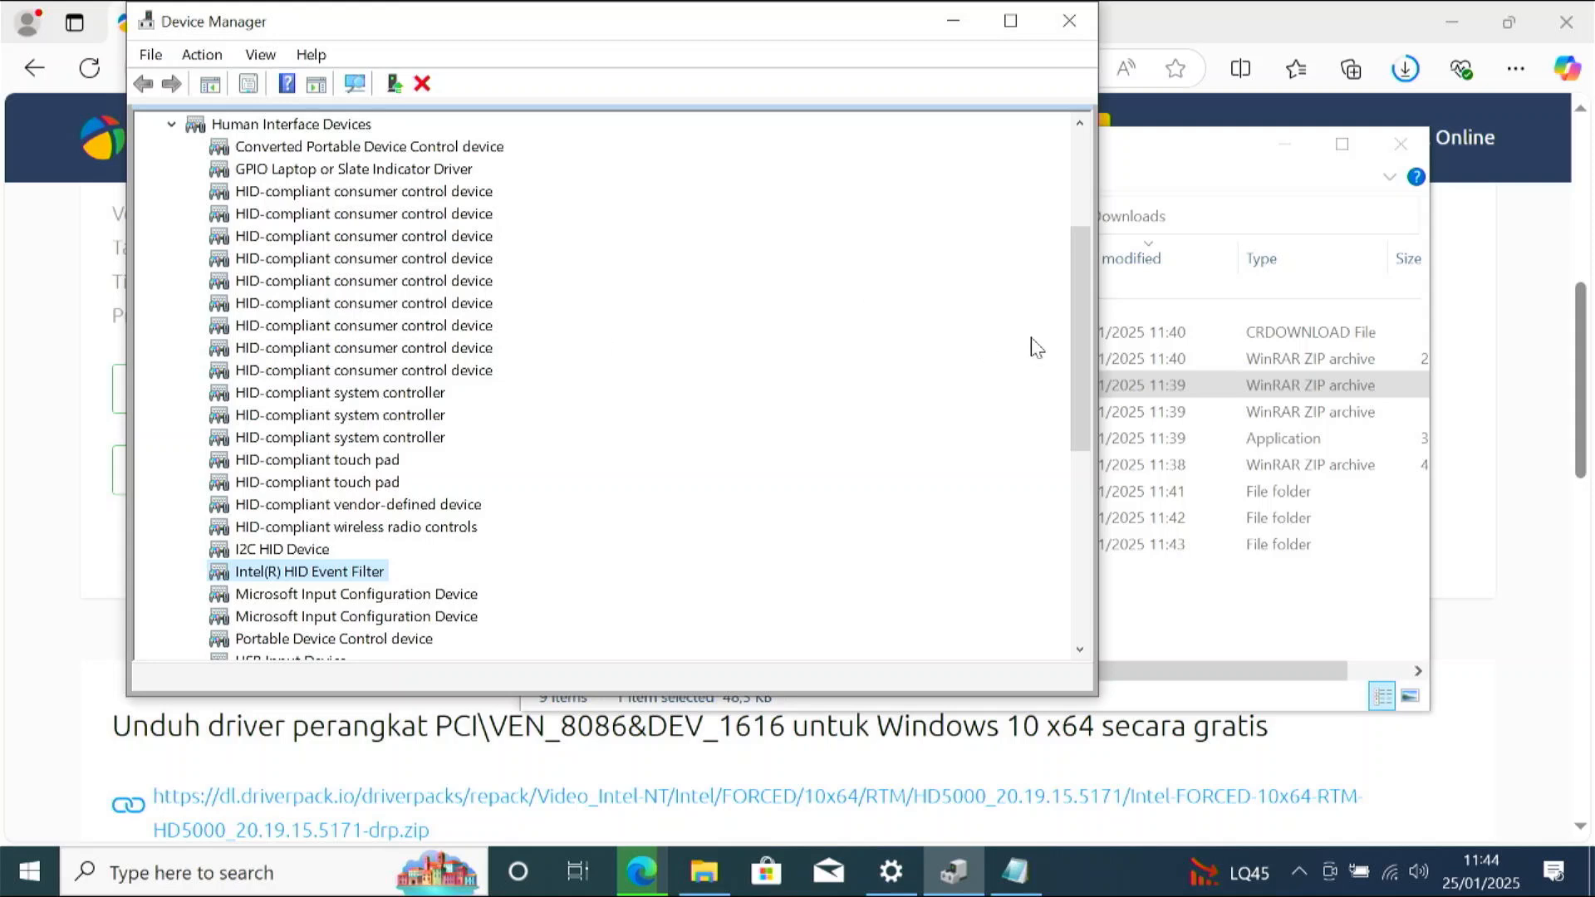
drag(1078, 247, 1078, 153)
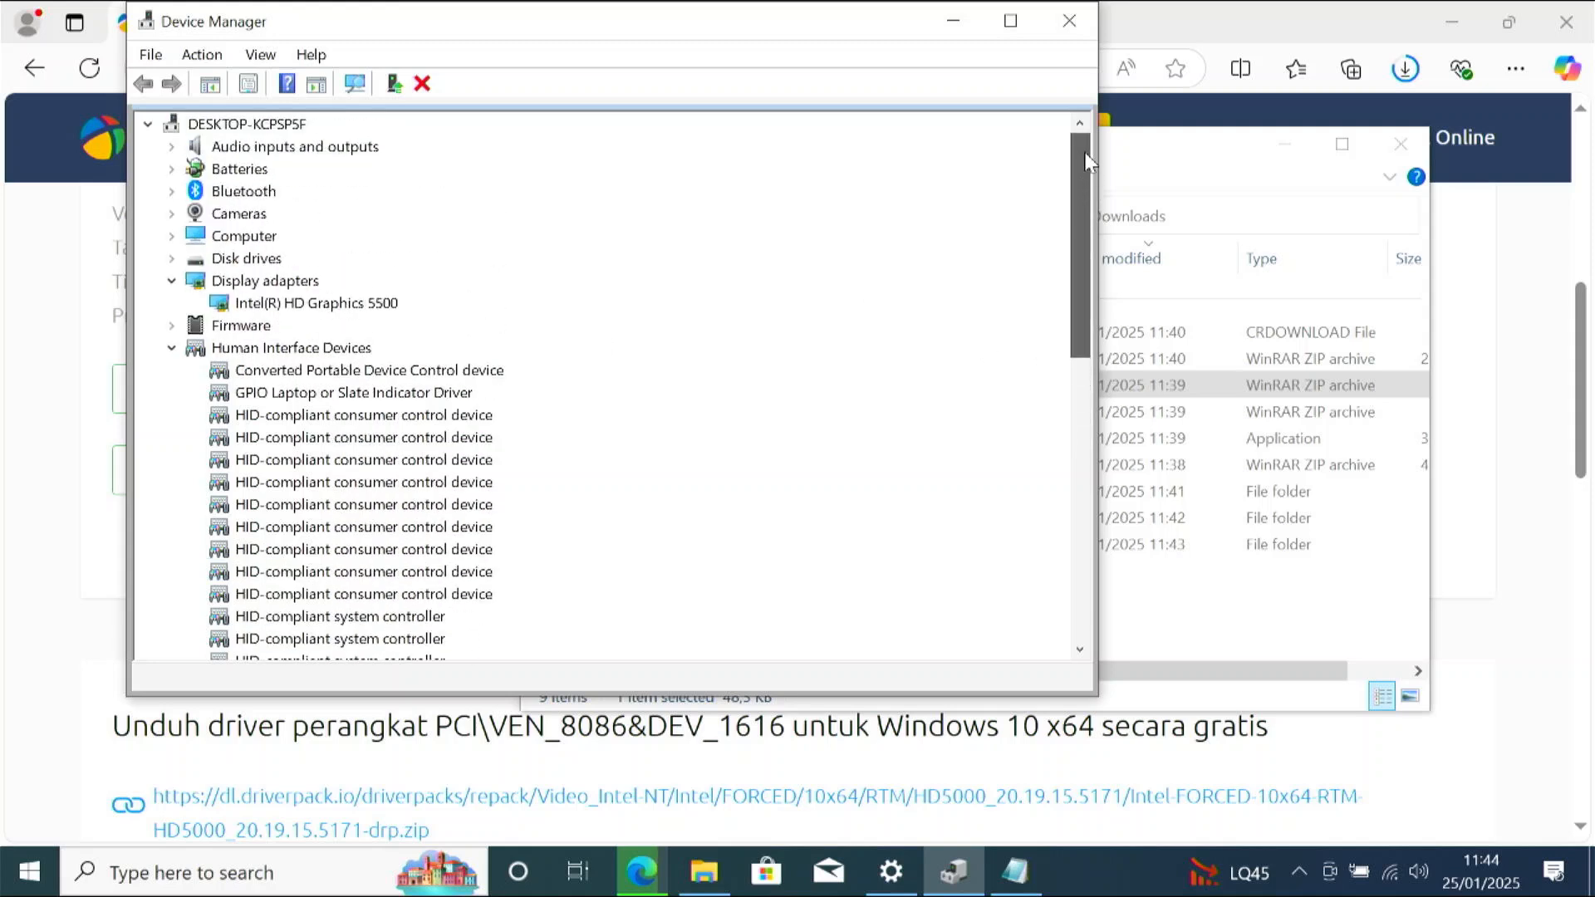
click(171, 349)
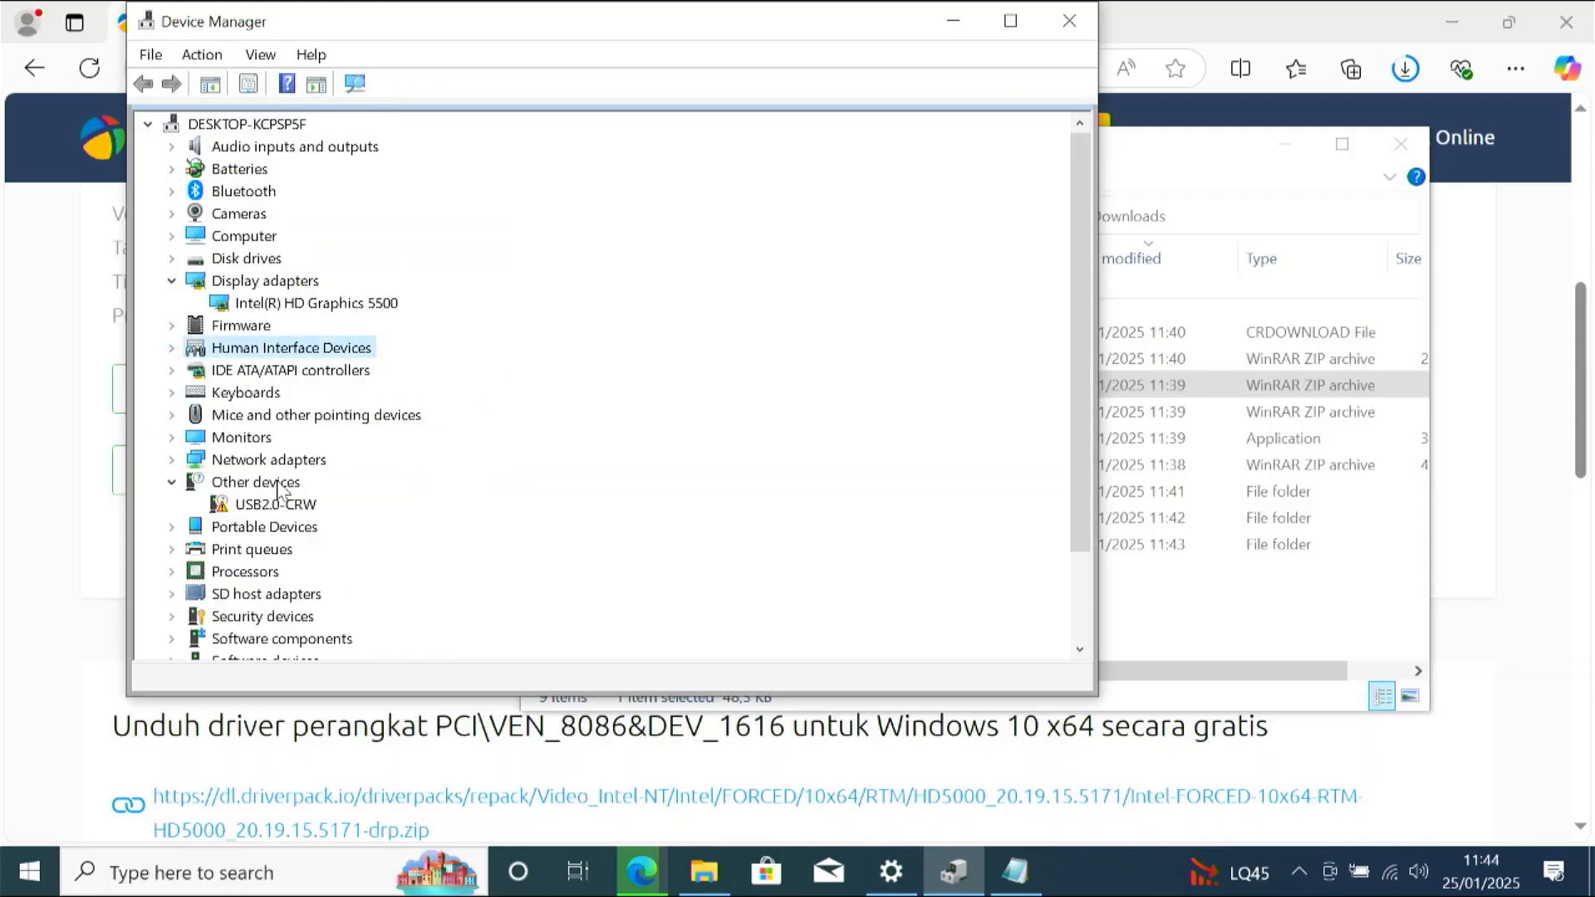
Return to the Downloads window and extract the Realtek-FORCED-10x64-51xx_10.0.26100.31288-drp archive into its own folder.
click(1122, 591)
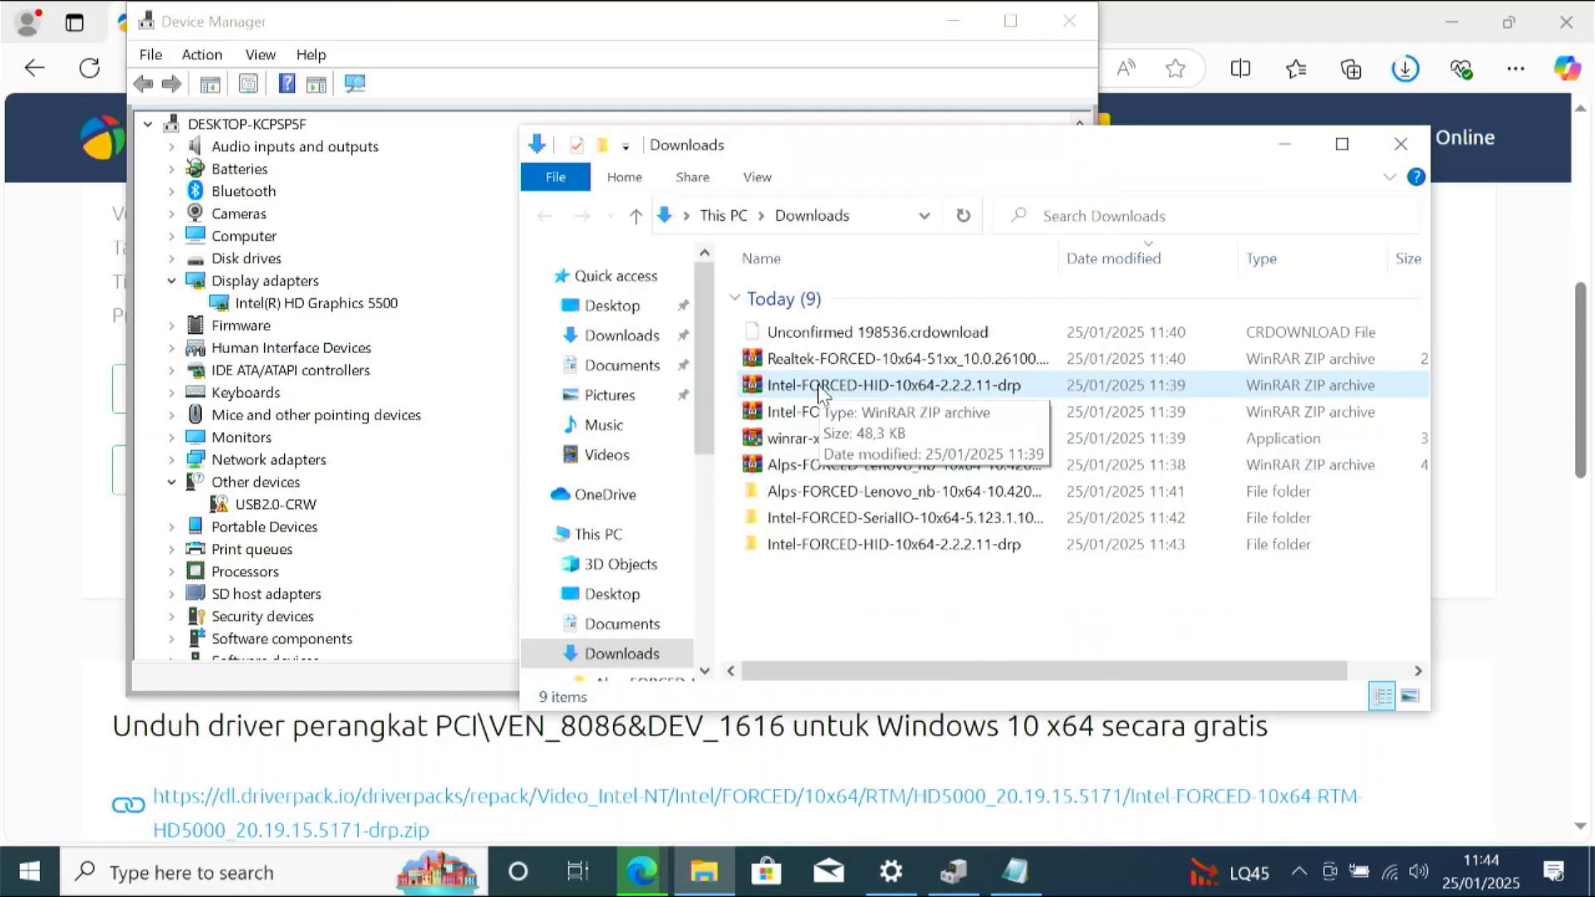
click(784, 362)
right_click(784, 363)
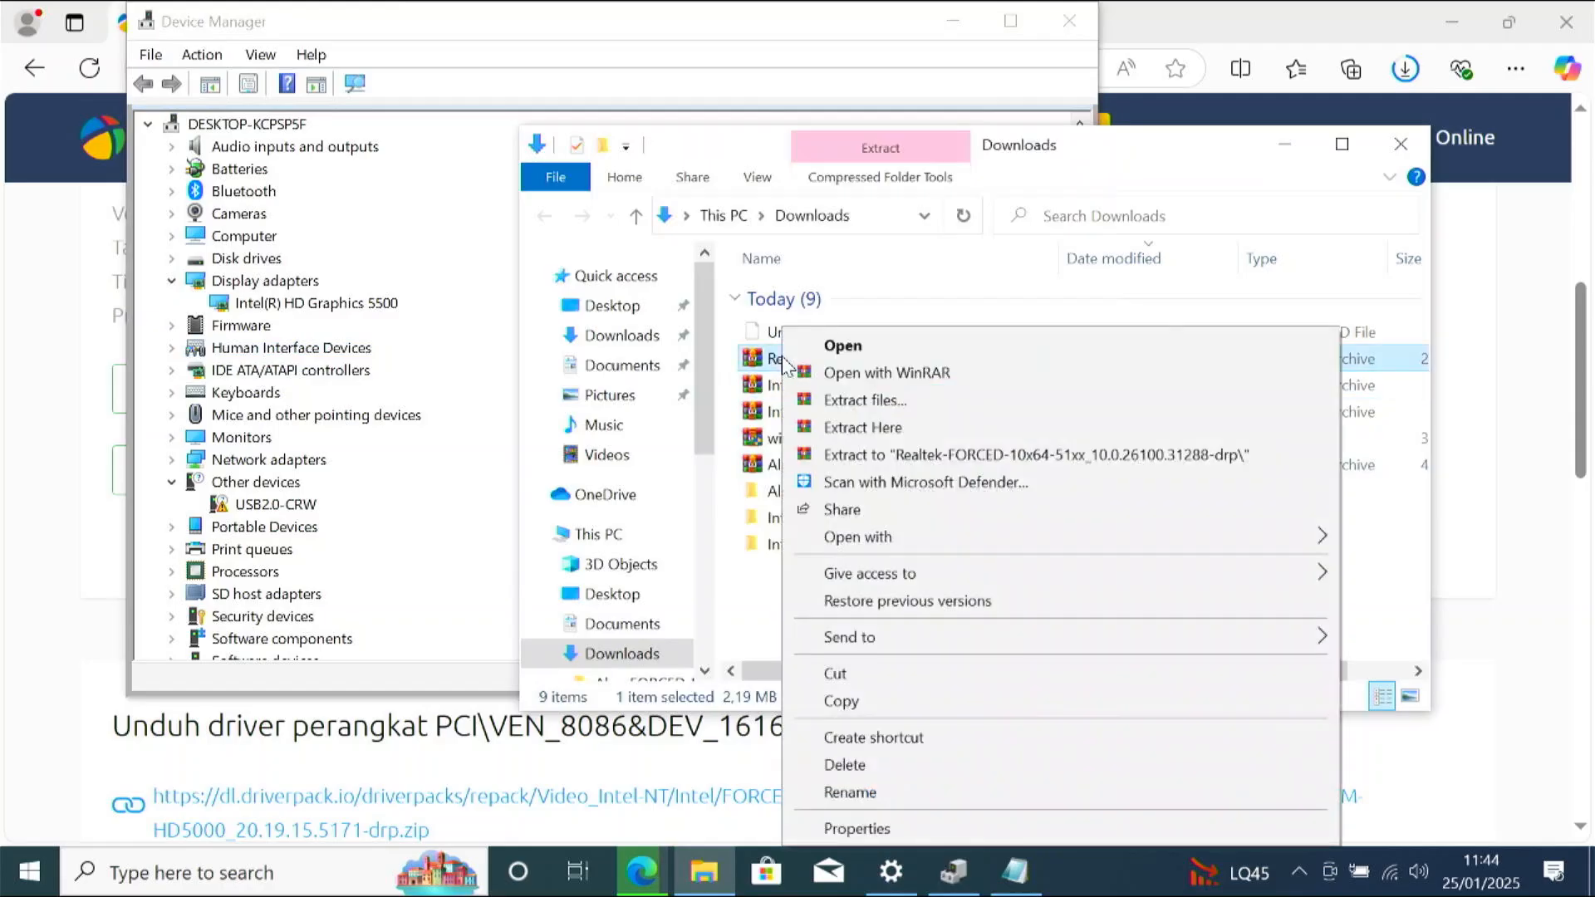
click(917, 453)
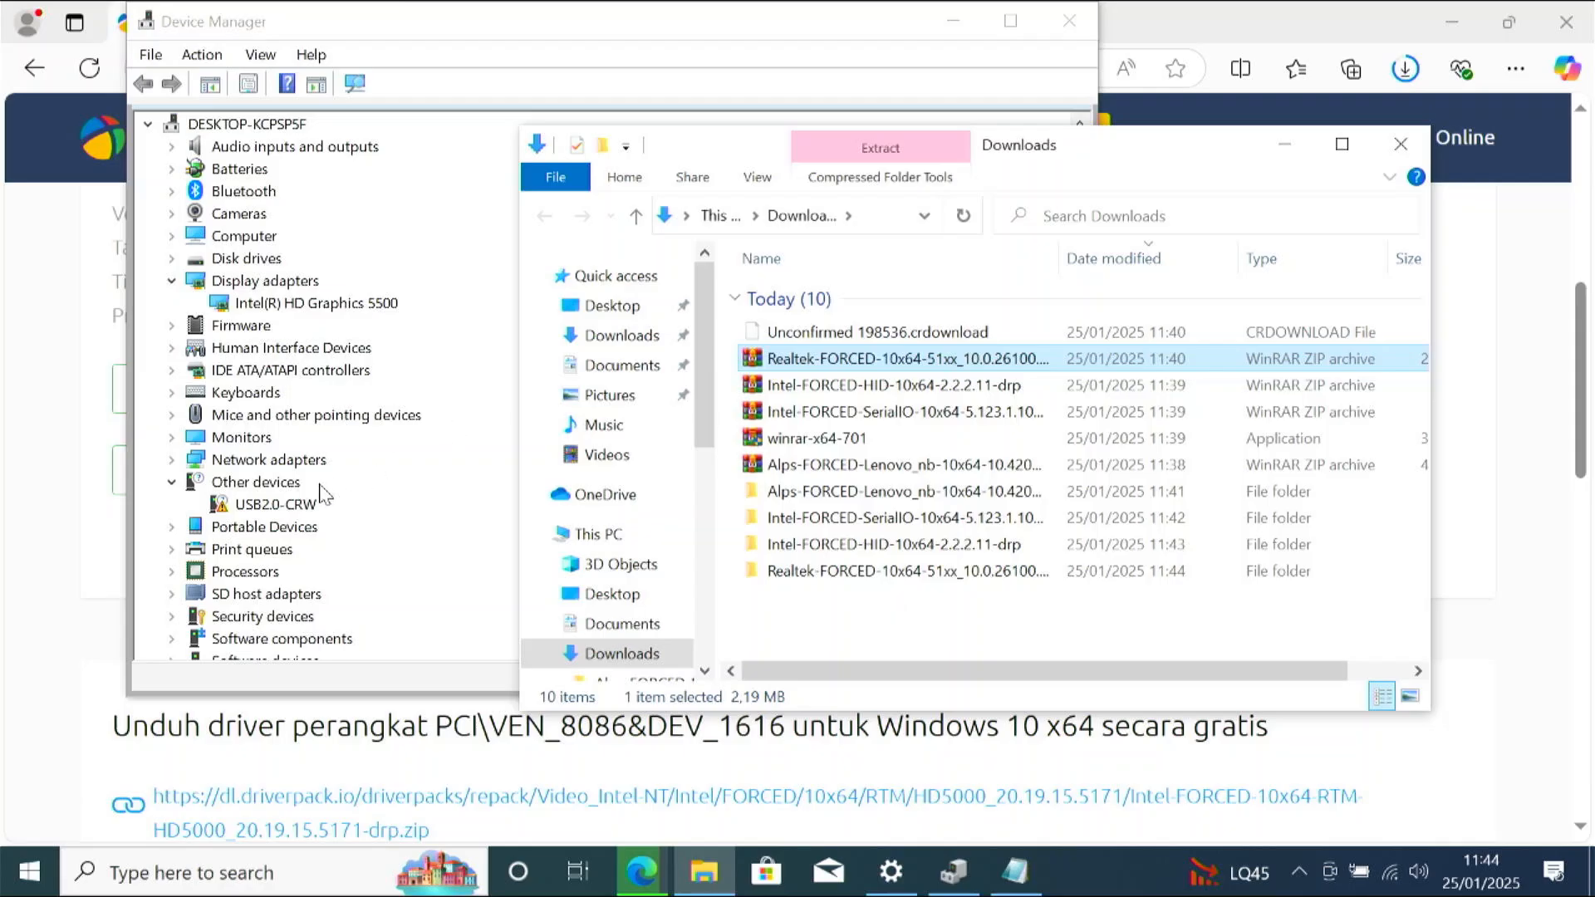
Start a manual driver update for the USB2.0-CRW device using drivers stored on the computer.
click(253, 508)
right_click(253, 510)
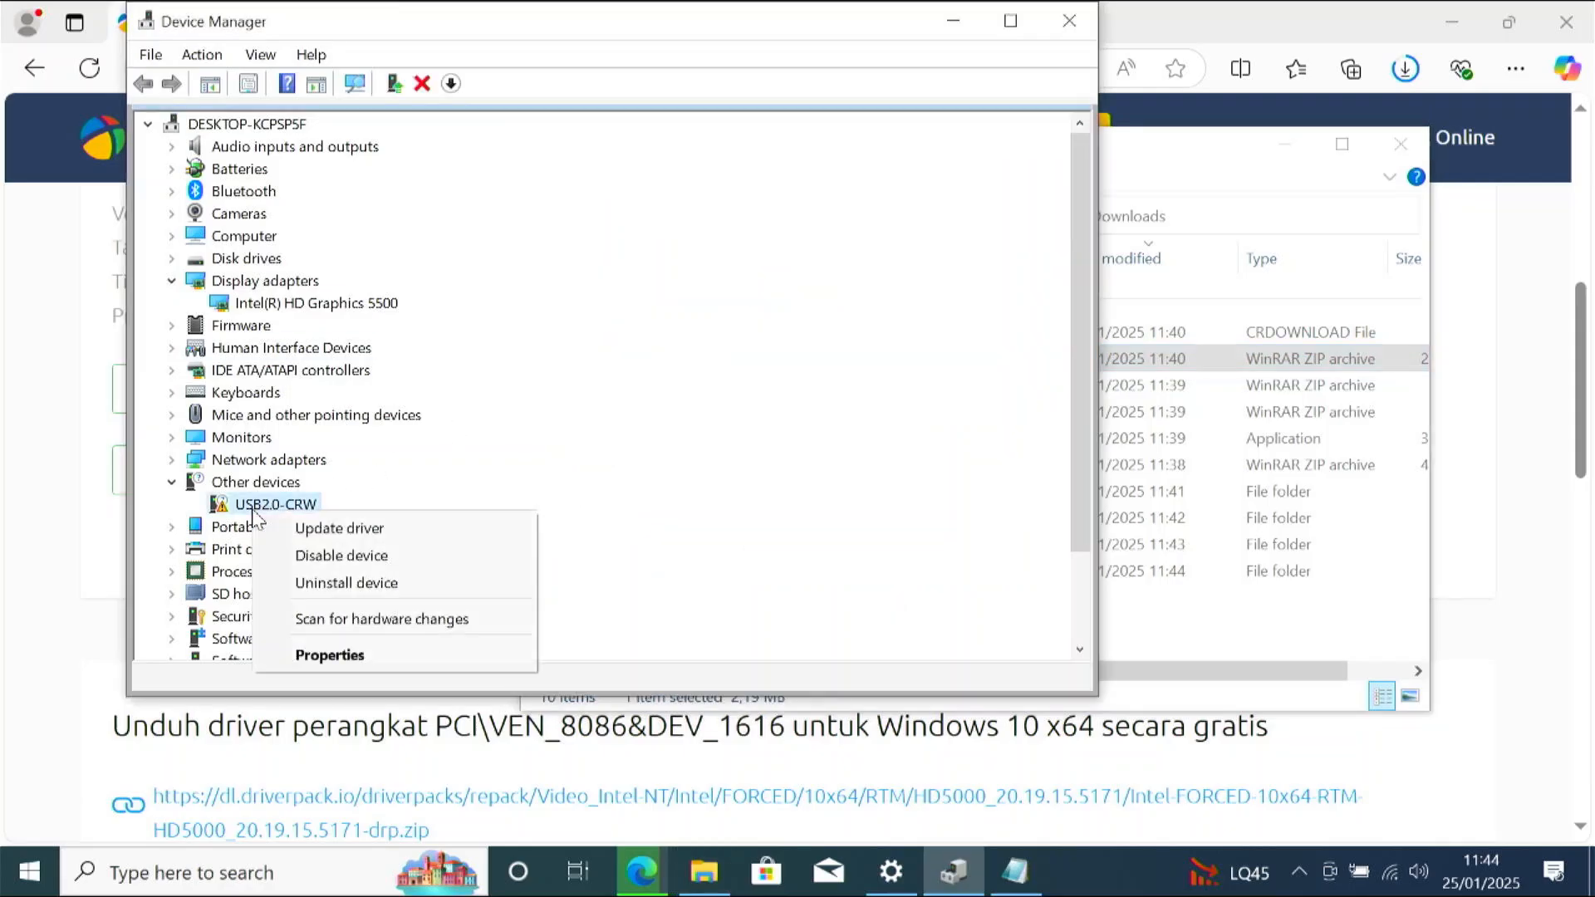
click(339, 528)
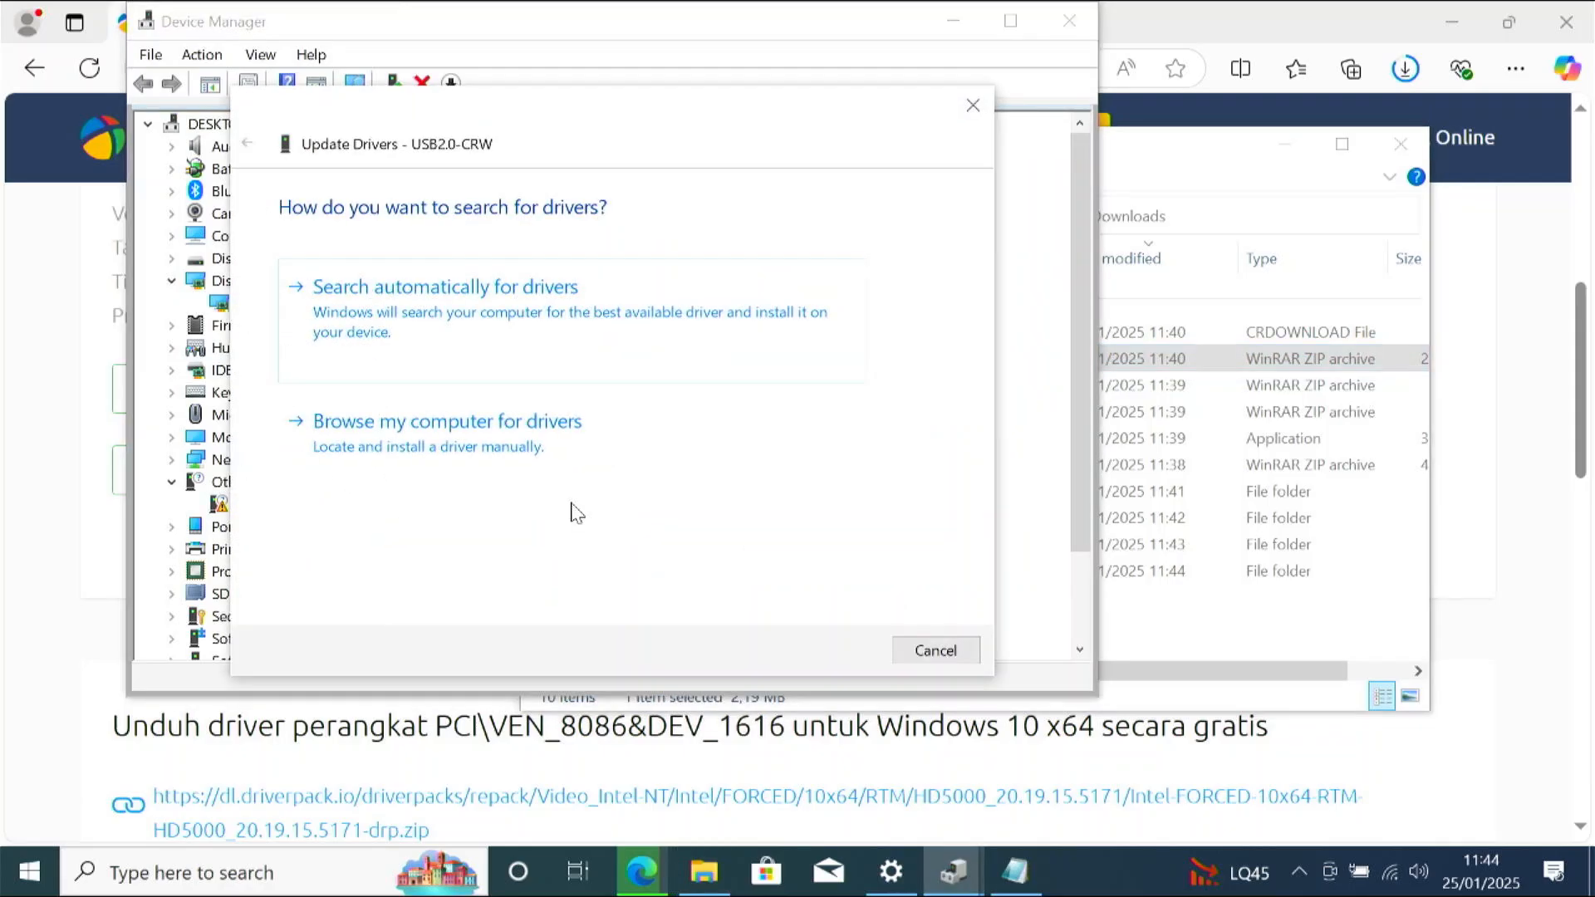
click(487, 455)
Try to install the USB2.0-CRW driver from the extracted Alps-FORCED-Lenovo_nb-10x64 folder in Downloads, including its subfolders.
click(814, 307)
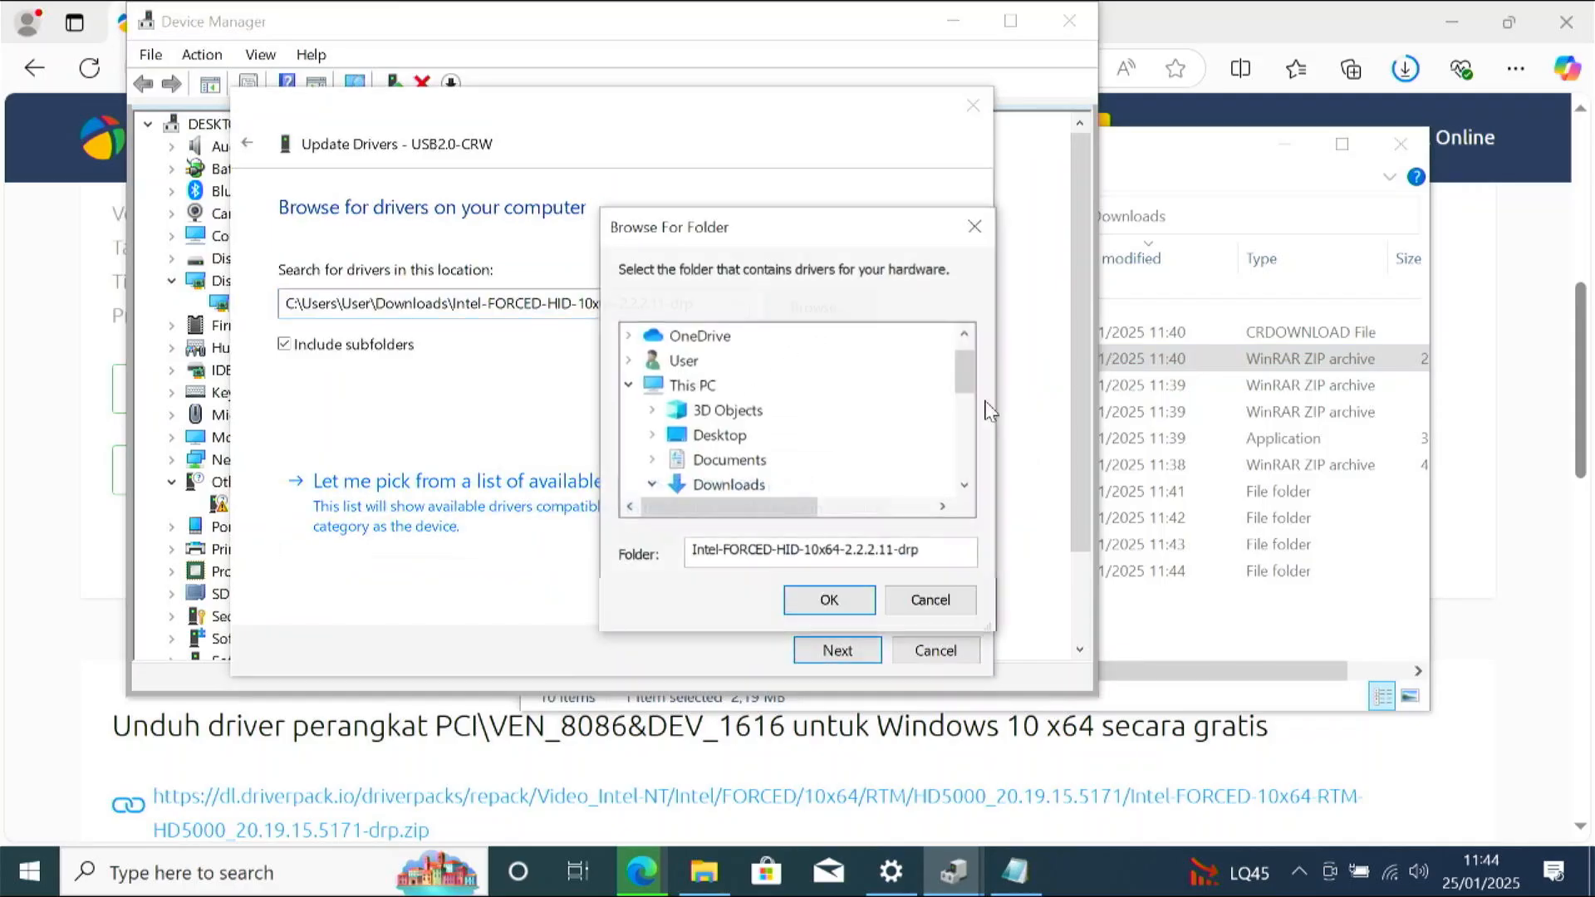
drag(963, 375, 979, 415)
click(822, 463)
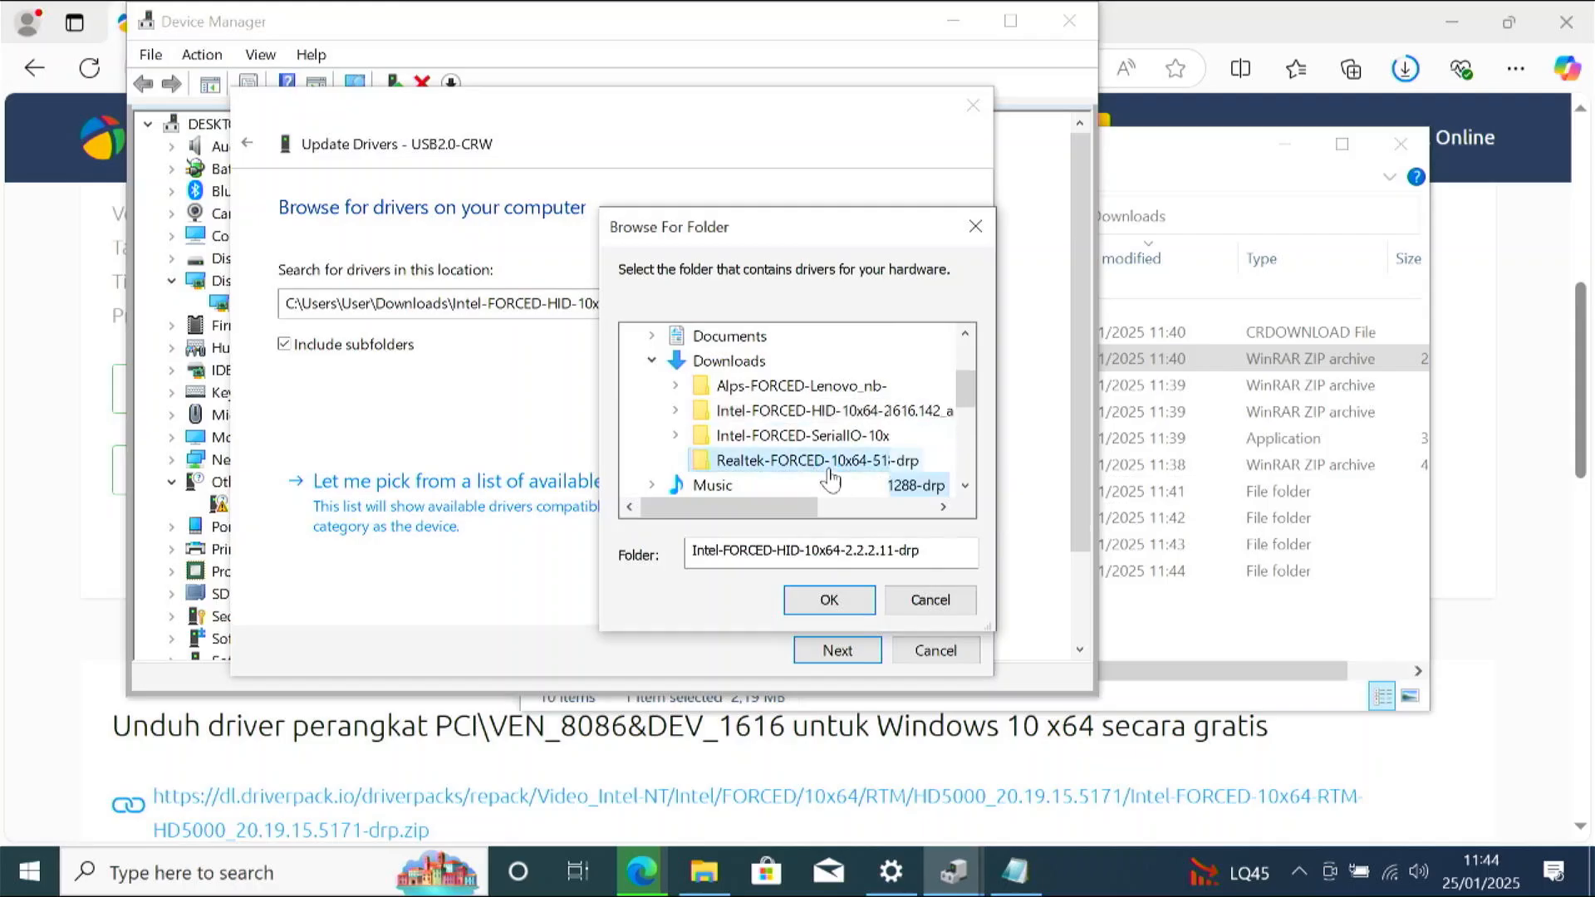
drag(827, 508, 644, 509)
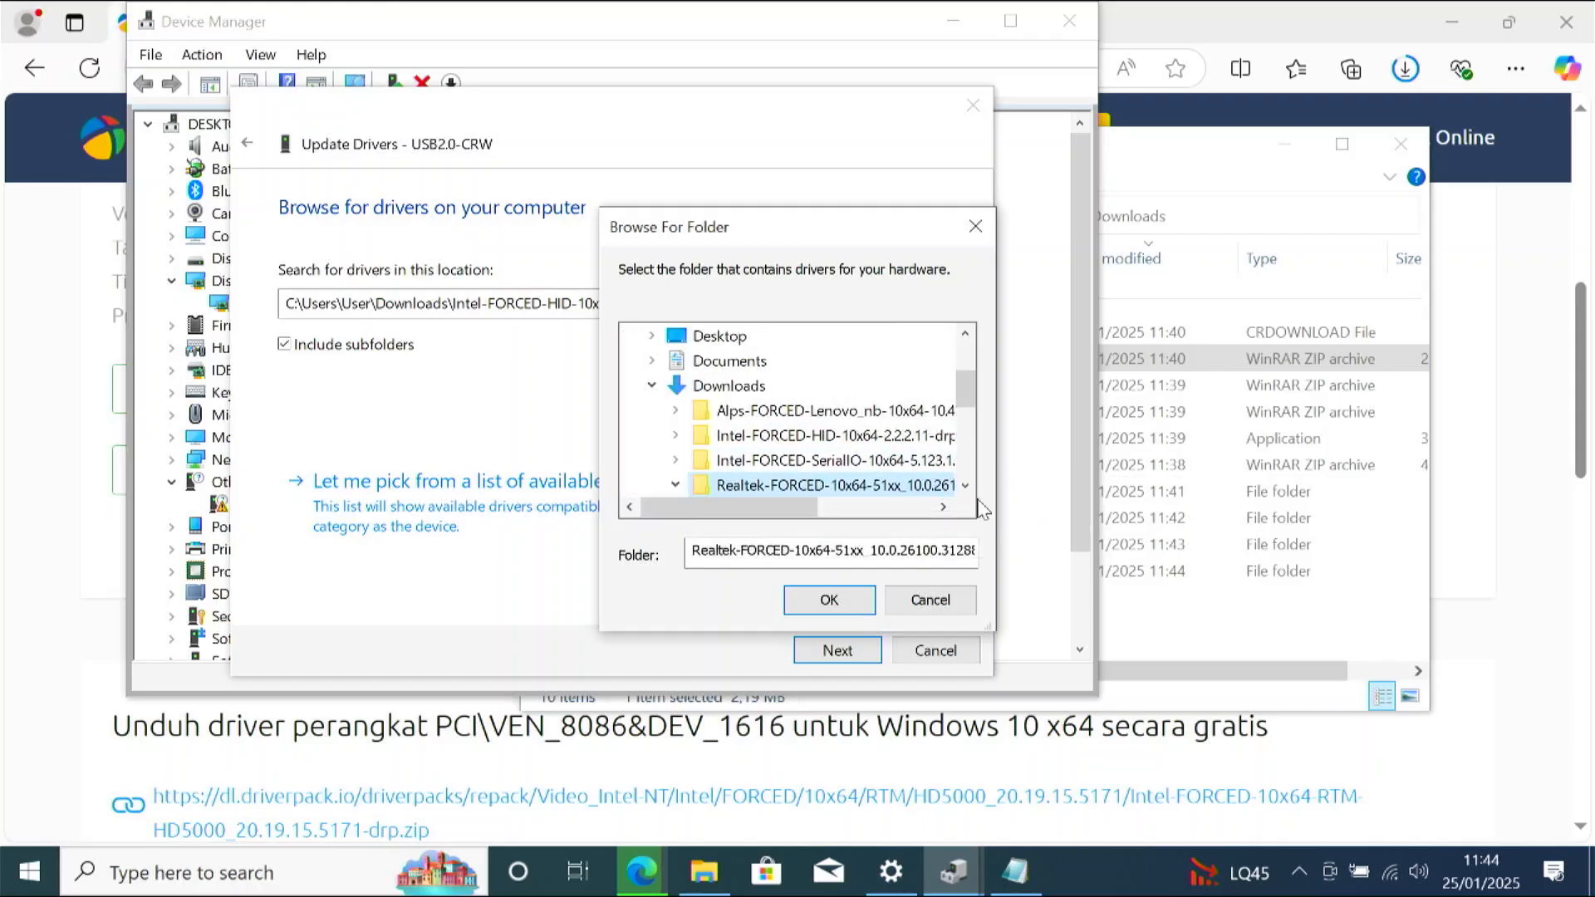
scroll(814, 453, down, 2)
click(793, 411)
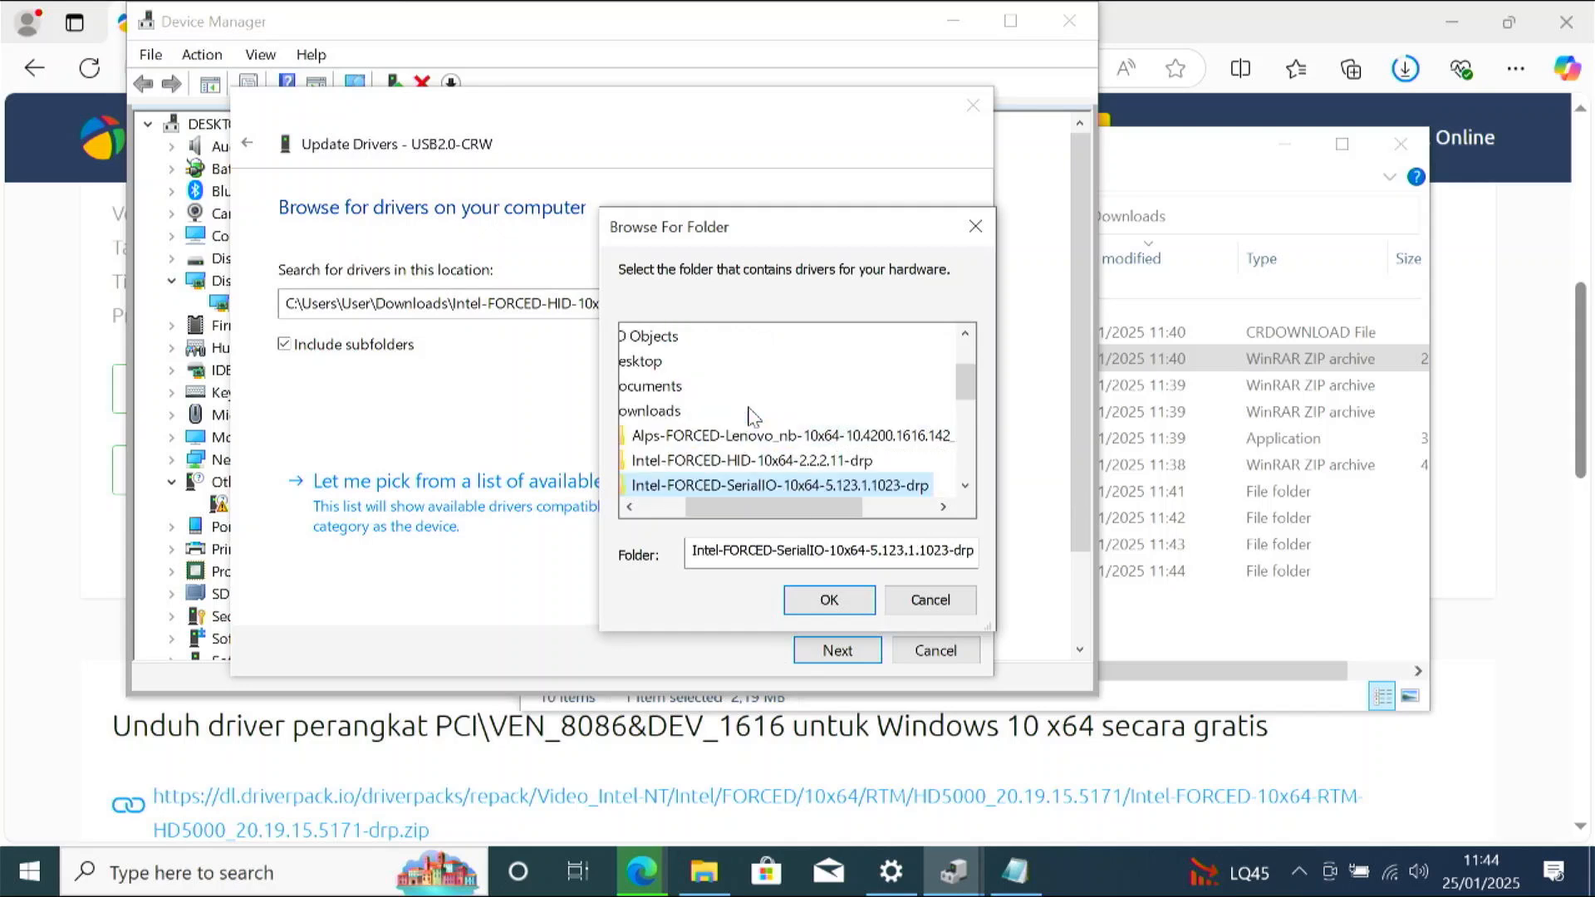
click(698, 435)
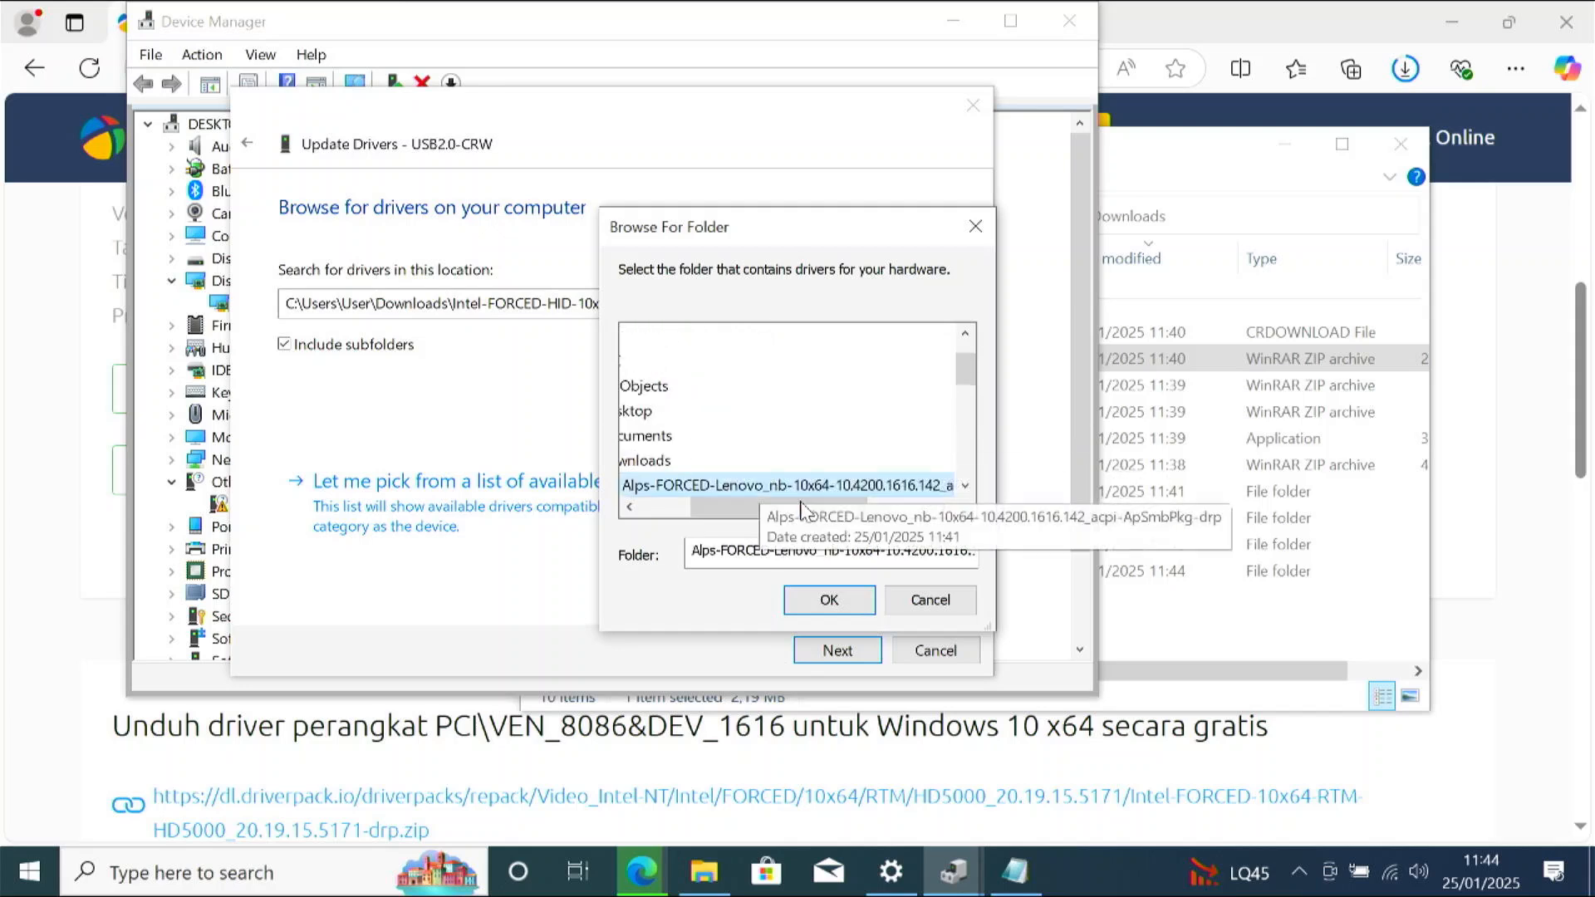
drag(743, 508, 719, 508)
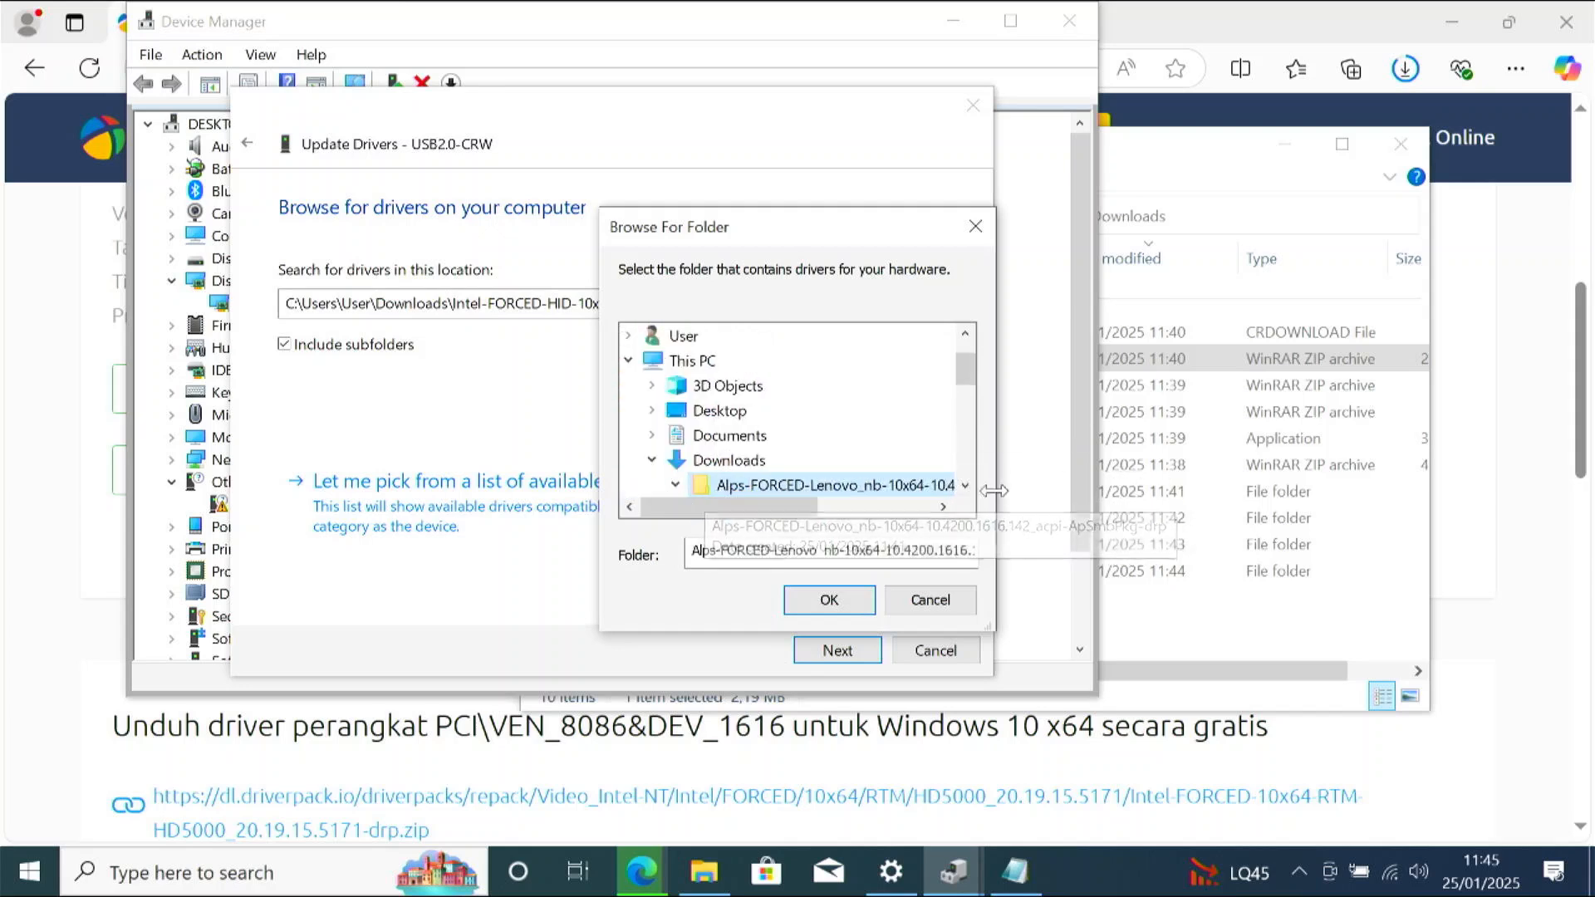
click(964, 489)
click(963, 488)
click(963, 489)
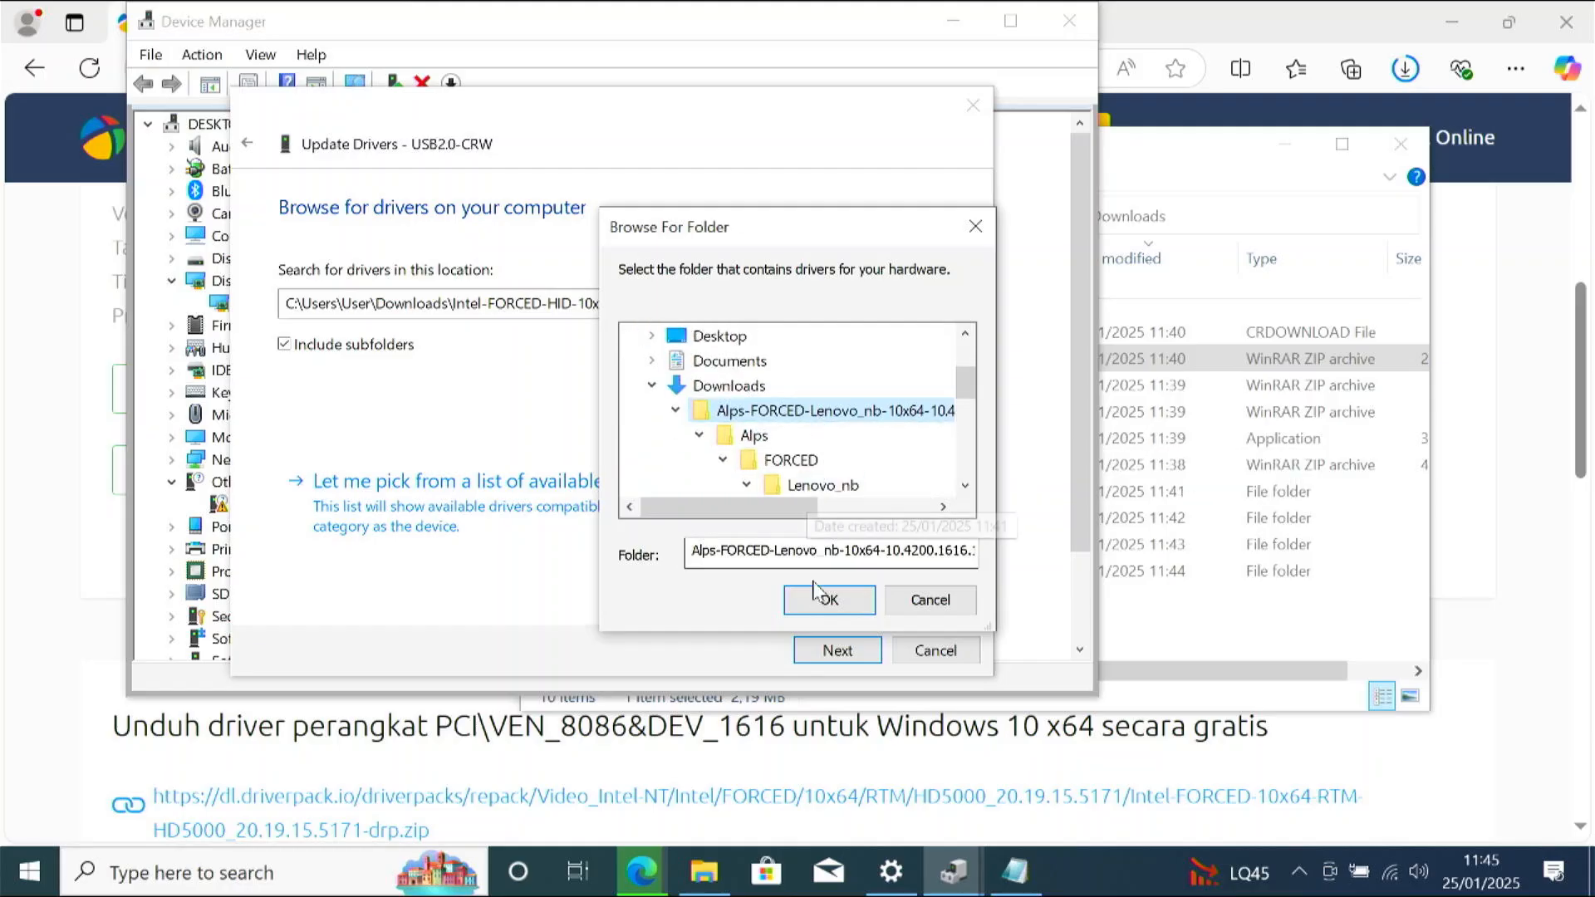
click(830, 600)
click(858, 661)
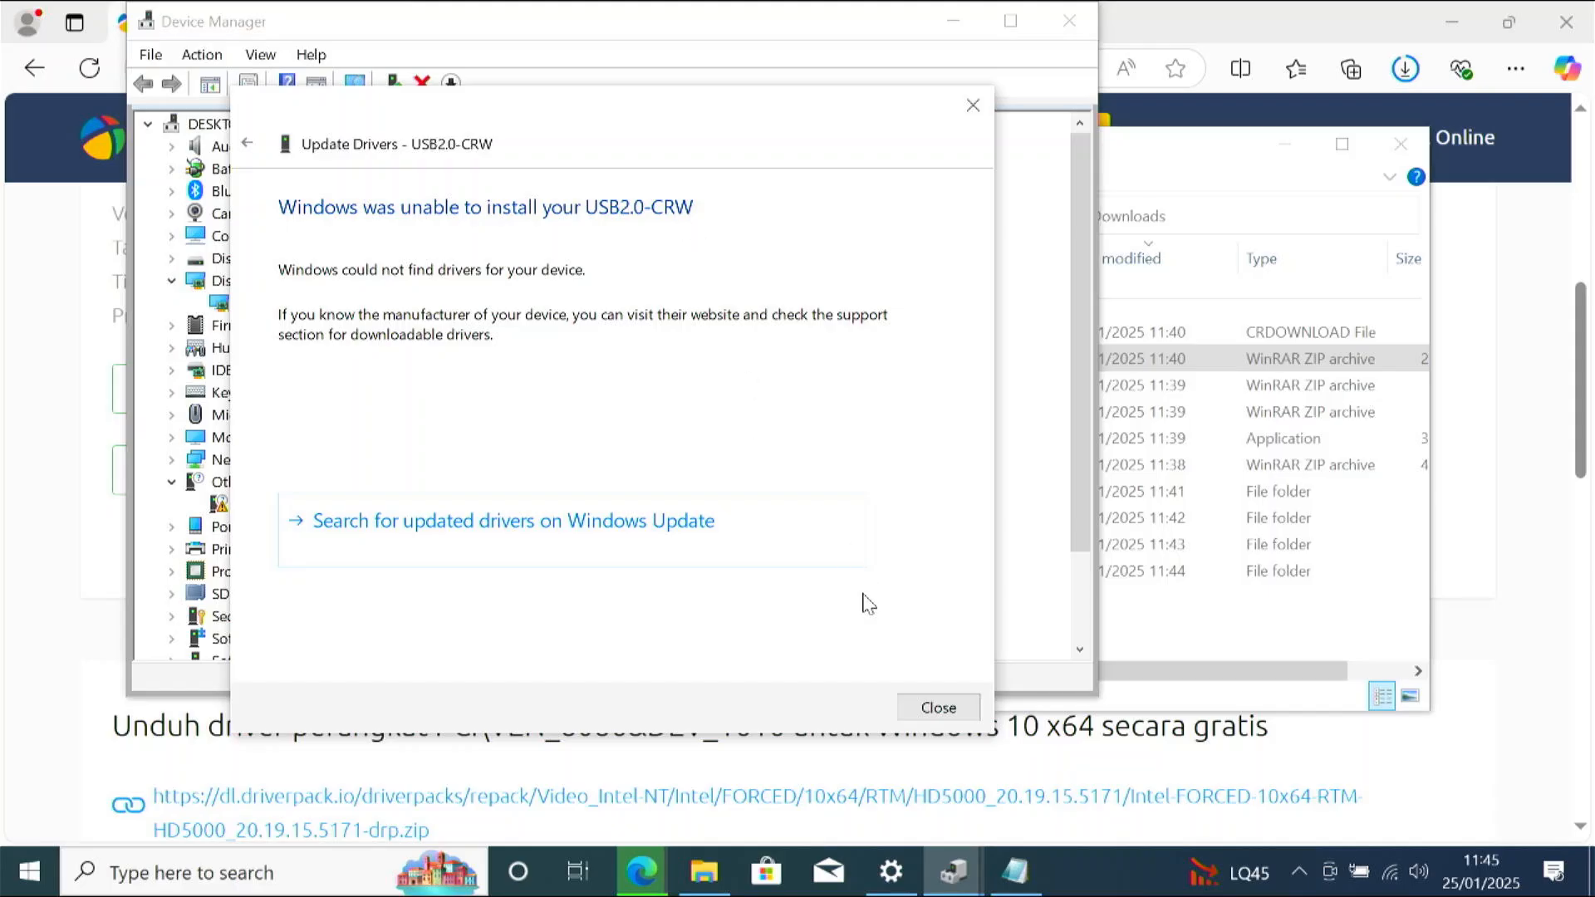
click(937, 708)
Restart the driver update for the USB2.0-CRW device and choose to browse the computer for drivers.
right_click(276, 509)
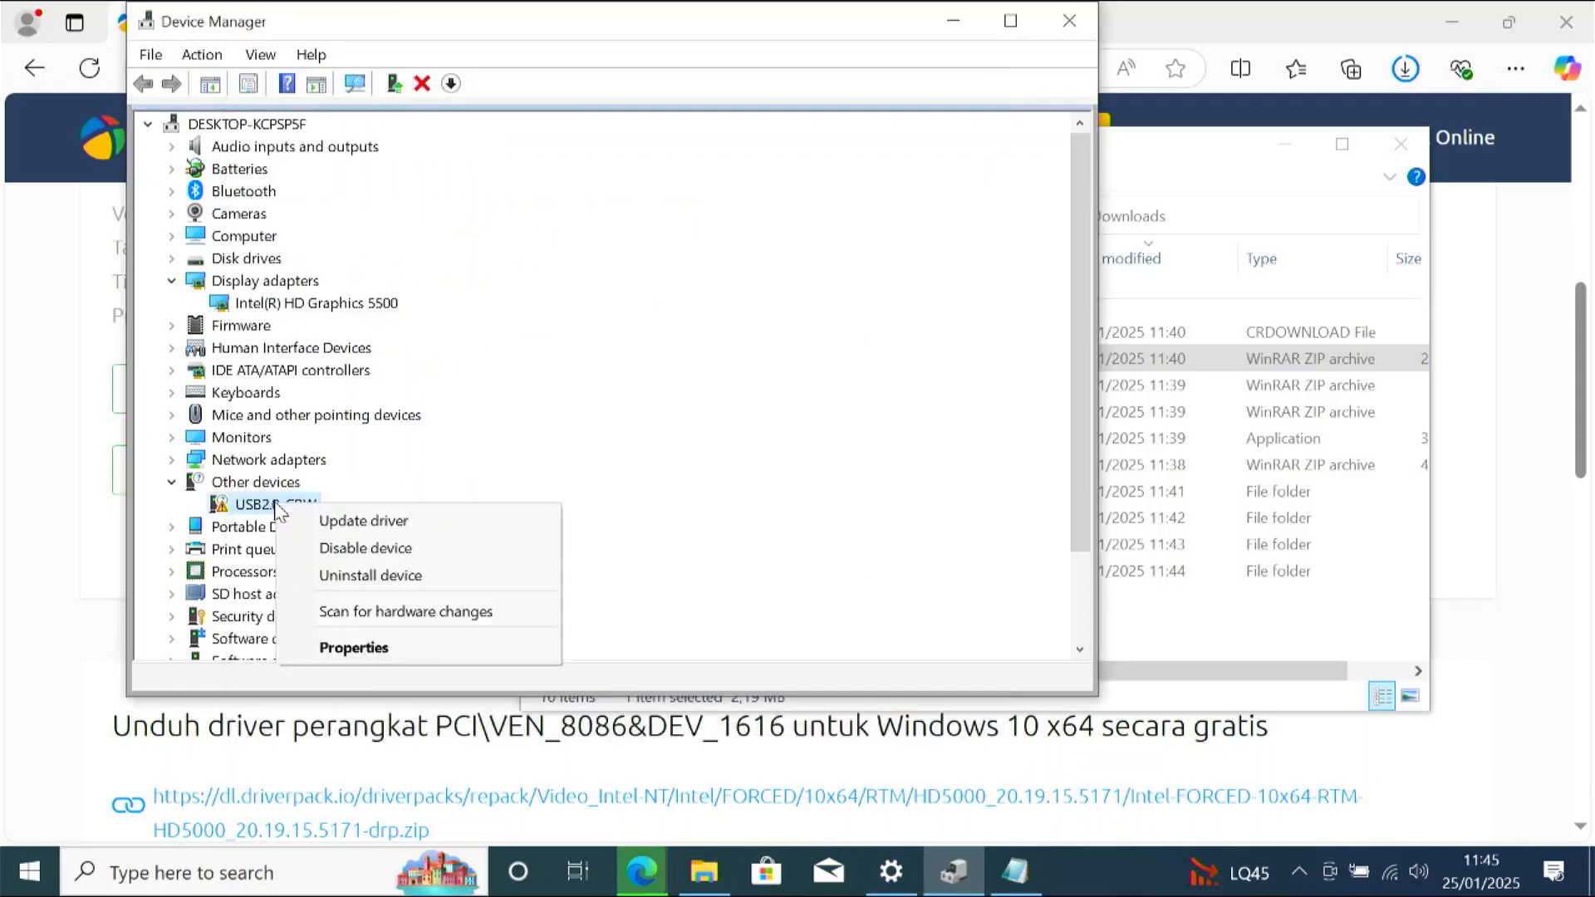
click(340, 522)
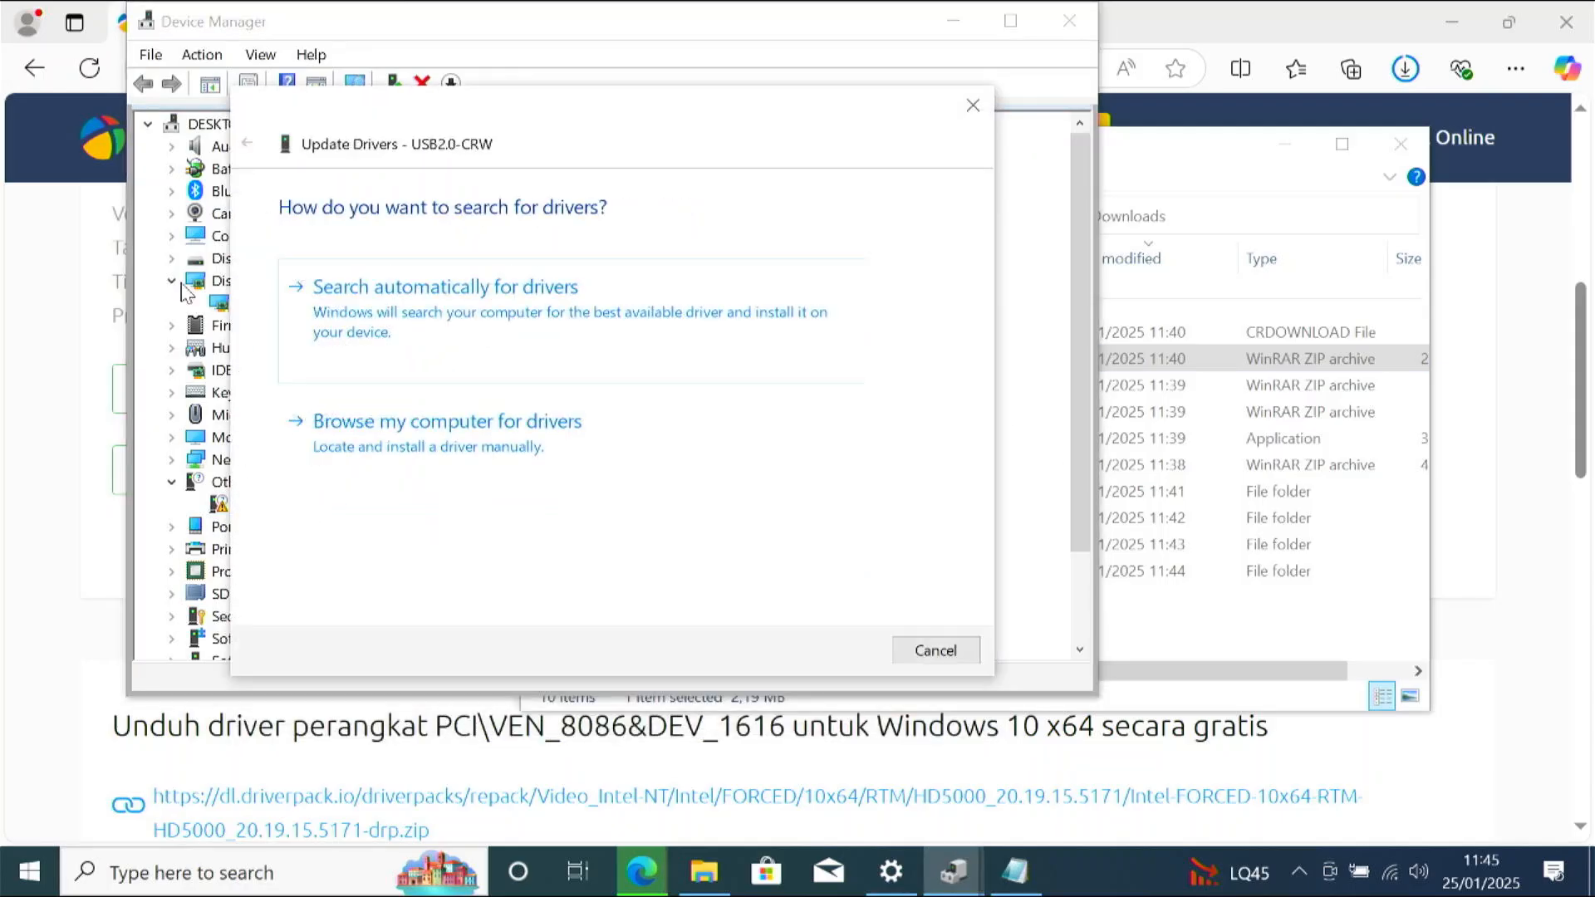
click(5, 324)
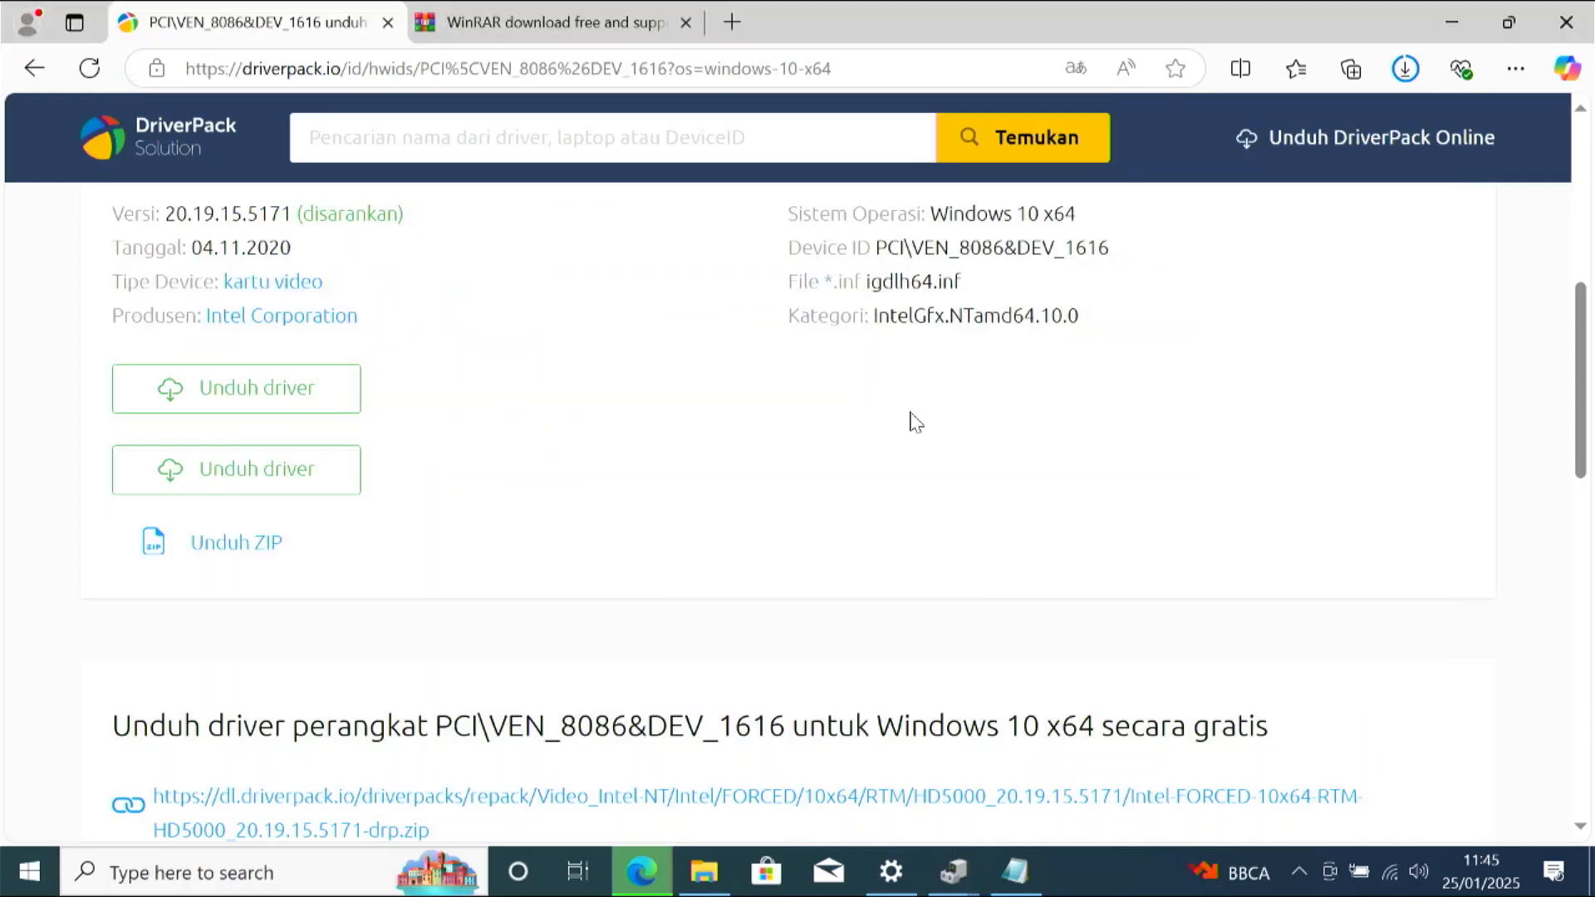
drag(1588, 427, 1584, 390)
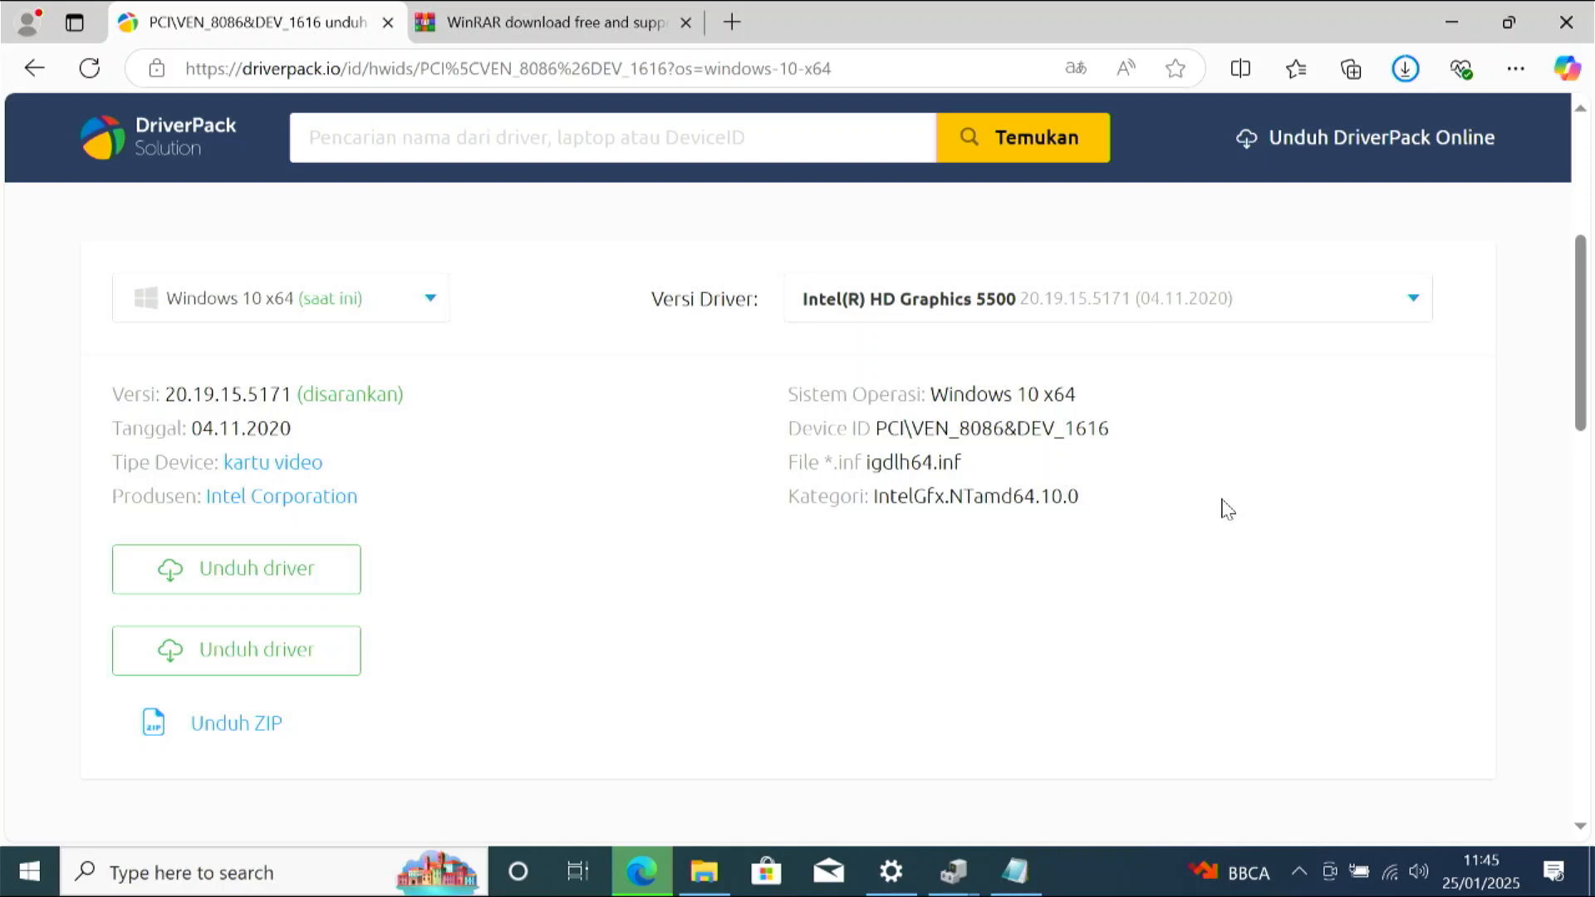
click(954, 868)
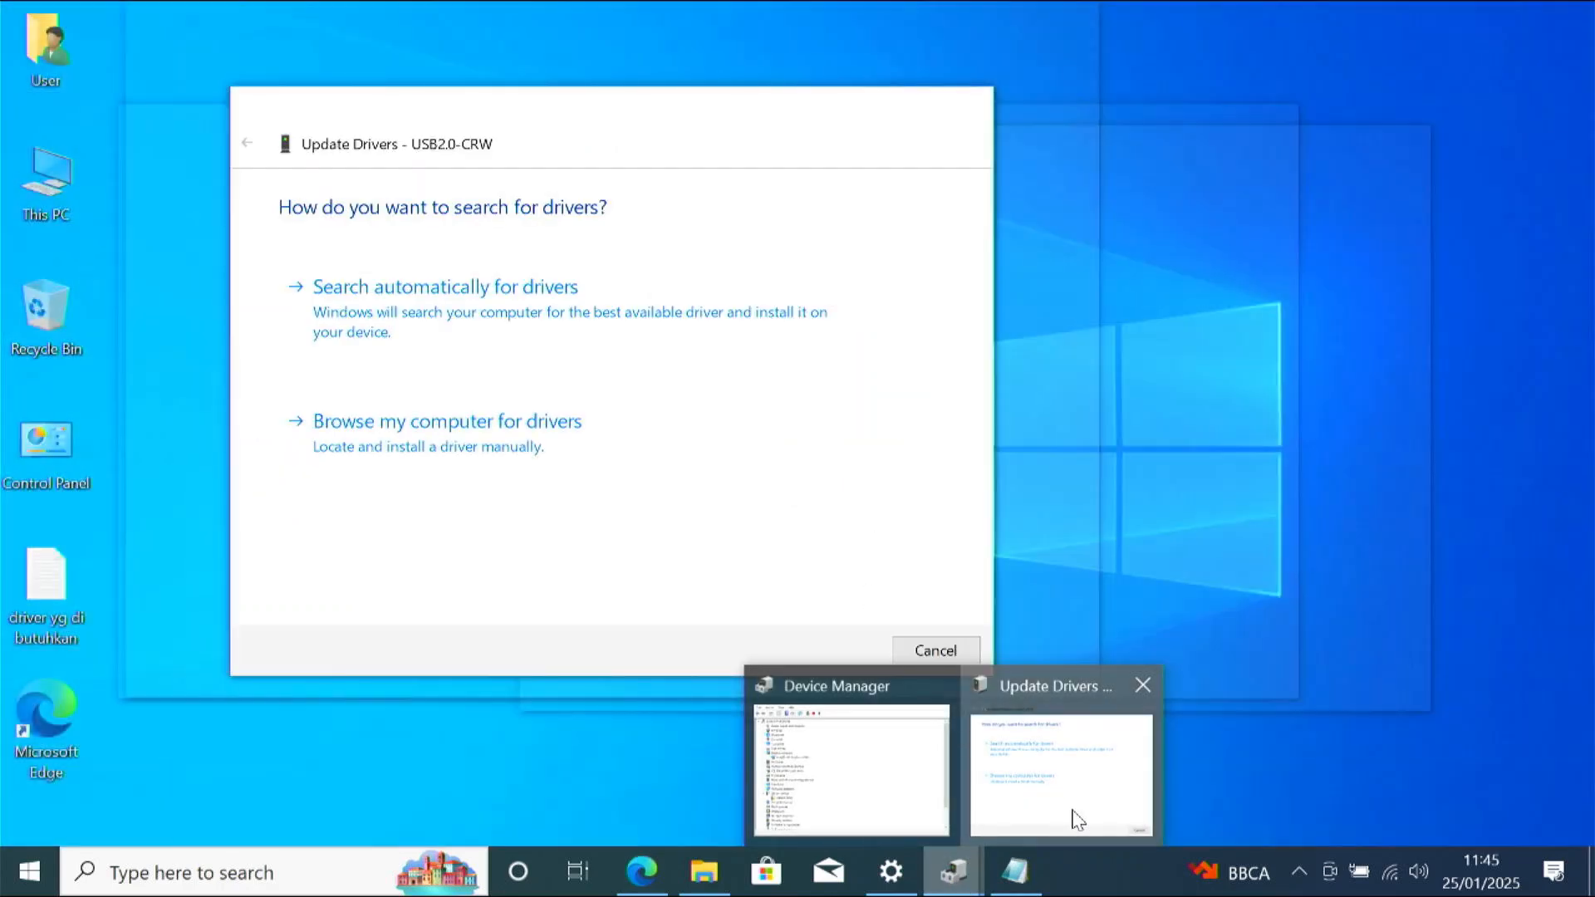
click(1076, 818)
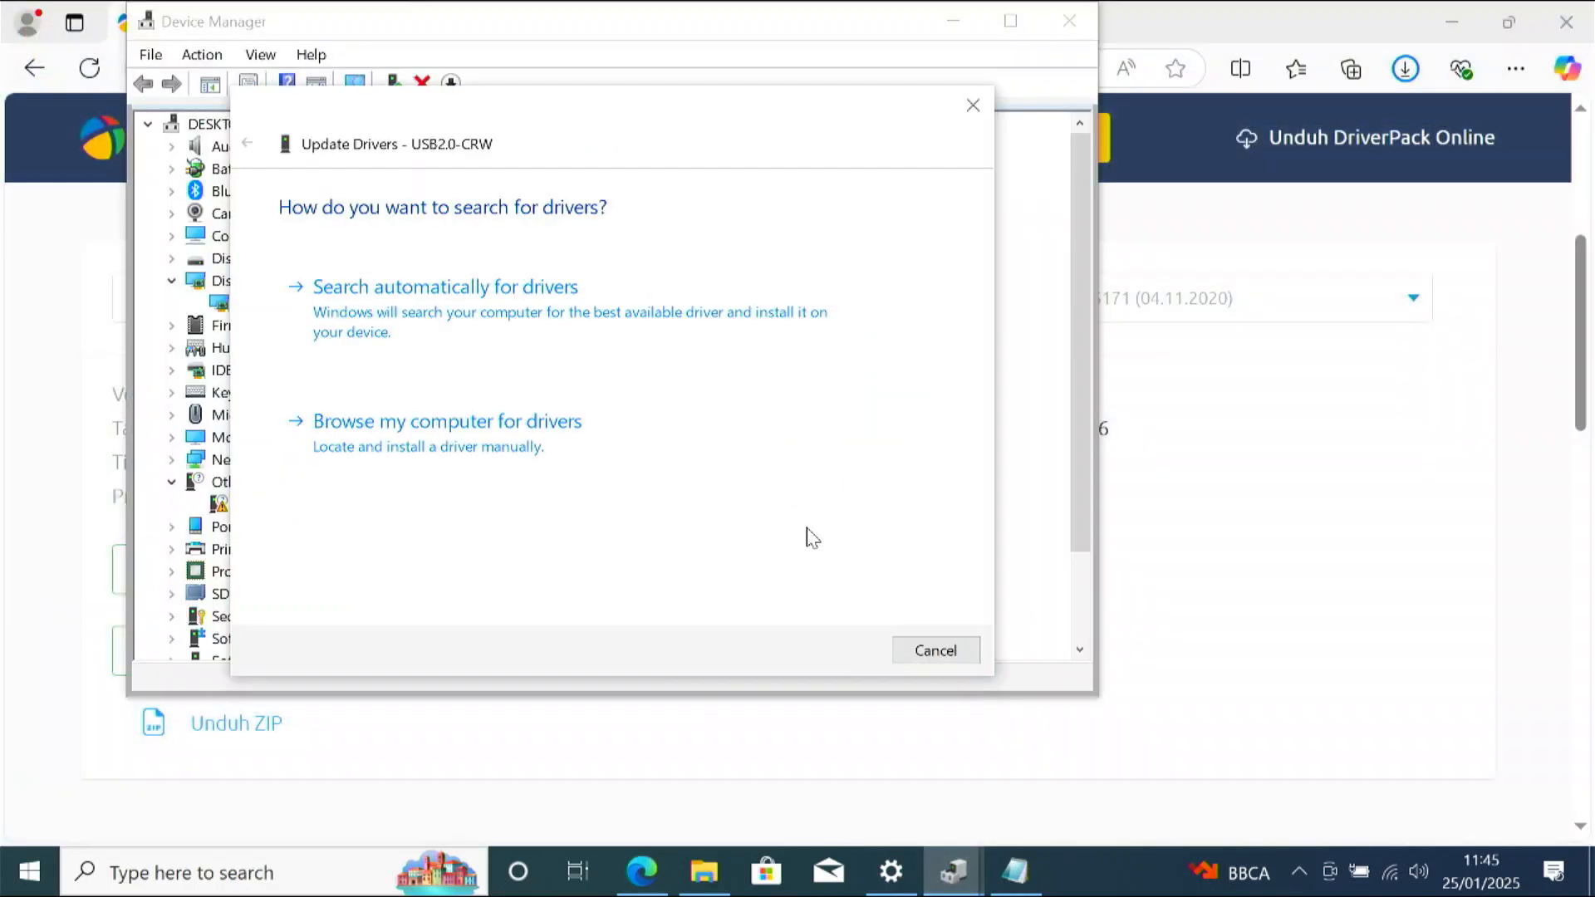
click(459, 449)
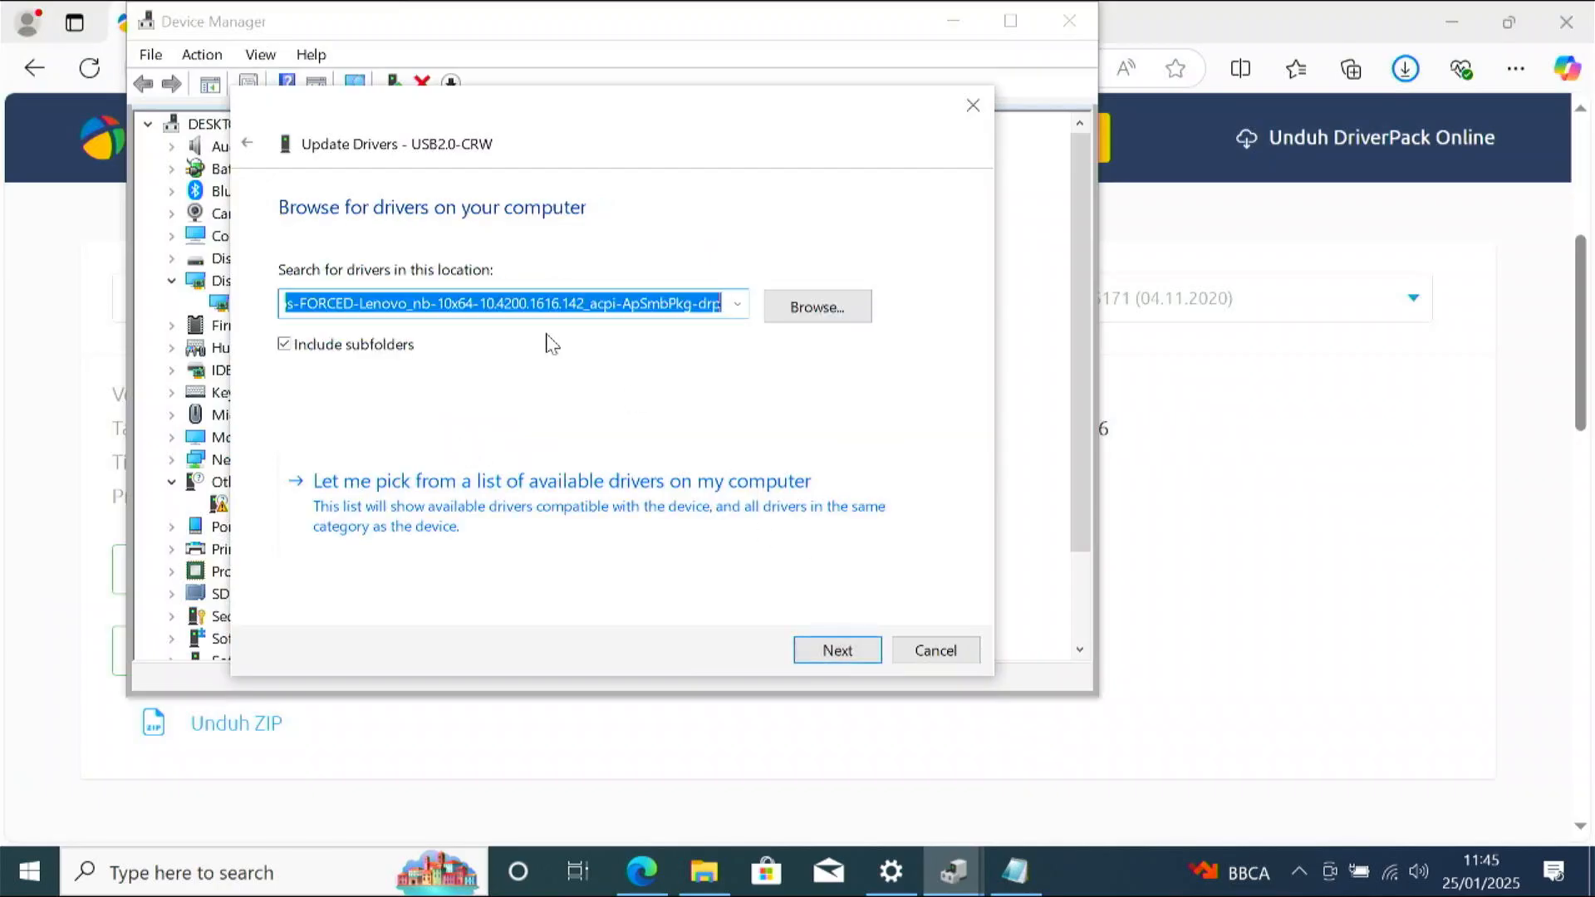
Choose the extracted Realtek-FORCED-10x64-51xx folder in Downloads as the driver location, install the driver and close the wizard.
click(799, 324)
drag(762, 505, 724, 504)
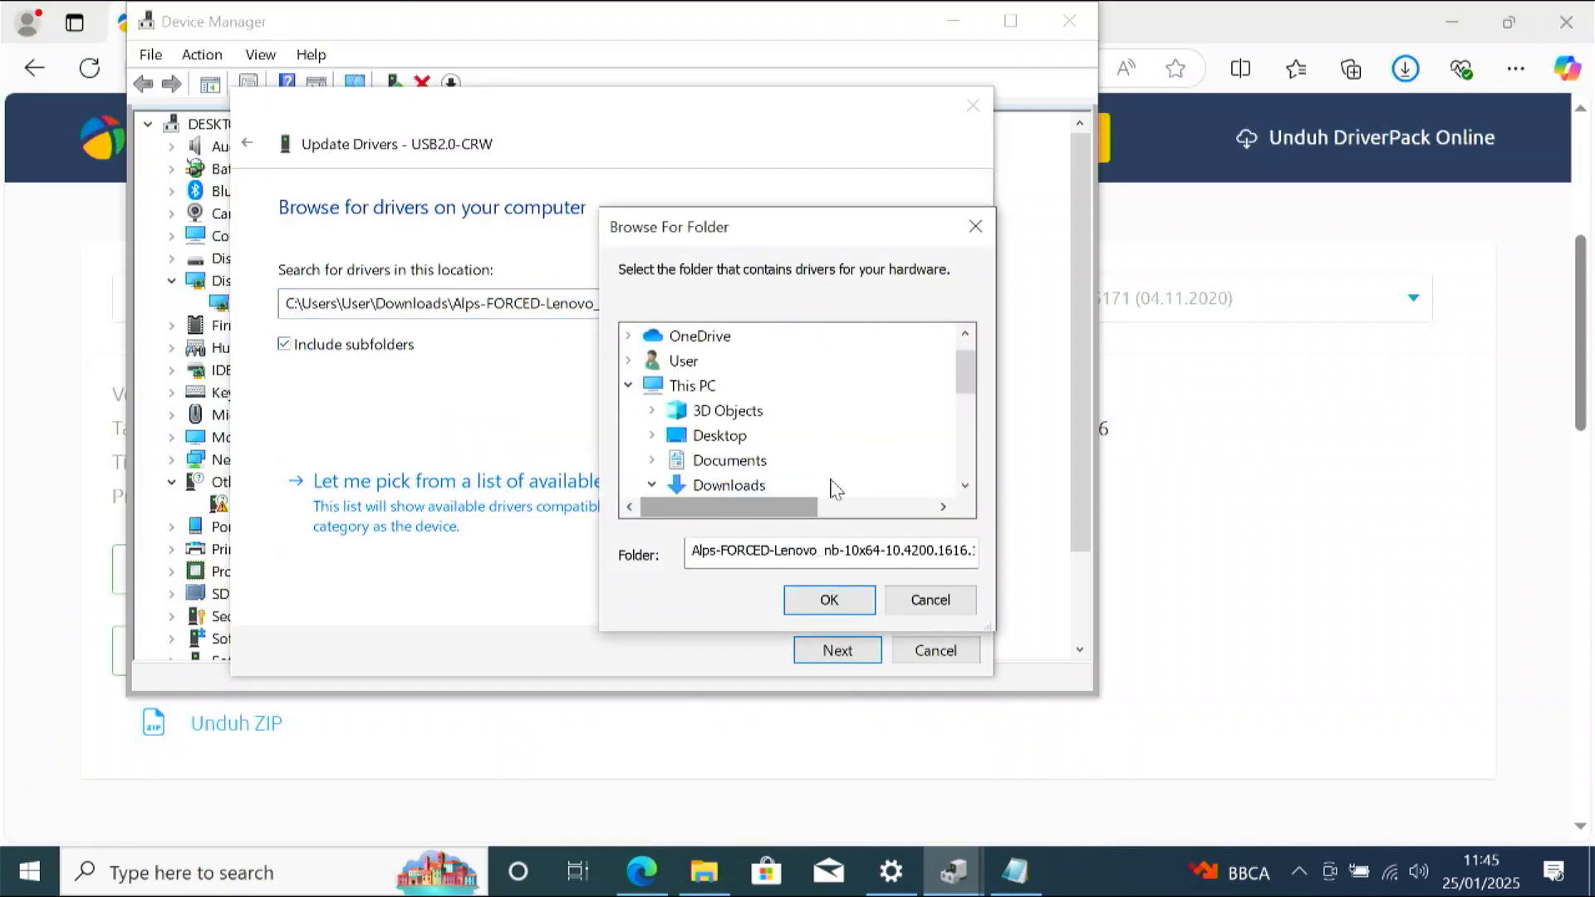
click(965, 486)
click(965, 486)
click(965, 486)
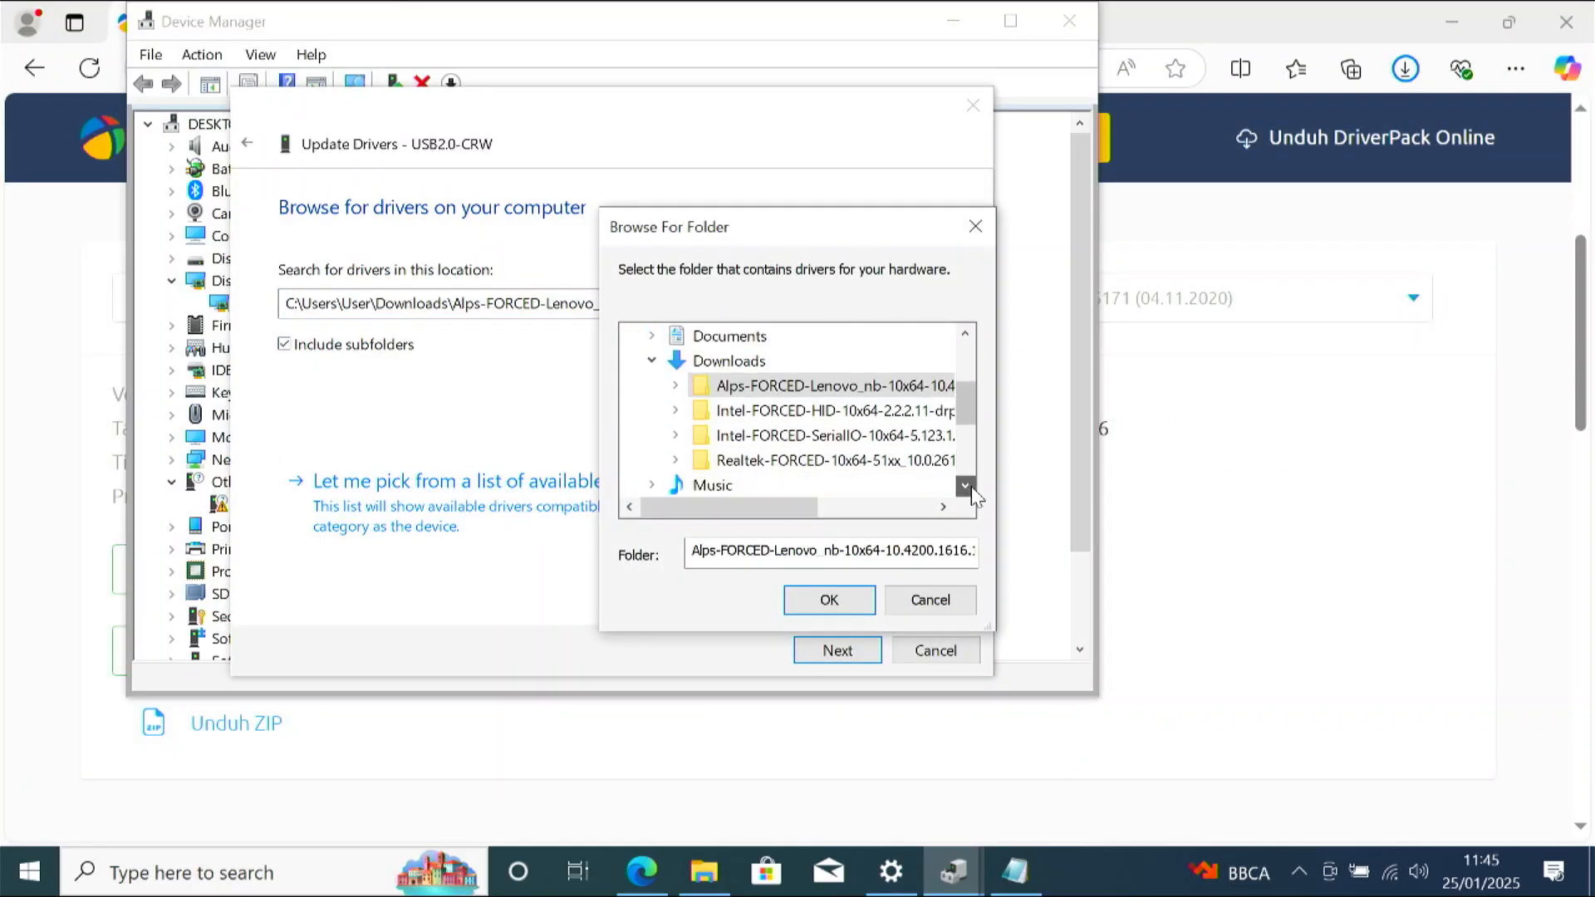
click(827, 461)
click(830, 599)
click(872, 653)
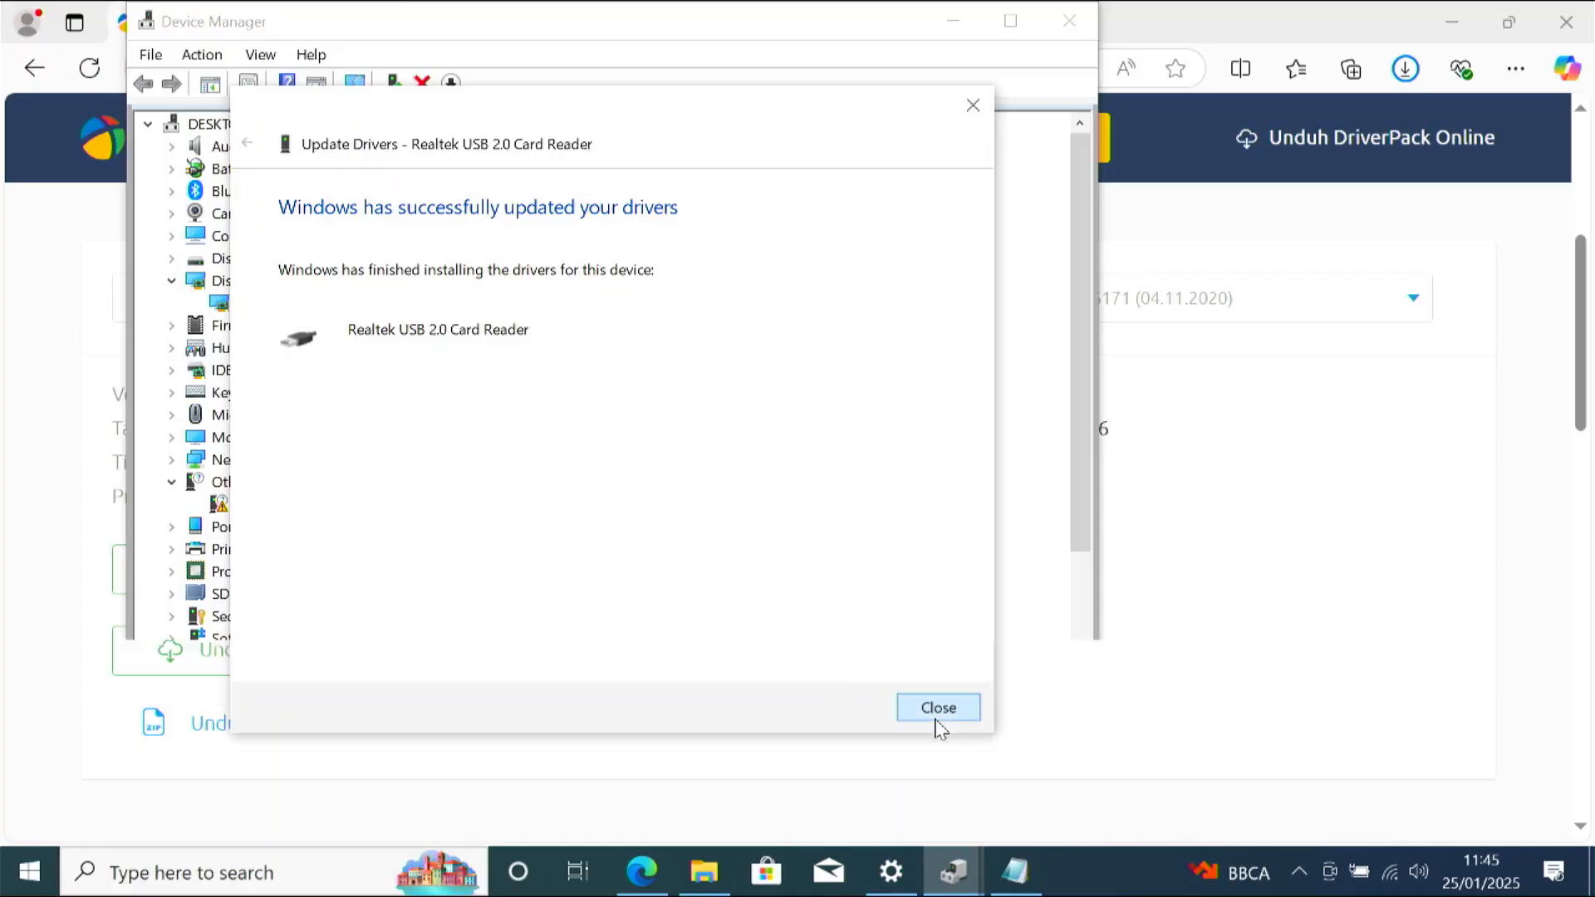
click(936, 724)
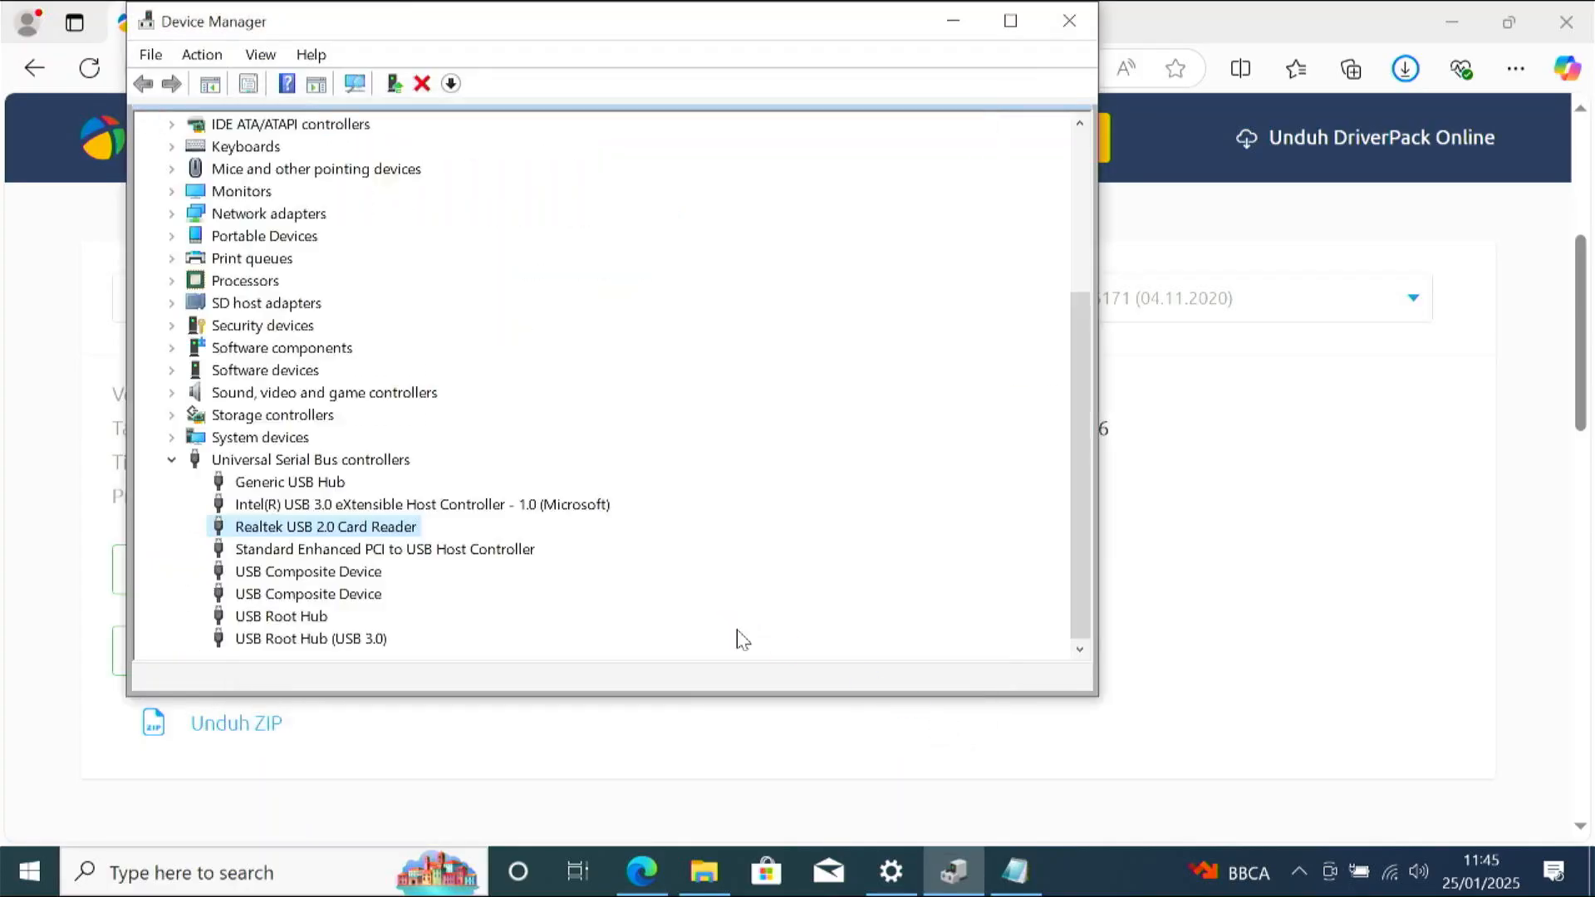
Collapse the Universal Serial Bus controllers group and select Intel(R) HD Graphics 5500 under Display adapters in Device Manager.
click(171, 459)
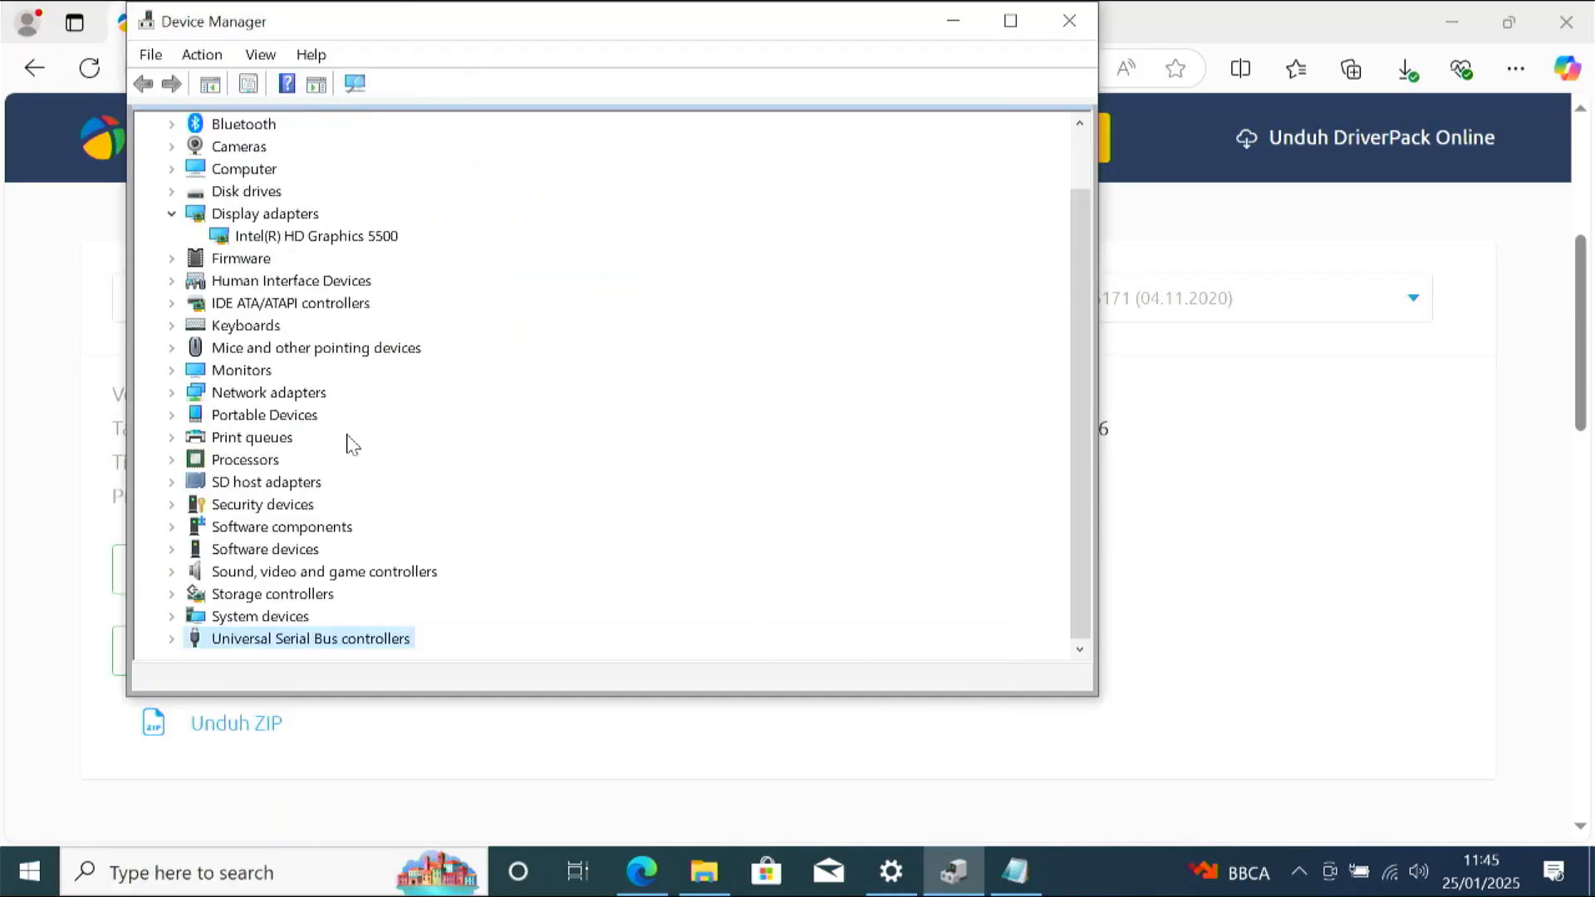
drag(535, 38, 872, 73)
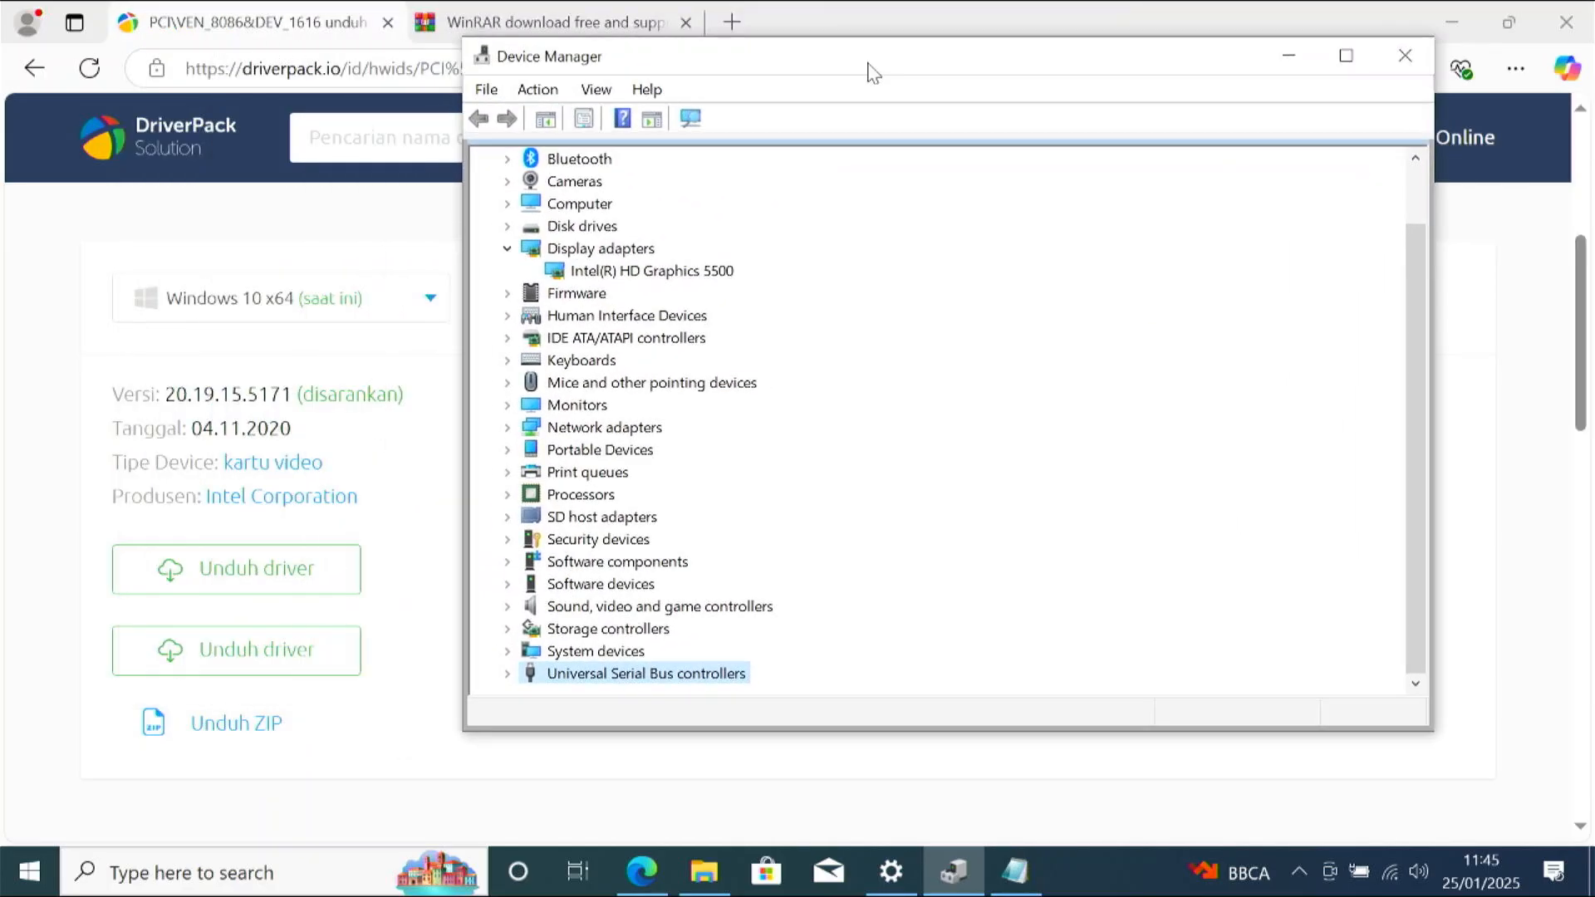
click(510, 248)
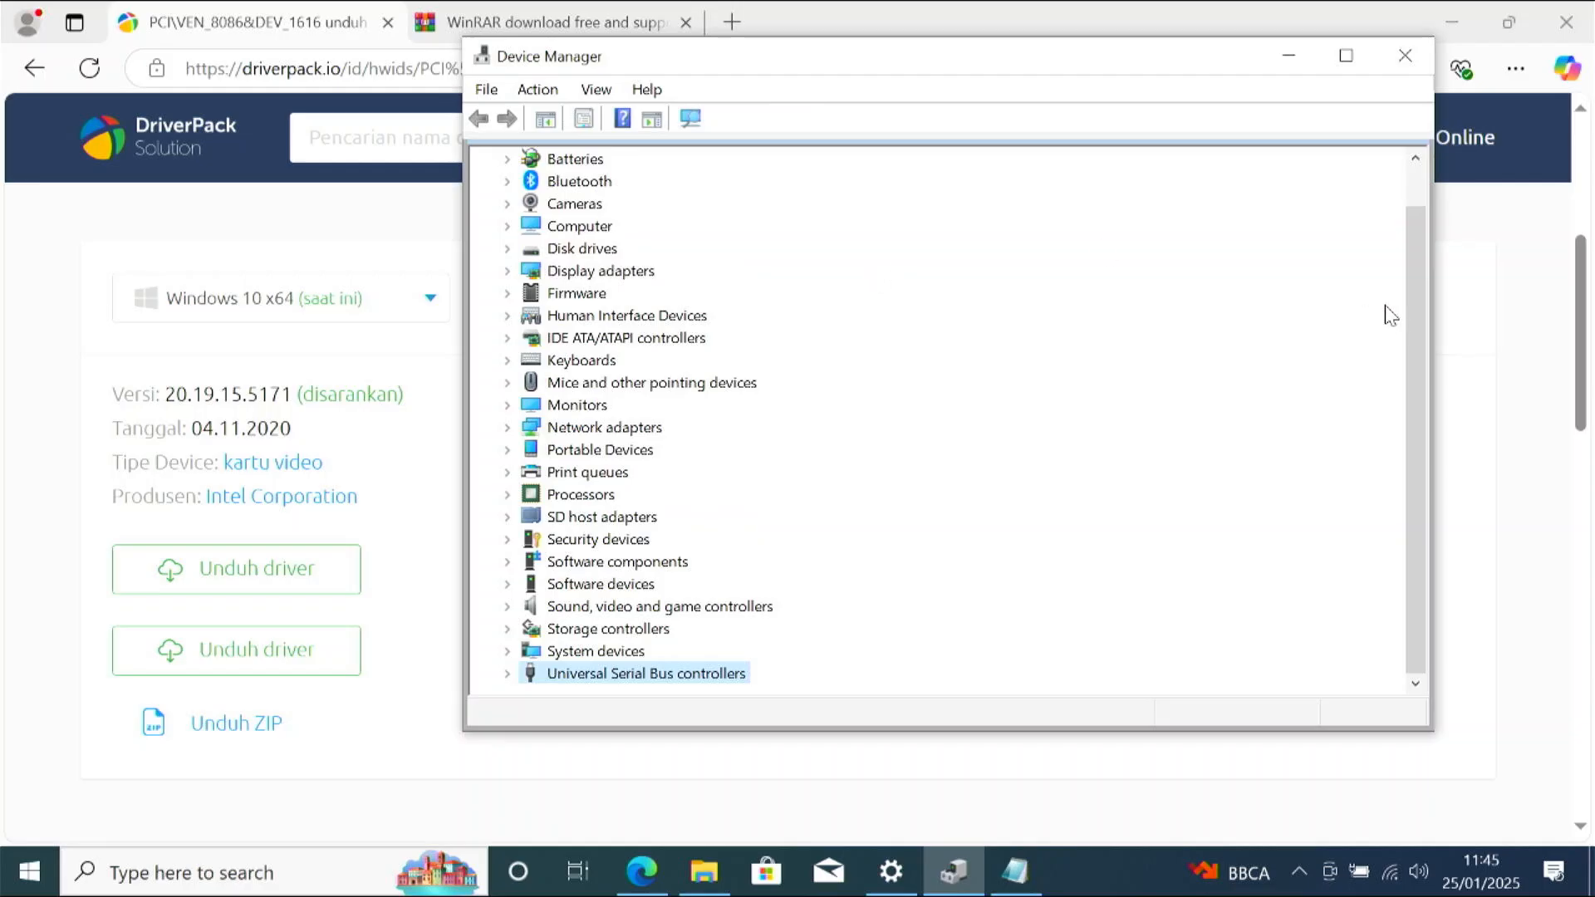
drag(1422, 324, 1414, 177)
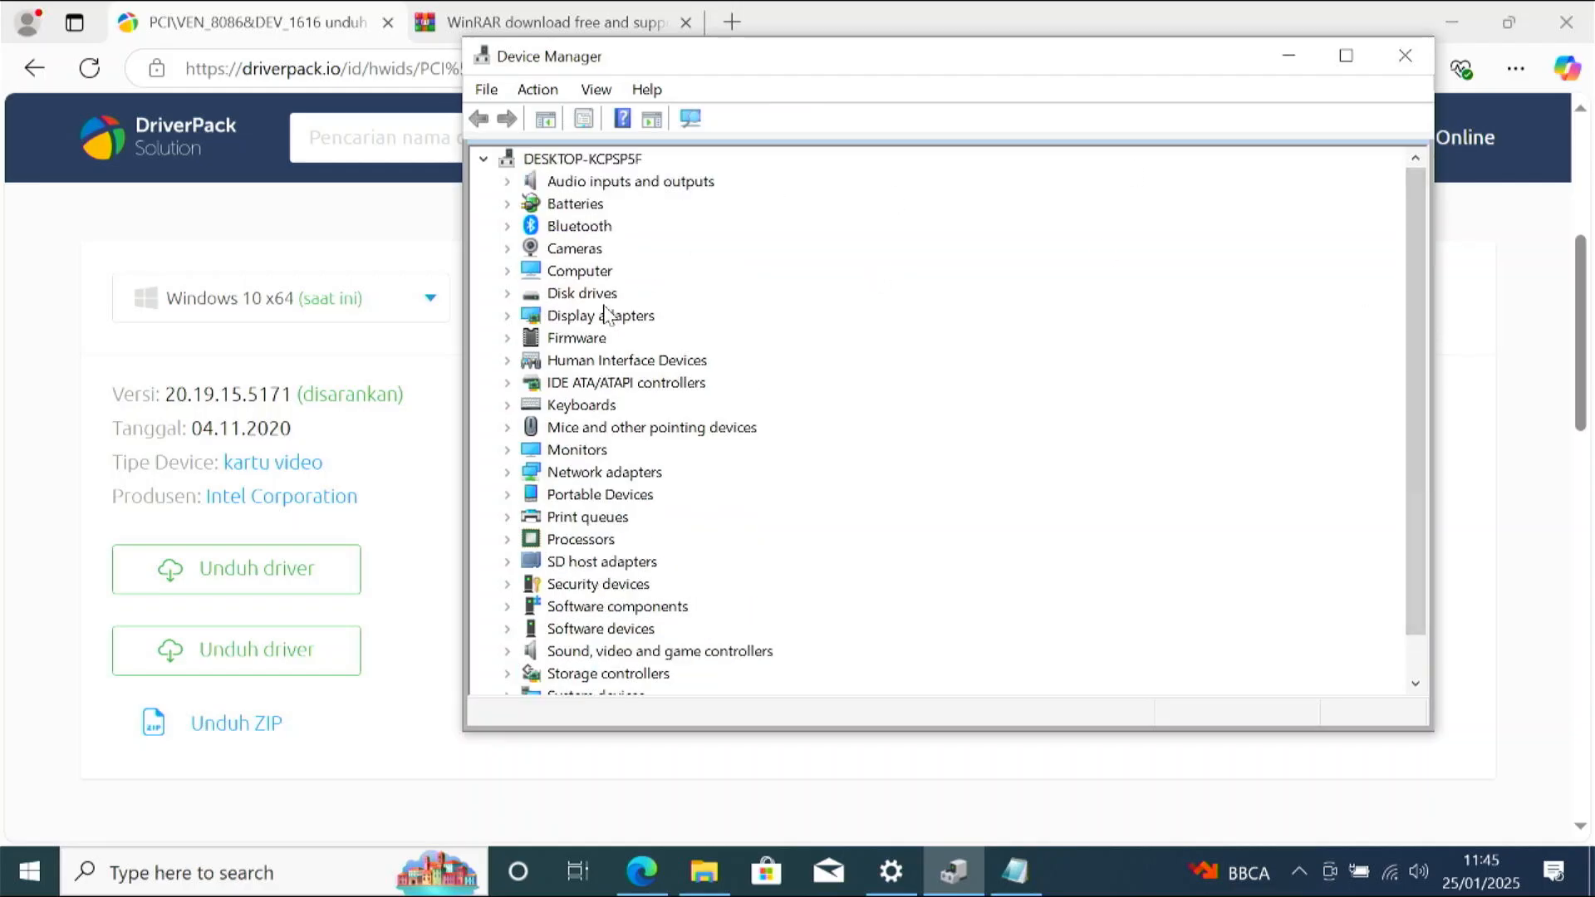
click(507, 318)
click(694, 346)
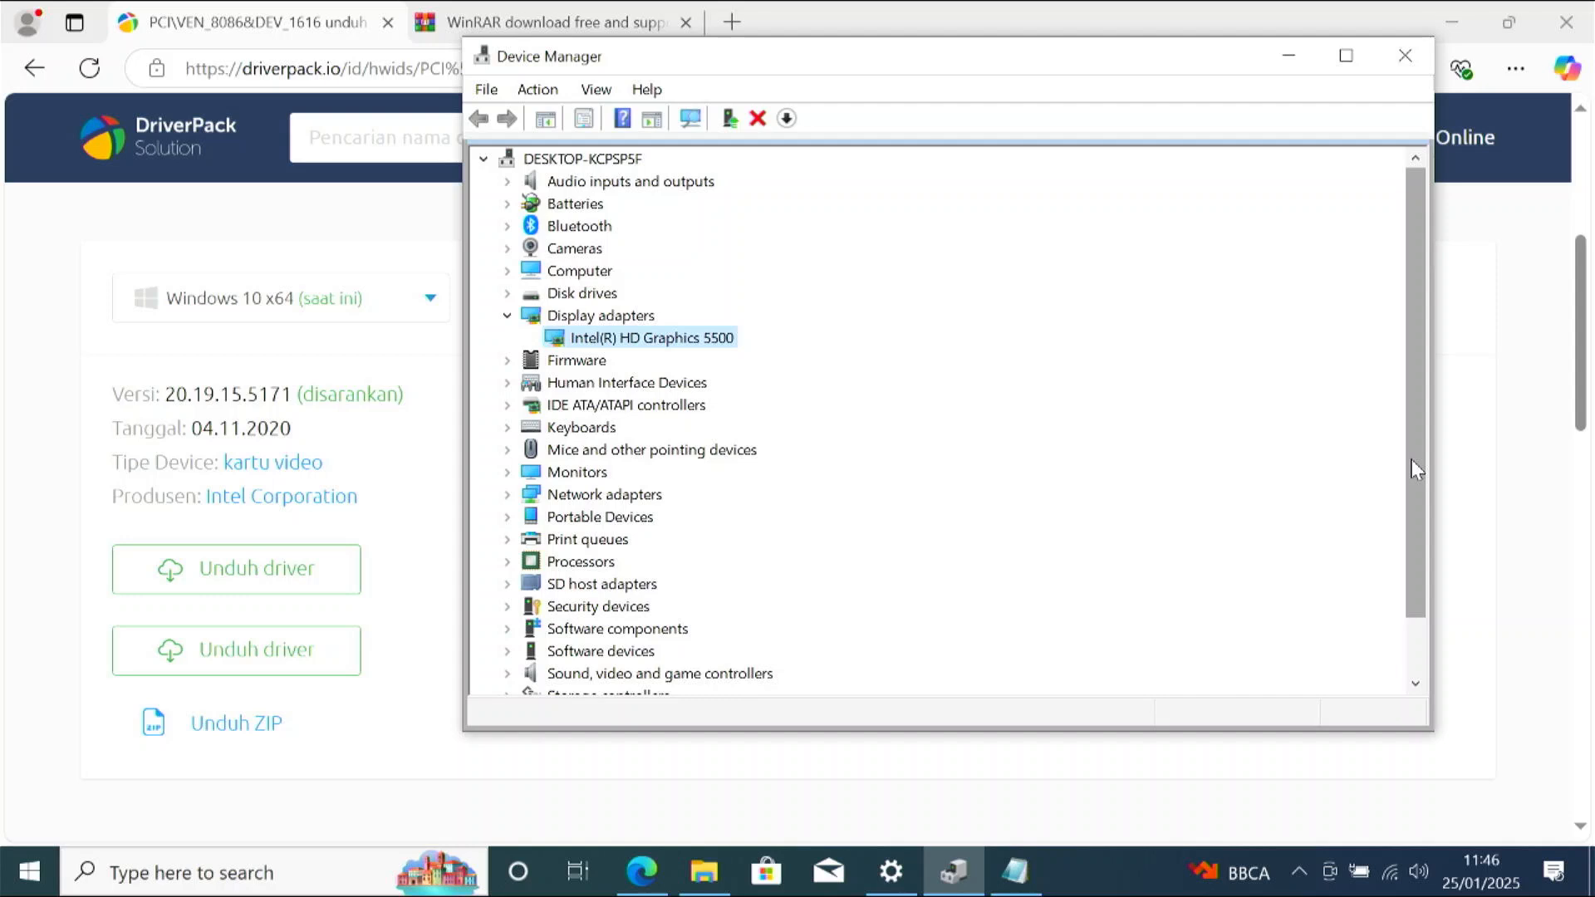
Check the VGA hardware ID in the "driver yg di butuhkan" note and review the DriverPack page for the graphics driver.
click(1014, 871)
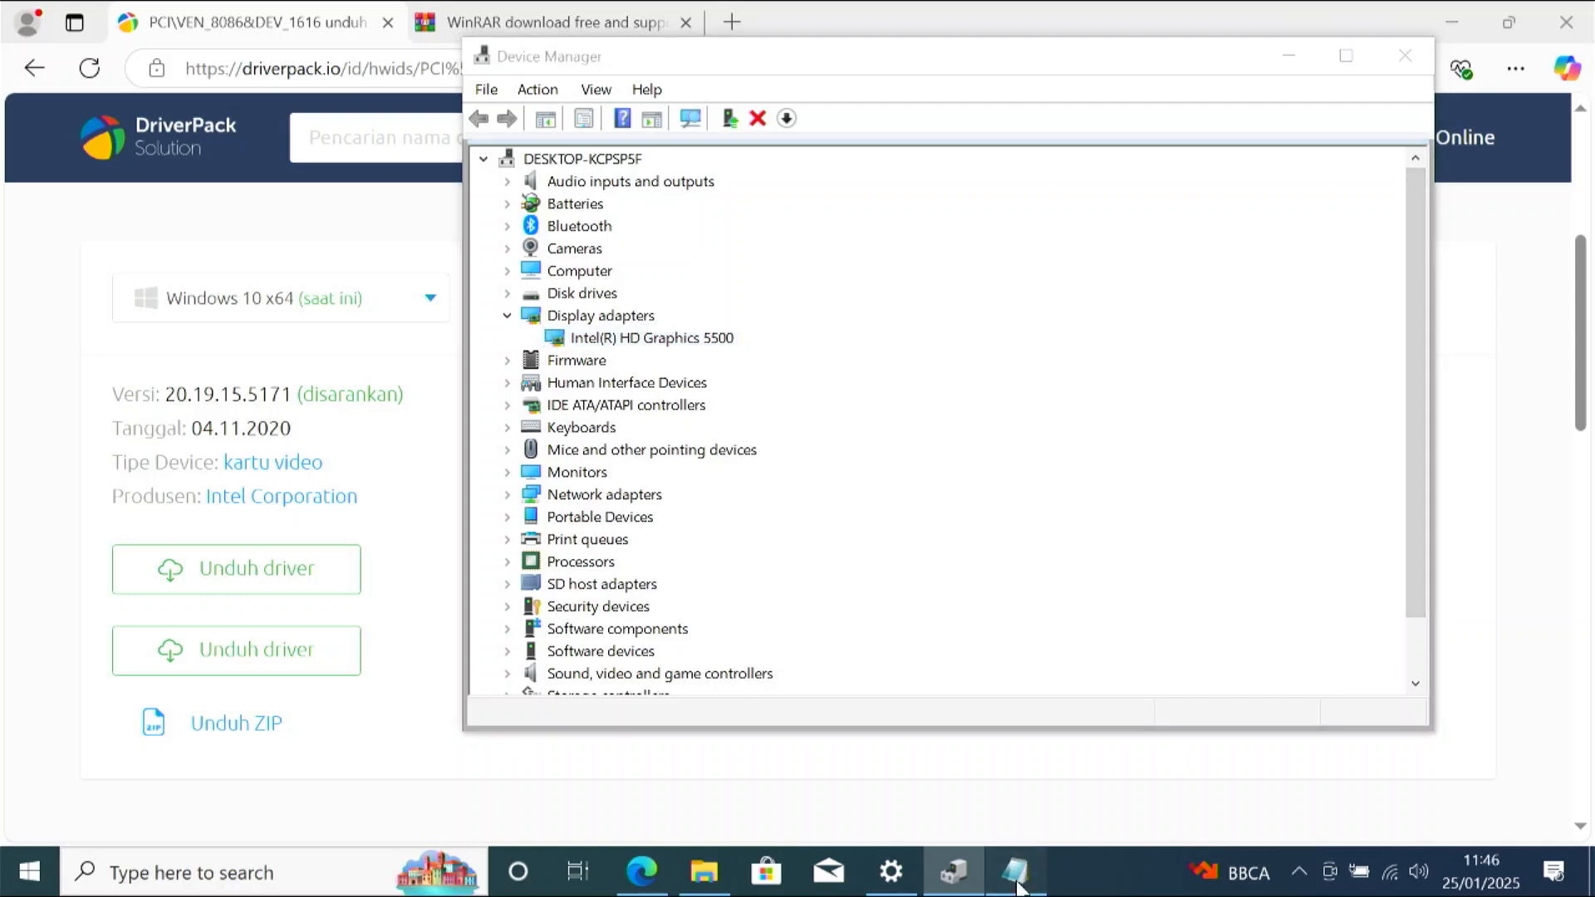
drag(214, 176, 553, 262)
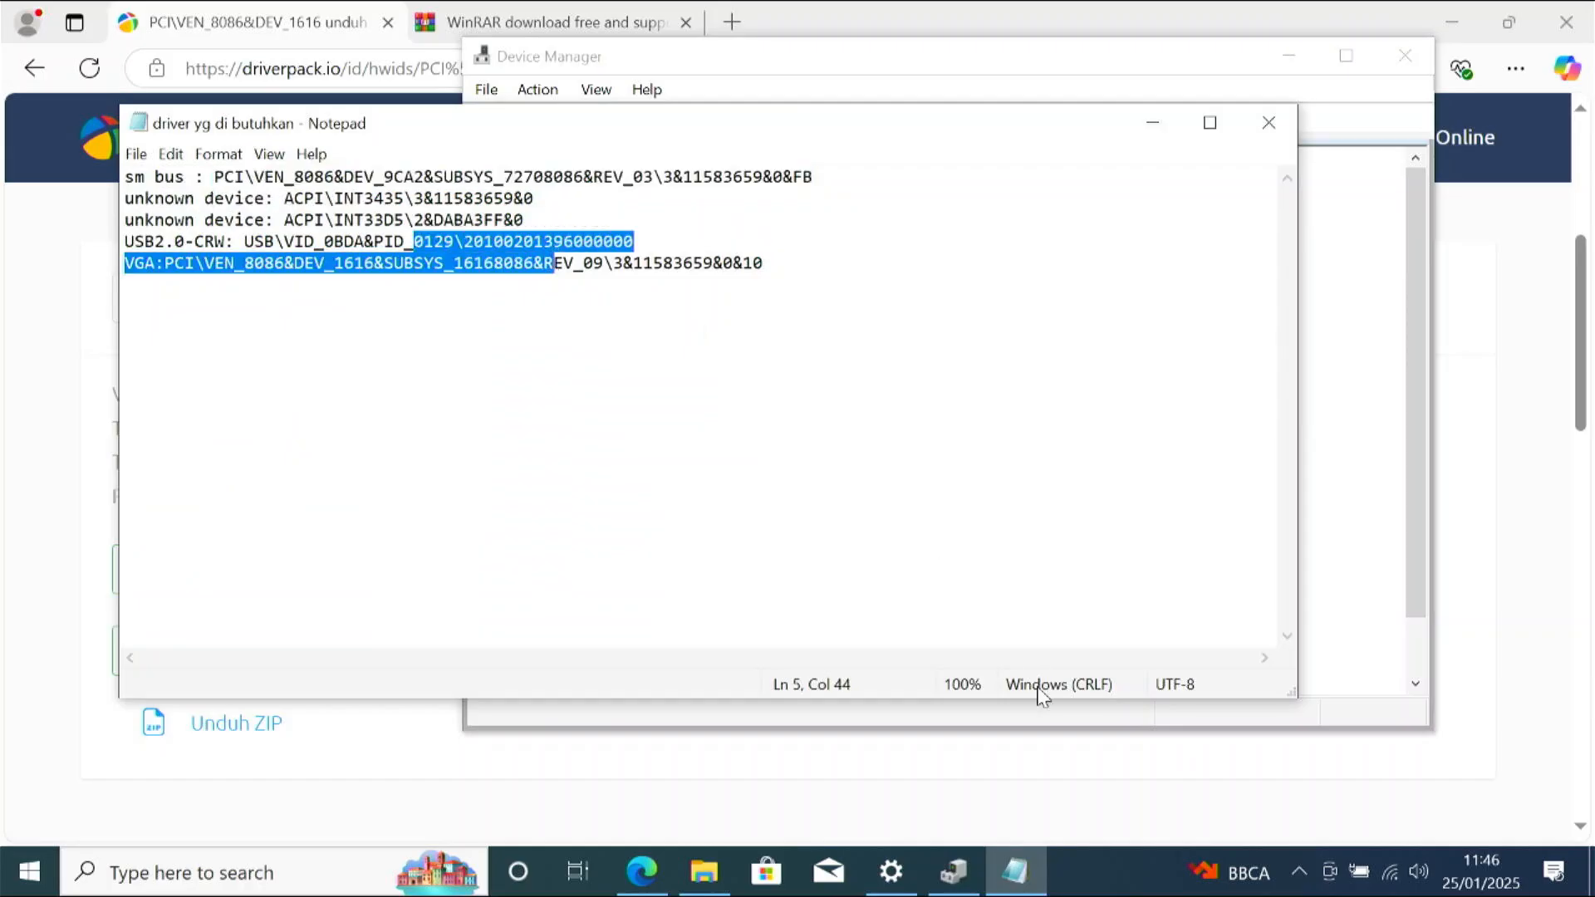
click(36, 385)
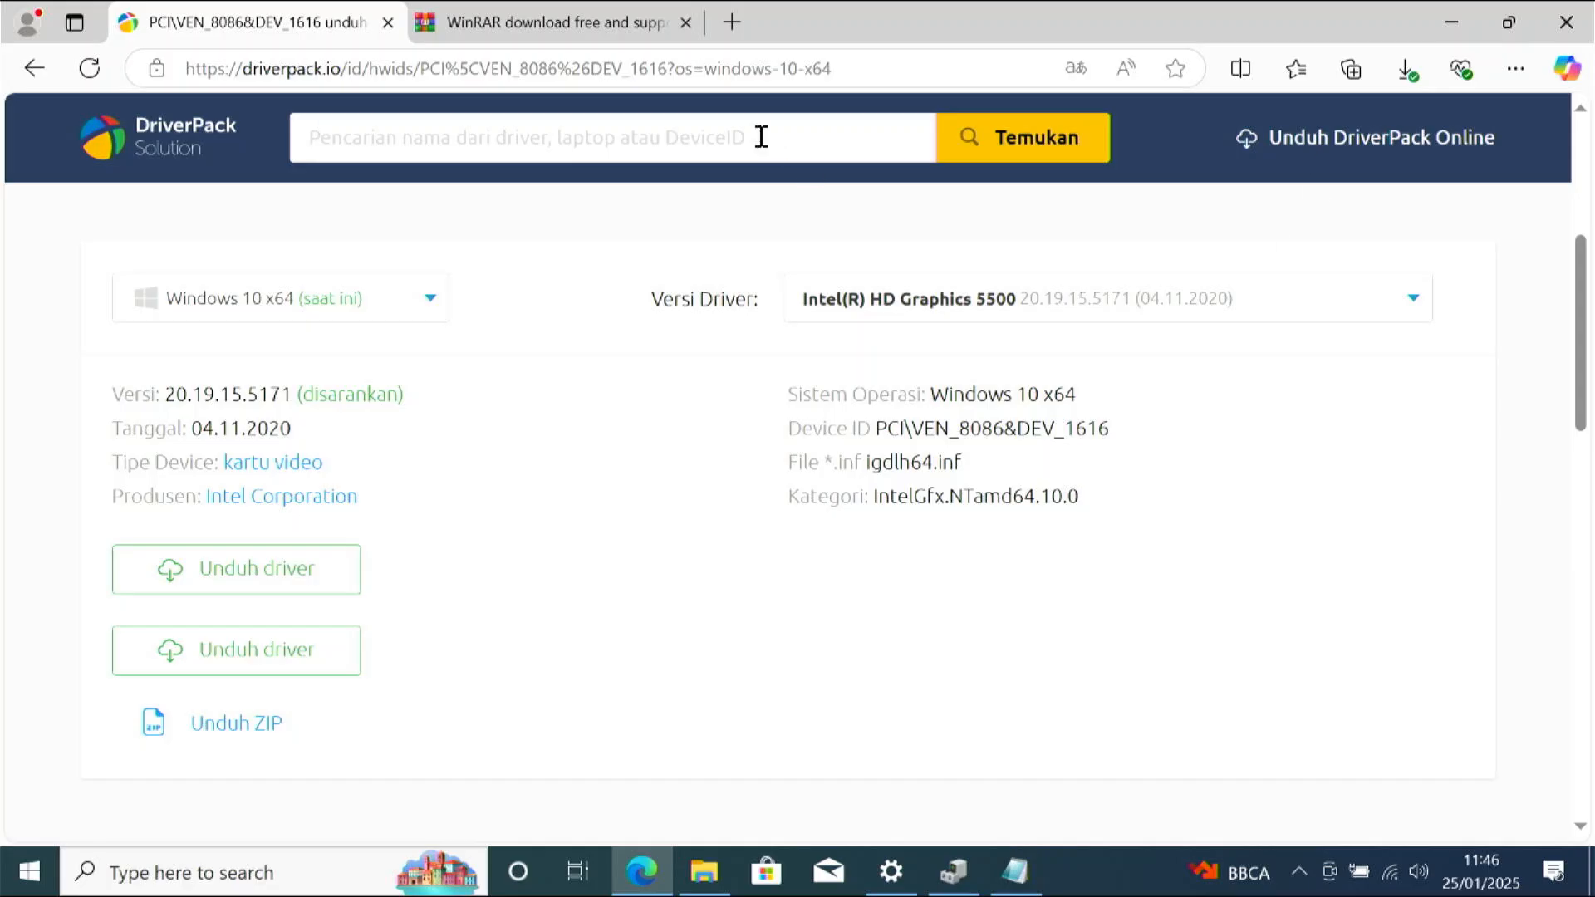
click(548, 23)
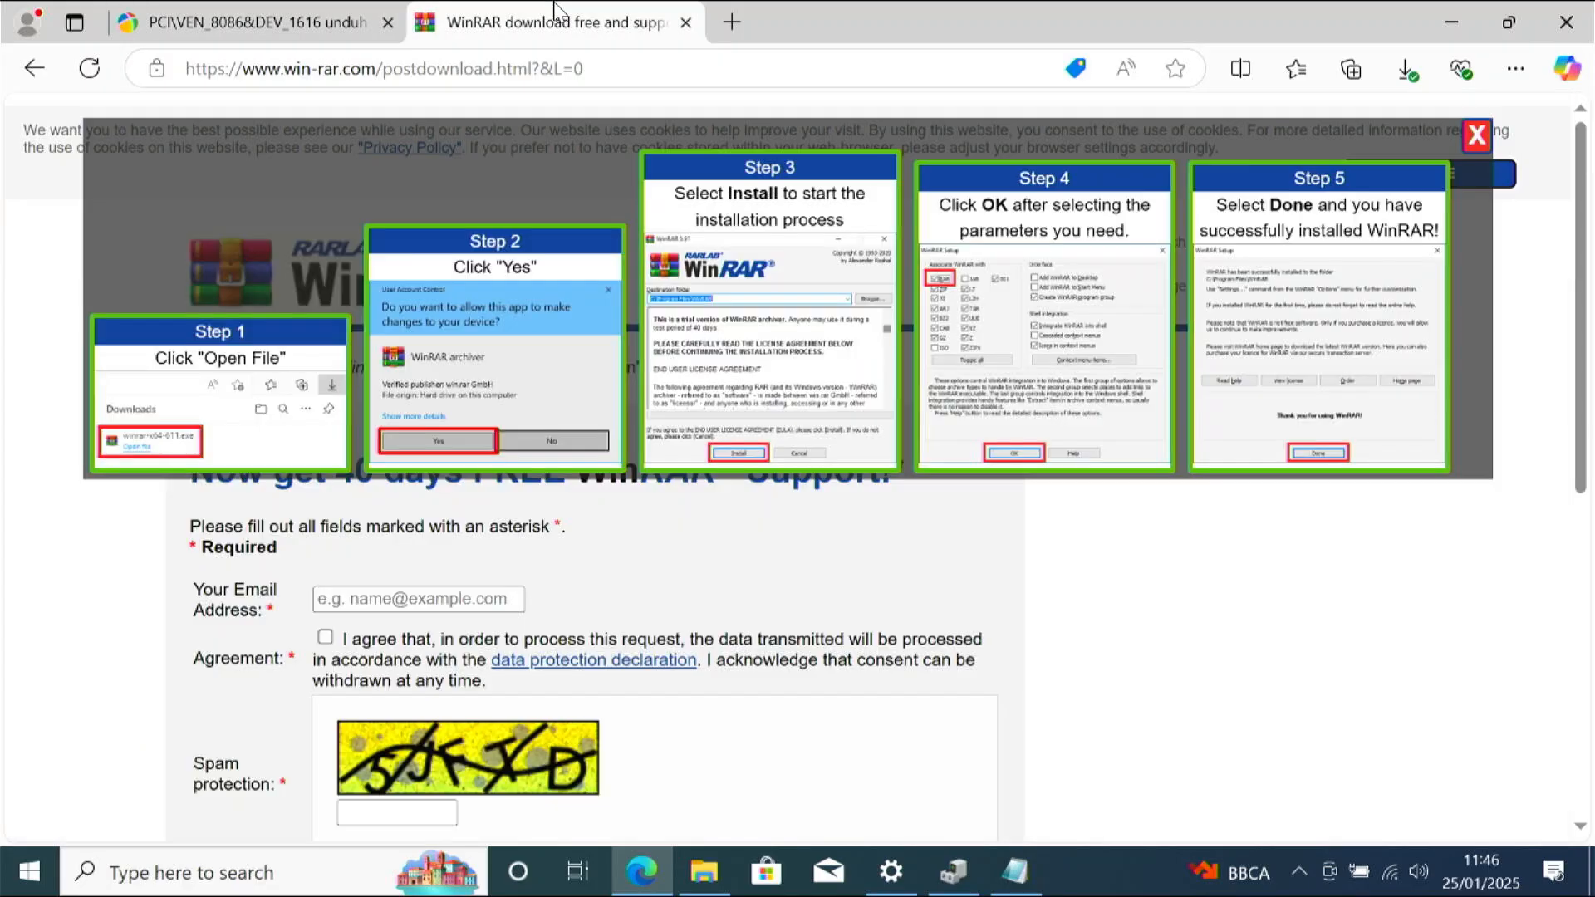
click(235, 11)
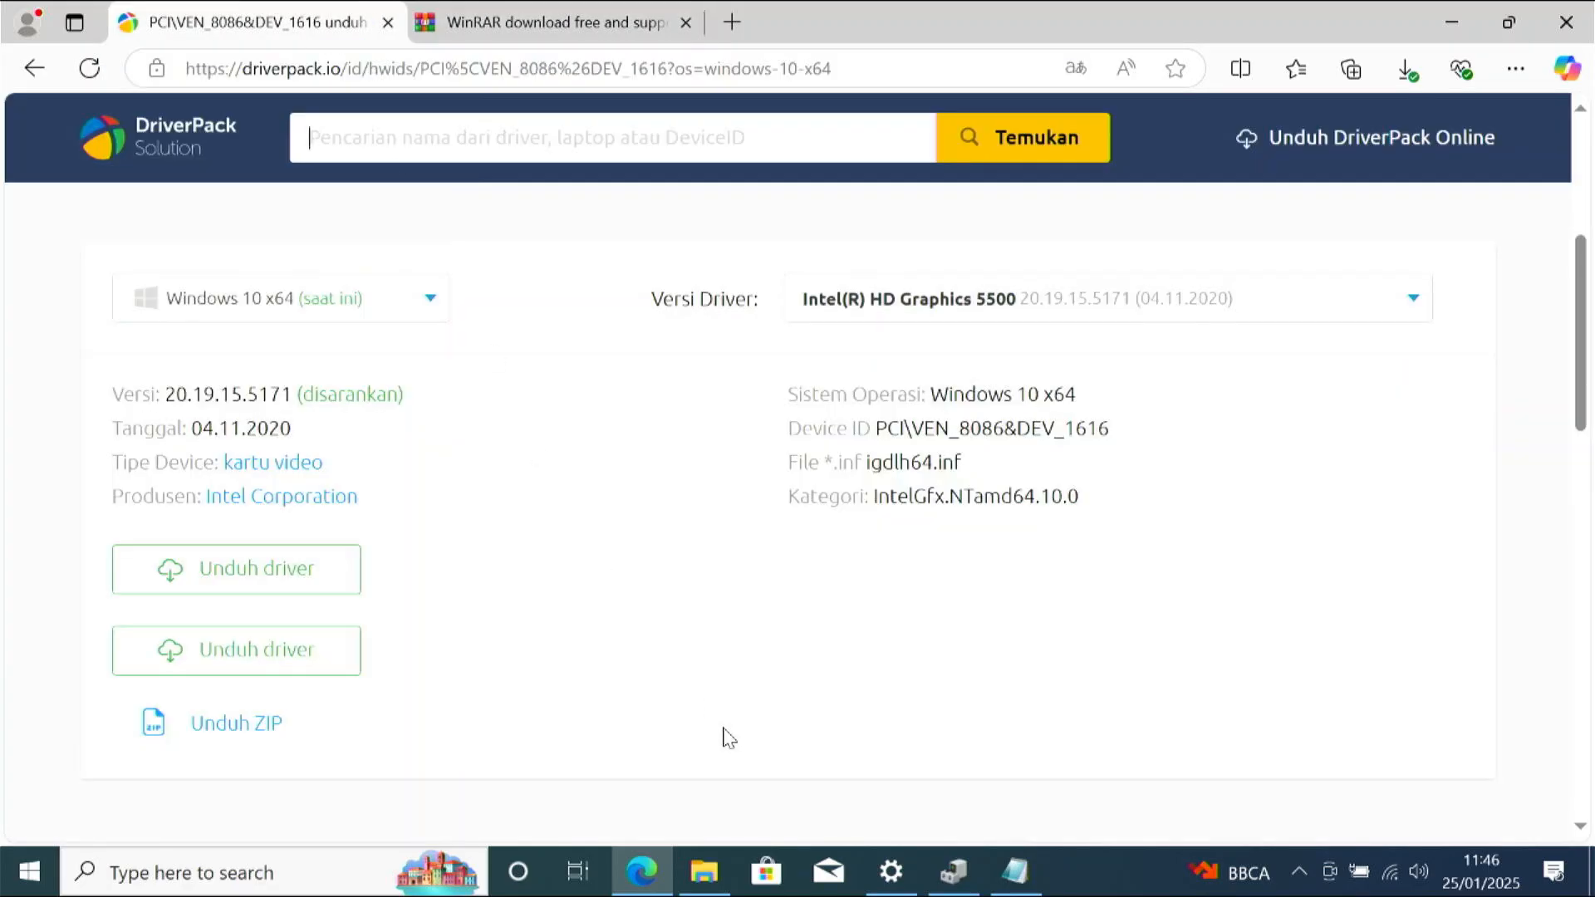
Switch to the Downloads folder in File Explorer and sort its contents by date modified, newest first.
click(704, 871)
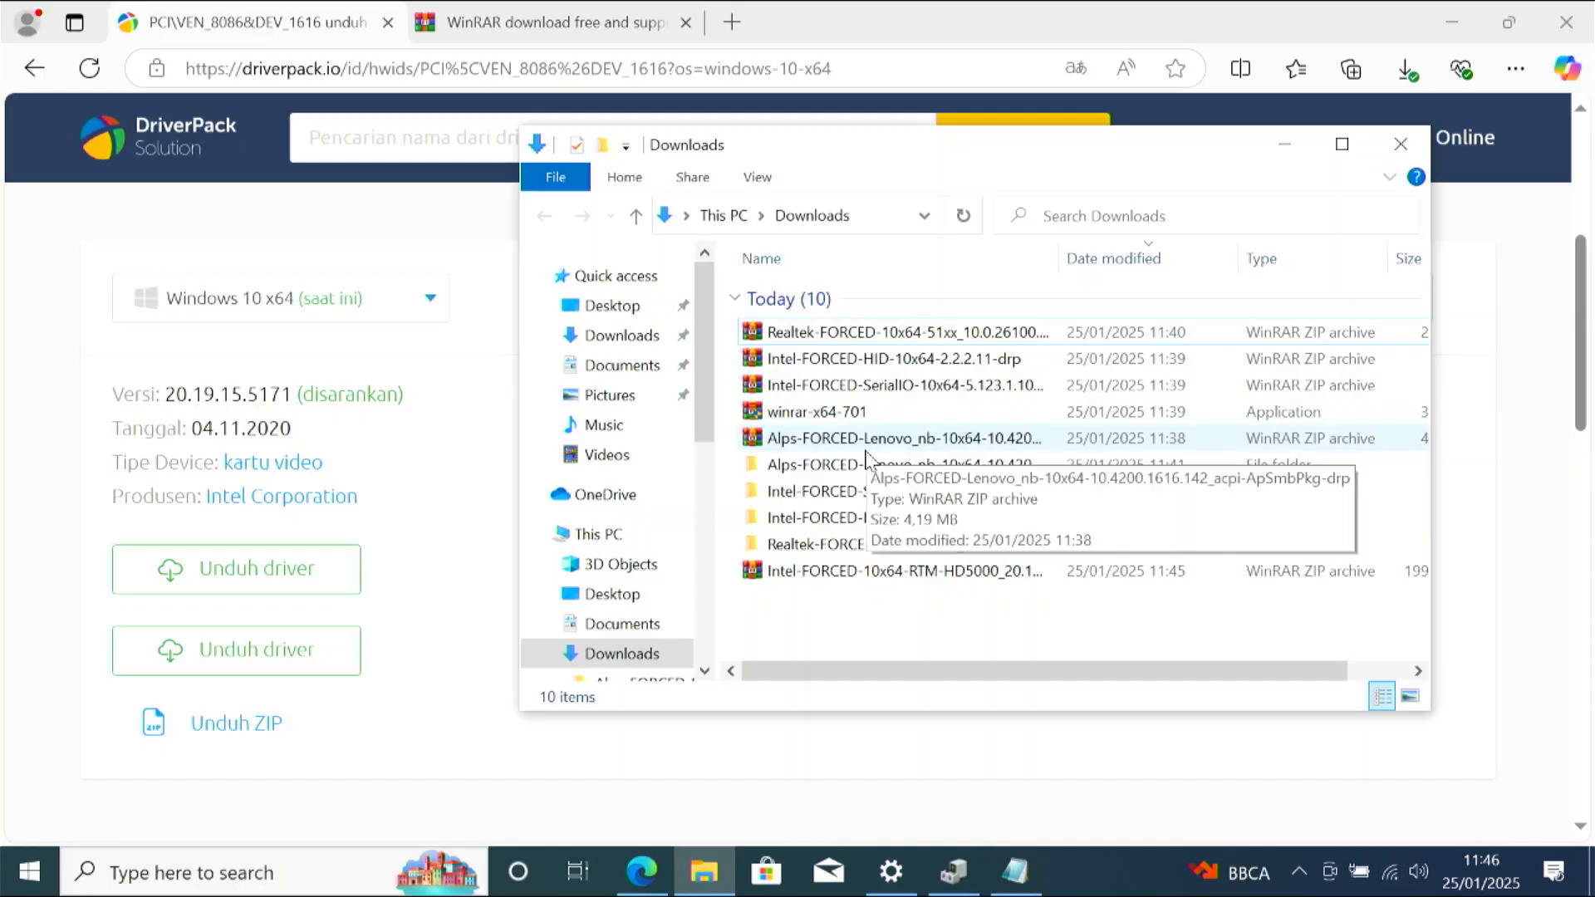
click(953, 870)
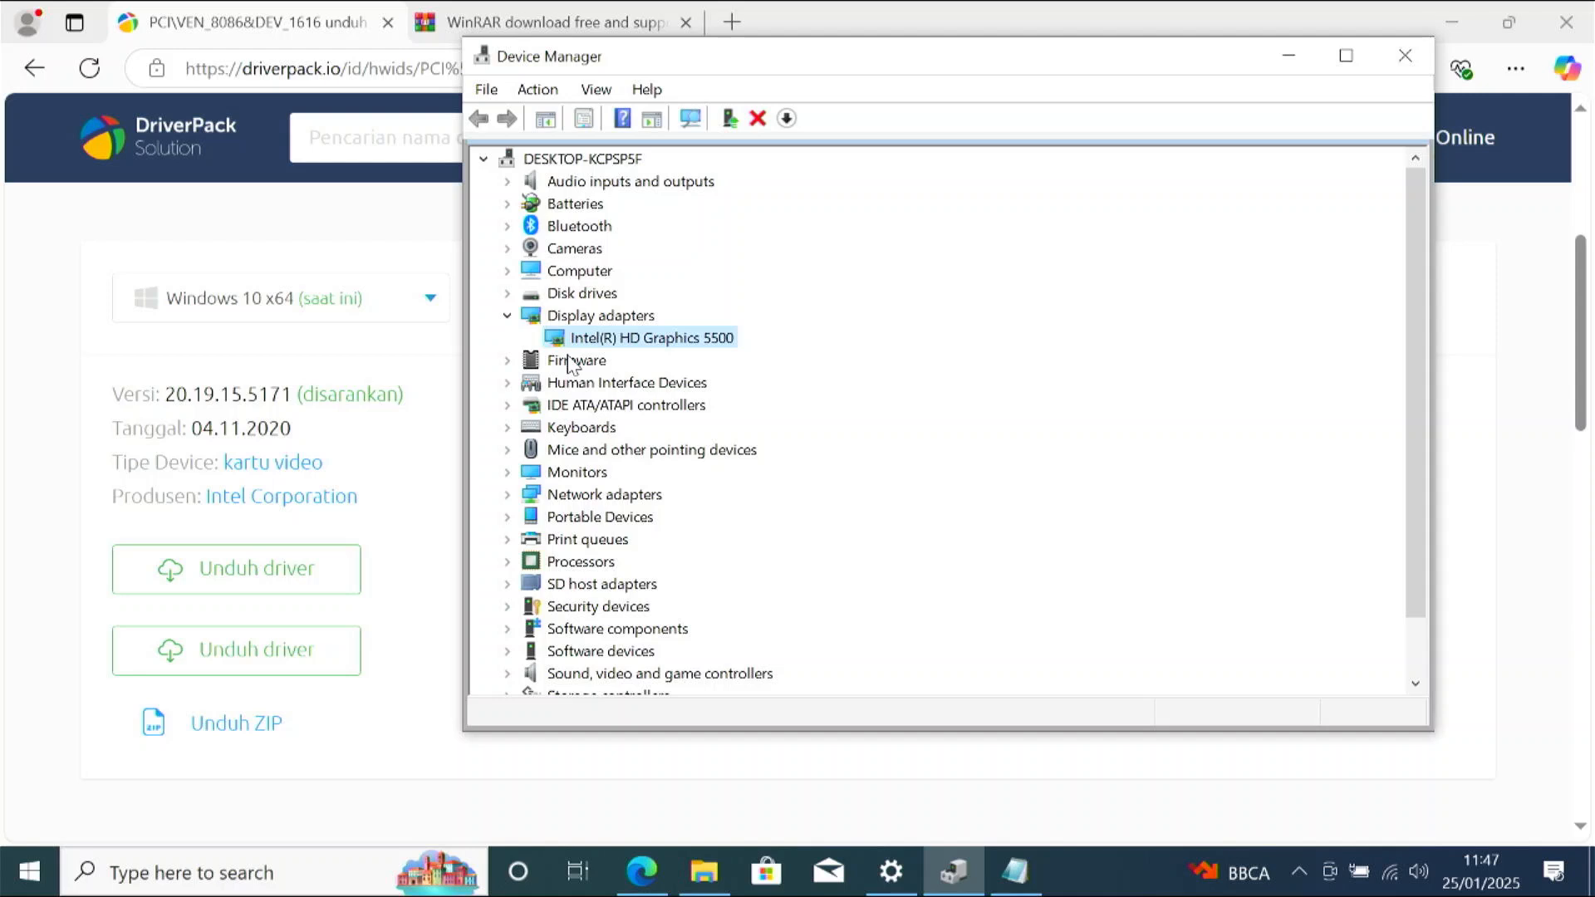
right_click(666, 347)
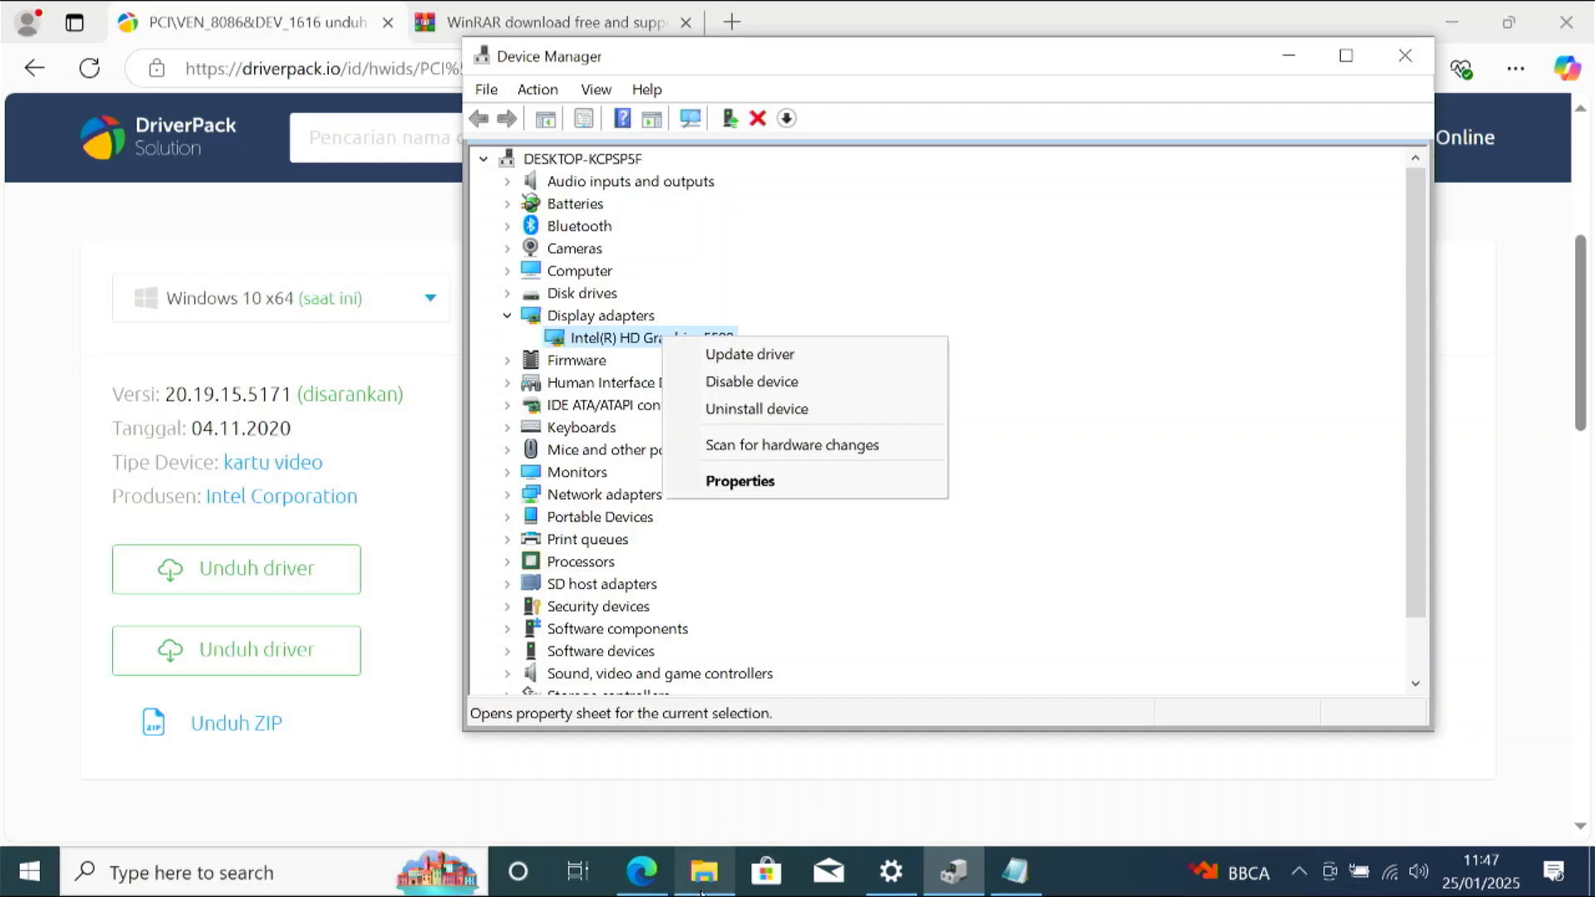
mouse_move(641, 887)
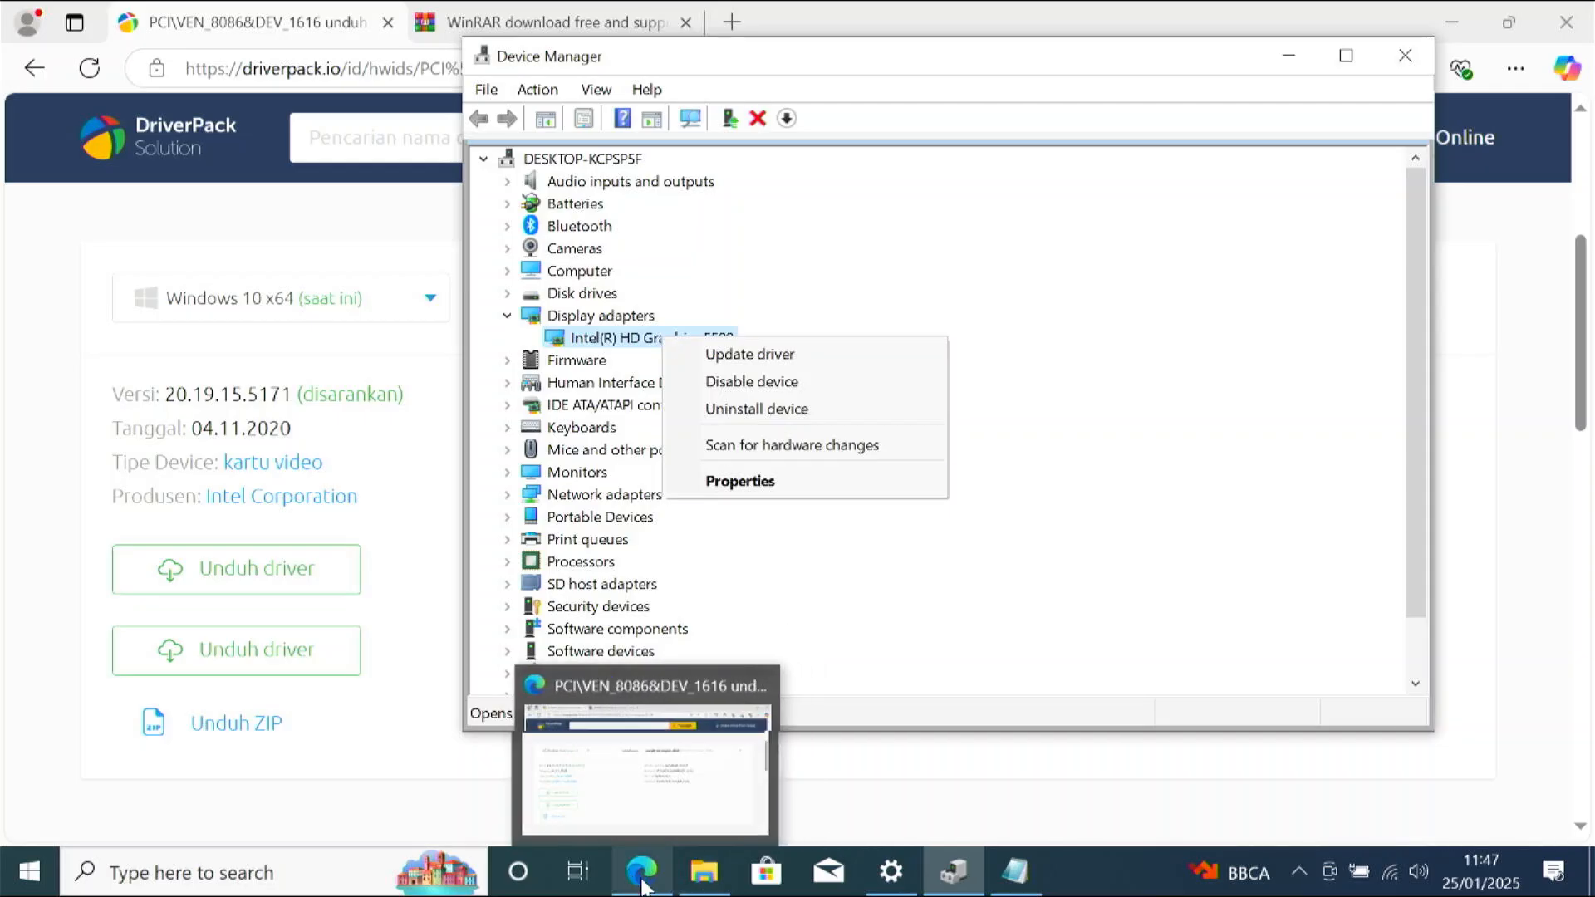
click(704, 872)
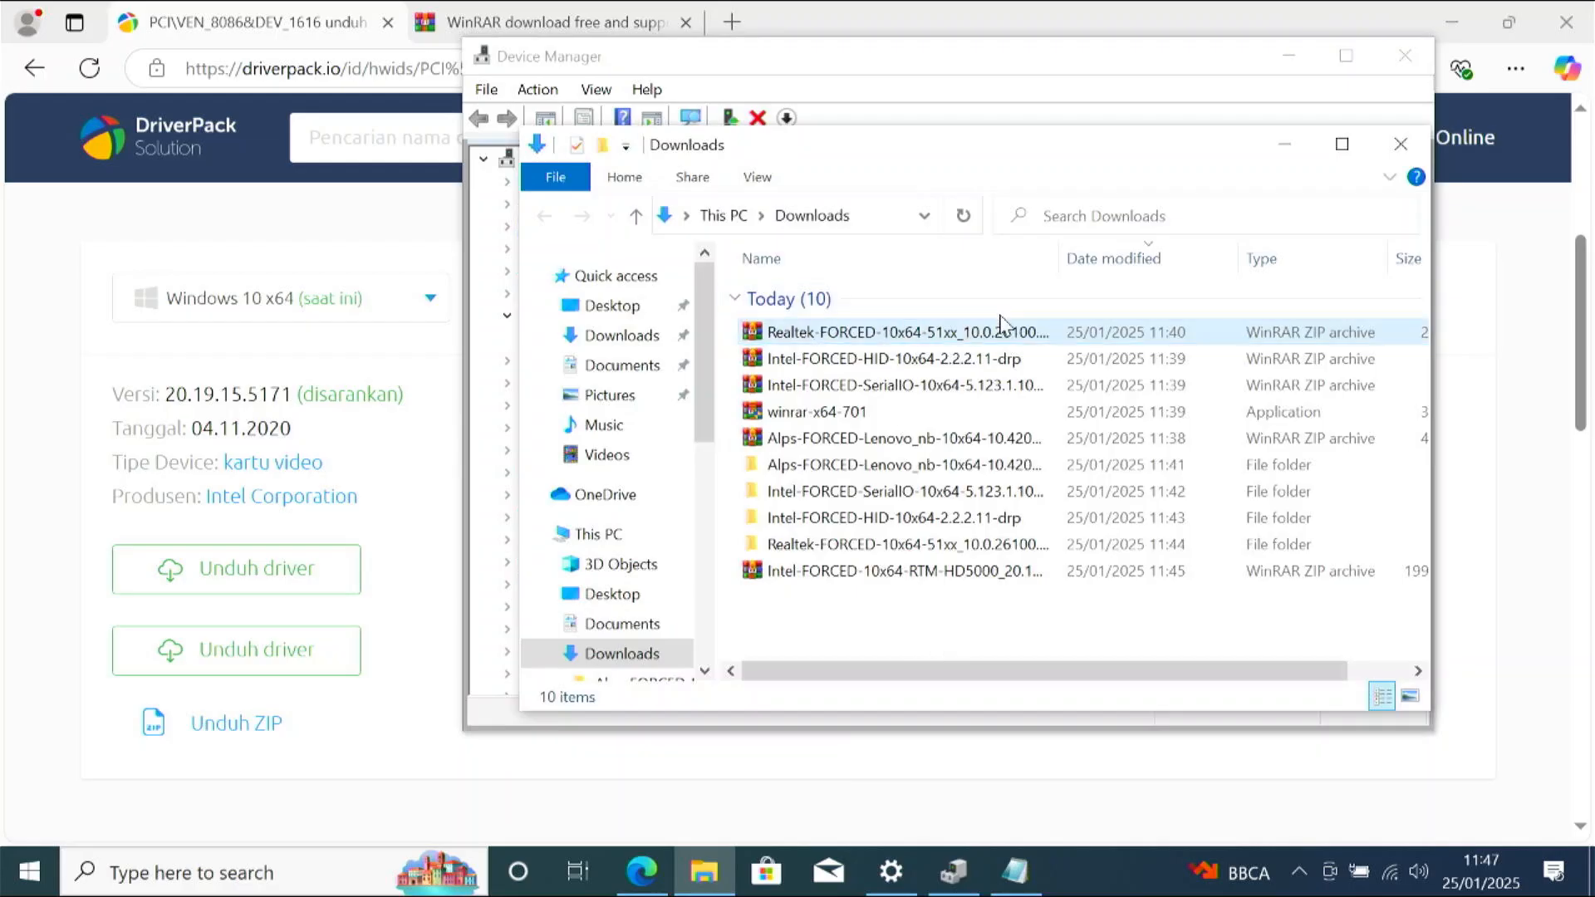
click(1131, 260)
click(1136, 264)
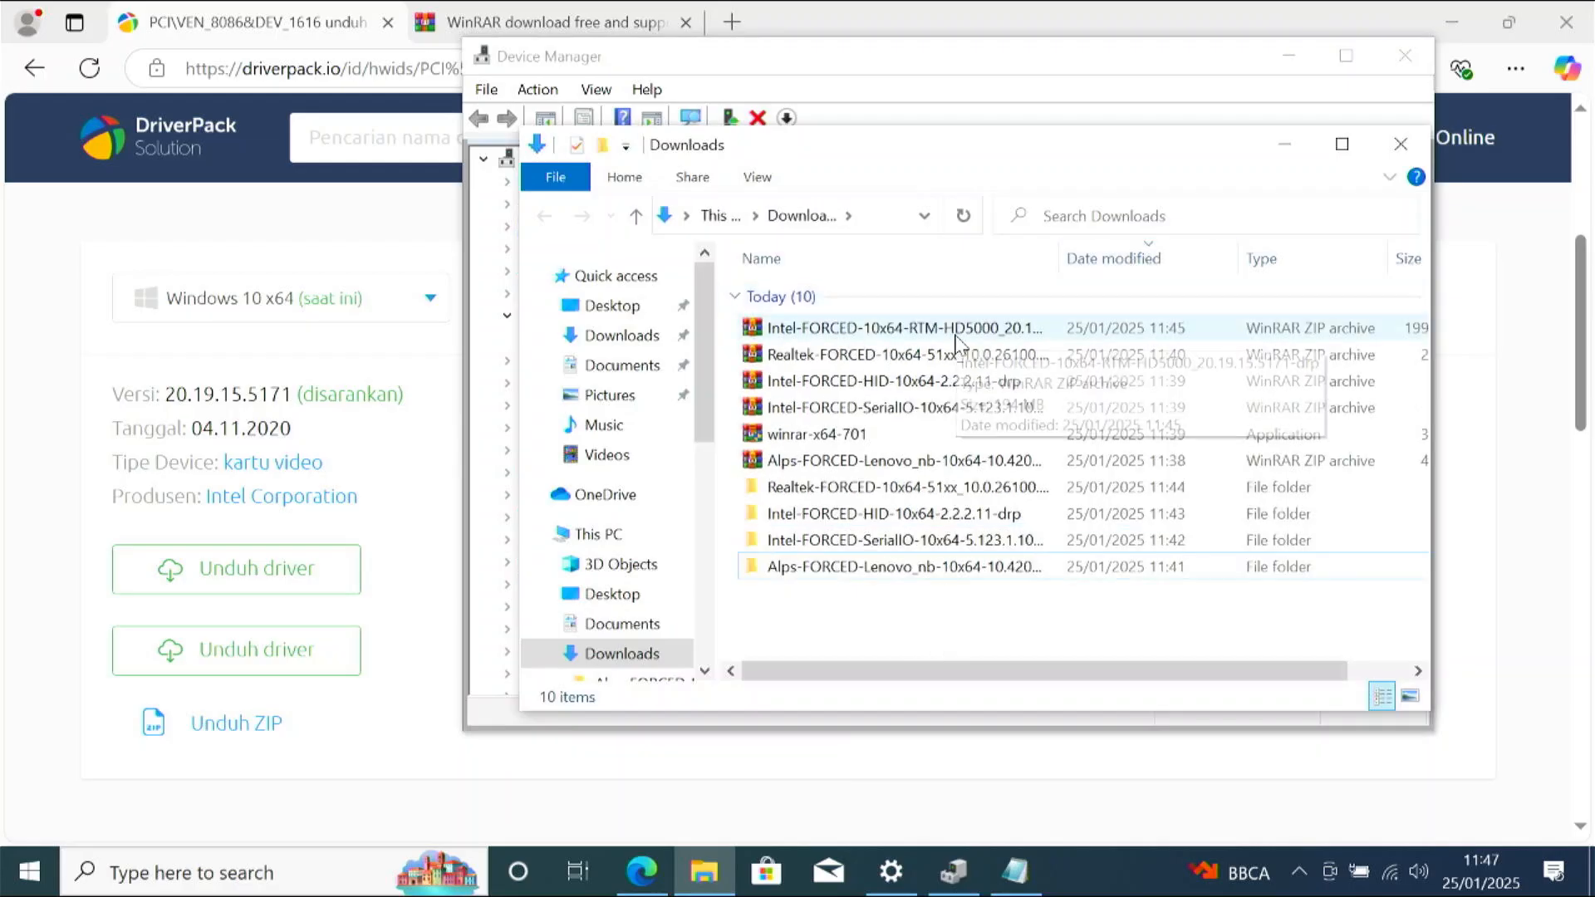
Extract the Intel-FORCED-10x64-RTM-HD5000_20.19.15.5171-drp ZIP archive in Downloads into a folder of the same name.
click(957, 332)
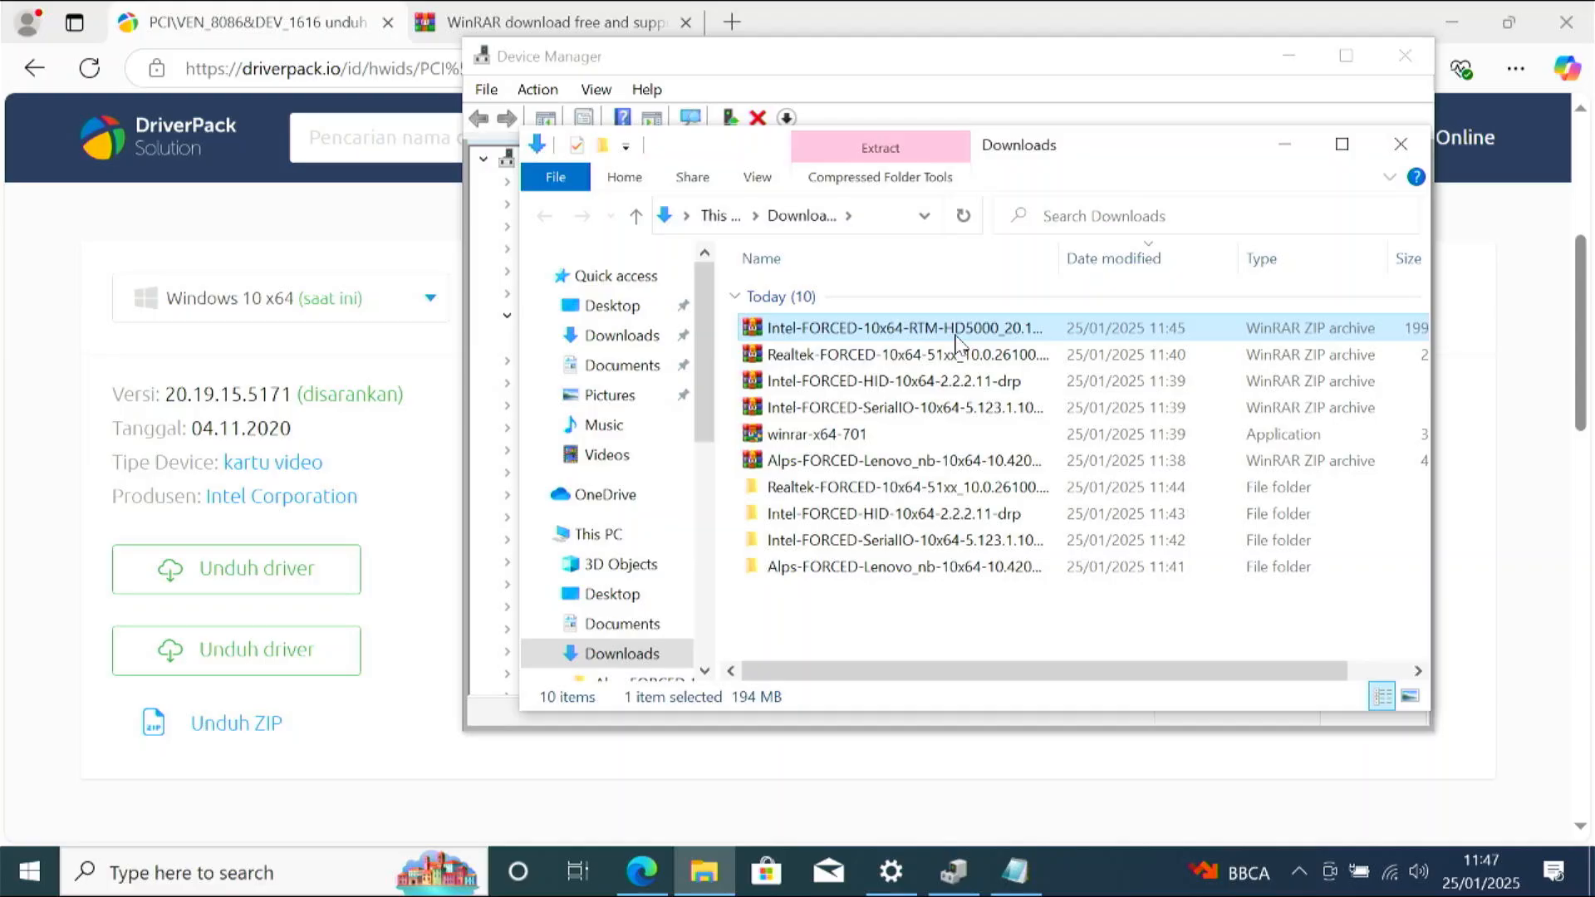
right_click(956, 336)
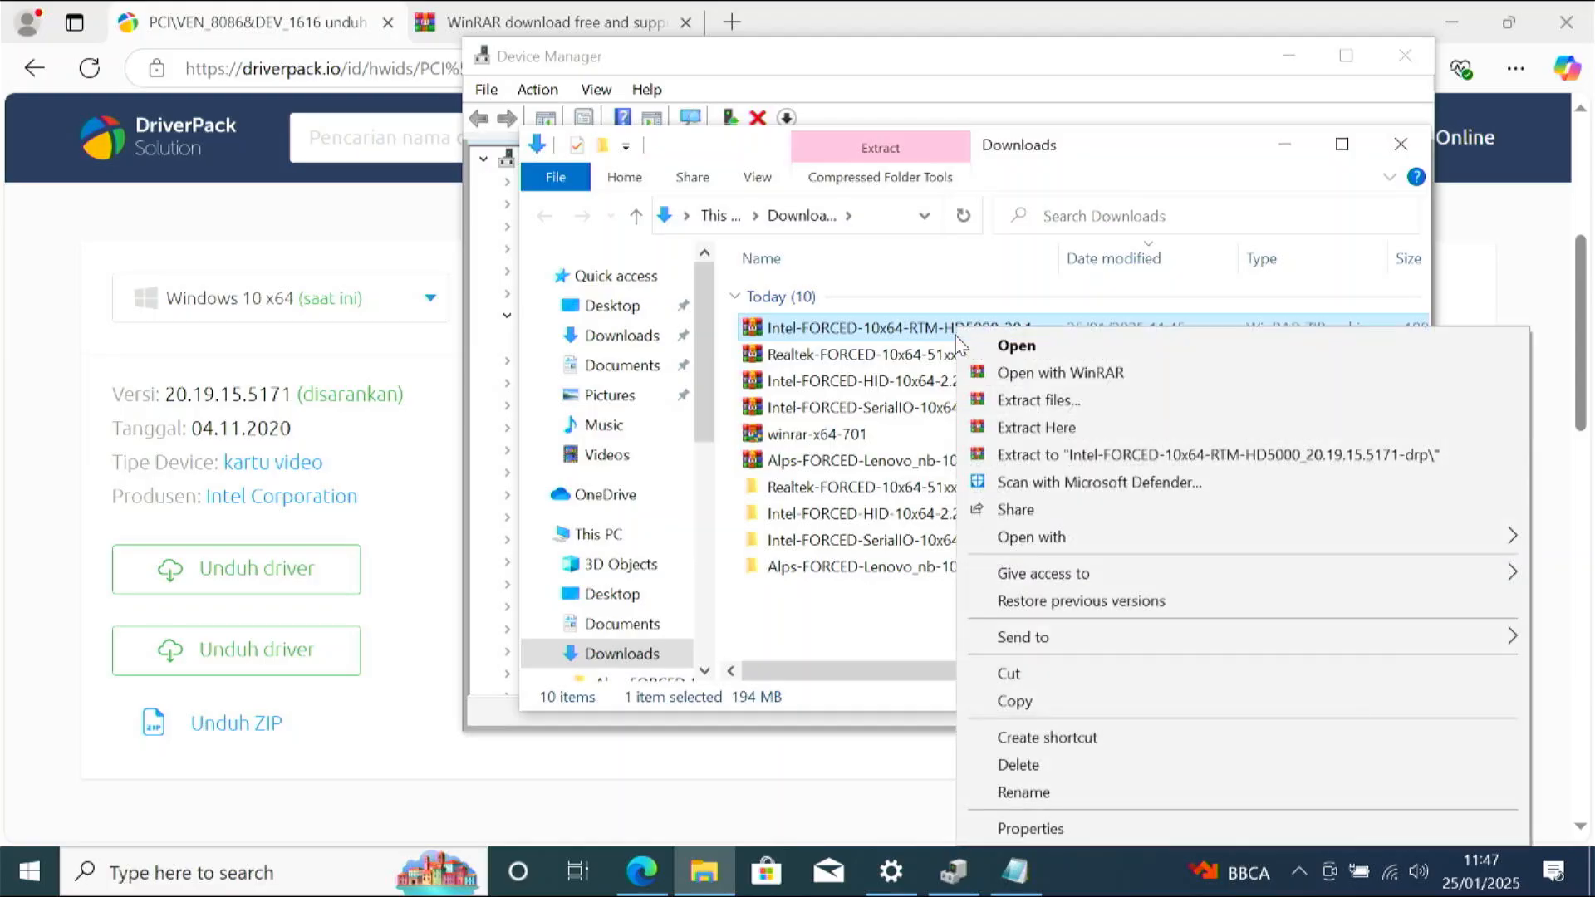
click(1131, 455)
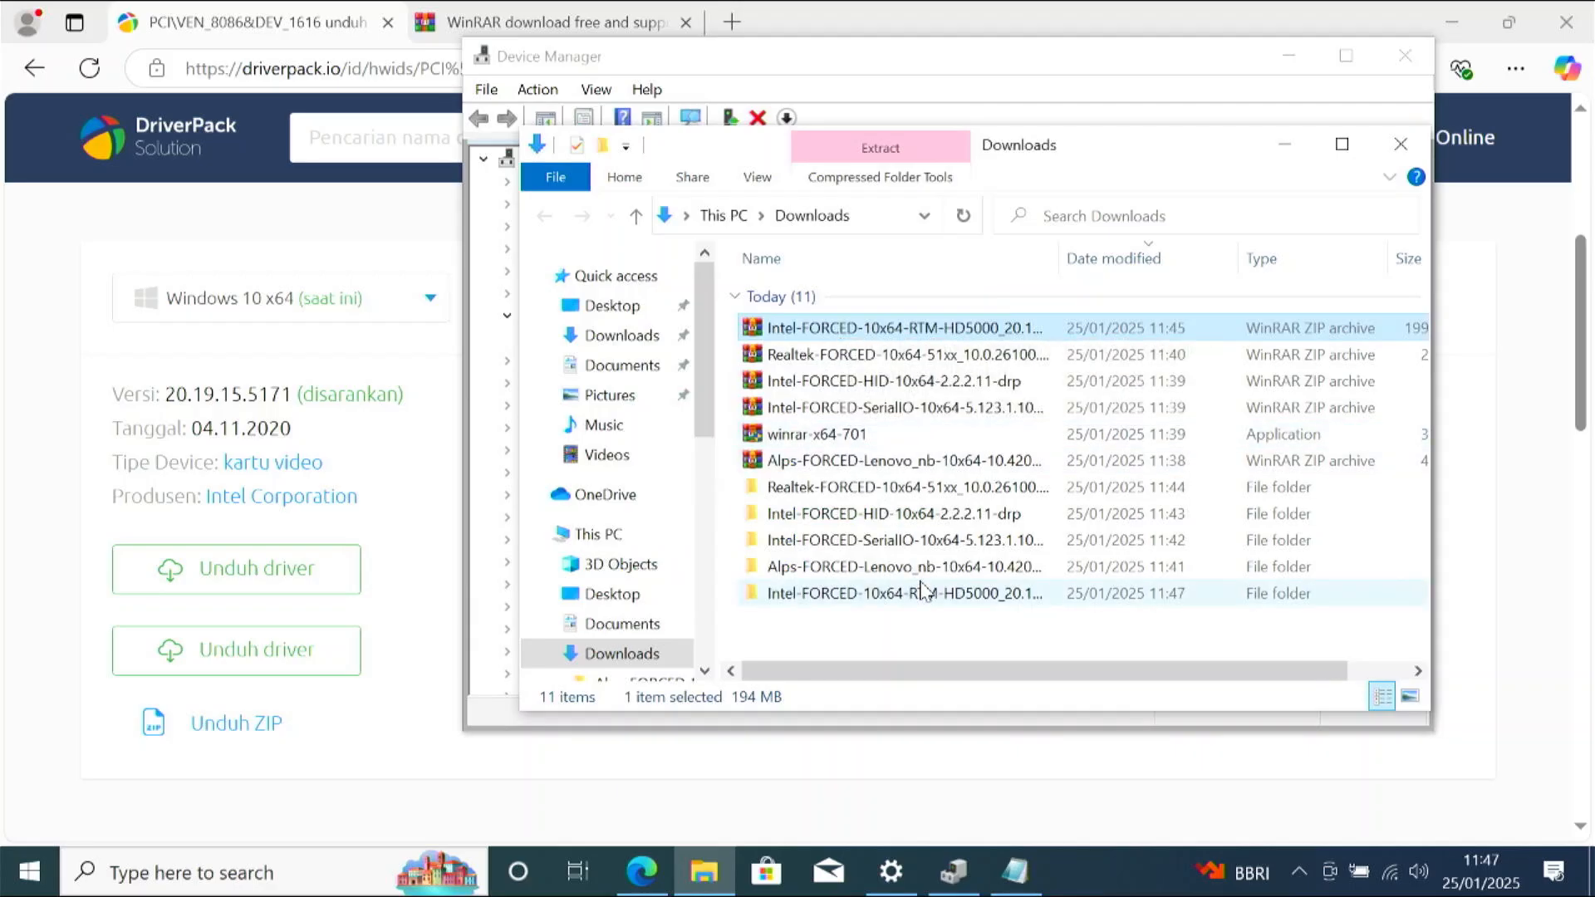
click(995, 625)
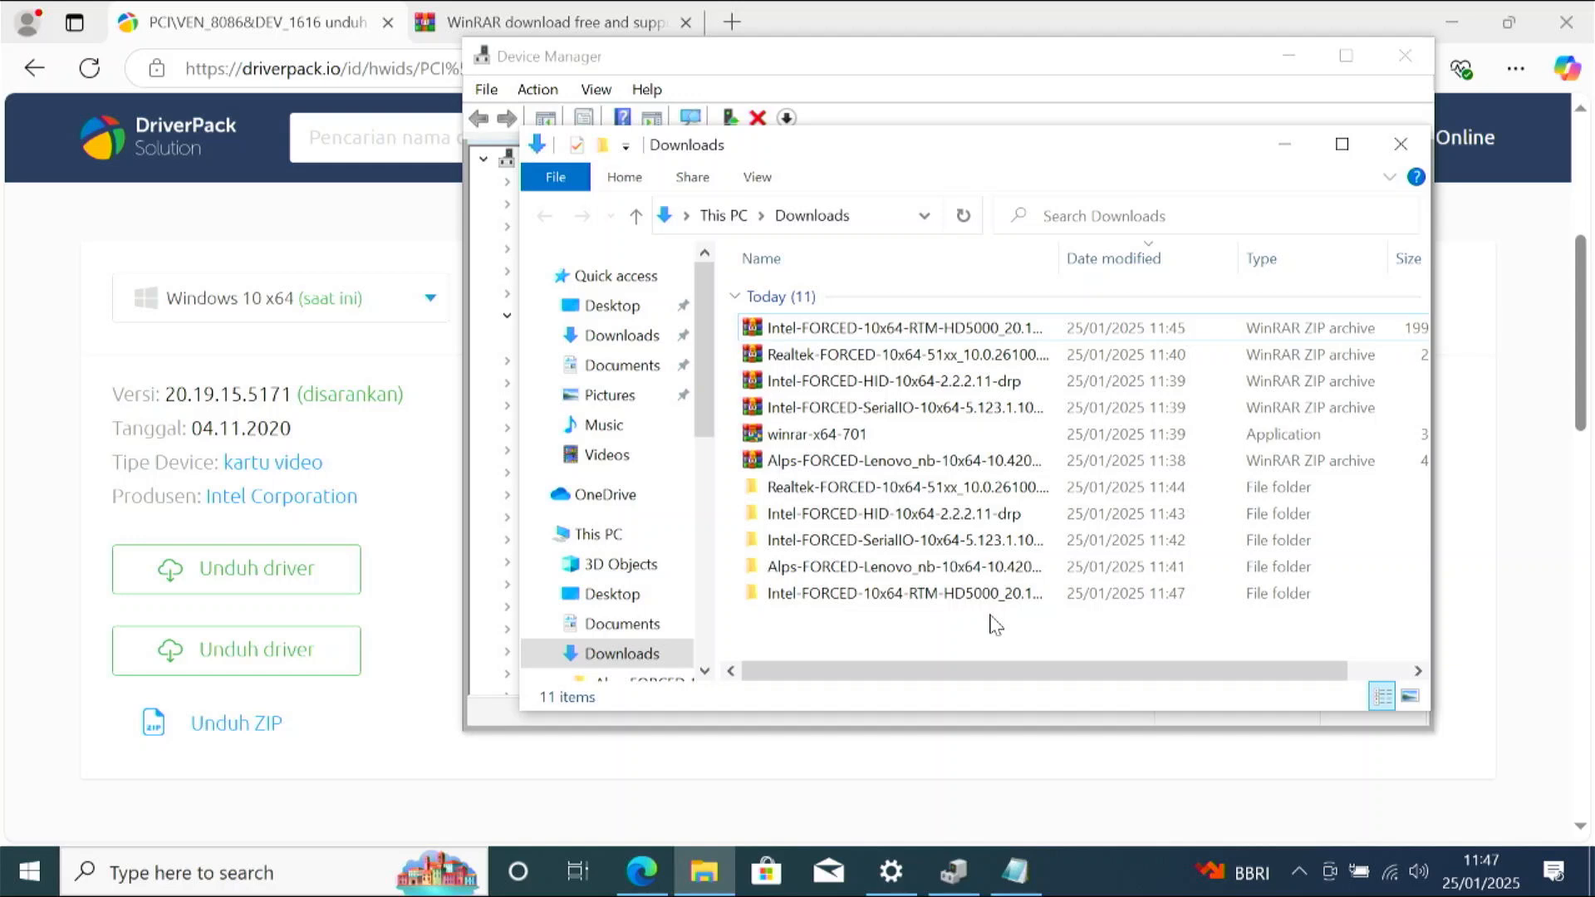
Start updating the Intel(R) HD Graphics 5500 driver in Device Manager, choosing to browse the computer for drivers.
click(963, 889)
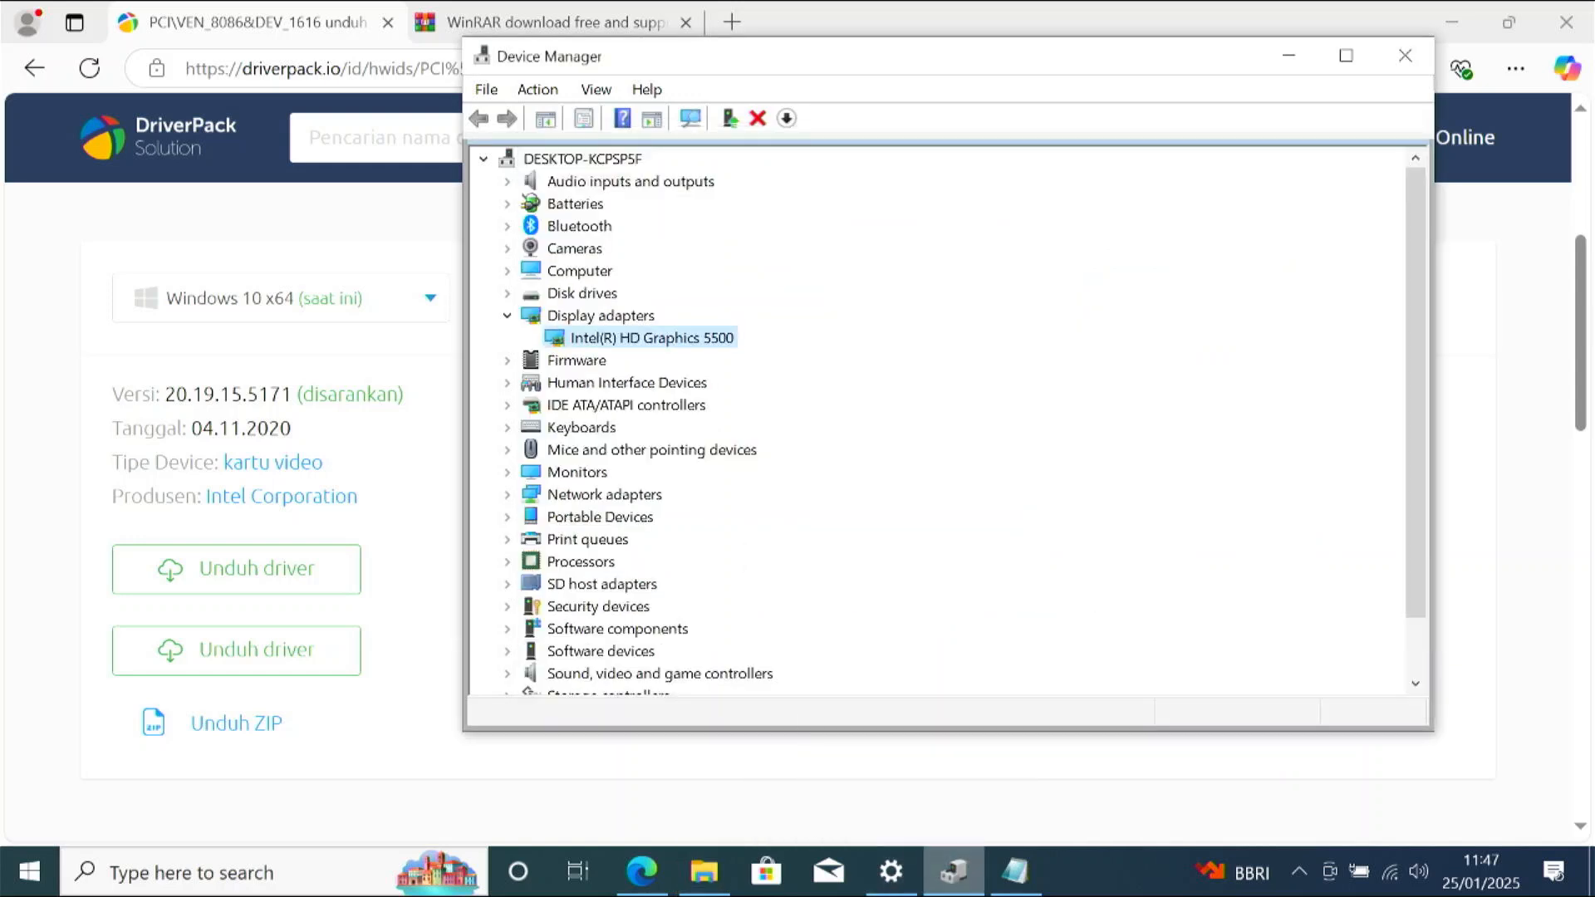
right_click(629, 346)
click(702, 354)
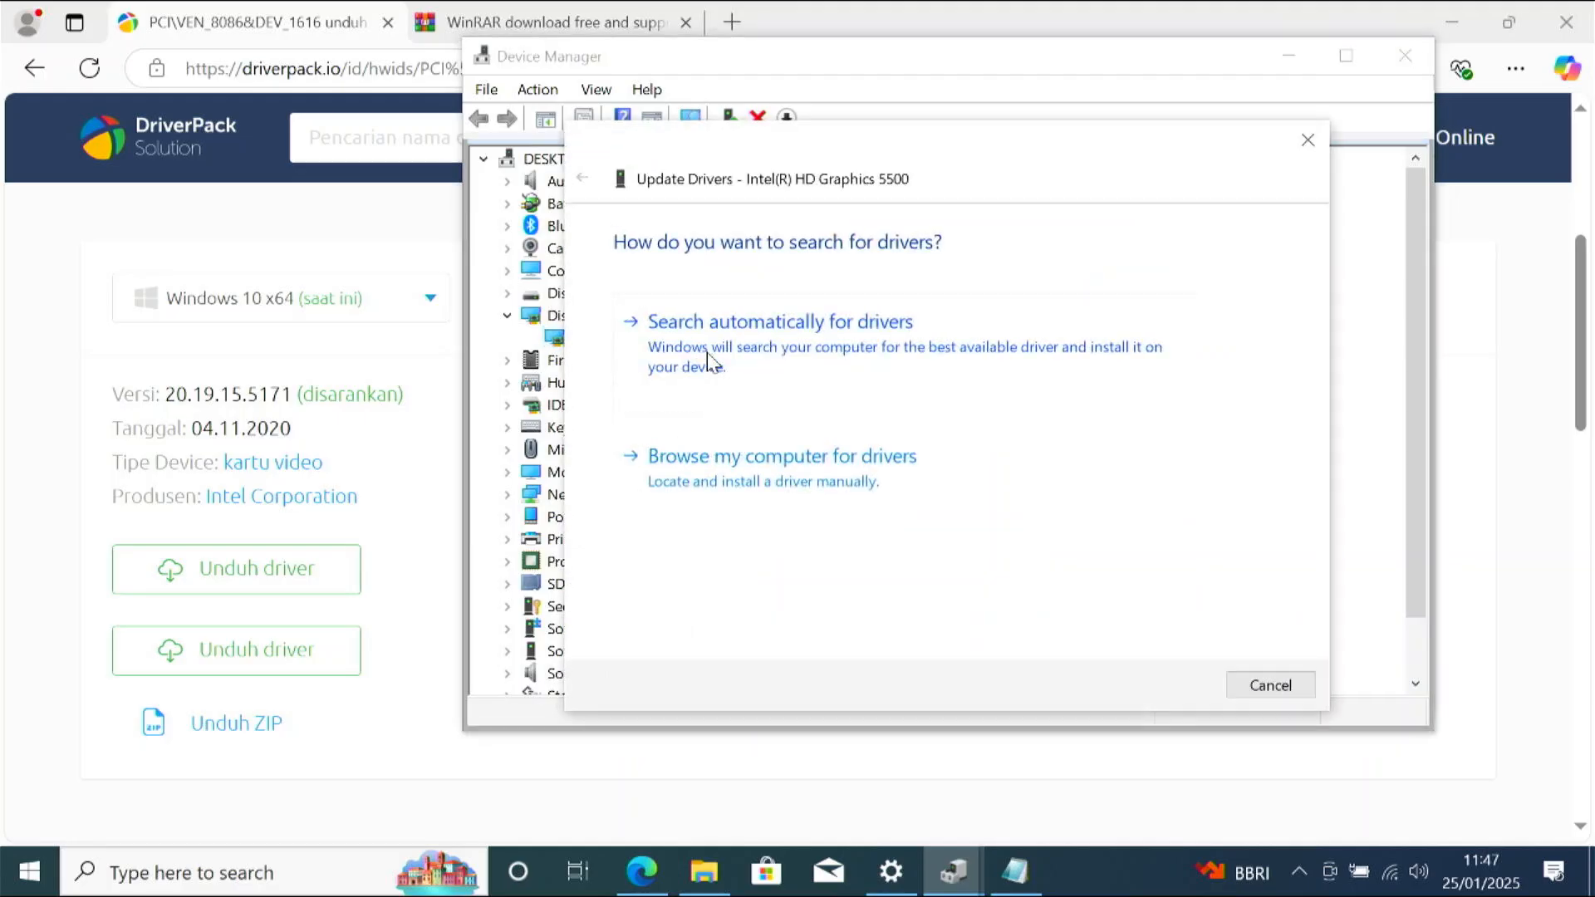
click(764, 461)
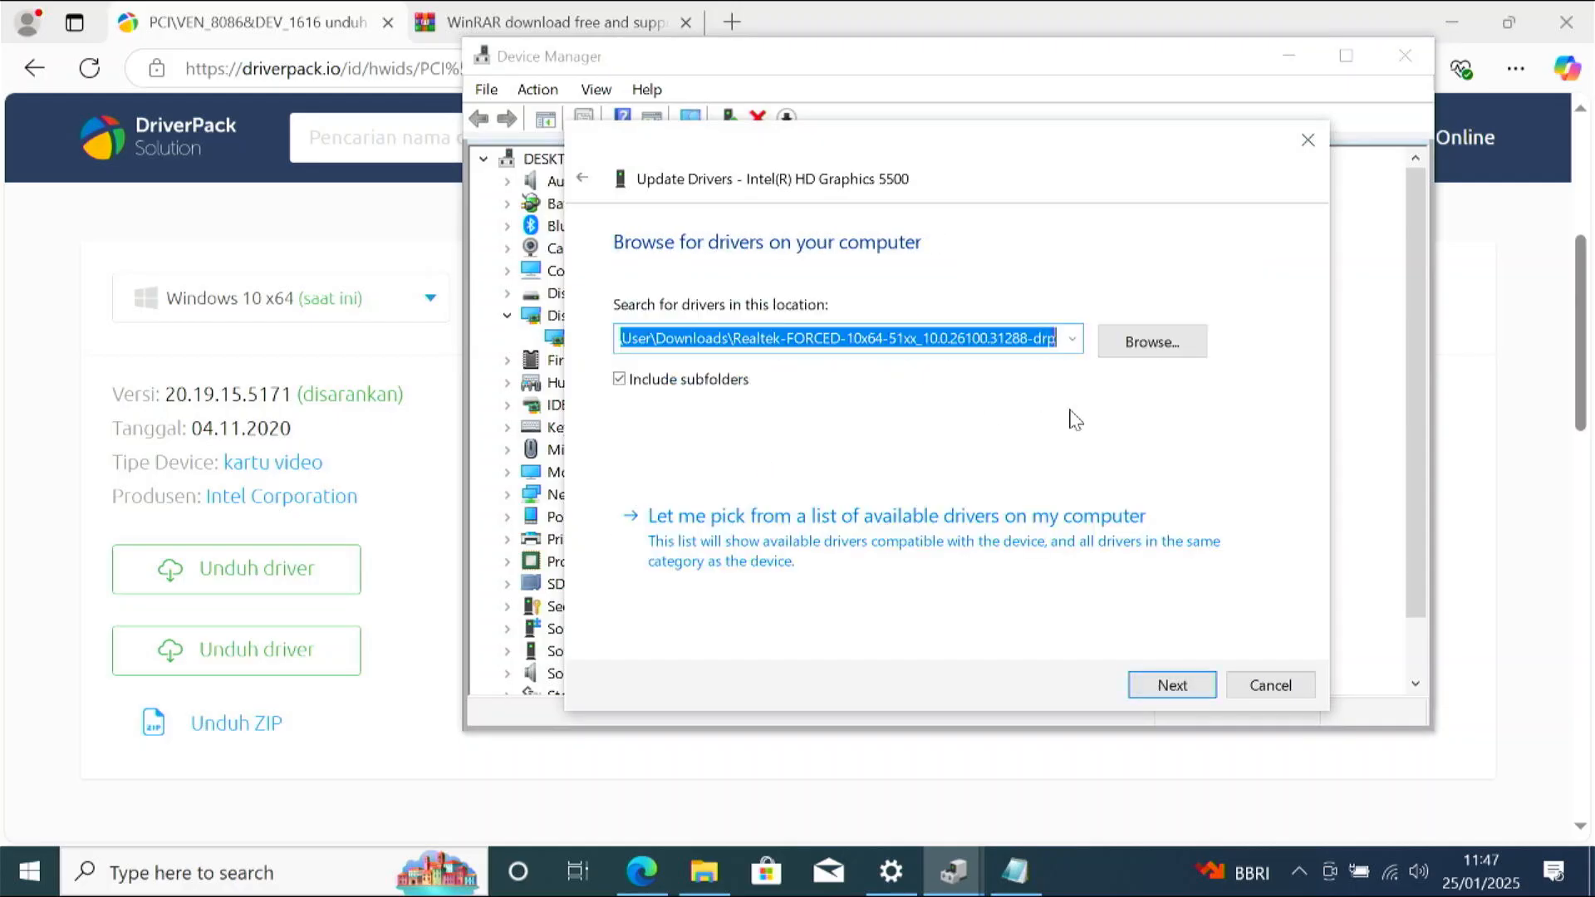
Choose the extracted Intel-FORCED-10x64-RTM-HD5000_20.19.15.5171-drp folder in Downloads as the driver location and start the installation.
click(1158, 349)
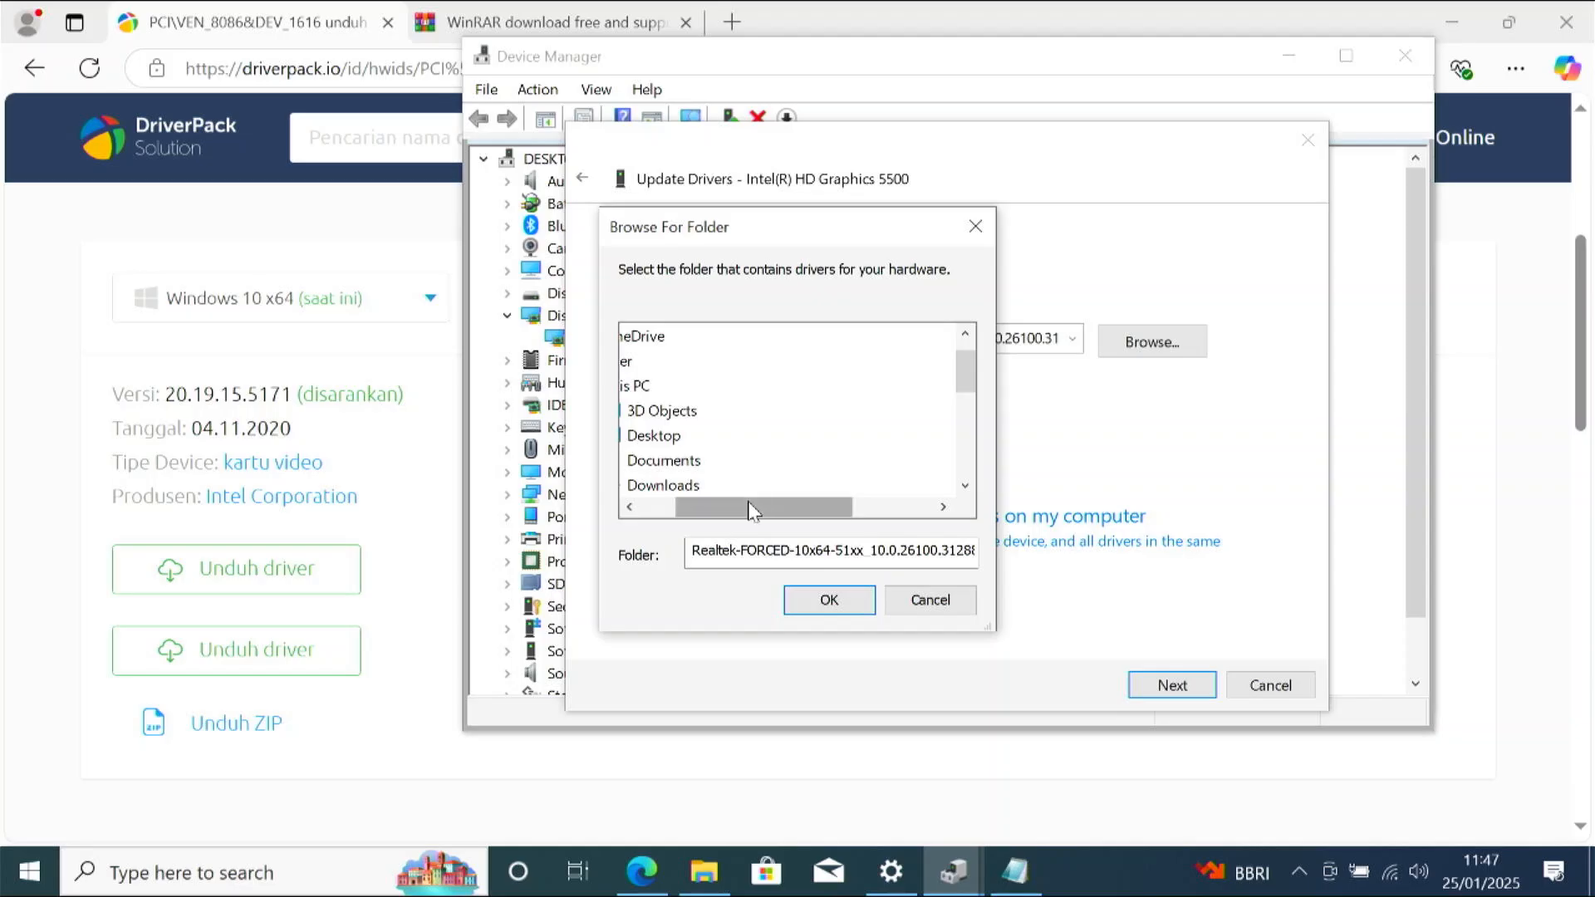
drag(761, 510, 708, 505)
click(967, 486)
click(967, 486)
click(967, 486)
click(968, 486)
click(967, 487)
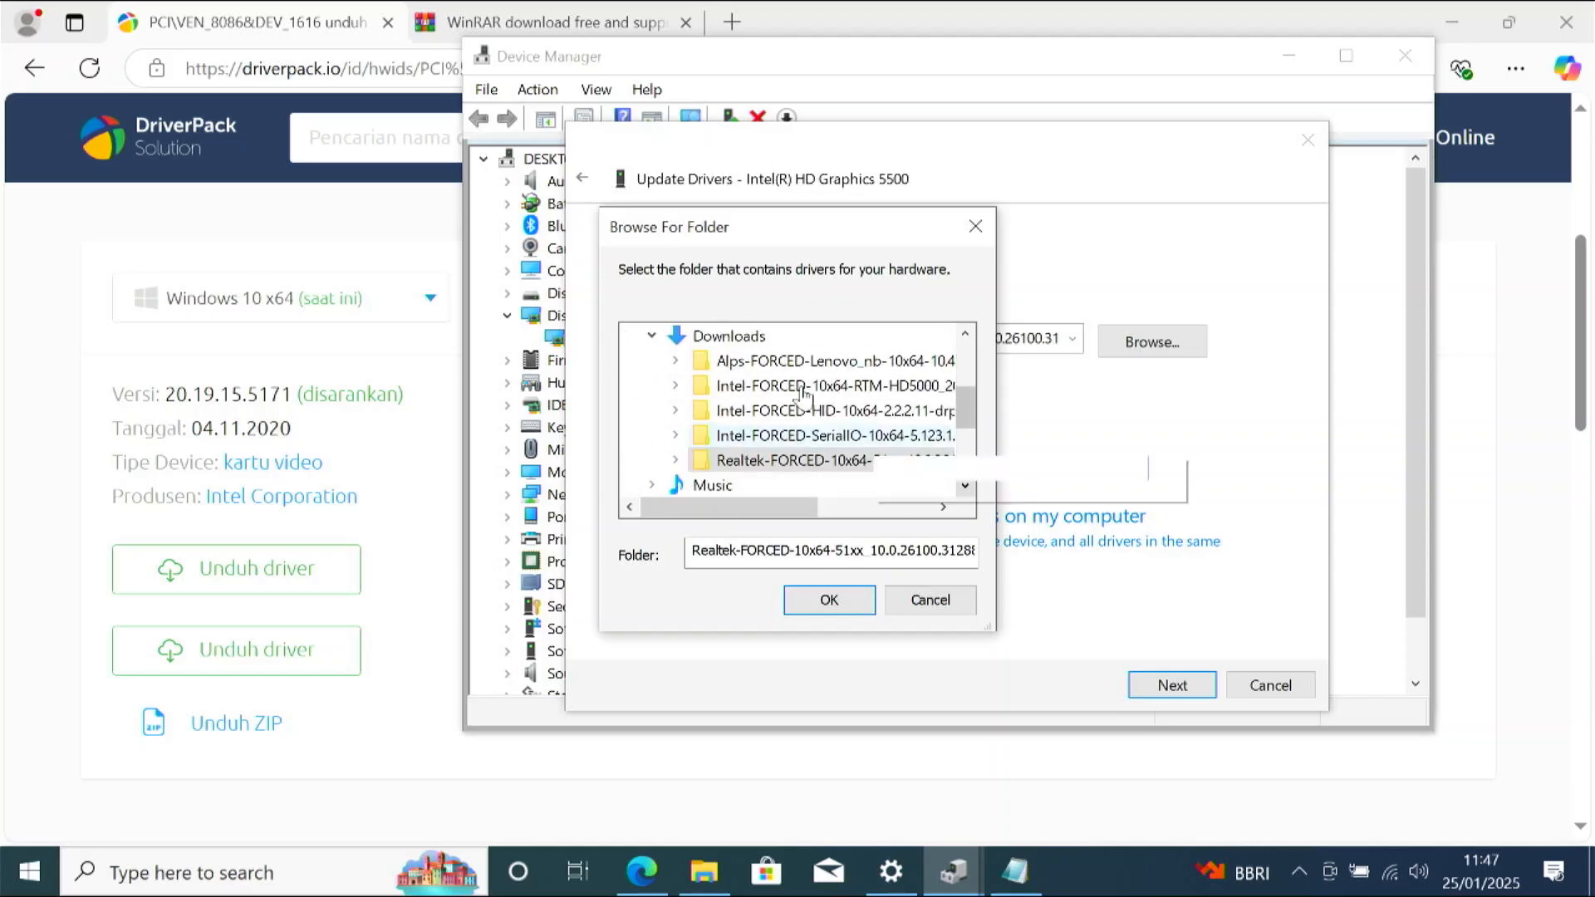
click(739, 341)
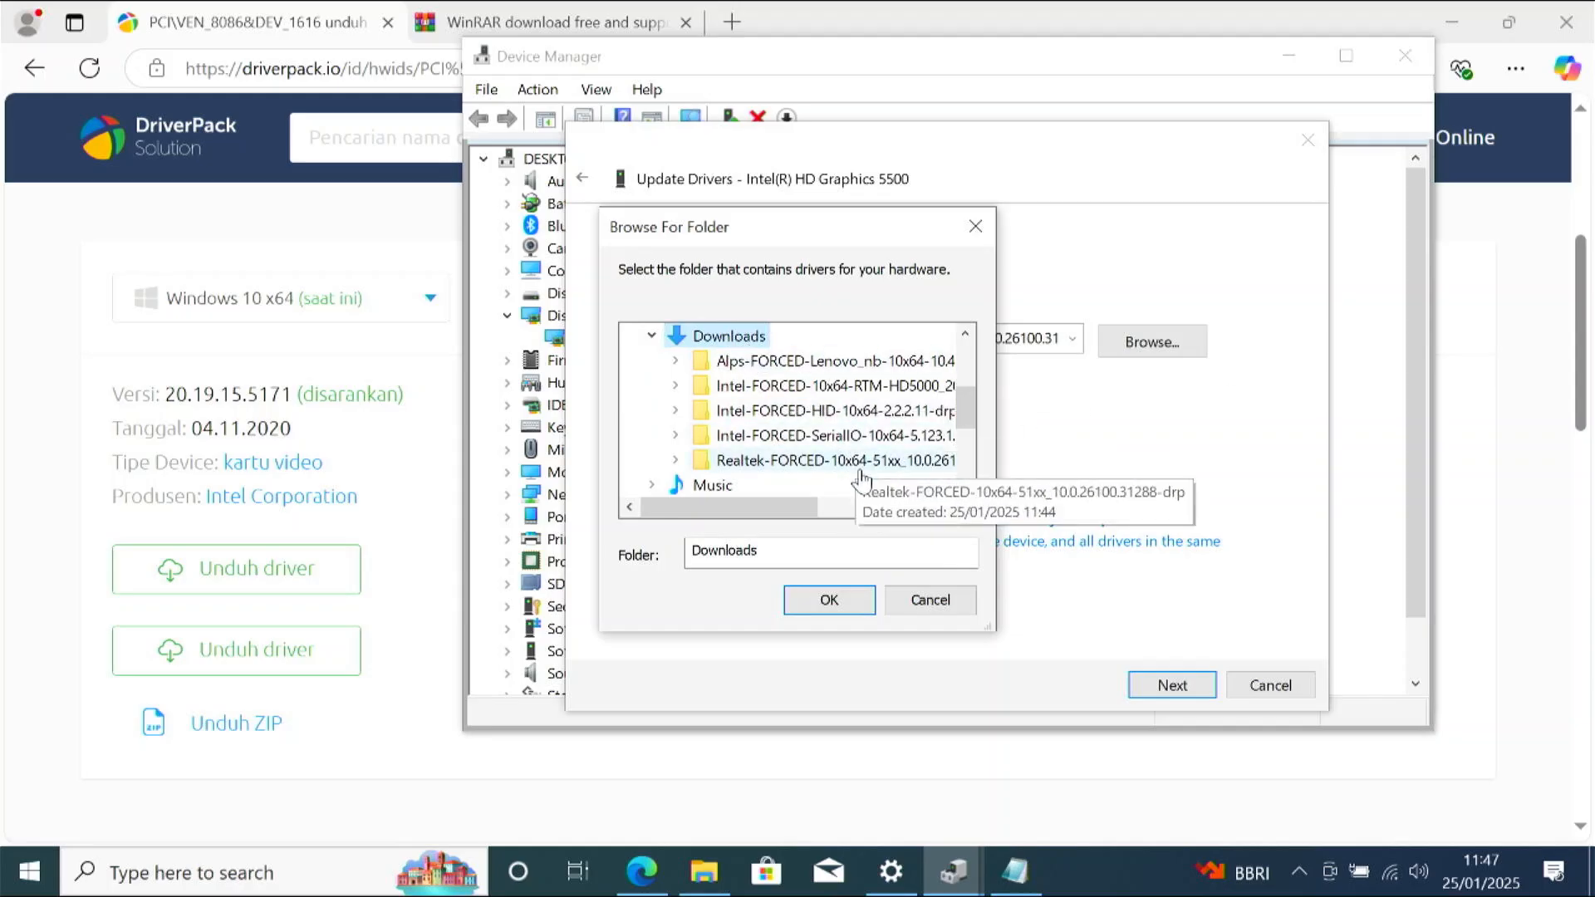
click(847, 387)
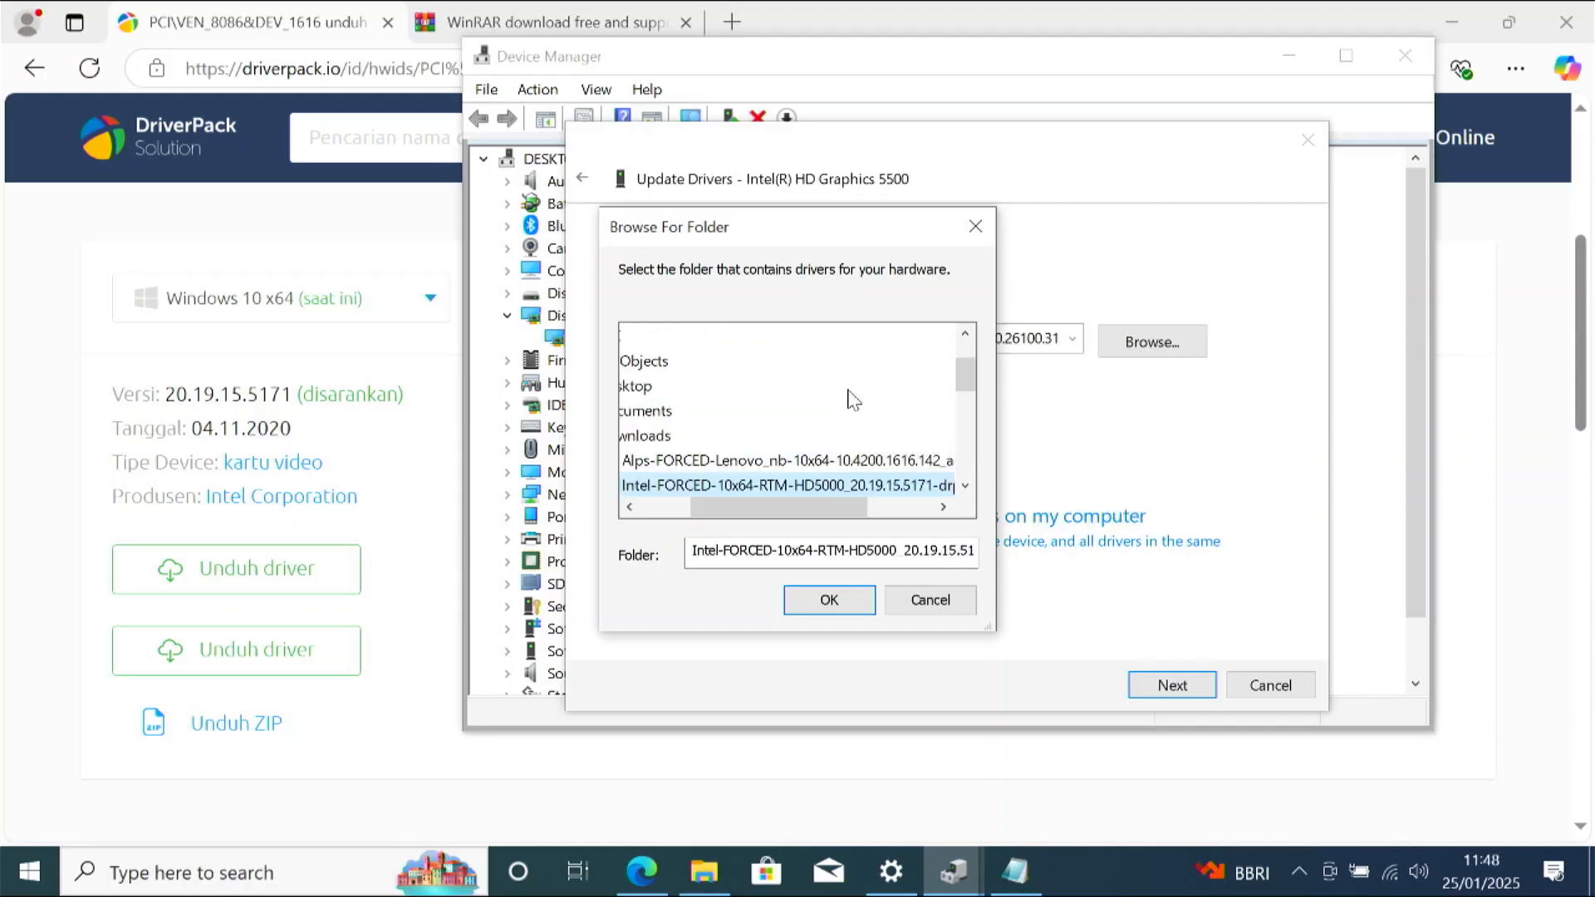
click(829, 598)
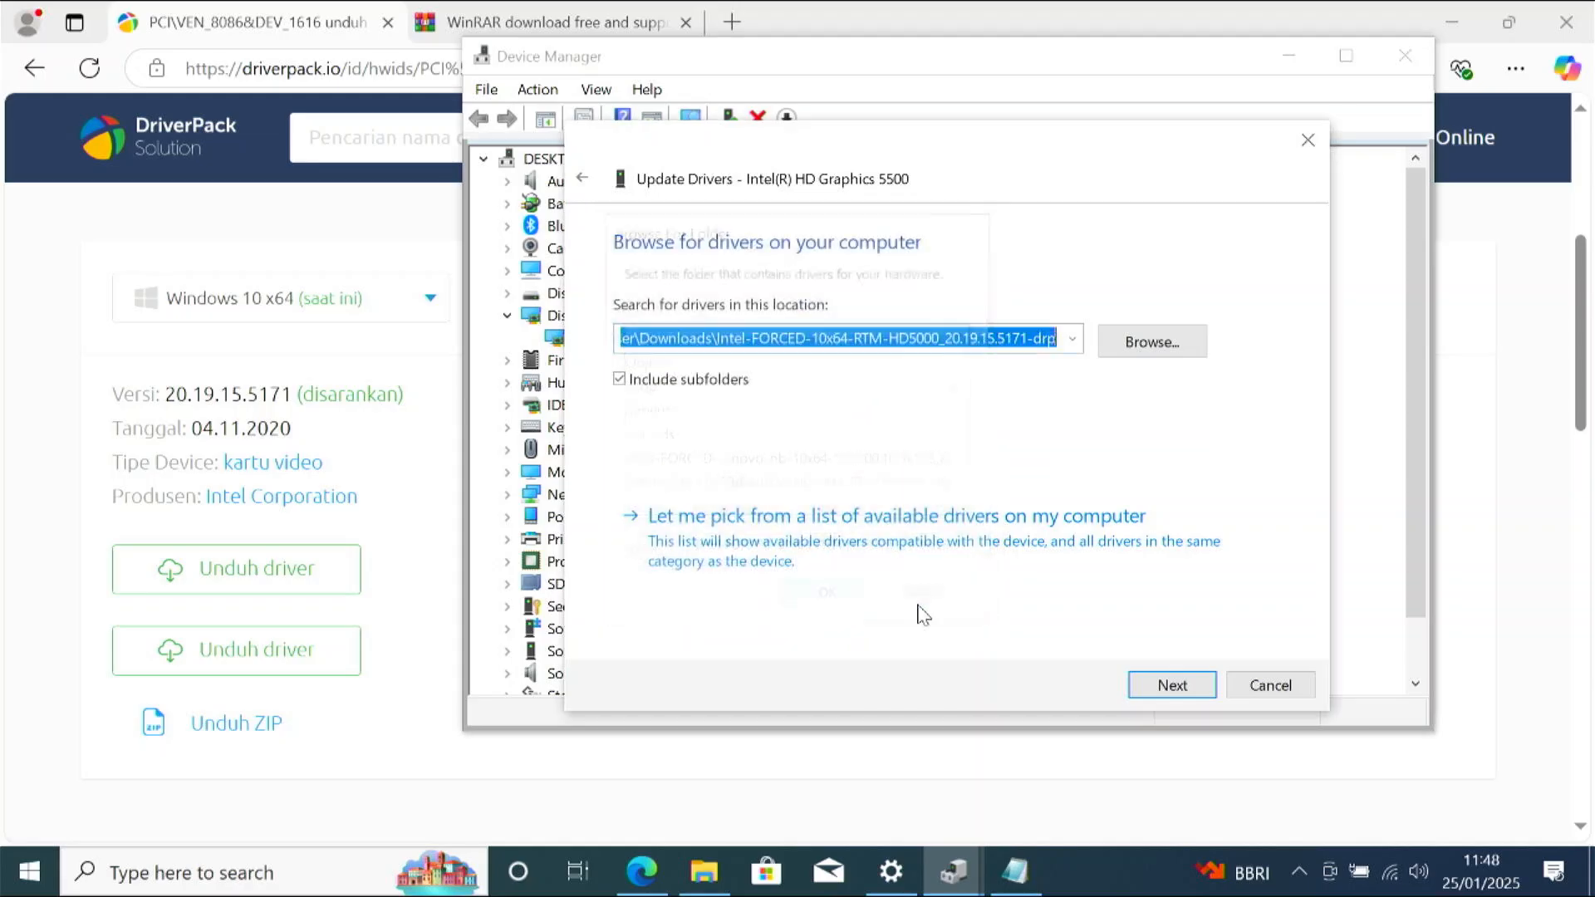
click(1179, 693)
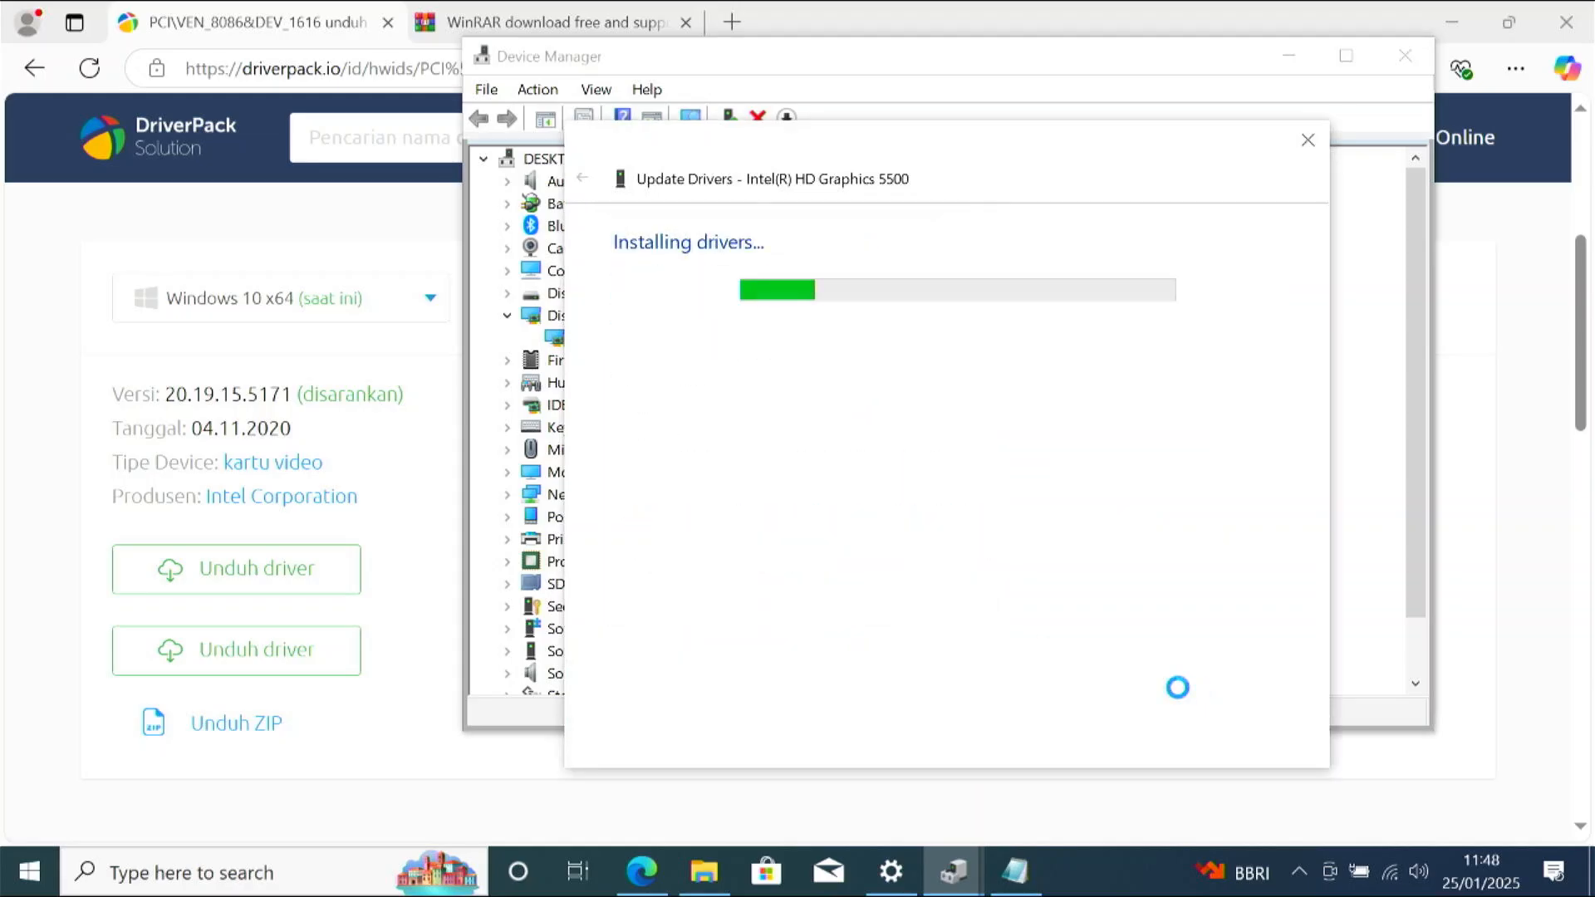
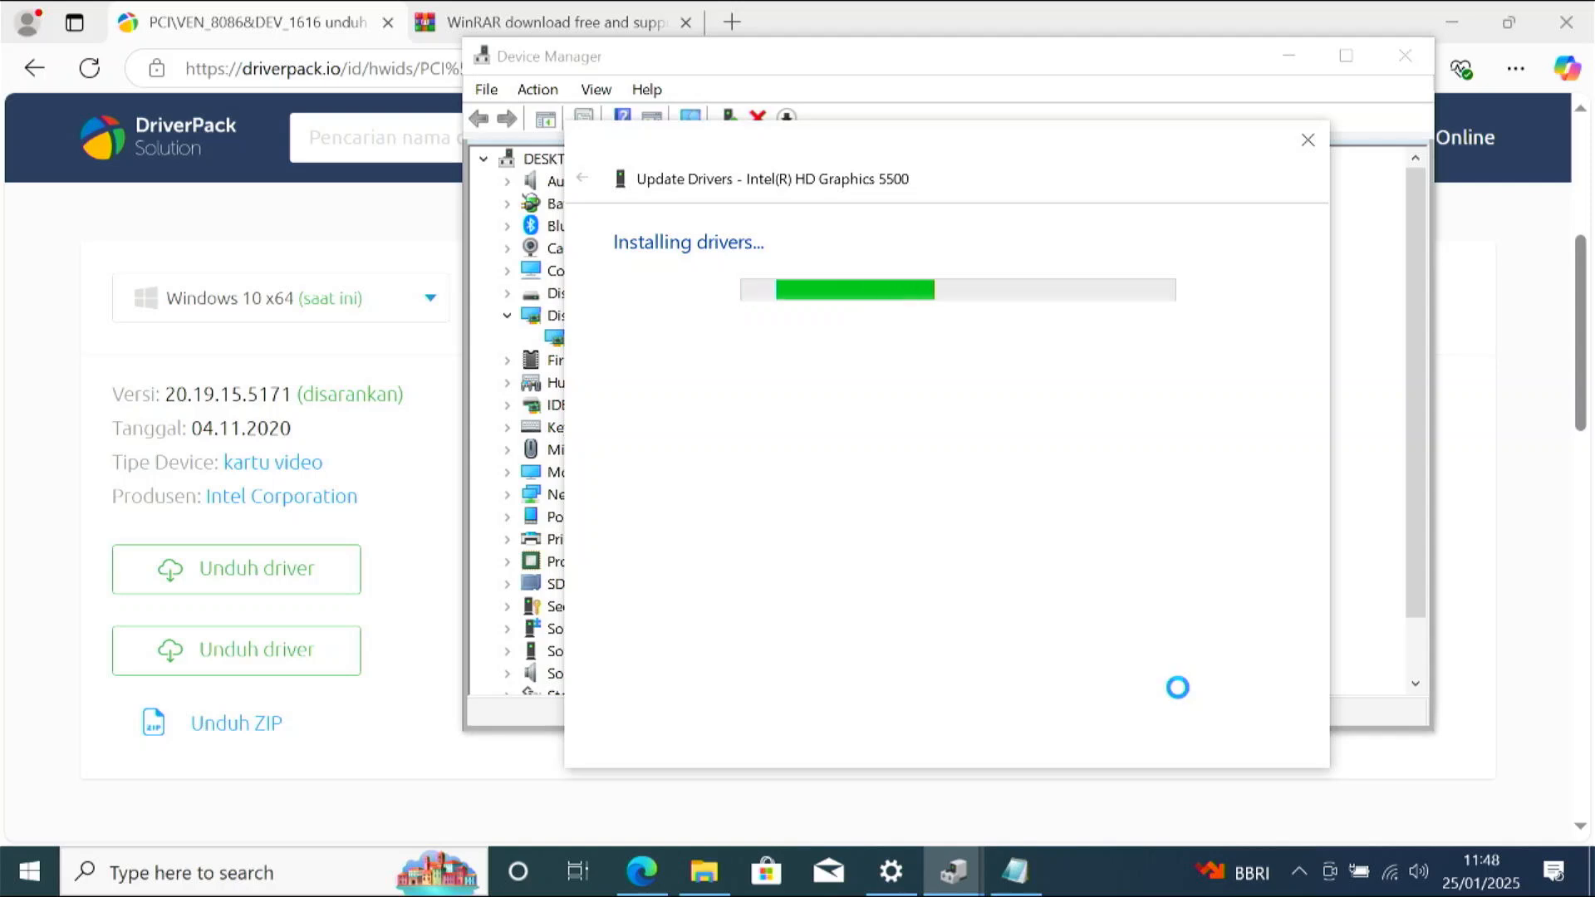
Look inside the SDI Rus folder on the Utility Albinusa (E:) drive in File Explorer, then return to the drive's root.
click(703, 870)
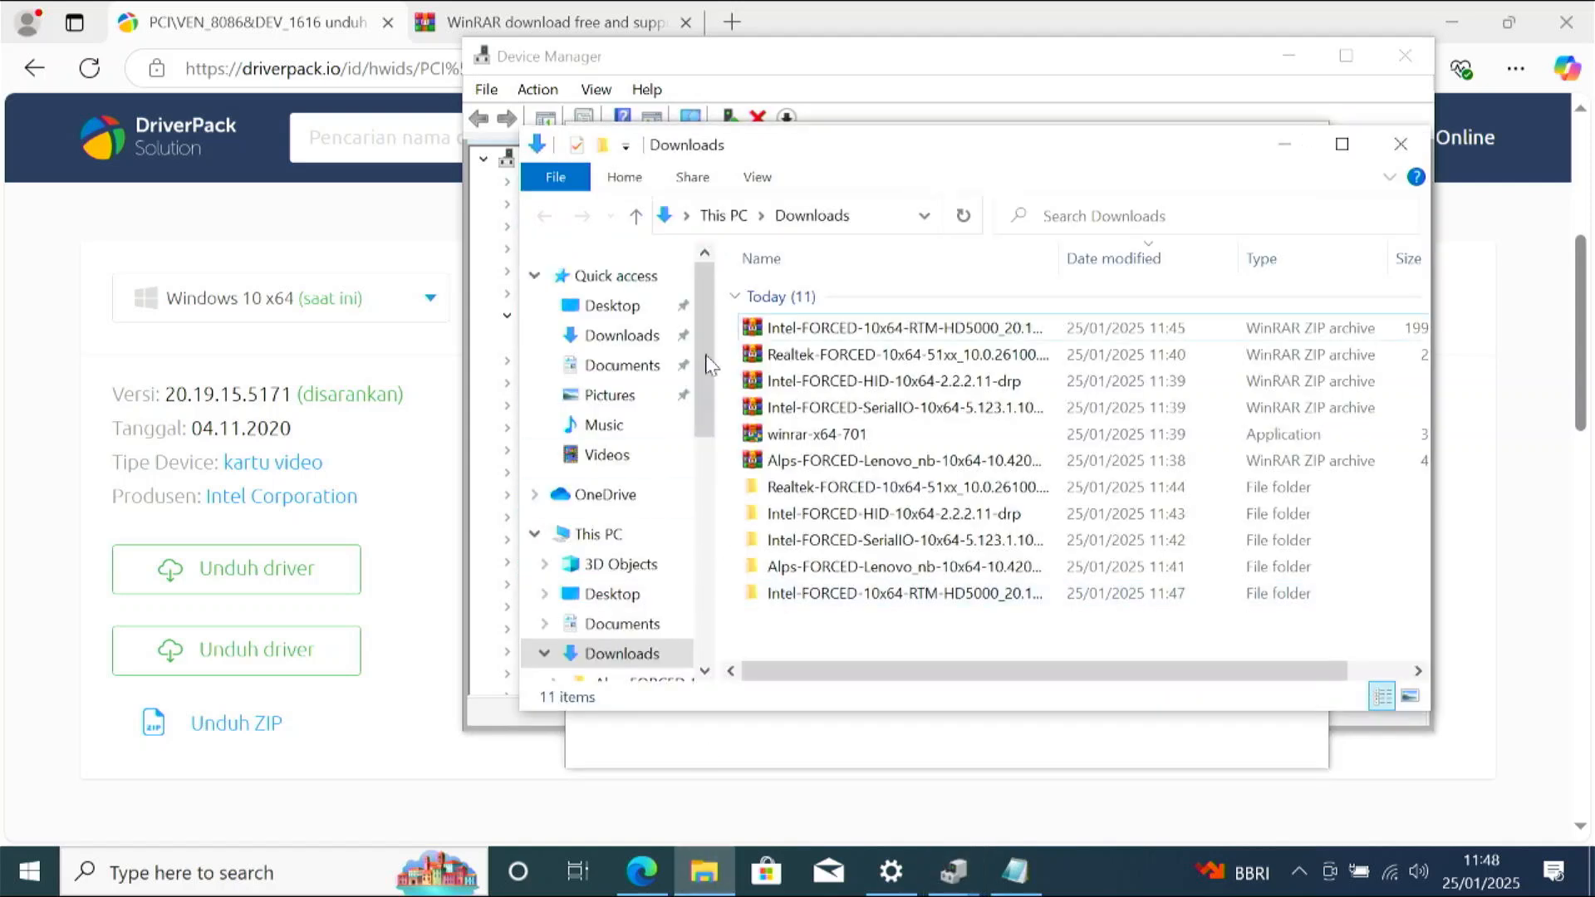
drag(706, 350, 708, 540)
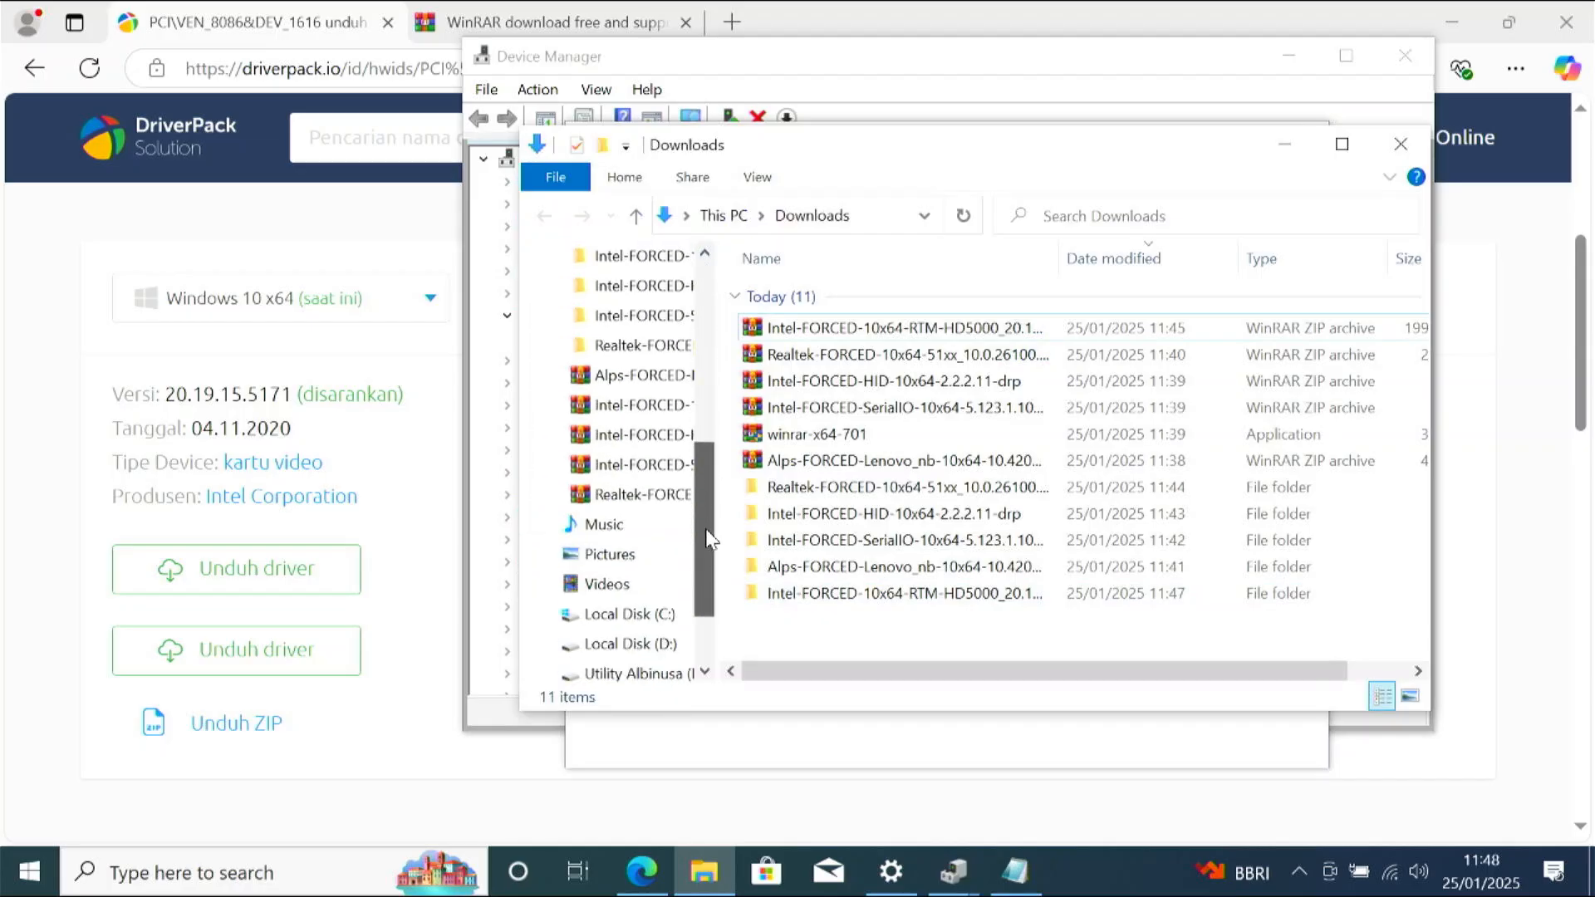
click(633, 642)
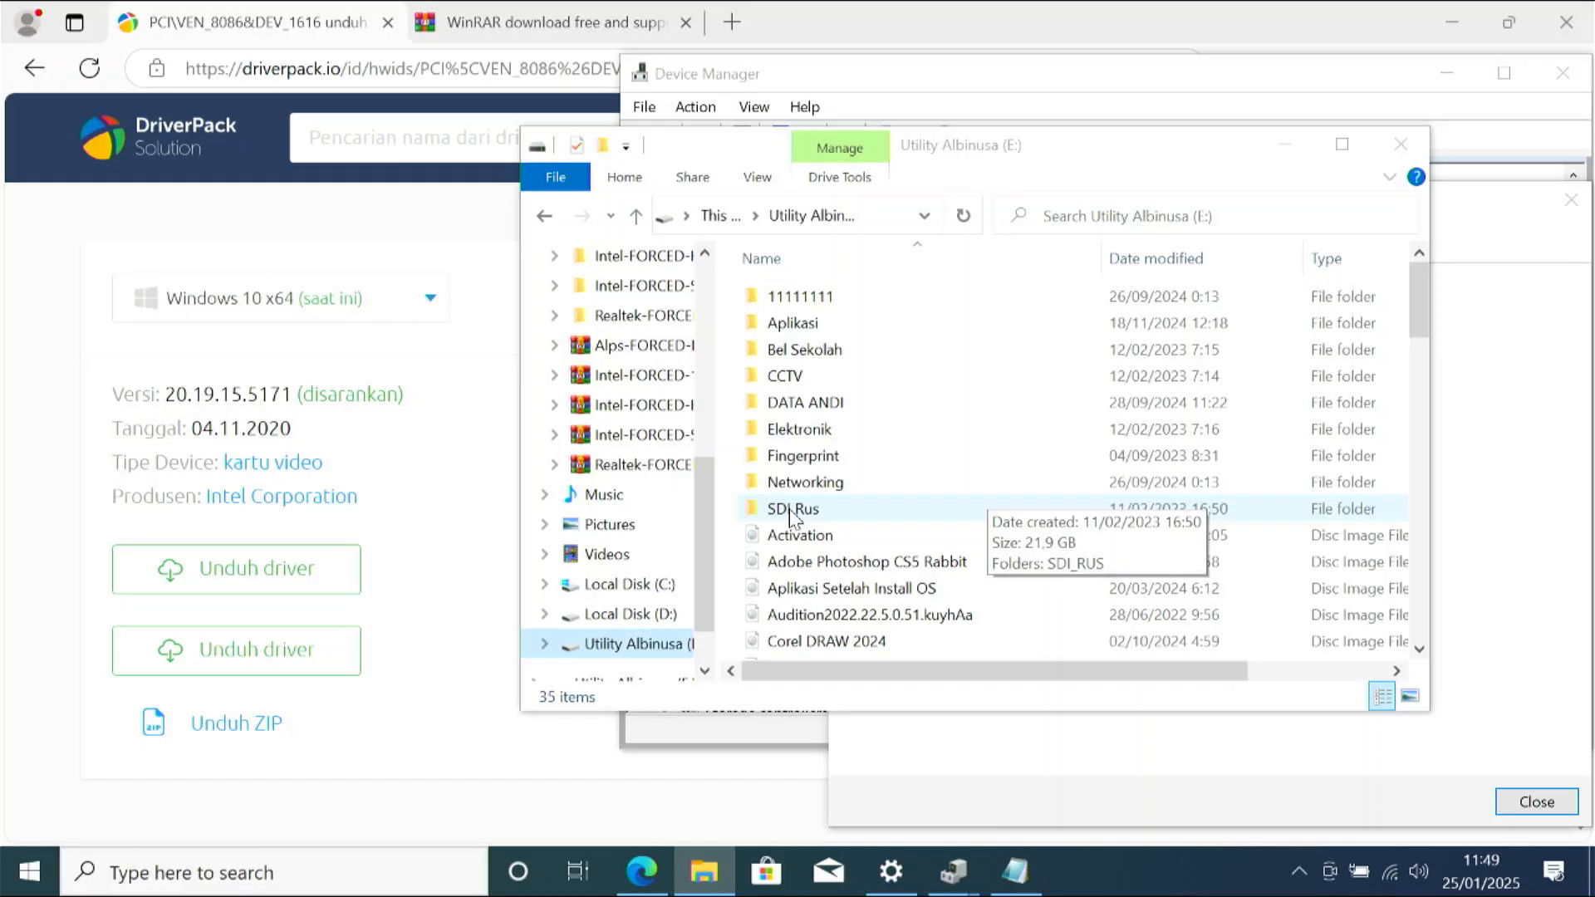
double_click(791, 511)
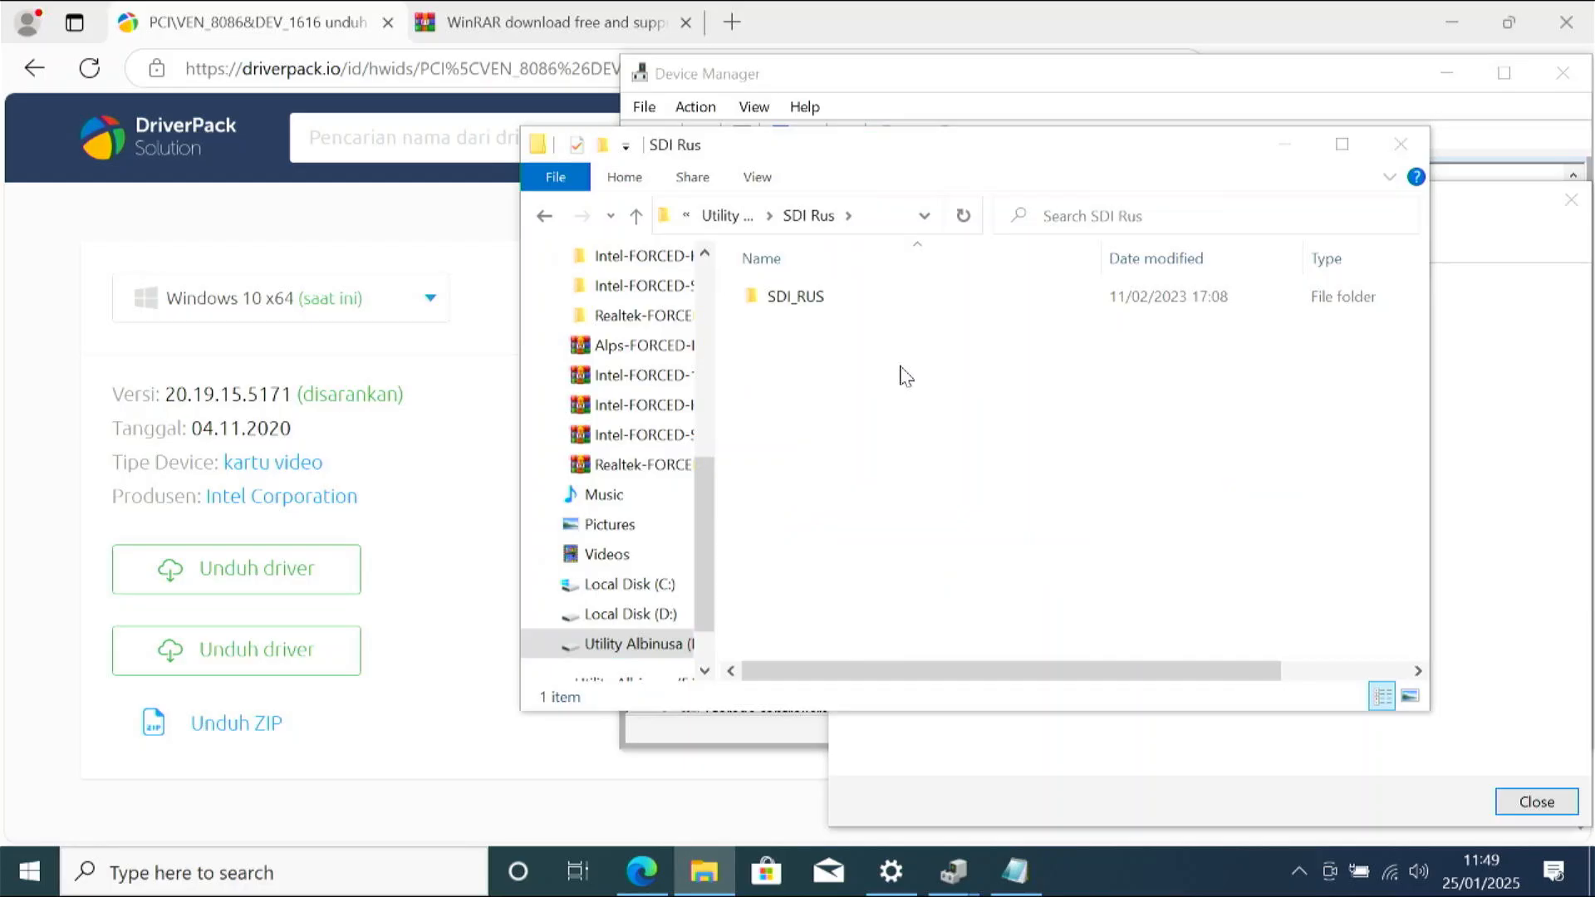
click(543, 215)
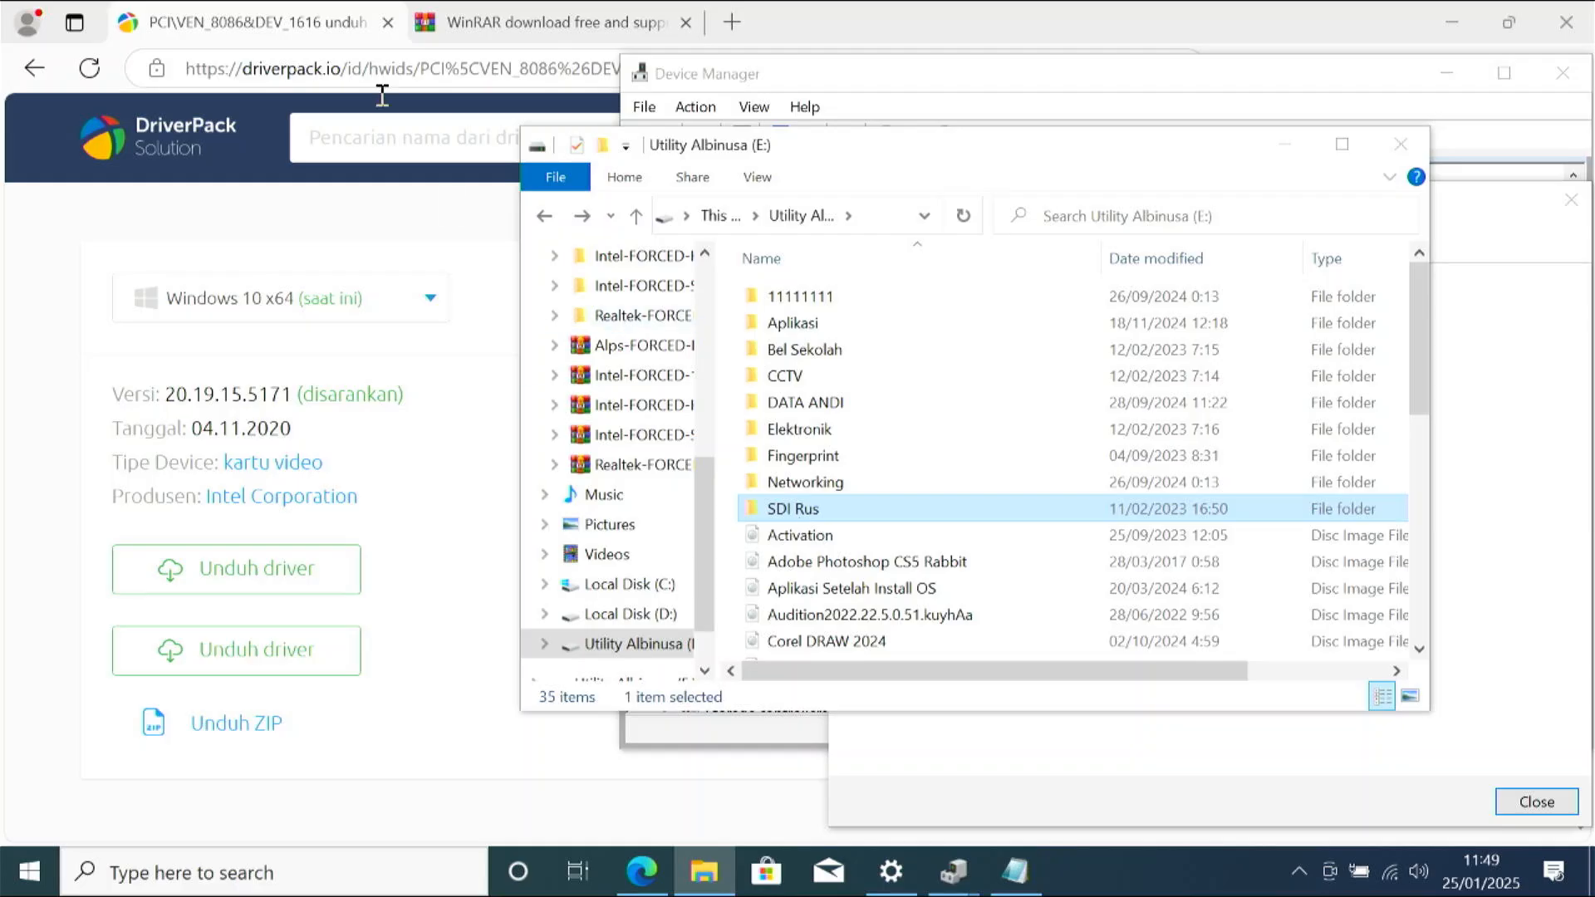
Return to Device Manager and close the driver update wizard for Intel(R) HD Graphics 5500.
click(952, 871)
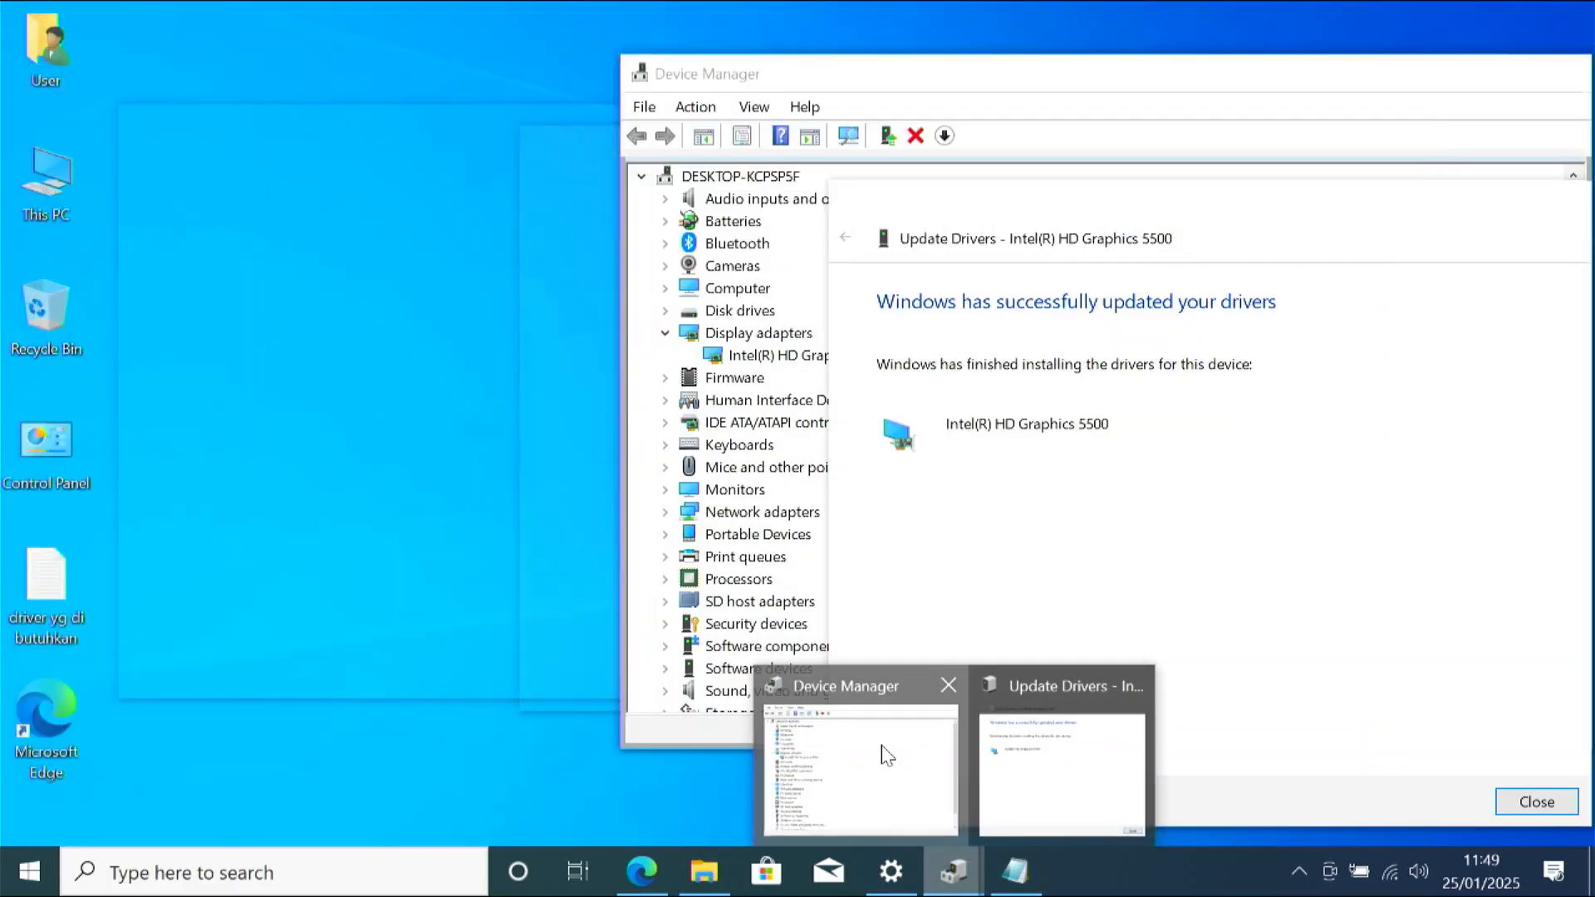
click(885, 754)
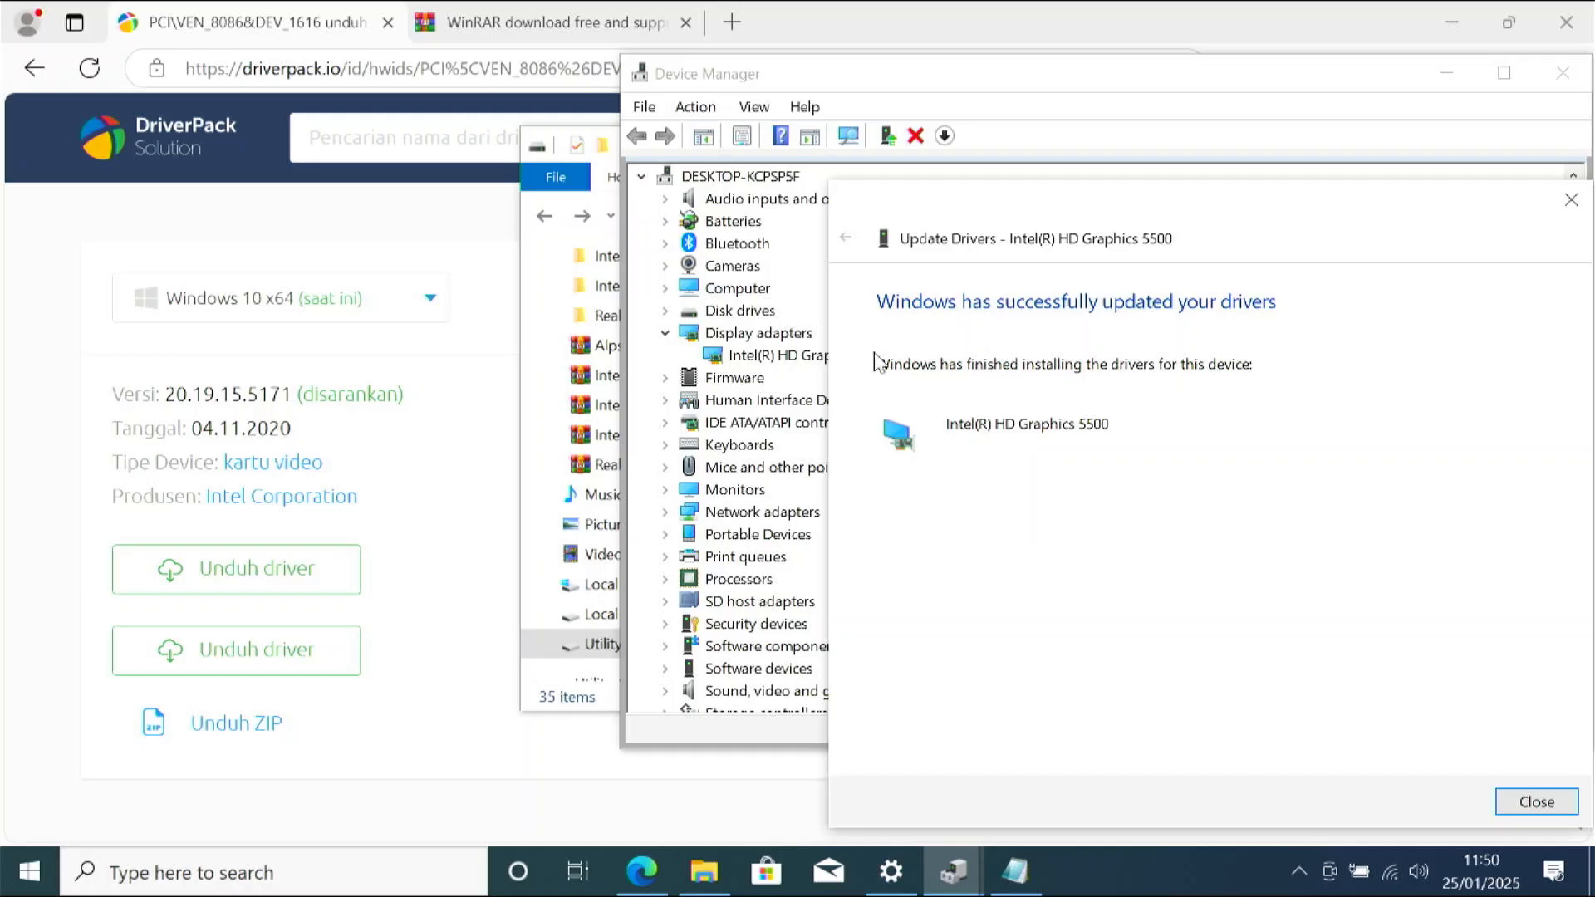
drag(1128, 218, 509, 96)
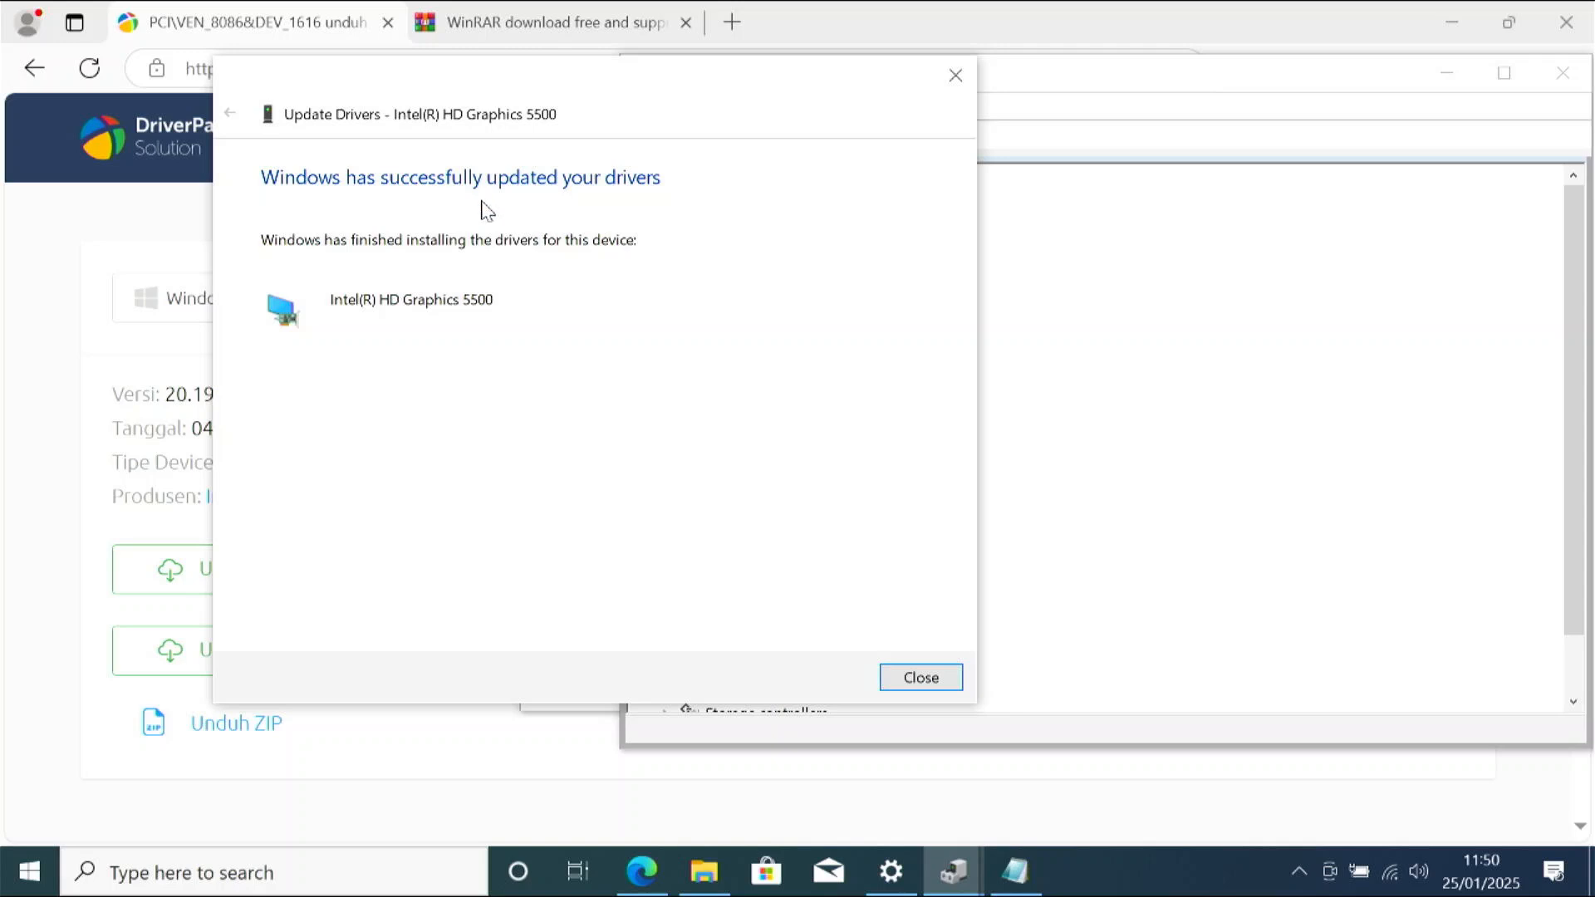
click(939, 681)
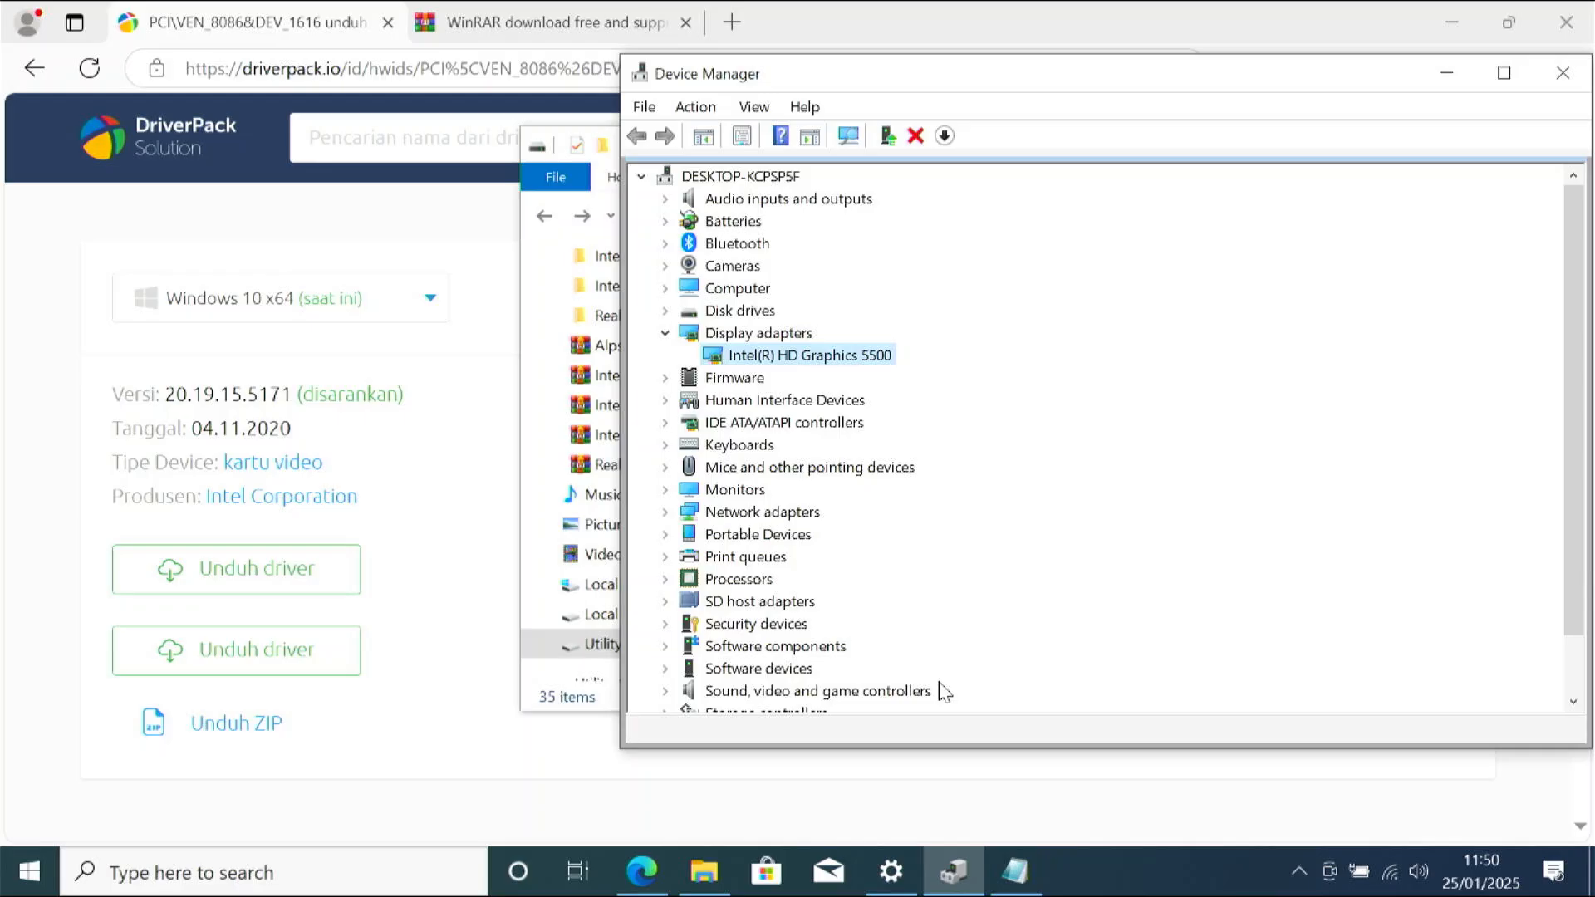
Check every device category in Device Manager for missing drivers, including the graphics adapter under Display adapters.
drag(1042, 83, 703, 67)
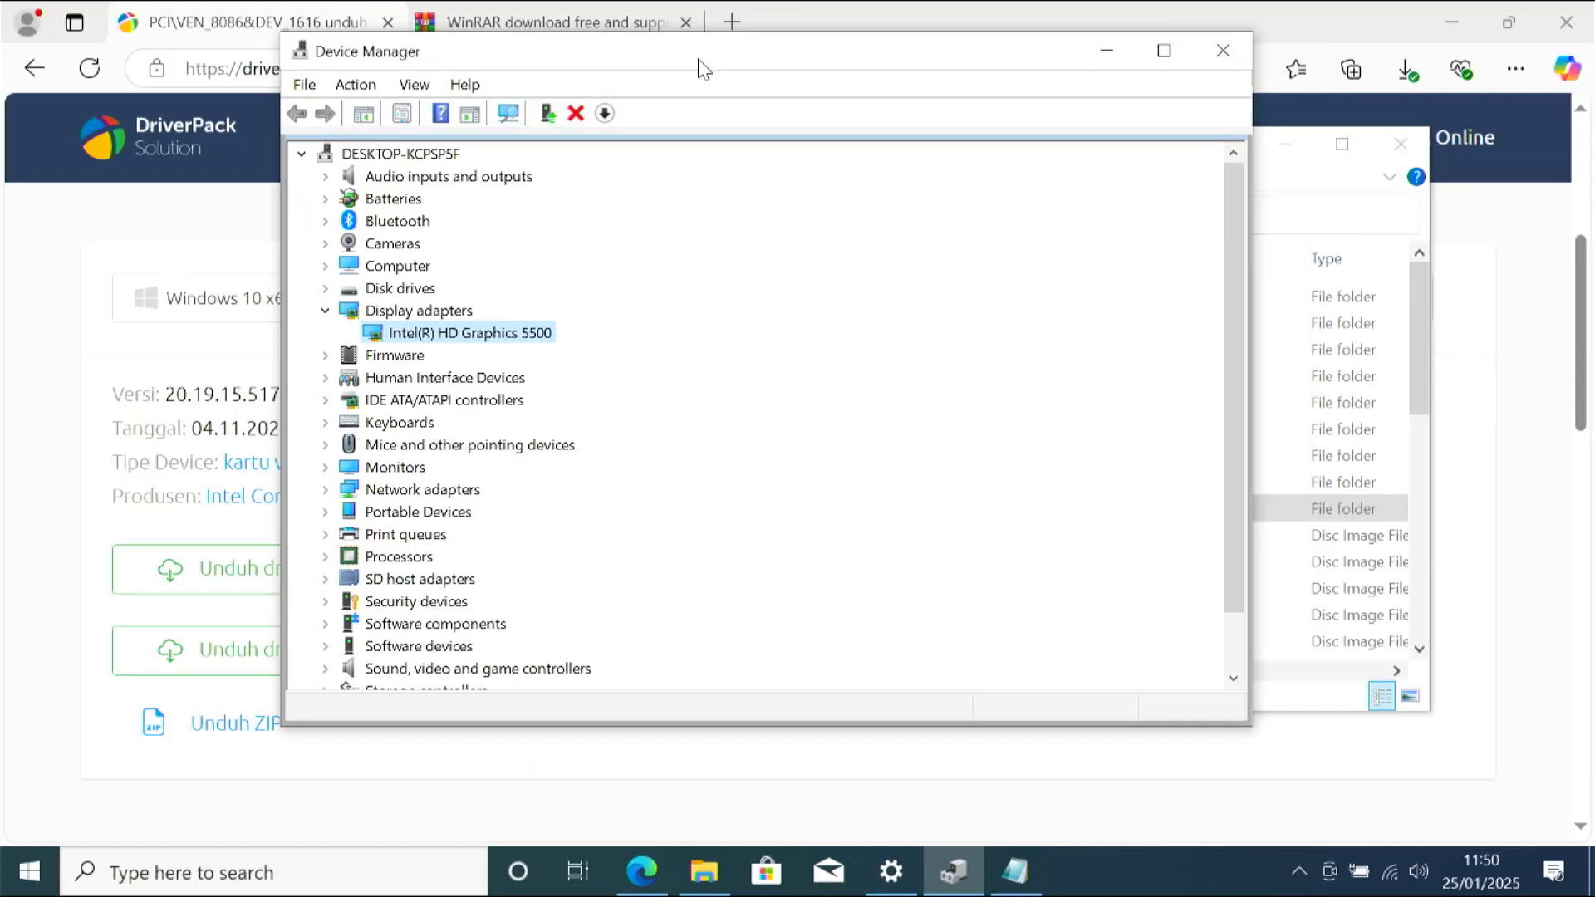
click(326, 311)
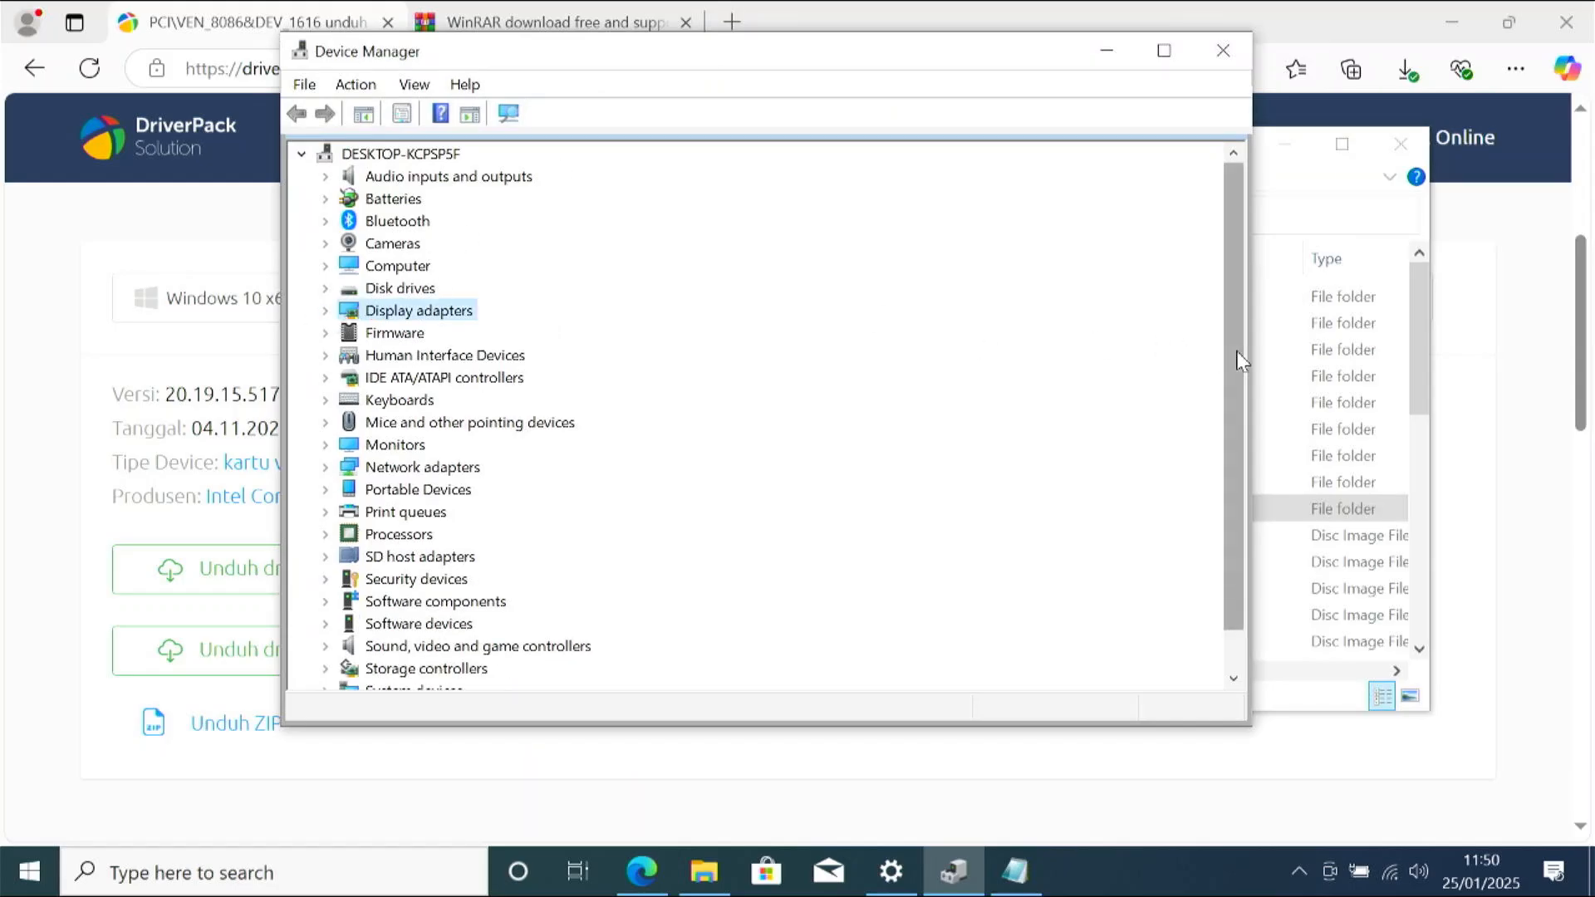
drag(1243, 356, 1246, 486)
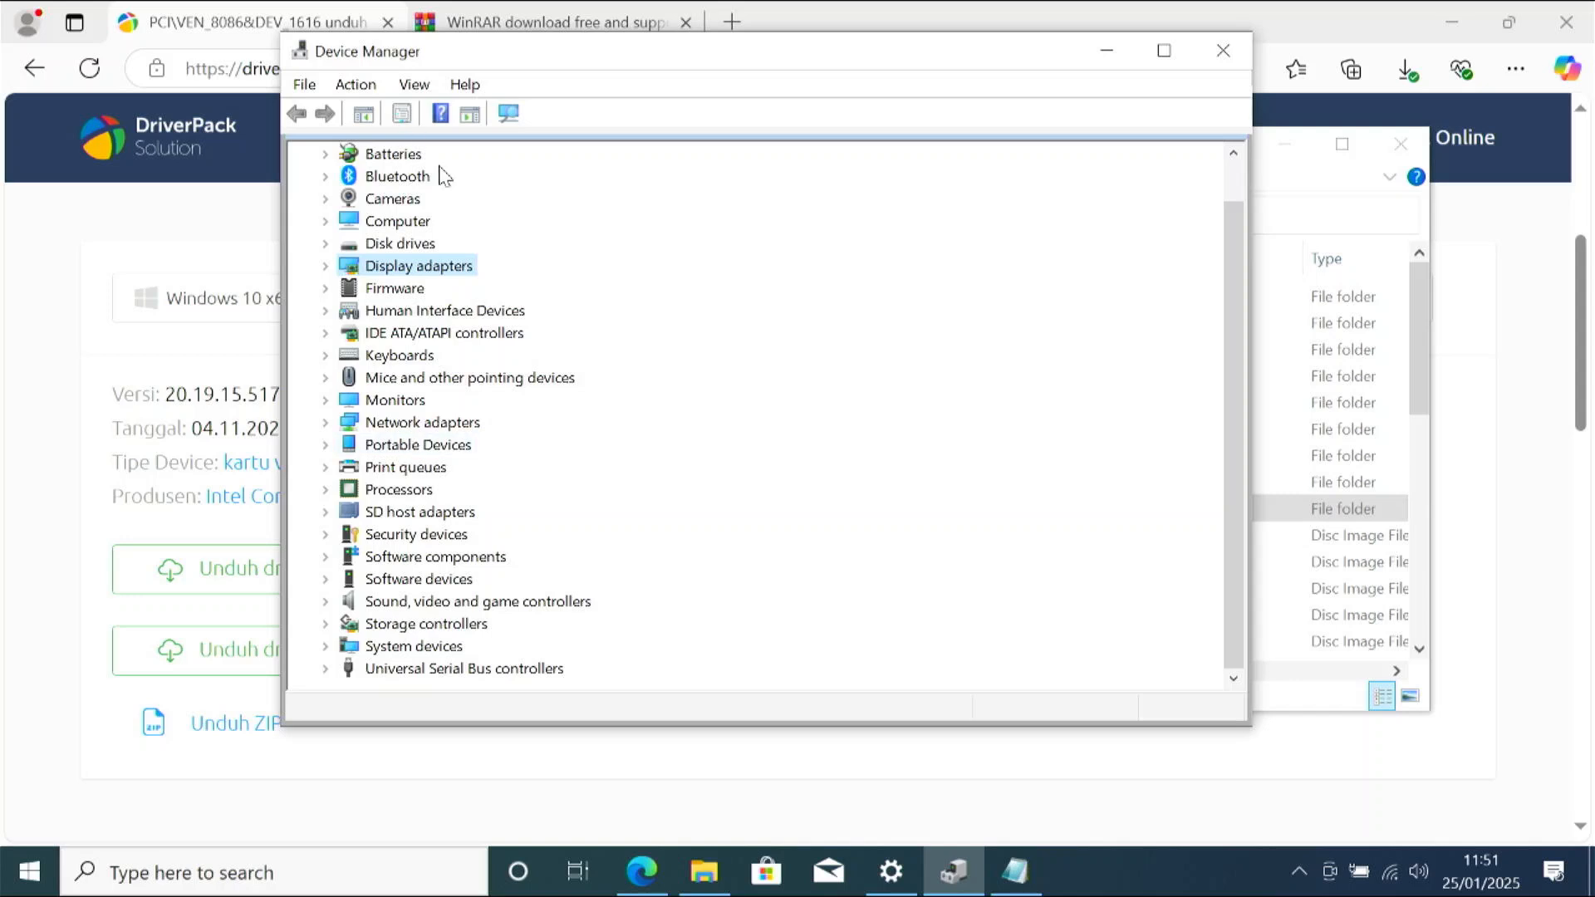
click(325, 267)
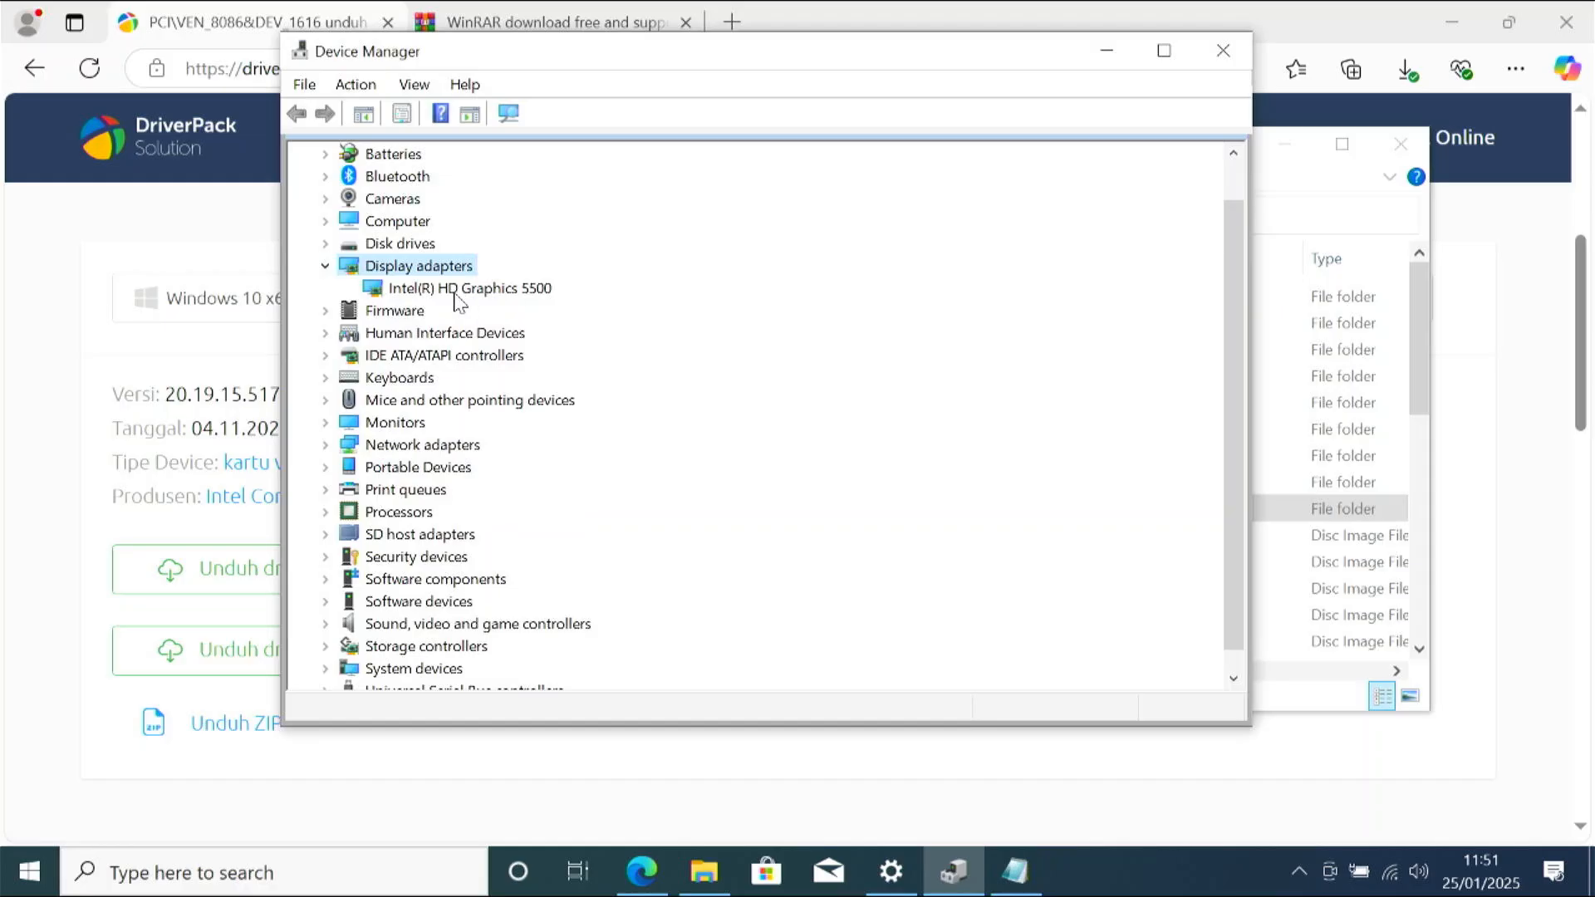
click(326, 267)
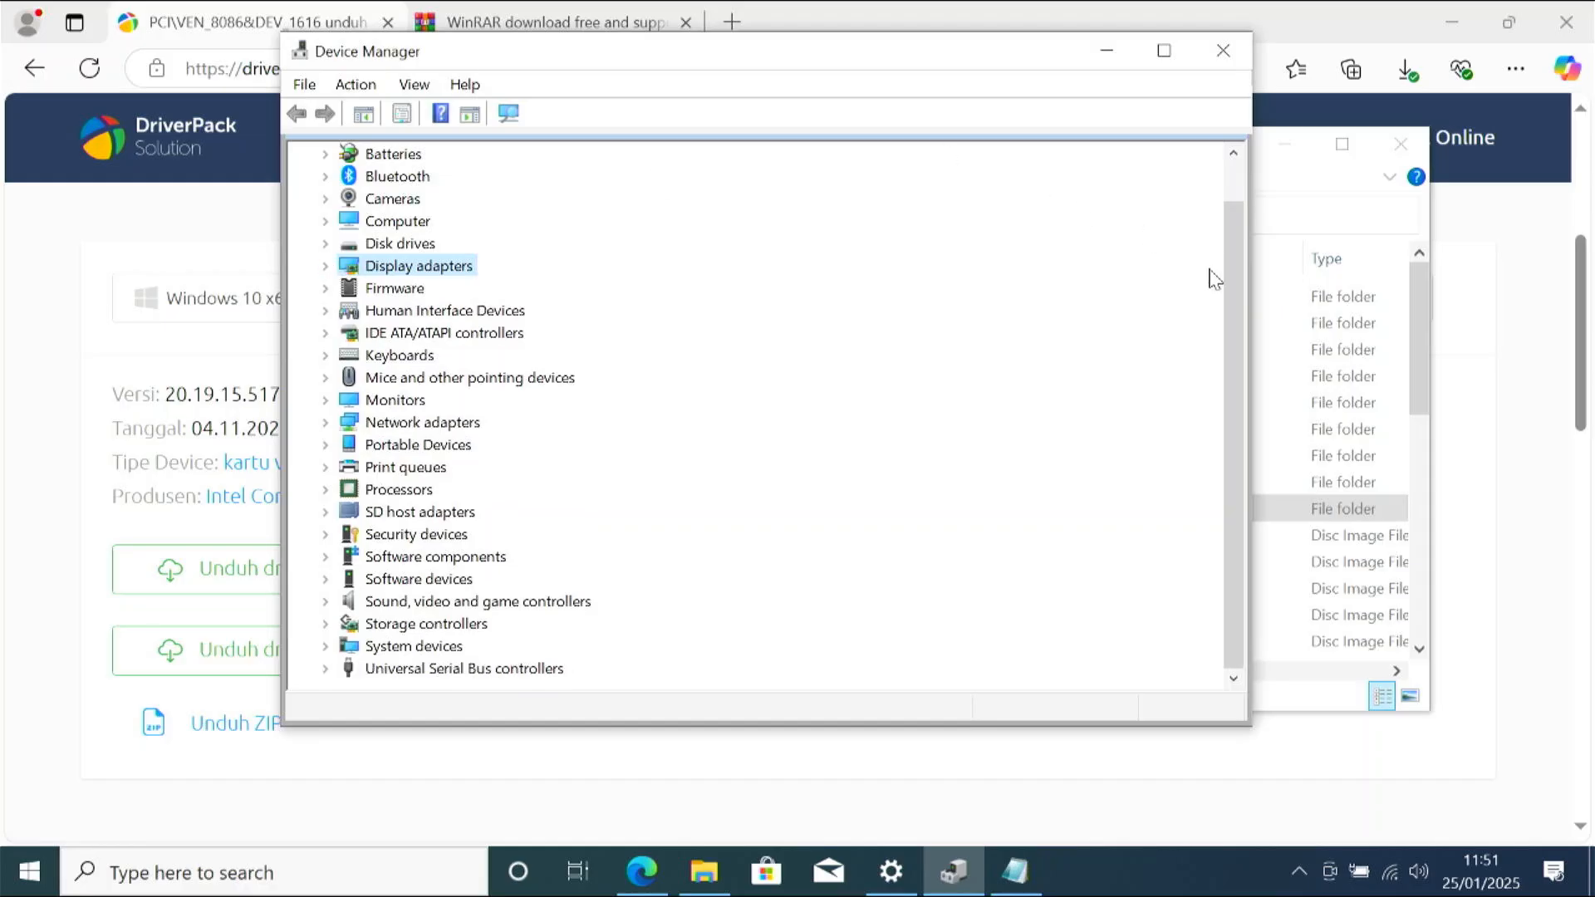
drag(1234, 292, 1238, 214)
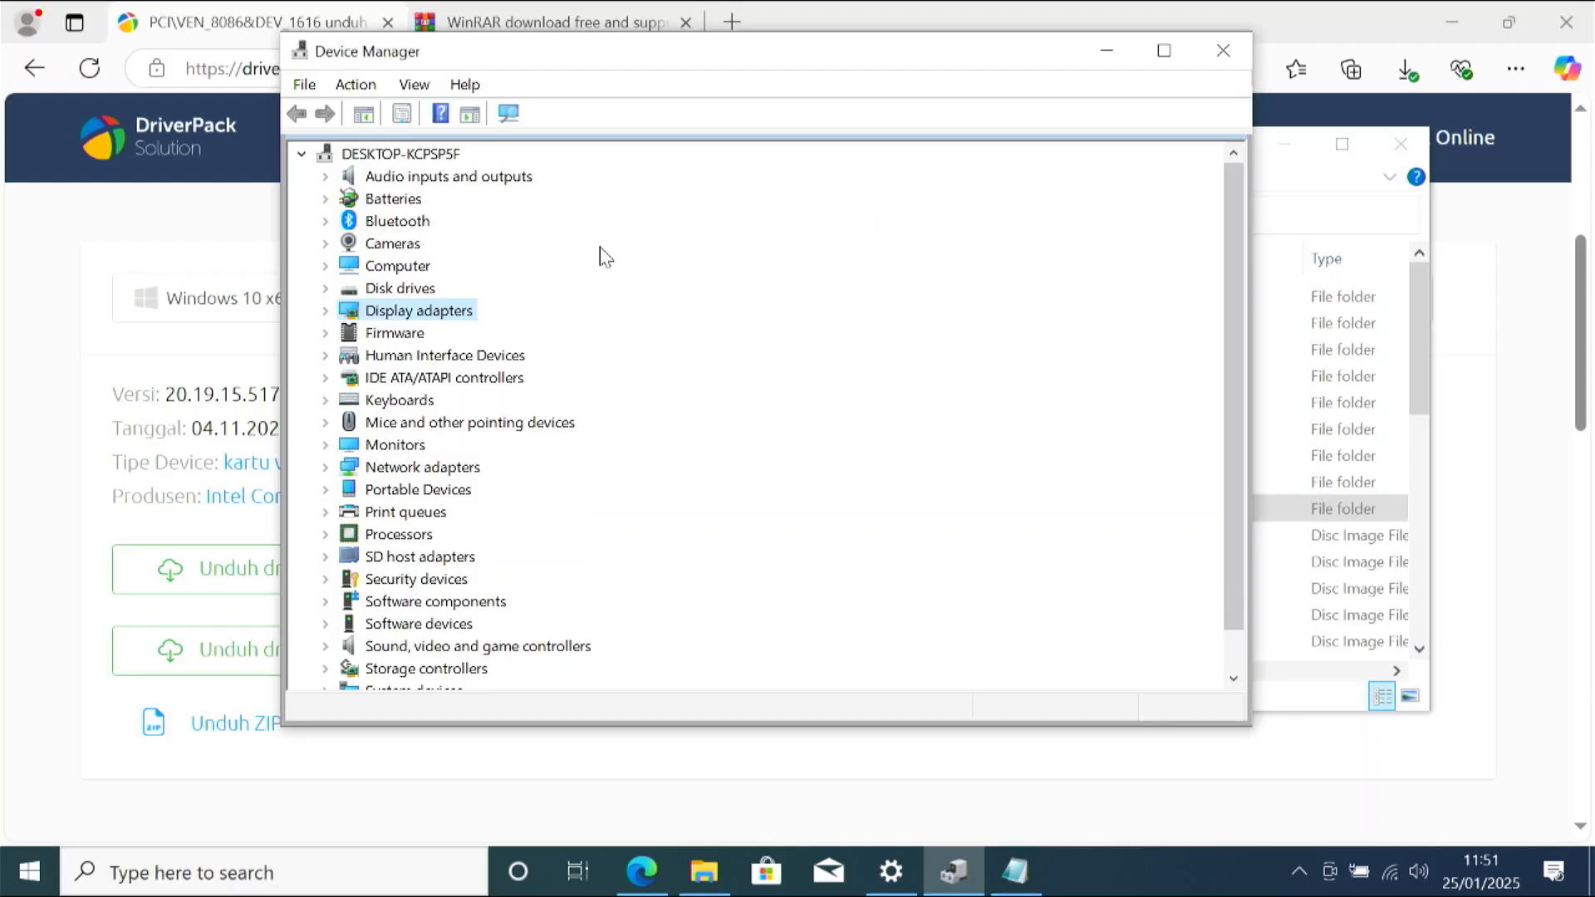
click(326, 309)
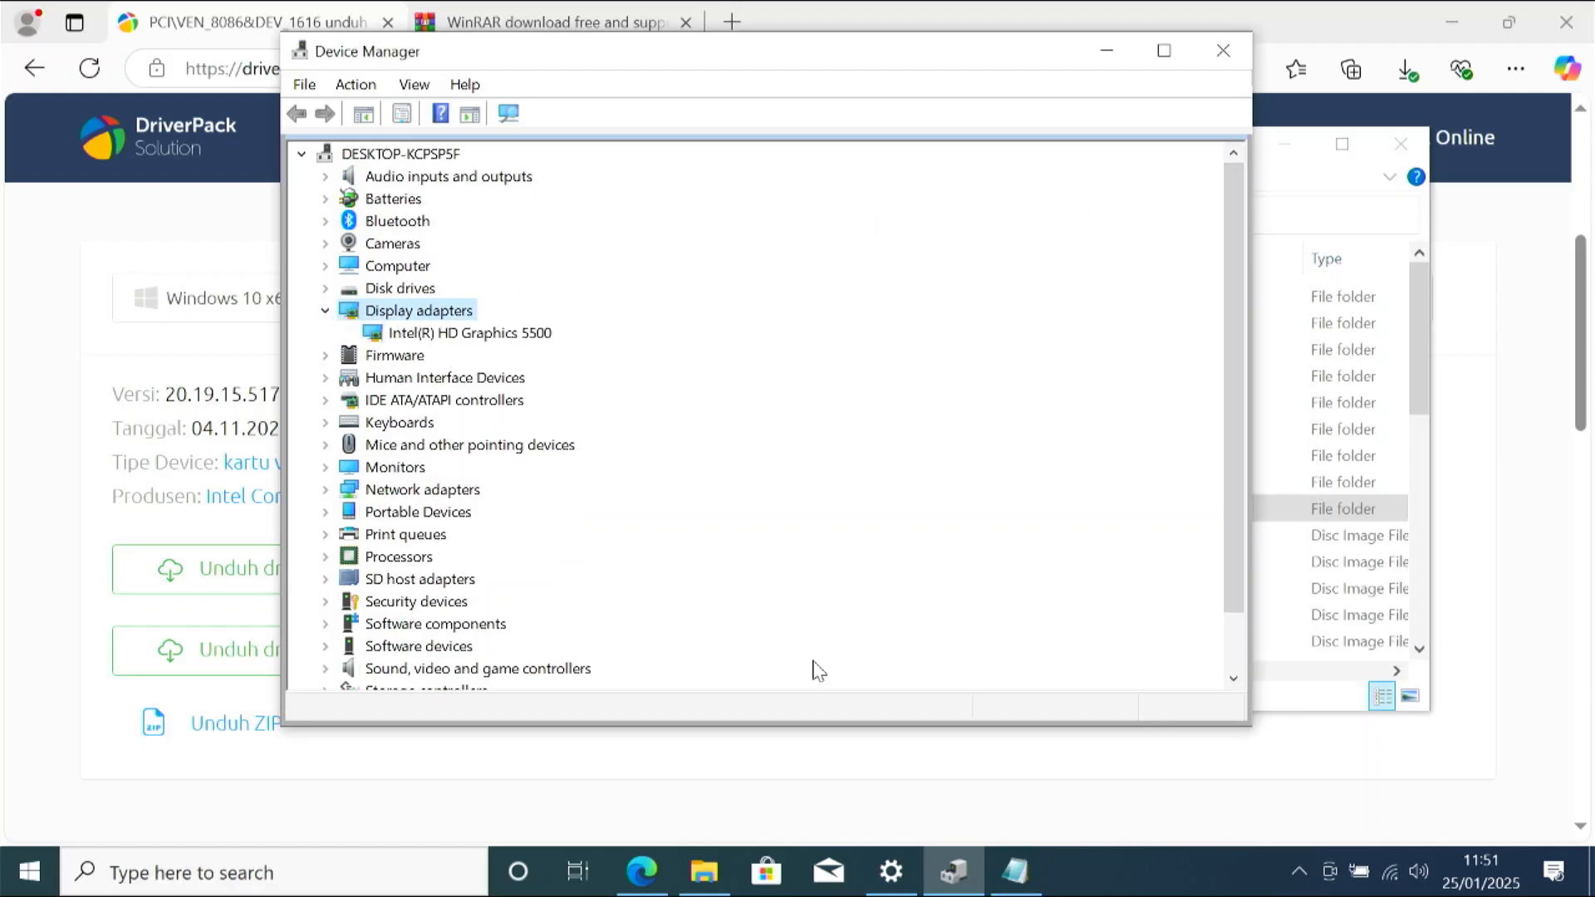
Review the hardware IDs listed in the "driver yg di butuhkan" note, from sm bus through VGA.
click(1014, 872)
click(387, 279)
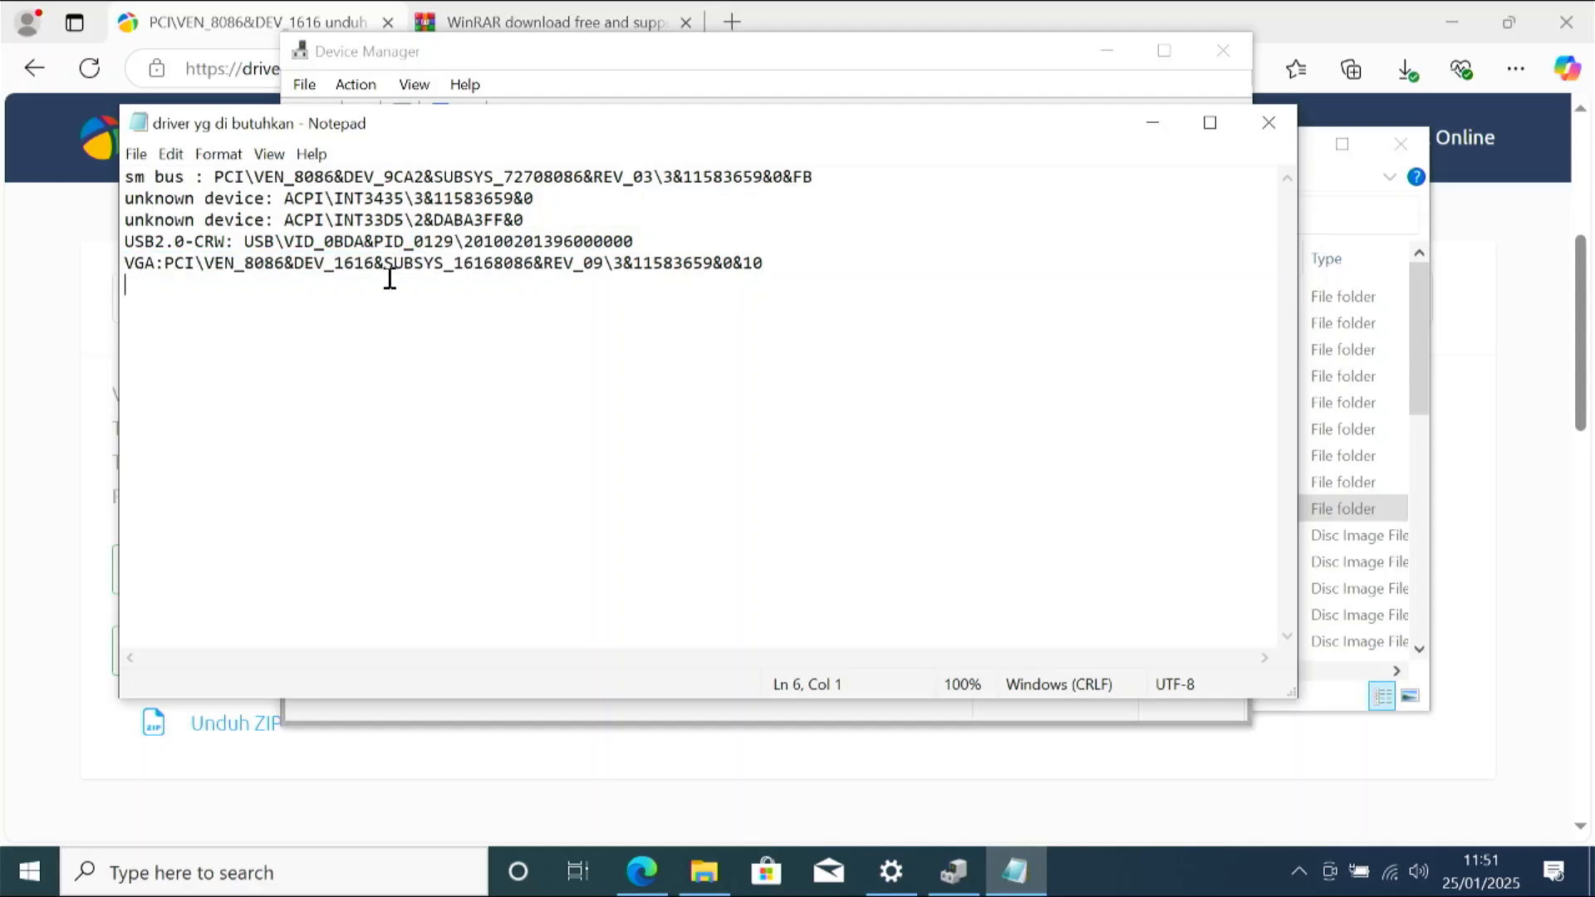
drag(177, 176, 426, 260)
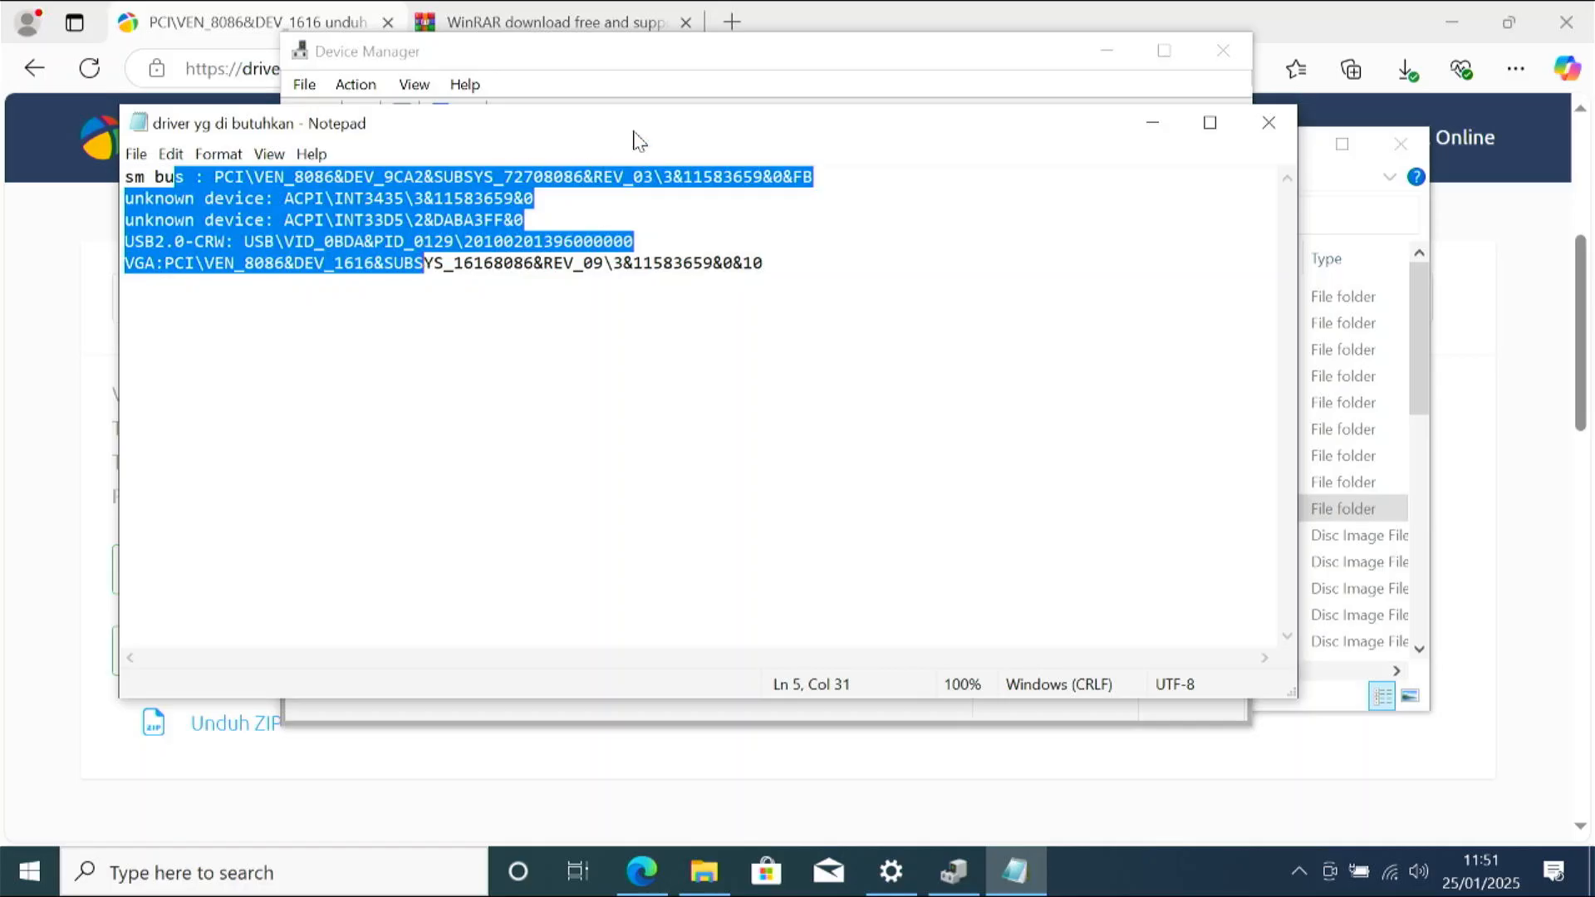
drag(639, 141, 716, 226)
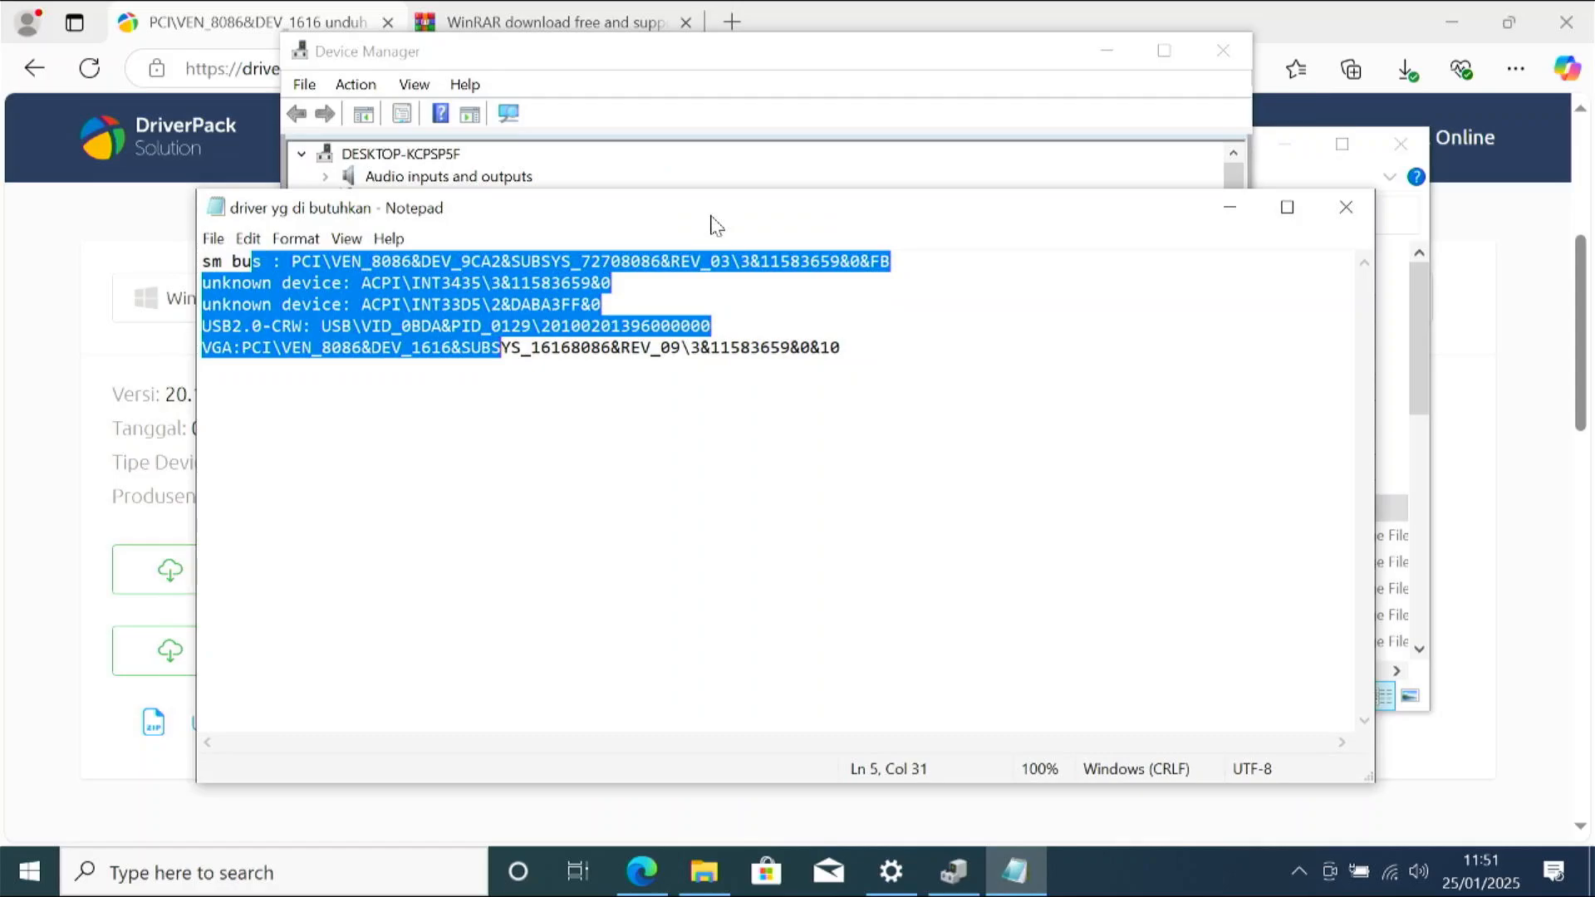
Return to File Explorer and look through the driver archives and extracted folders in Downloads, selecting winrar-x64-701.
click(704, 871)
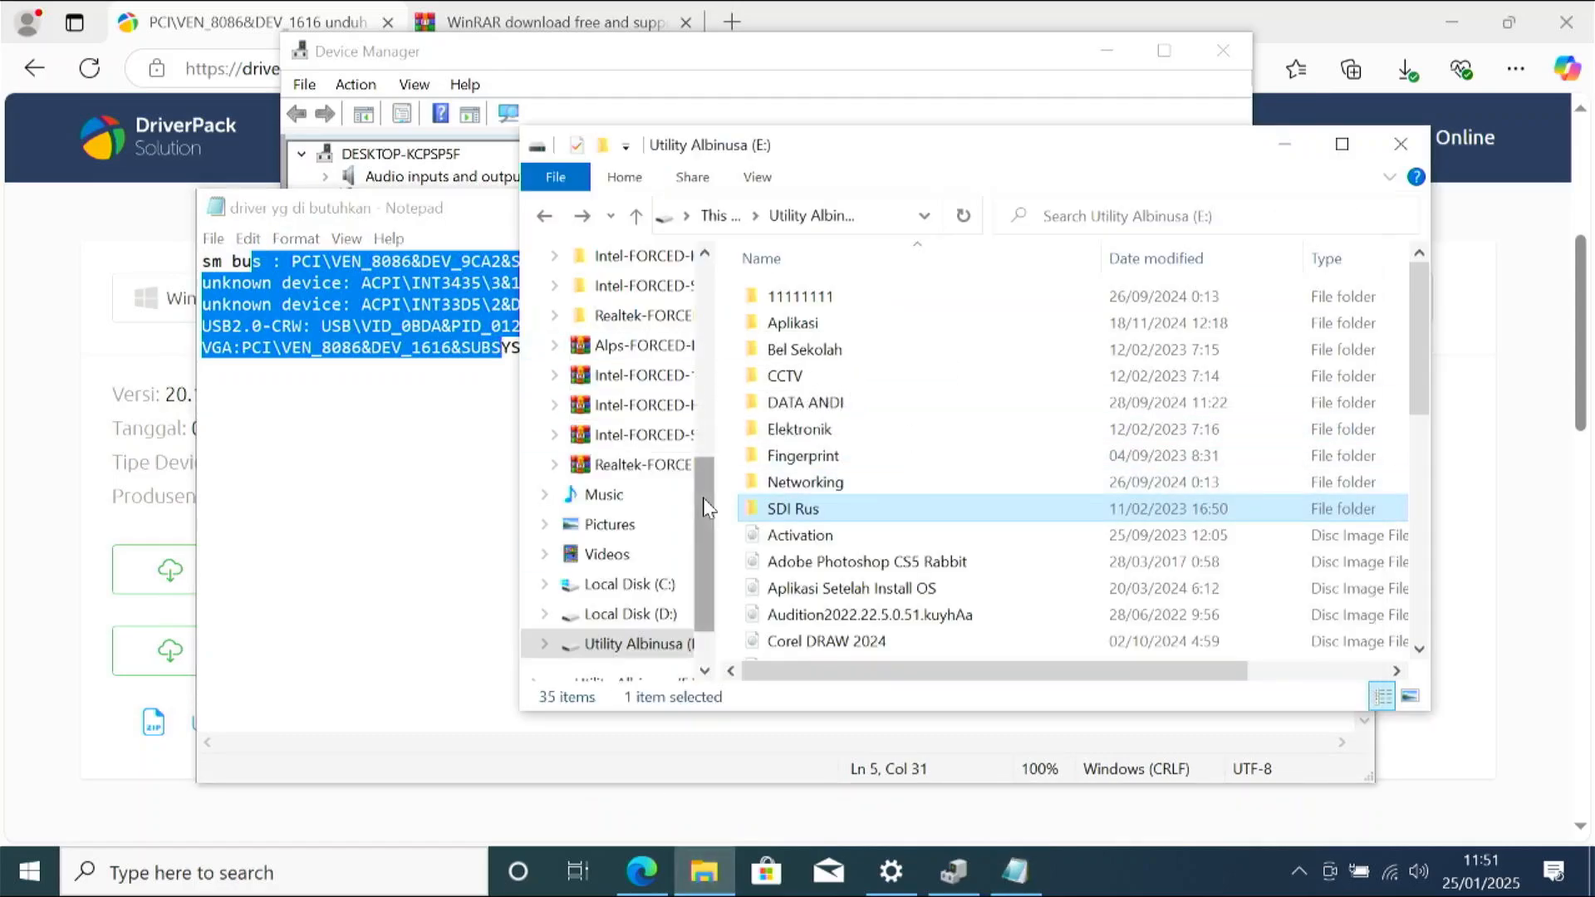
drag(702, 496, 695, 316)
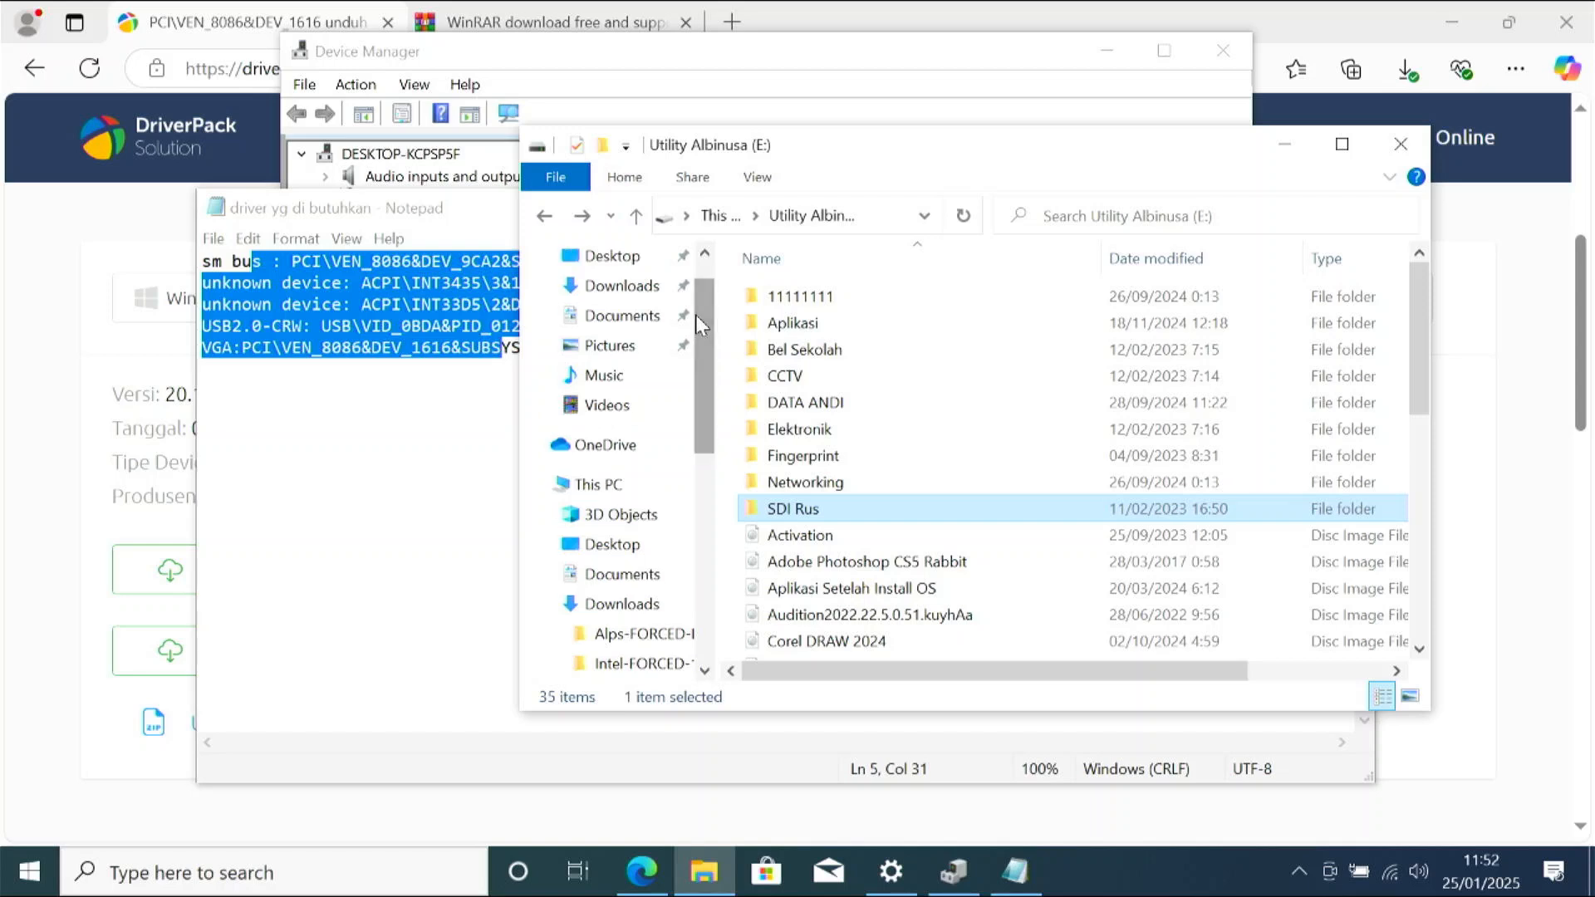
click(651, 298)
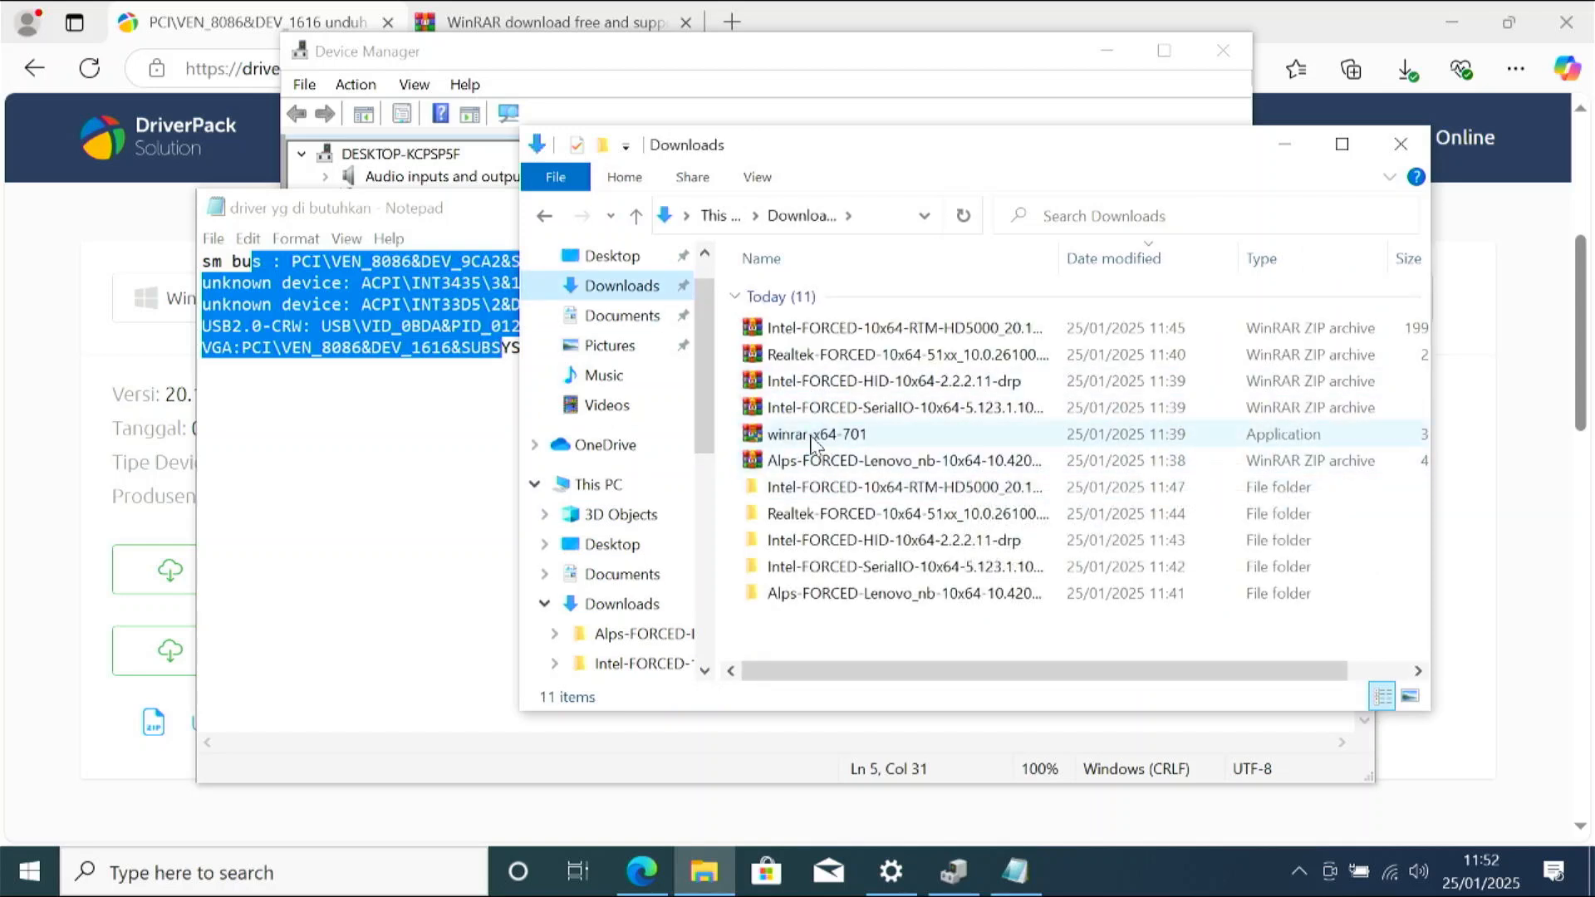
click(806, 440)
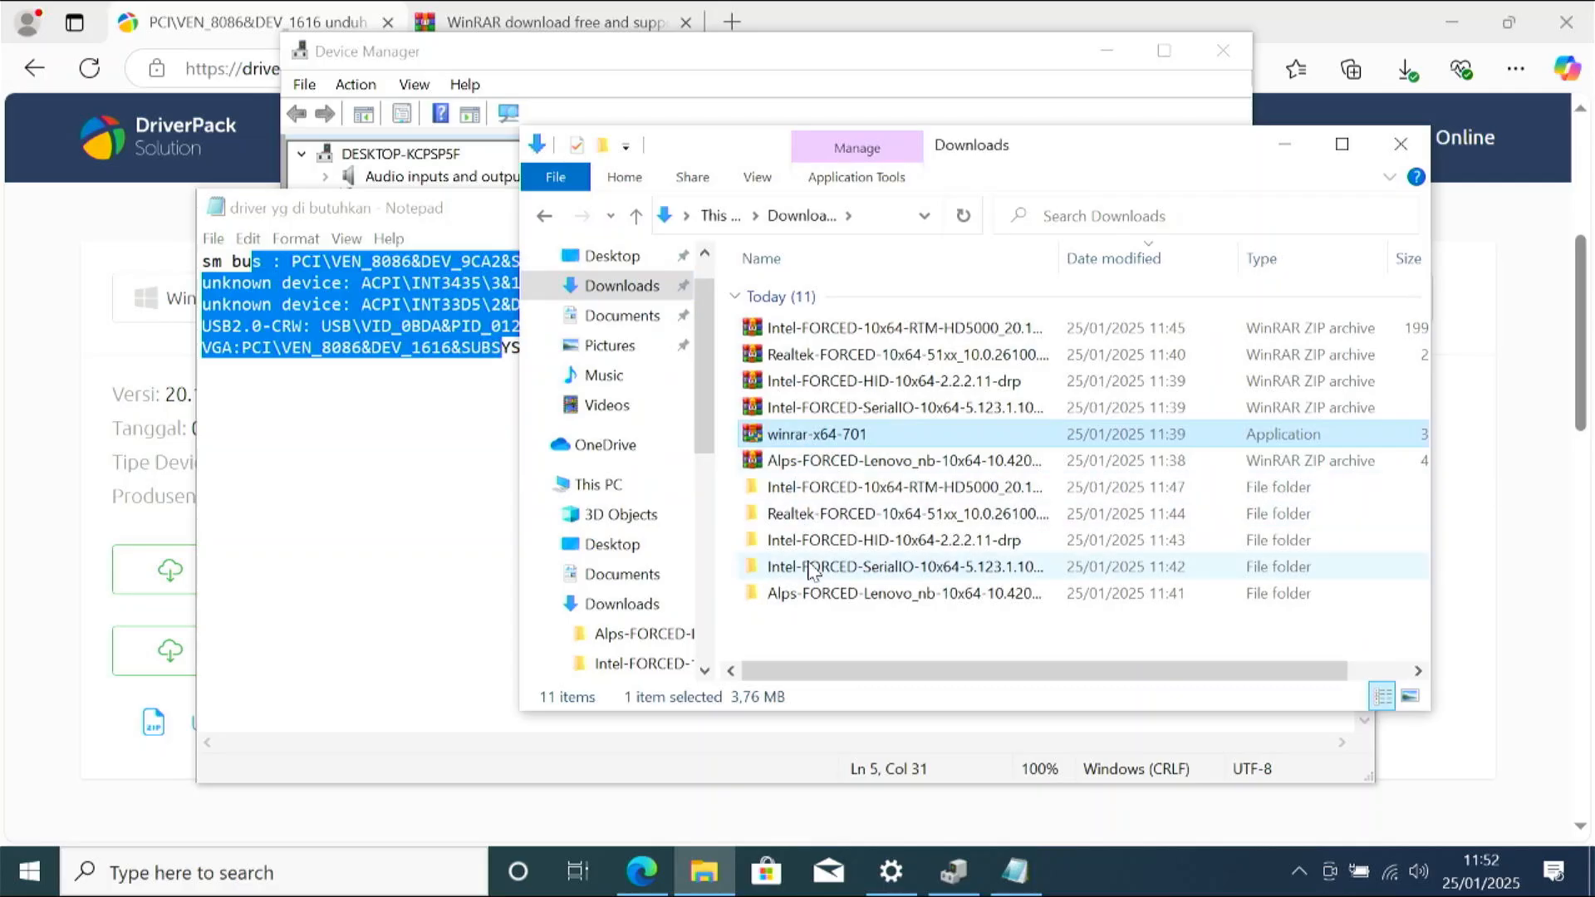
Close the open Device Manager window and show the desktop.
click(956, 877)
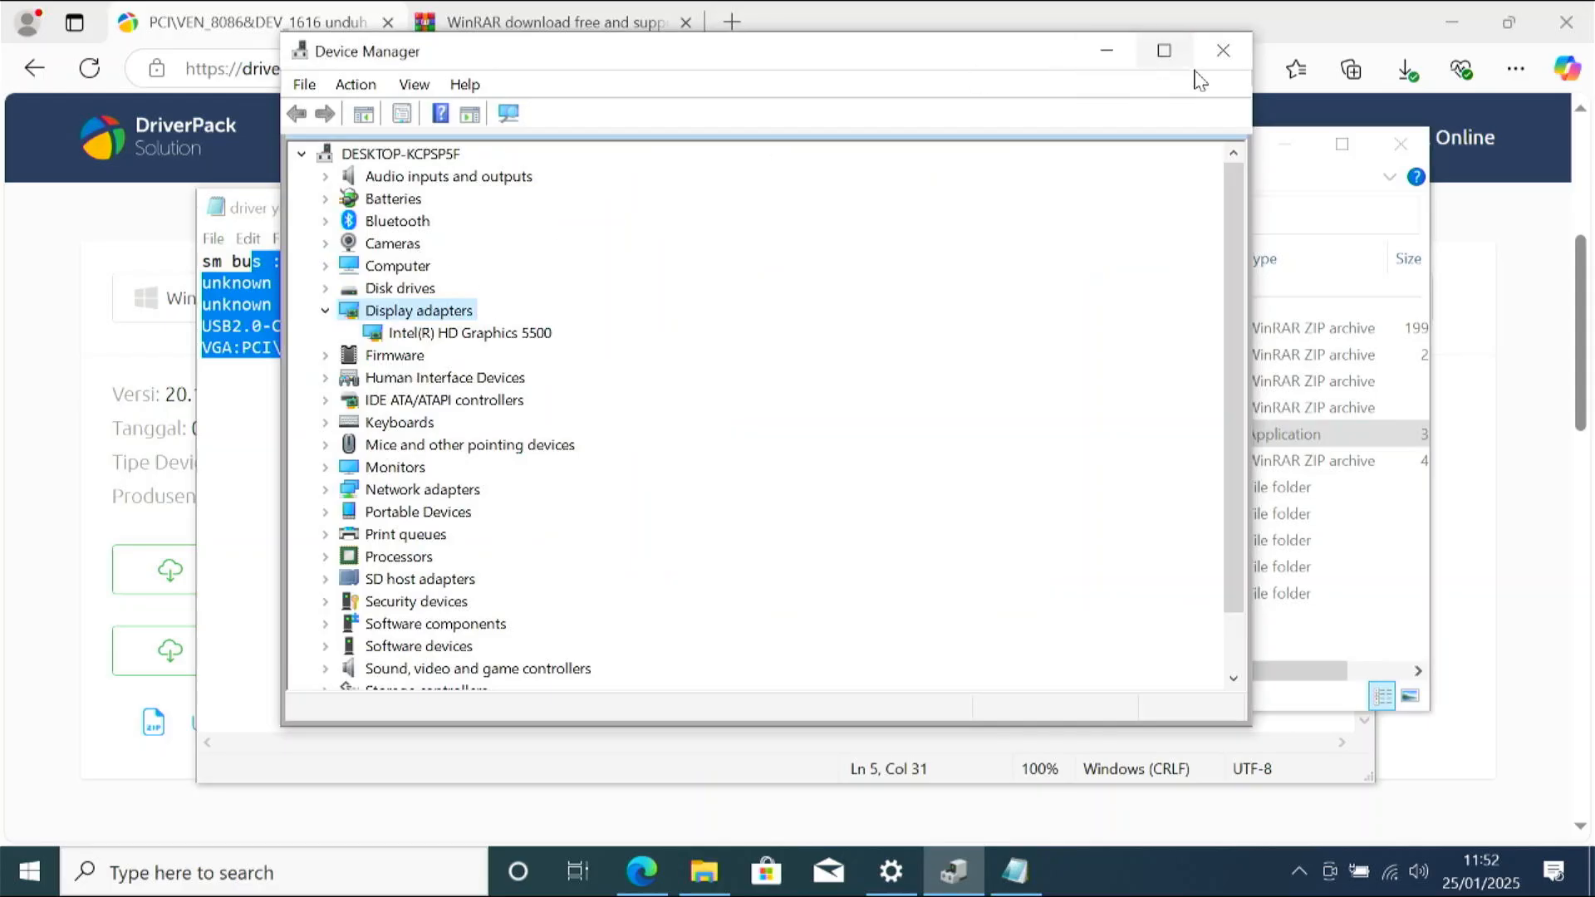
click(1223, 51)
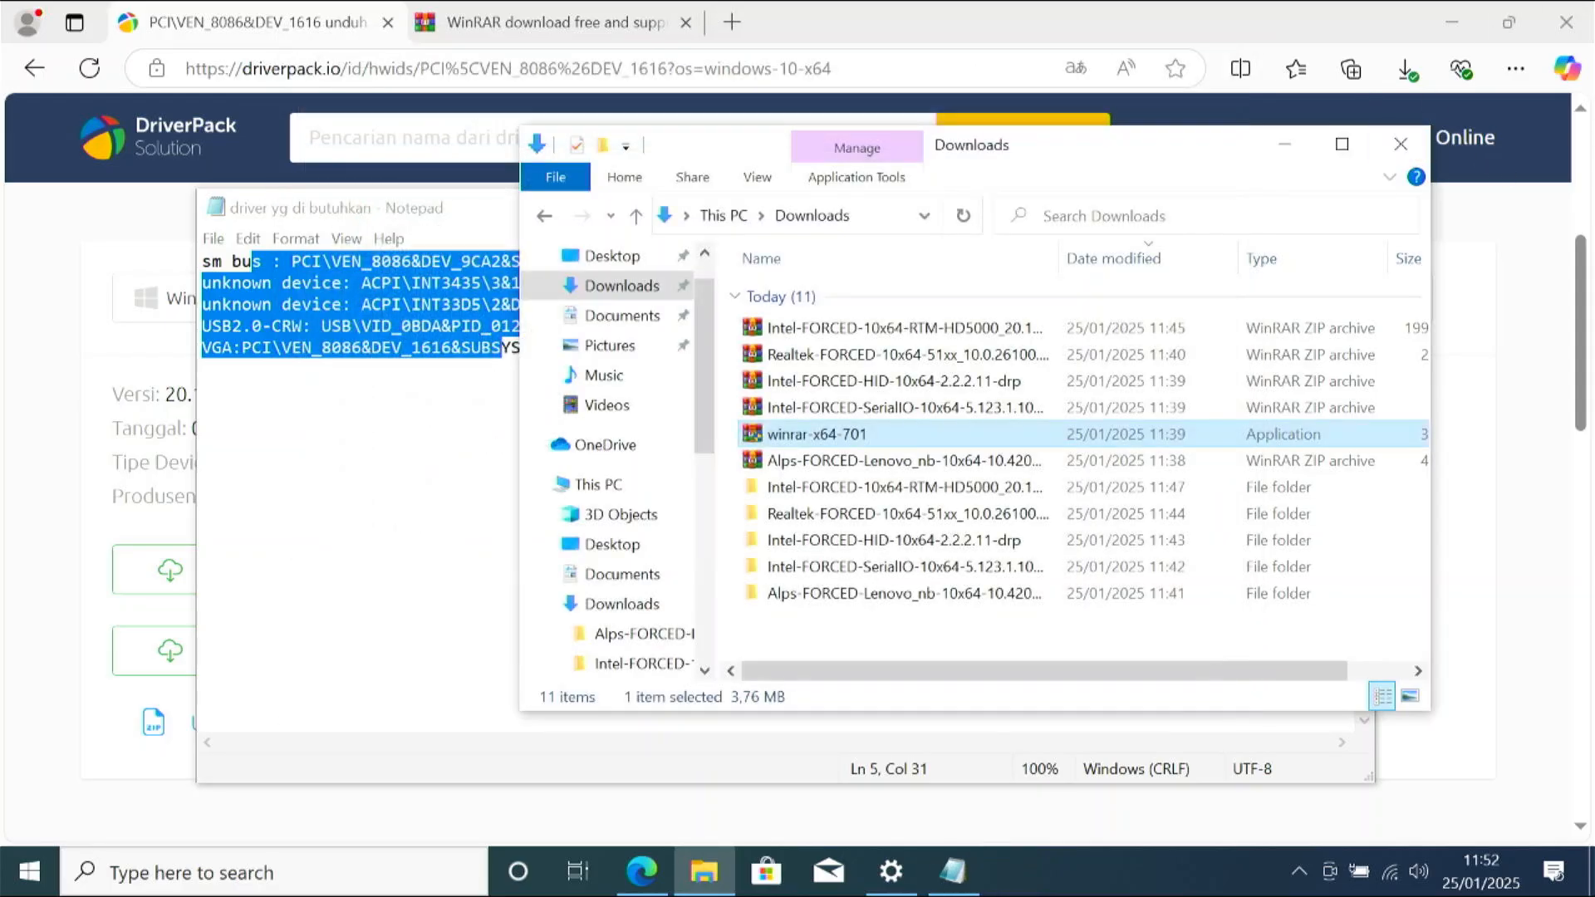
click(1590, 872)
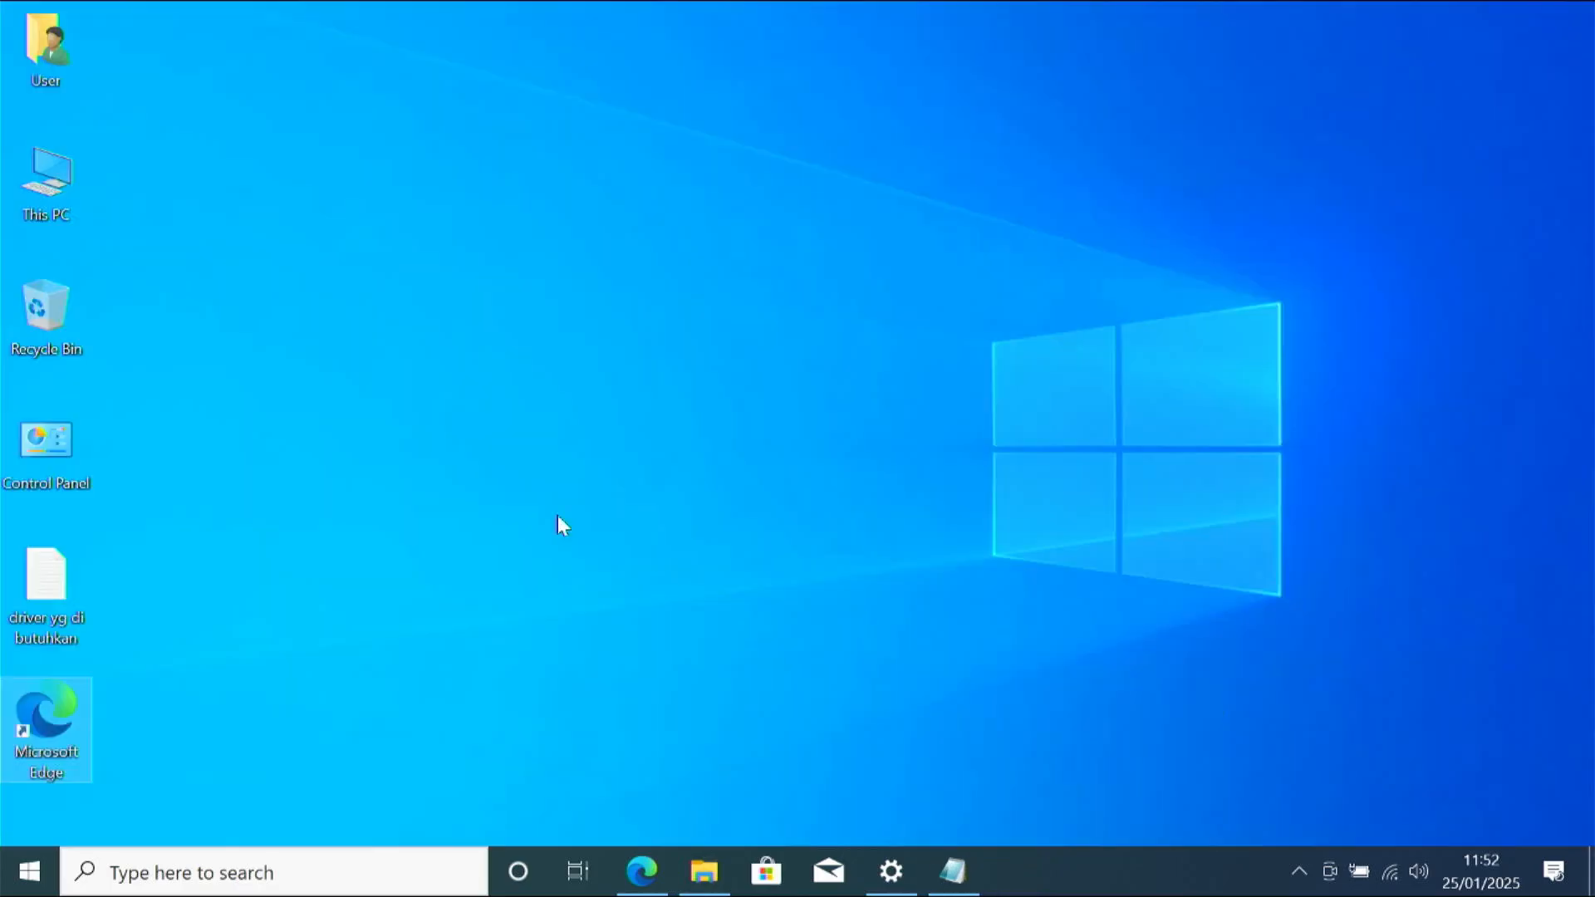
View Device Manager by way of This PC's properties, then close it together with Settings.
right_click(36, 162)
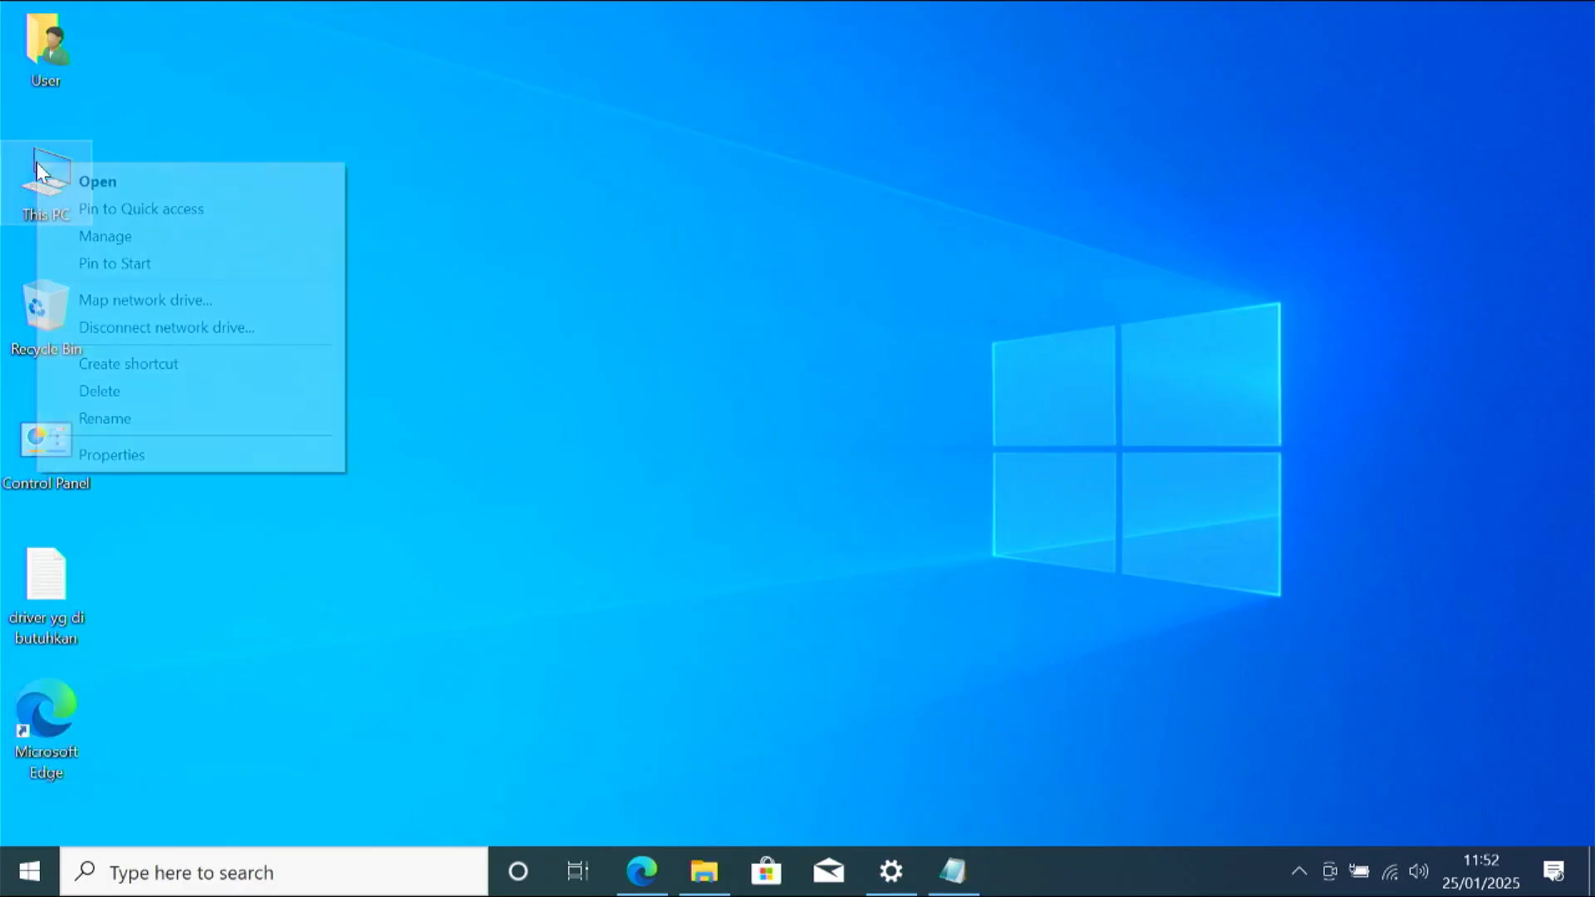
click(131, 457)
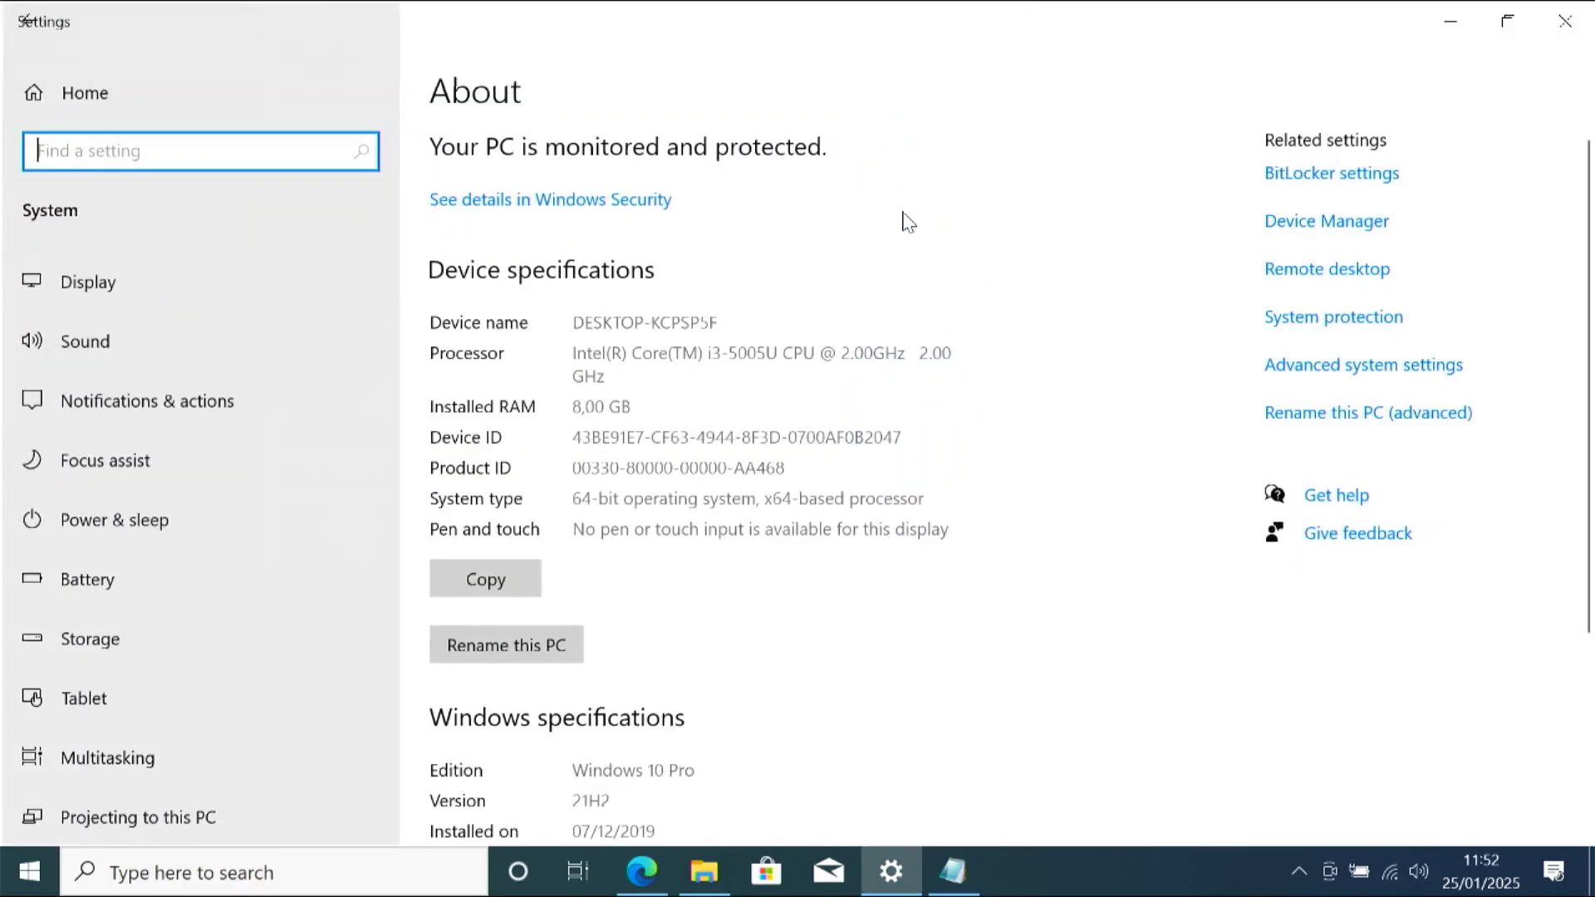
click(1356, 226)
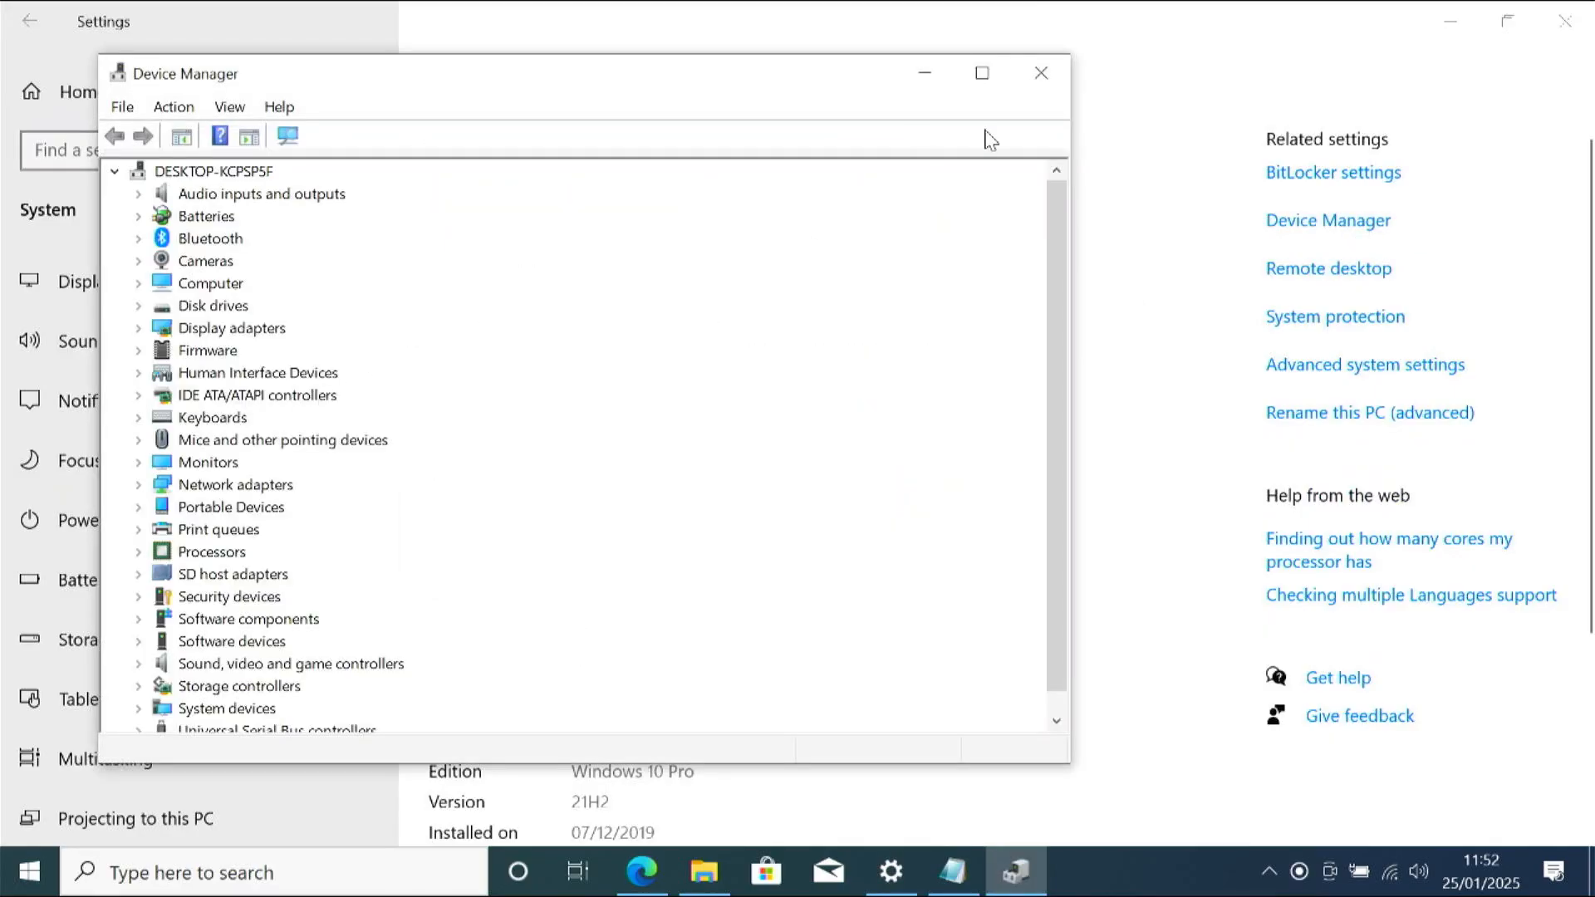
click(1041, 73)
click(1564, 21)
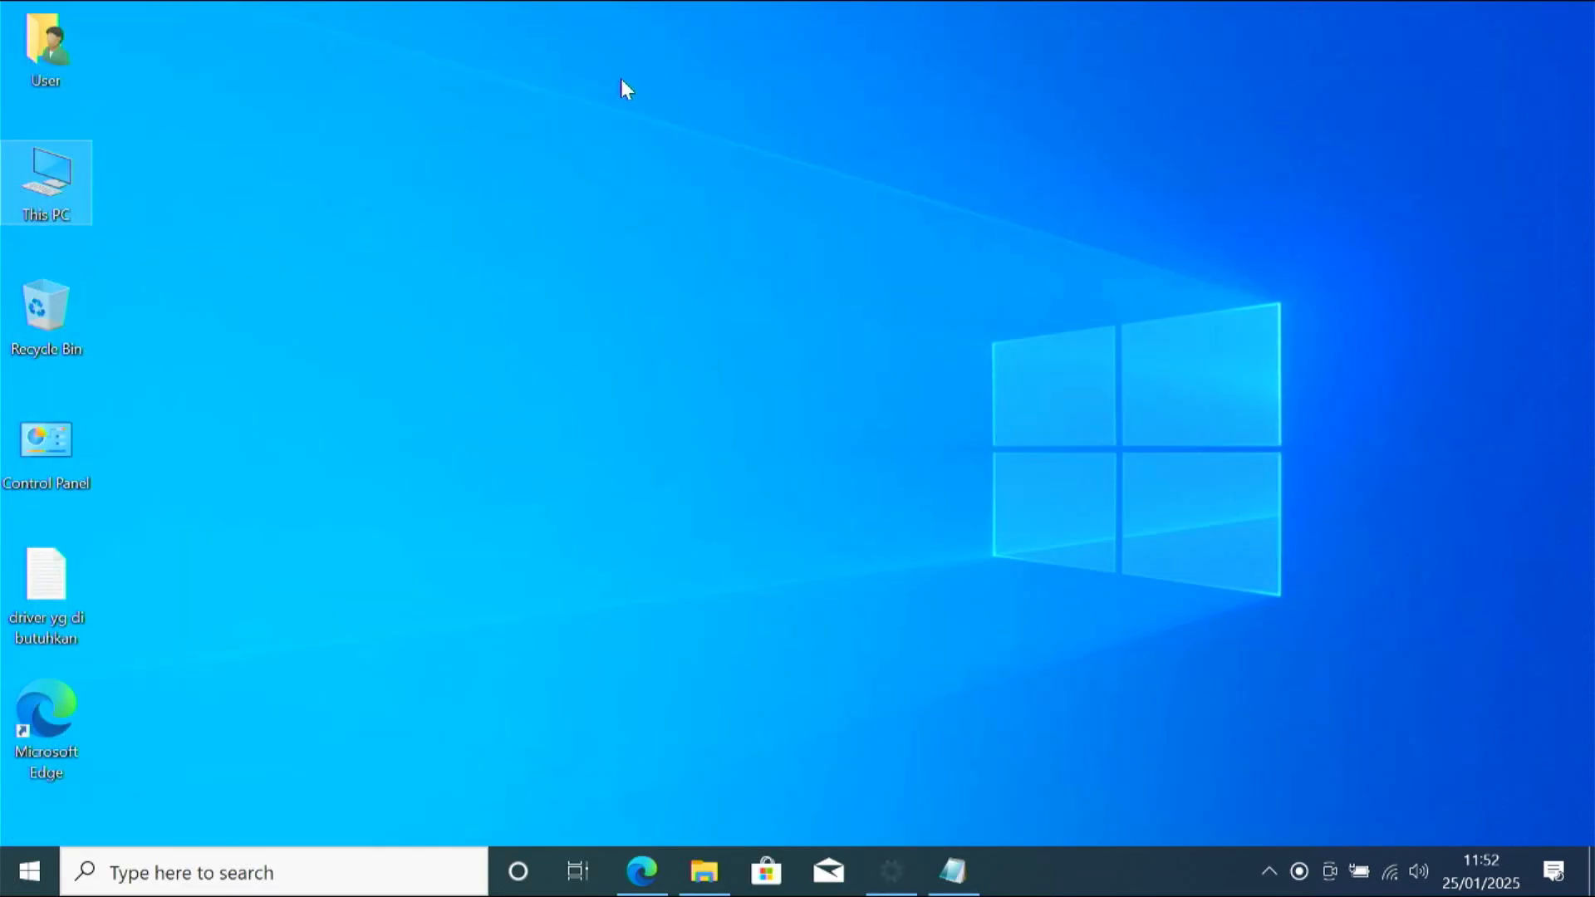
View Device Manager within Computer Management by choosing to manage This PC, then close Computer Management.
right_click(29, 177)
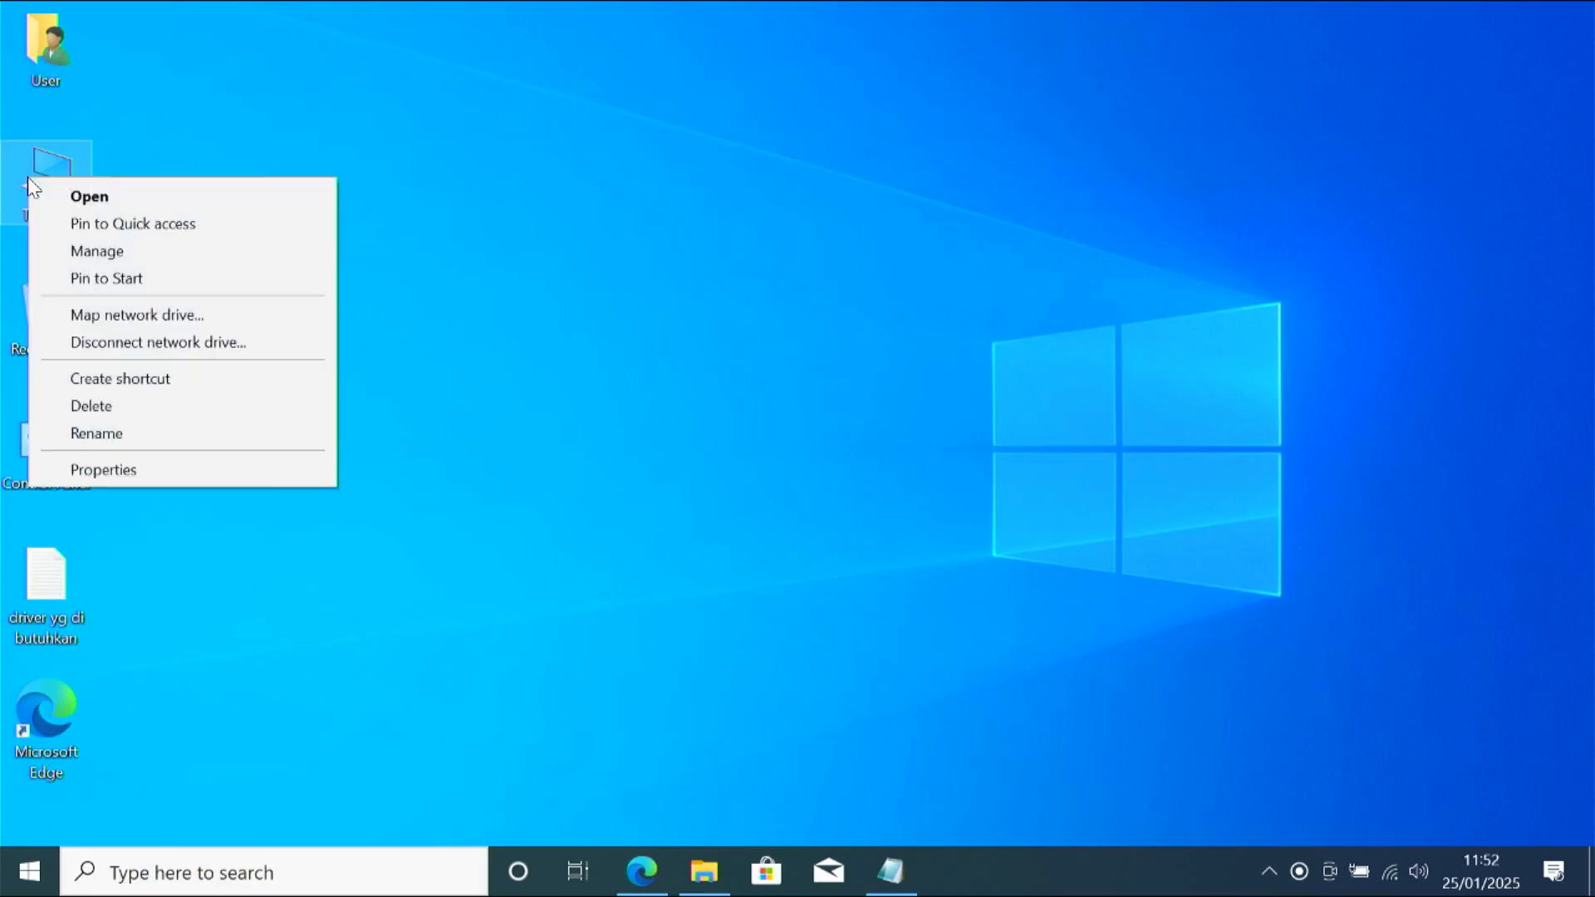
click(121, 254)
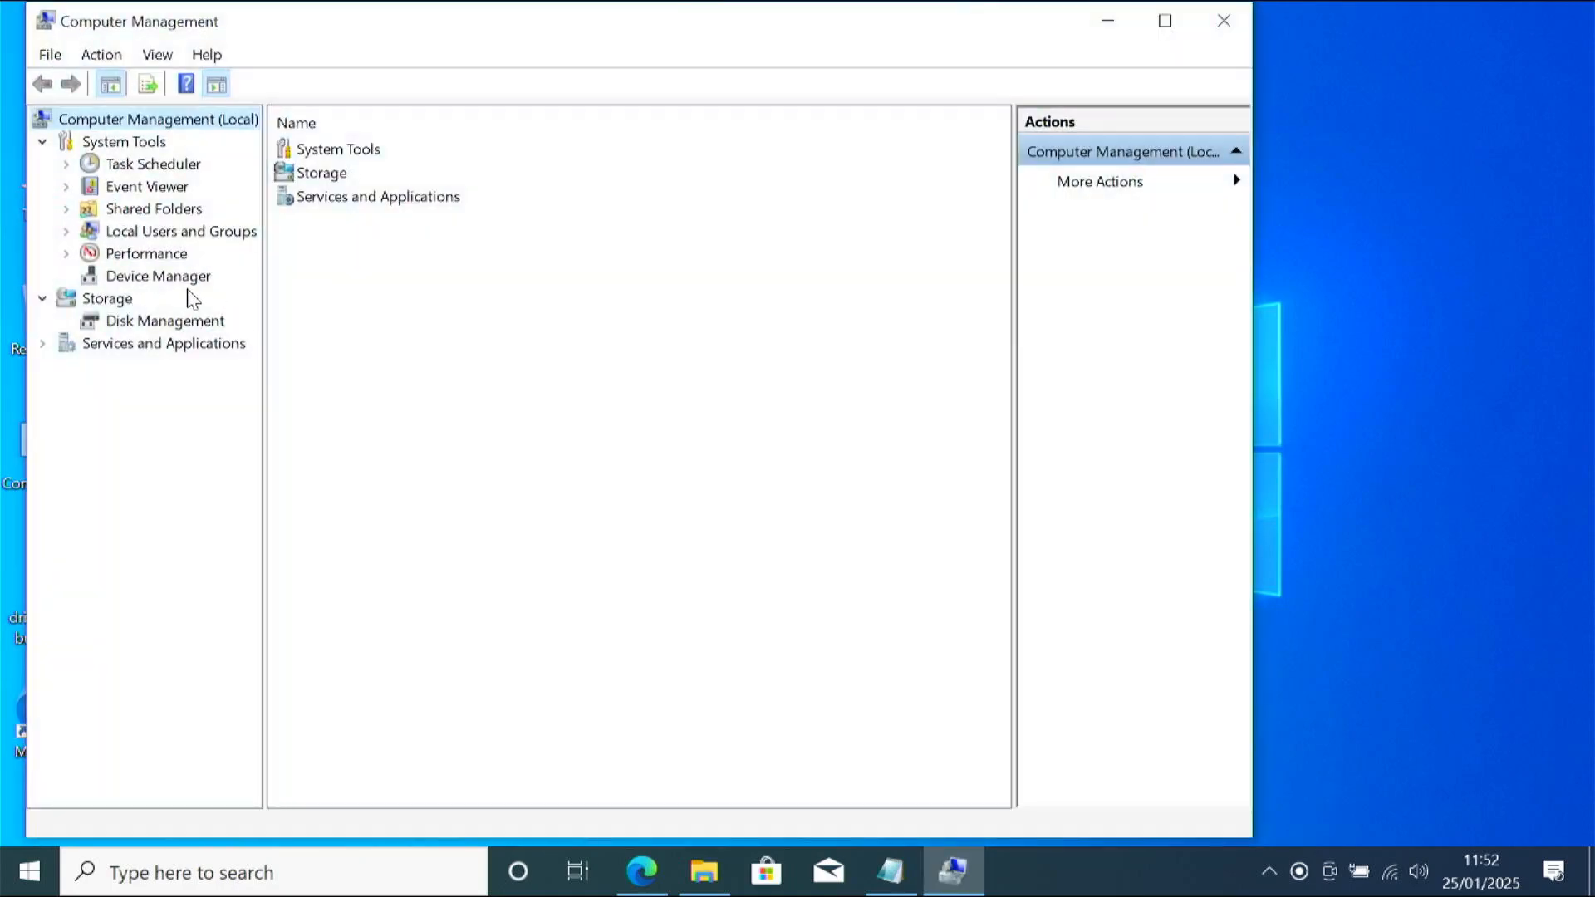
click(158, 283)
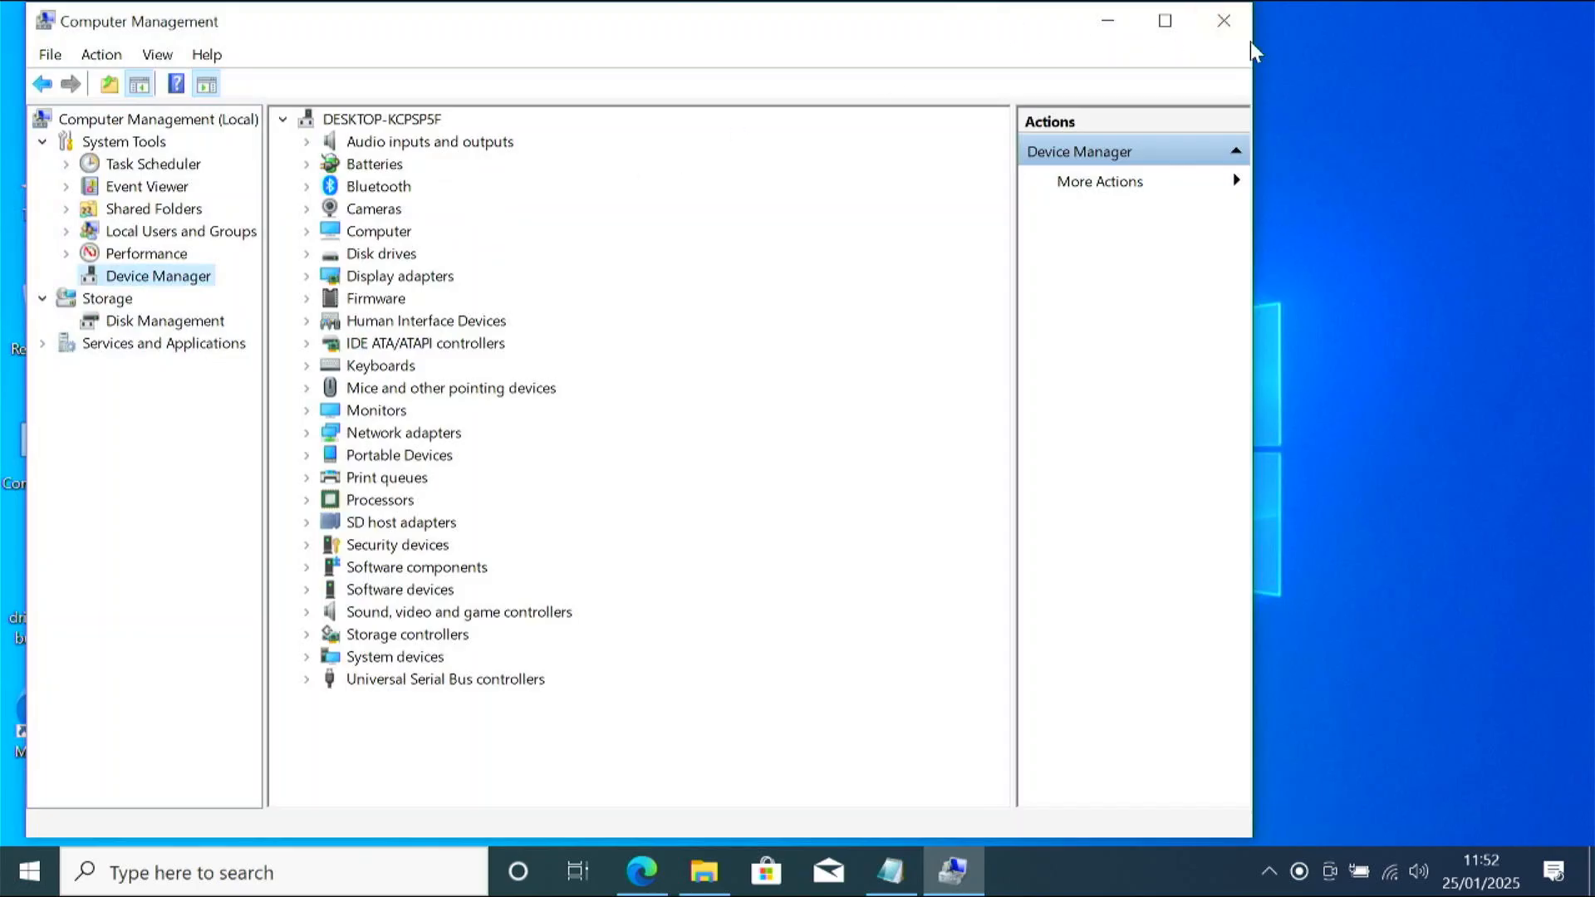
click(1224, 20)
drag(147, 168, 17, 217)
click(284, 201)
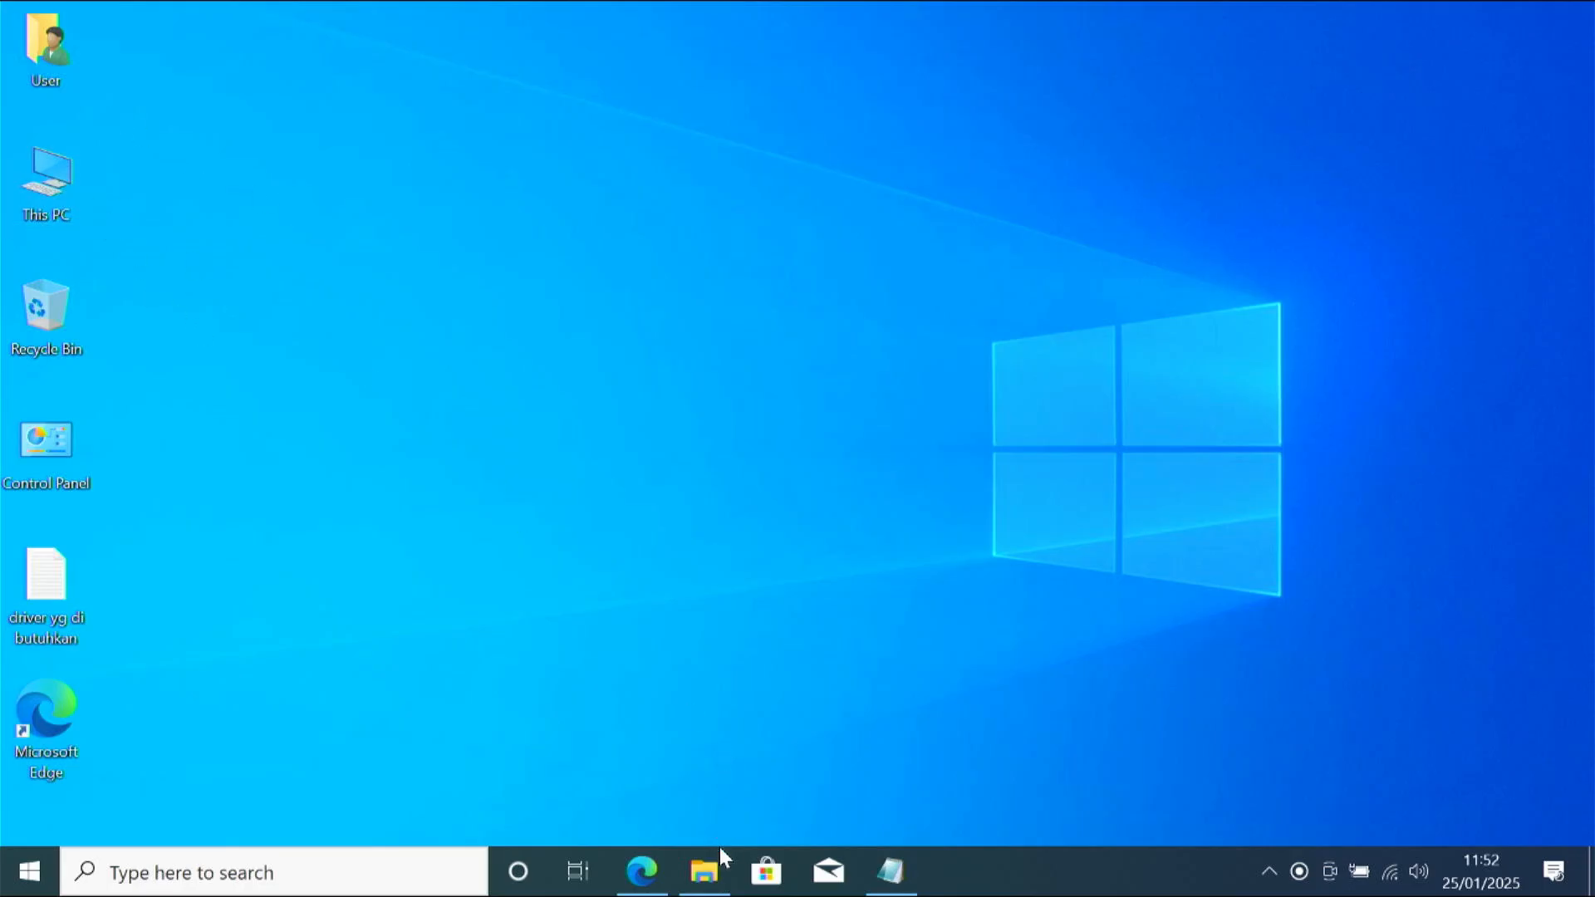
Maximize the File Explorer window on Downloads and review the driver archives and extracted folders.
click(704, 871)
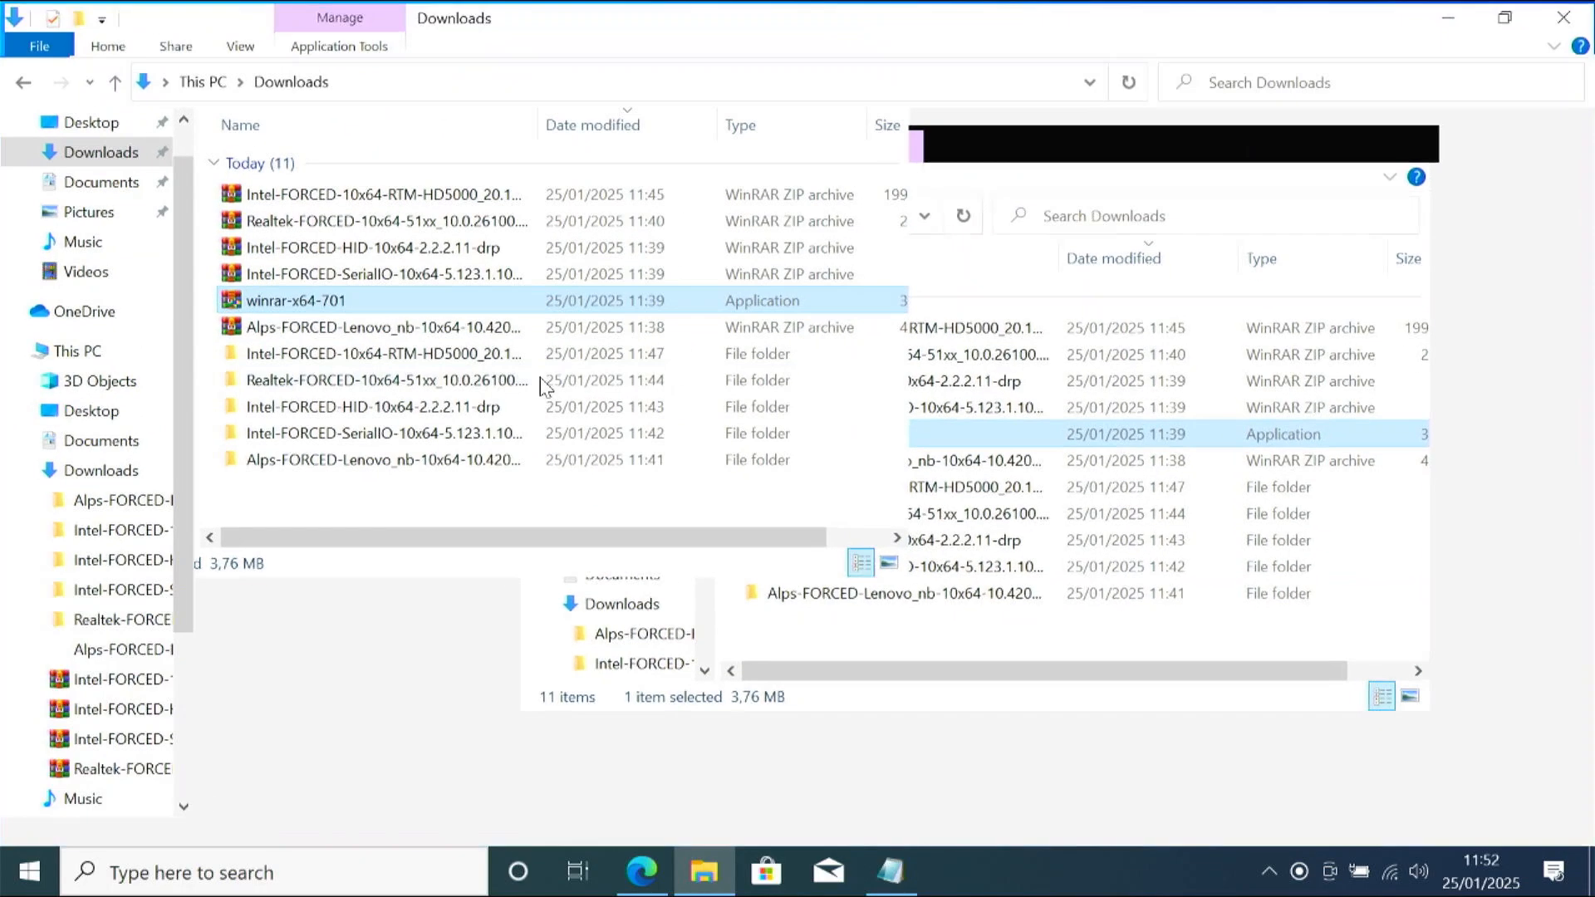
click(1341, 144)
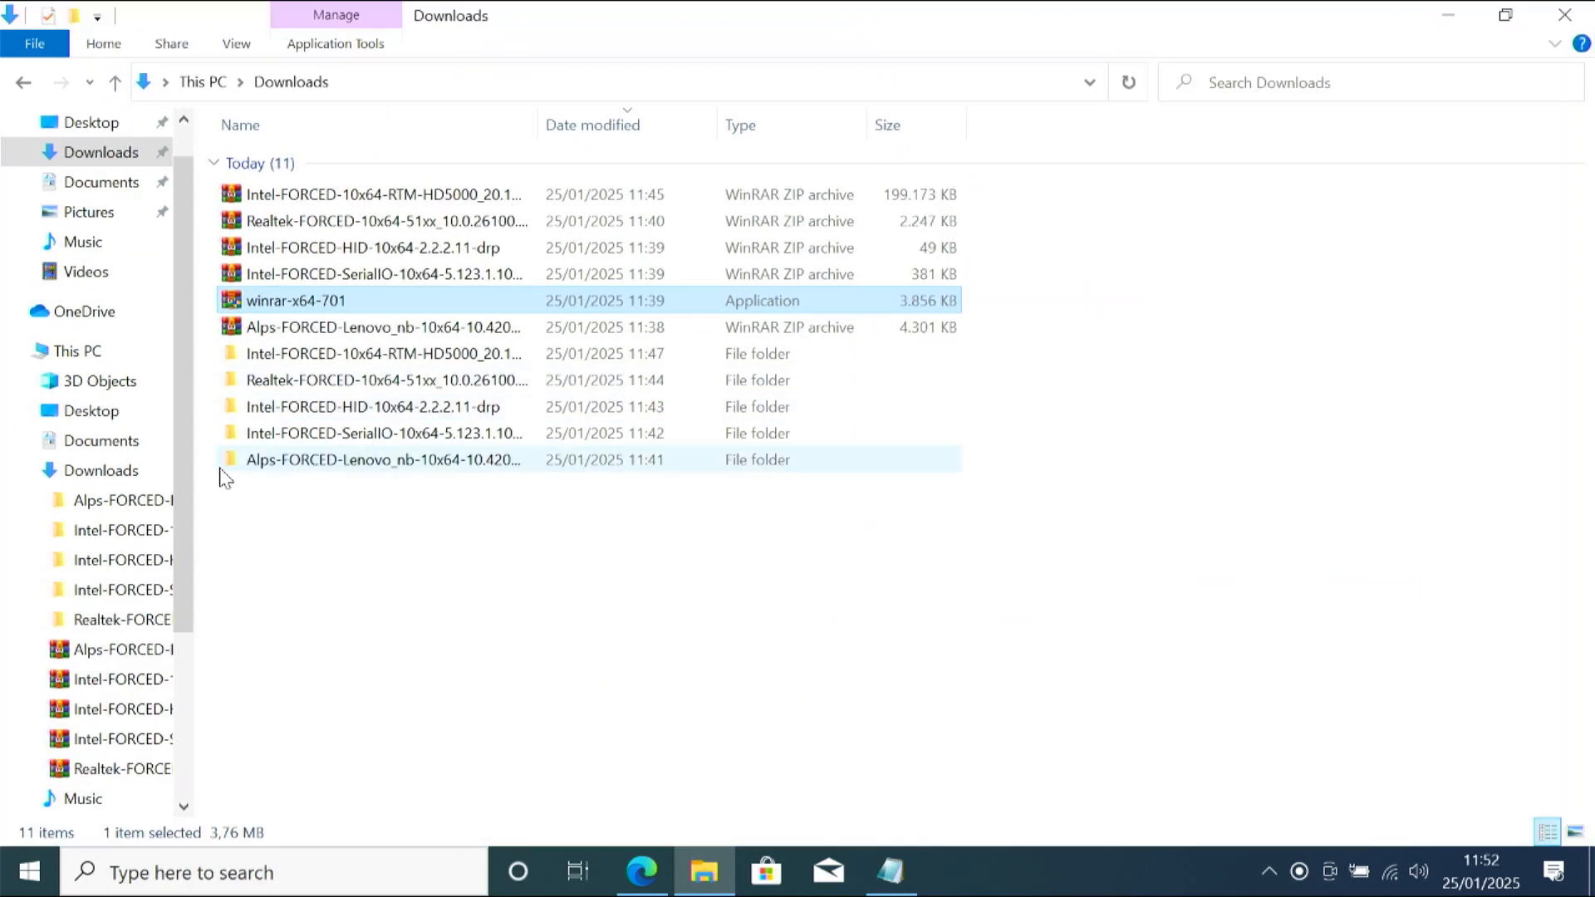
right_click(86, 357)
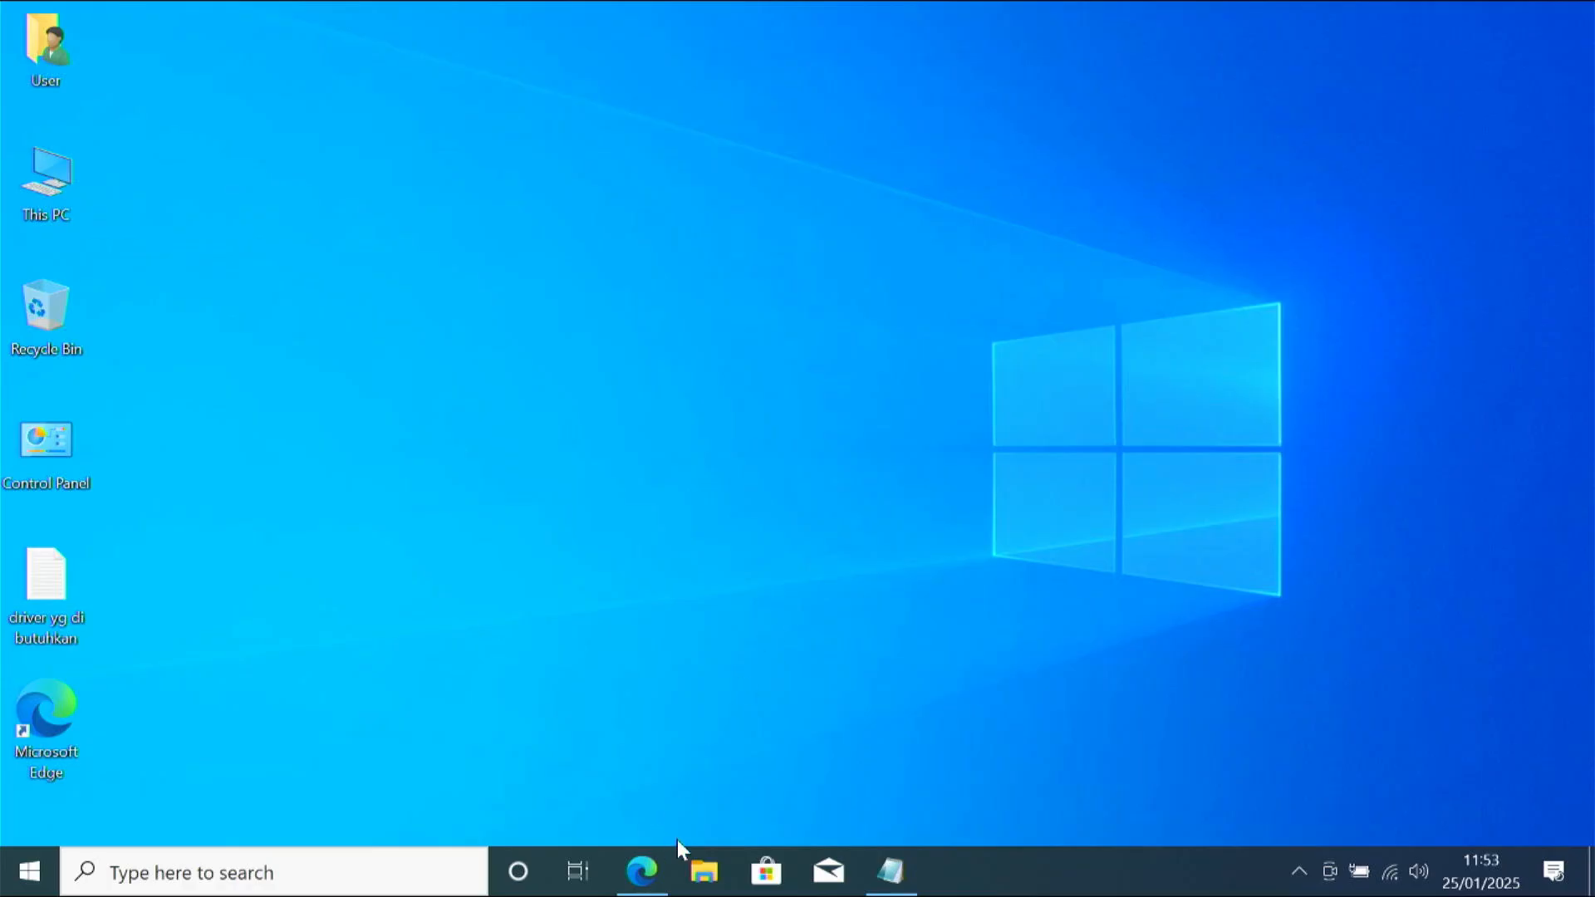
Look inside the SDI_RUS folder under SDI Rus on the Utility Albinusa (E:) drive, then close File Explorer.
click(711, 877)
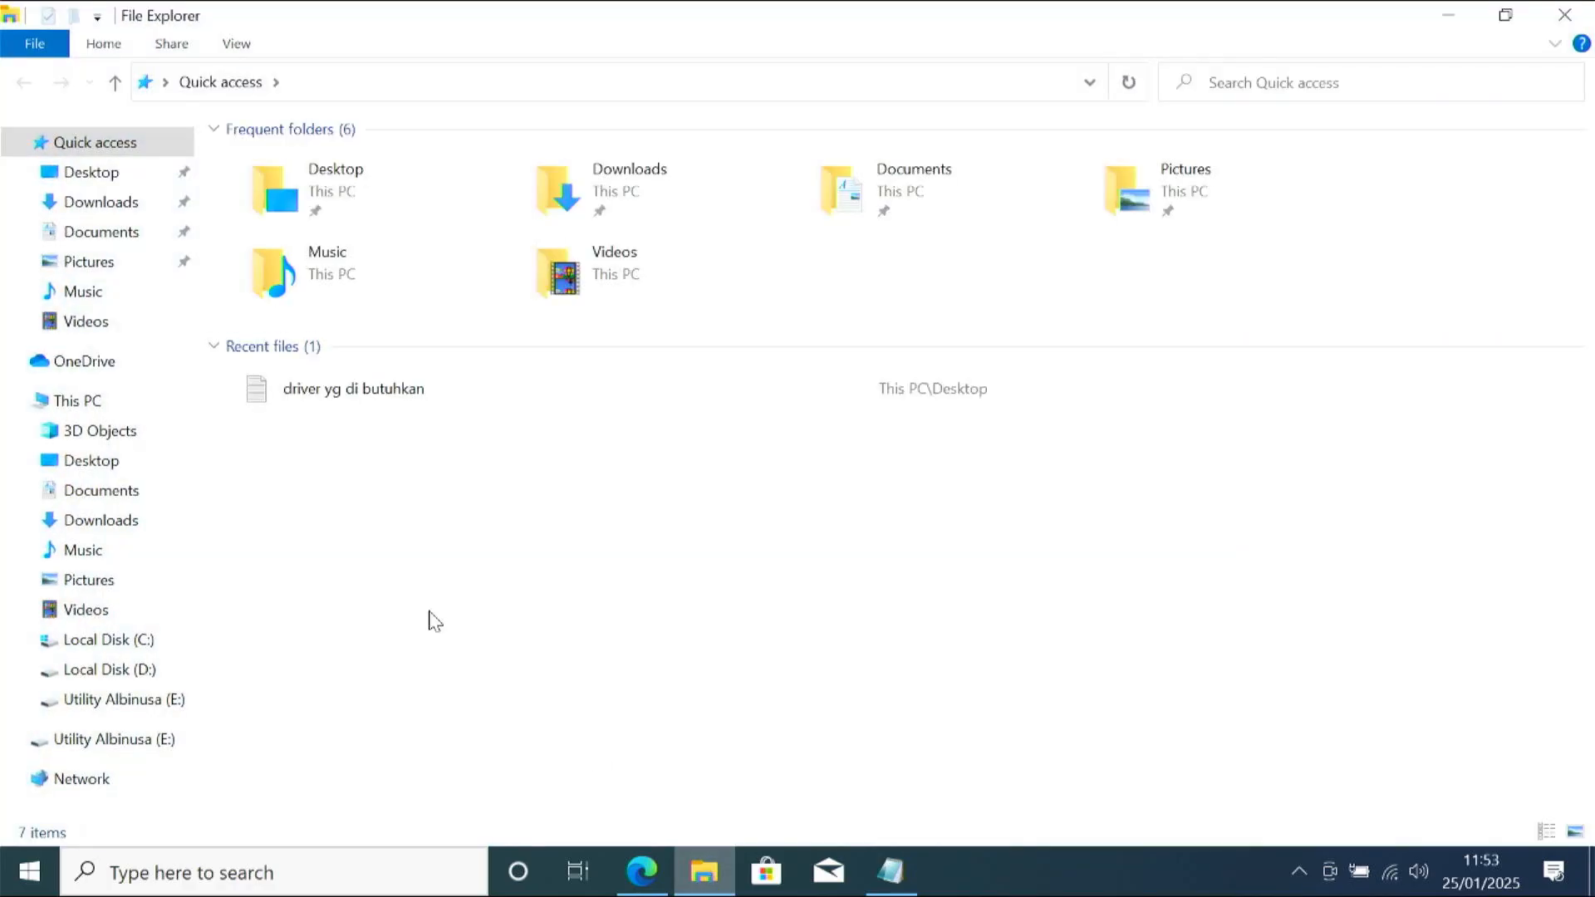
click(118, 701)
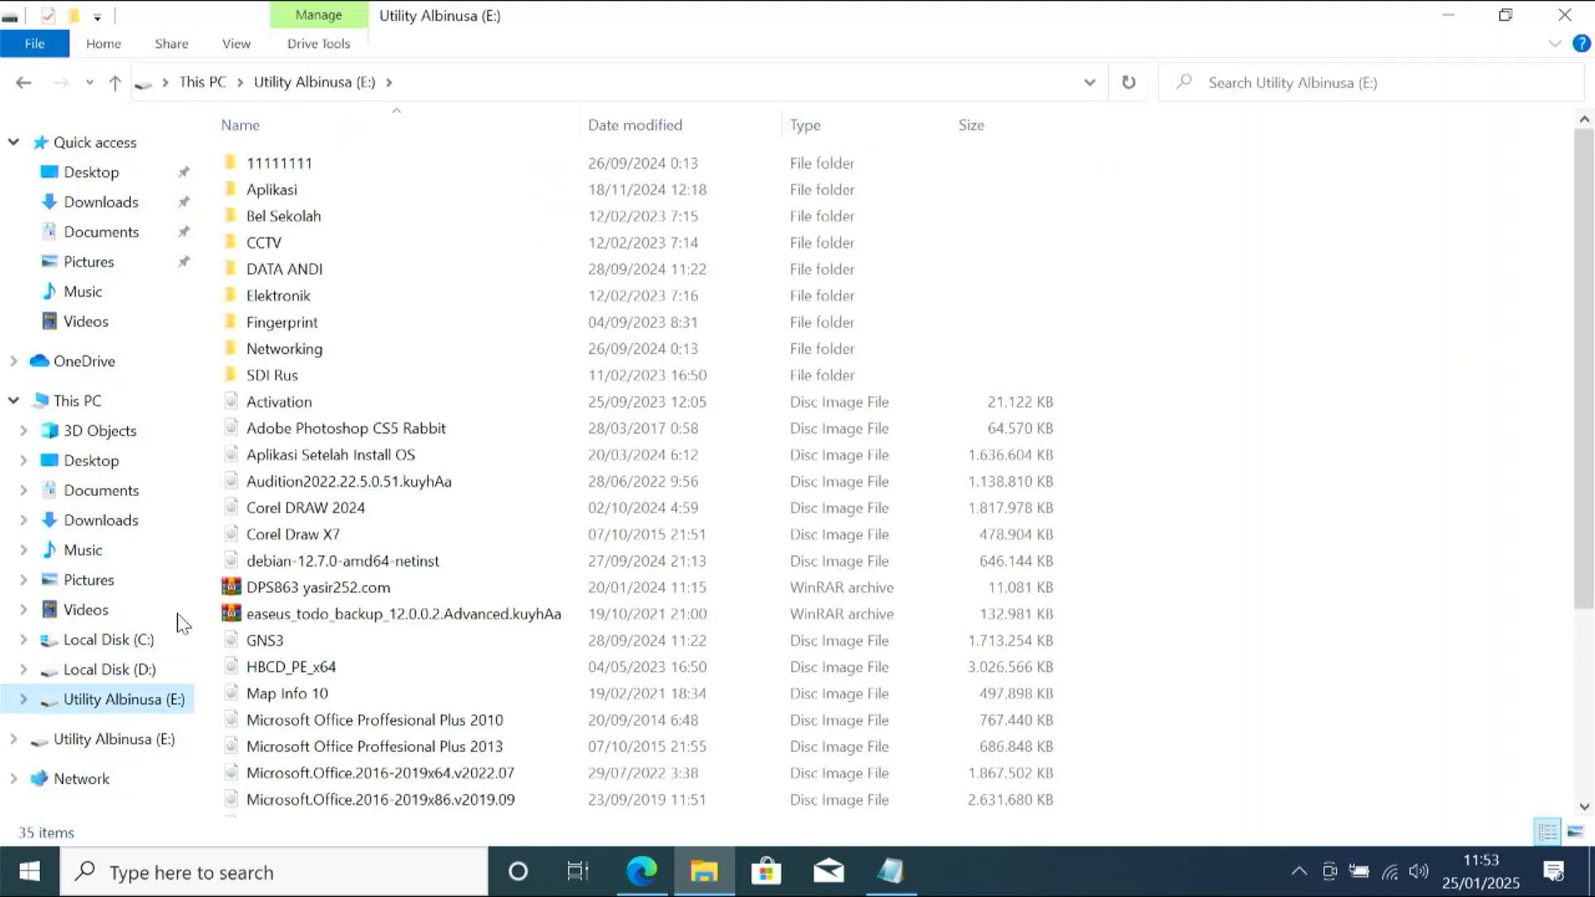
double_click(297, 380)
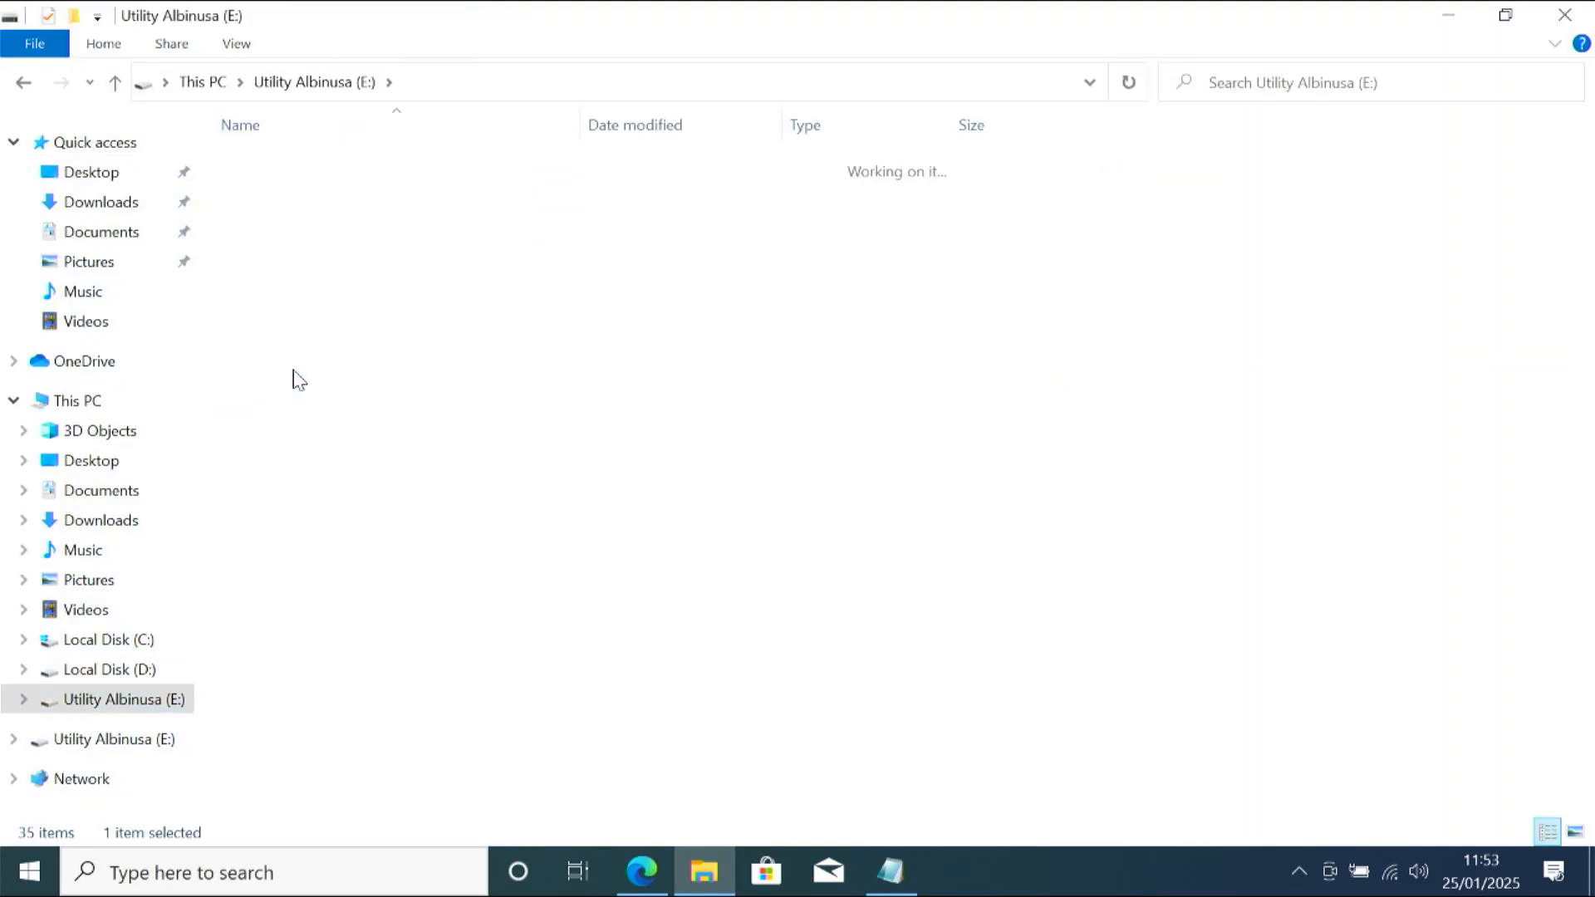
double_click(300, 166)
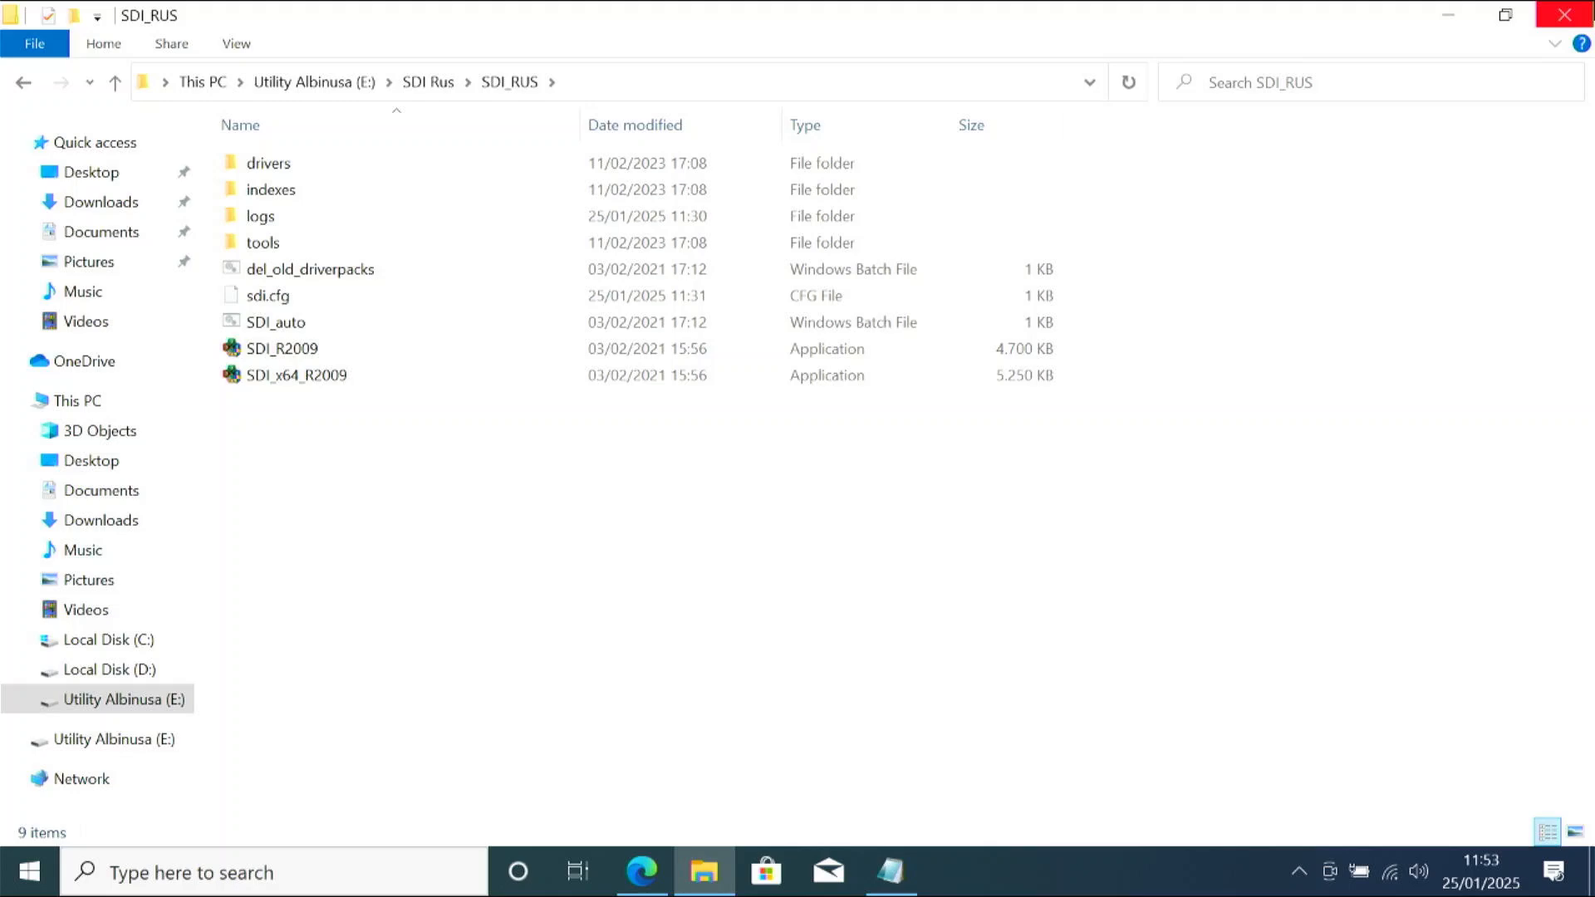
click(1563, 13)
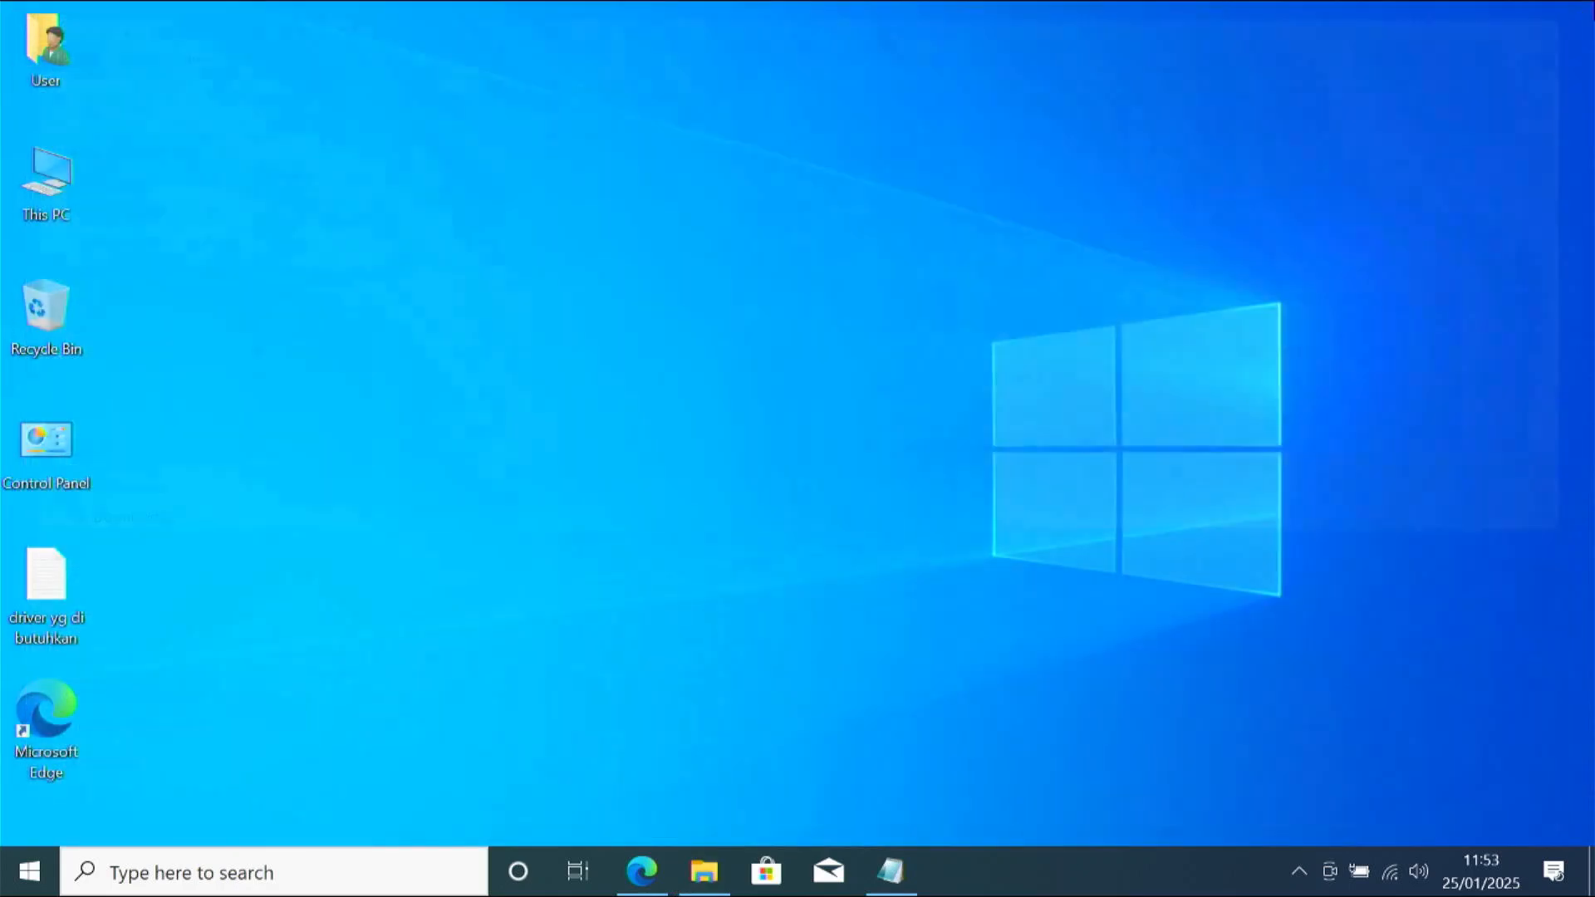